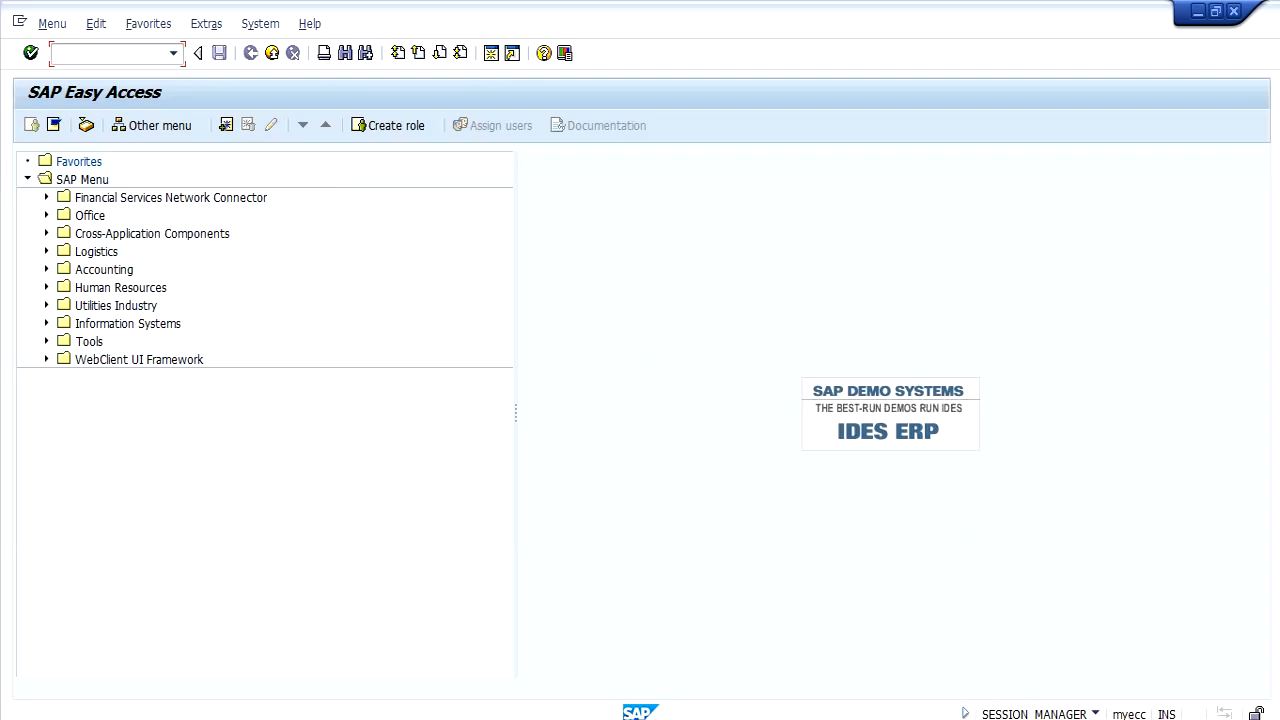
# - Start creating a material with transaction MM01, selecting the views Basic Data 1, Purchasing, General Plant Data / Storage 1 and Accounting 1
pyautogui.write('mm01')
pyautogui.press('Return')
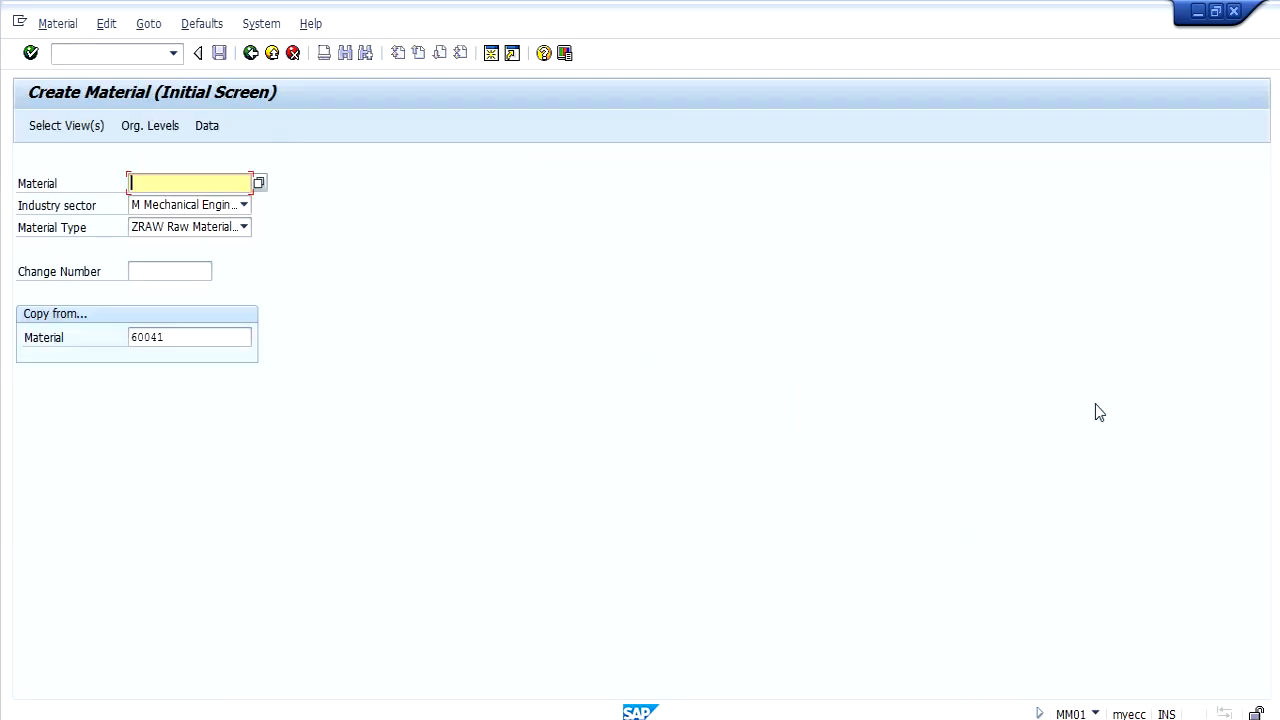
pyautogui.press('Return')
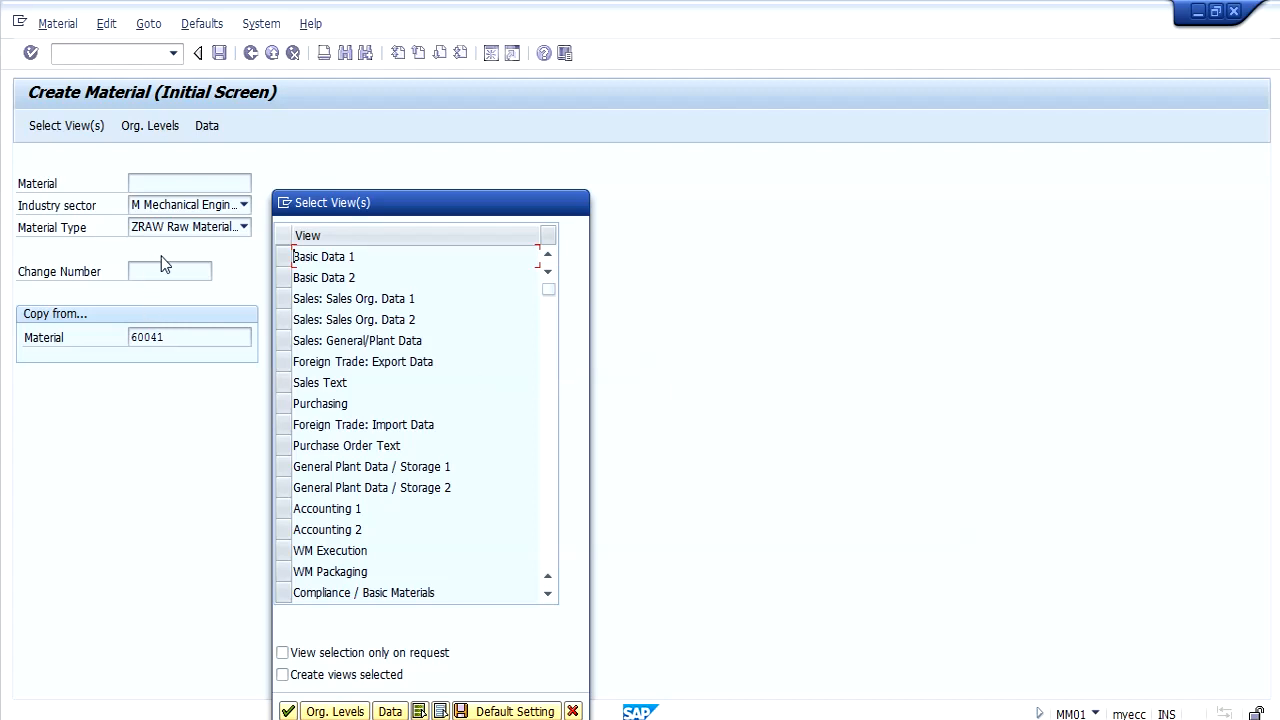
pyautogui.click(282, 257)
pyautogui.click(284, 403)
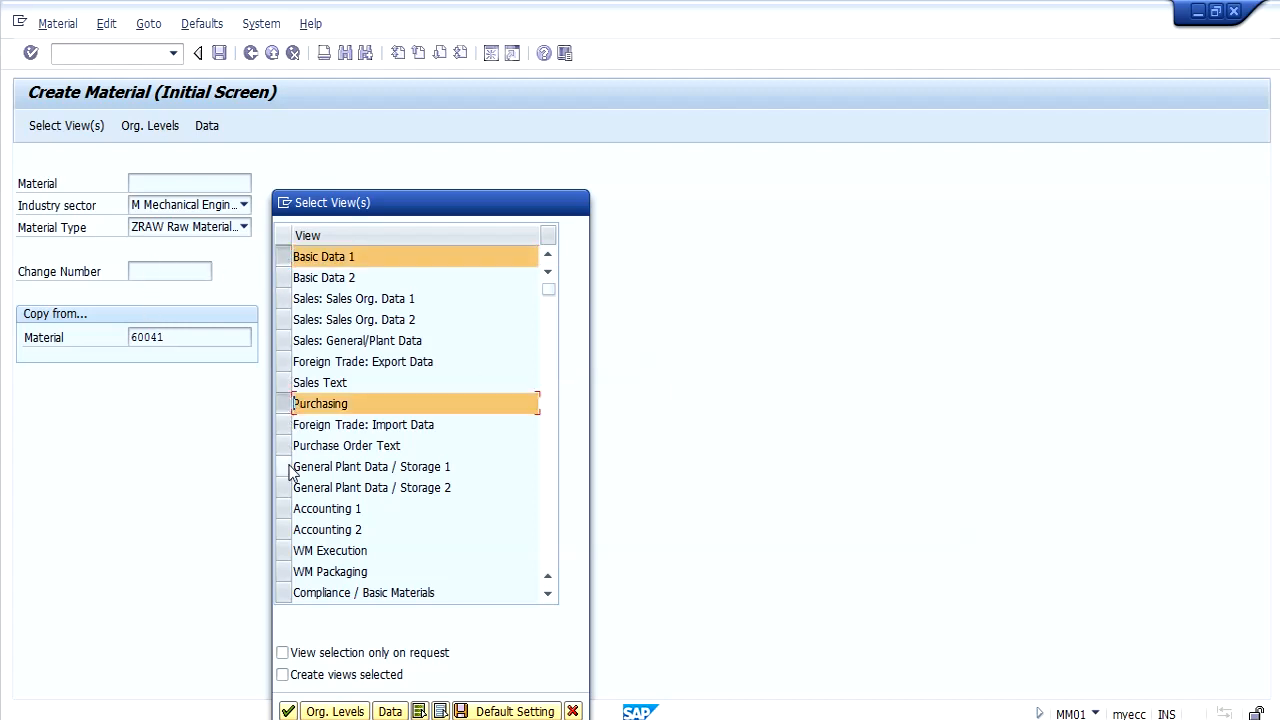
pyautogui.click(284, 466)
pyautogui.click(283, 512)
pyautogui.press('Return')
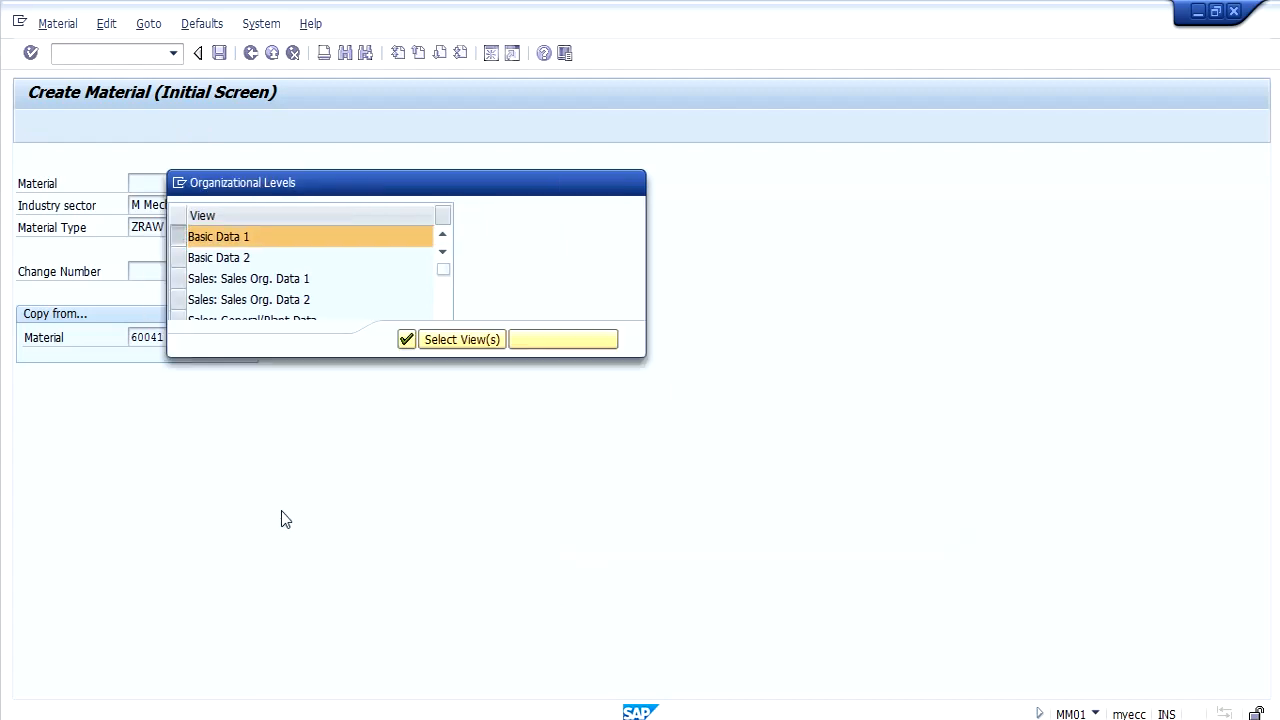
# - Set the organizational levels of the material to plant 3000 and storage location 0001
pyautogui.press('BackSpace')
pyautogui.press('Down')
pyautogui.press('Return')
pyautogui.press('Tab')
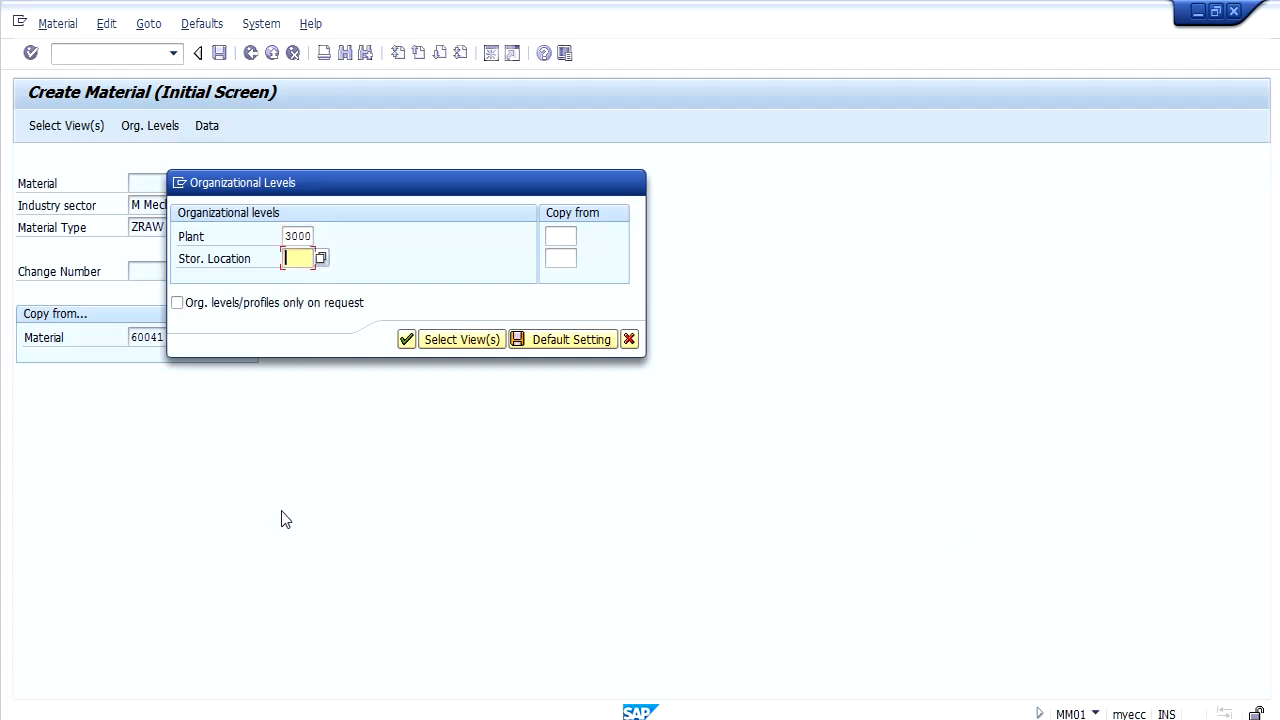
pyautogui.press('BackSpace')
pyautogui.press('Down')
pyautogui.press('Return')
# - Set the copy-from organizational levels to plant 3000 and storage location 0001, and continue to the material data
pyautogui.press('Tab')
pyautogui.press('Down')
pyautogui.press('Return')
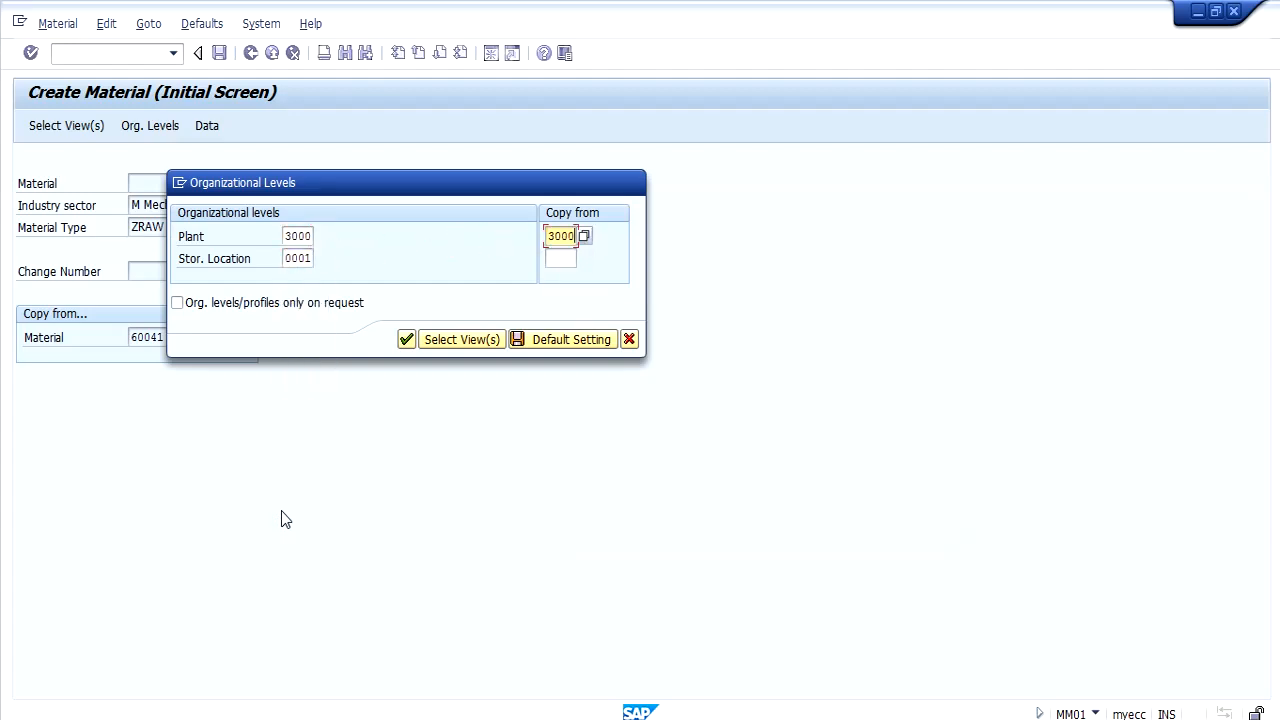
pyautogui.press('Tab')
pyautogui.press('Down')
pyautogui.press('Return')
pyautogui.press('Return')
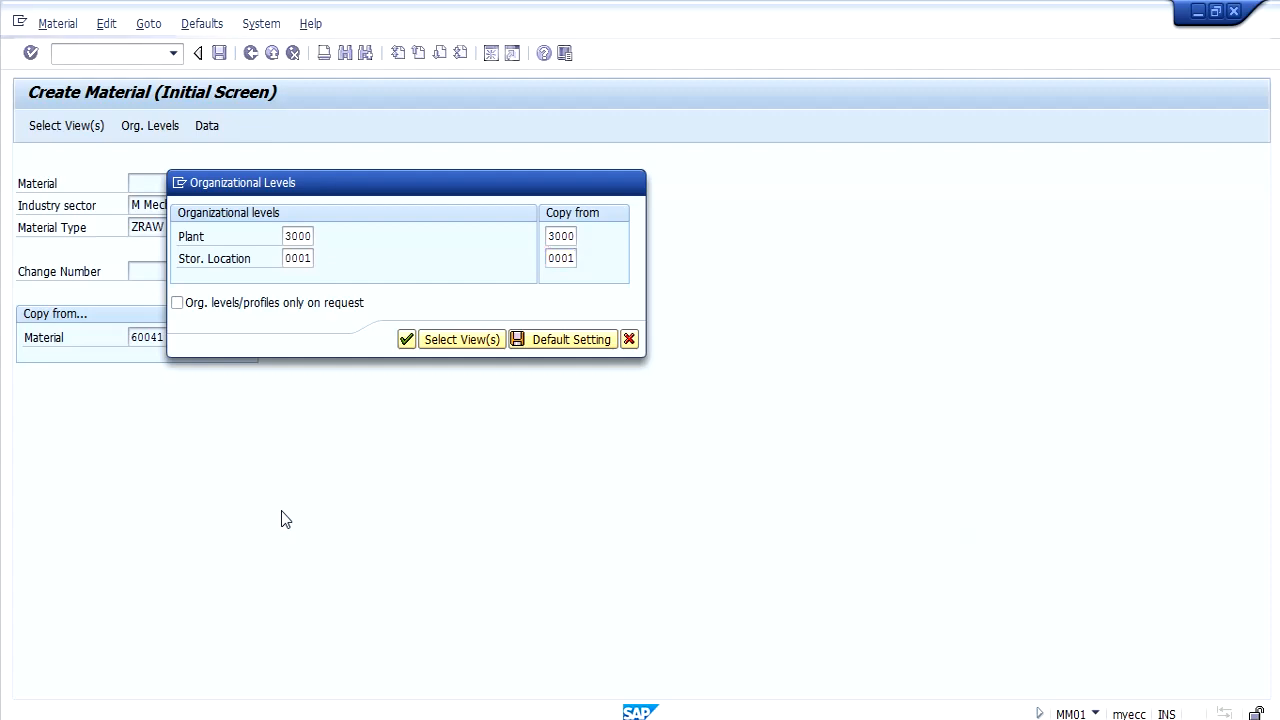
# - Enter Manual-SA as the material description, accept the copied data in the selected views and save the material
pyautogui.press('BackSpace')
pyautogui.press('Down')
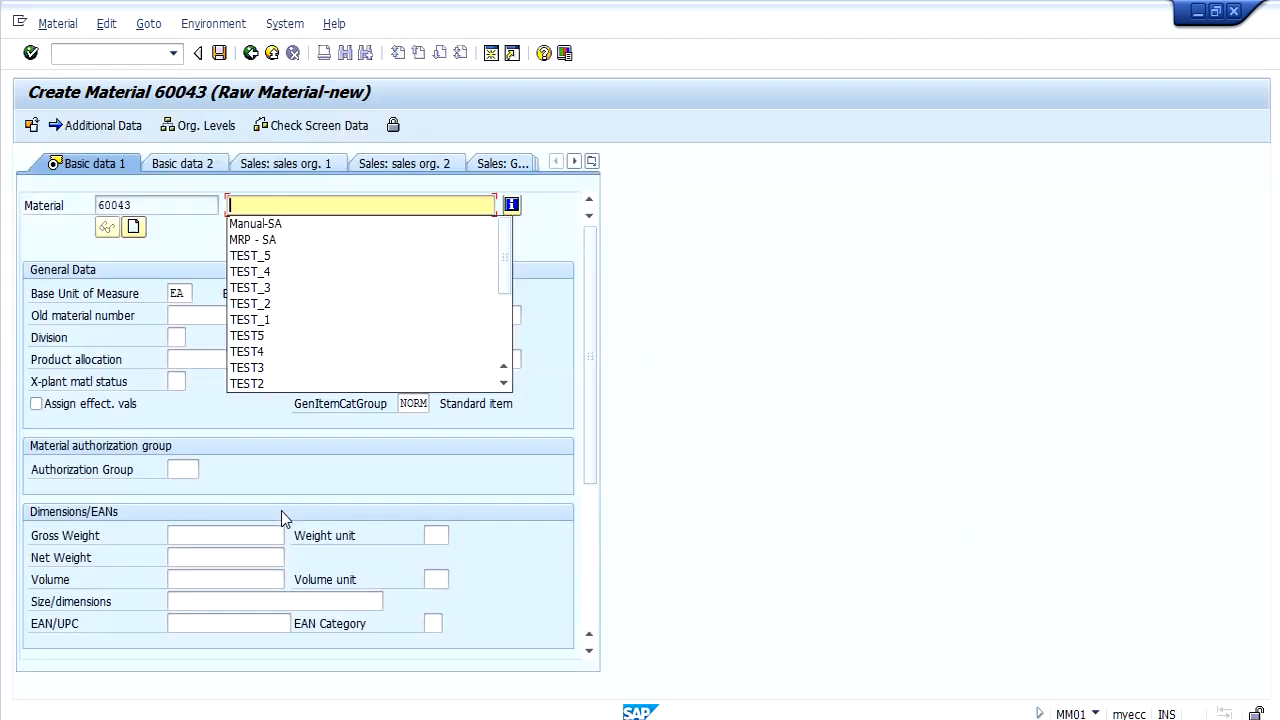
pyautogui.press('Return')
pyautogui.press('Return')
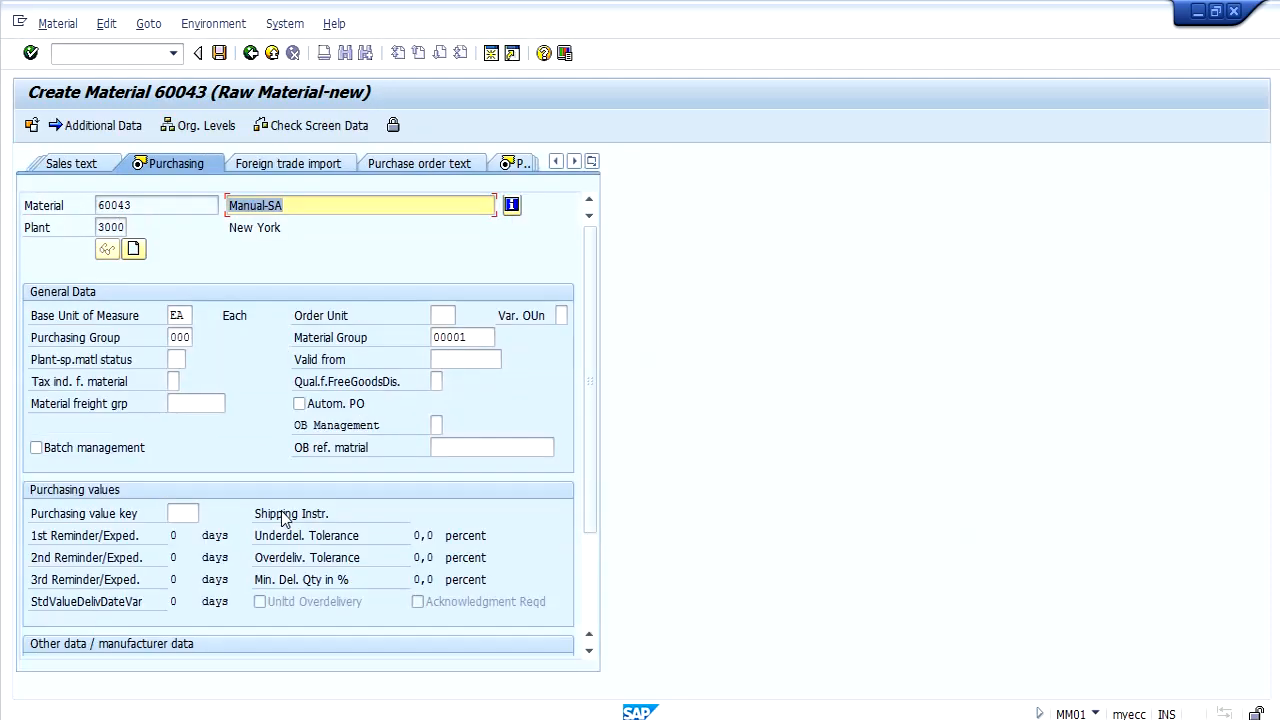
pyautogui.press('Return')
pyautogui.press('Return')
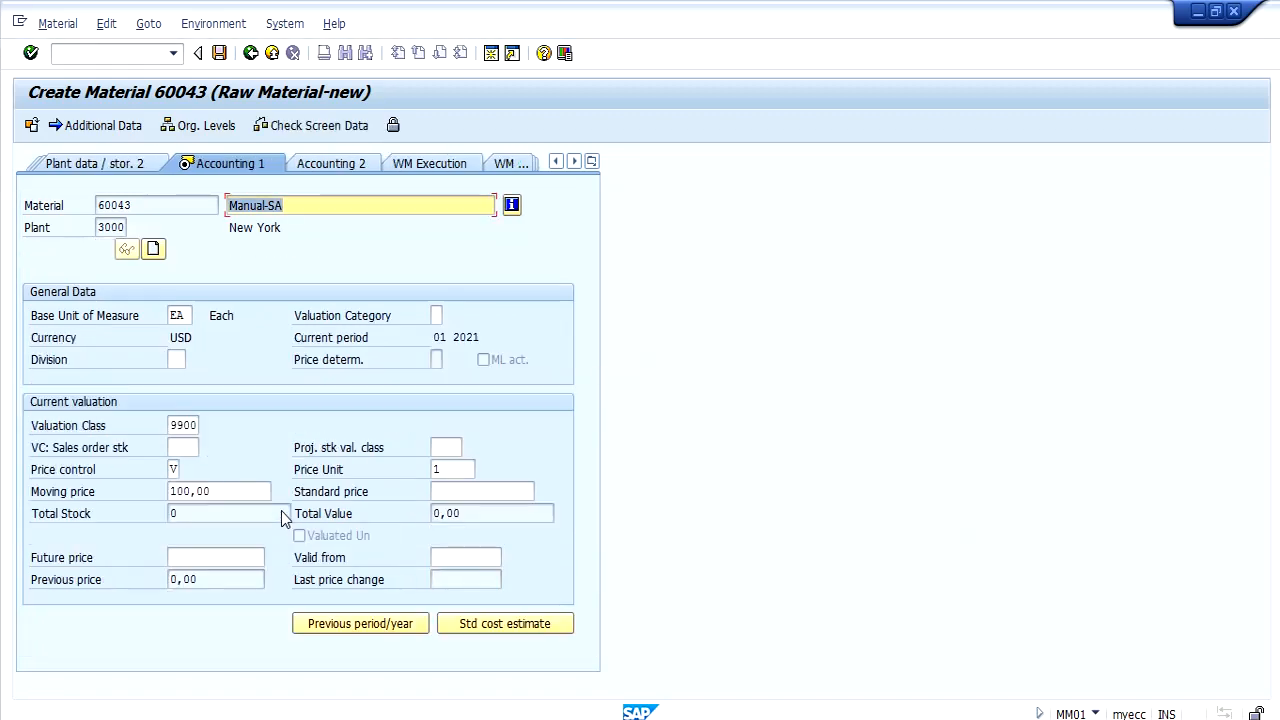
pyautogui.press('Return')
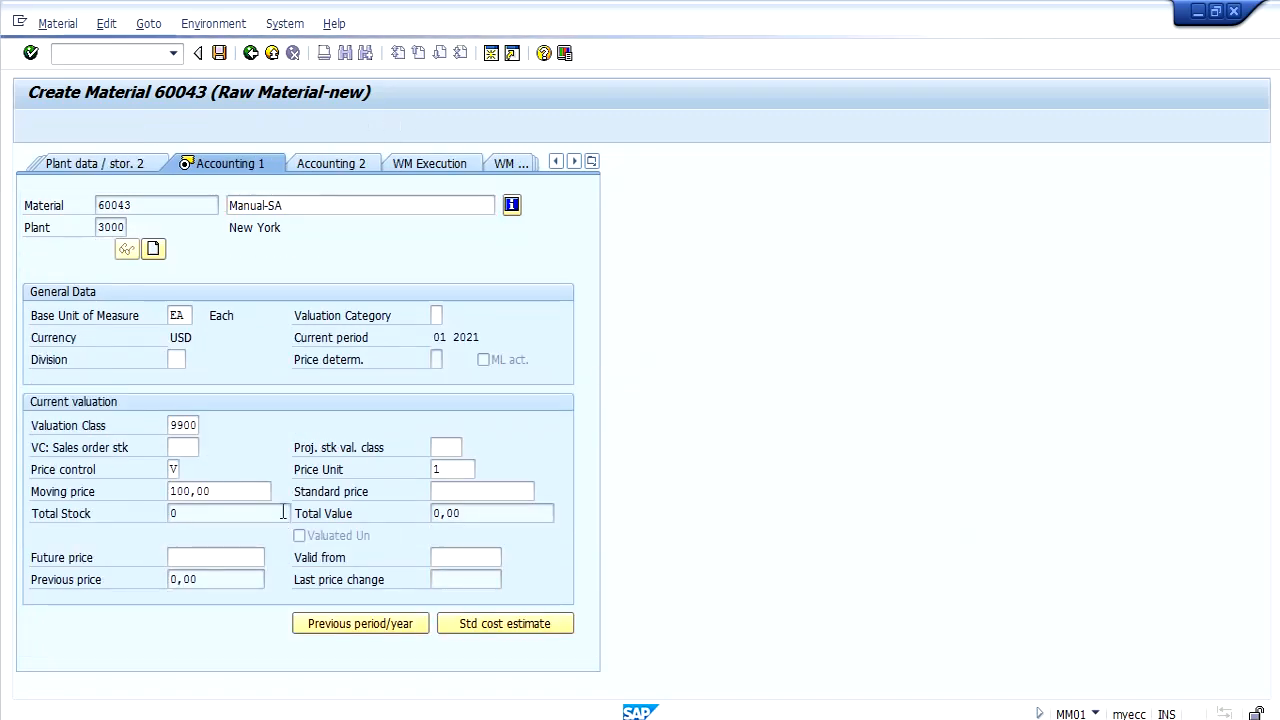
pyautogui.press('Return')
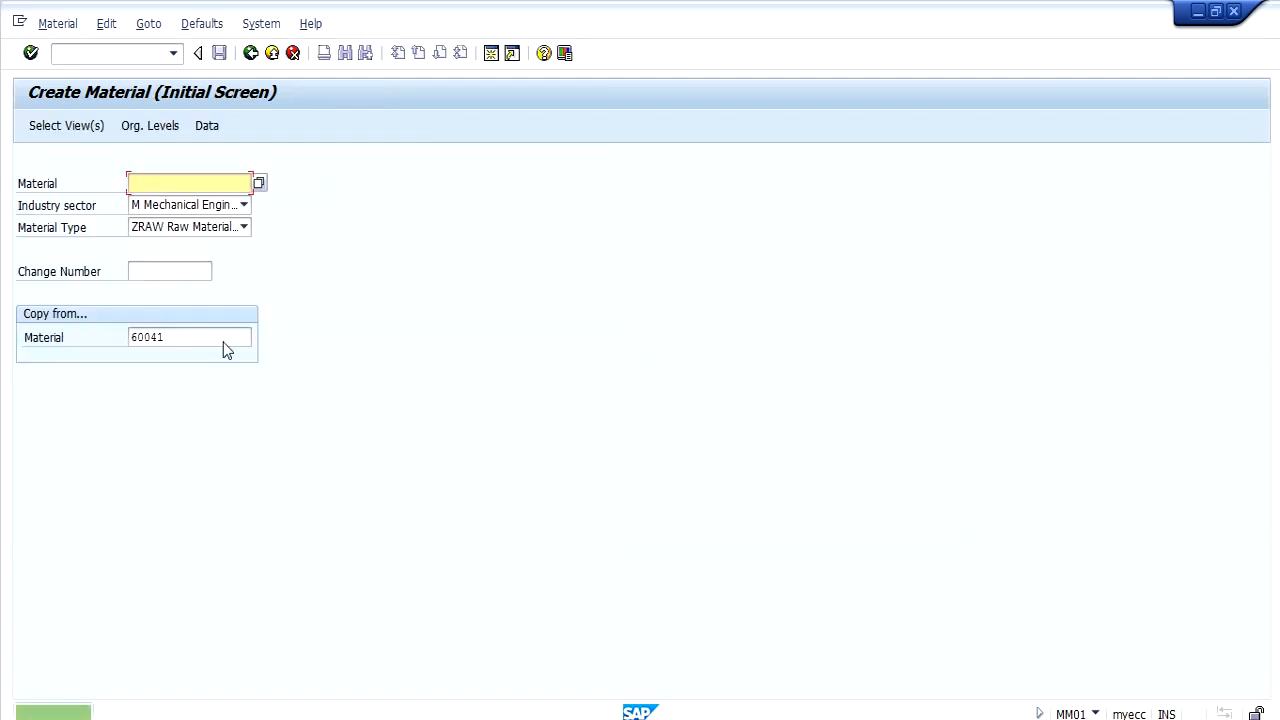
# - Open the immediate display function for the material that was just created
pyautogui.click(53, 28)
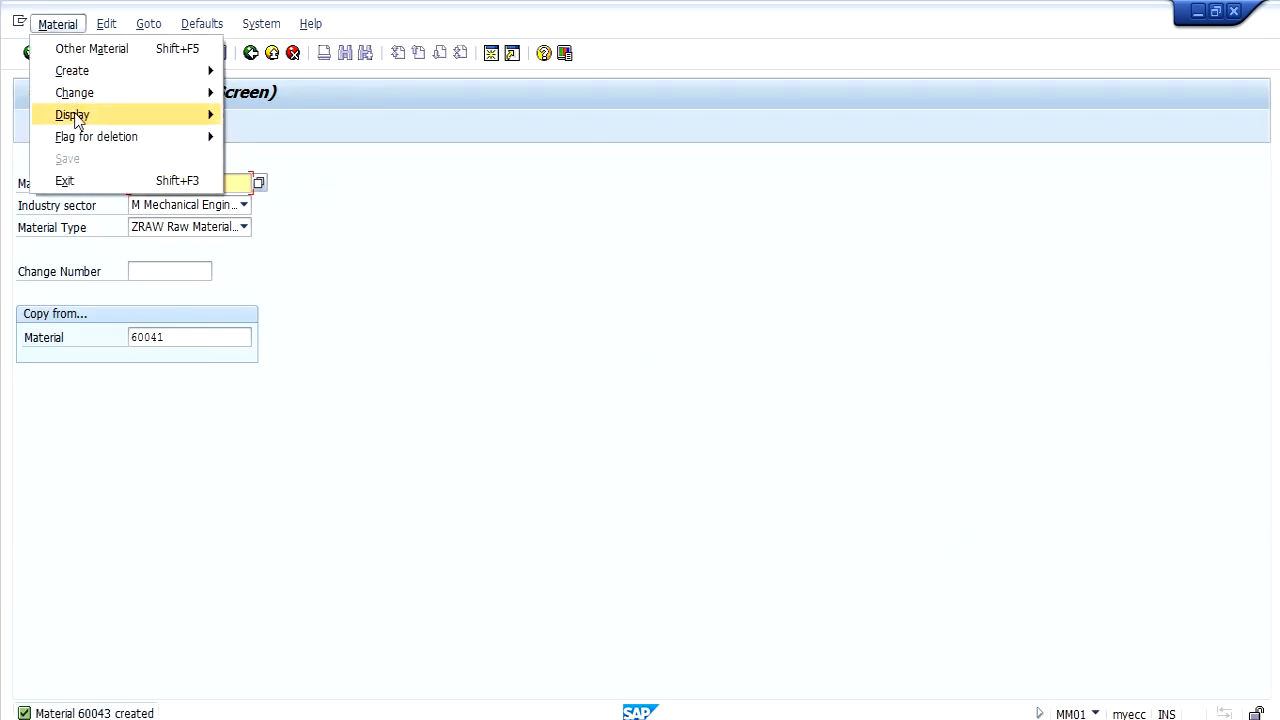
pyautogui.moveTo(174, 118)
pyautogui.click(236, 115)
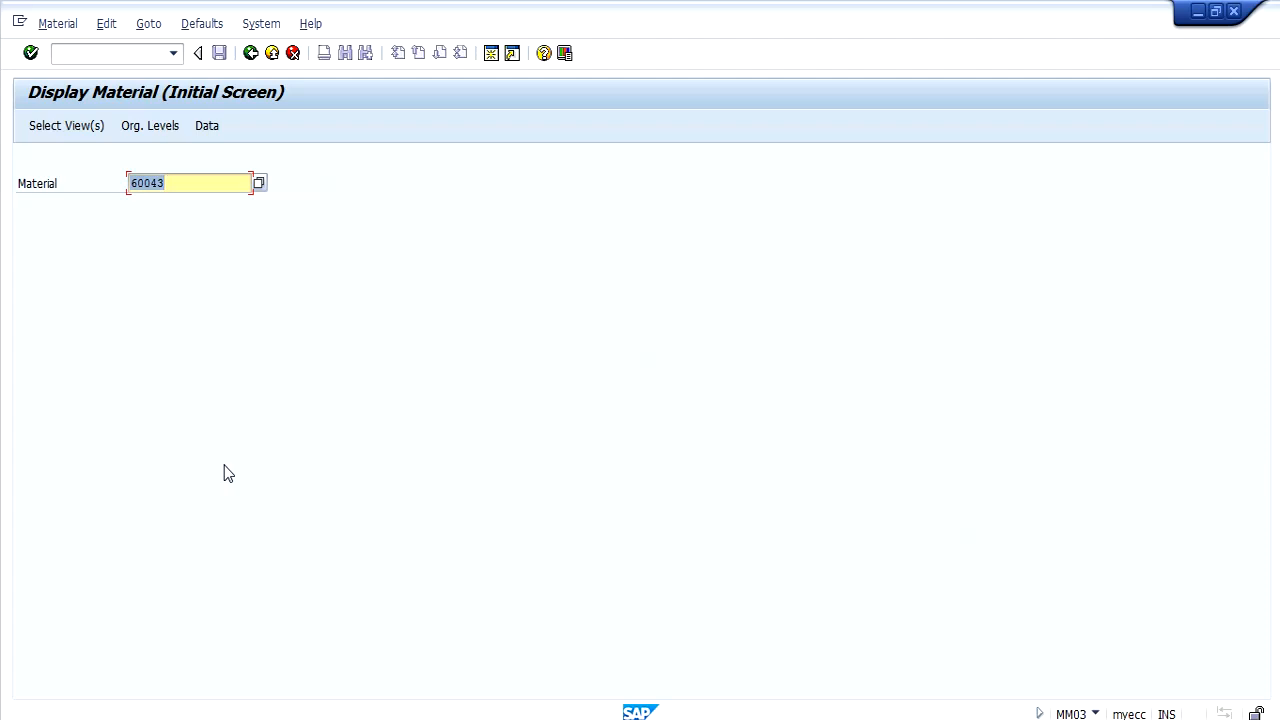
# - Start a scheduling agreement with transaction ME31L for the first previously used vendor, keeping agreement type LP, and continue to the header data
pyautogui.click(115, 52)
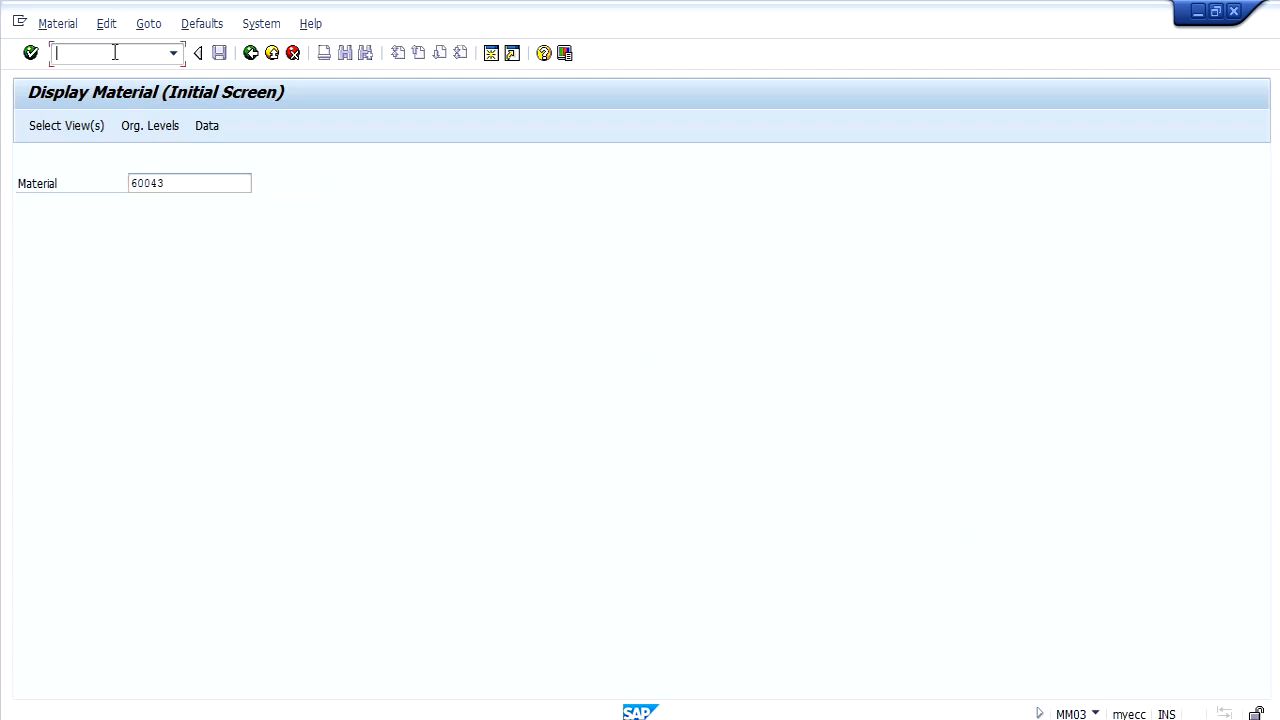
pyautogui.write('/nme31l')
pyautogui.press('Return')
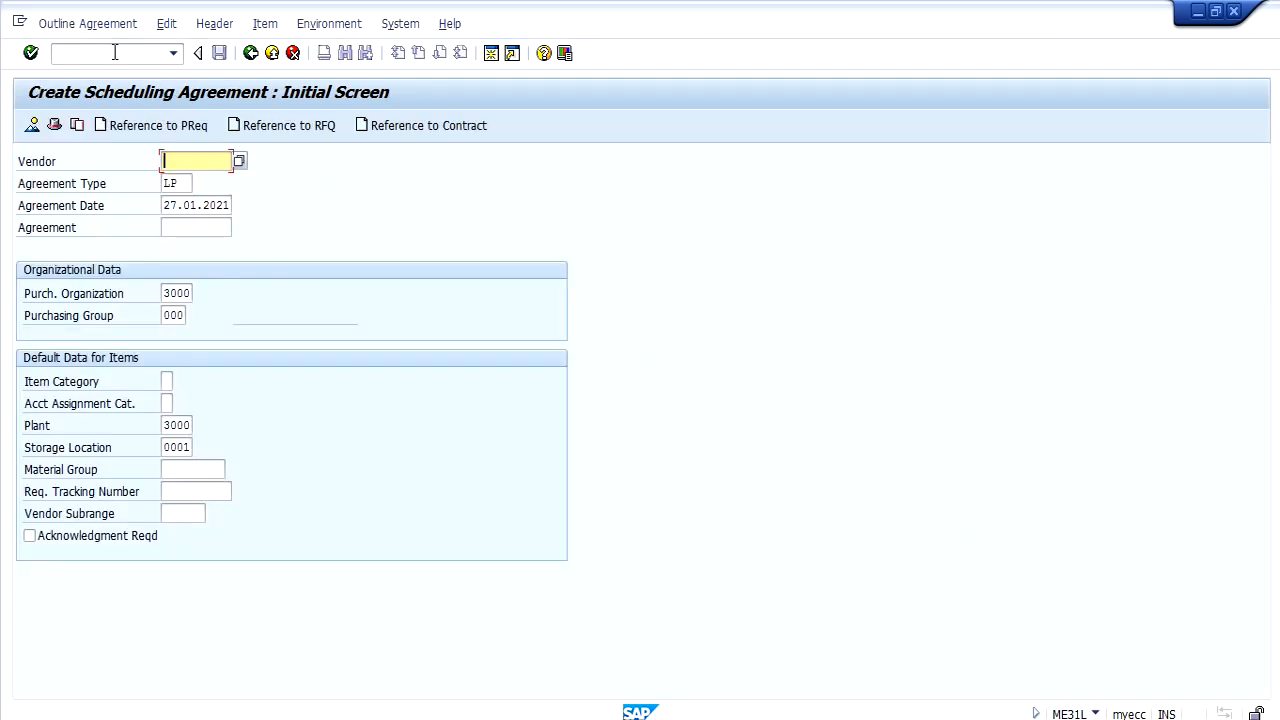
pyautogui.press('Down')
pyautogui.press('Down')
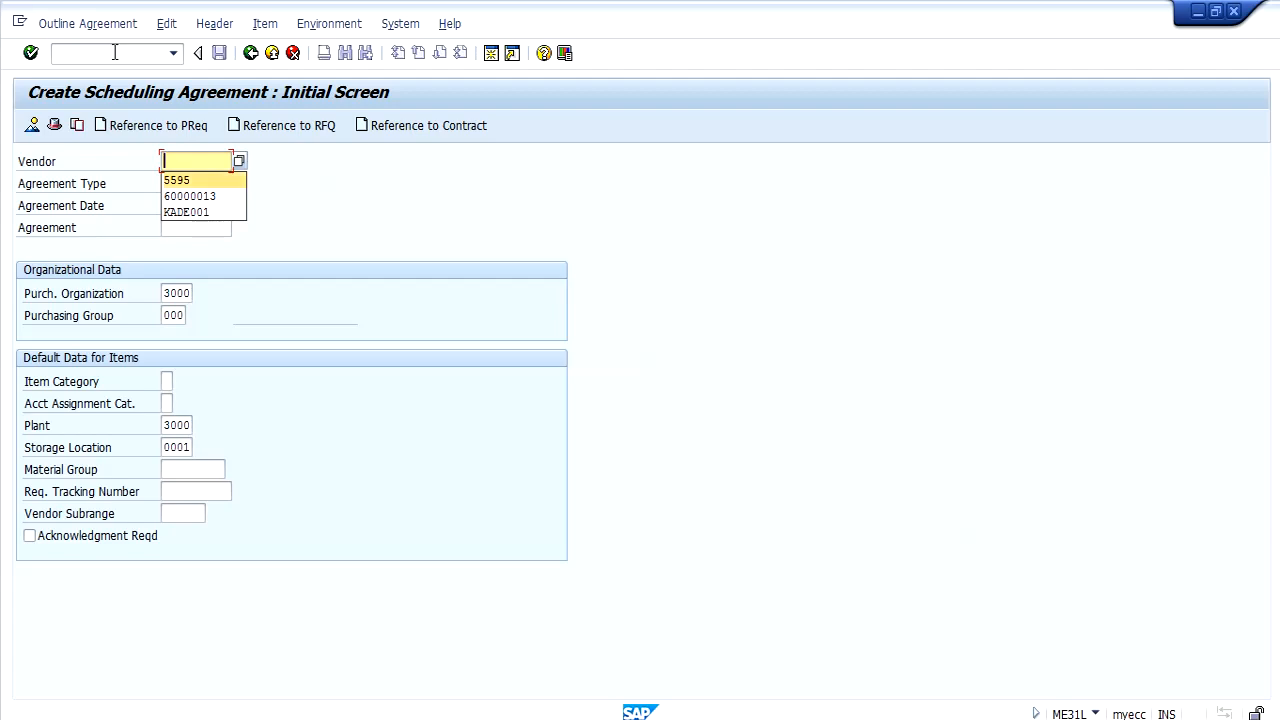
pyautogui.press('Return')
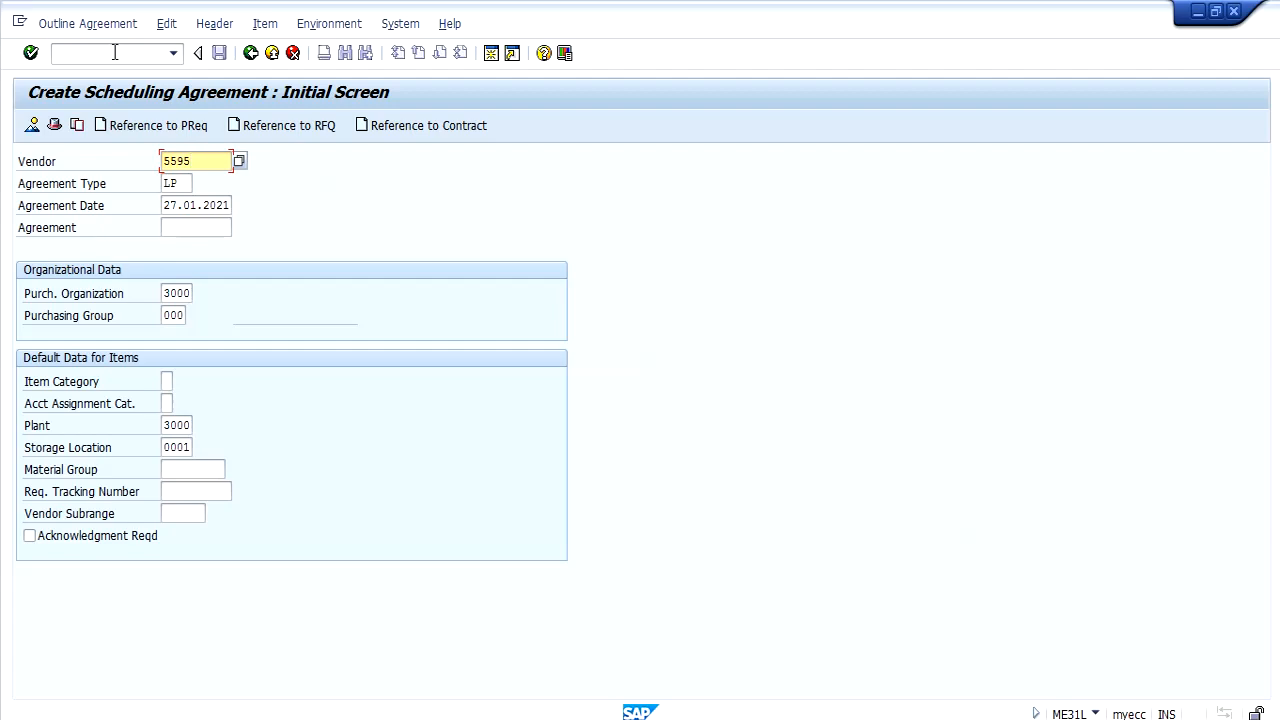
pyautogui.click(177, 184)
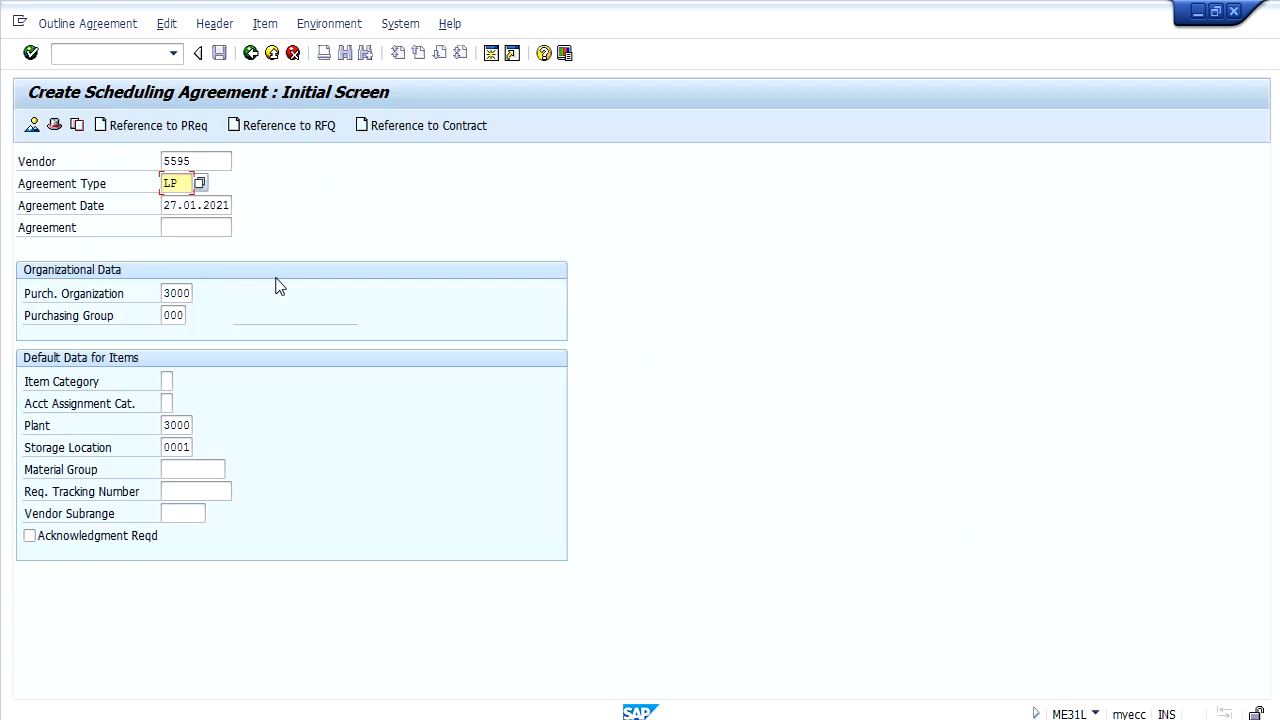
pyautogui.press('Return')
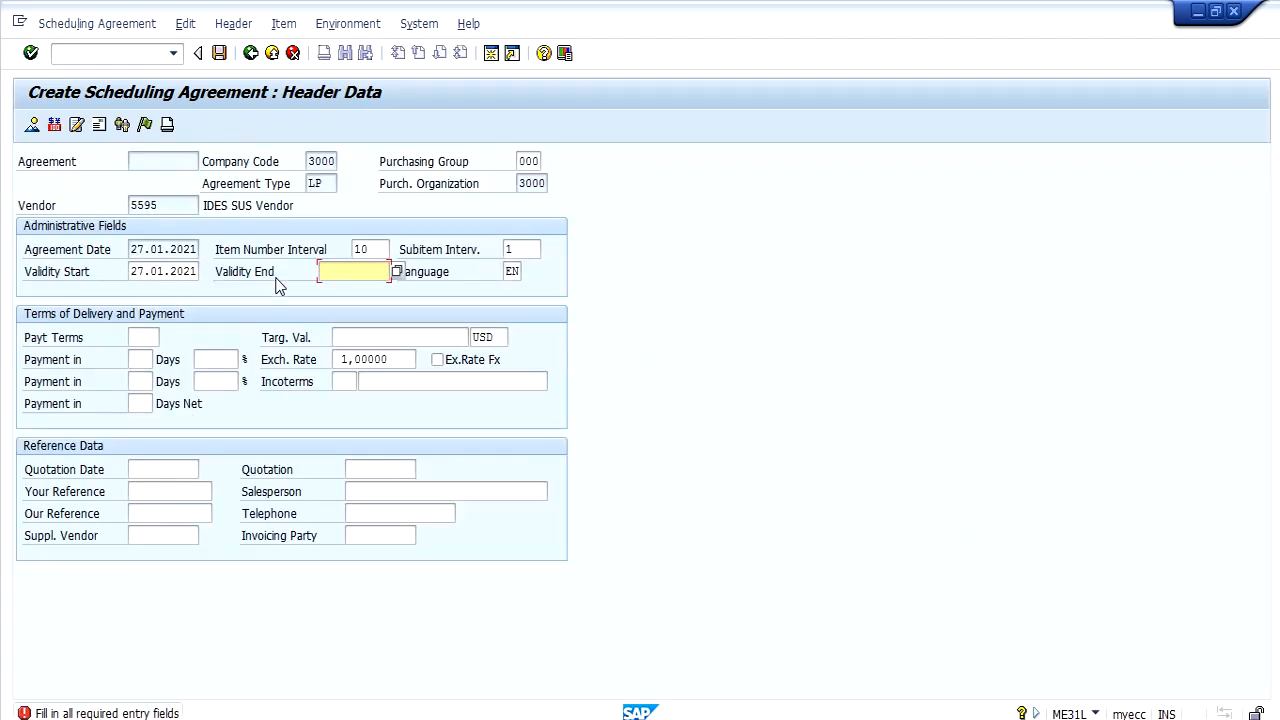
# - Set the scheduling agreement's validity end to 20.03.2022 and continue to the item overview
pyautogui.press('BackSpace')
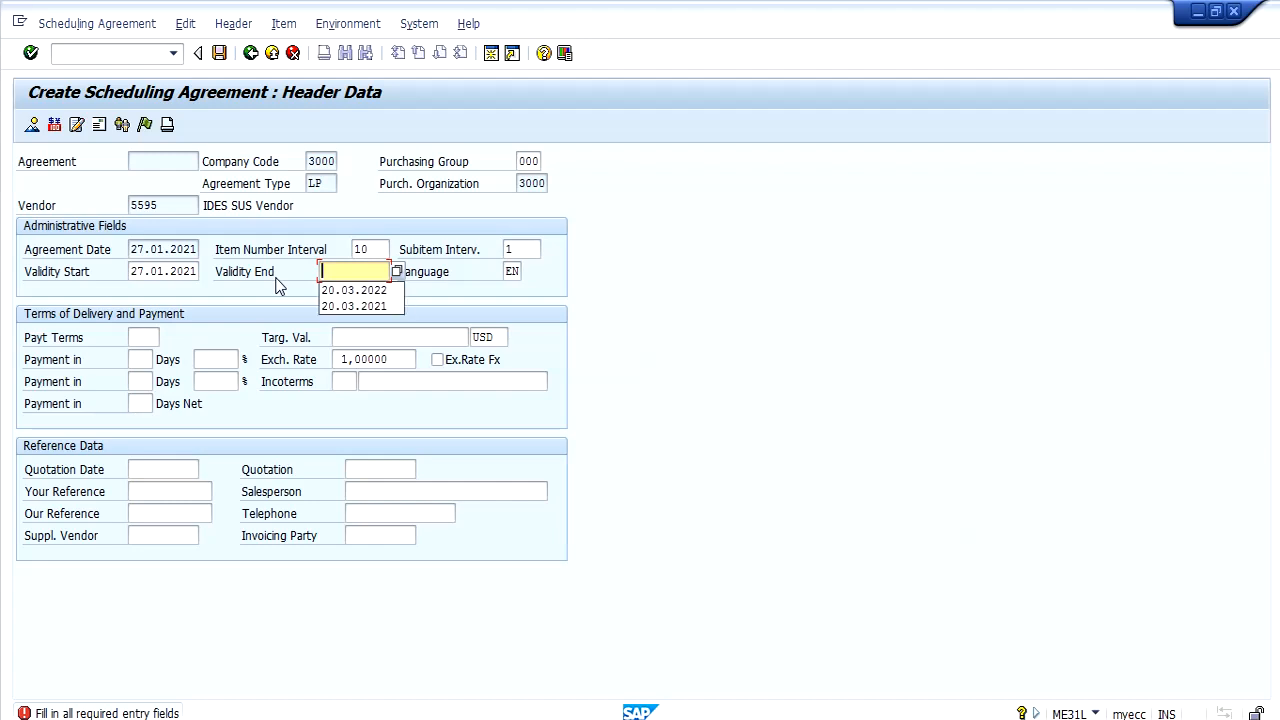
pyautogui.press('Down')
pyautogui.press('Return')
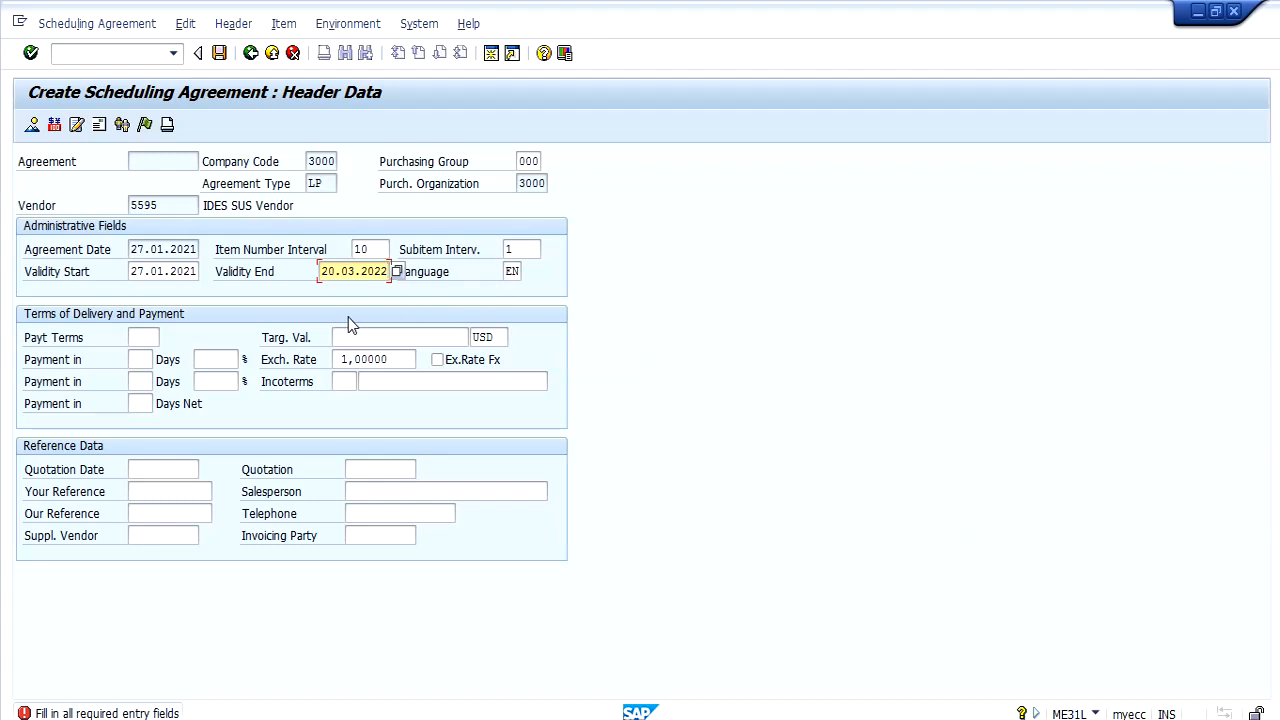
pyautogui.press('Return')
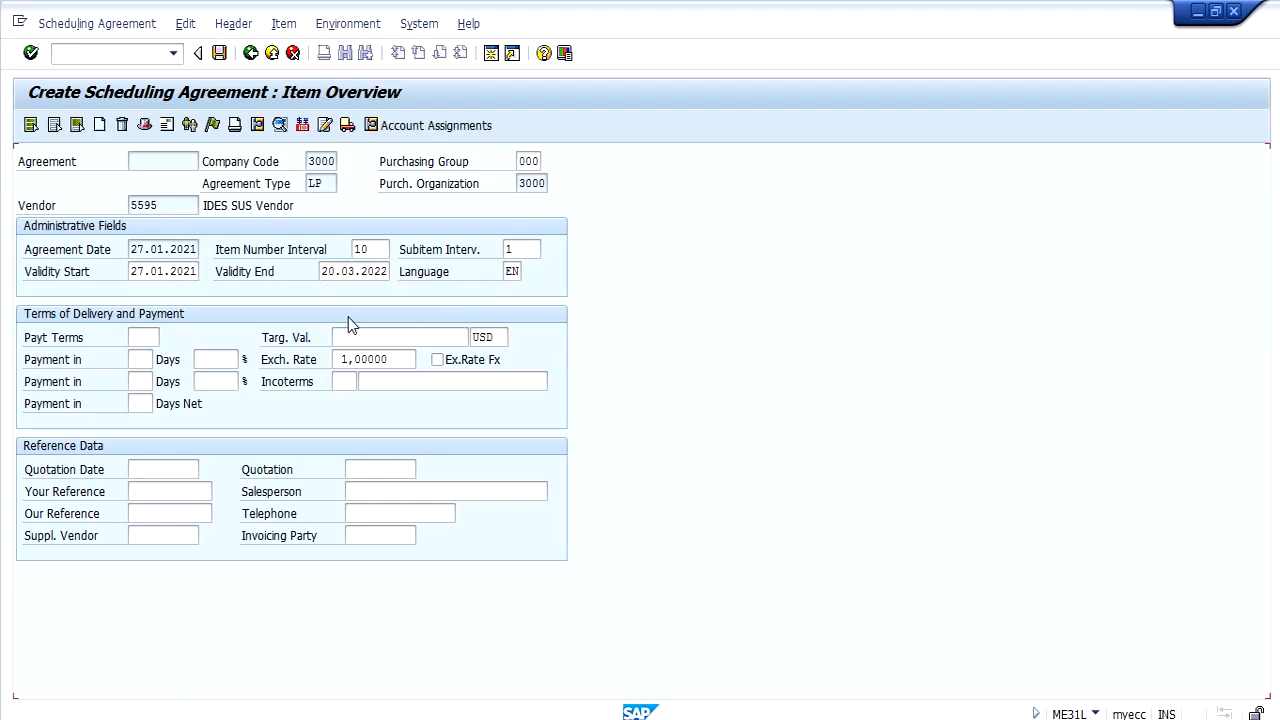
# - Enter material 60043 with a target quantity of 1000 in item 10 of the scheduling agreement
pyautogui.click(152, 254)
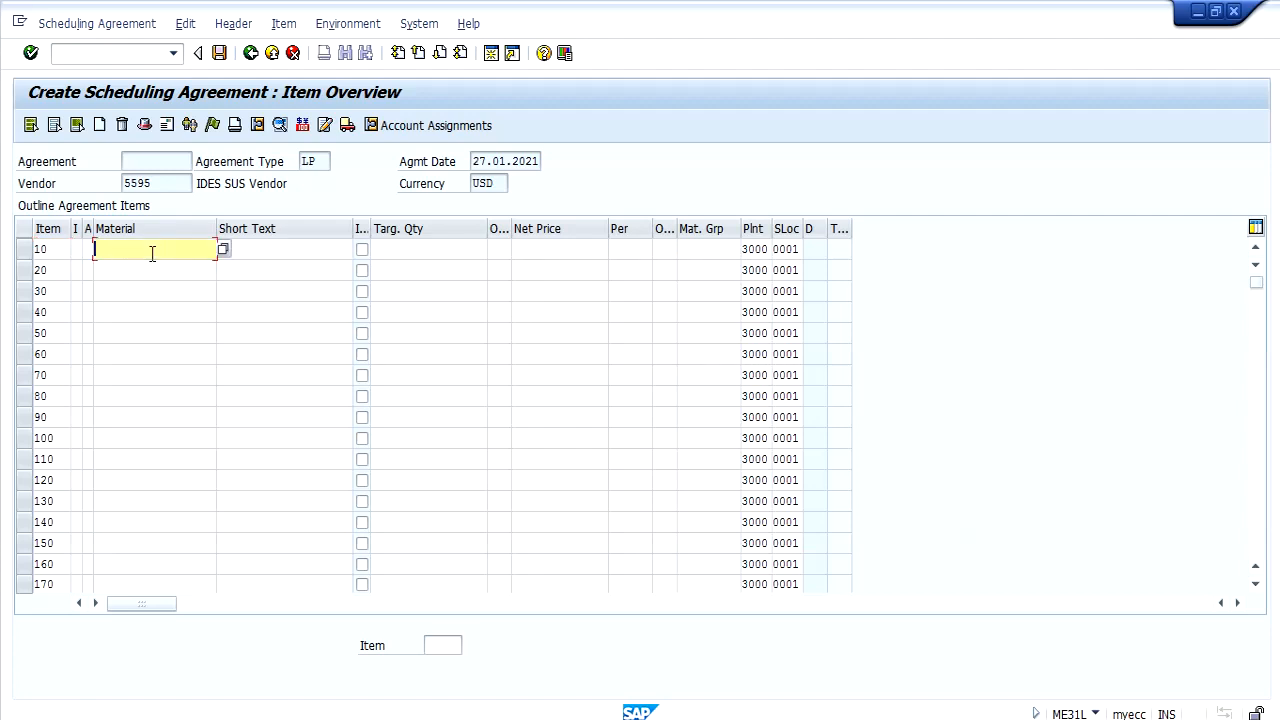
pyautogui.write('6000')
pyautogui.press('BackSpace')
pyautogui.write('43')
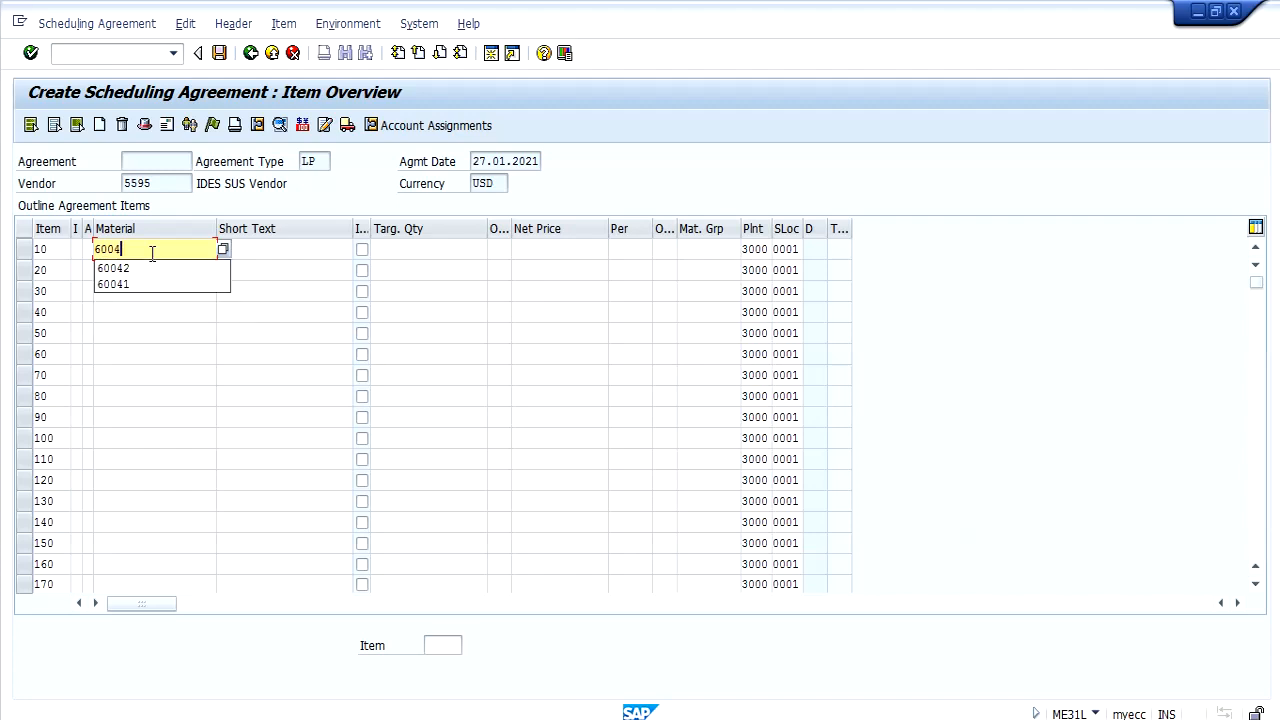
pyautogui.press('Tab')
pyautogui.press('Tab')
pyautogui.press('Tab')
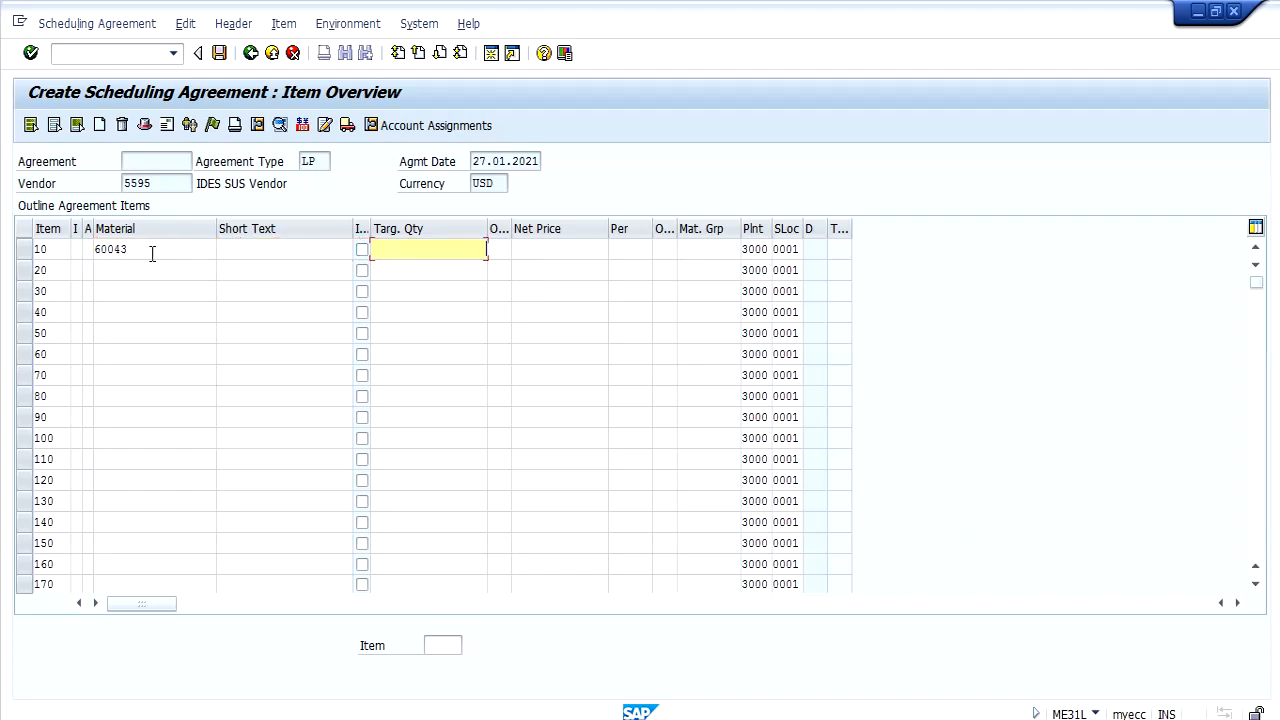
pyautogui.write('1000')
pyautogui.press('Tab')
pyautogui.press('Tab')
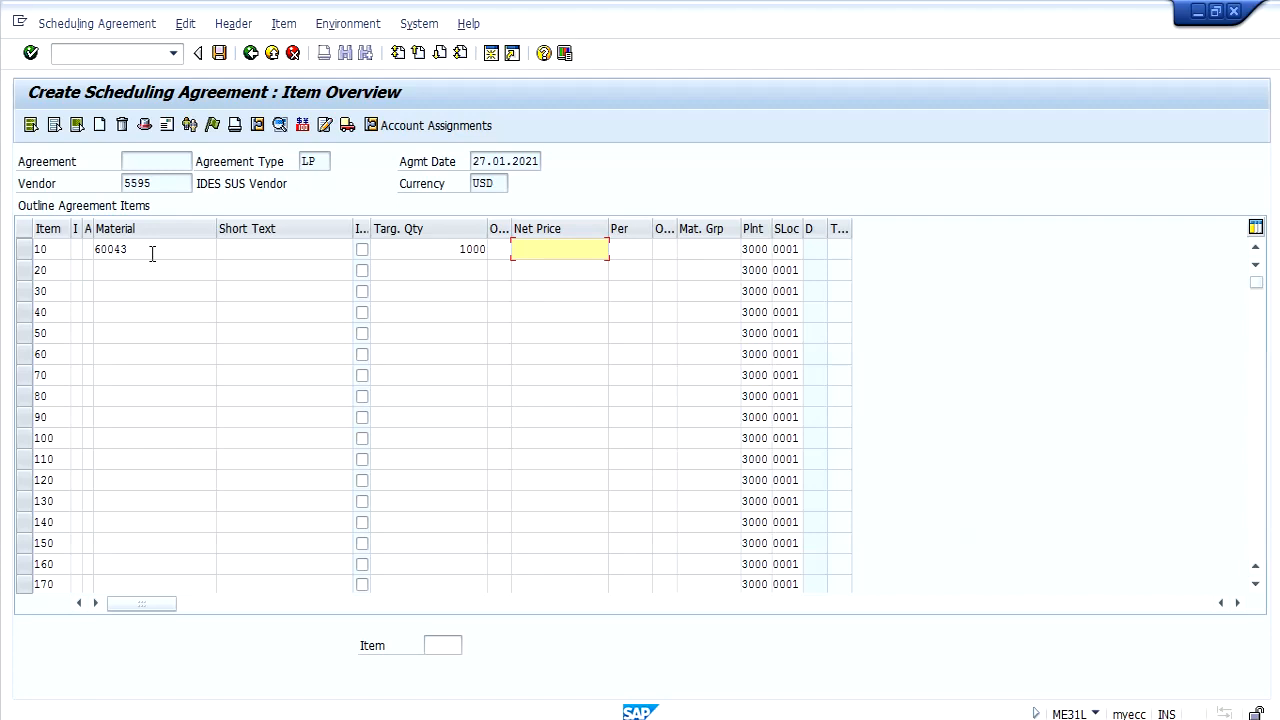
# - Set the net price of item 10 to 85 USD
pyautogui.press('Return')
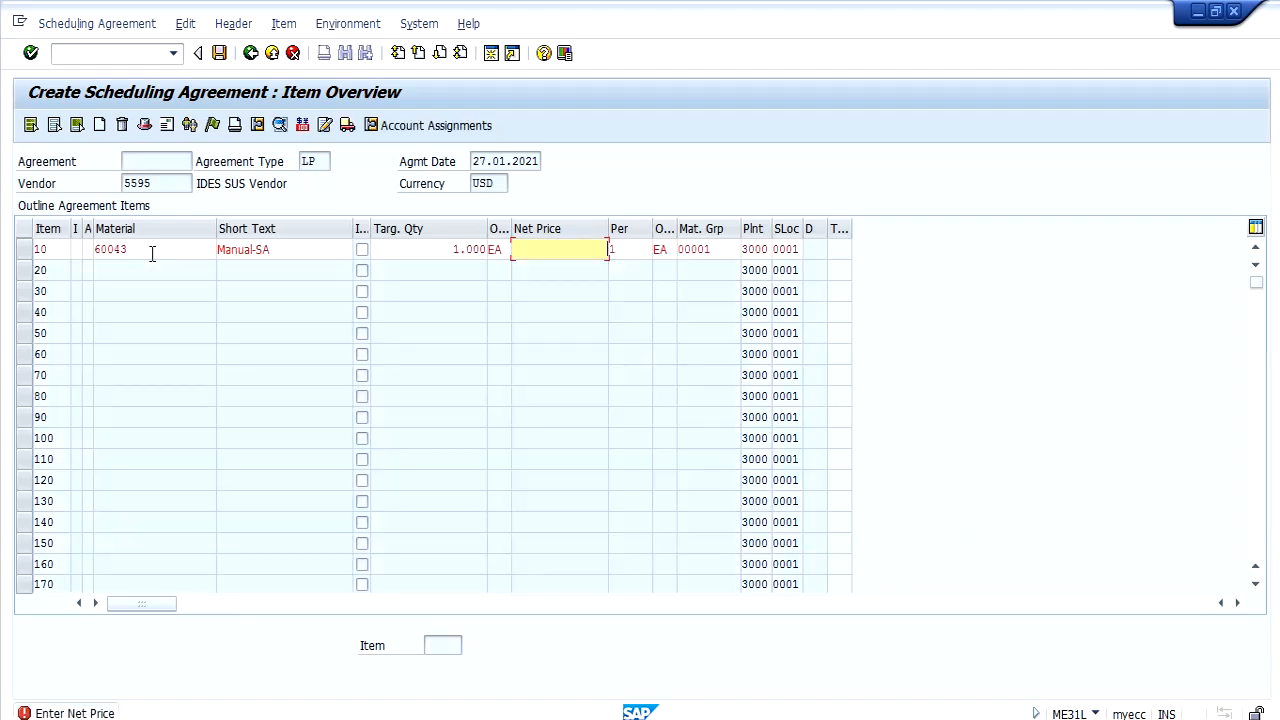
pyautogui.write('85')
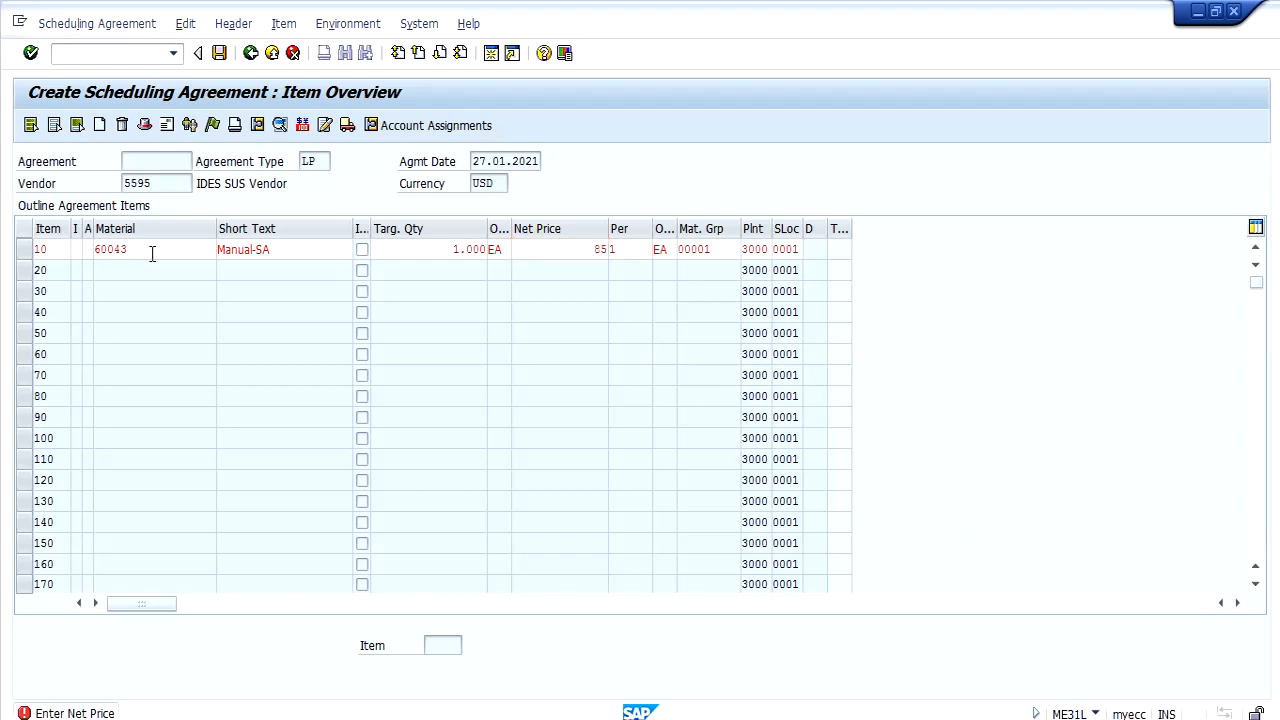
pyautogui.press('Return')
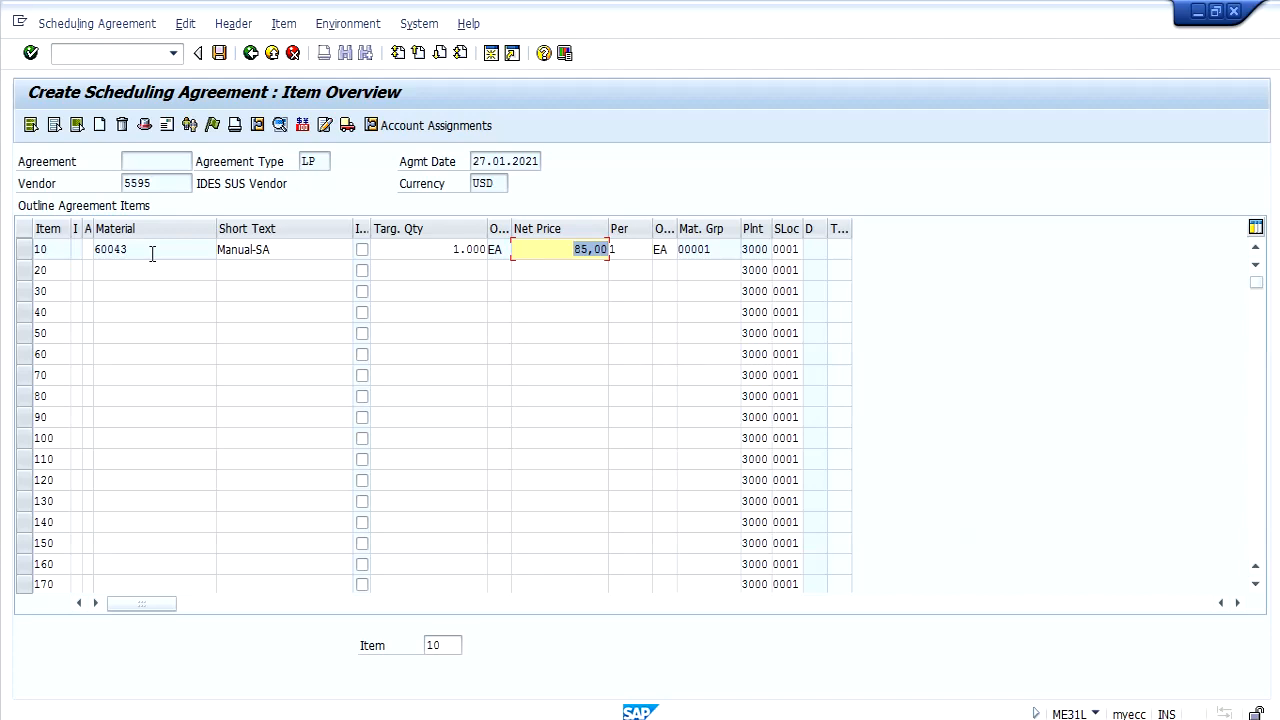
# - Open the details of item 10, check the confirmation control field and save the scheduling agreement
pyautogui.doubleClick(57, 251)
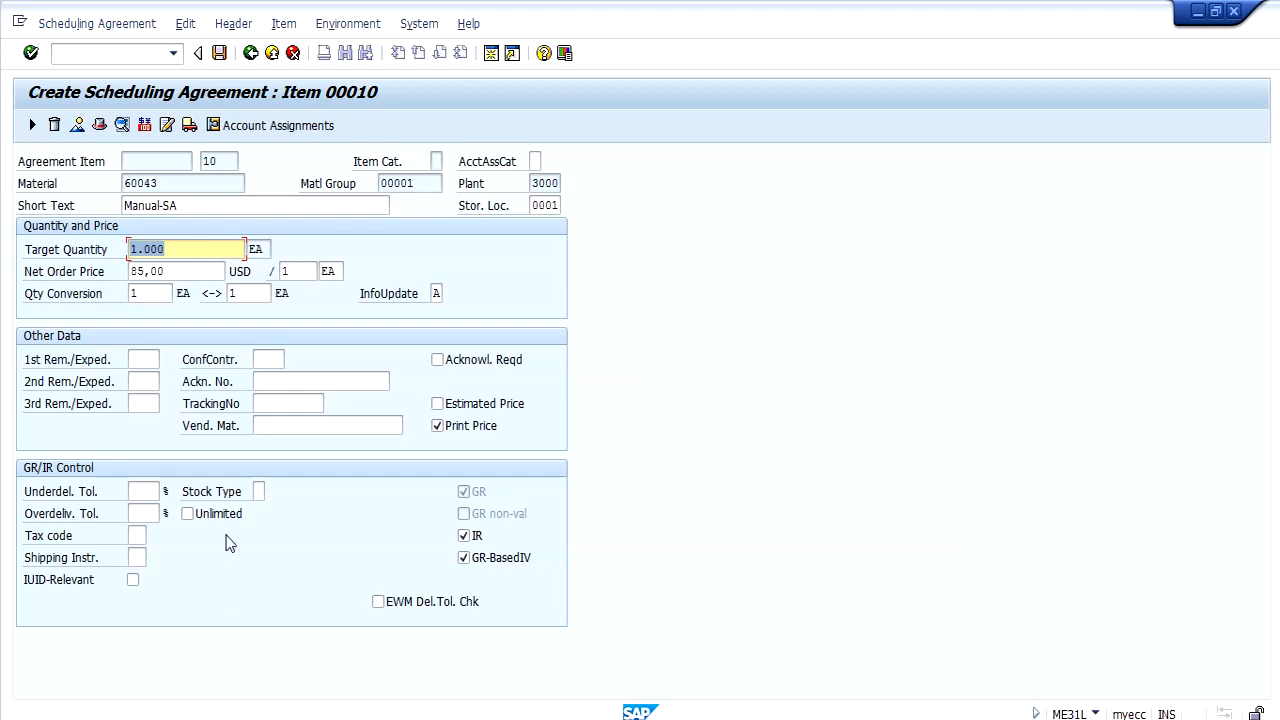
pyautogui.click(278, 360)
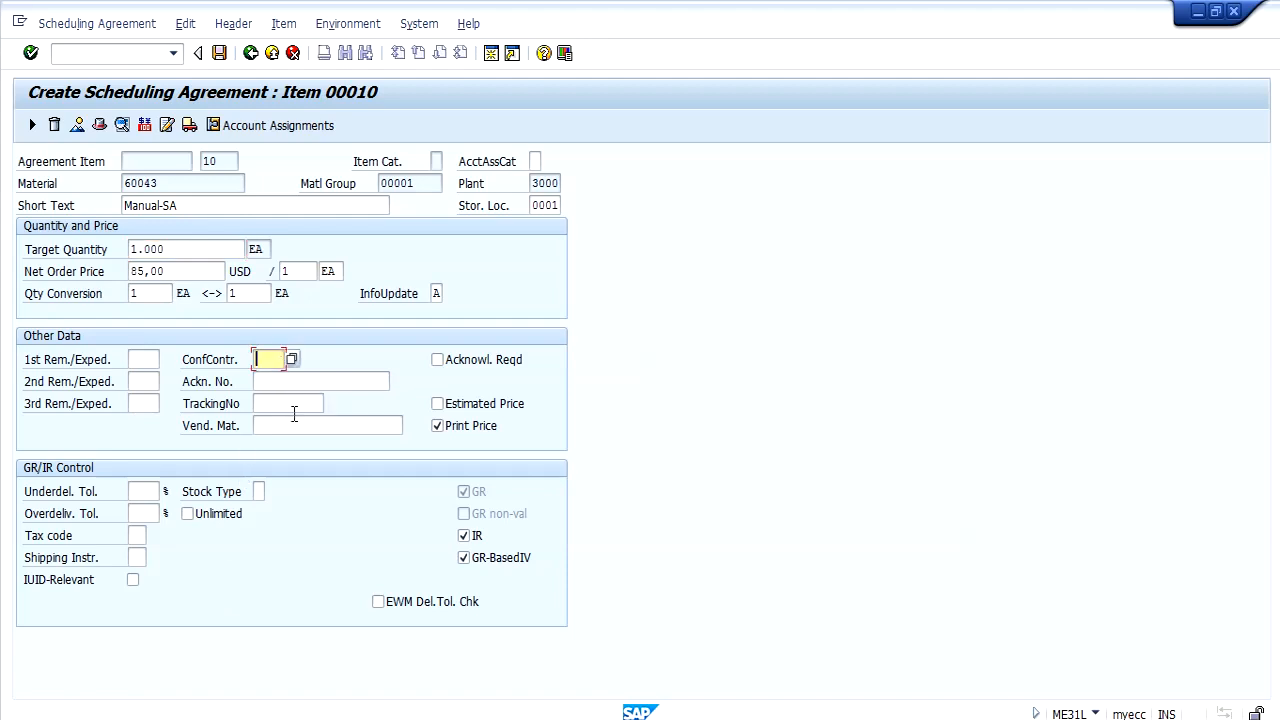
pyautogui.click(221, 55)
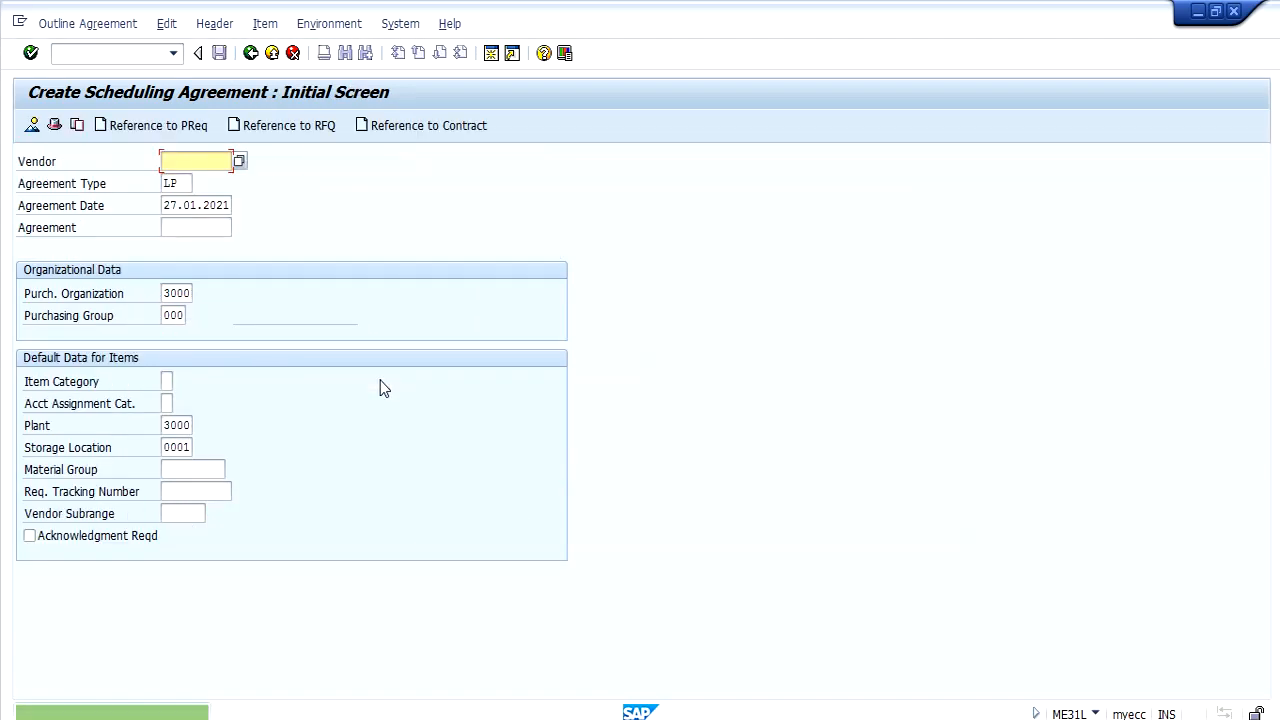
# - Open the display function for the scheduling agreement that was just saved
pyautogui.click(76, 24)
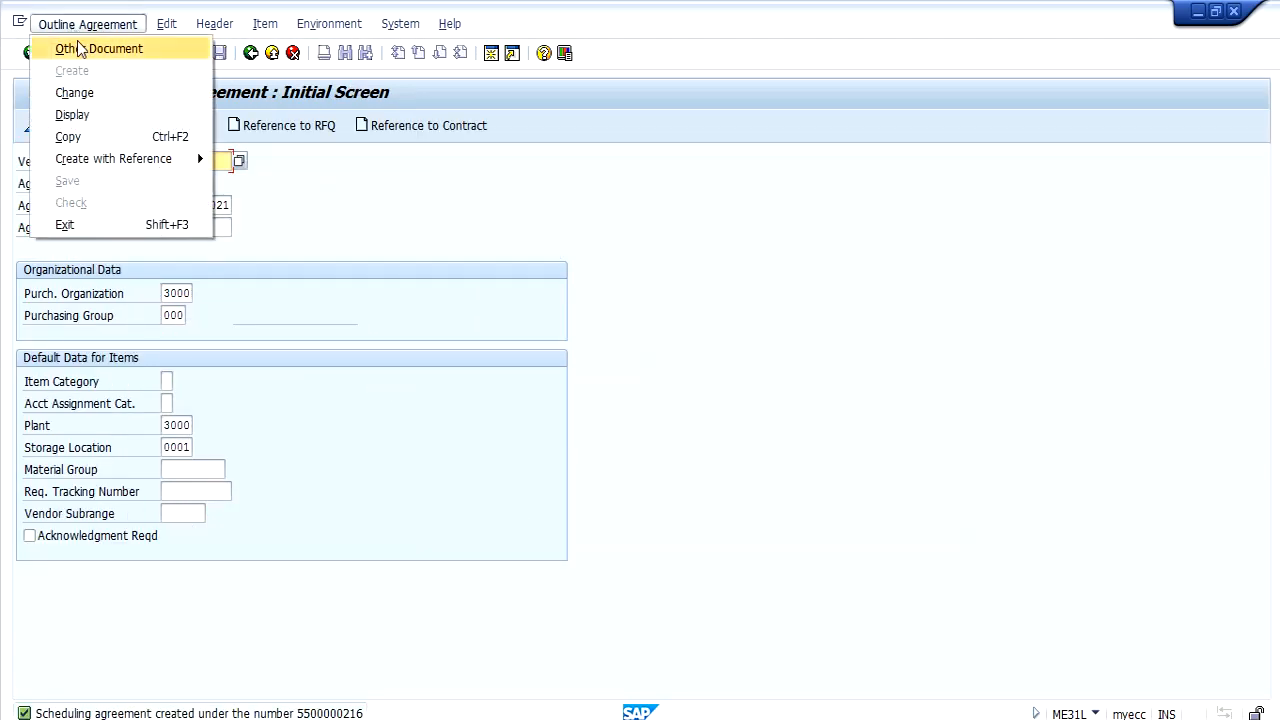
pyautogui.click(95, 110)
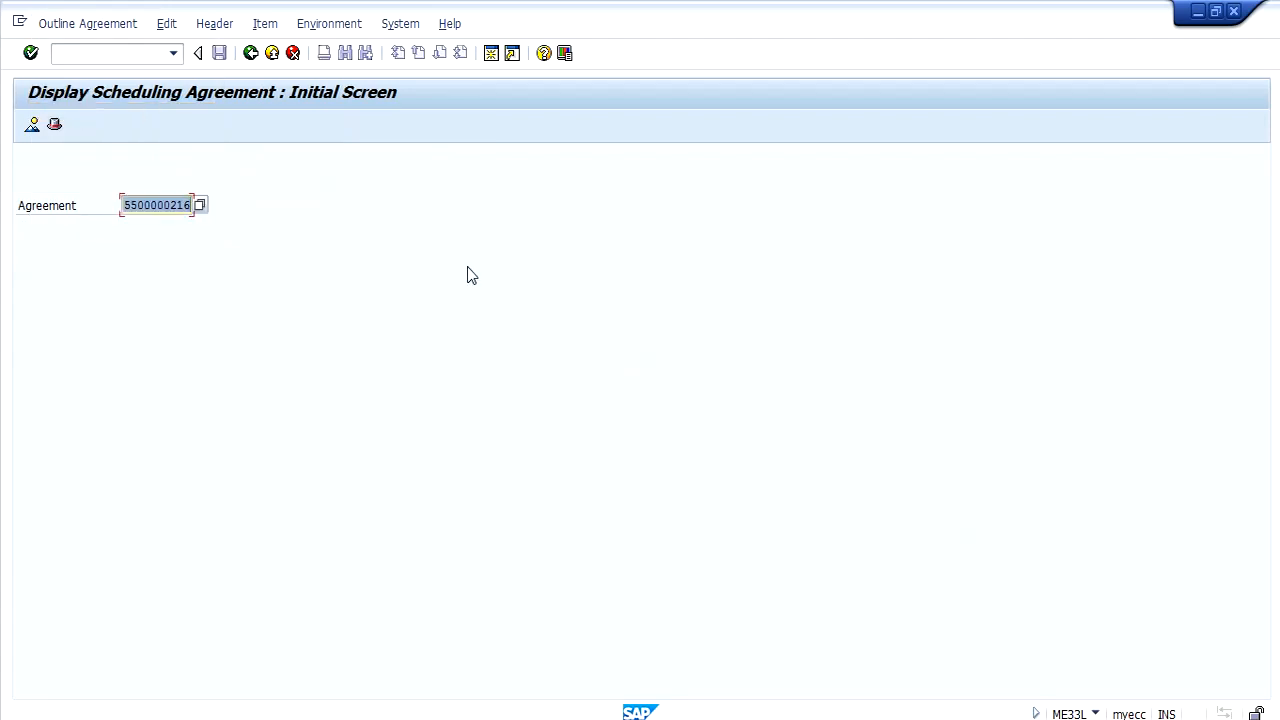
# - Open transaction ME38 in a new session and show the items of the saved scheduling agreement
pyautogui.click(467, 267)
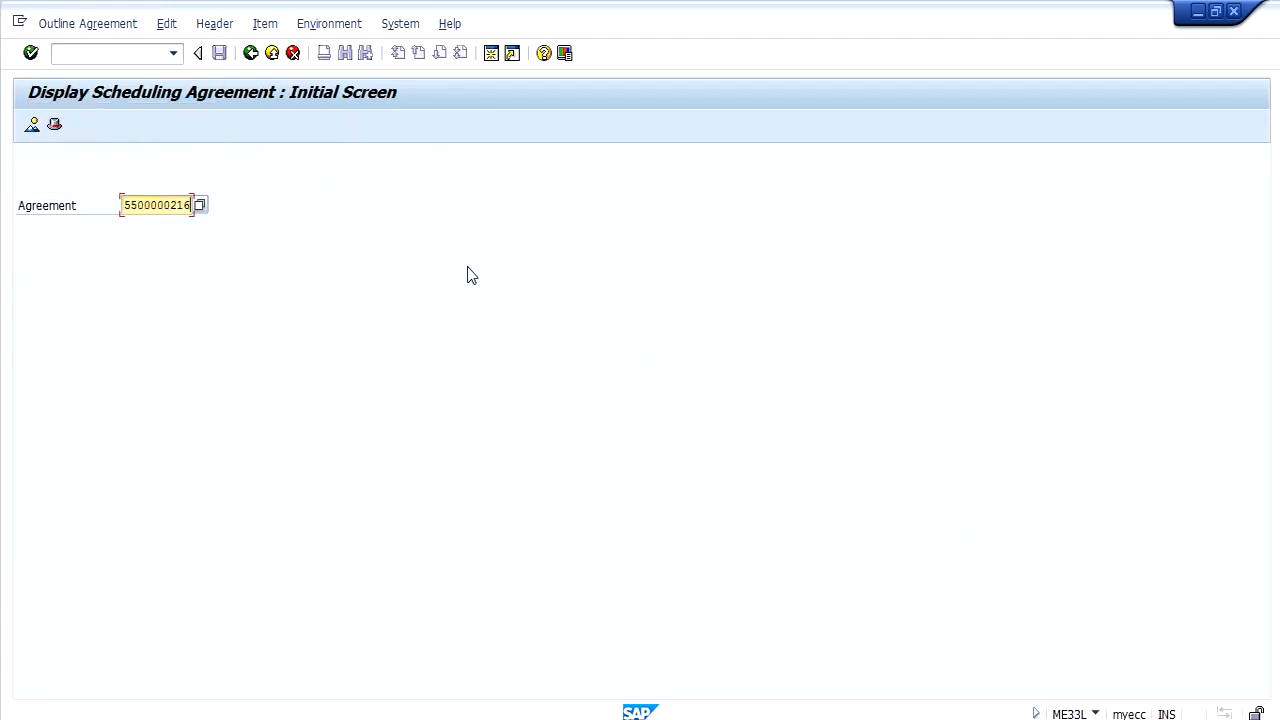
pyautogui.click(140, 55)
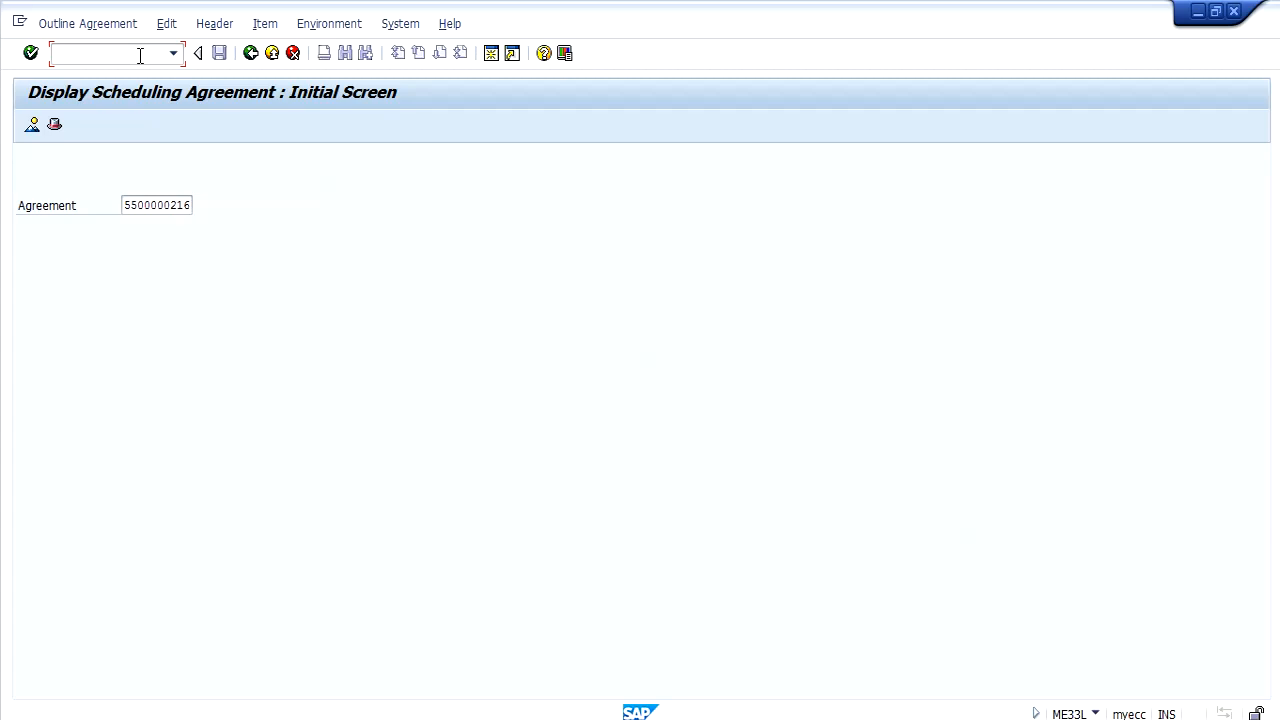
pyautogui.write('/ome38')
pyautogui.press('Return')
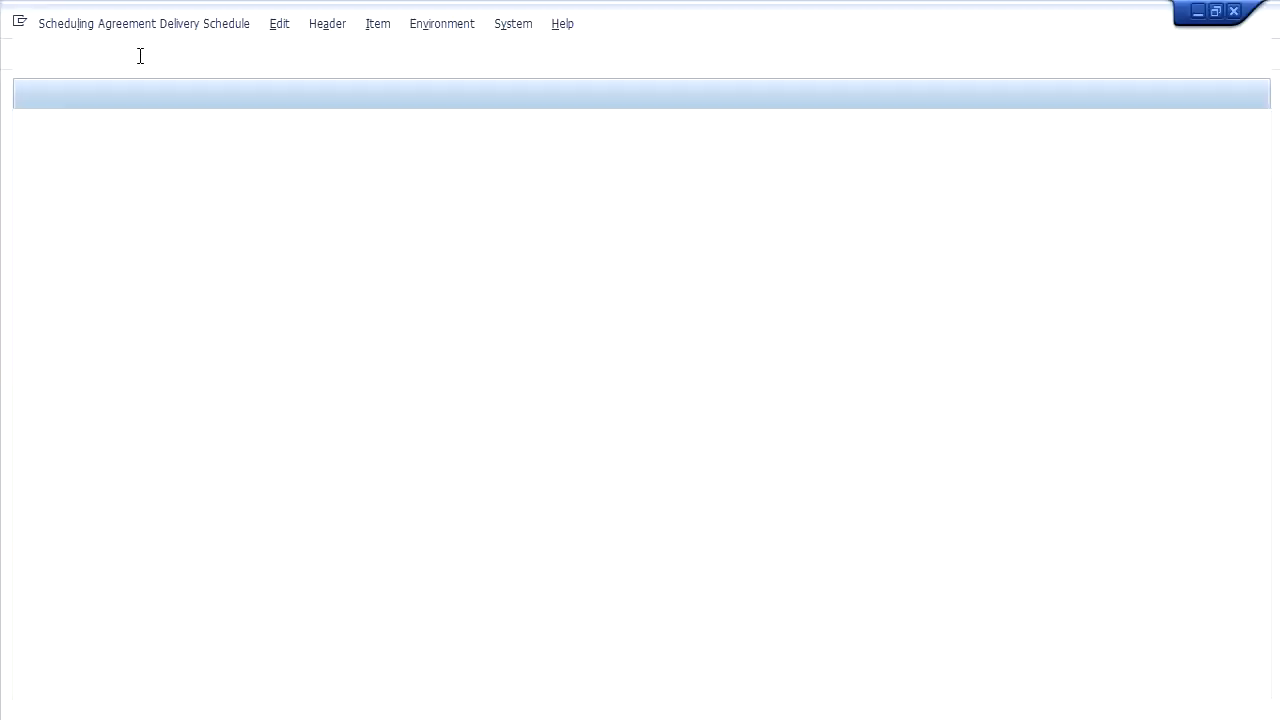
pyautogui.press('Return')
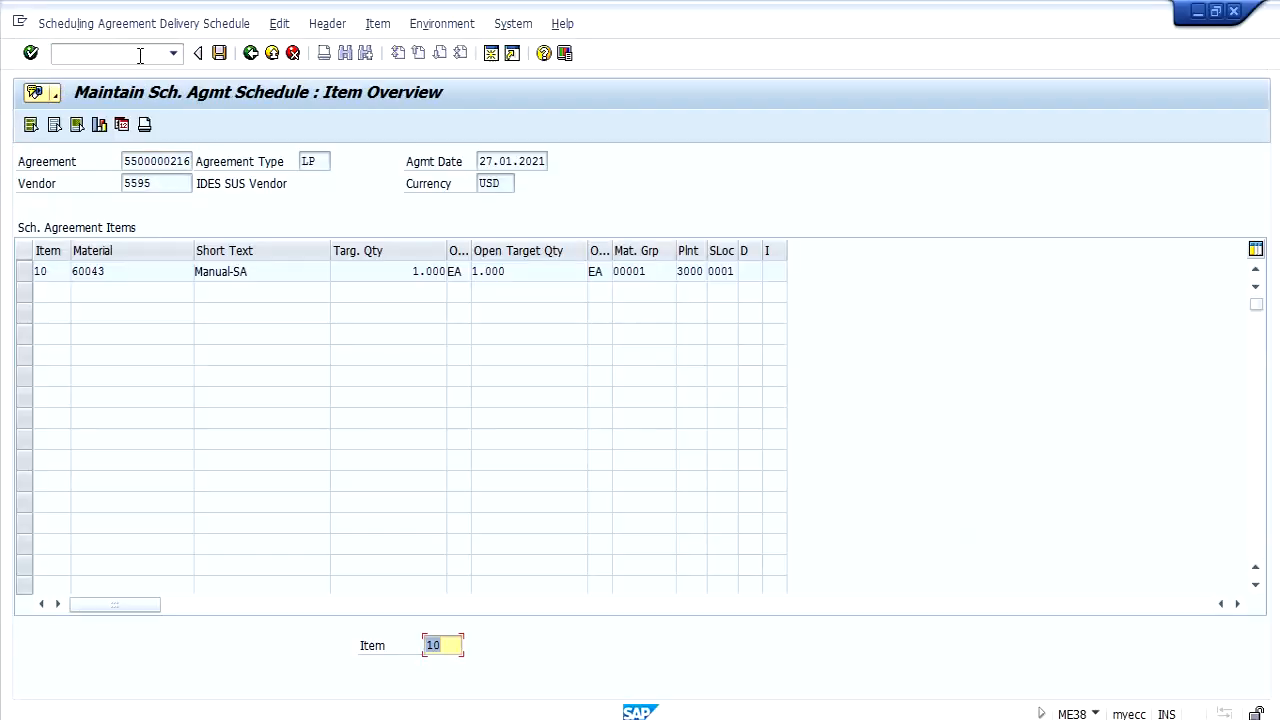
# - Open the delivery schedule of item 10
pyautogui.click(25, 272)
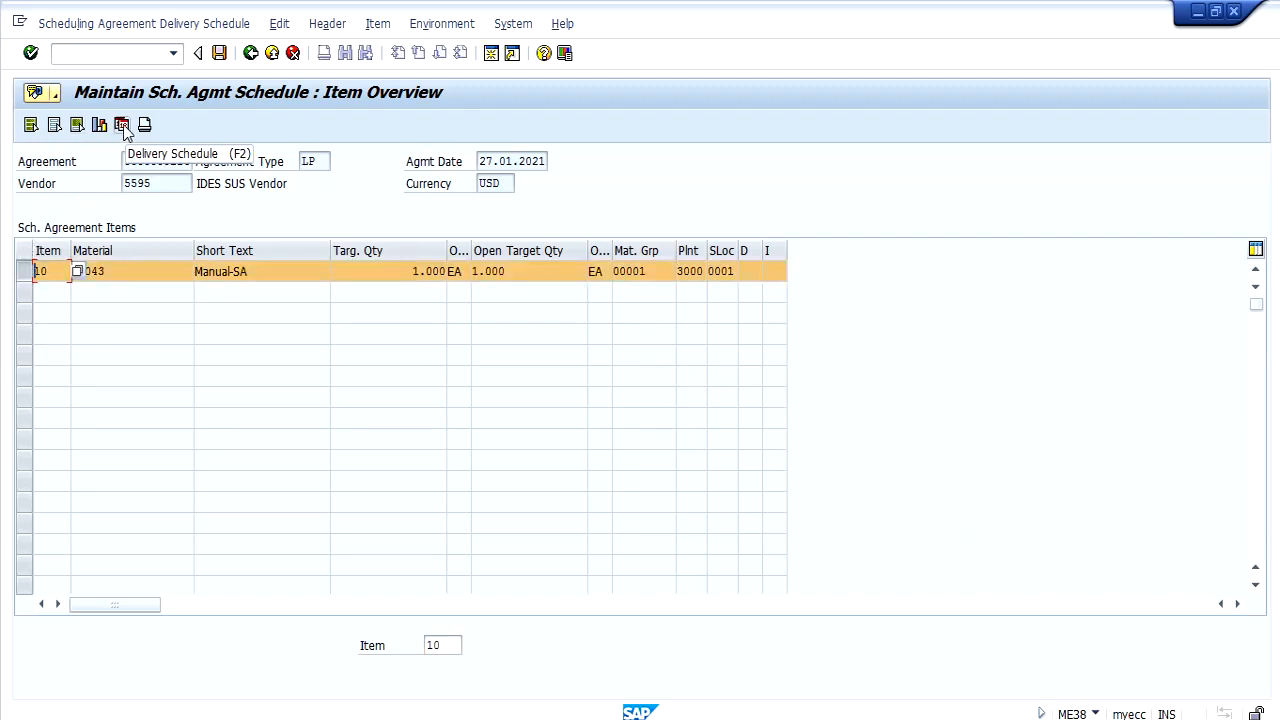
pyautogui.click(381, 26)
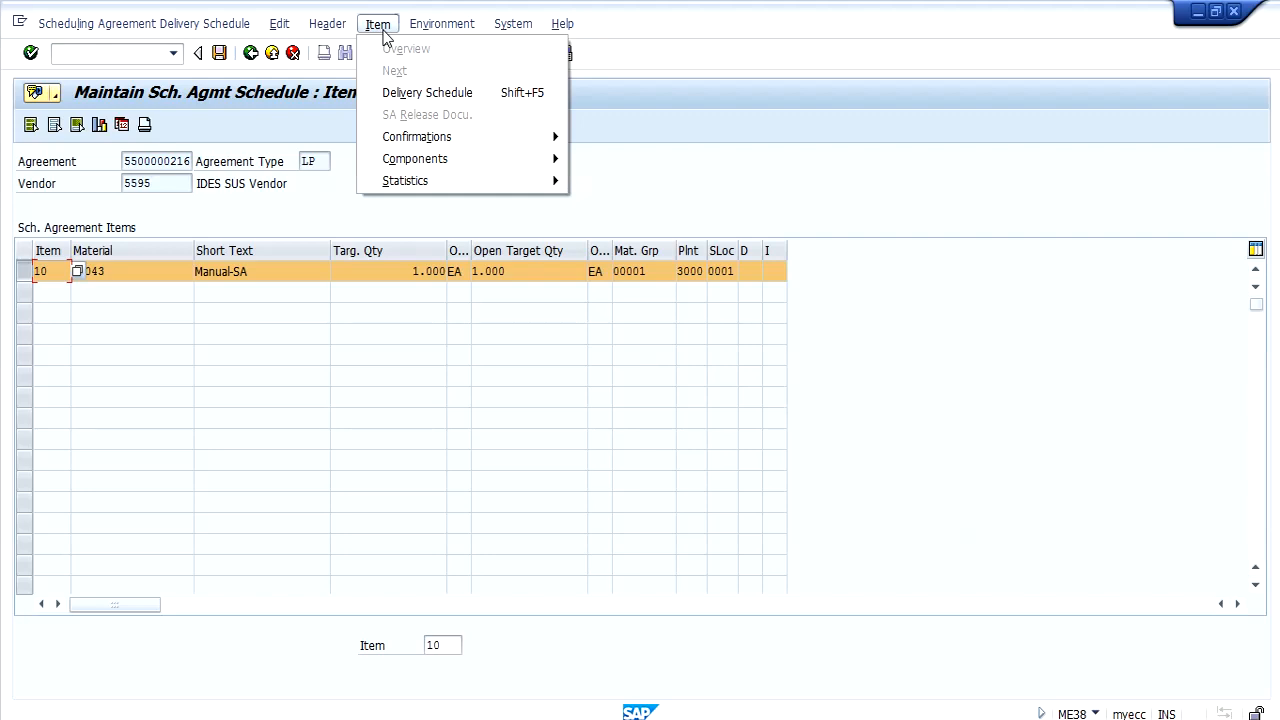
pyautogui.click(451, 98)
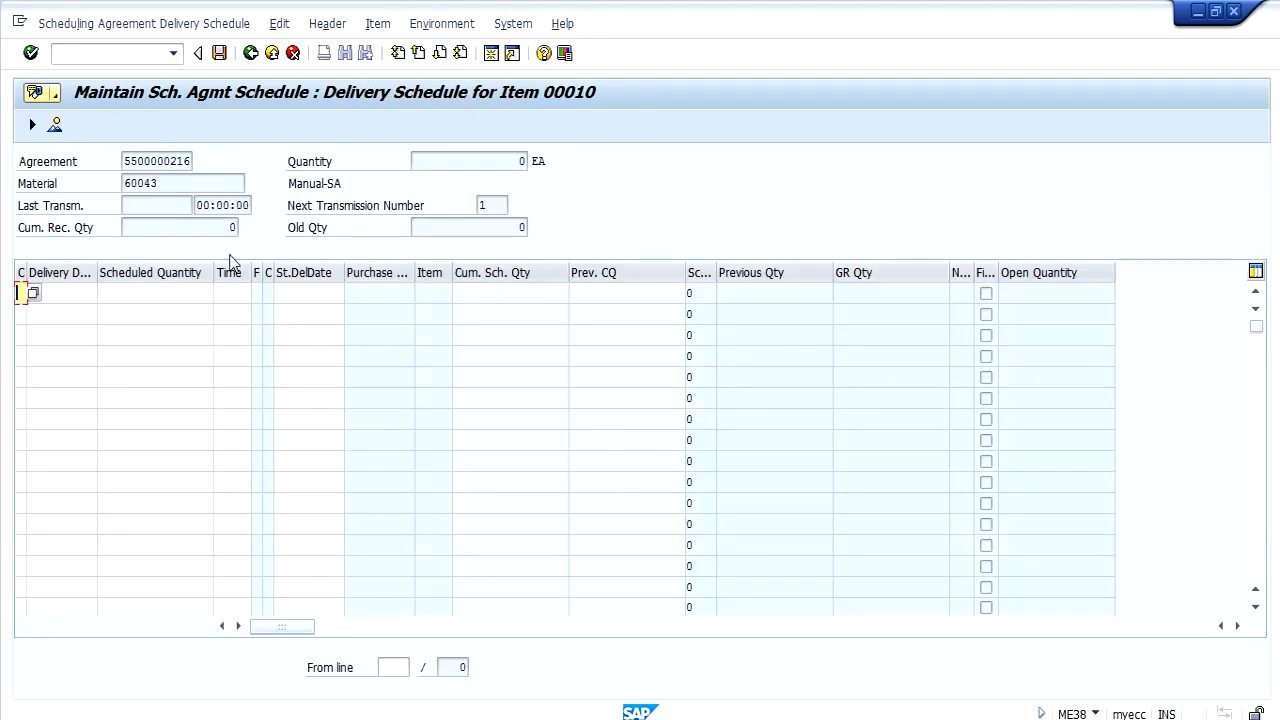
# - Enter the first schedule line with date category D, delivery date 27.01.2021, scheduled quantity 10 and time 11:50
pyautogui.write('d')
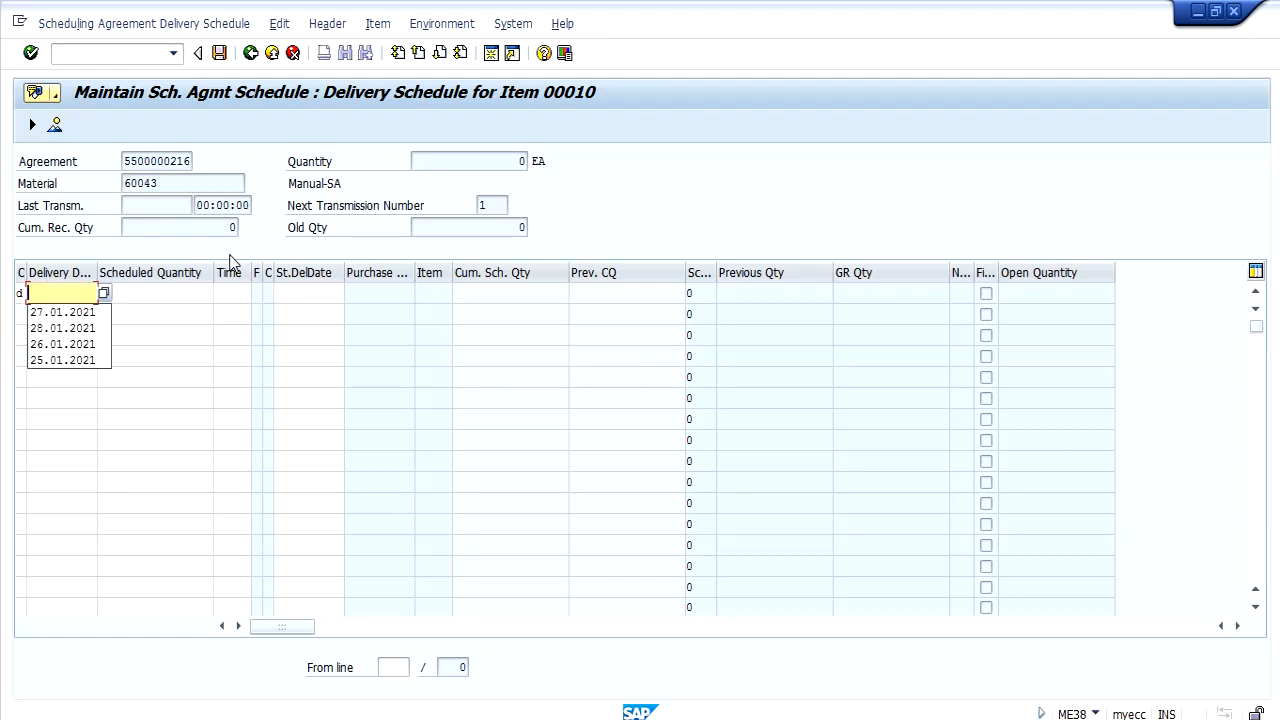
pyautogui.press('Down')
pyautogui.press('Return')
pyautogui.press('Tab')
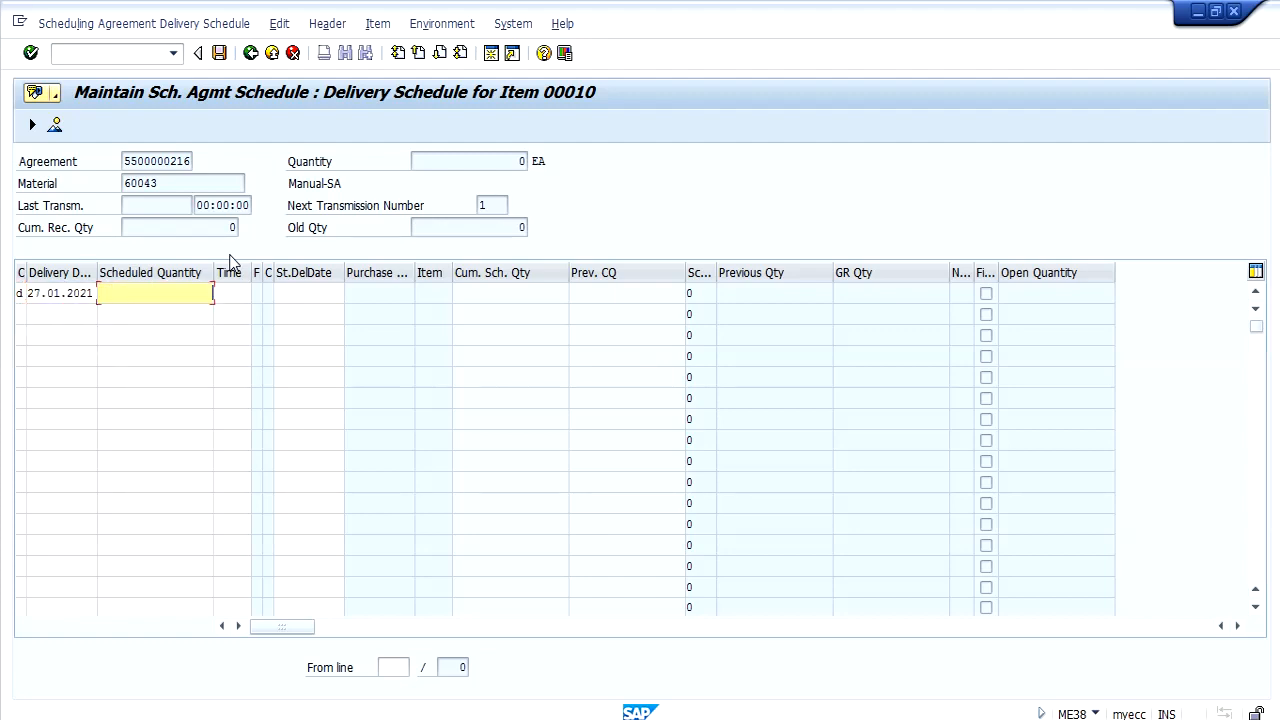
pyautogui.press('Down')
pyautogui.press('Return')
pyautogui.press('Tab')
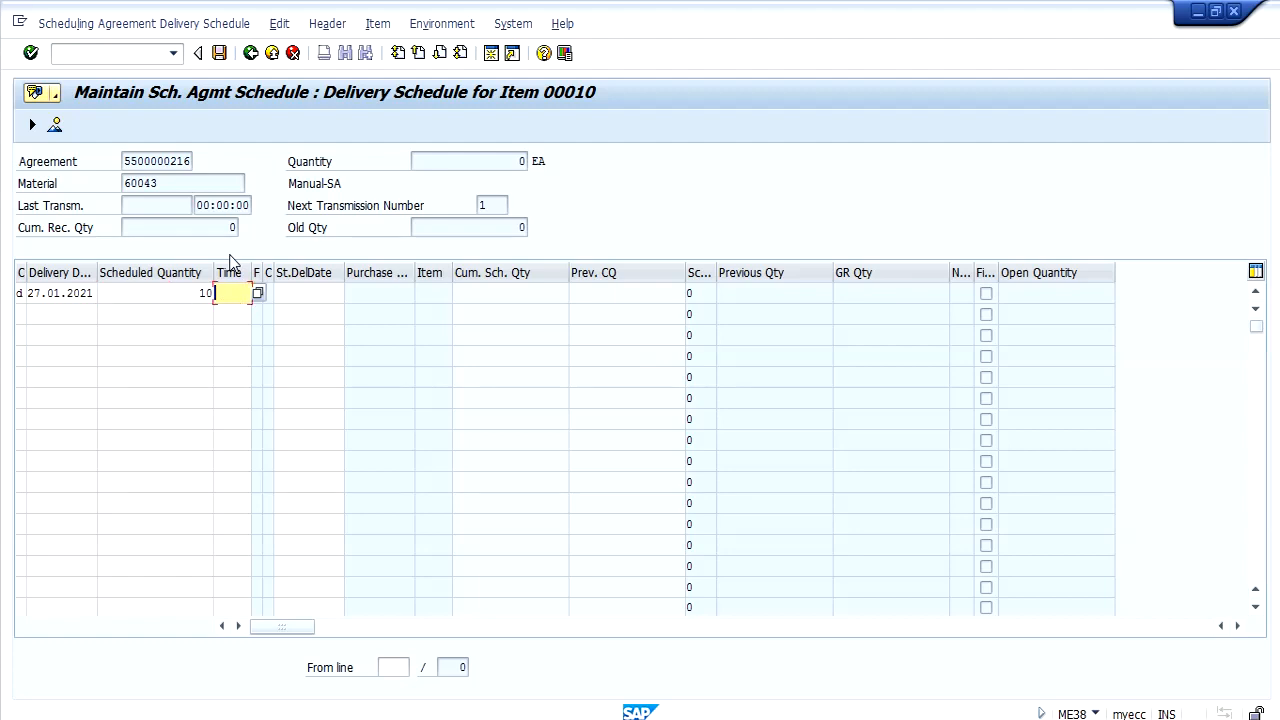
pyautogui.write('11:50')
pyautogui.press('Return')
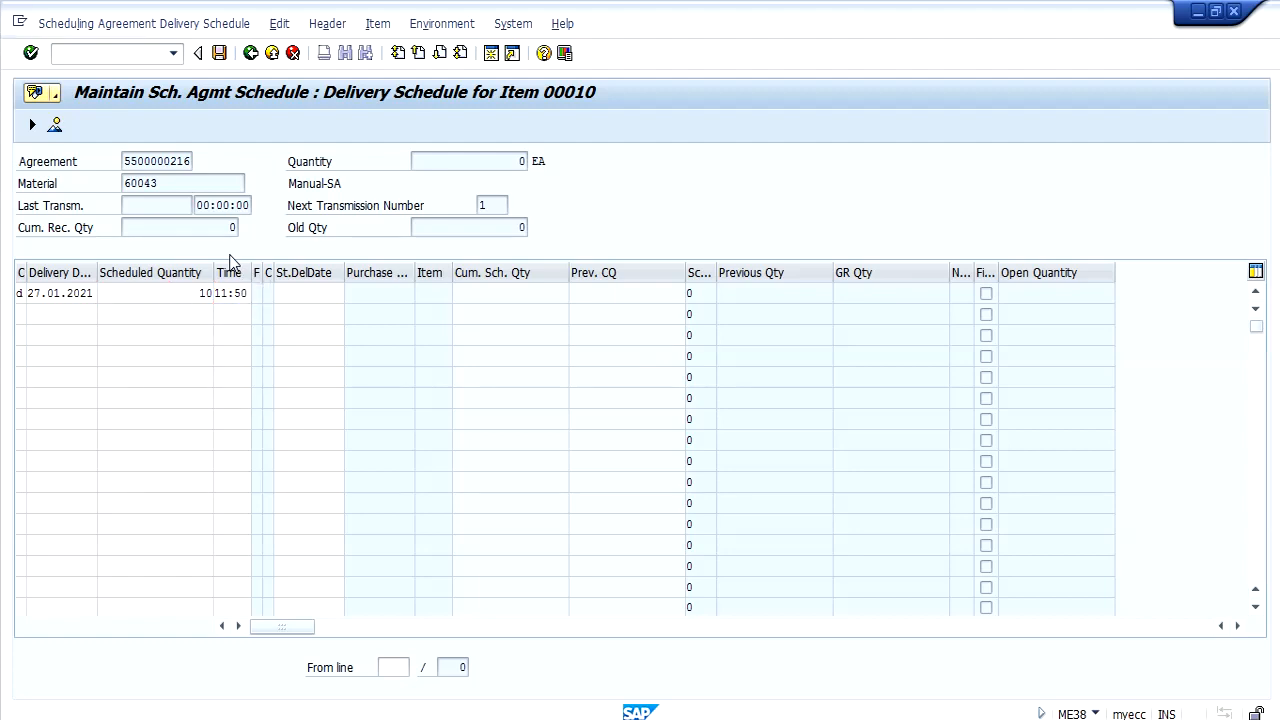
# - Enter a second schedule line with delivery date 27.01.2021, scheduled quantity 15 and time 11:55
pyautogui.click(21, 314)
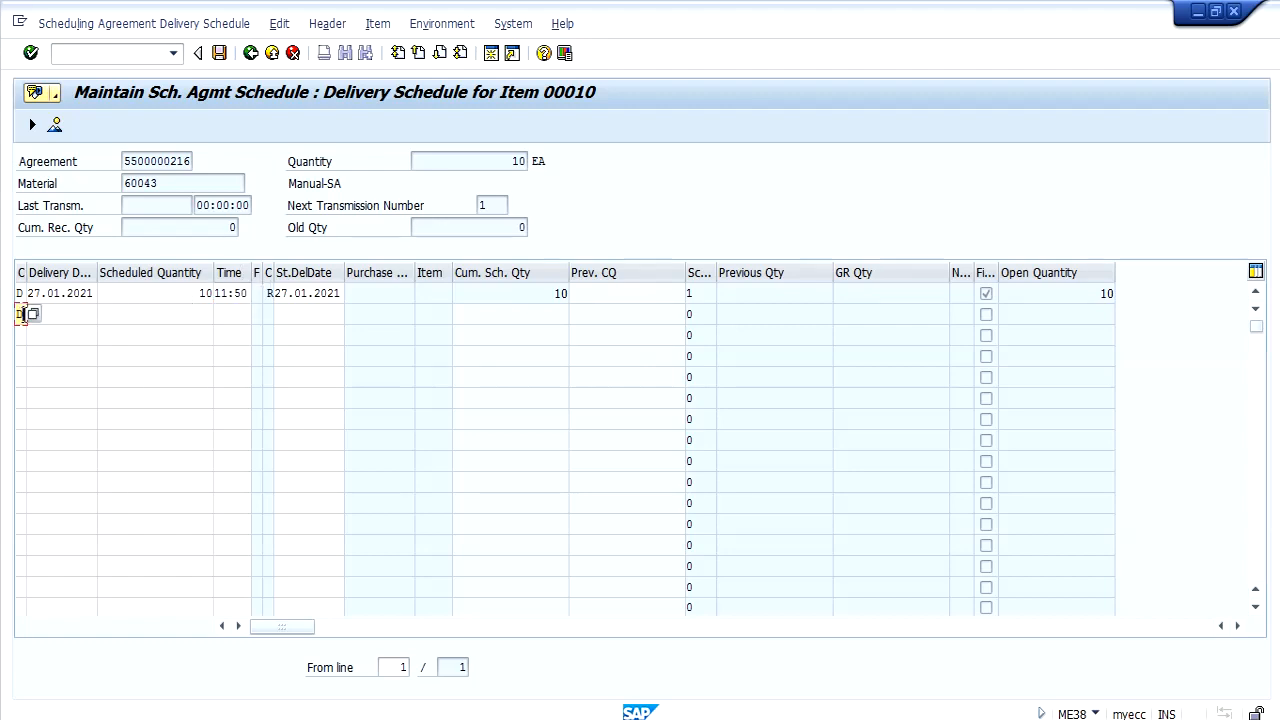
pyautogui.press('Tab')
pyautogui.press('BackSpace')
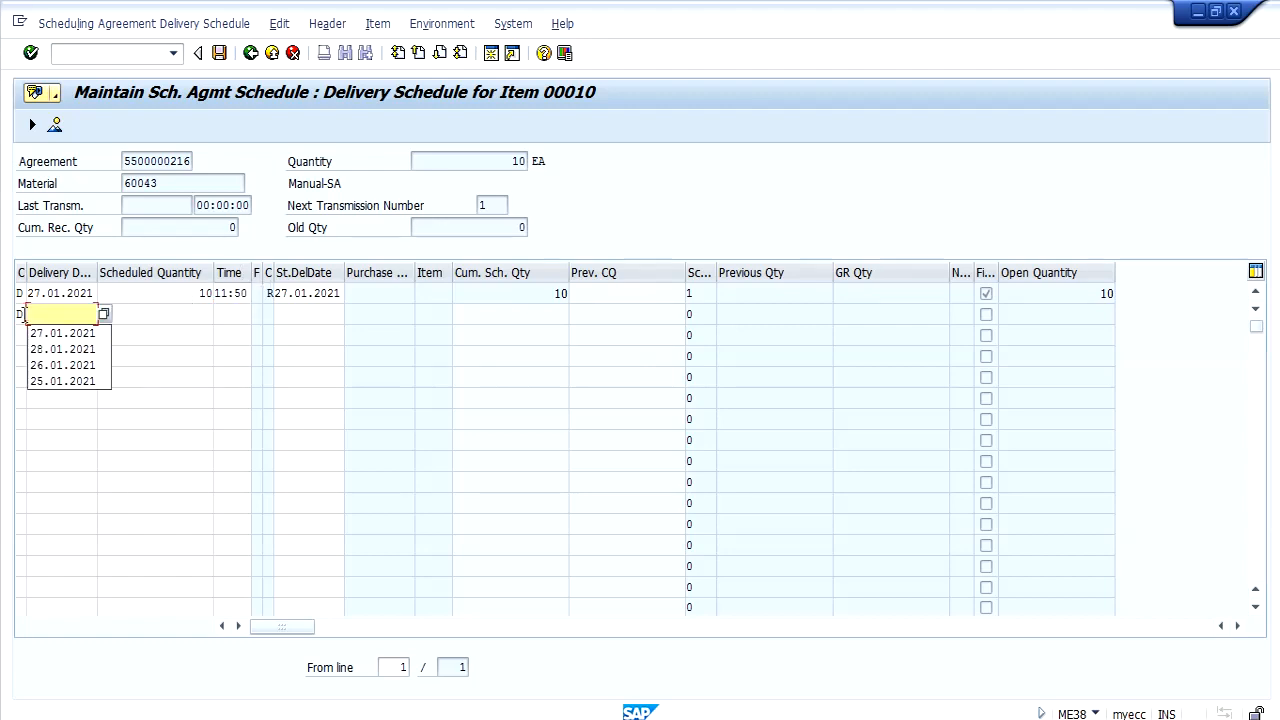
pyautogui.press('Down')
pyautogui.press('Return')
pyautogui.press('Tab')
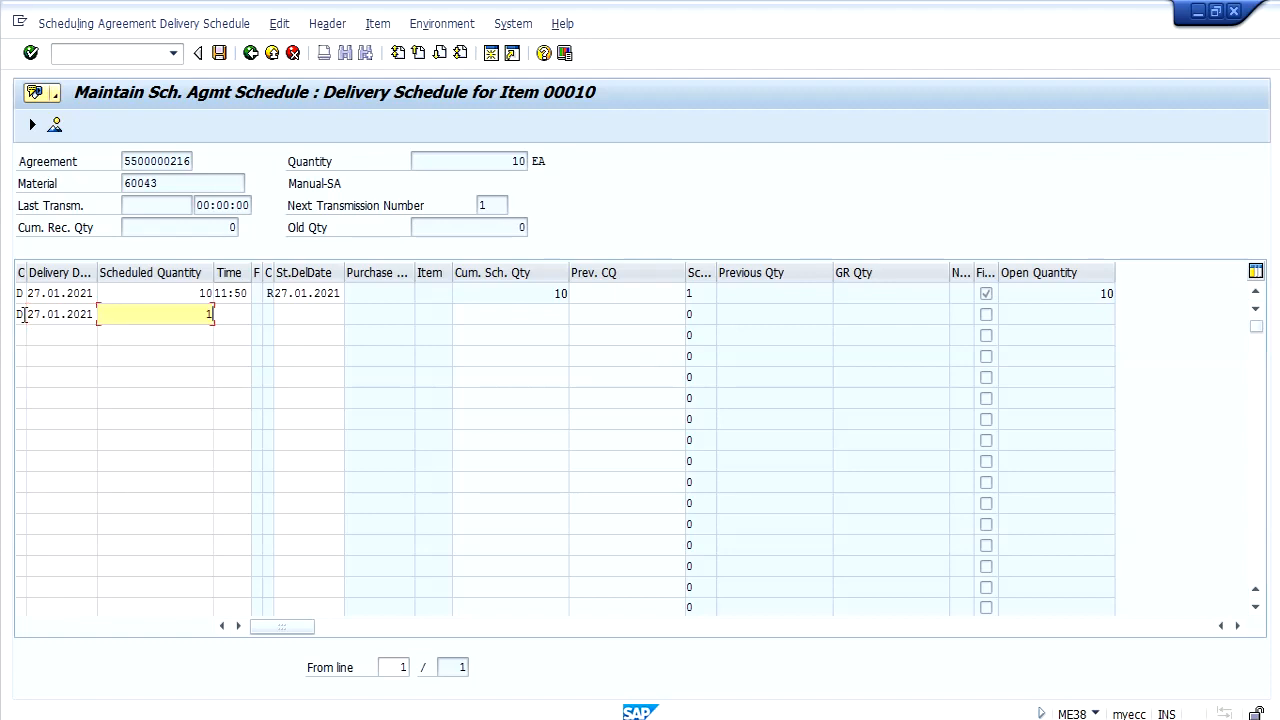
pyautogui.press('Tab')
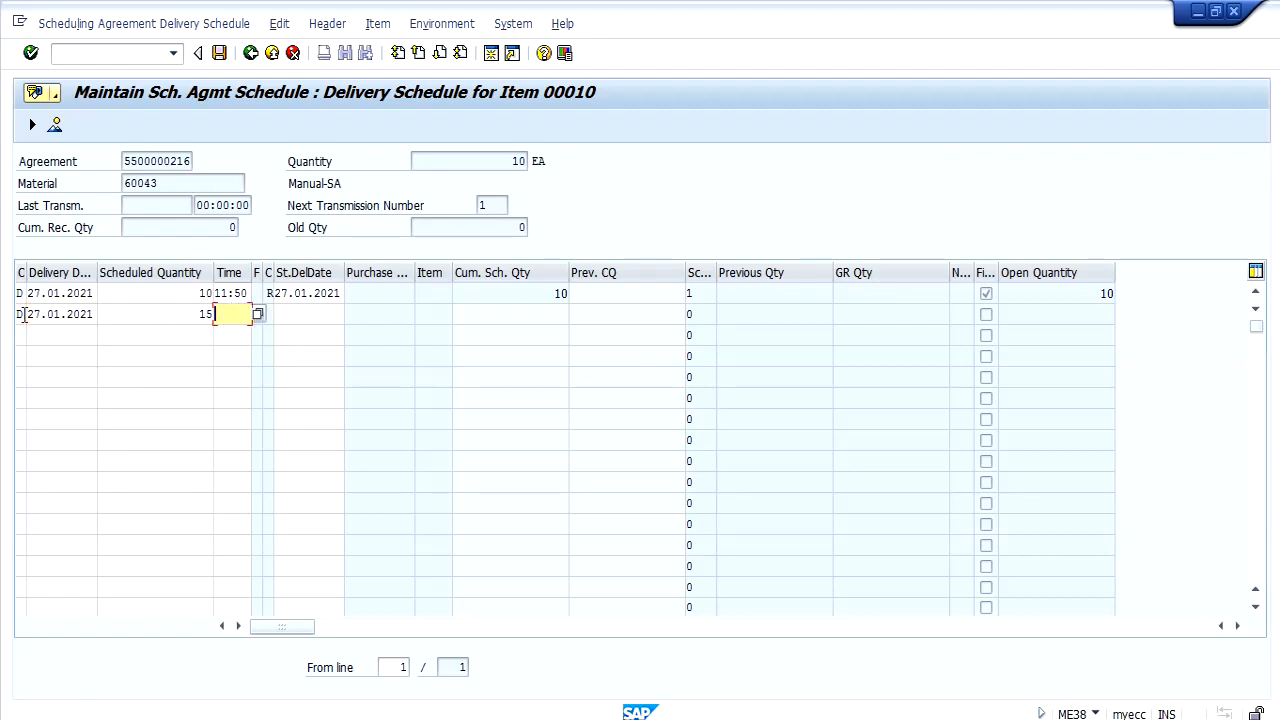
pyautogui.write('11:')
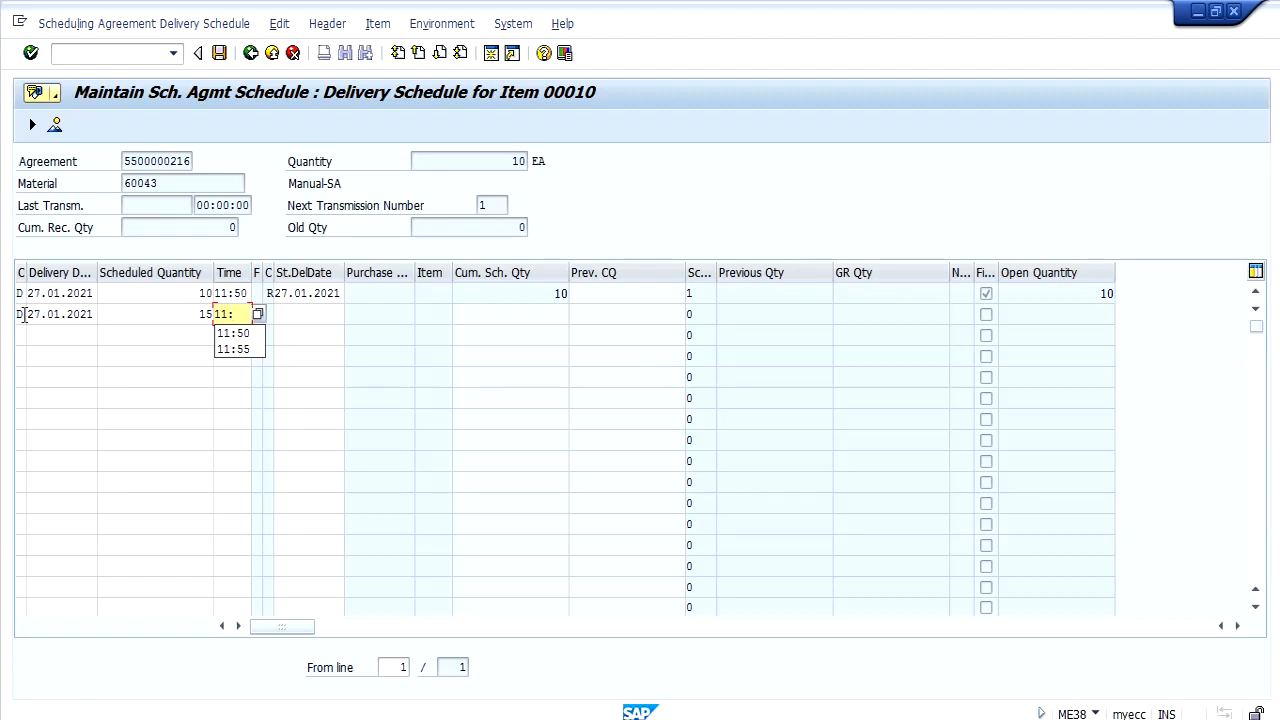
pyautogui.write('55')
pyautogui.press('Return')
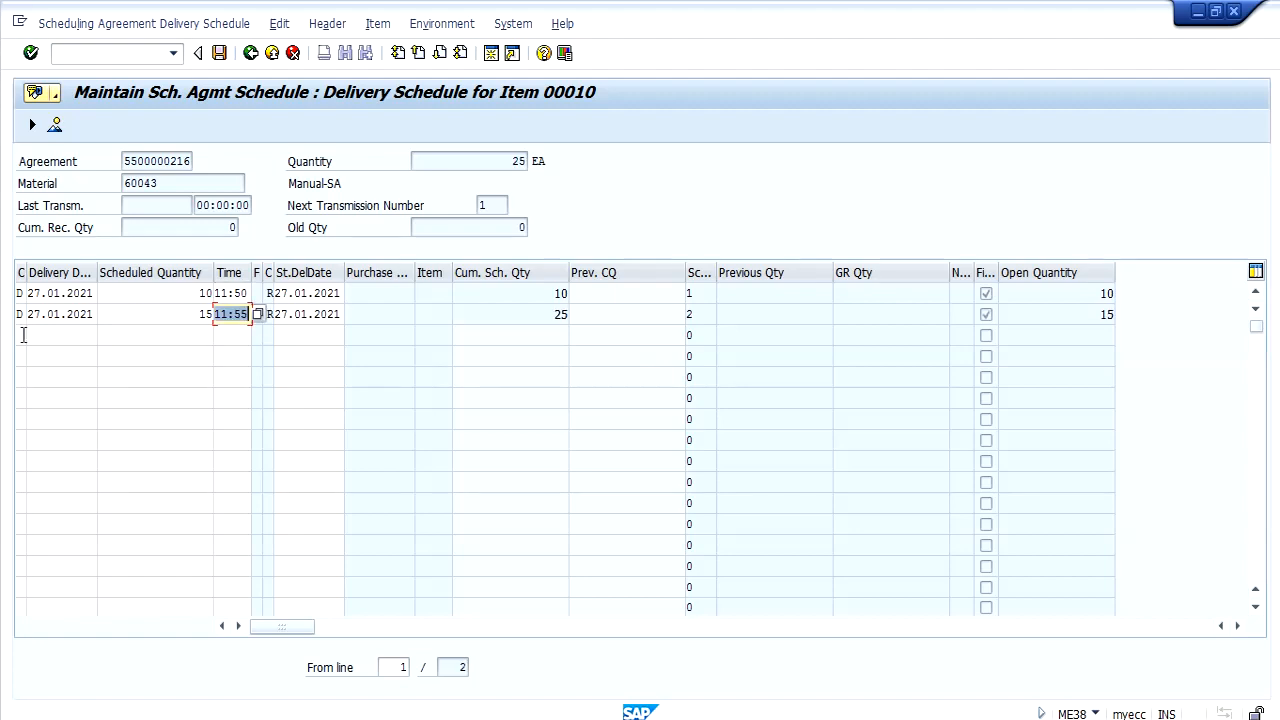
# - Enter a third schedule line with delivery date 28.01.2021, scheduled quantity 20 and time 00:10, and save the delivery schedule
pyautogui.click(23, 335)
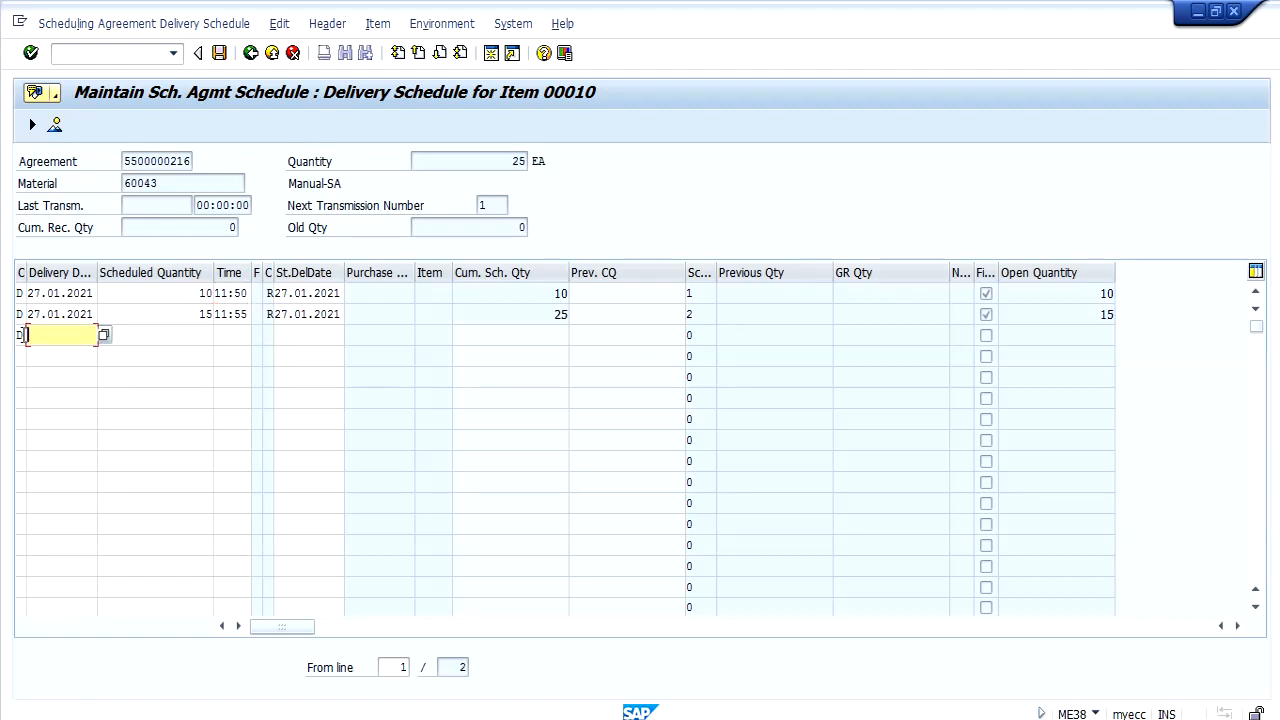
pyautogui.write('28.')
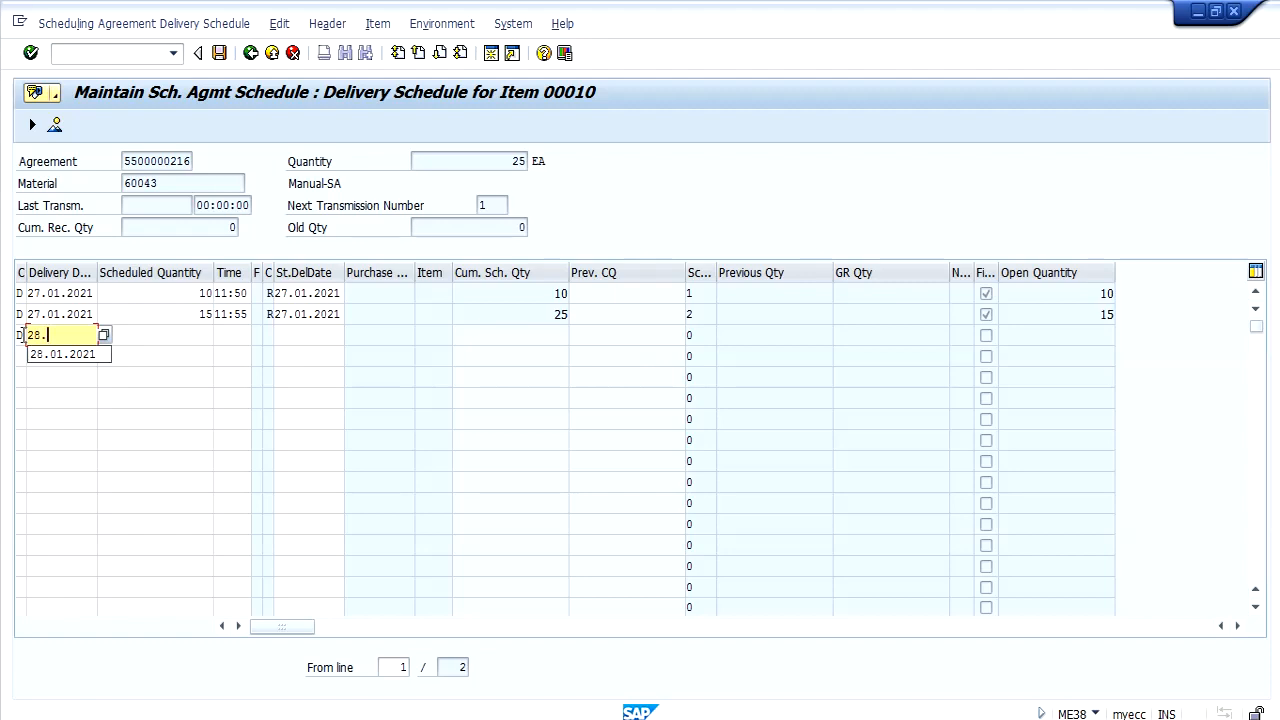
pyautogui.write('01.2021')
pyautogui.press('Tab')
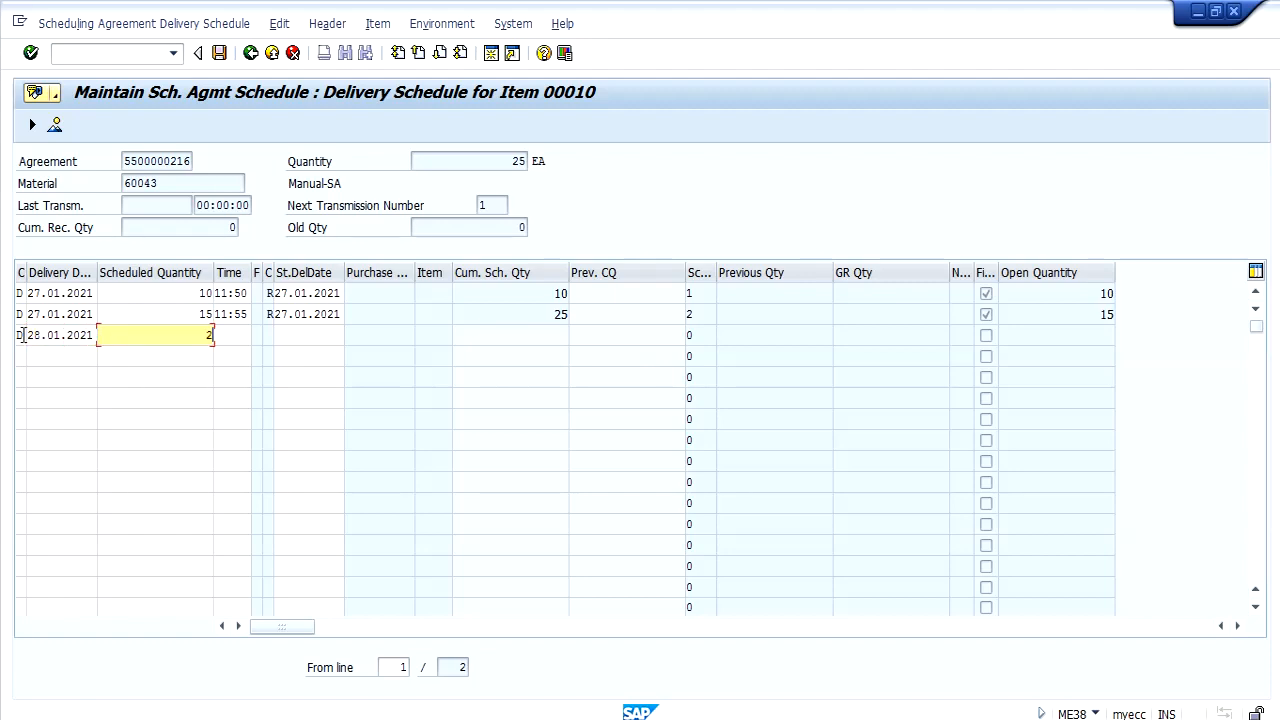
pyautogui.press('Tab')
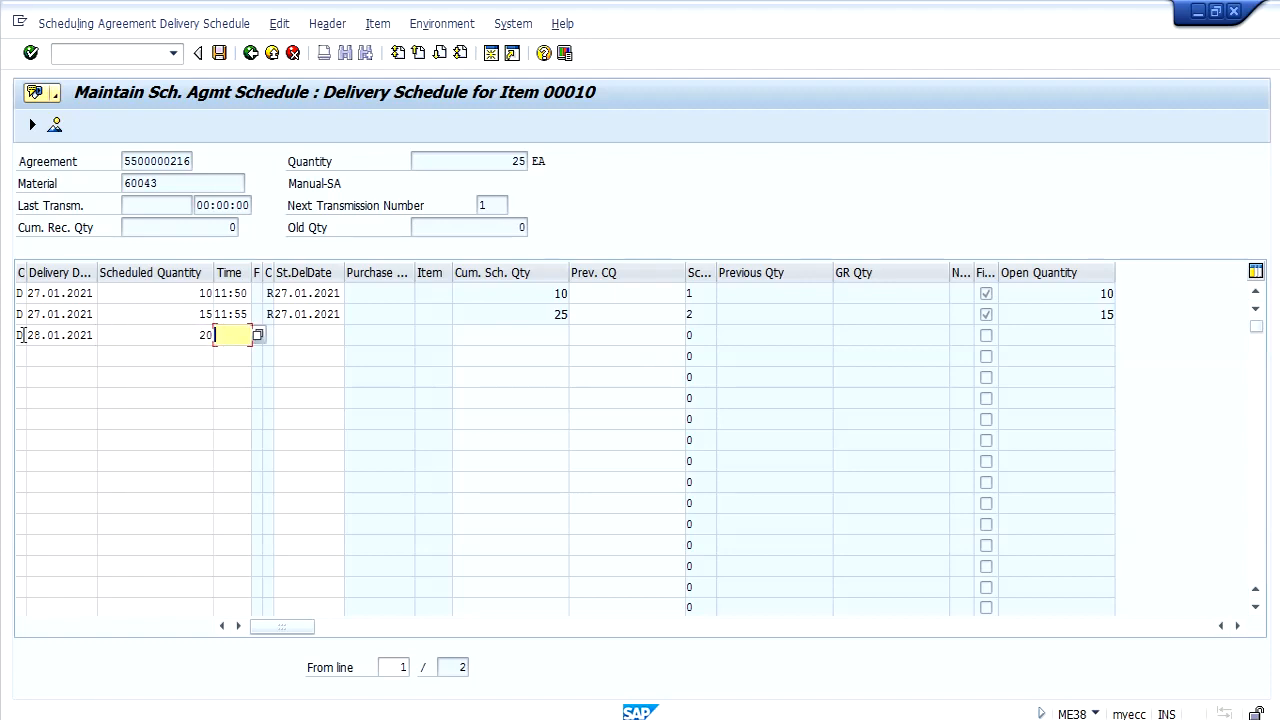
pyautogui.write('00')
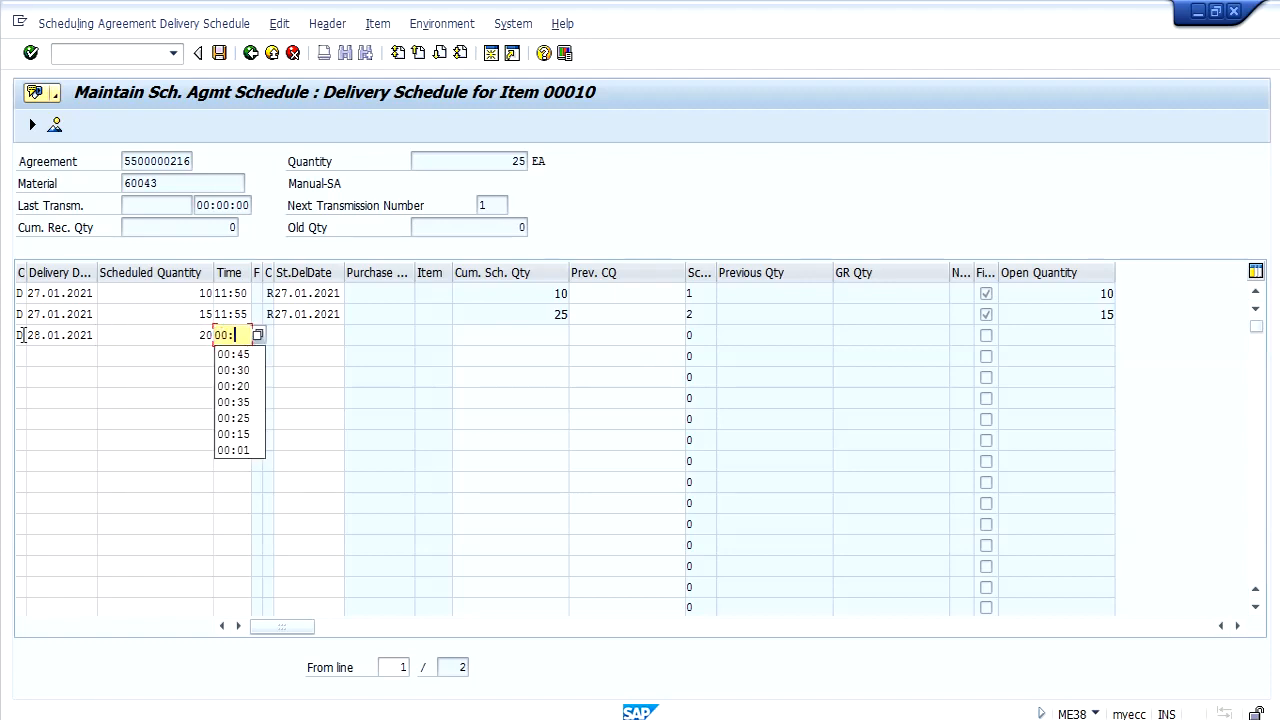
pyautogui.write(':10')
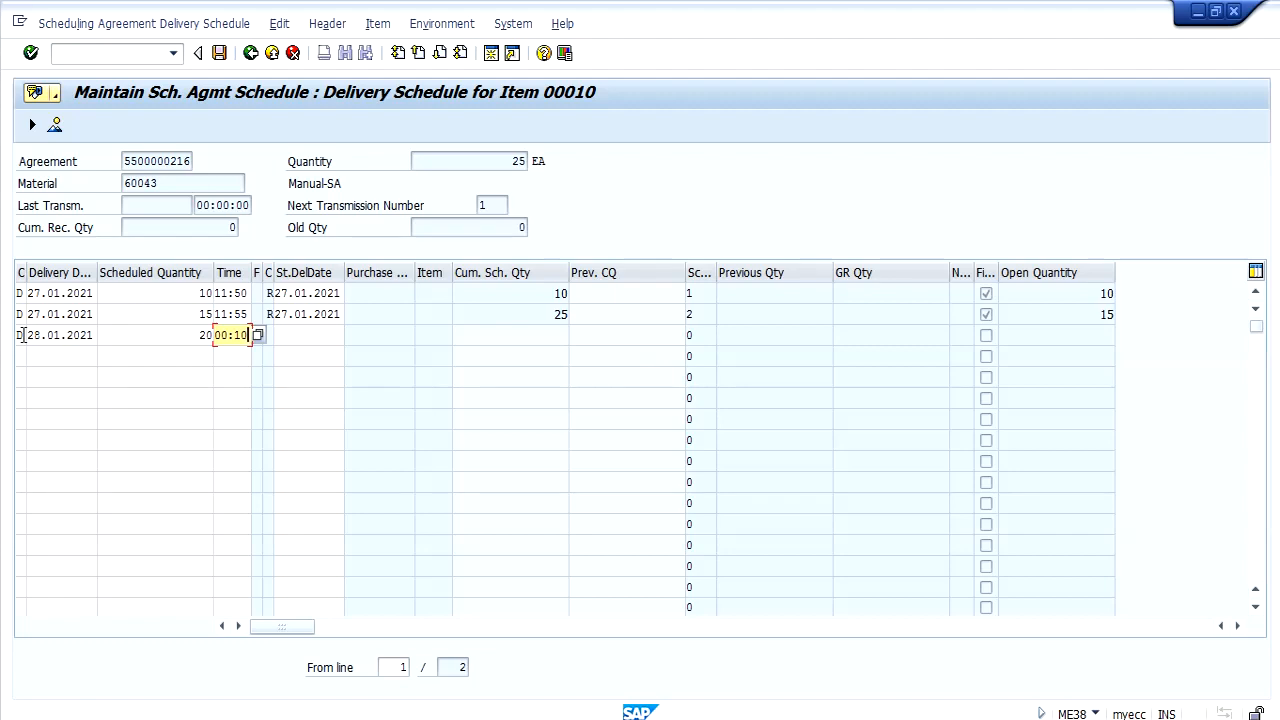
pyautogui.press('Return')
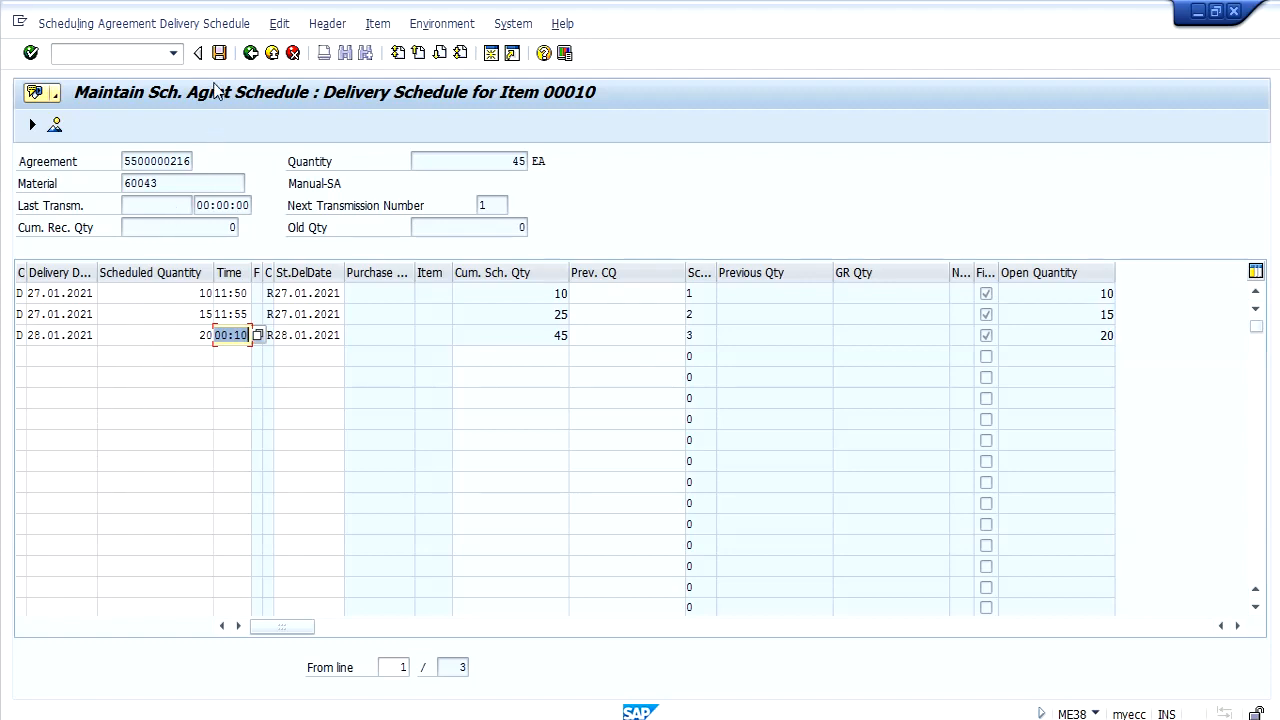
pyautogui.click(219, 52)
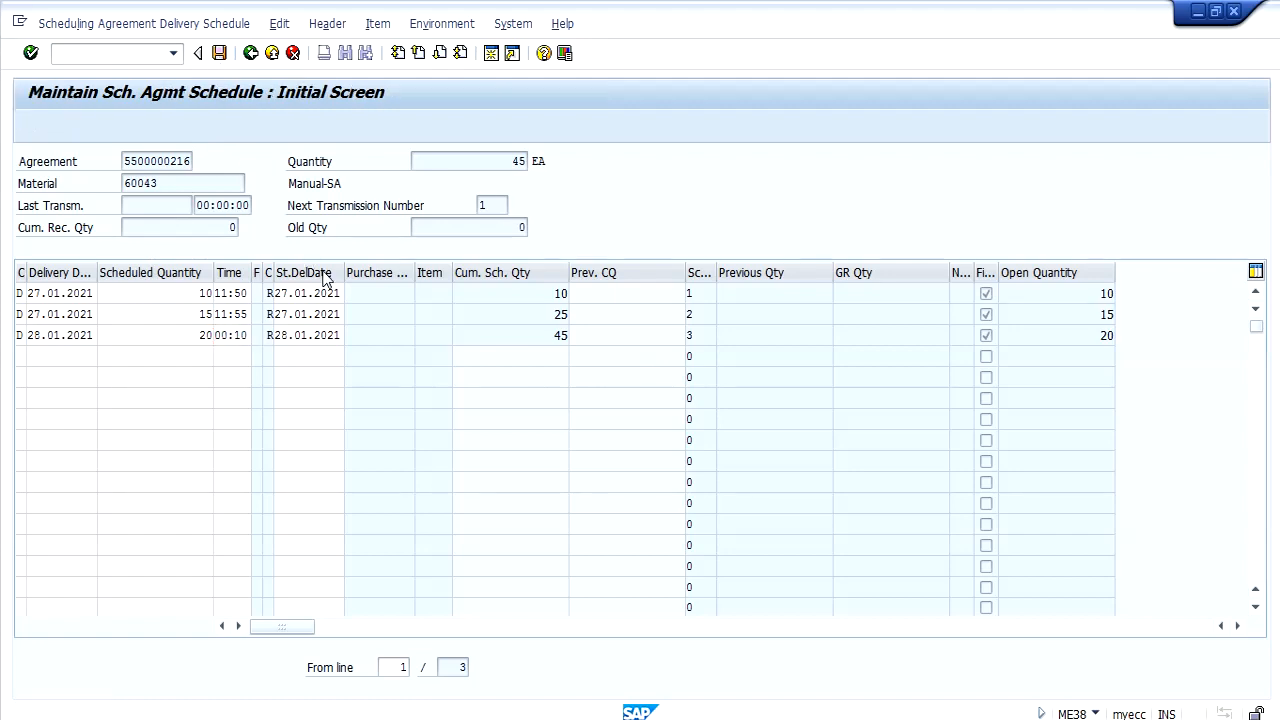
# - Open transaction SE16N in a new session and load the selection criteria of table EKET
pyautogui.click(146, 55)
pyautogui.write('/0')
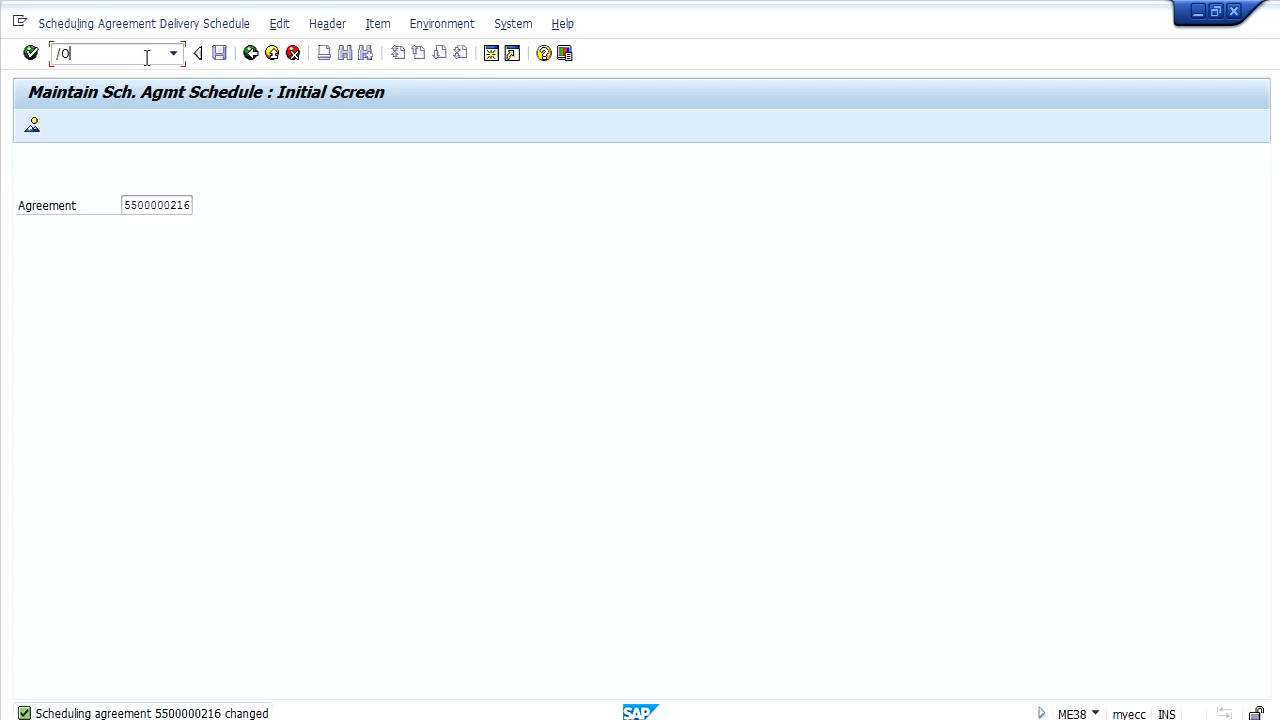
pyautogui.write('SE16N')
pyautogui.press('Return')
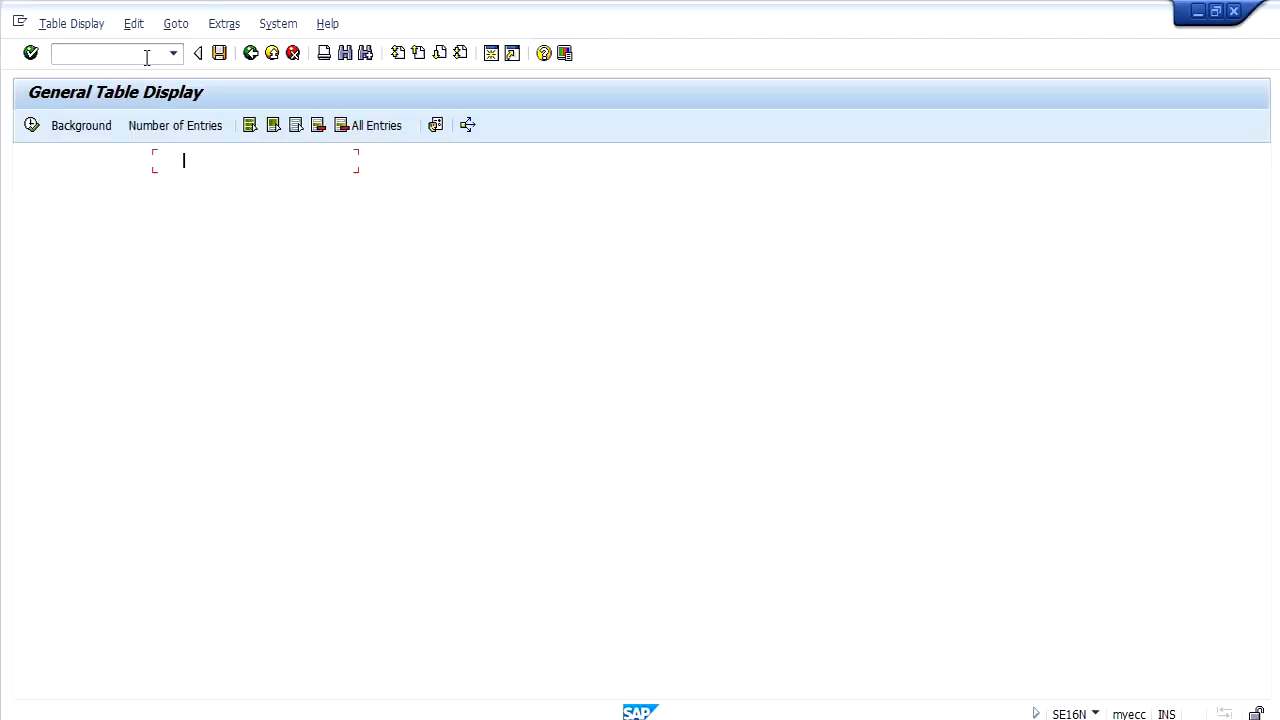
pyautogui.write('EKET')
pyautogui.press('Return')
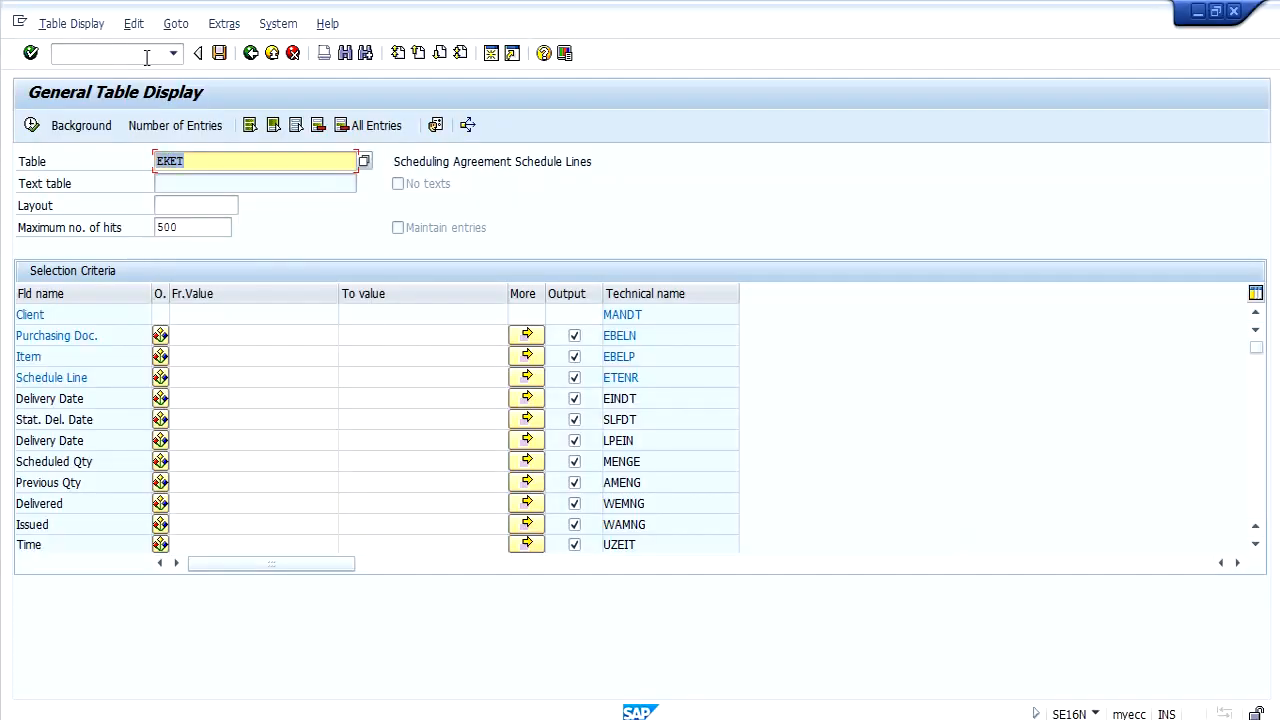
# - Display the EKET entries whose purchasing document is the scheduling agreement's number
pyautogui.click(209, 352)
pyautogui.click(210, 334)
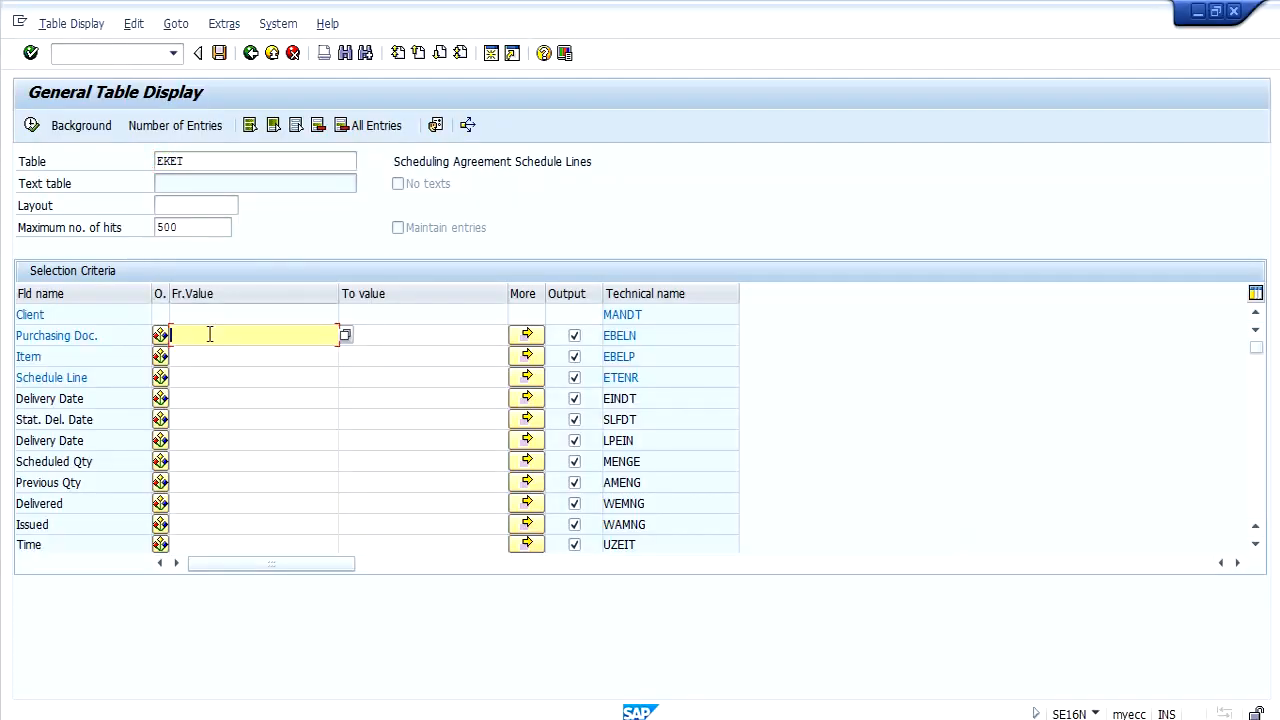
pyautogui.hotkey('ctrl', 'v')
pyautogui.click(31, 126)
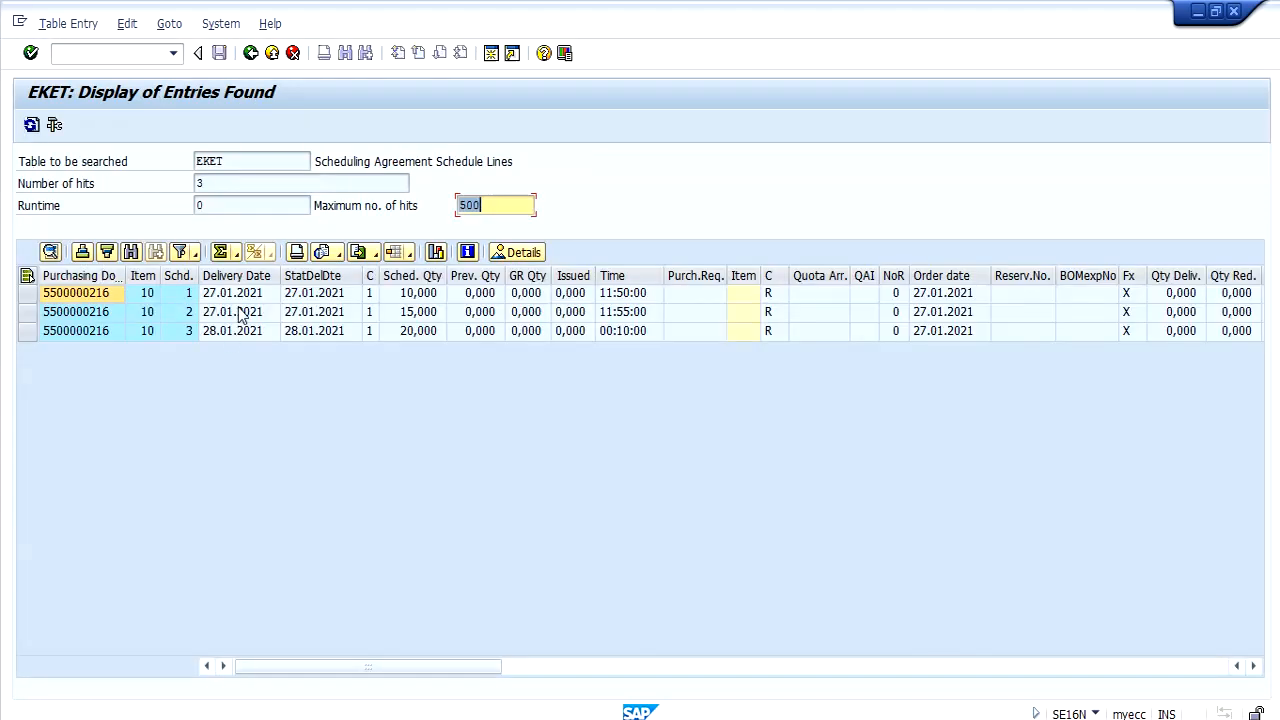
# - Check the delivery dates and scheduled quantities of the schedule lines, and look up the possible values of the creation indicator
pyautogui.moveTo(245, 292); pyautogui.dragTo(260, 352)
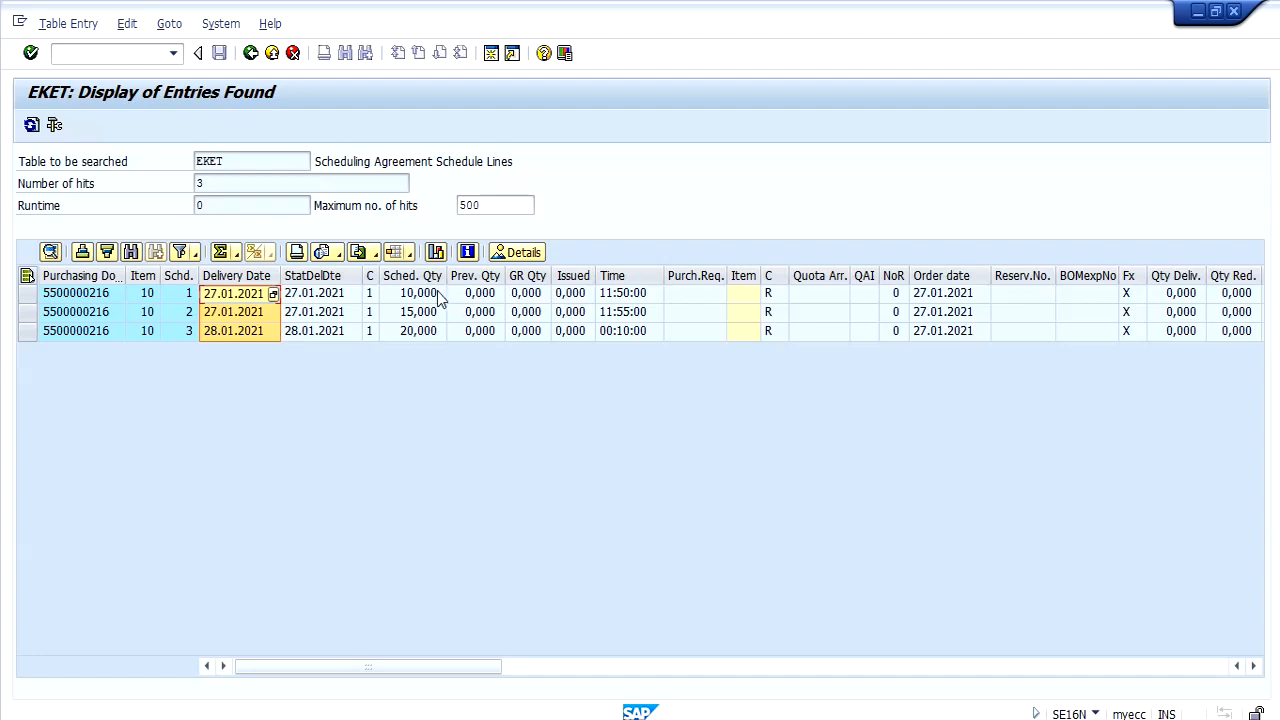
pyautogui.moveTo(437, 291); pyautogui.dragTo(433, 347)
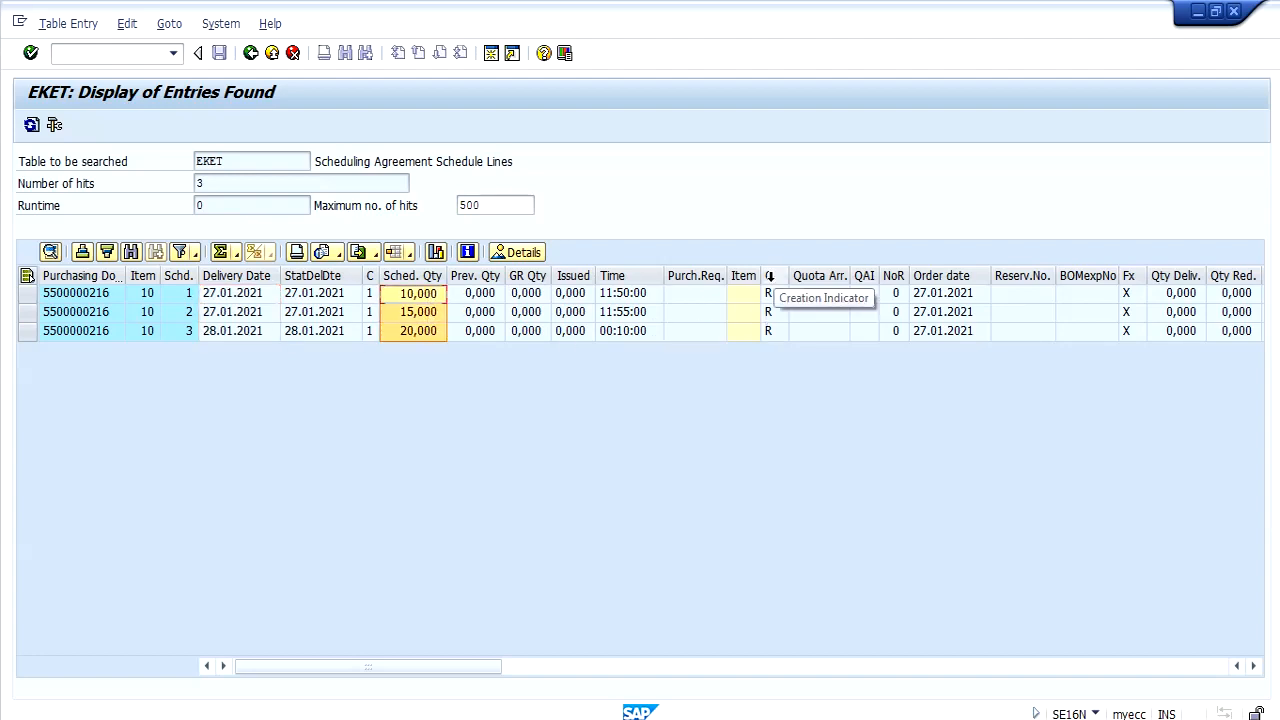
pyautogui.click(776, 295)
pyautogui.click(781, 294)
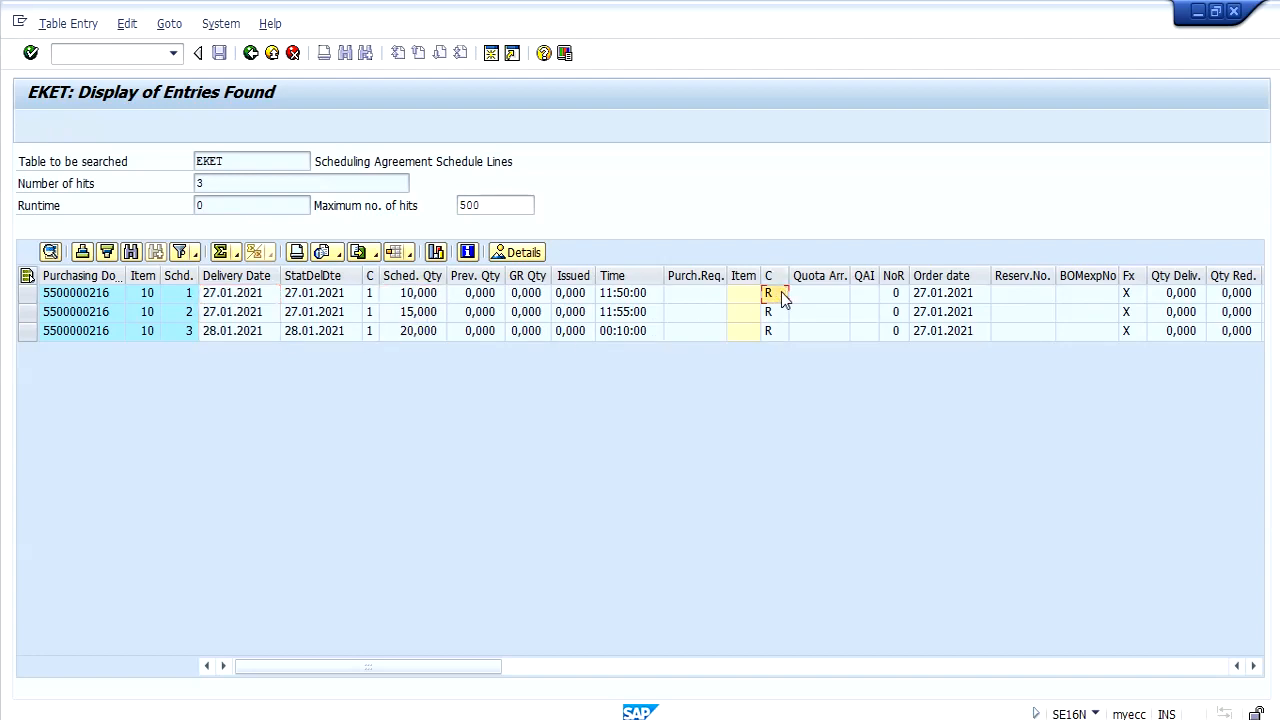
pyautogui.click(104, 414)
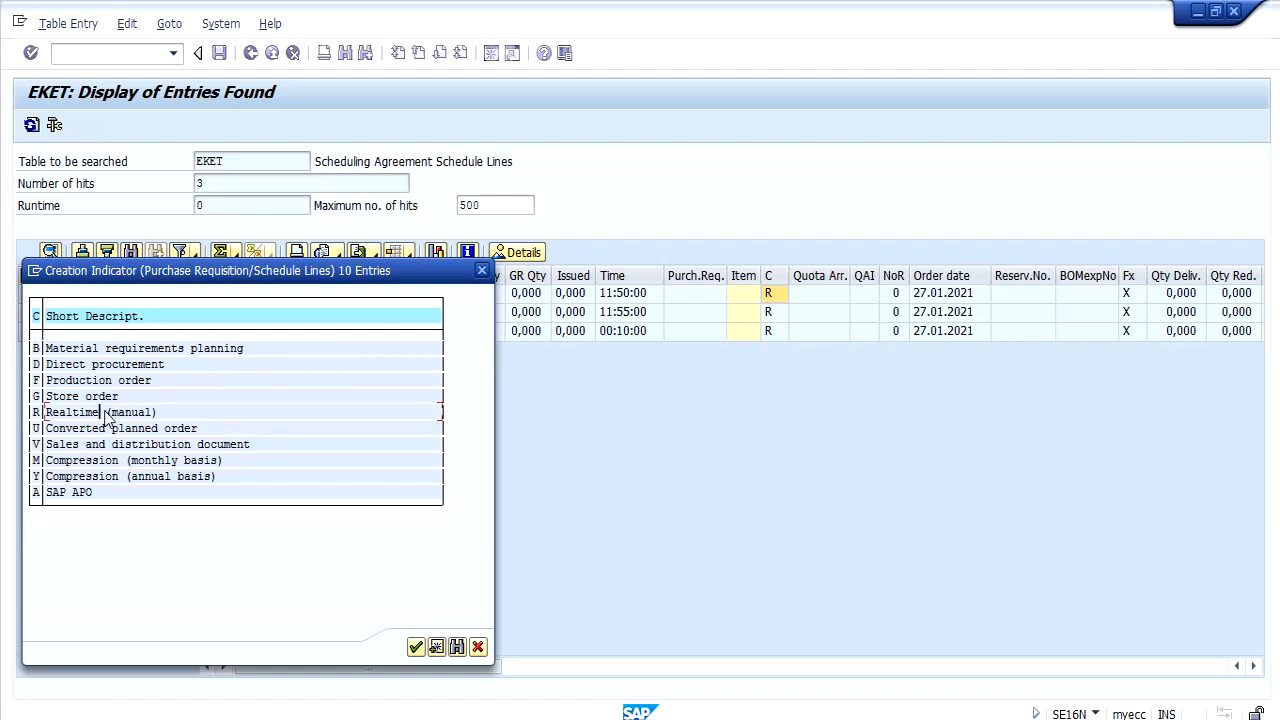
pyautogui.click(111, 353)
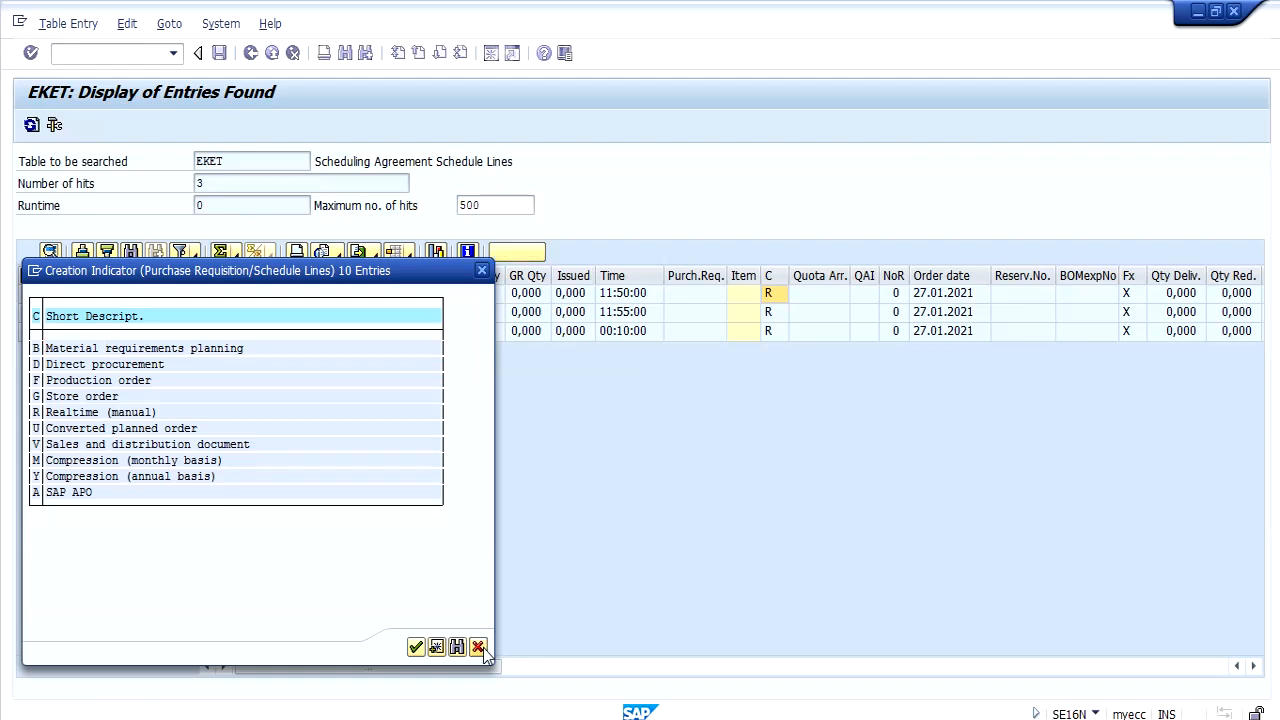
# - Copy the scheduling agreement's number from the EKET entries and load the selection criteria of table EKKO in transaction SE16N
pyautogui.click(479, 647)
pyautogui.click(119, 56)
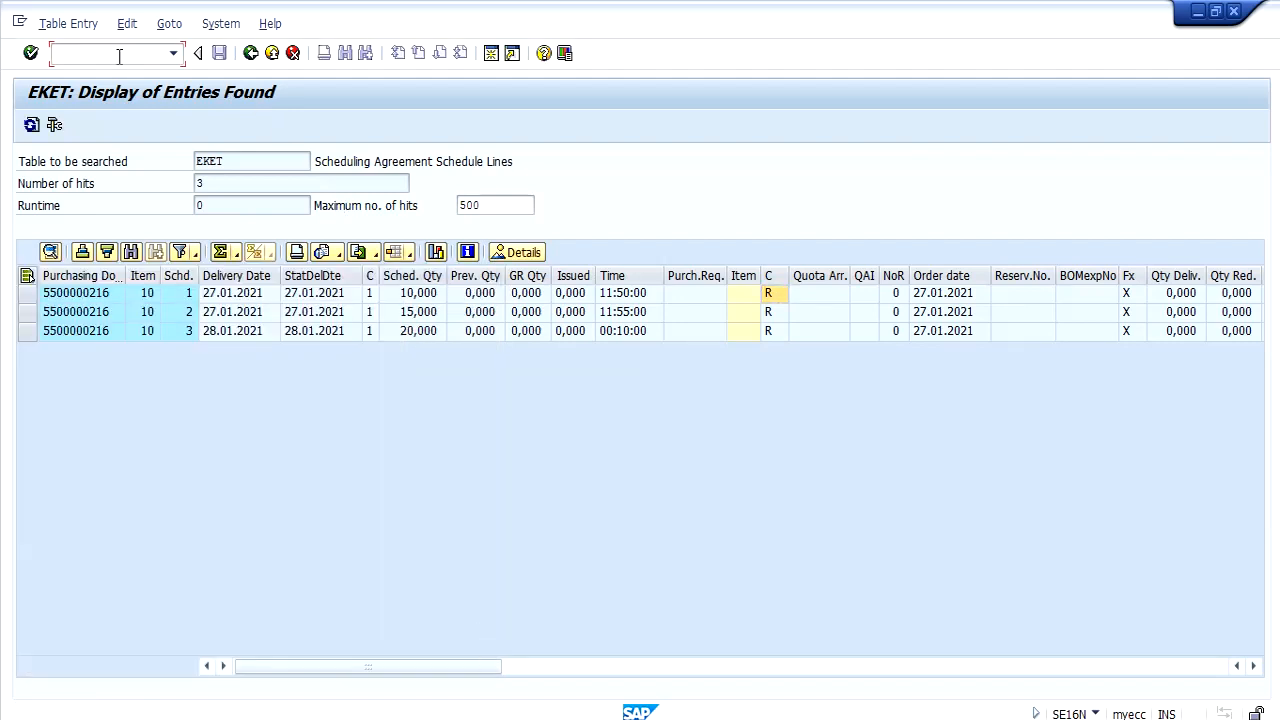
pyautogui.click(87, 297)
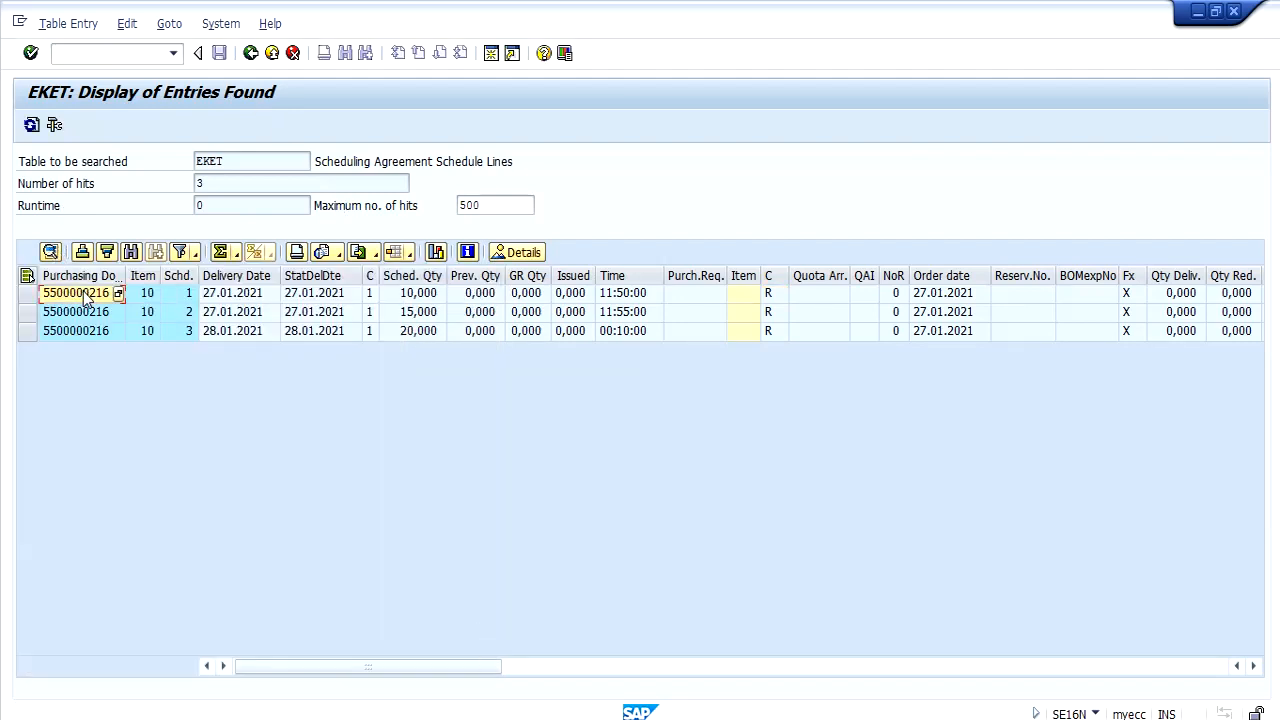
pyautogui.click(138, 53)
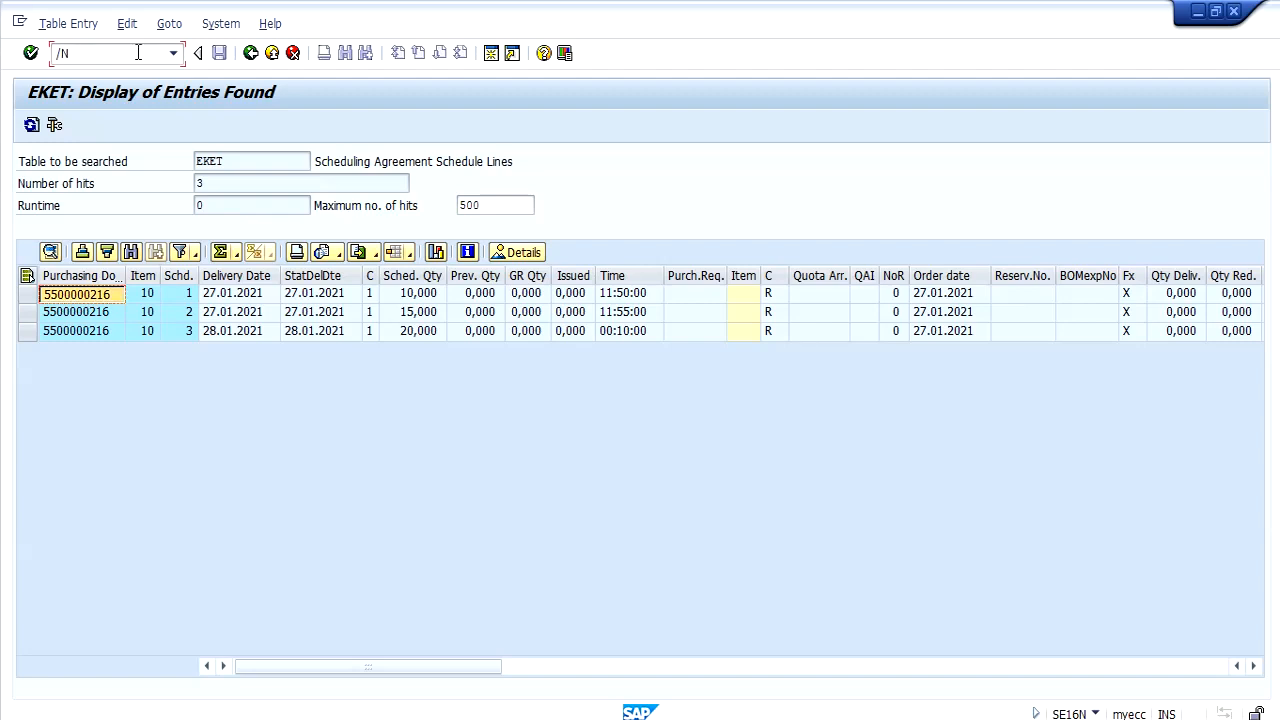
pyautogui.write('/NSE16N')
pyautogui.press('Return')
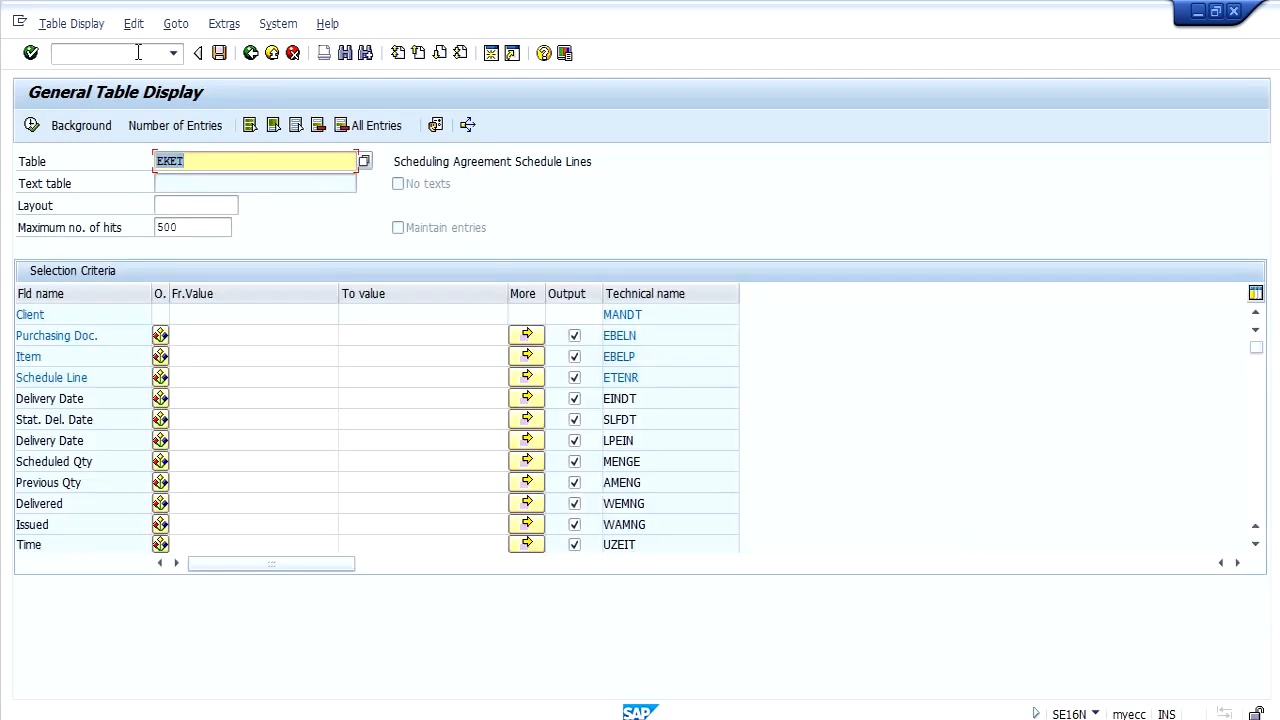
pyautogui.write('EKKO')
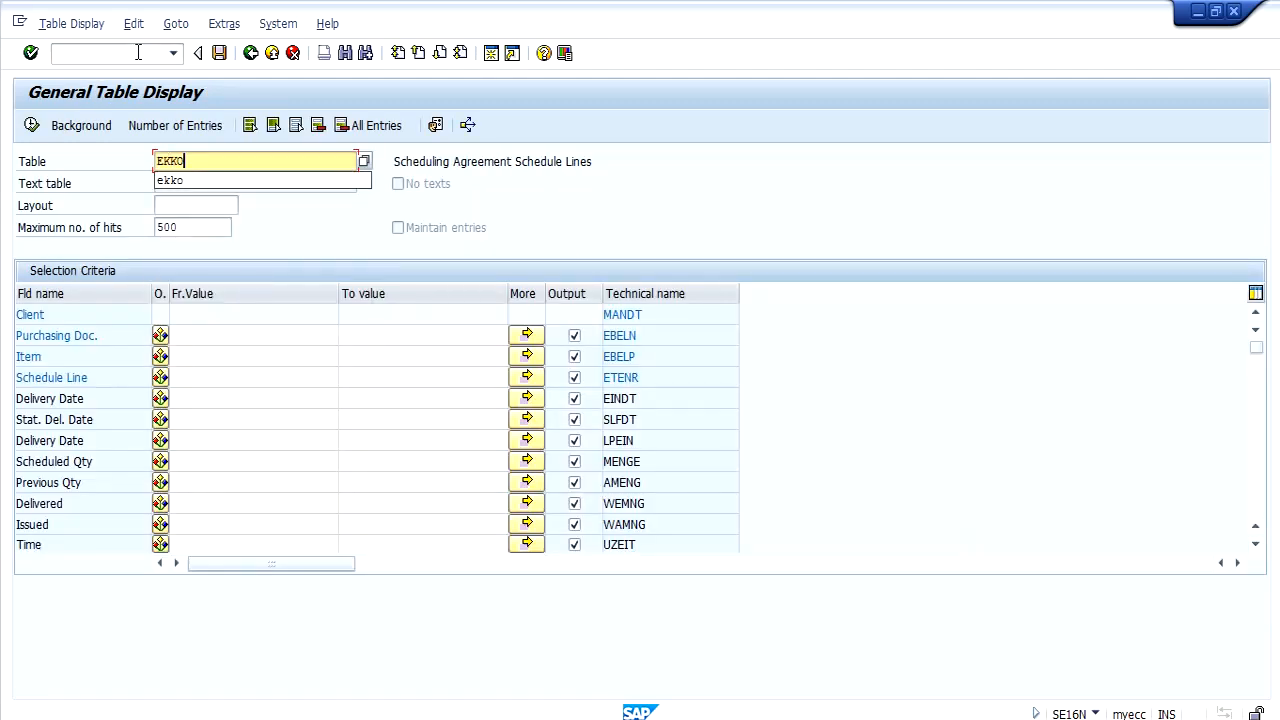
pyautogui.press('Return')
# - Select EKKO entries by the copied scheduling agreement number and restrict the output fields to Purchasing Doc. and Company Code
pyautogui.click(238, 343)
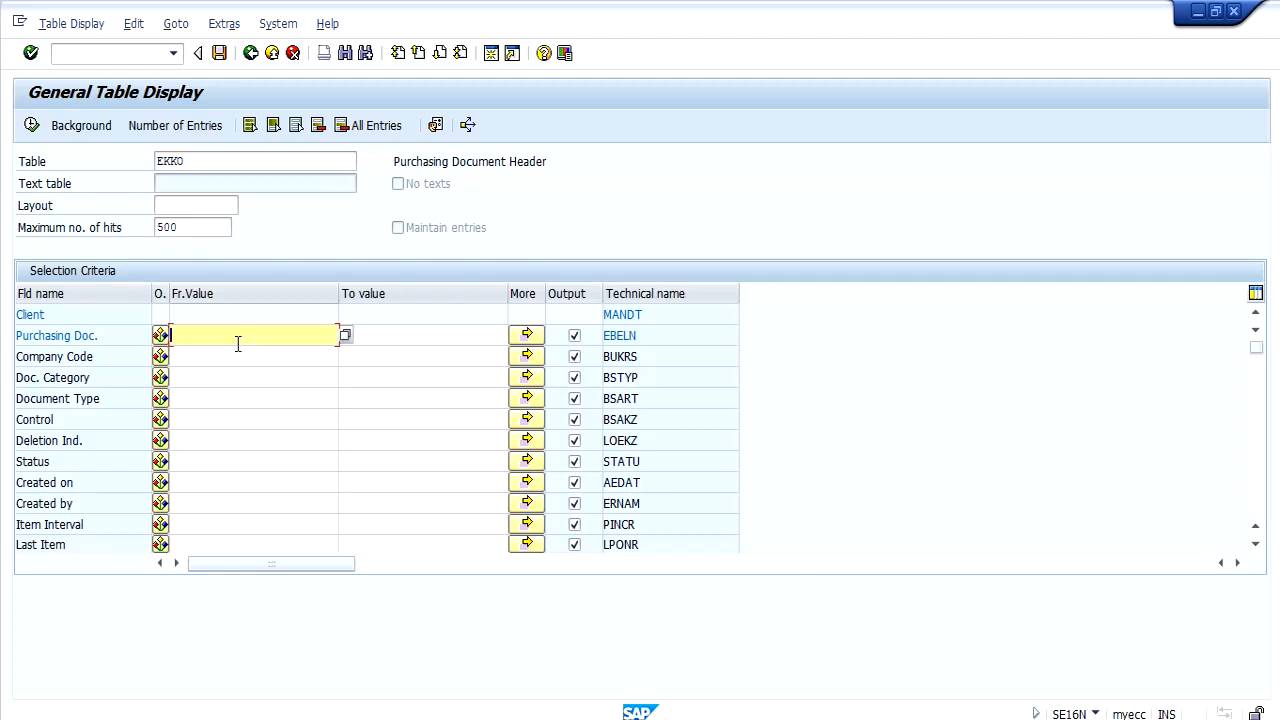
pyautogui.hotkey('ctrl', 'v')
pyautogui.click(296, 125)
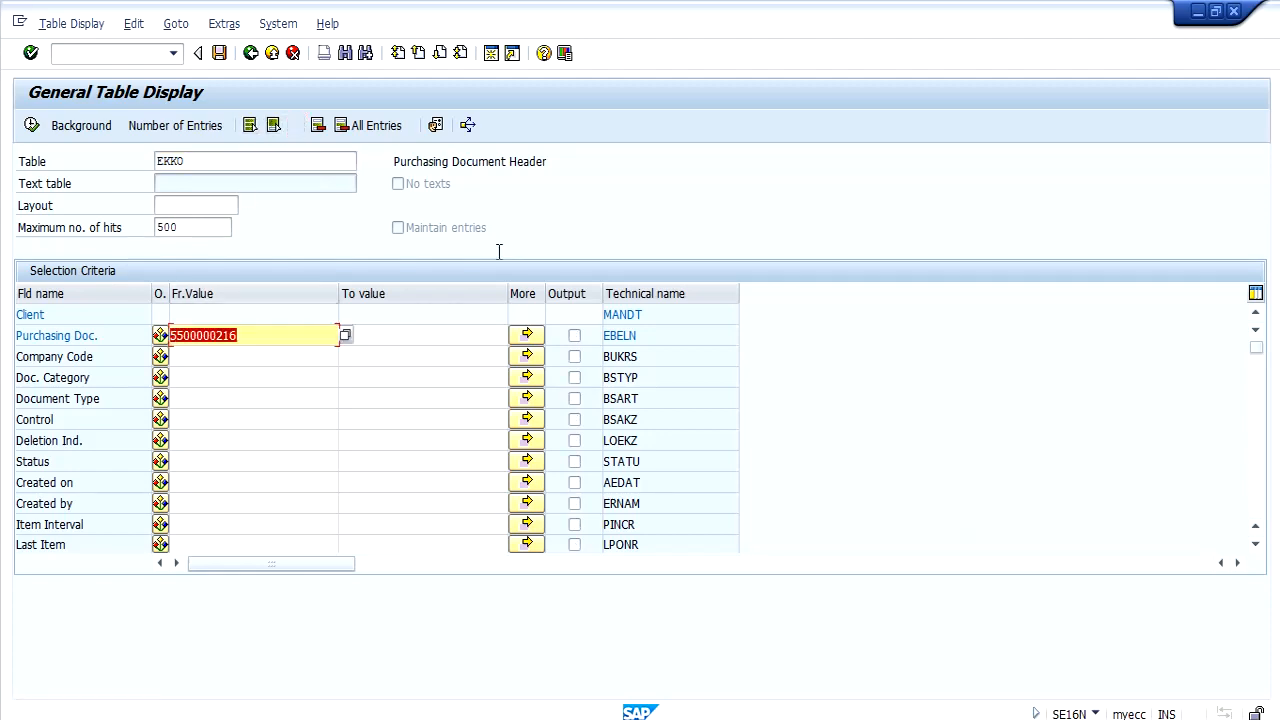
pyautogui.click(572, 336)
pyautogui.click(575, 357)
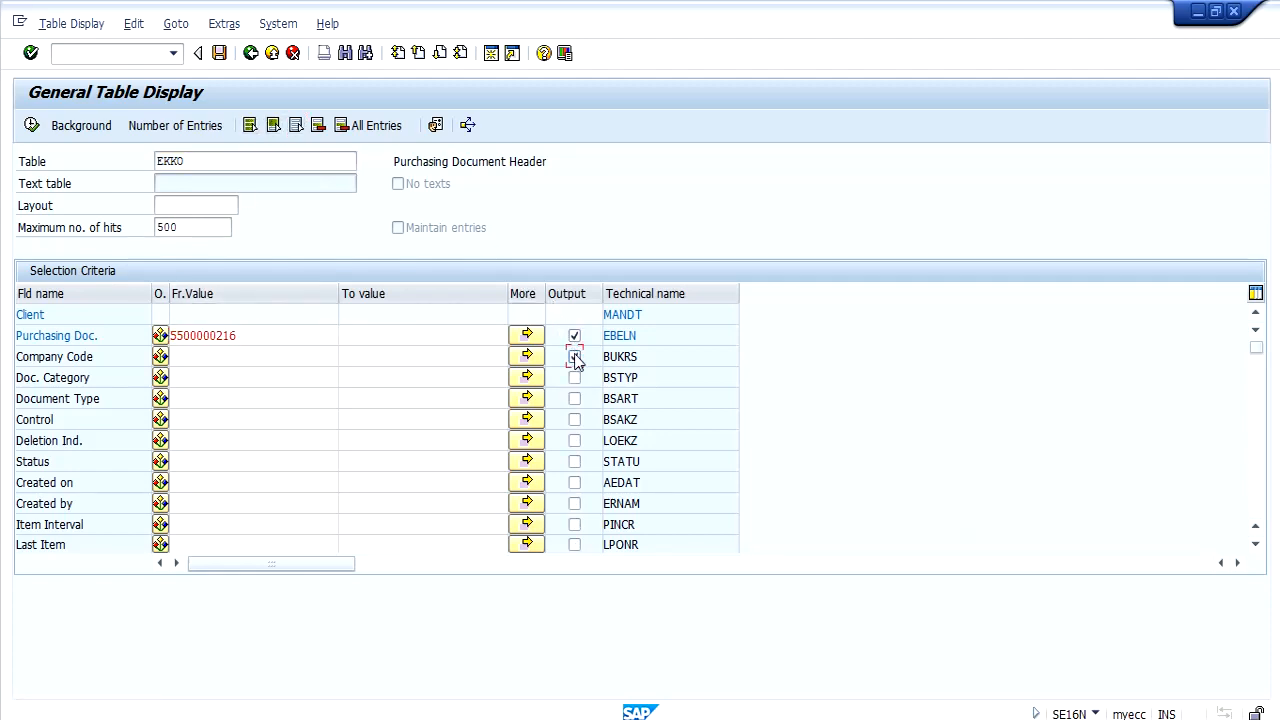
# - Find the REL fields, add release group, strategy, indicator, status and subject-to-release to the output, and display the EKKO entry
pyautogui.hotkey('ctrl', 'f')
pyautogui.write('REL')
pyautogui.press('Return')
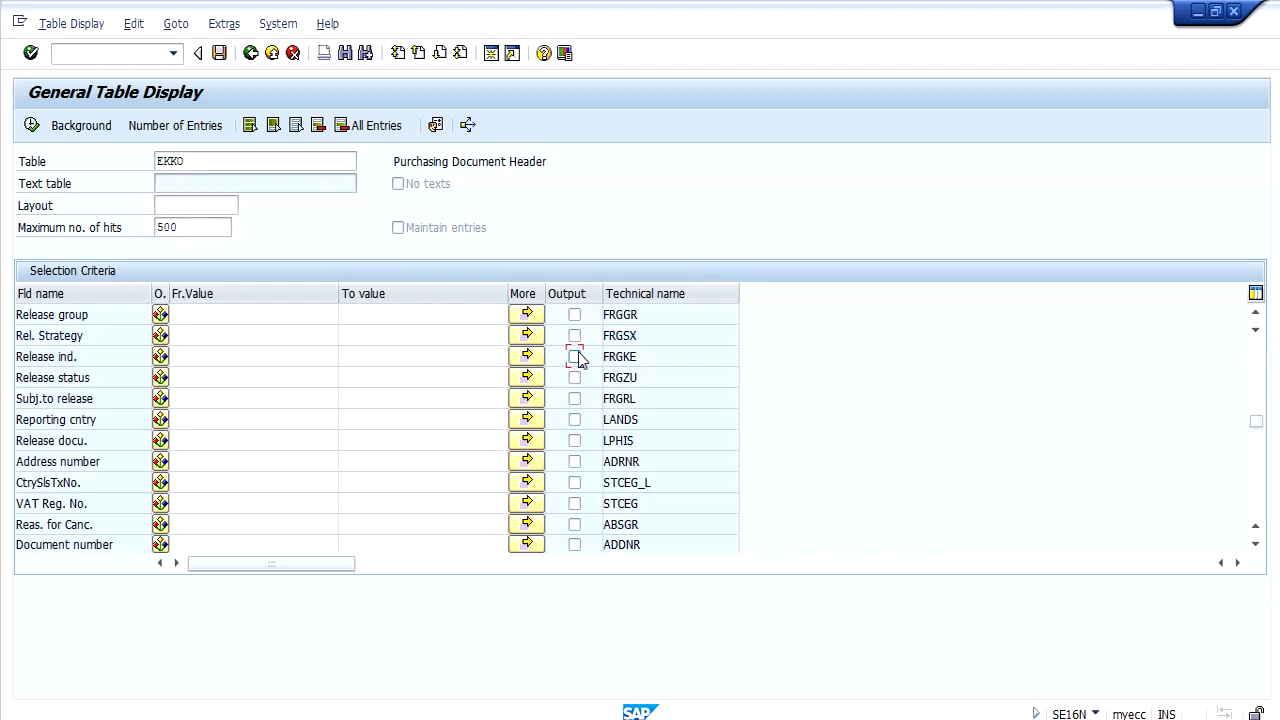
pyautogui.click(575, 315)
pyautogui.click(575, 336)
pyautogui.click(575, 357)
pyautogui.click(575, 378)
pyautogui.click(575, 399)
pyautogui.click(30, 127)
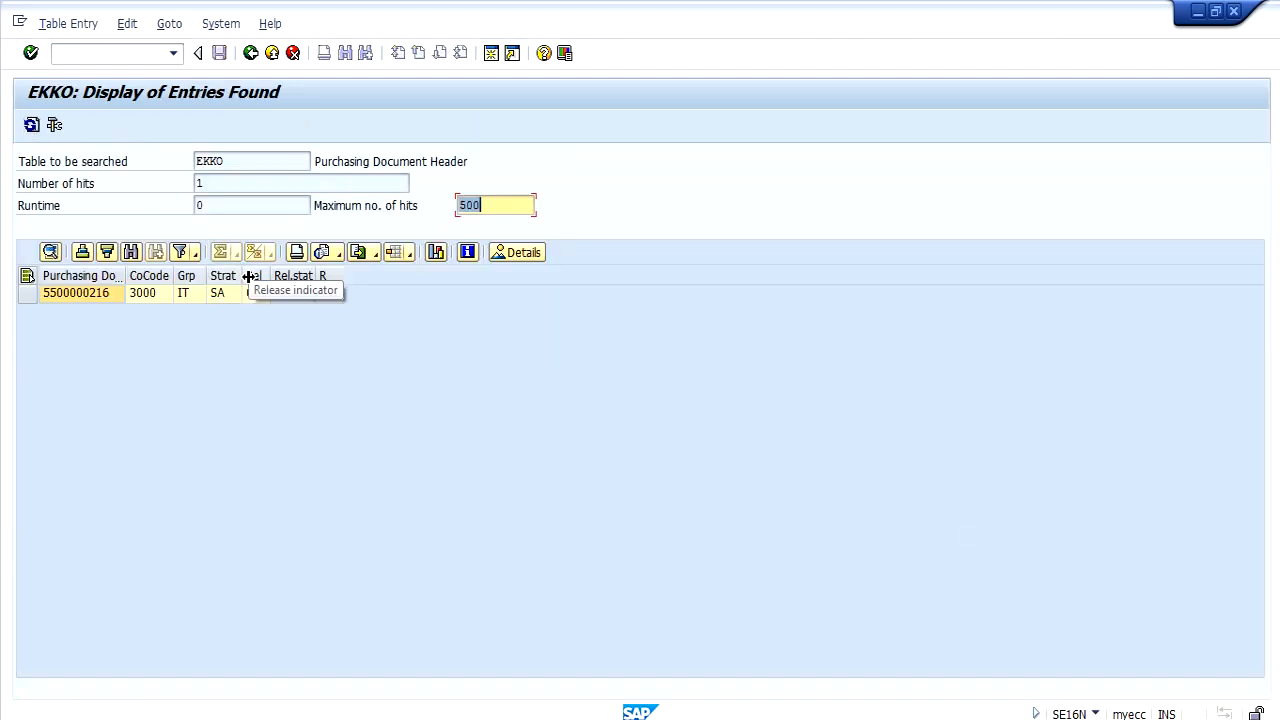
# - Look up the possible values of the release indicator for the scheduling agreement's header entry
pyautogui.click(252, 295)
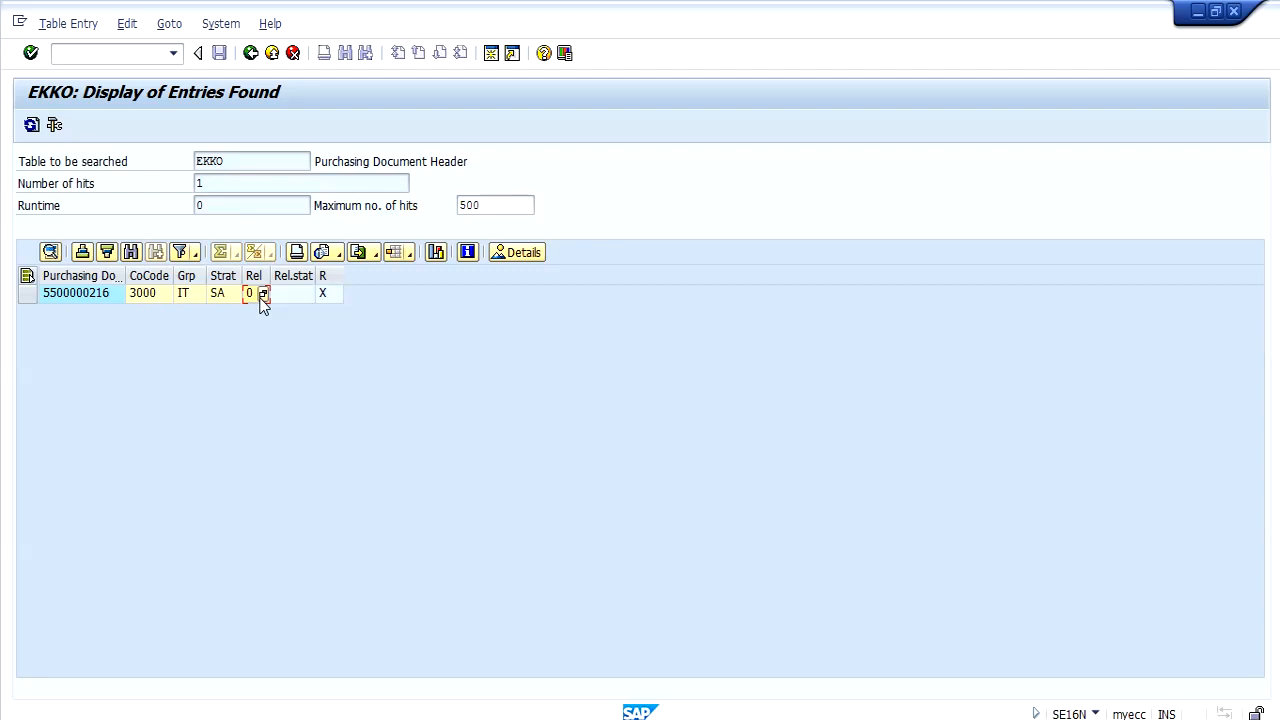
pyautogui.click(262, 296)
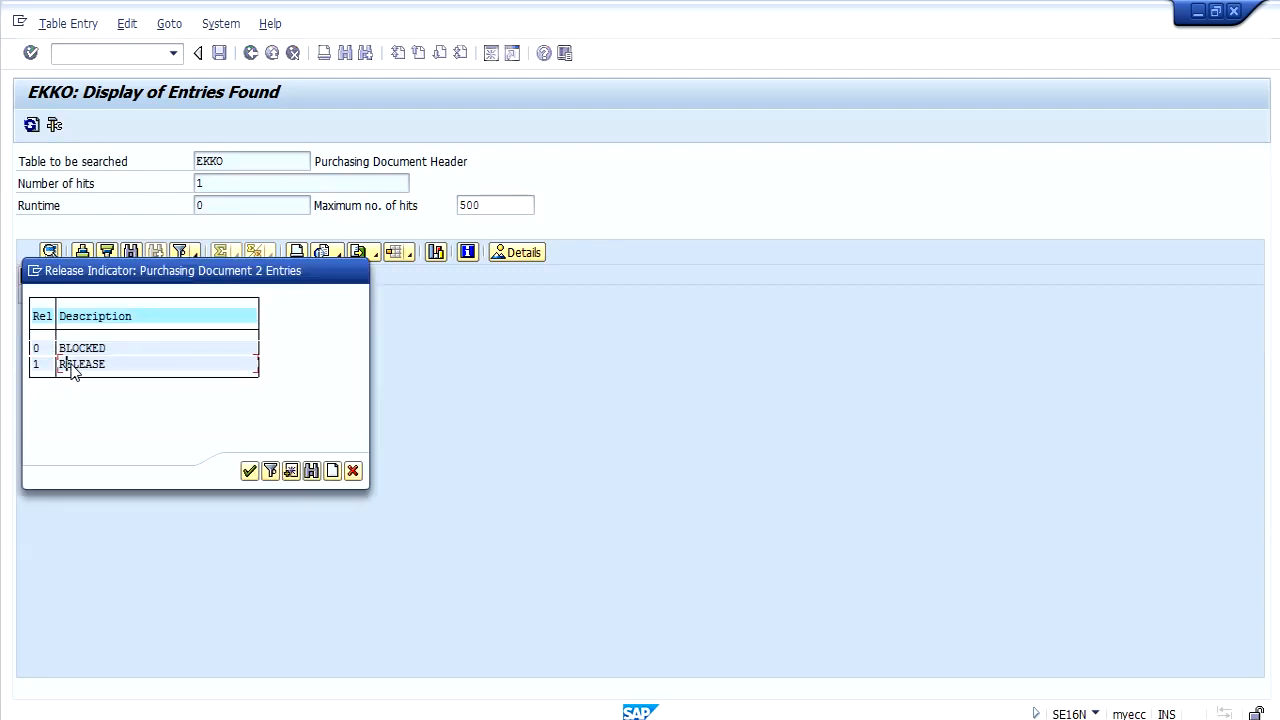
pyautogui.click(44, 366)
pyautogui.click(249, 470)
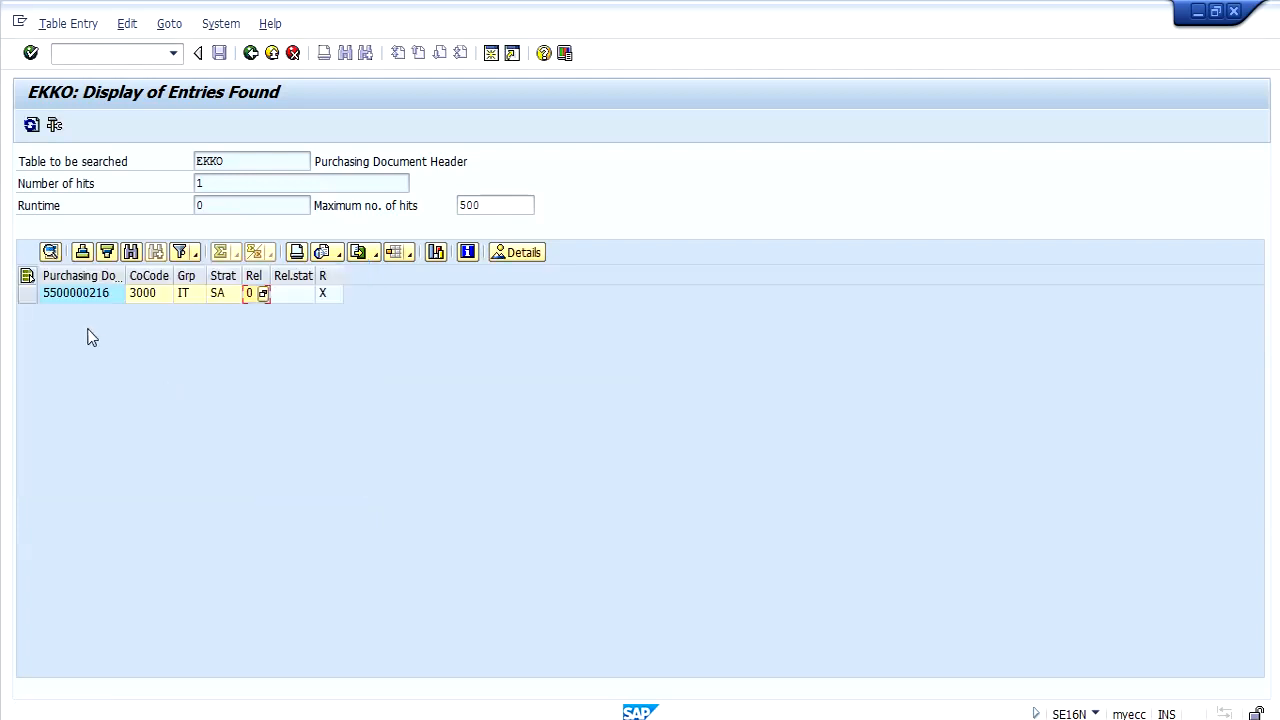
# - Copy the scheduling agreement's number and open transaction ME35L for releasing purchasing documents
pyautogui.click(80, 296)
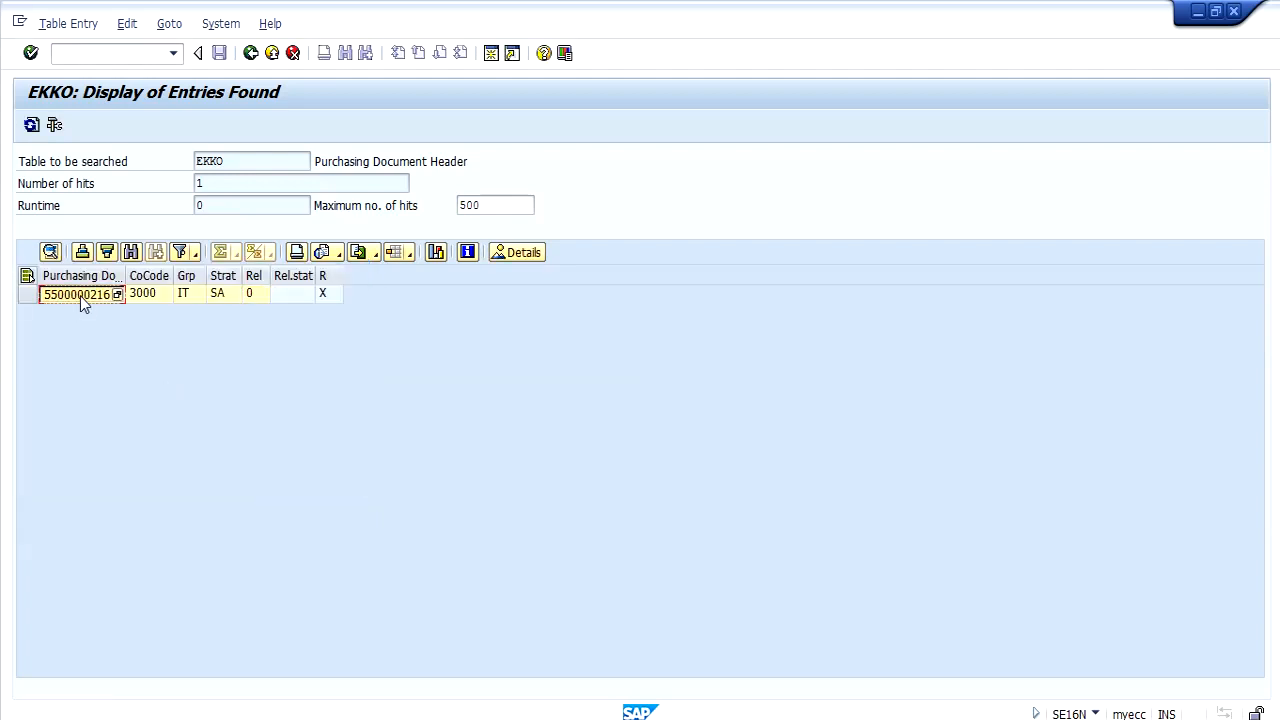
pyautogui.click(118, 56)
pyautogui.write('/NME35L')
pyautogui.press('Return')
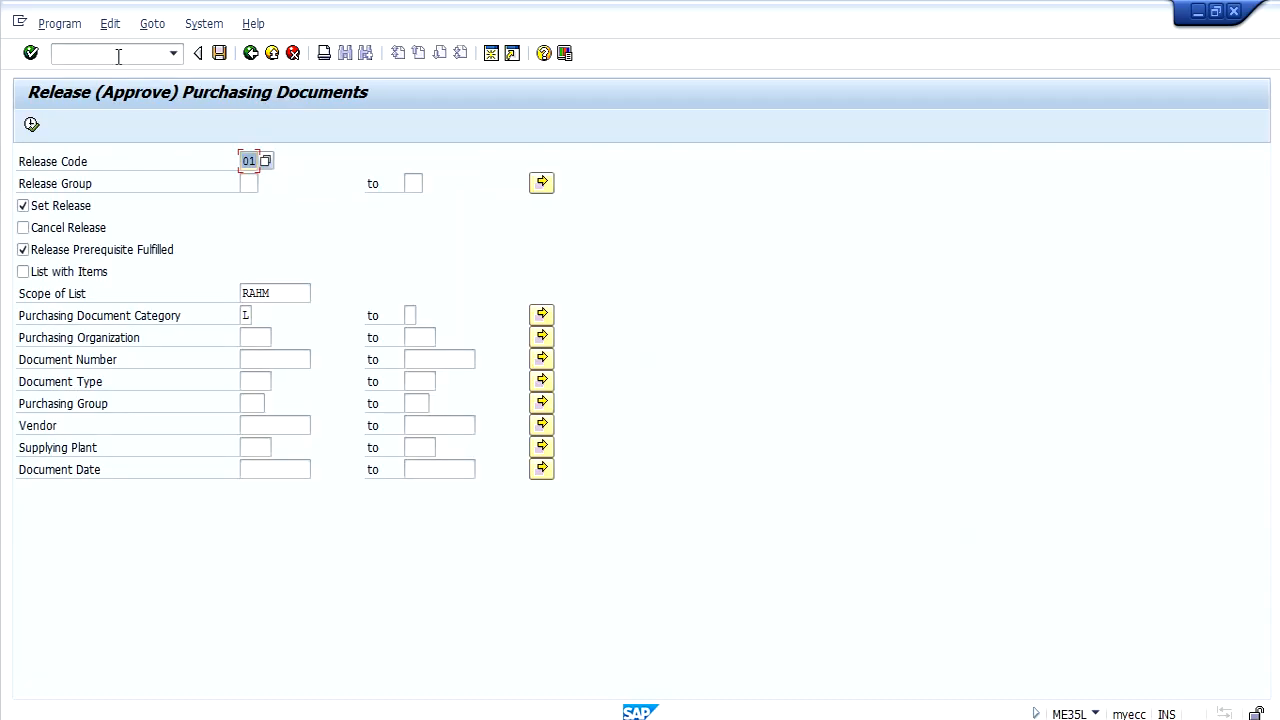
# - List the scheduling agreement by its document number under release code 01 and release group IT, and release it
pyautogui.press('Tab')
pyautogui.press('BackSpace')
pyautogui.press('Down')
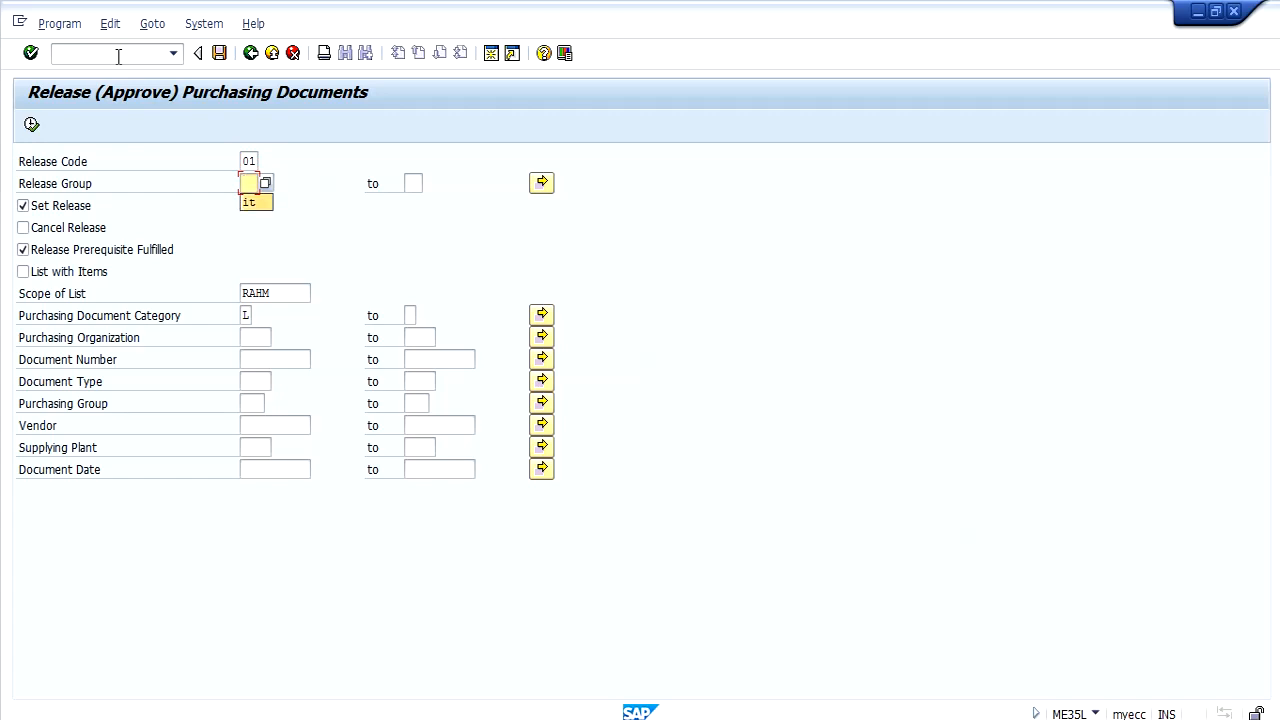
pyautogui.press('Return')
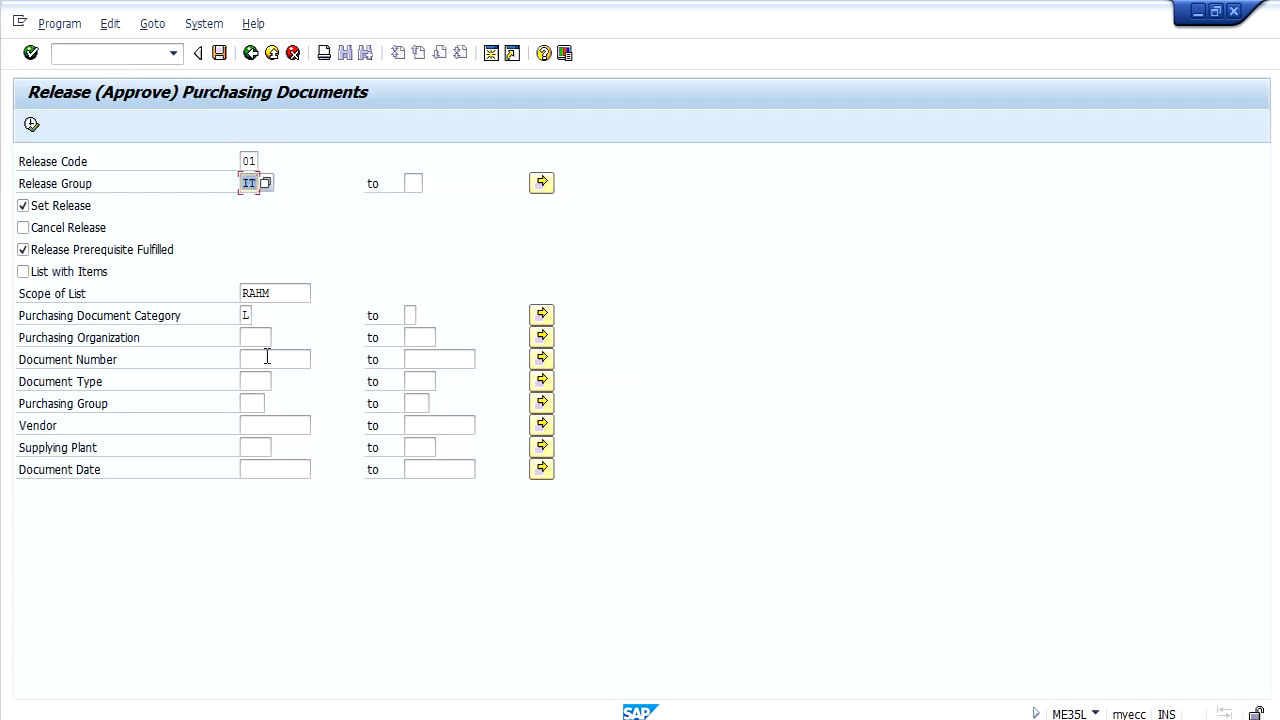
pyautogui.click(268, 358)
pyautogui.hotkey('ctrl', 'v')
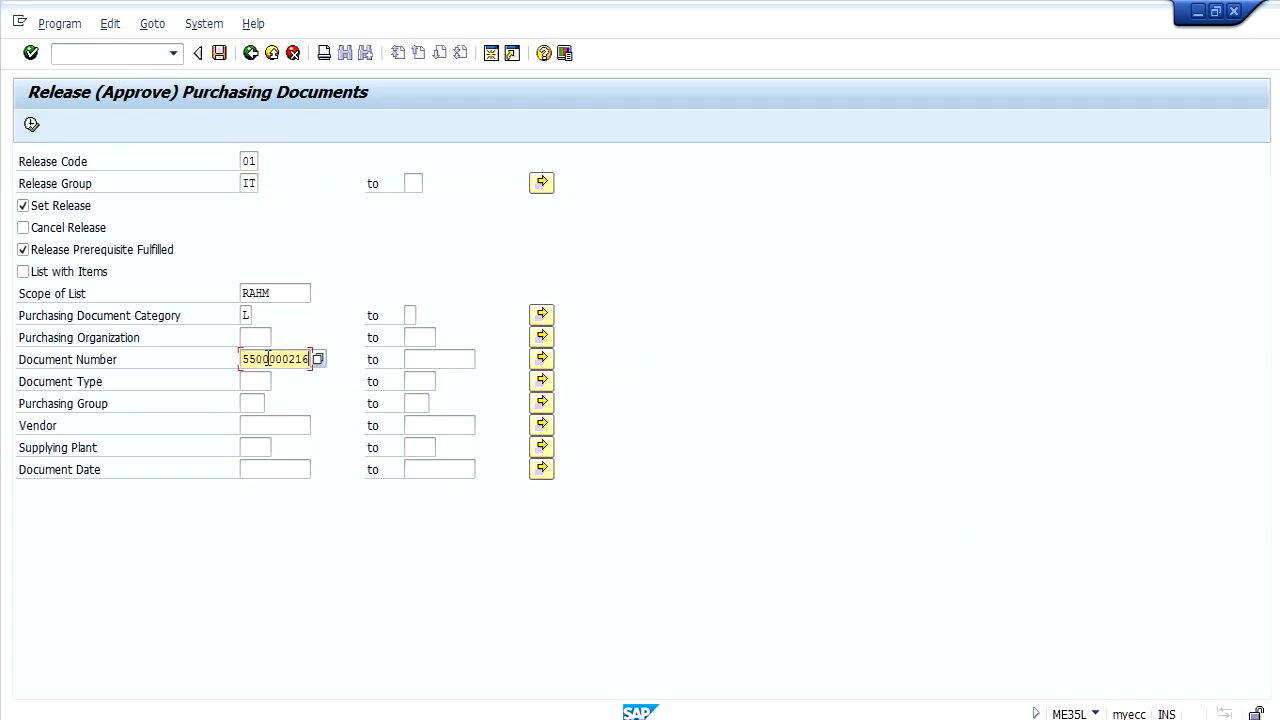
pyautogui.click(31, 125)
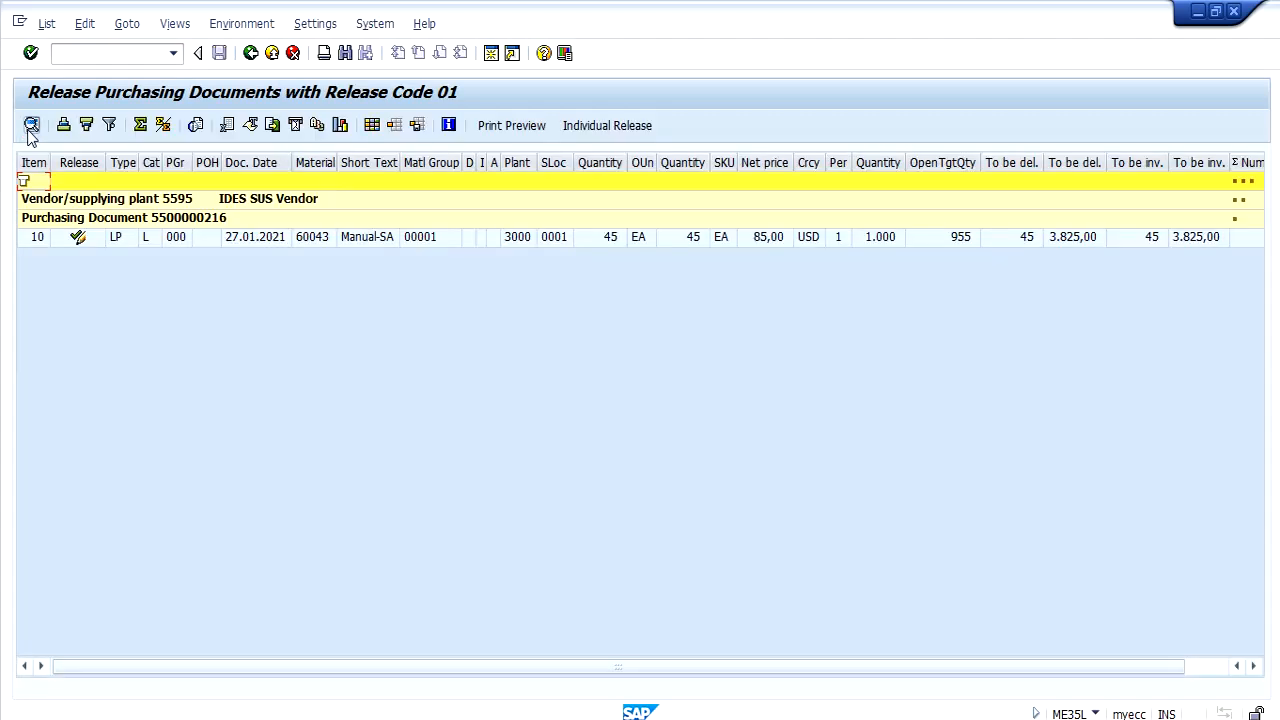
pyautogui.click(79, 241)
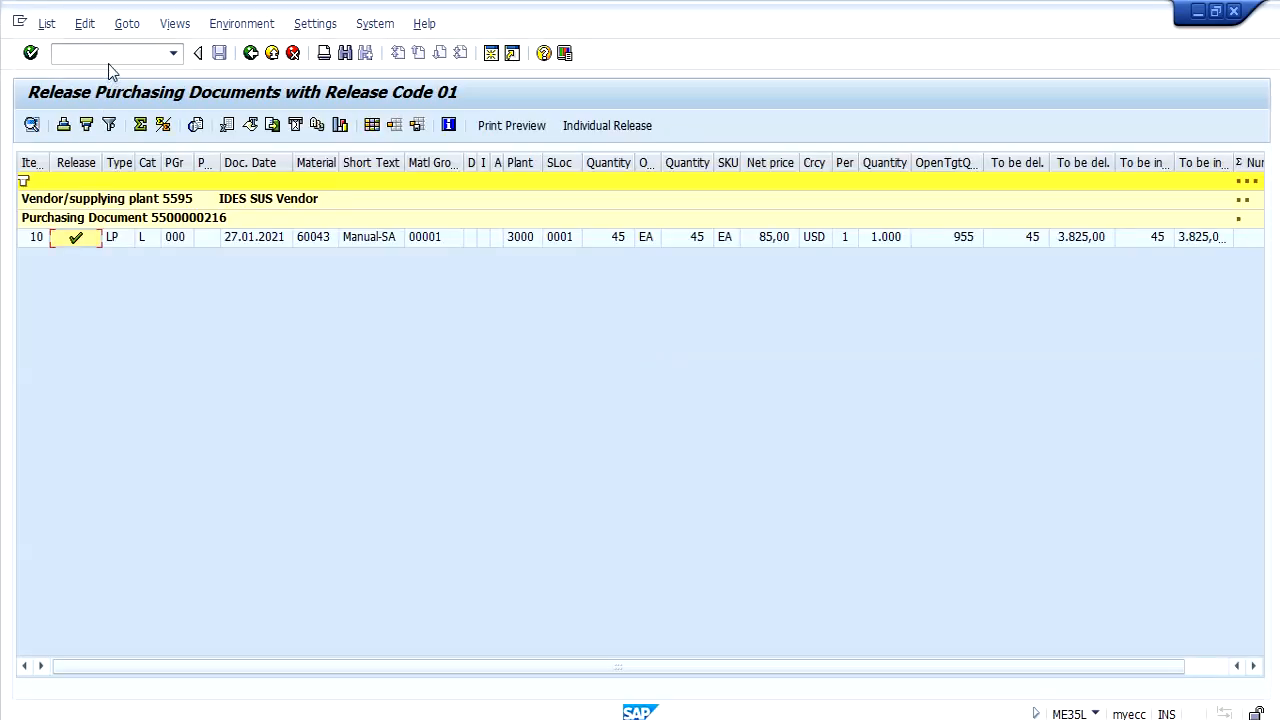
# - Return to transaction SE16N and enter the scheduling agreement's number as the purchasing document for table EKKO, copying that number
pyautogui.click(111, 54)
pyautogui.write('/NSE16N')
pyautogui.press('Return')
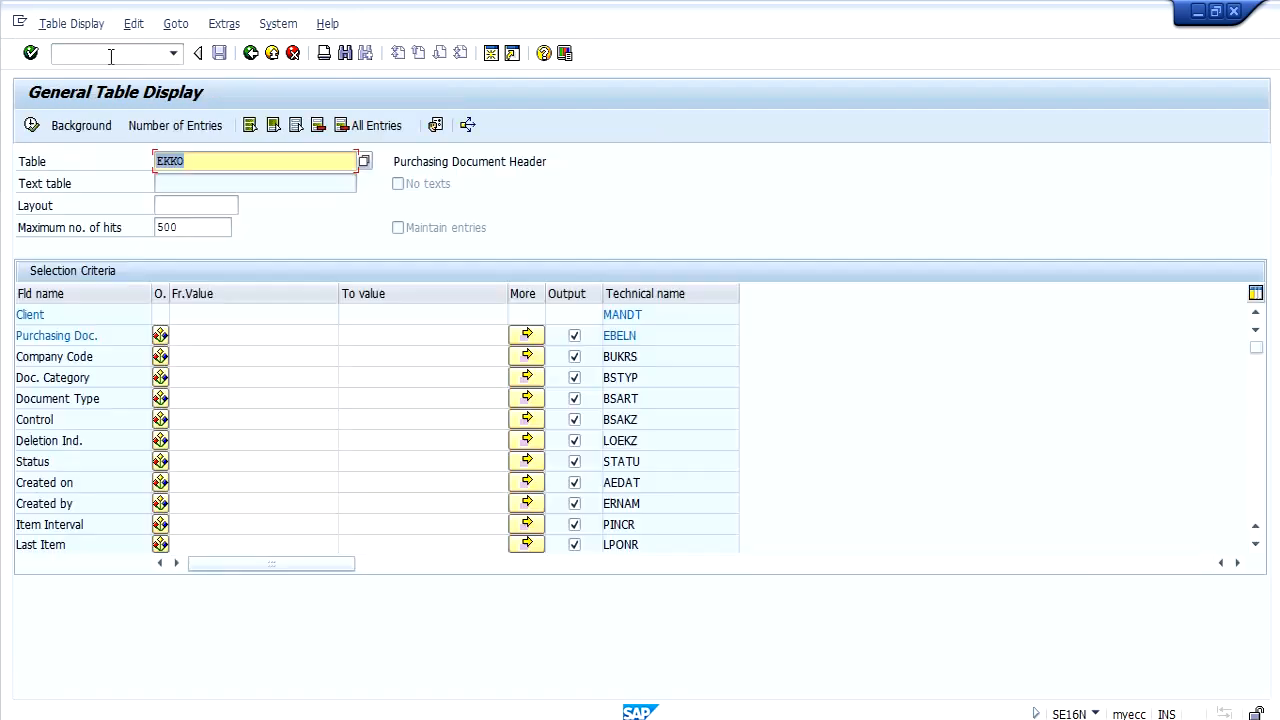
pyautogui.click(232, 342)
pyautogui.click(232, 342)
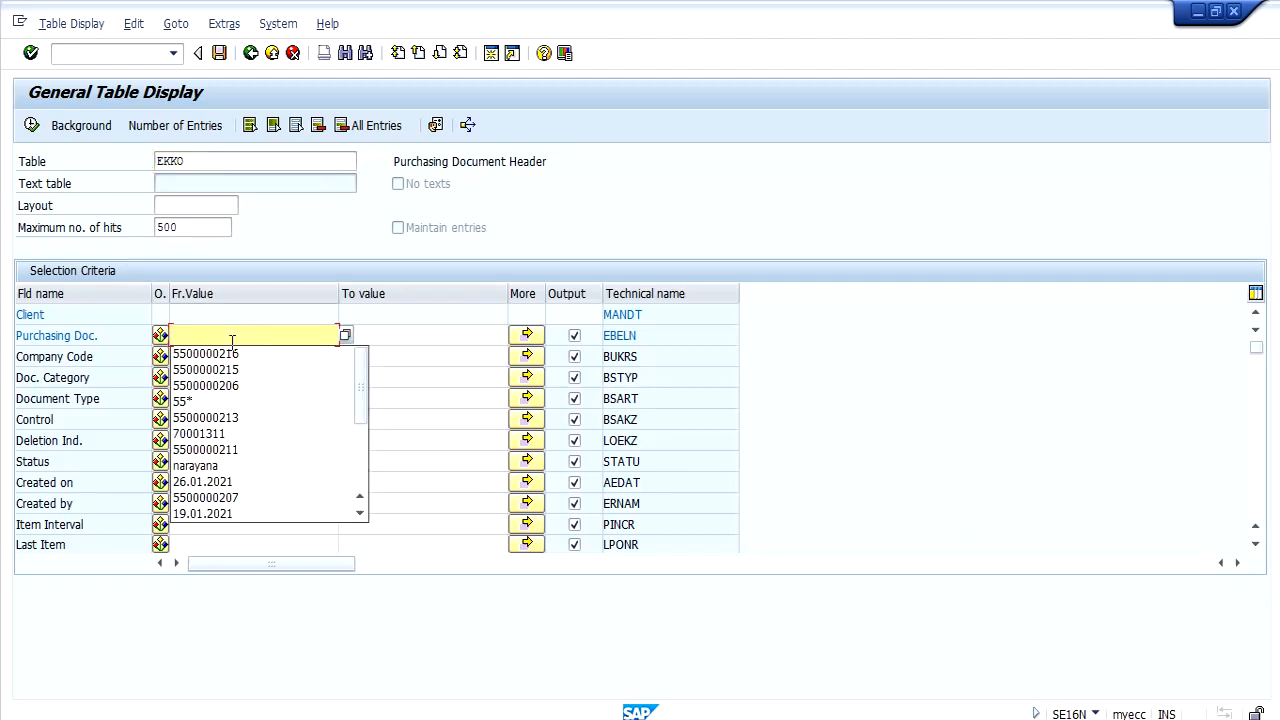
pyautogui.click(220, 353)
pyautogui.doubleClick(232, 338)
pyautogui.hotkey('ctrl', 'c')
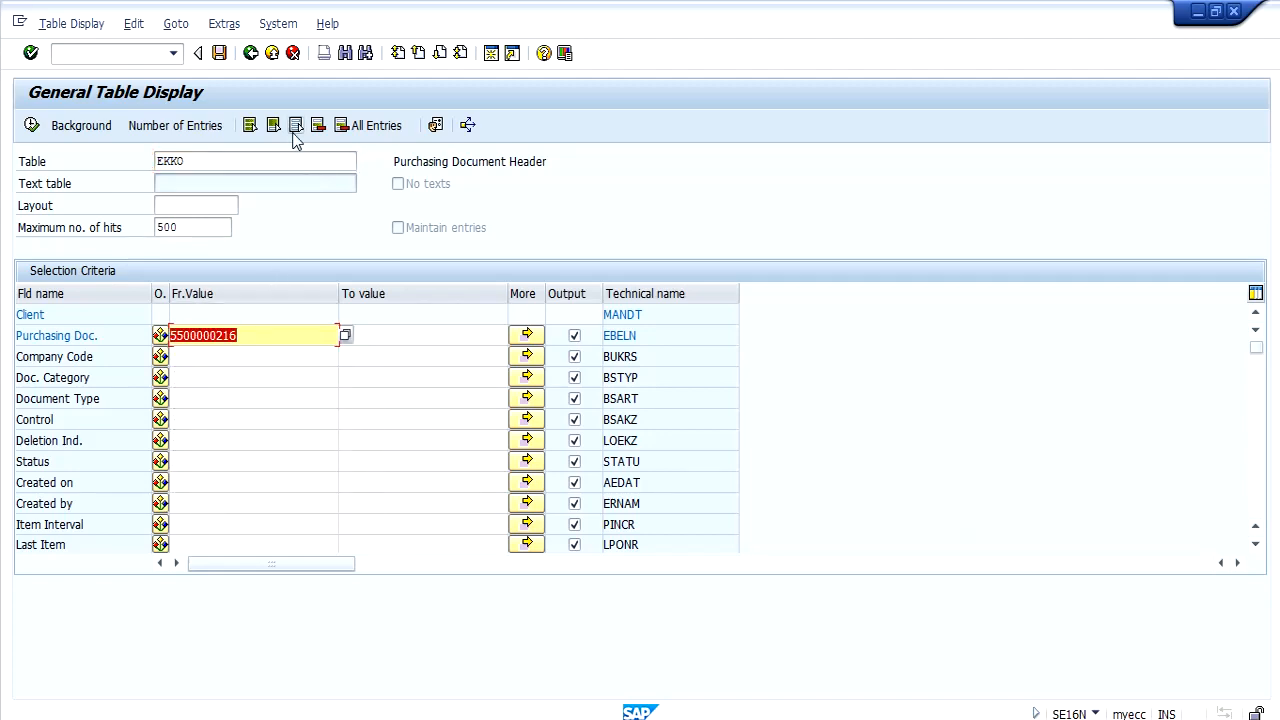
# - Clear all output fields of table EKKO and output only Purchasing Doc. and Company Code
pyautogui.click(566, 293)
pyautogui.click(574, 335)
pyautogui.click(574, 356)
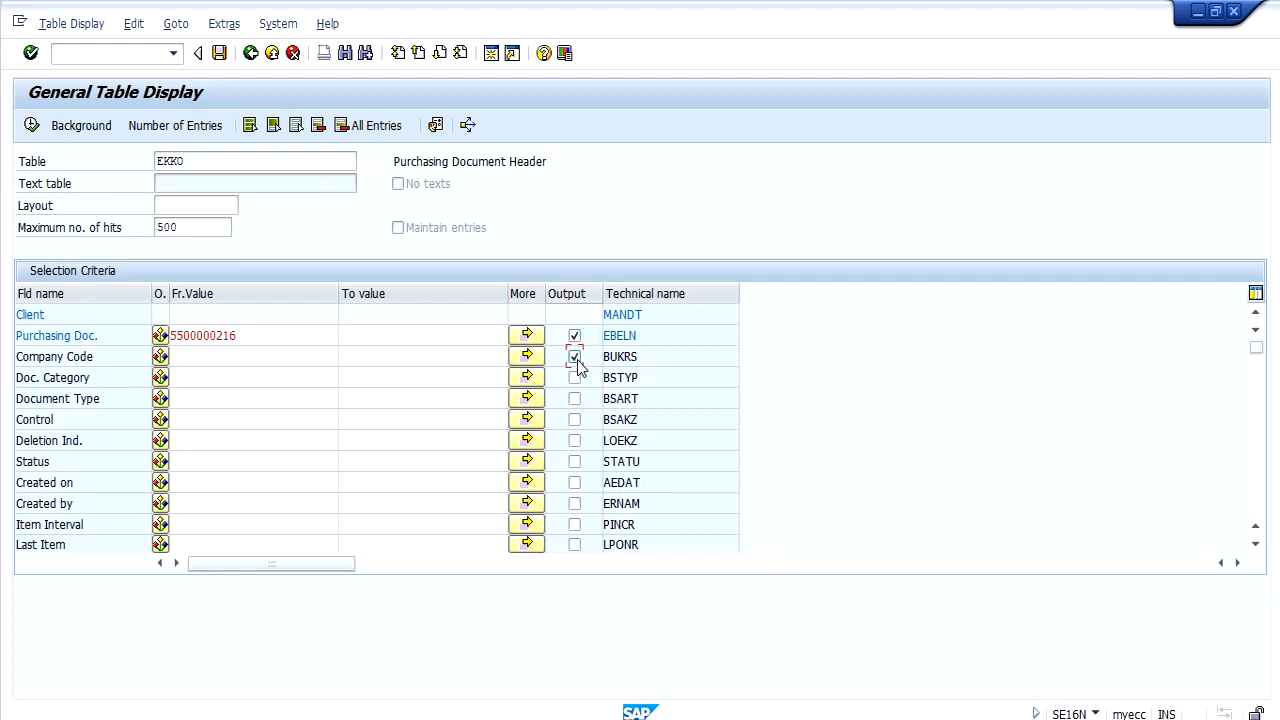
# - Find the rel fields again, include the five release fields FRGGR to FRGRL in the output, and display the EKKO entry
pyautogui.hotkey('ctrl', 'f')
pyautogui.press('Down')
pyautogui.press('Down')
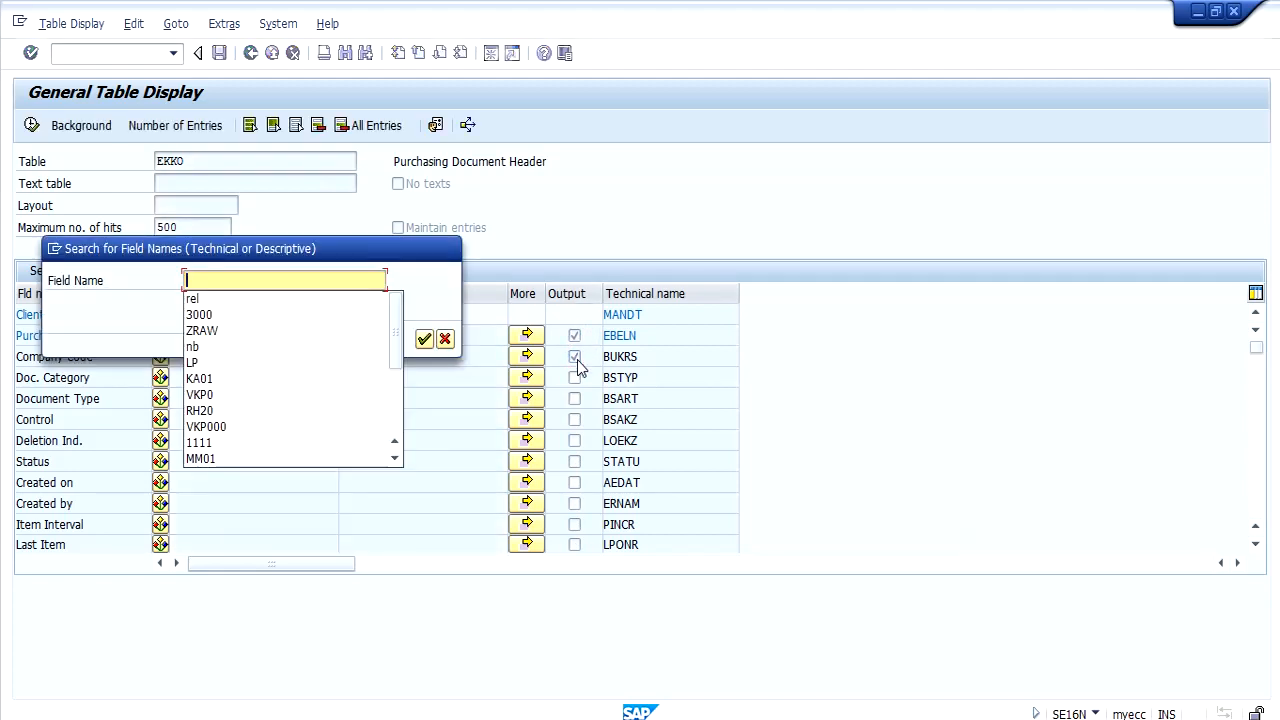
pyautogui.press('Return')
pyautogui.press('Return')
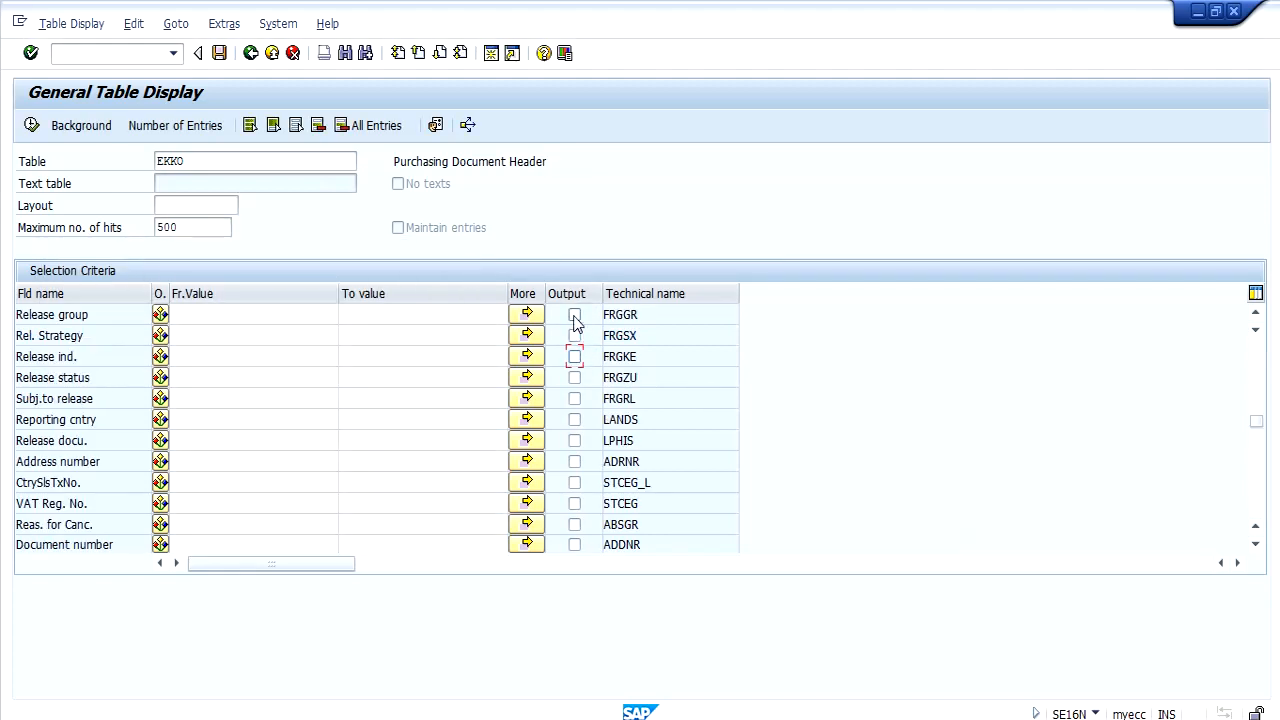
pyautogui.click(574, 314)
pyautogui.click(574, 335)
pyautogui.click(574, 356)
pyautogui.click(574, 377)
pyautogui.click(574, 398)
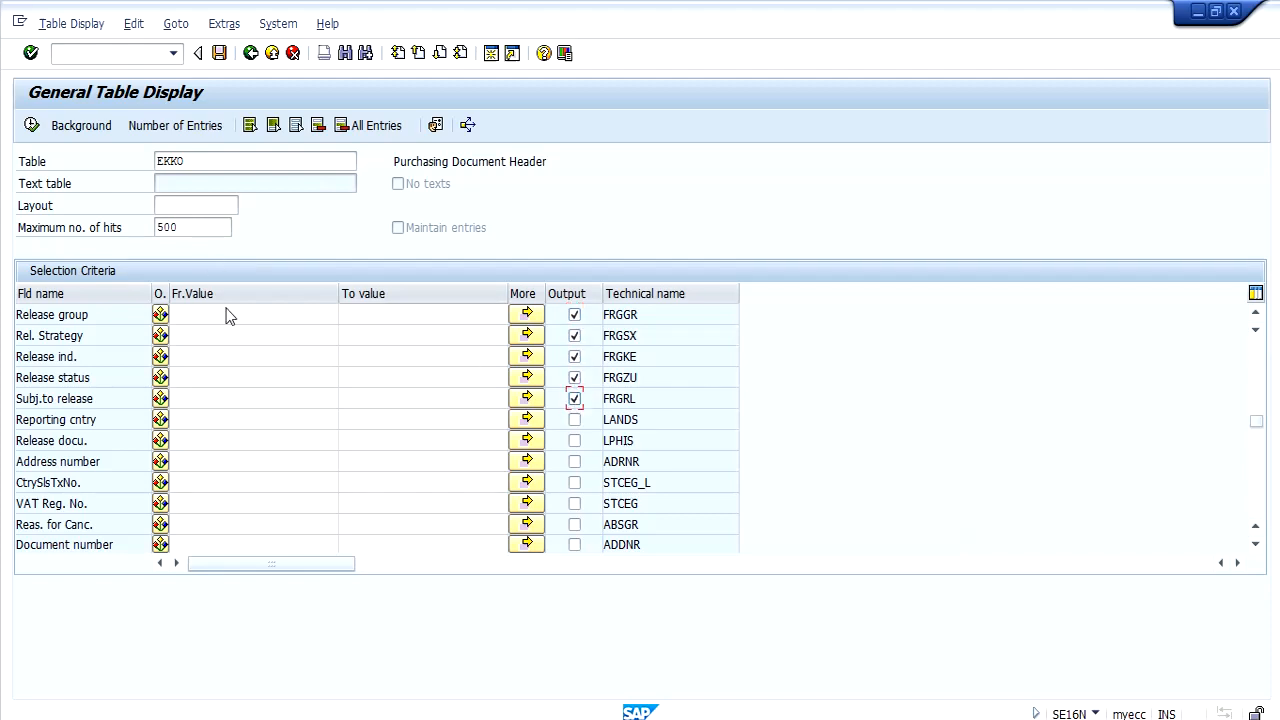
pyautogui.click(31, 126)
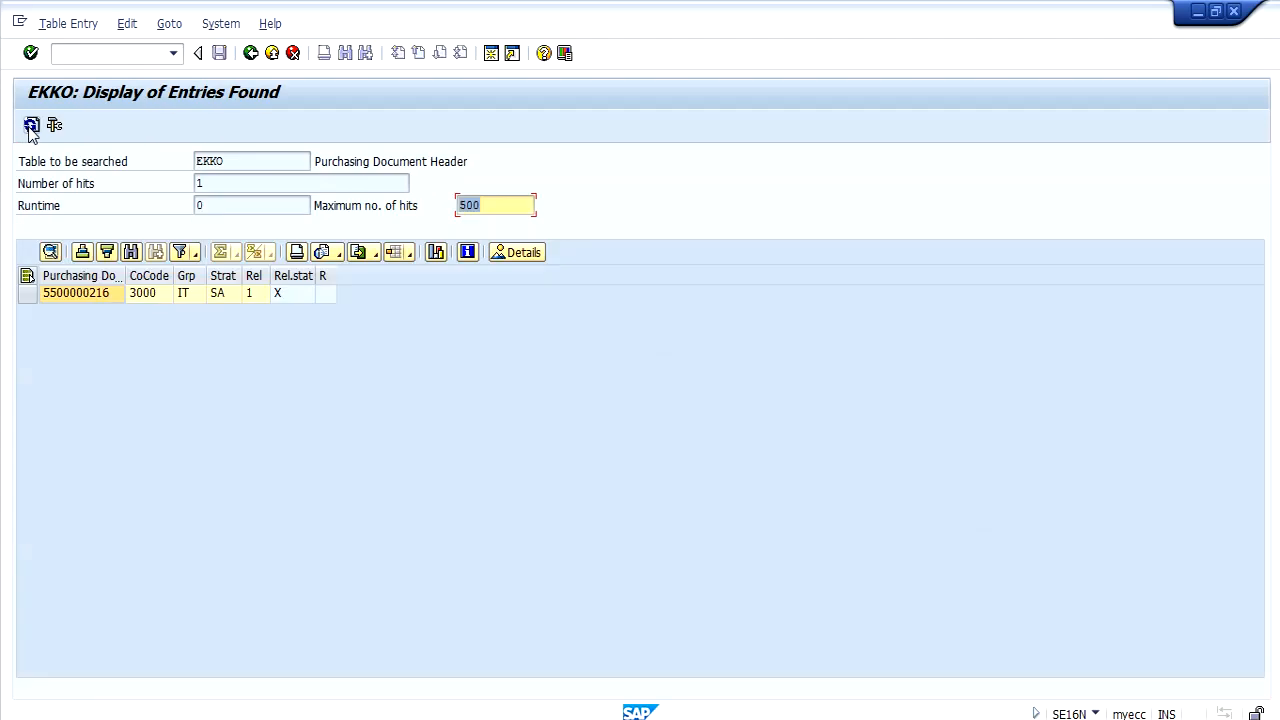
# - Check the released agreement's release indicator against its list of possible values, and check its release status
pyautogui.click(252, 293)
pyautogui.click(262, 293)
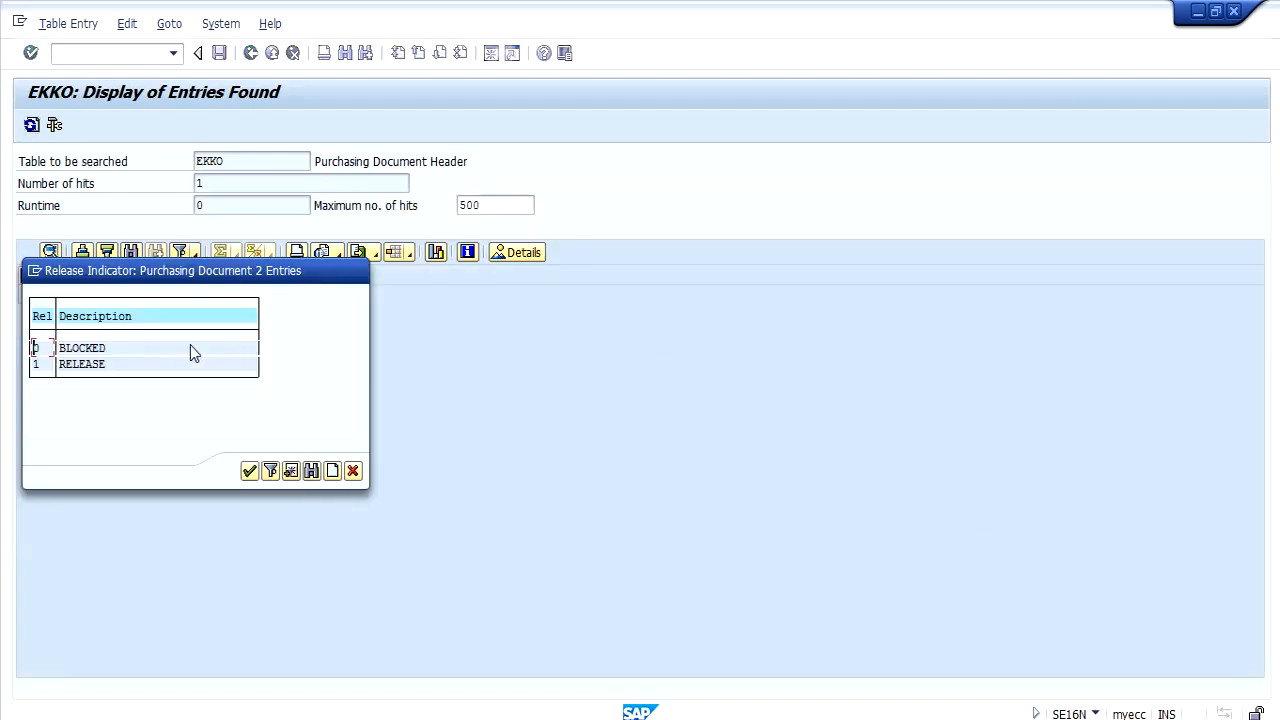
pyautogui.click(352, 470)
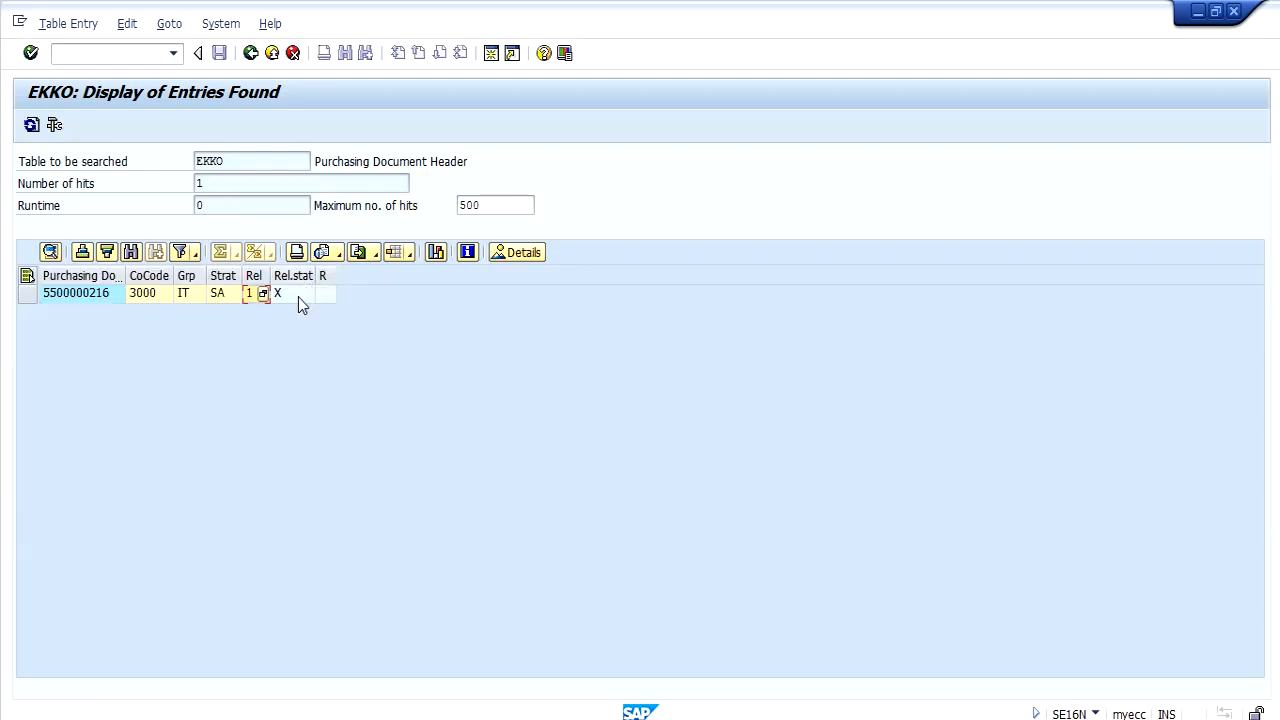
pyautogui.click(296, 300)
# - Copy the scheduling agreement's number, open transaction MIGO and load the agreement for a goods receipt
pyautogui.click(87, 300)
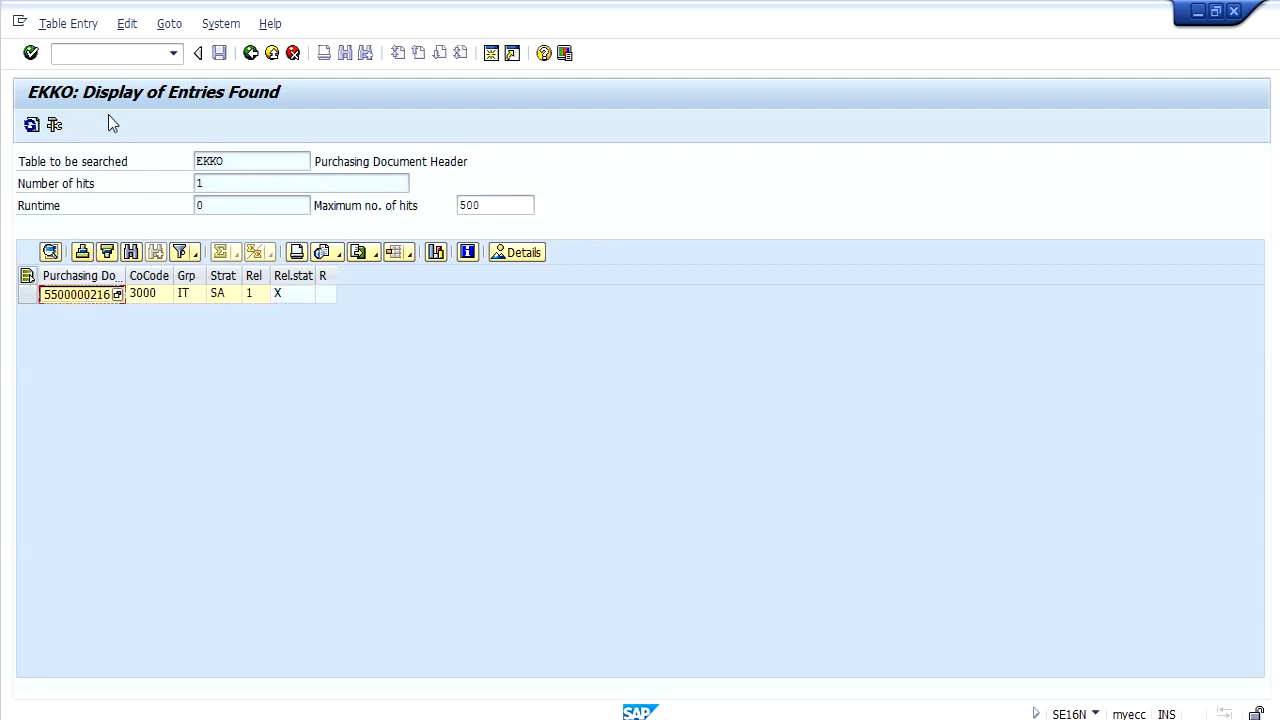
pyautogui.click(115, 54)
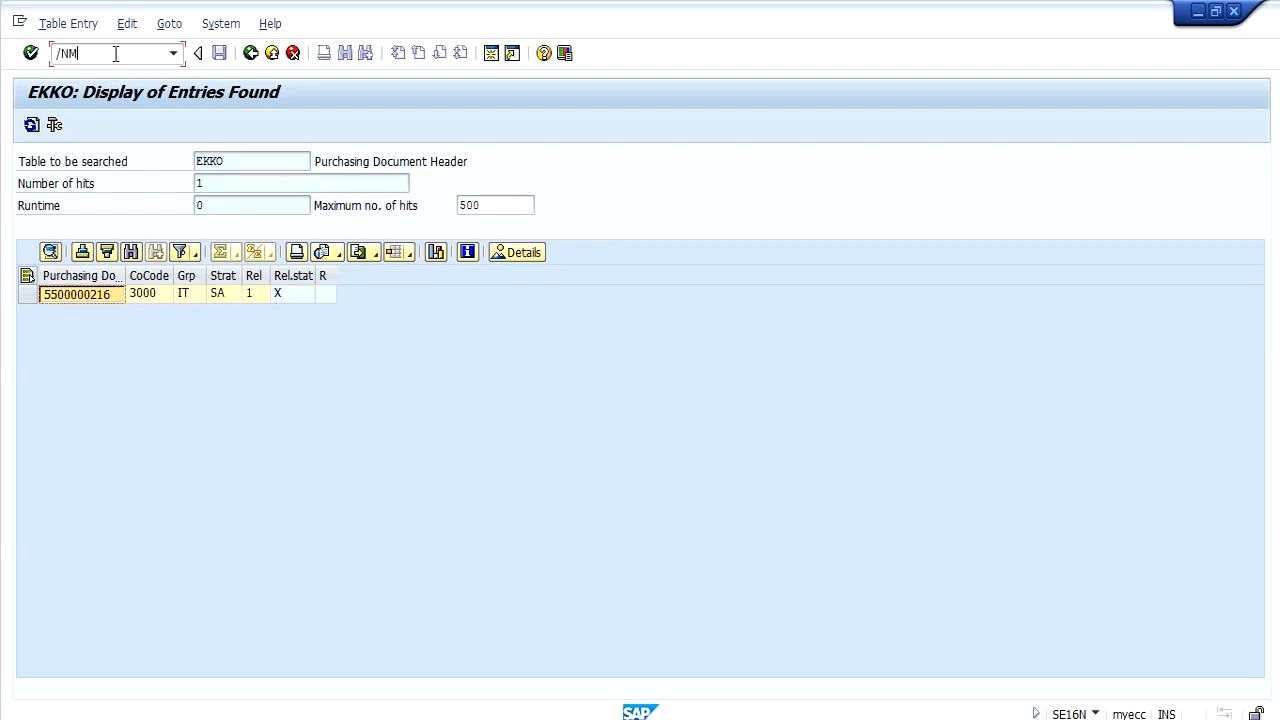
pyautogui.press('Return')
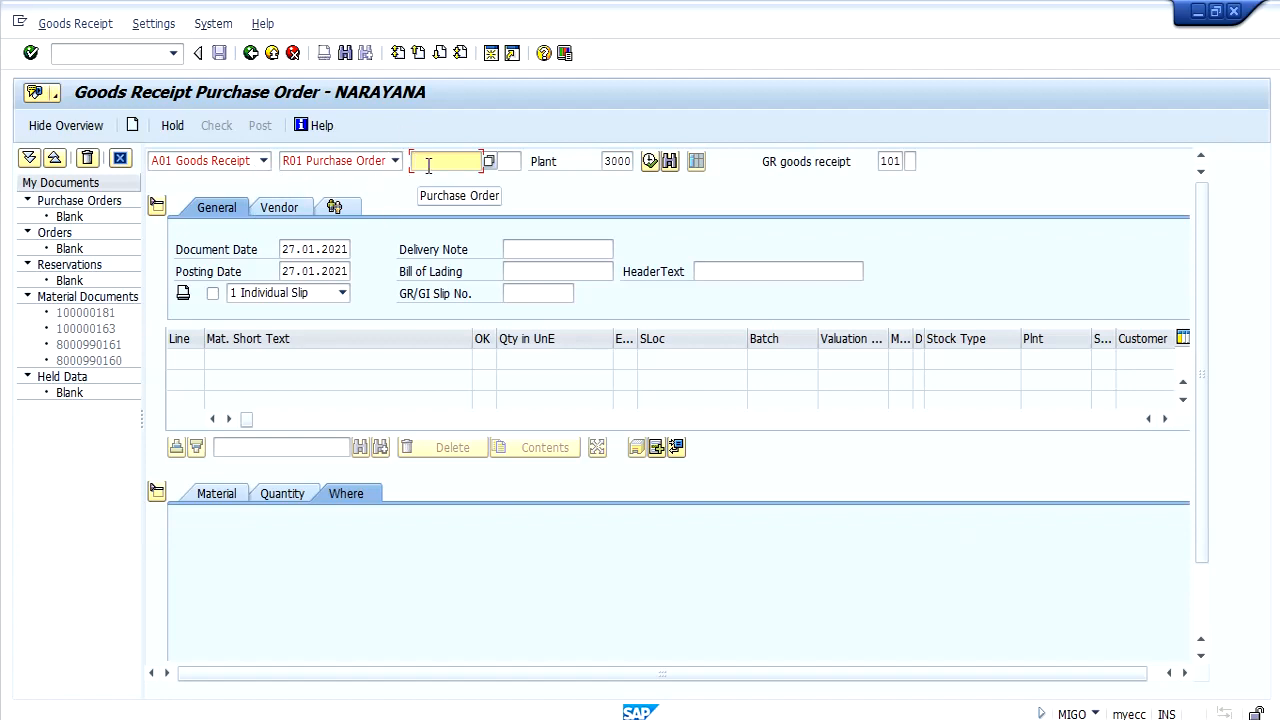
pyautogui.hotkey('ctrl', 'v')
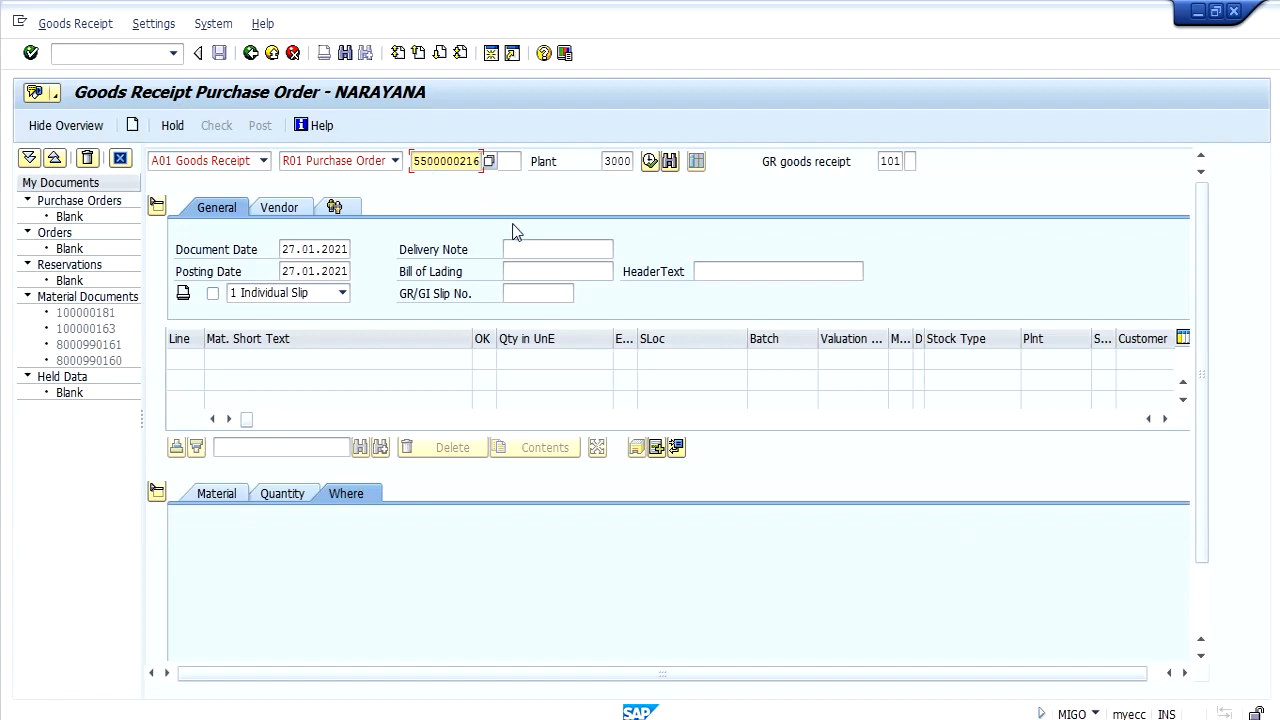
pyautogui.press('Return')
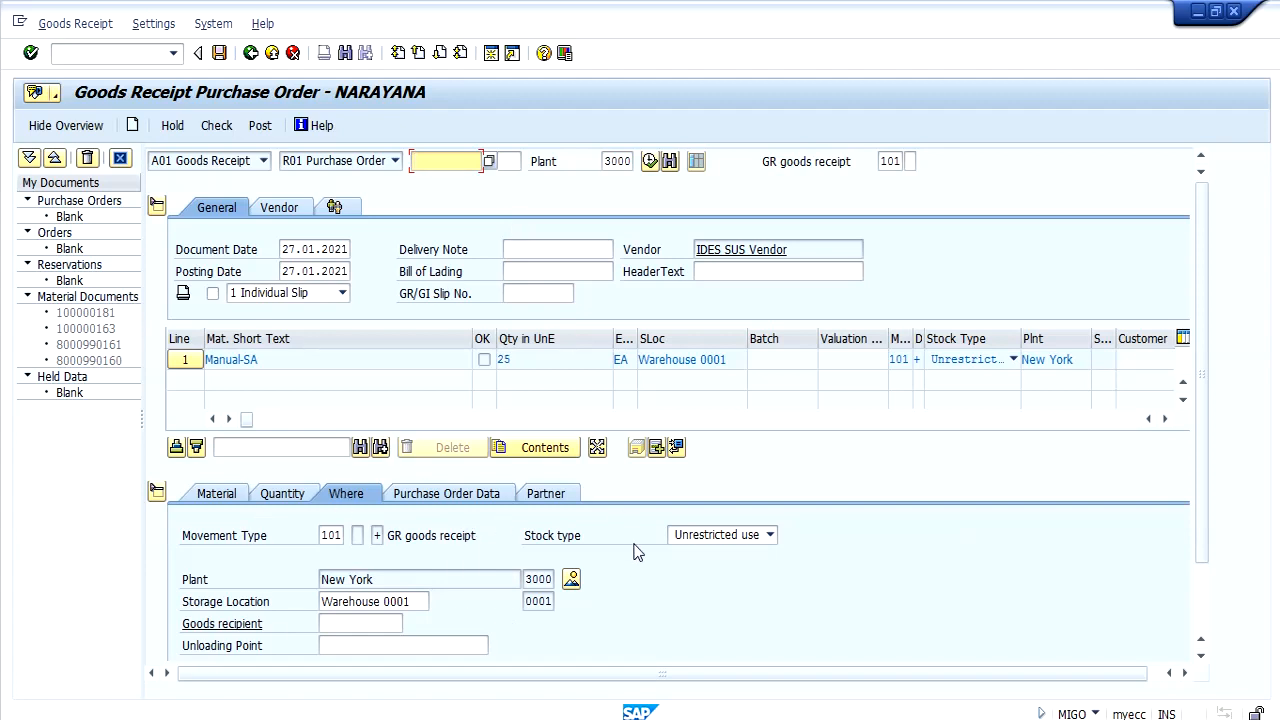
# - Mark the Manual-SA goods receipt item as OK
pyautogui.scroll(-2, 790, 603)
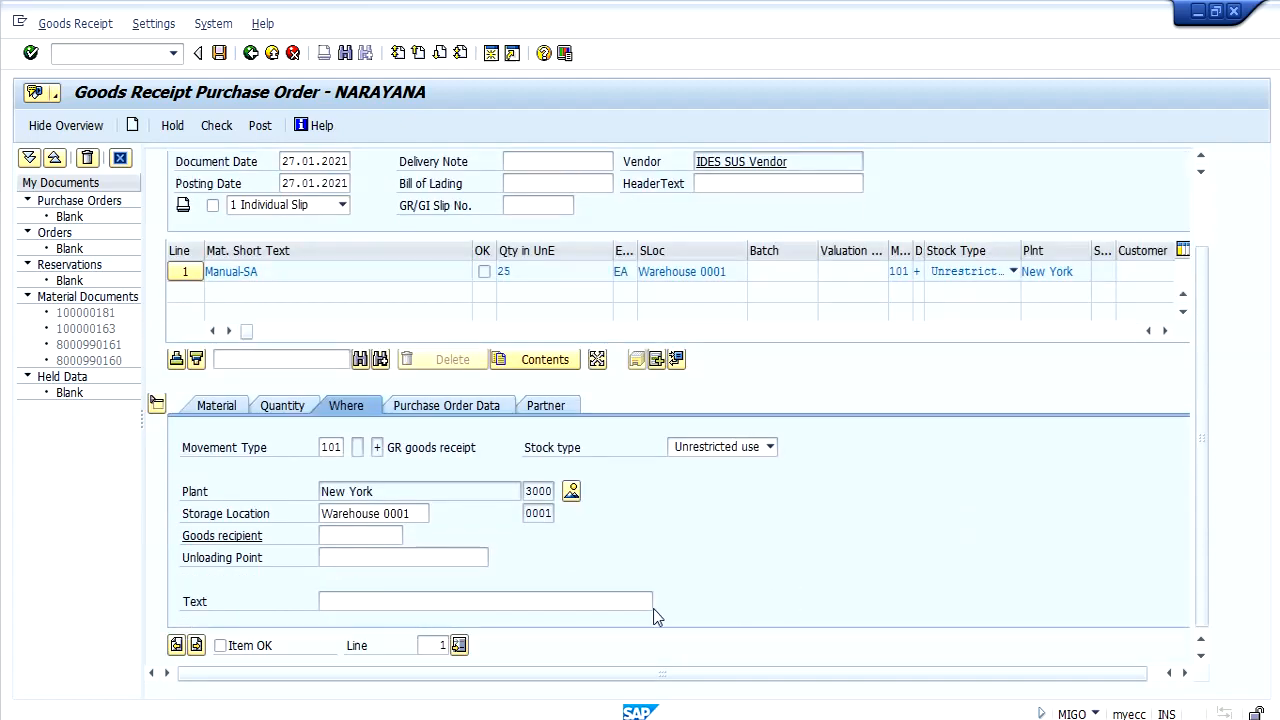
pyautogui.click(224, 646)
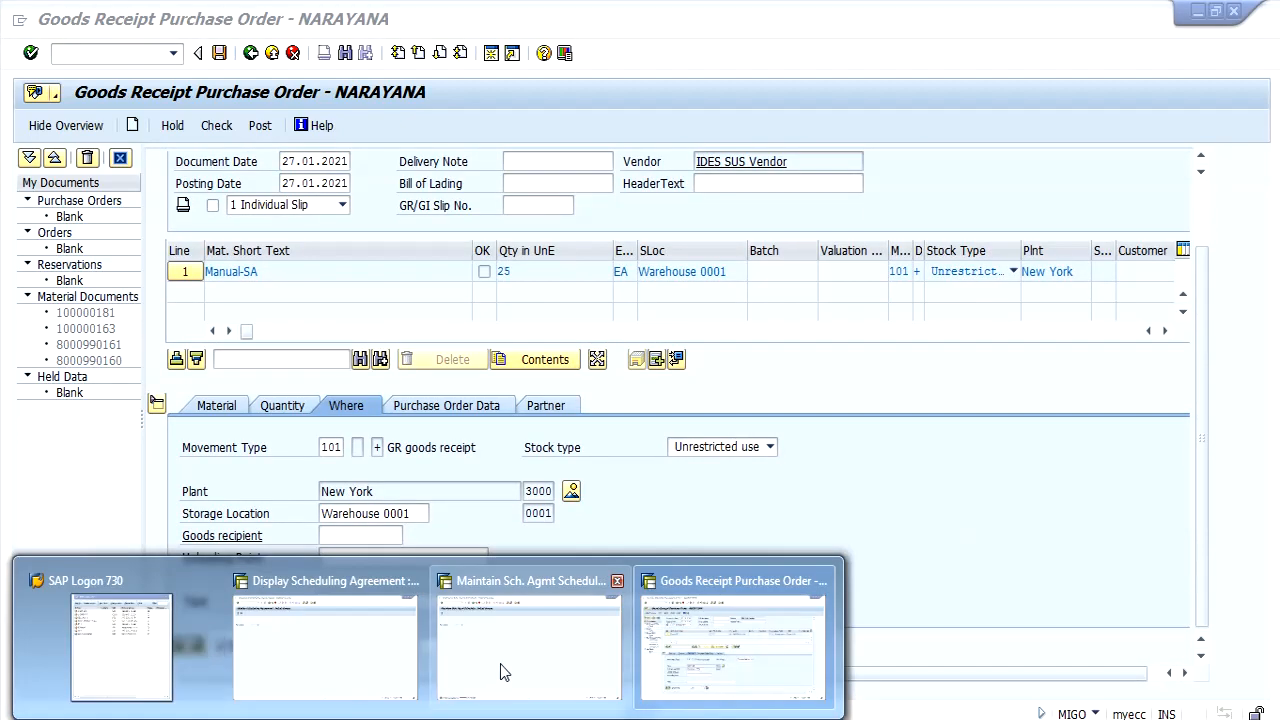
# - Switch to the schedule maintenance session, check the delivery schedule of agreement item 10, and return to the goods receipt
pyautogui.click(500, 660)
pyautogui.press('Return')
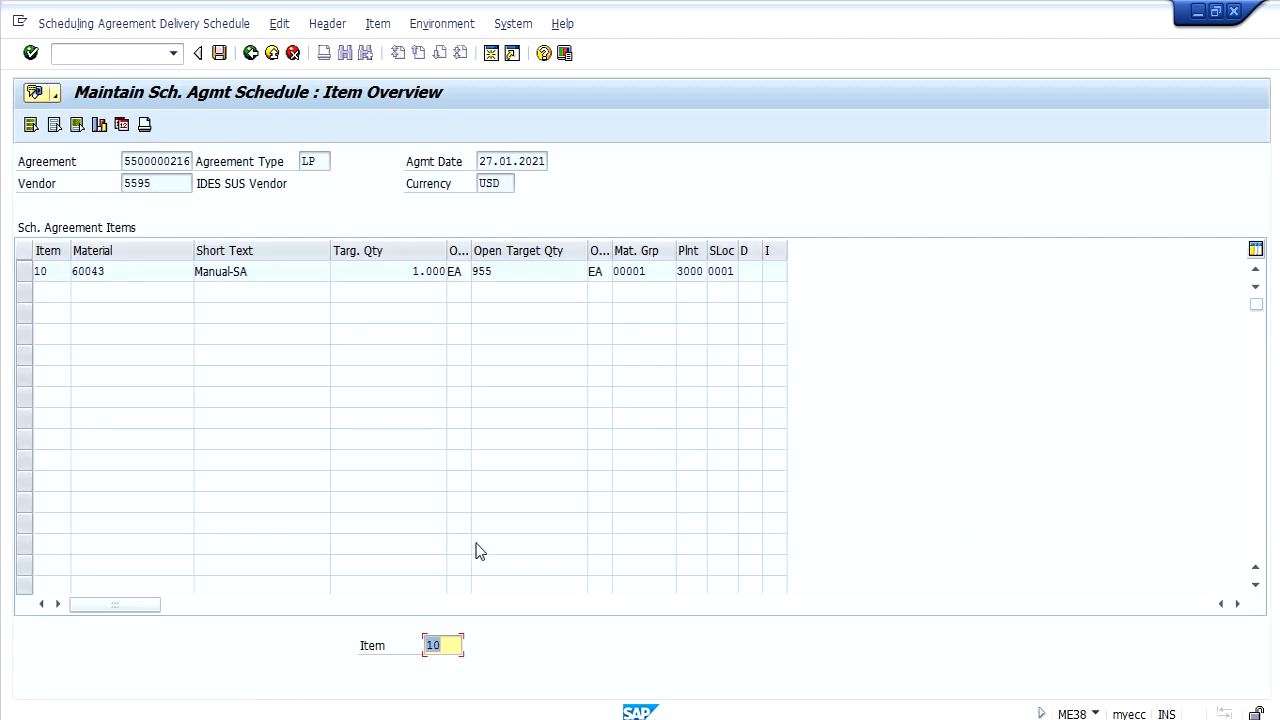
pyautogui.click(24, 271)
pyautogui.click(121, 124)
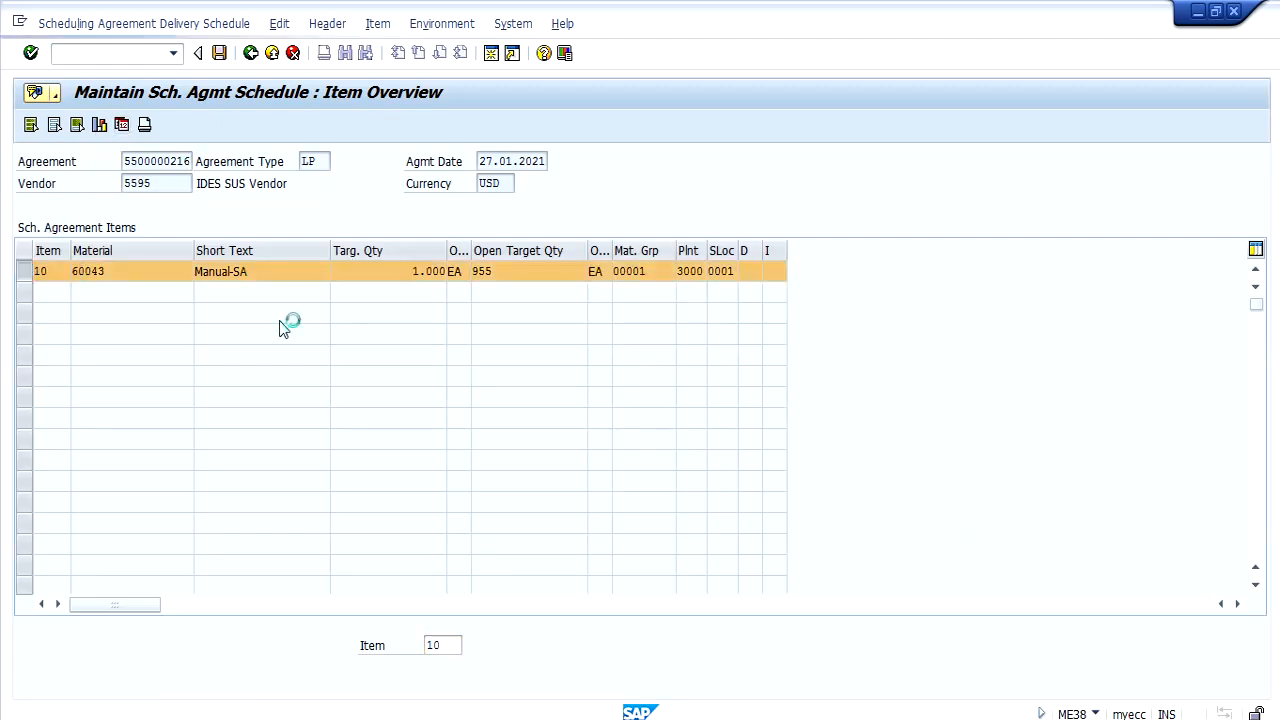
pyautogui.click(75, 313)
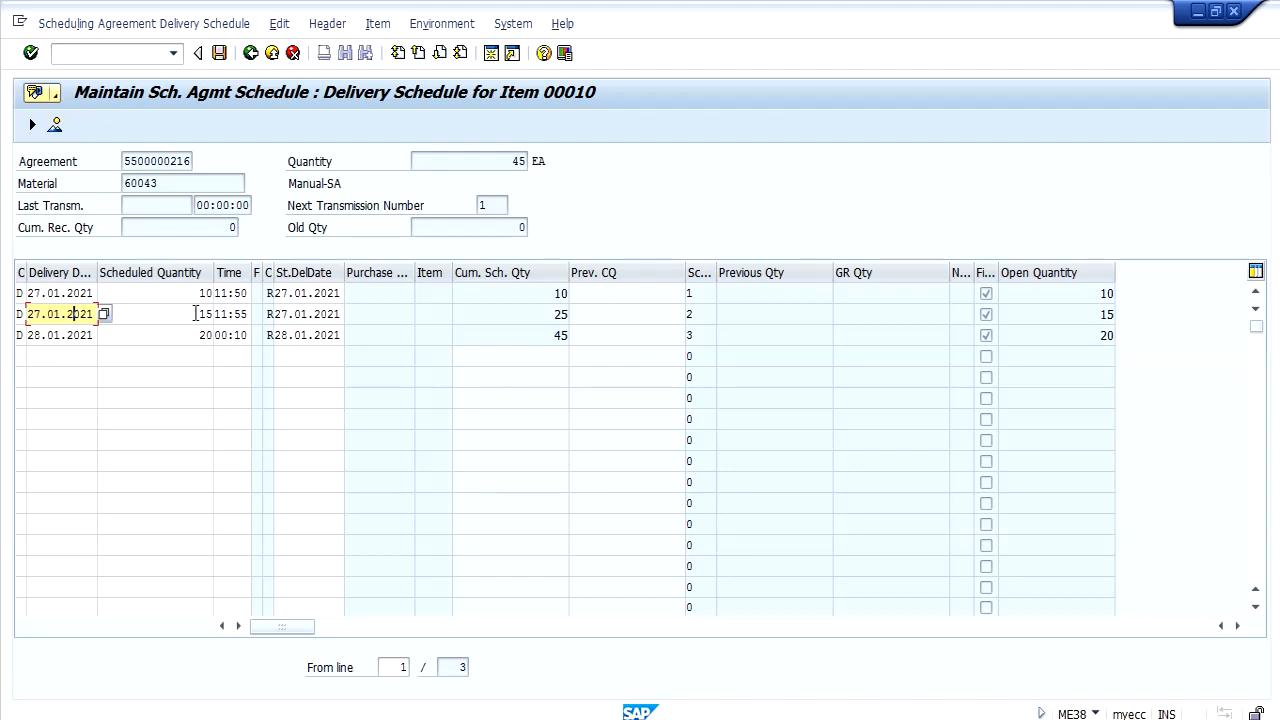
pyautogui.click(252, 55)
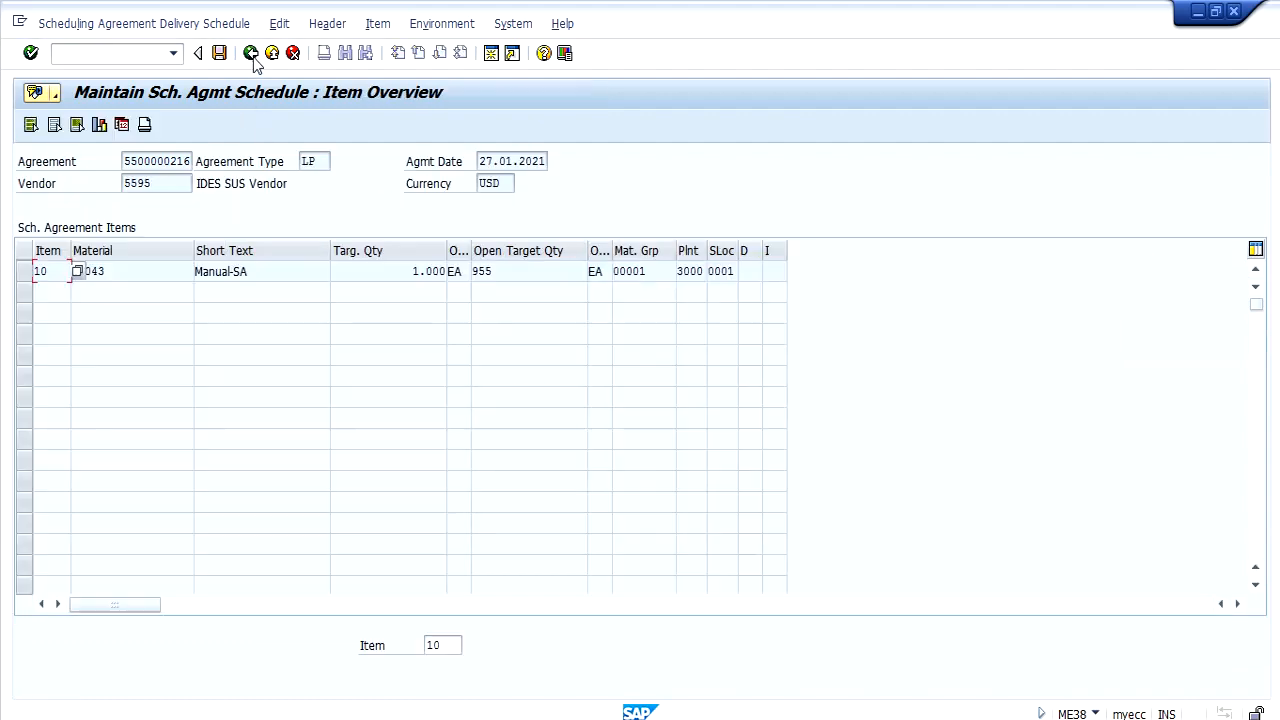
pyautogui.click(252, 55)
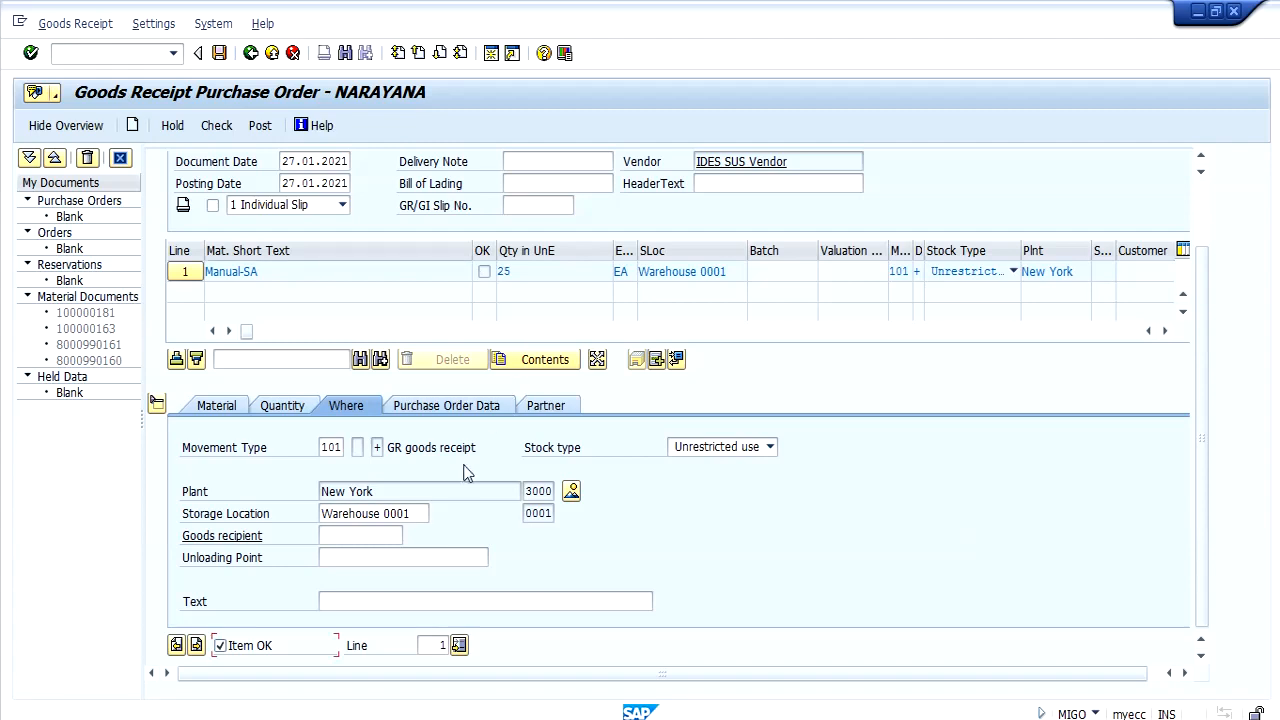
# - Check the receipt quantity of the Manual-SA item and post the goods receipt
pyautogui.doubleClick(532, 271)
pyautogui.scroll(2, 378, 280)
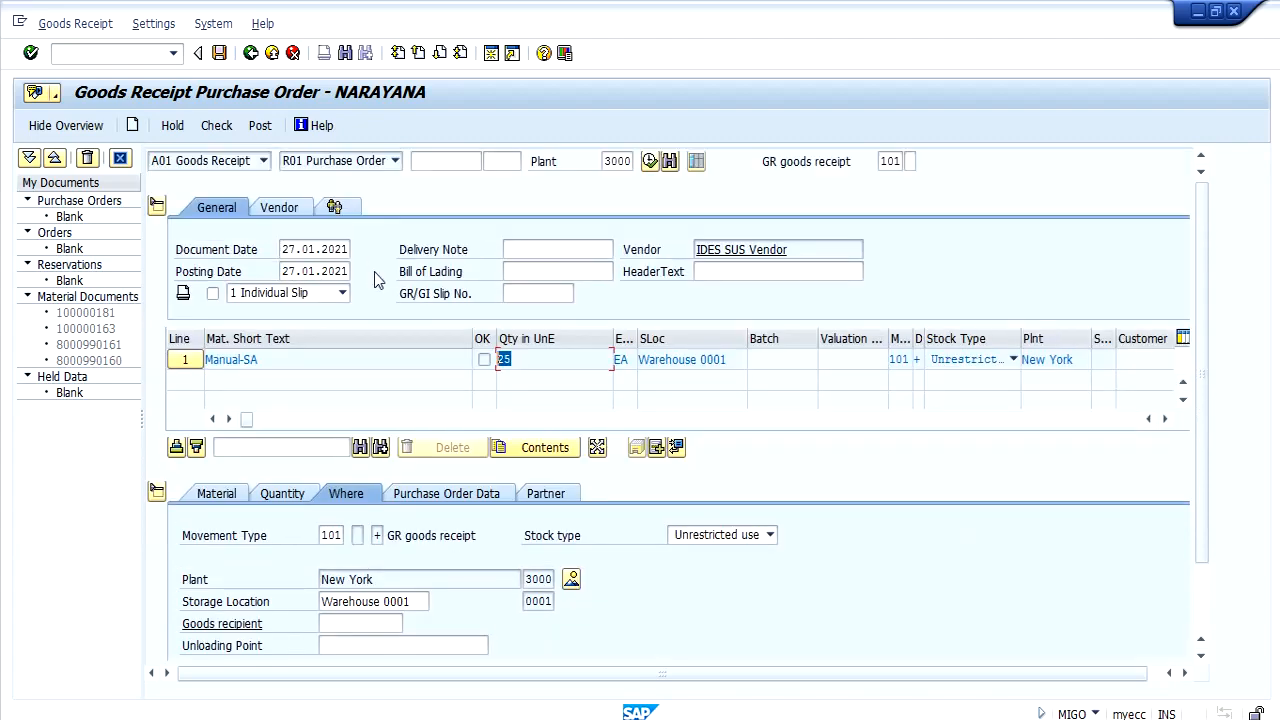
pyautogui.scroll(-1, 378, 280)
pyautogui.scroll(-1, 373, 278)
pyautogui.scroll(3, 373, 278)
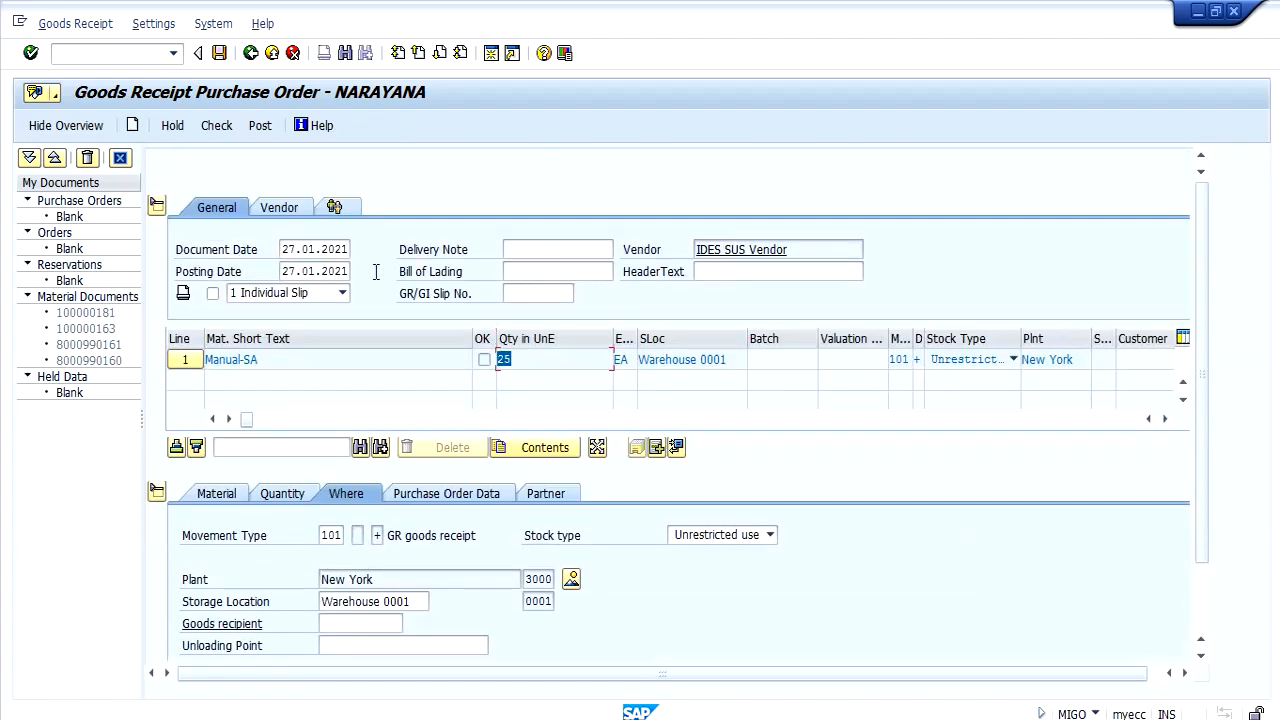
pyautogui.click(261, 130)
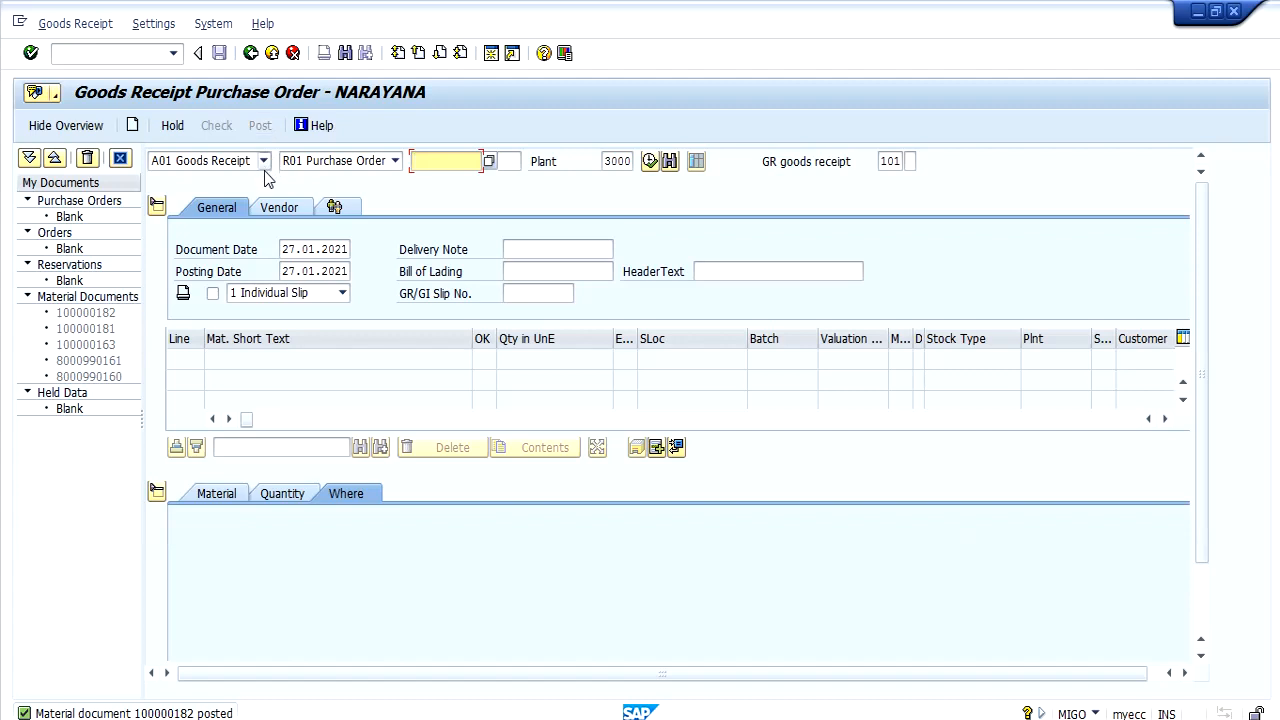
# - Display the posted material document and list its accounting documents
pyautogui.click(264, 161)
pyautogui.click(232, 229)
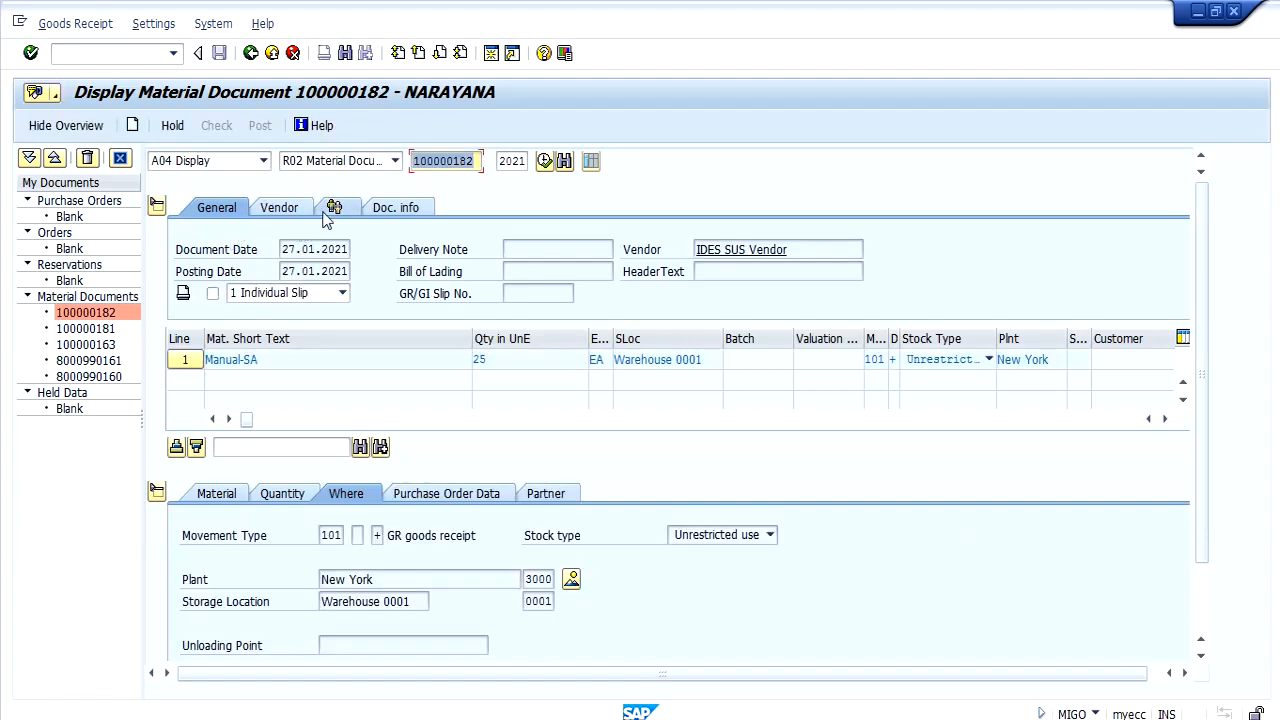
pyautogui.click(390, 208)
pyautogui.click(707, 257)
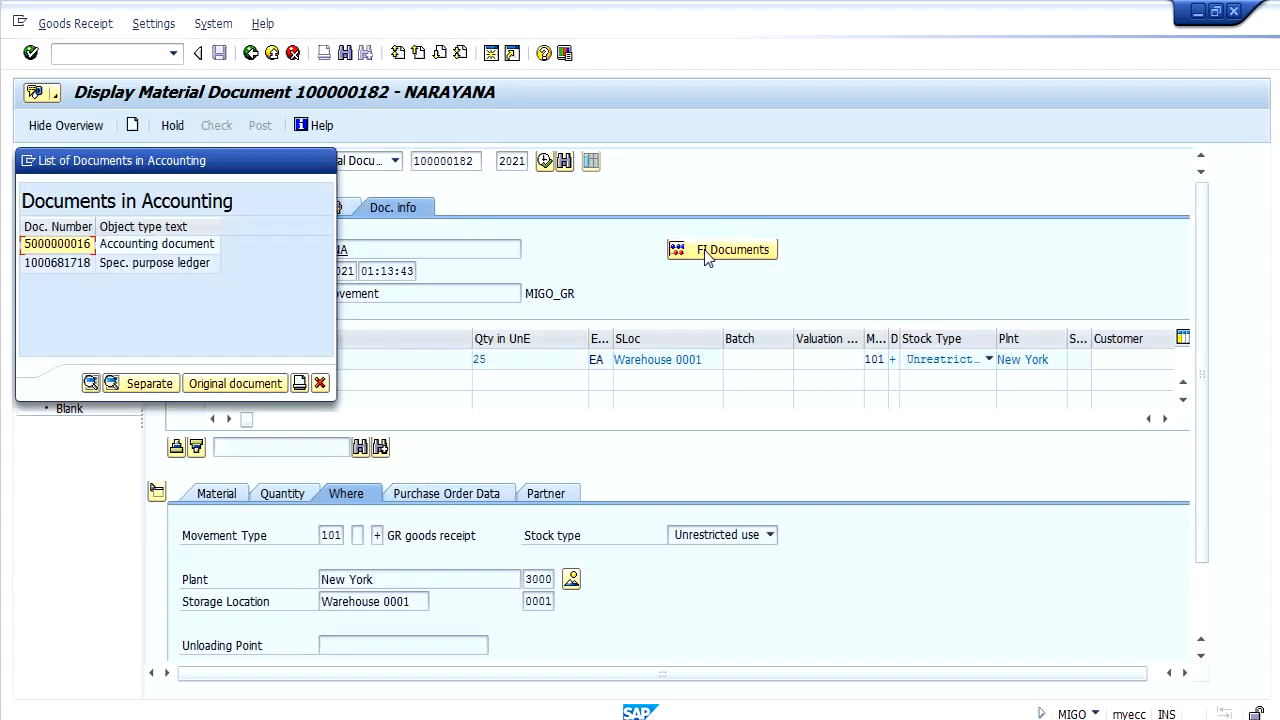
# - Open the goods receipt's accounting document, widen the Trans. column to check the transaction keys, and return to the material document
pyautogui.click(138, 253)
pyautogui.doubleClick(138, 253)
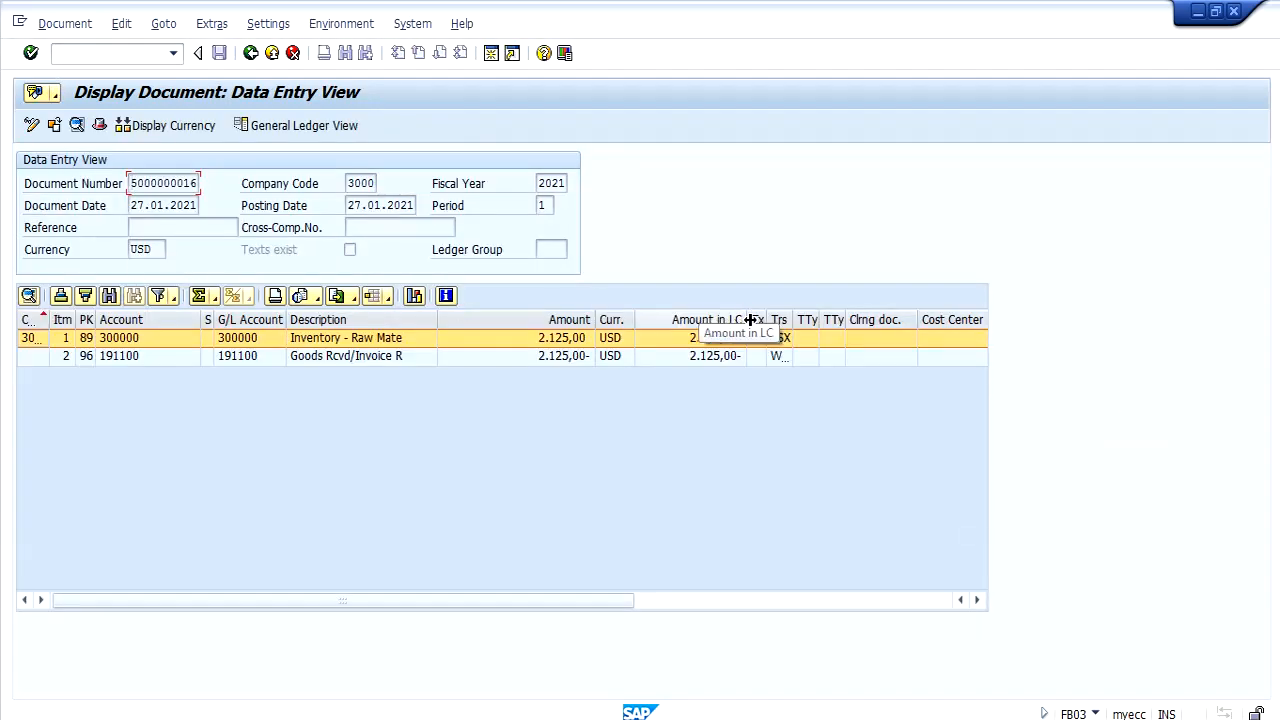
pyautogui.moveTo(793, 320); pyautogui.dragTo(803, 321)
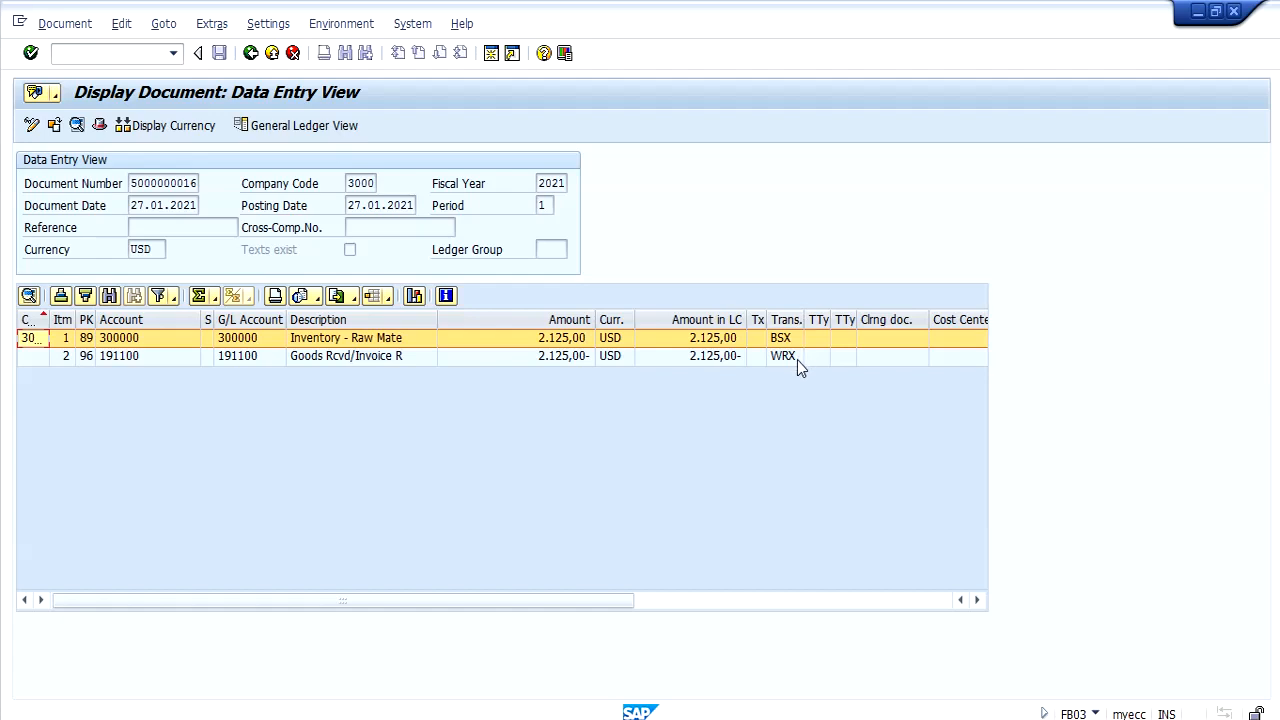
pyautogui.click(786, 364)
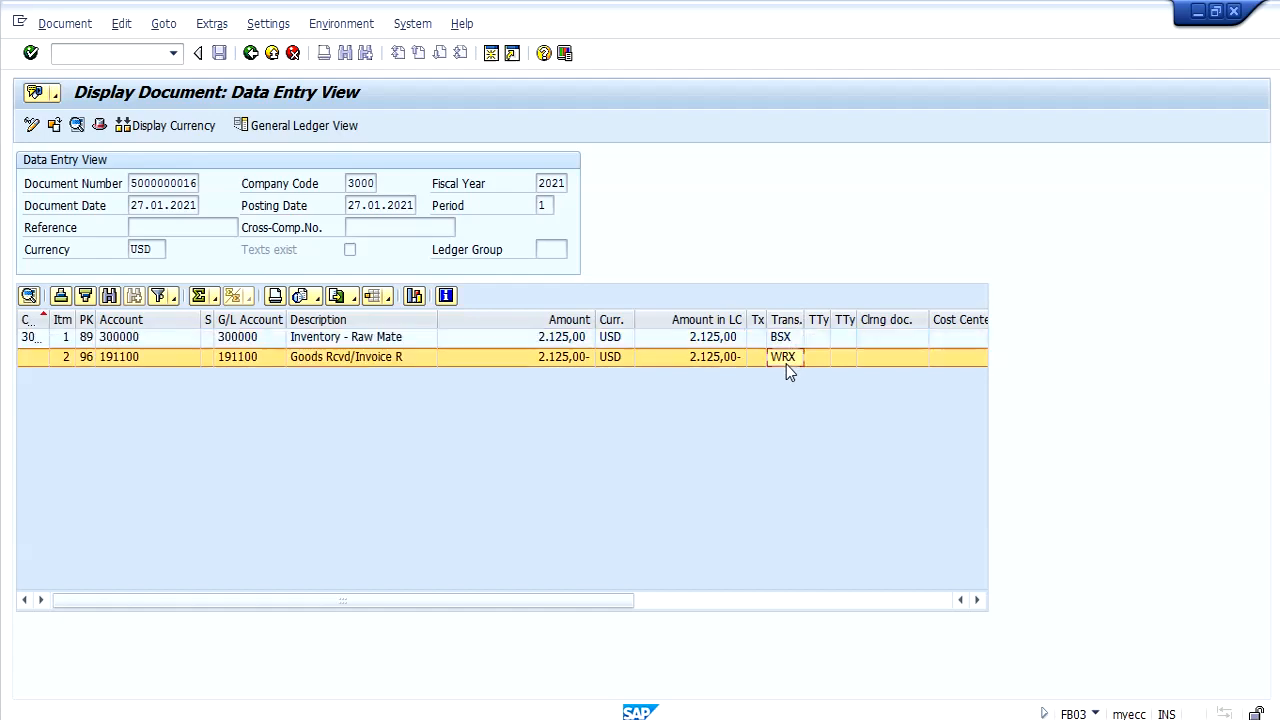
pyautogui.click(249, 53)
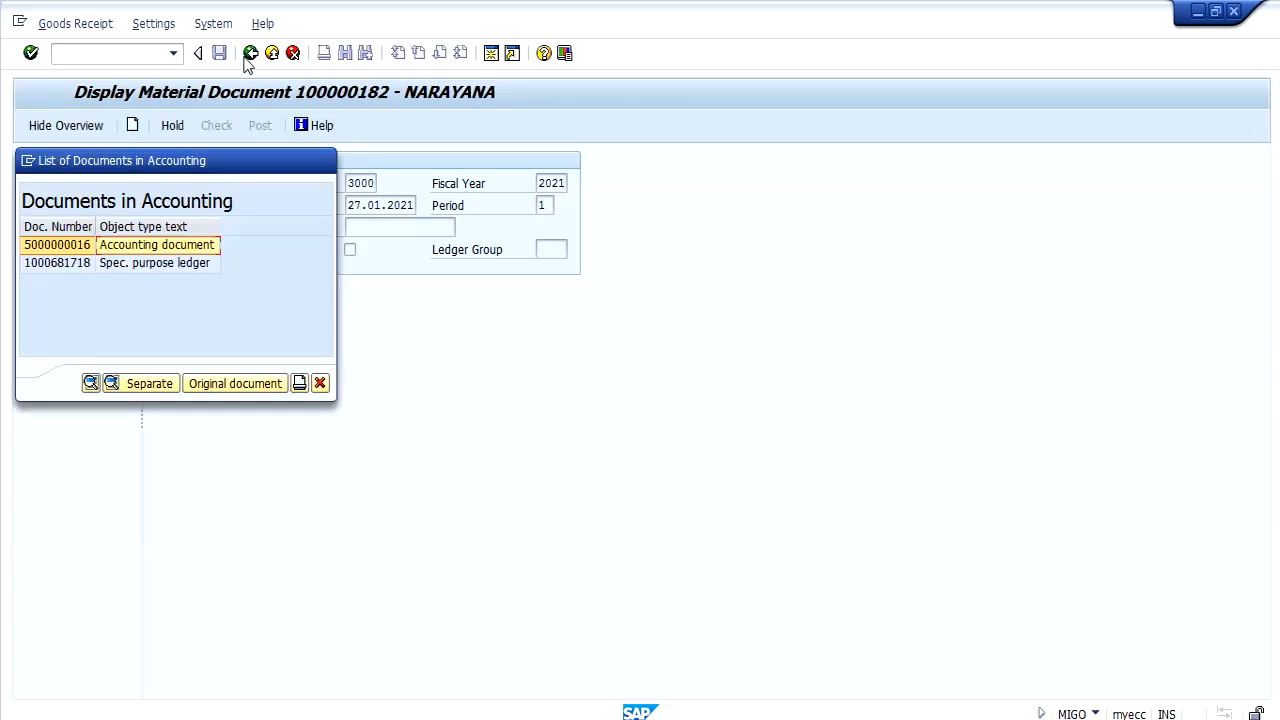
pyautogui.click(320, 384)
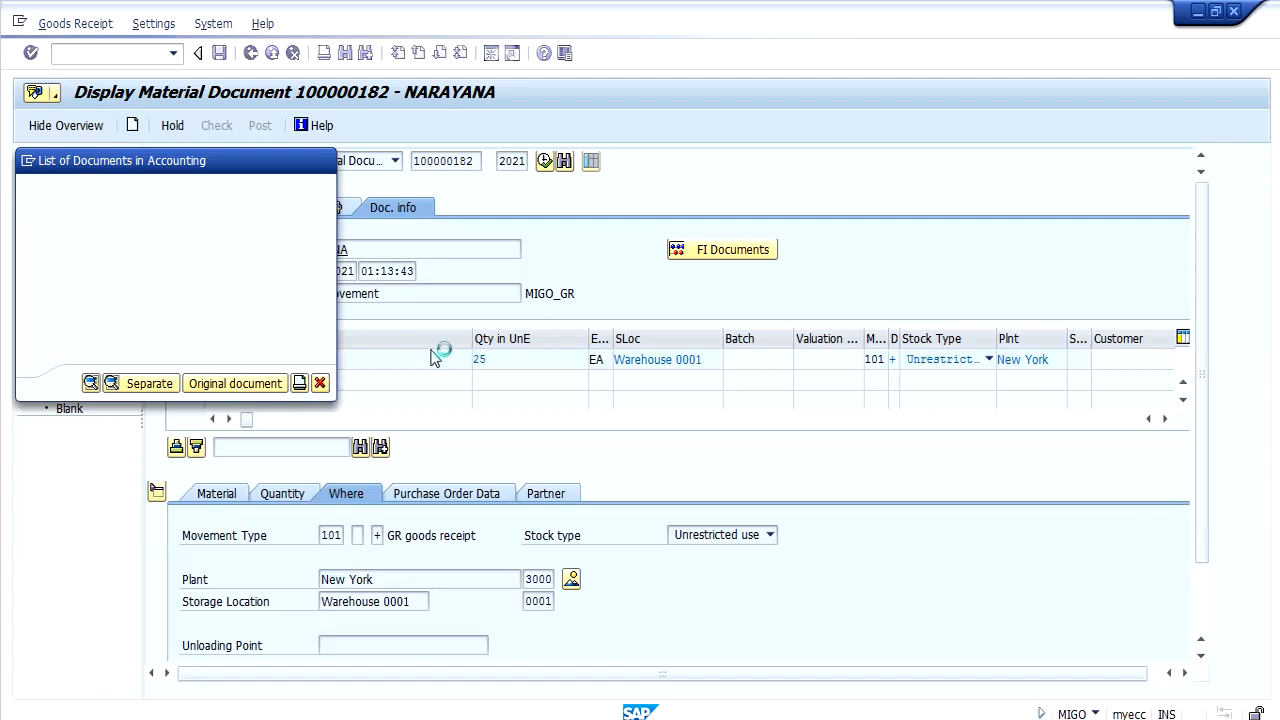
# - Copy the purchase order number from the material document's purchase order data and open transaction MIRO
pyautogui.click(466, 496)
pyautogui.click(383, 535)
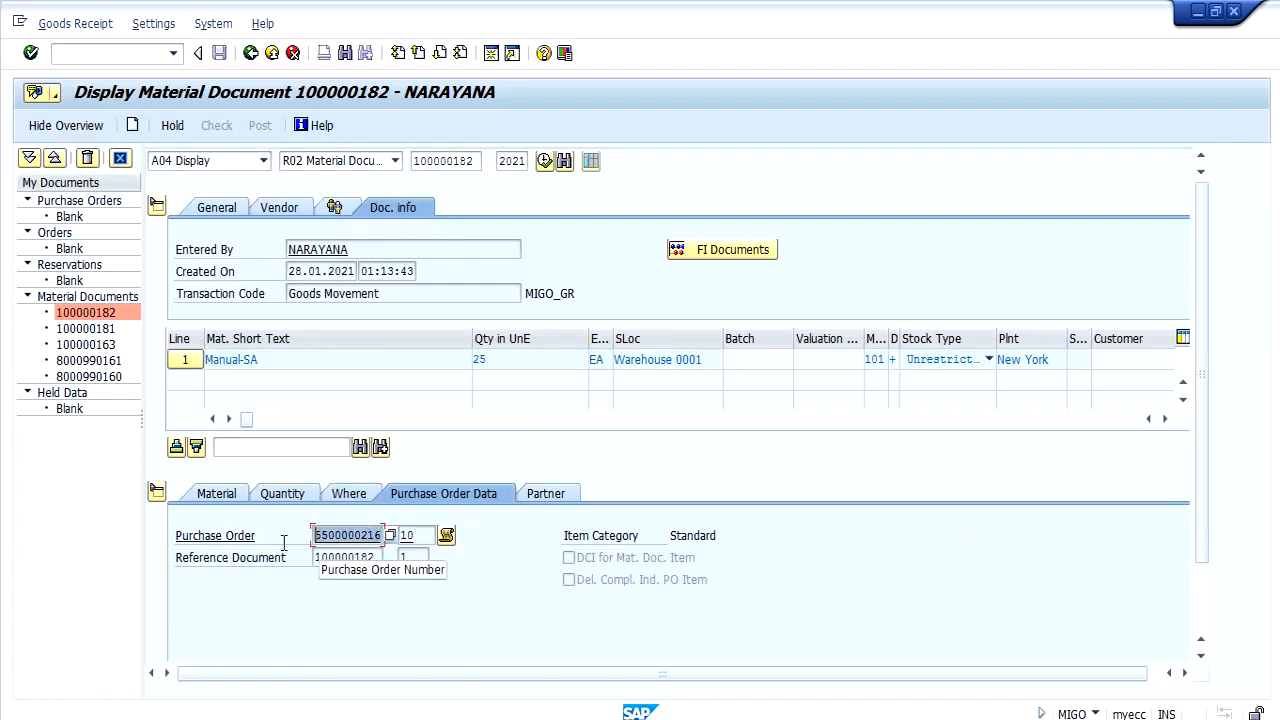
pyautogui.click(131, 55)
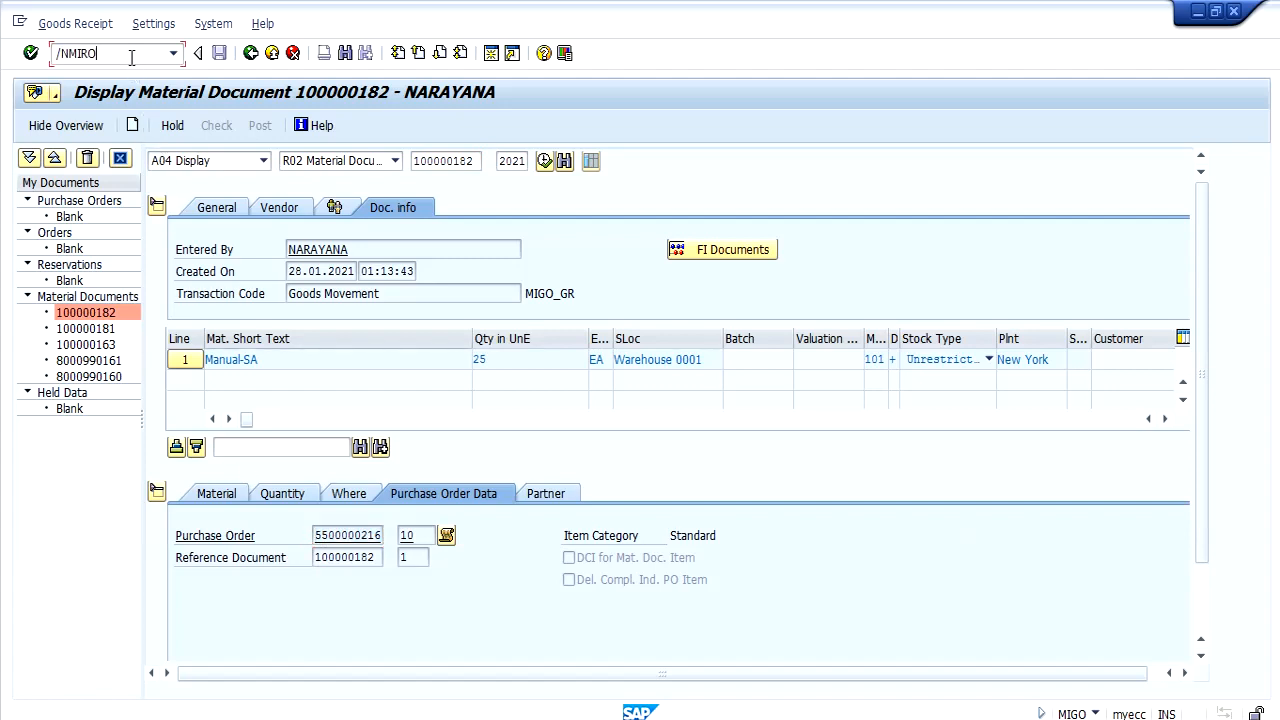
pyautogui.write('/NMIRO')
pyautogui.press('Return')
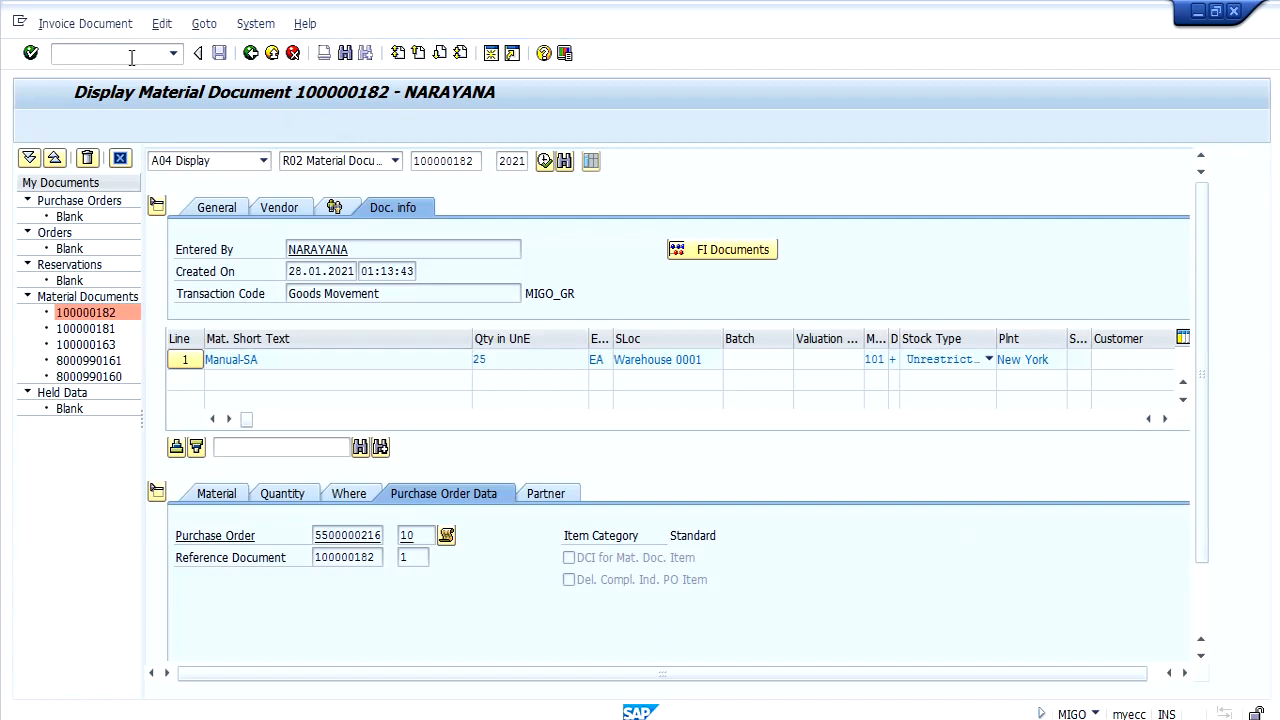
# - Set the invoice date to 27.01.2021 and the reference to TEST
pyautogui.press('Down')
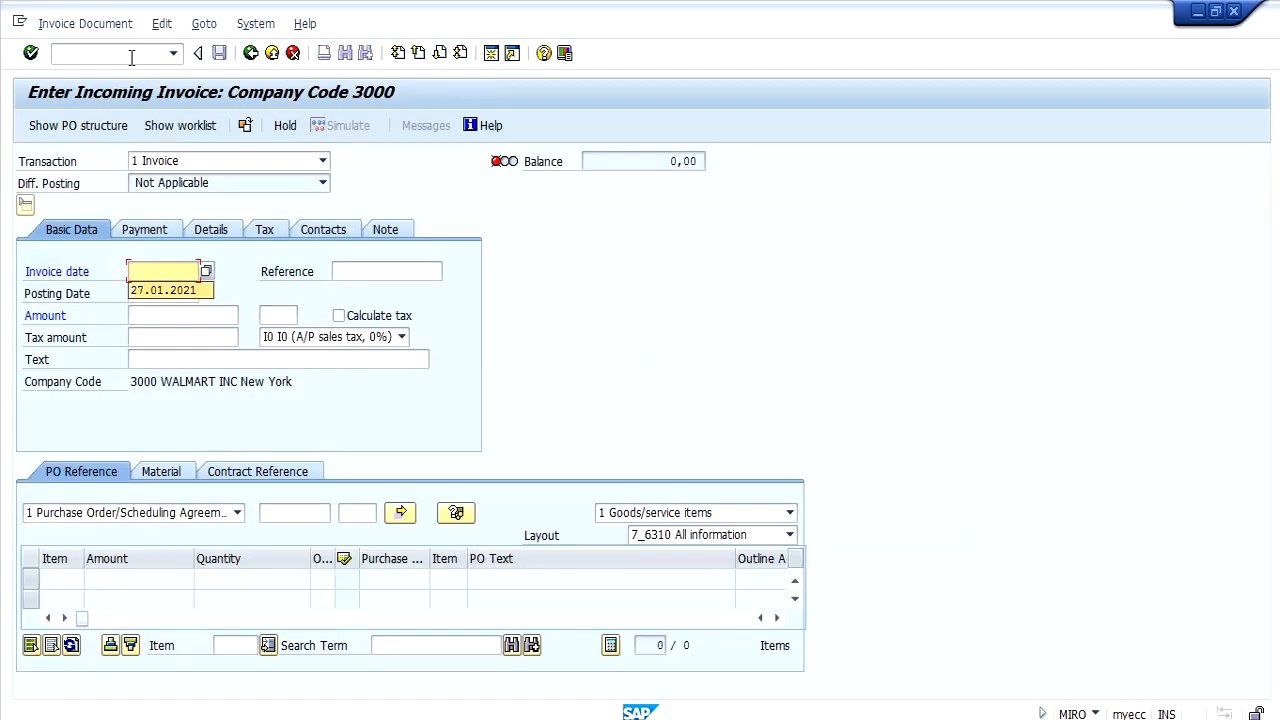
pyautogui.press('Tab')
pyautogui.press('Down')
pyautogui.press('Return')
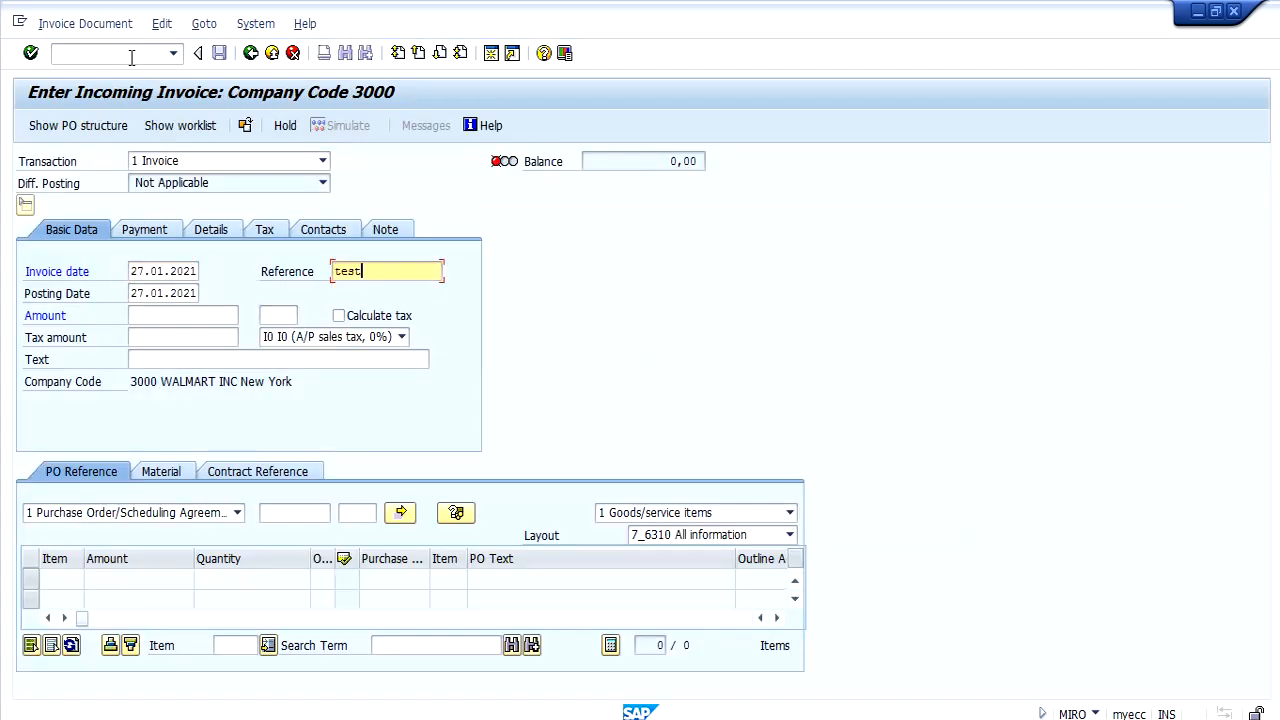
pyautogui.press('Return')
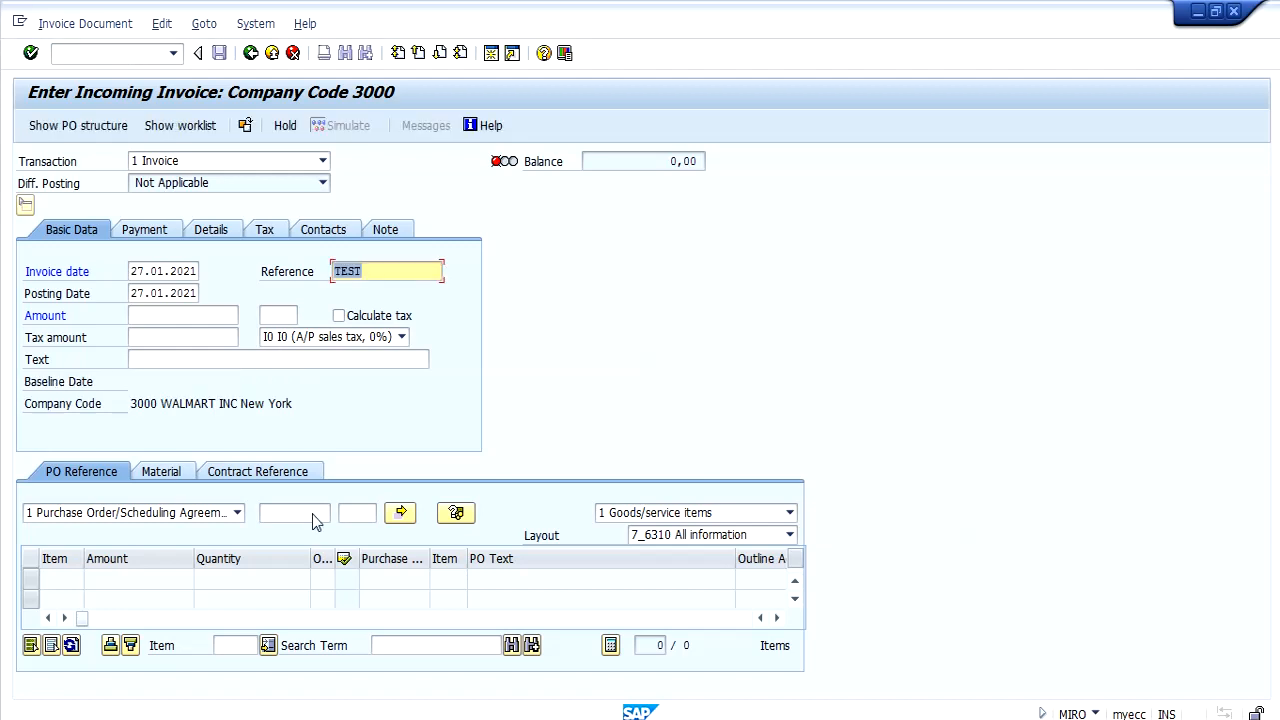
# - Load the scheduling agreement's items into the invoice using the copied agreement number
pyautogui.click(310, 512)
pyautogui.hotkey('ctrl', 'v')
pyautogui.press('Return')
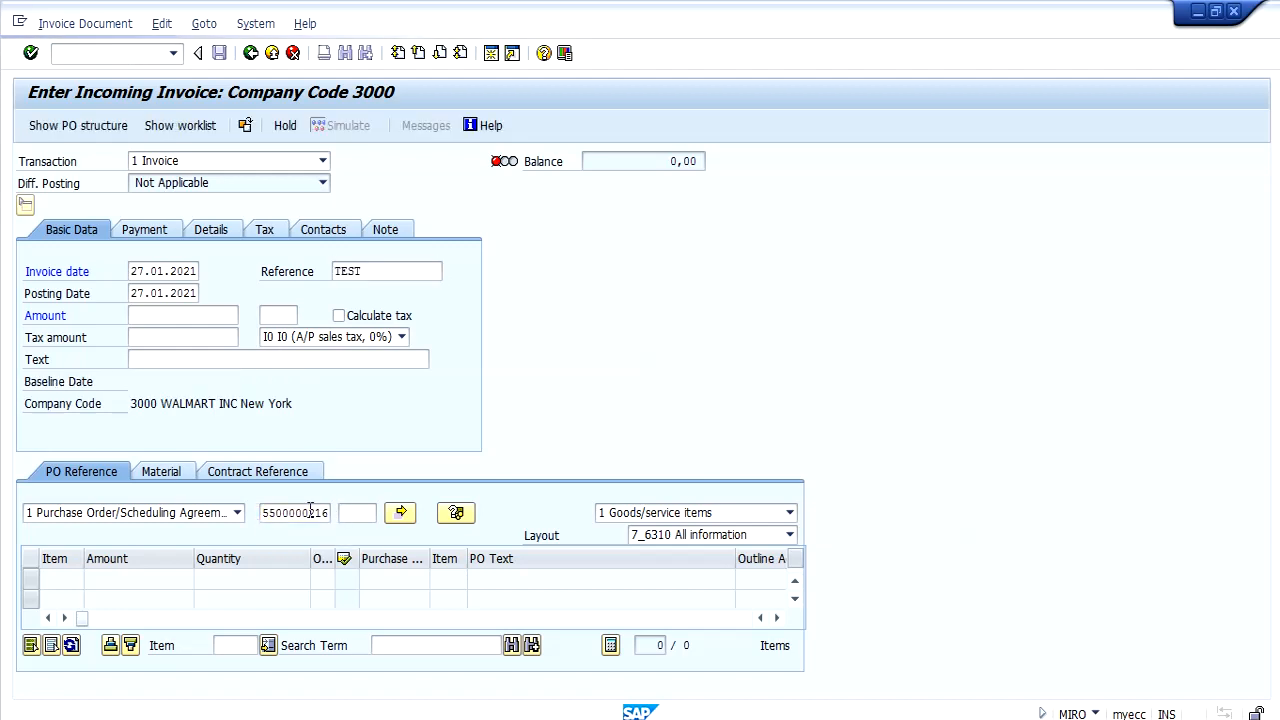
# - Enter the invoice balance, 2.125, as the invoice amount
pyautogui.moveTo(674, 161); pyautogui.dragTo(632, 161)
pyautogui.click(677, 162)
pyautogui.click(632, 161)
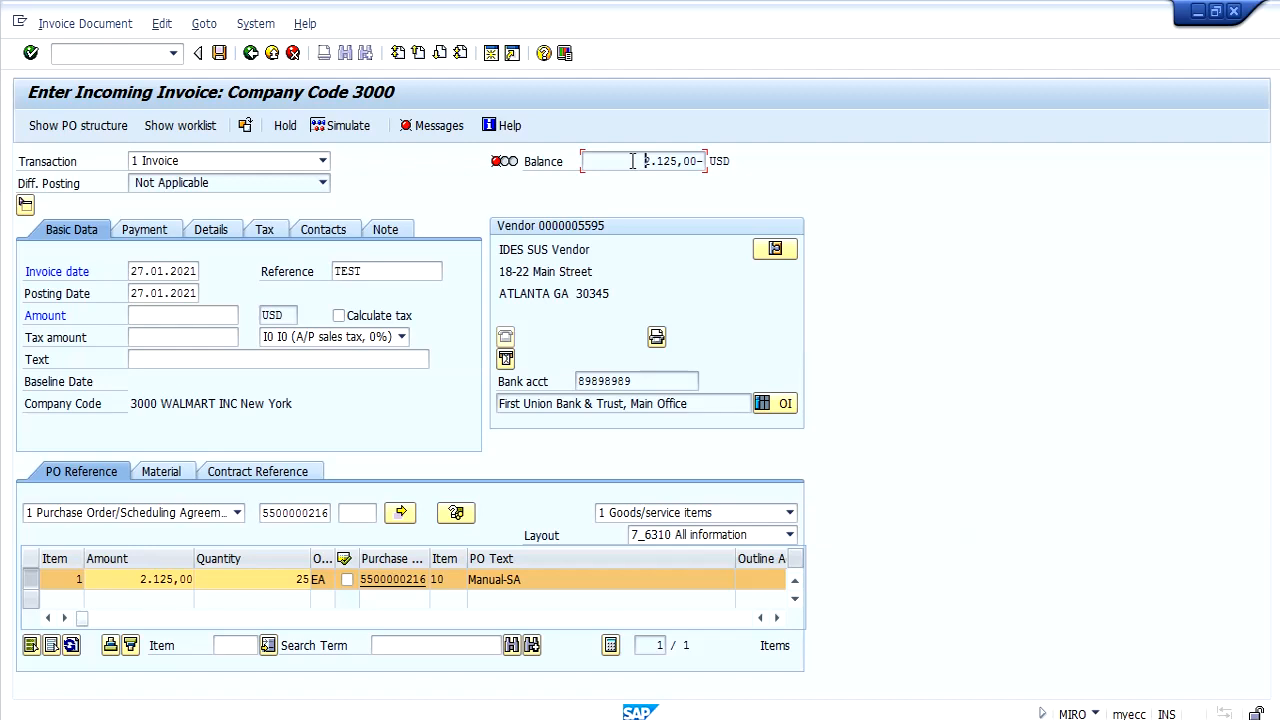
pyautogui.click(163, 315)
pyautogui.write('2.125')
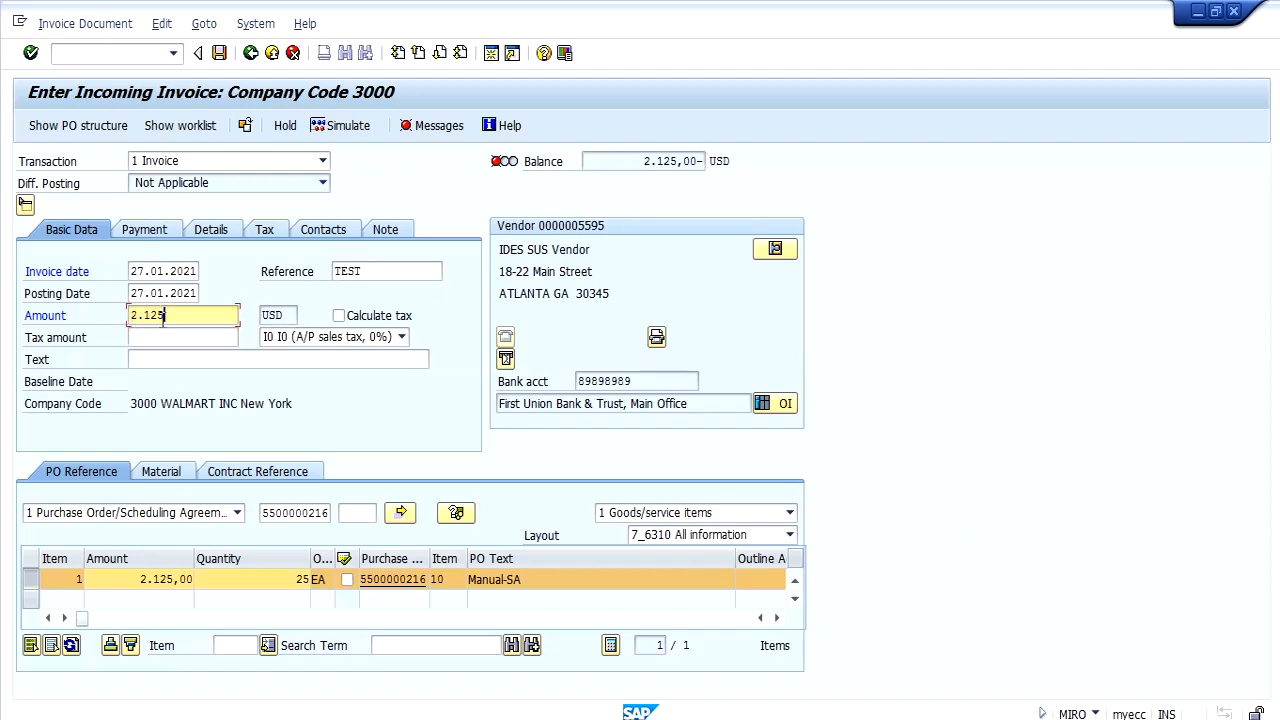
pyautogui.press('Return')
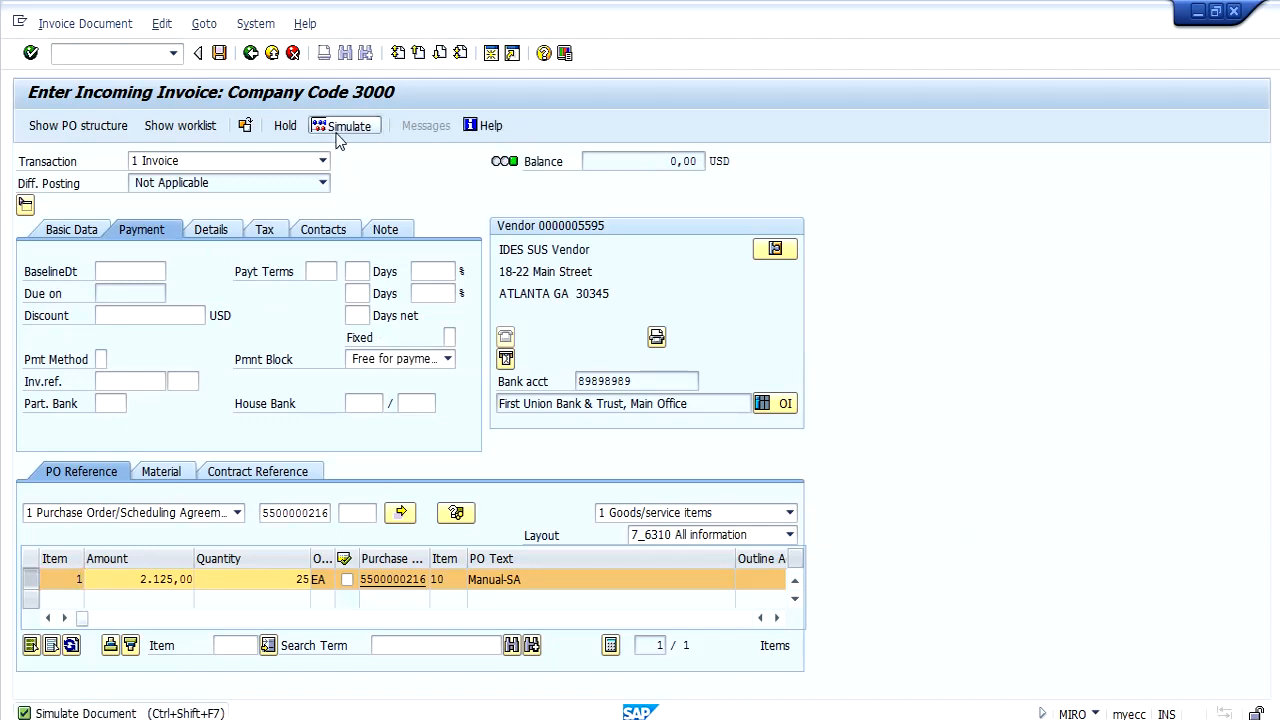
# - Simulate the invoice, set its payment baseline date to 27.01.2021, and post it
pyautogui.click(341, 125)
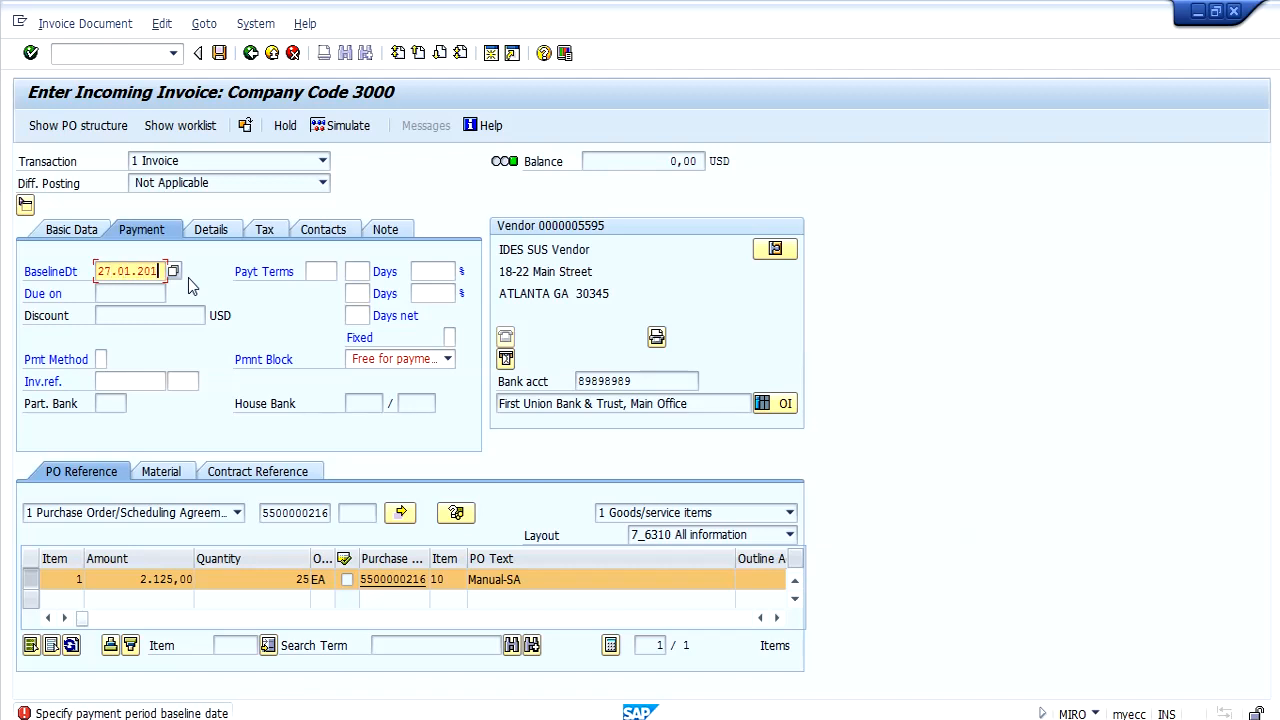
pyautogui.press('Return')
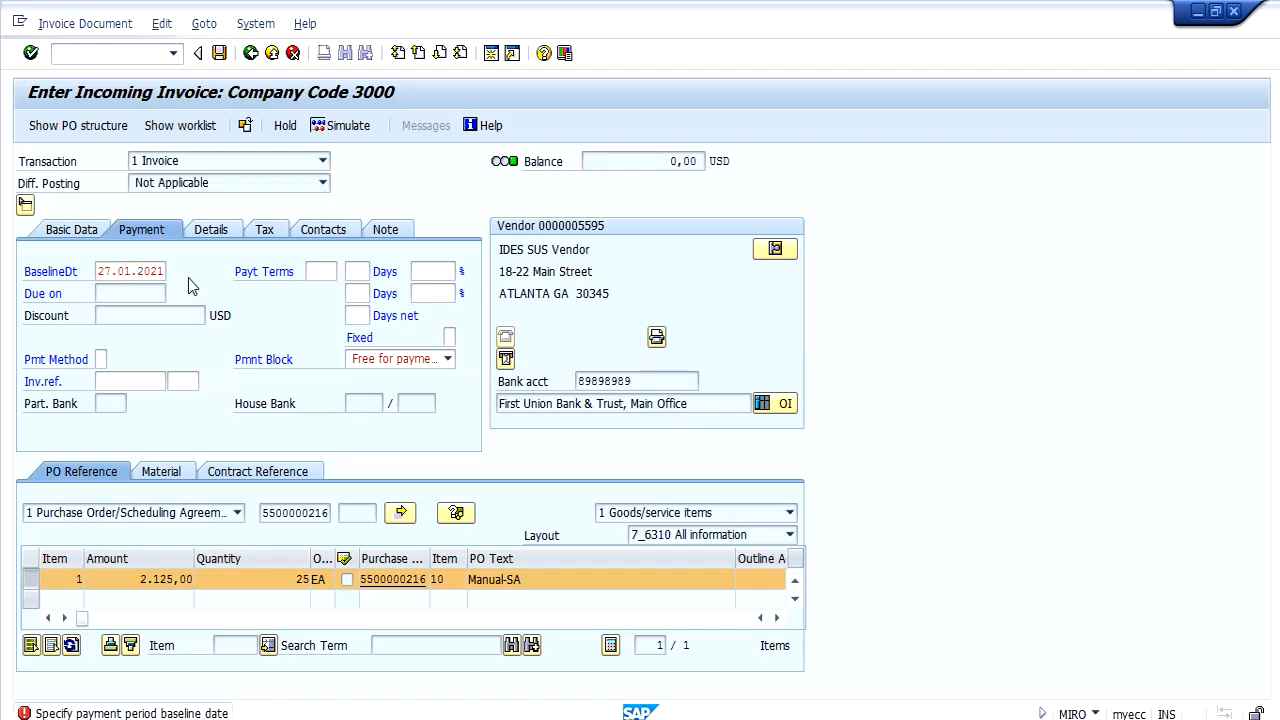
pyautogui.click(778, 711)
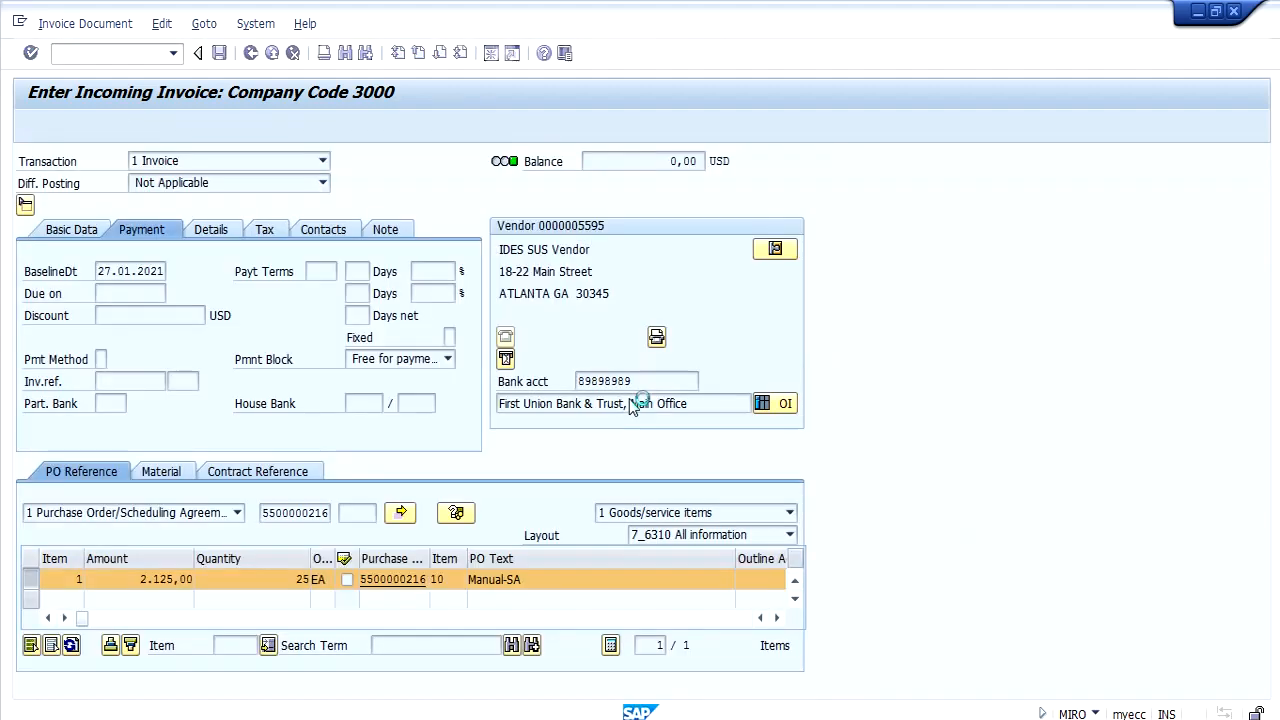
# - Display the posted invoice document and open its accounting document from the follow-on documents
pyautogui.click(45, 23)
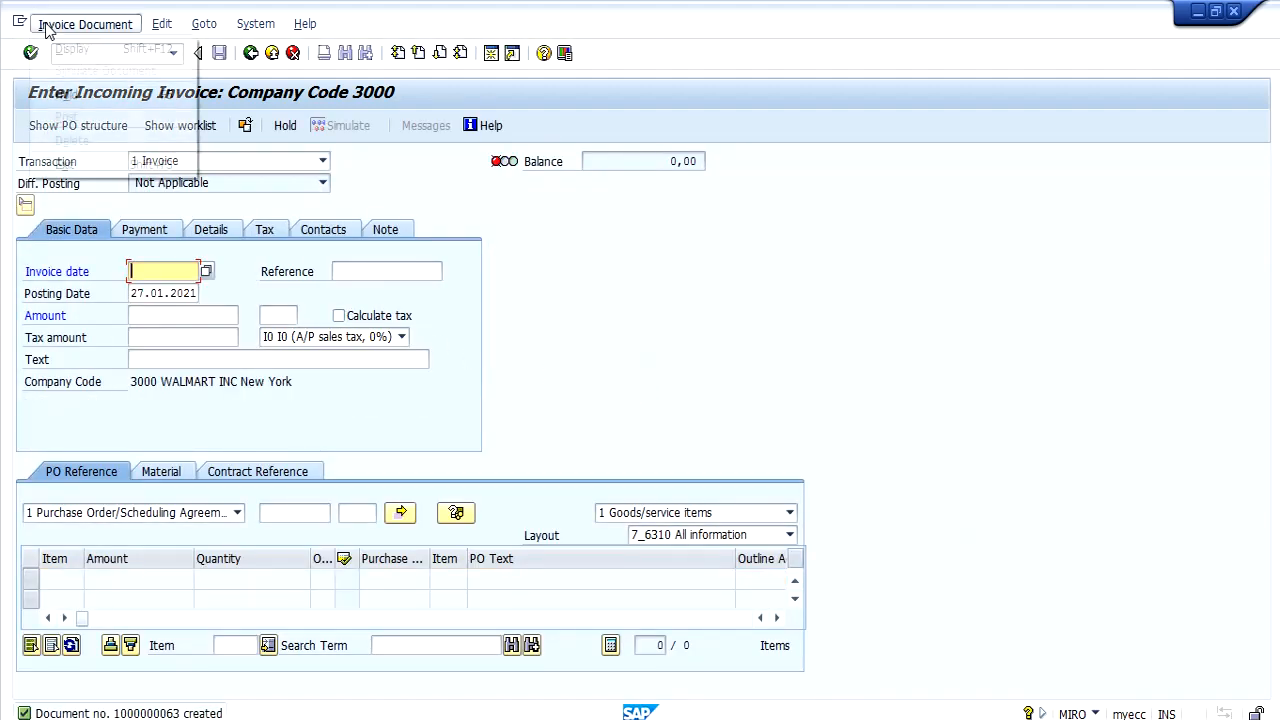
pyautogui.click(64, 50)
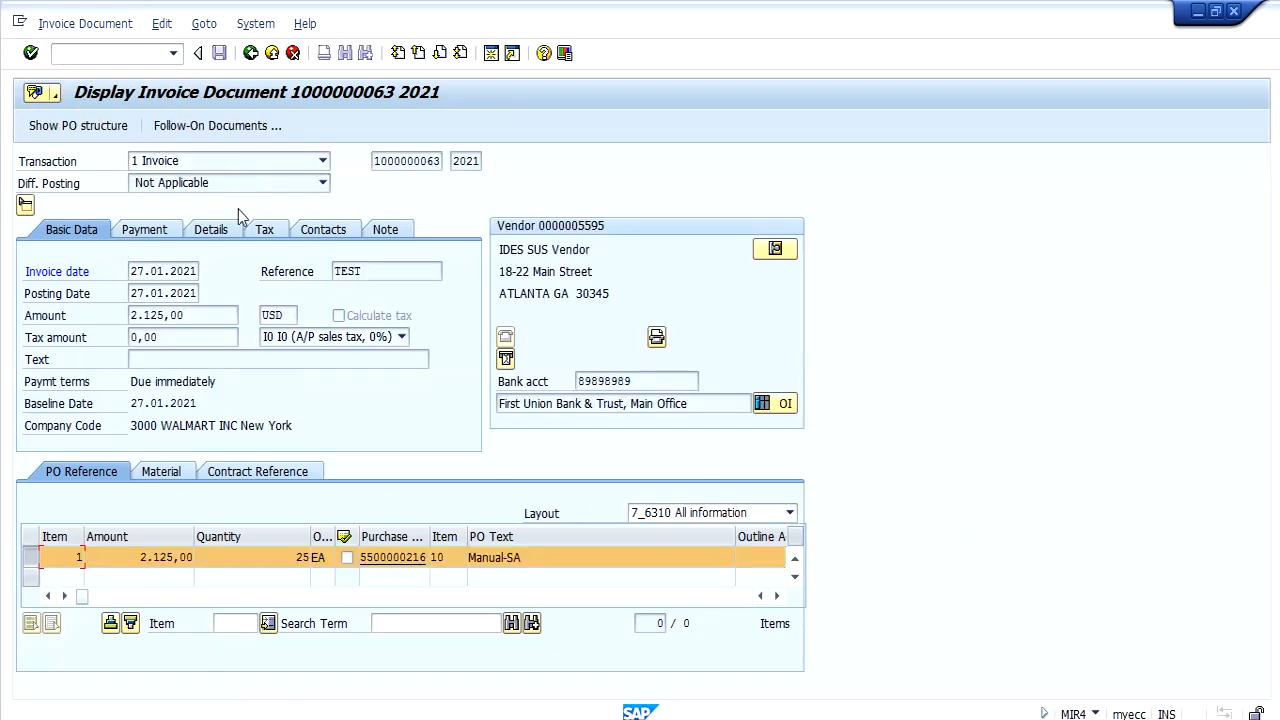
pyautogui.click(250, 127)
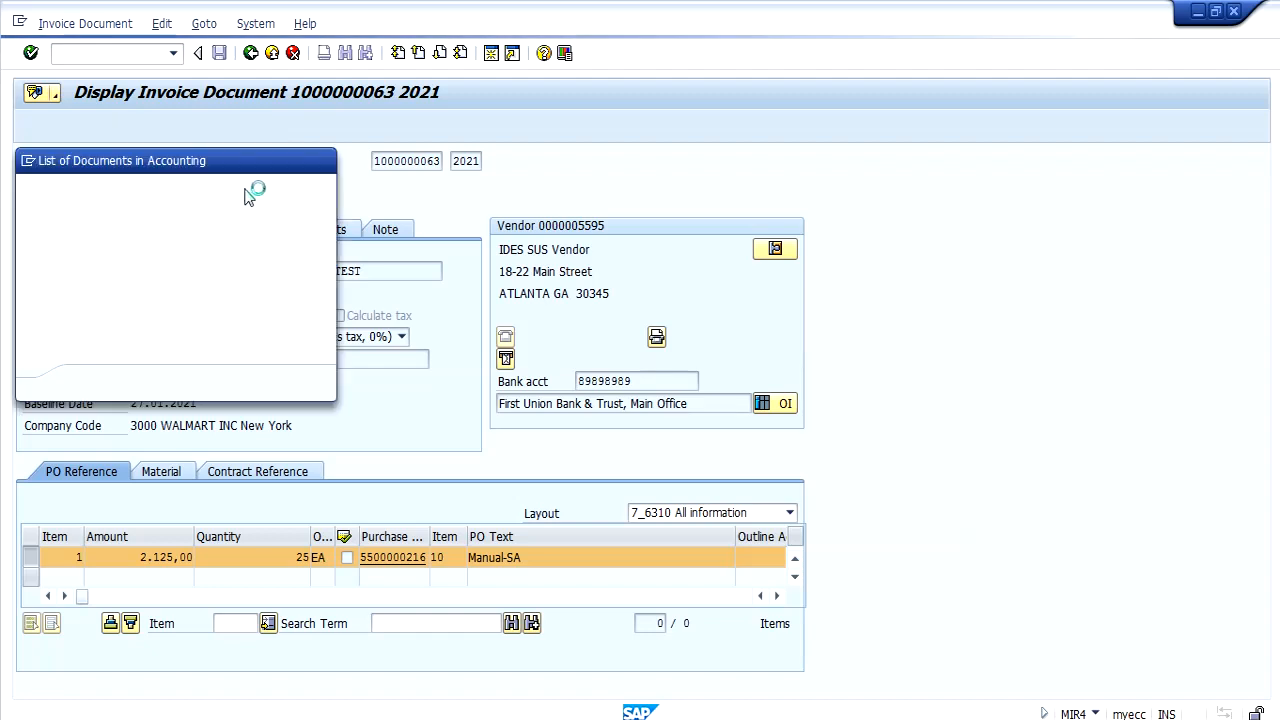
pyautogui.click(187, 249)
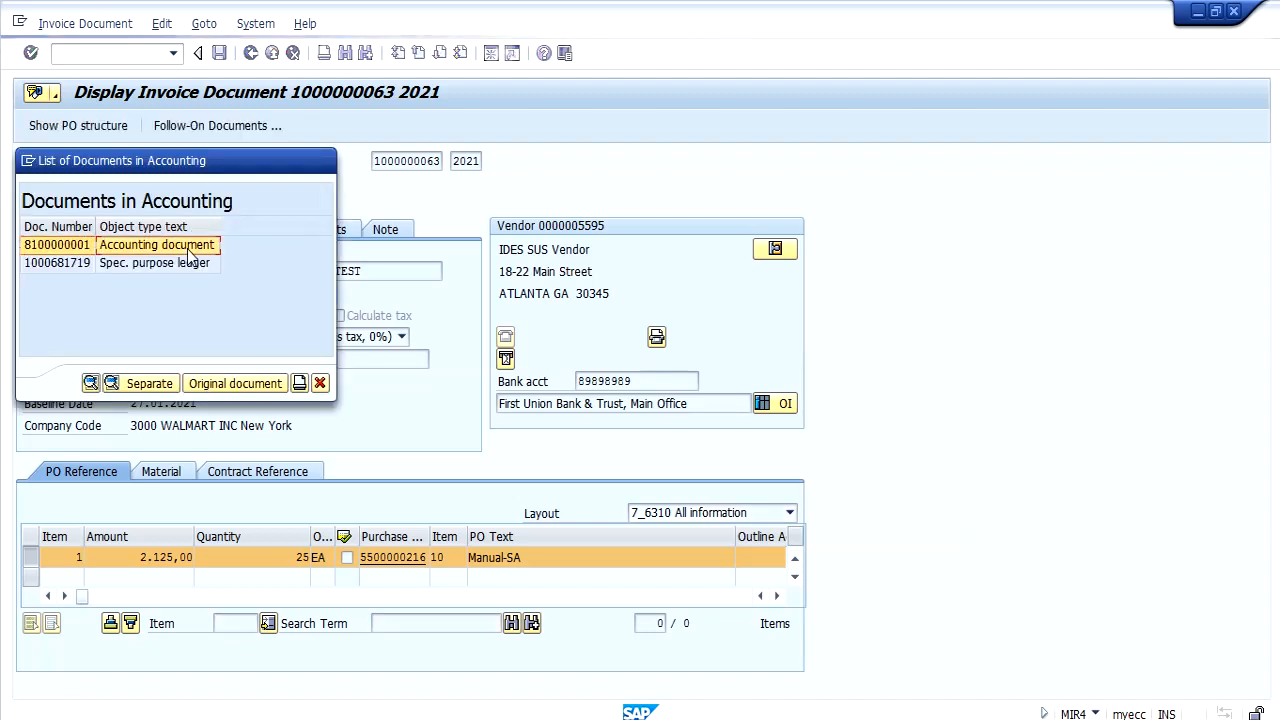
pyautogui.doubleClick(188, 252)
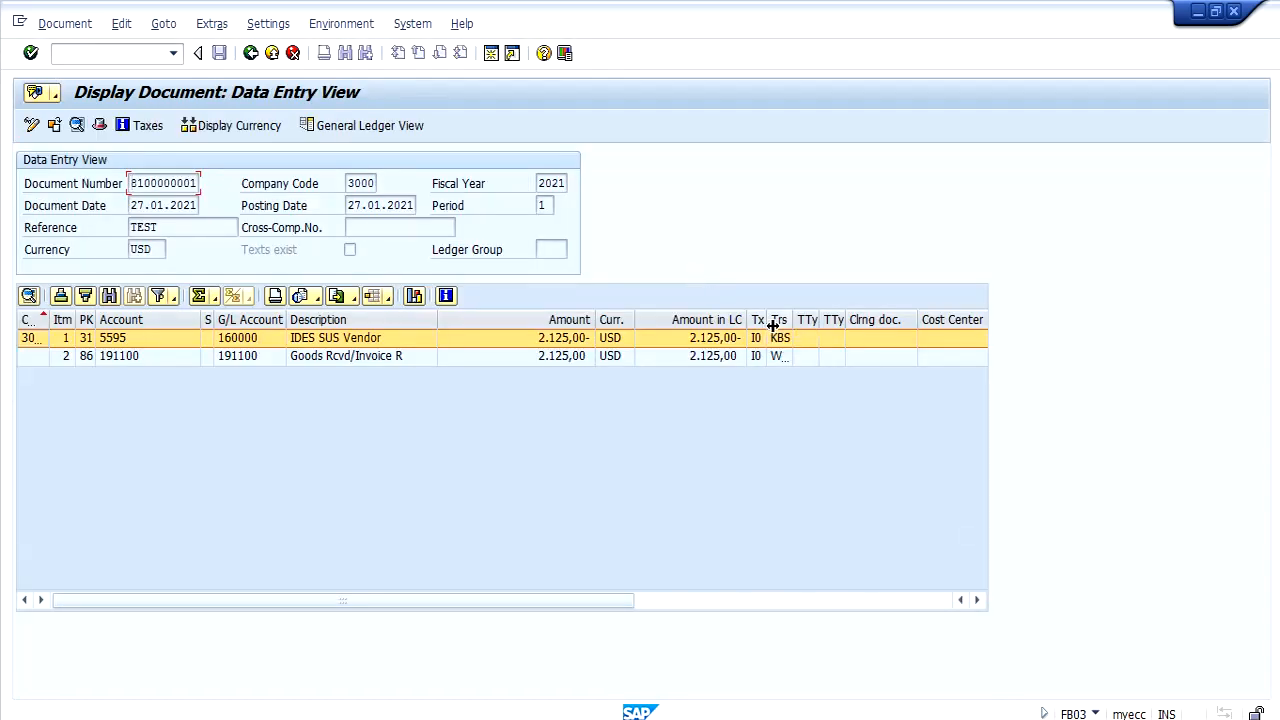
# - Widen the Transaction column in the accounting document to read its keys, return to the invoice and close its accounting document list
pyautogui.moveTo(794, 326); pyautogui.dragTo(828, 324)
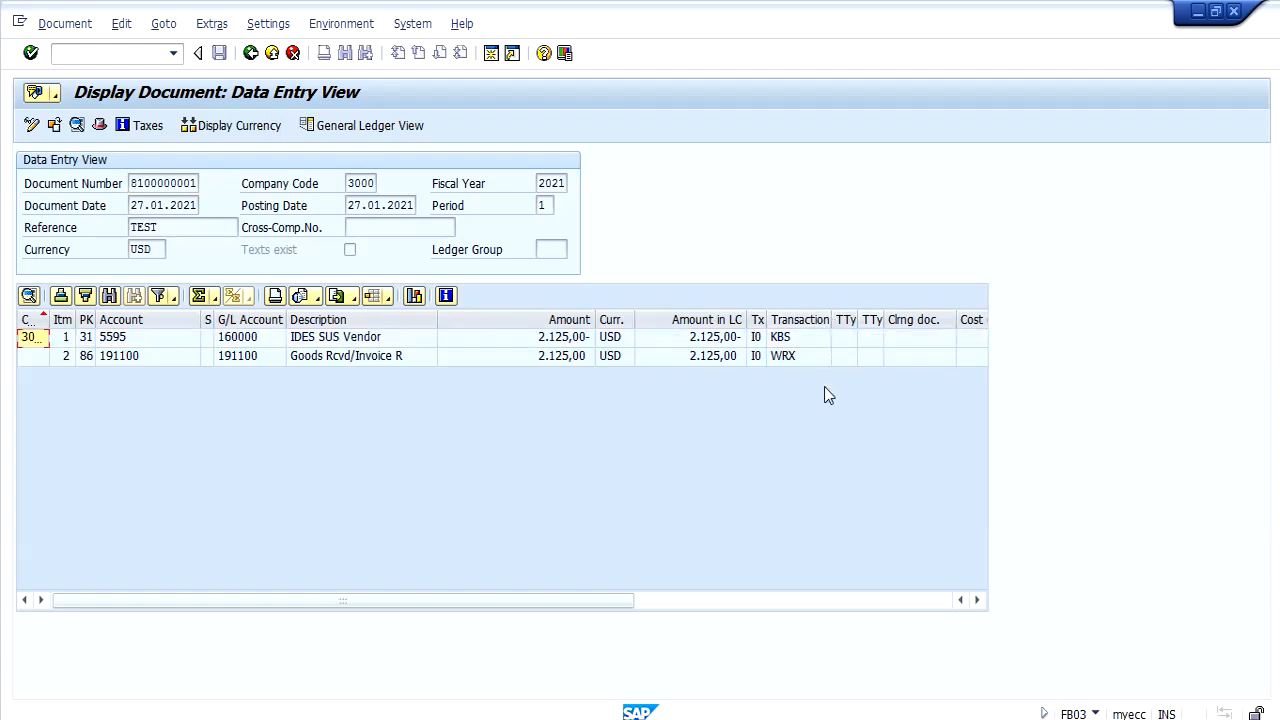
pyautogui.click(250, 53)
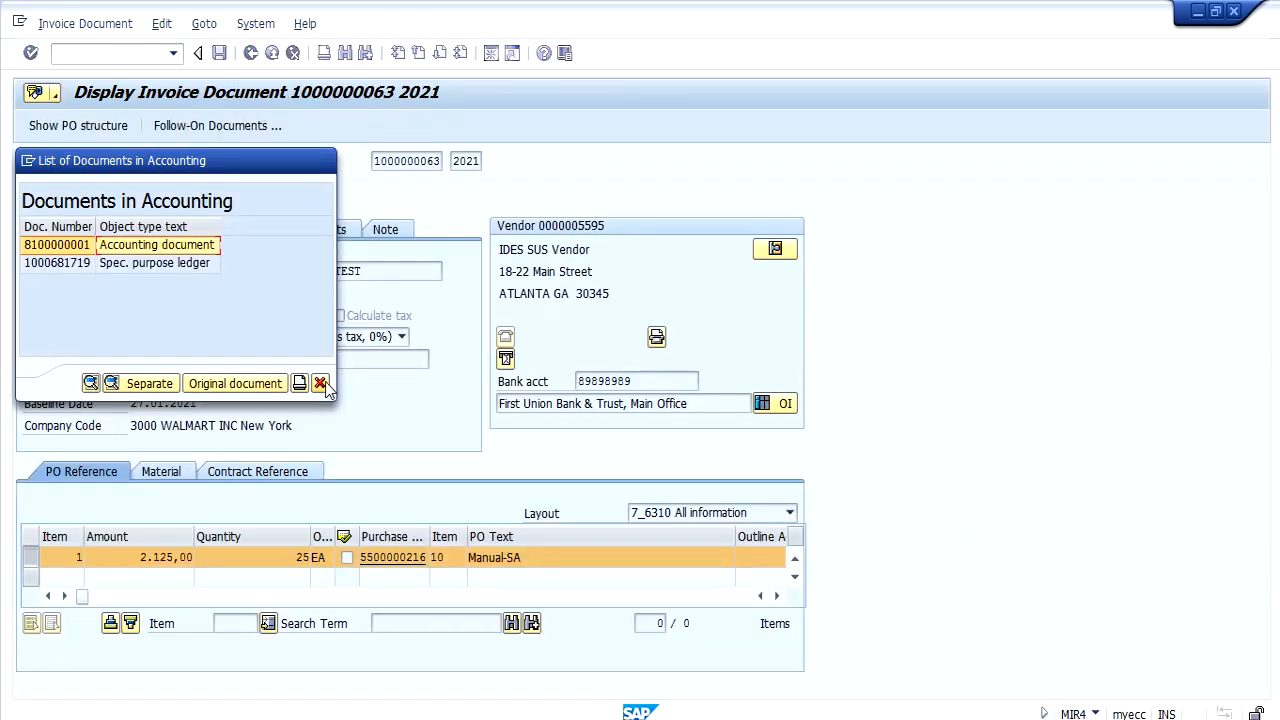
pyautogui.click(320, 384)
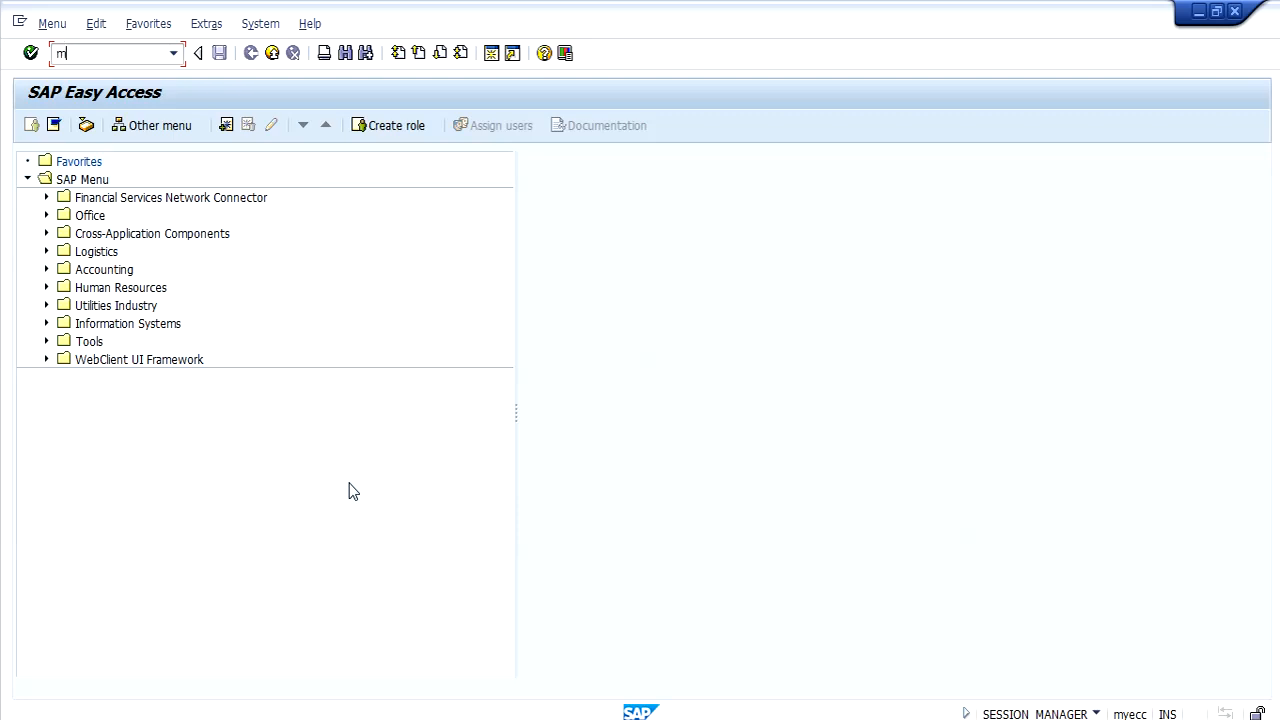
# - Start transaction MM03 and open the view selection for material 70001321
pyautogui.press('Return')
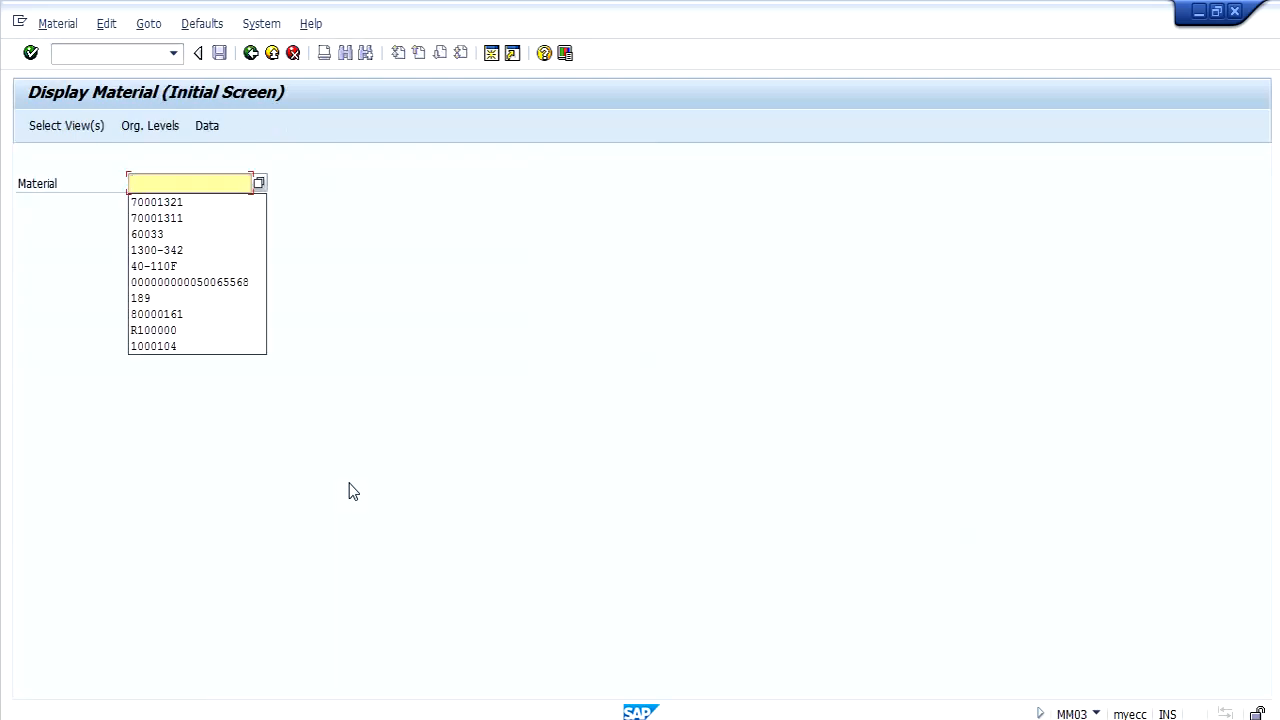
pyautogui.press('Down')
pyautogui.press('Return')
pyautogui.press('Return')
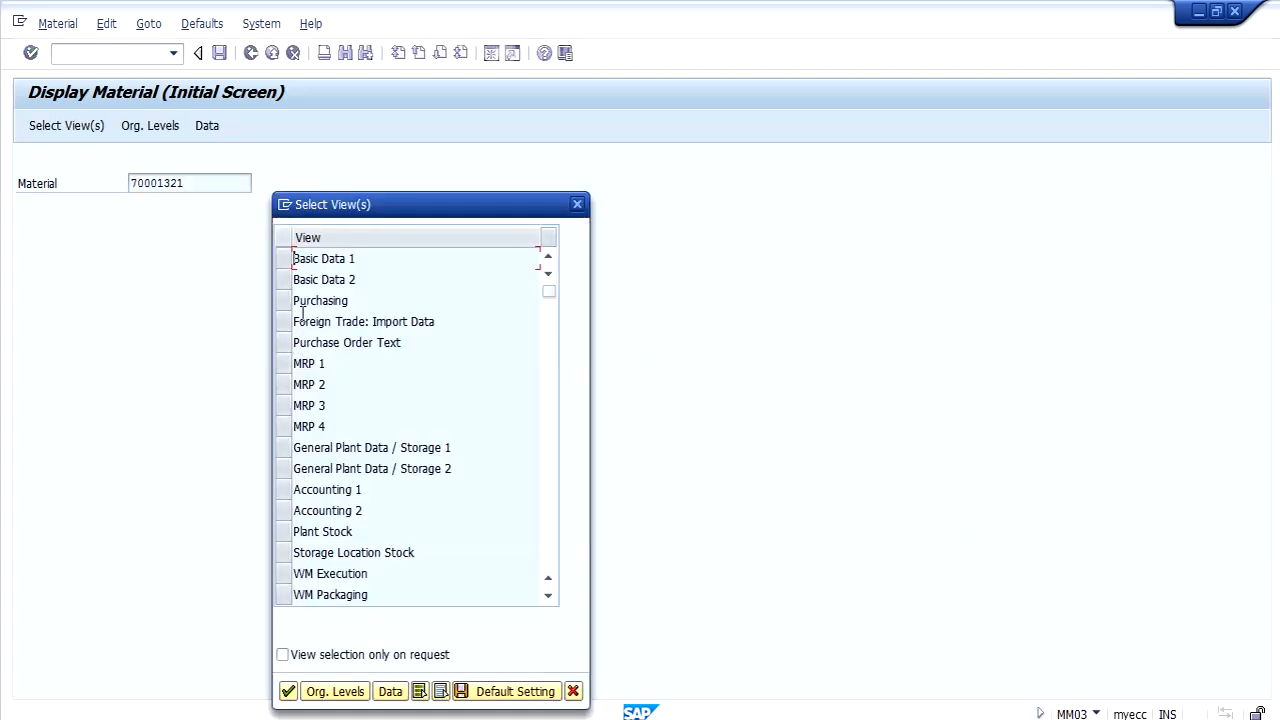
# - Choose the views Basic Data 1, MRP 1 to MRP 4, General Plant Data / Storage 1 and Accounting 1 for display
pyautogui.click(284, 258)
pyautogui.click(284, 363)
pyautogui.click(284, 384)
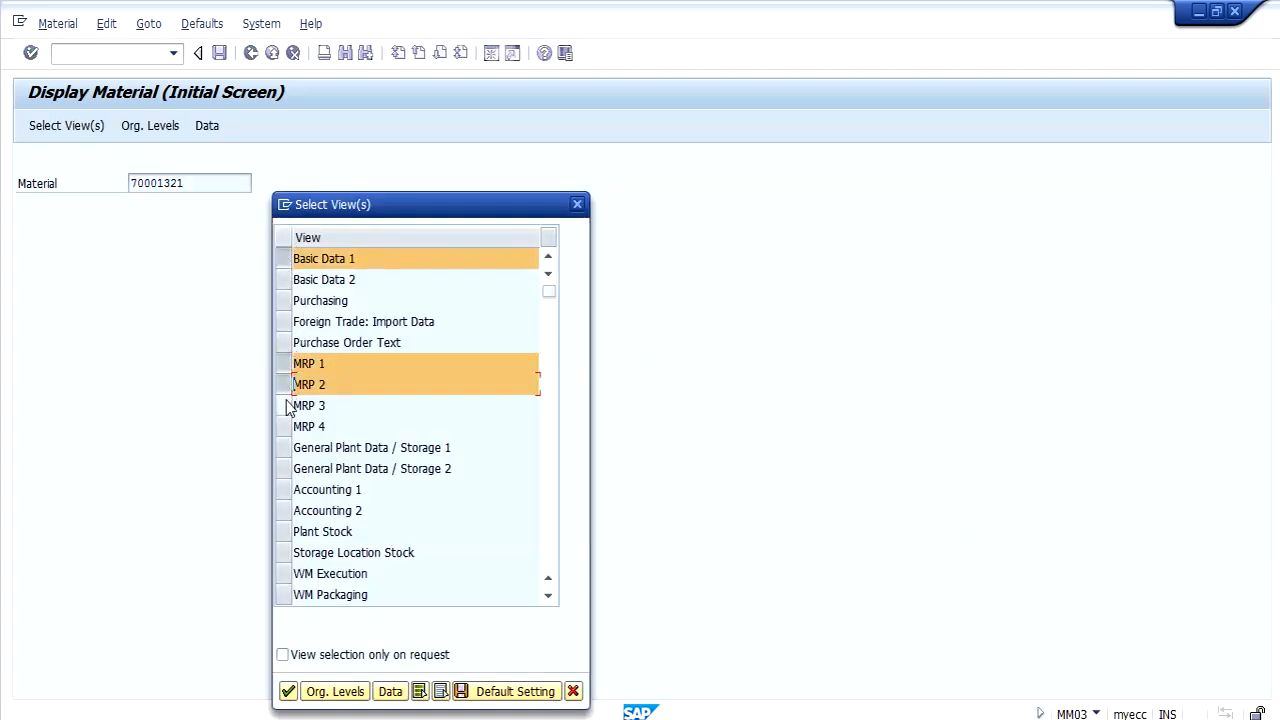
pyautogui.click(285, 405)
pyautogui.click(285, 426)
pyautogui.click(285, 447)
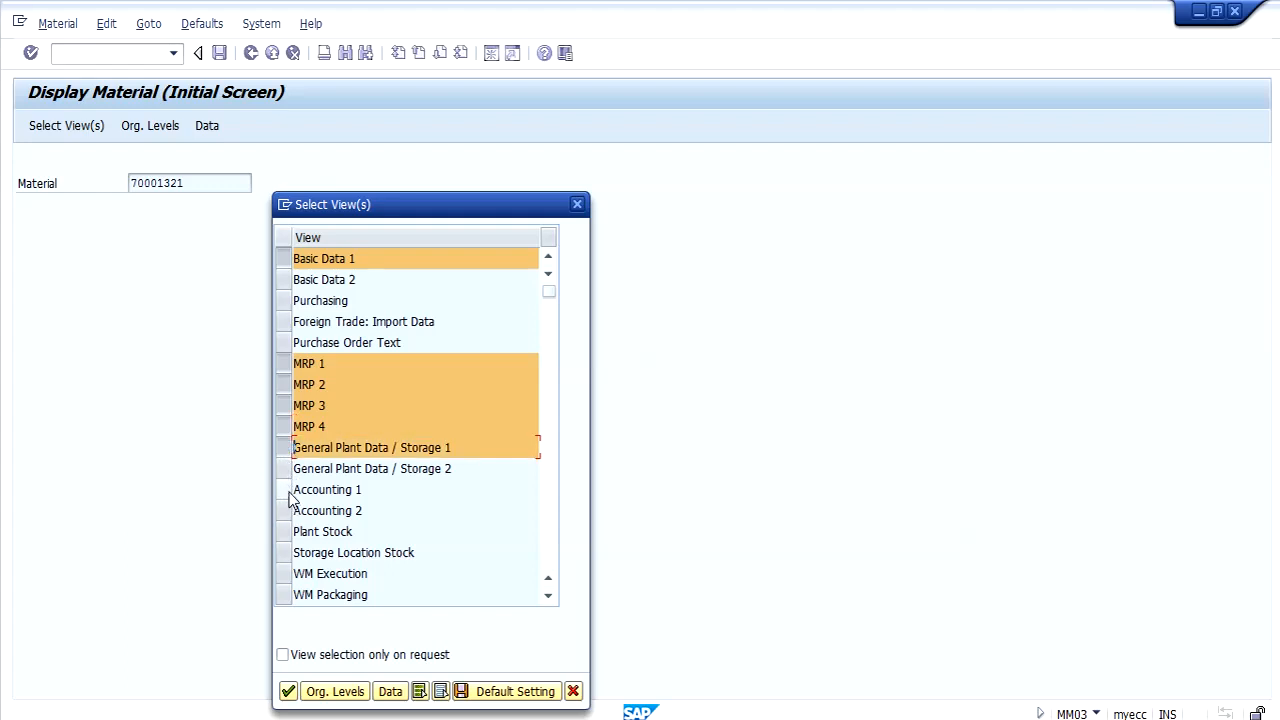
pyautogui.click(285, 490)
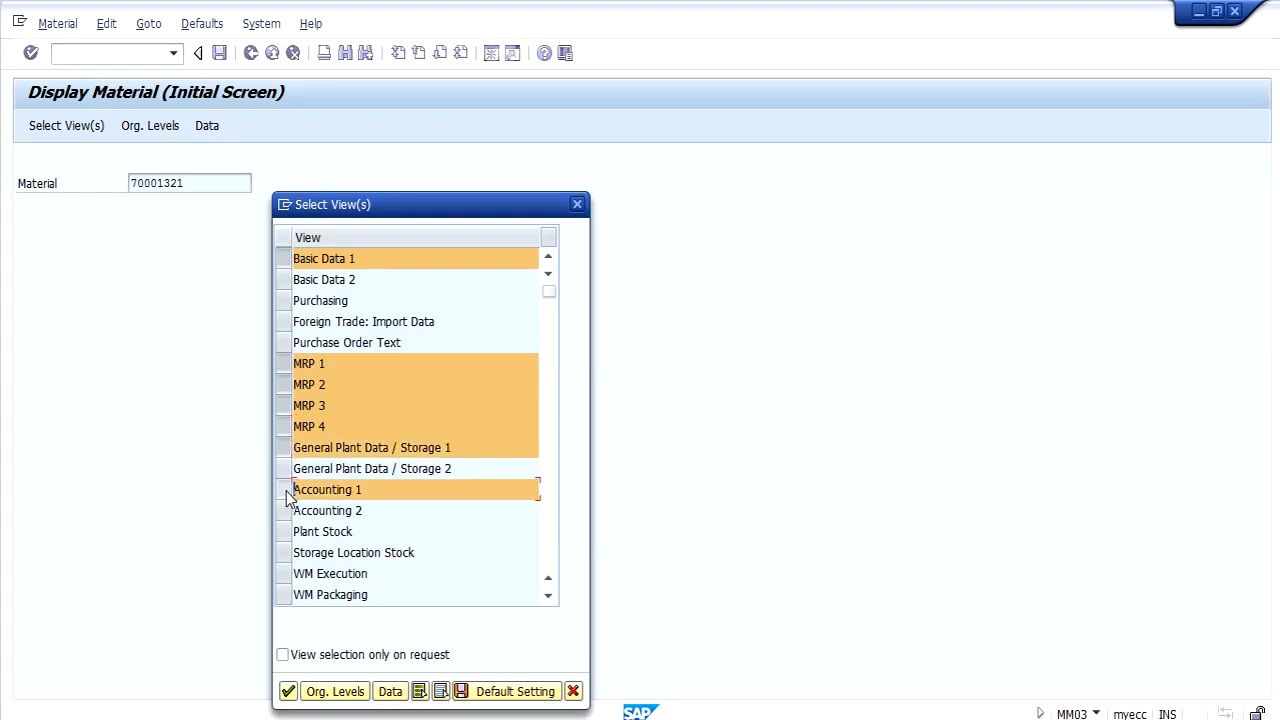
pyautogui.press('Return')
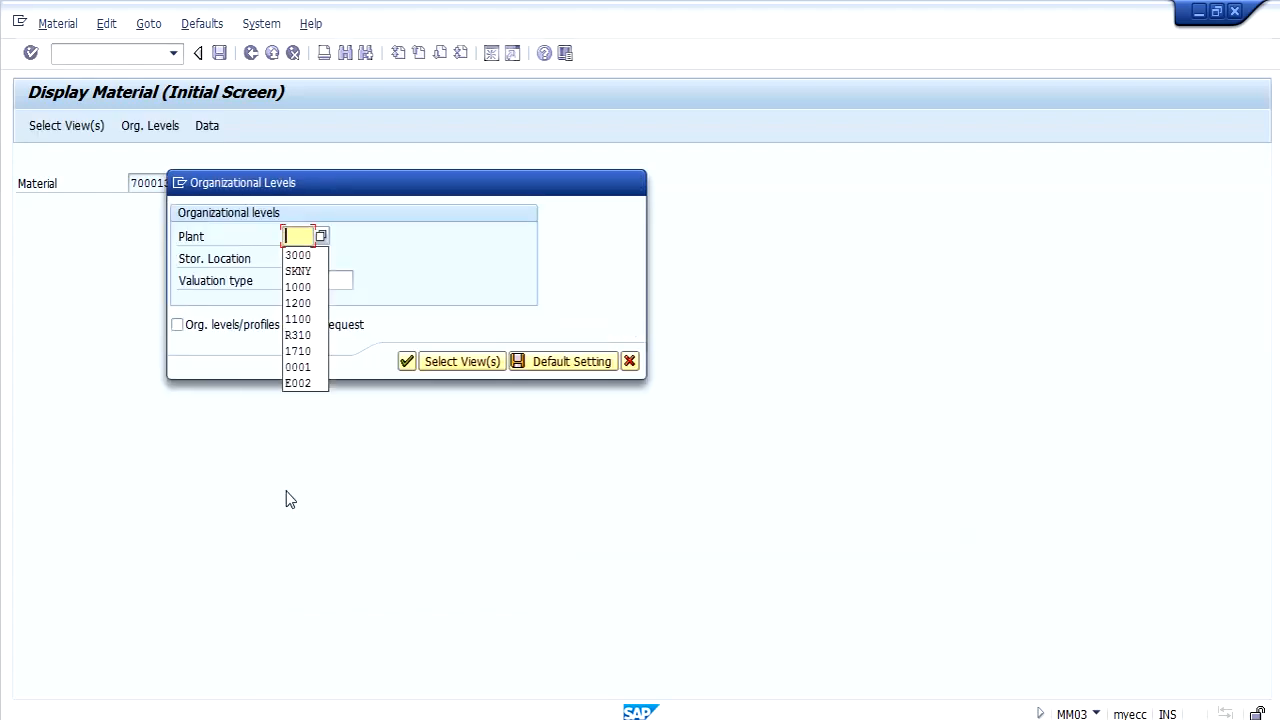
# - Set the organizational levels to plant 3000 and storage location 0001 and display the material
pyautogui.press('Down')
pyautogui.press('Return')
pyautogui.press('Down')
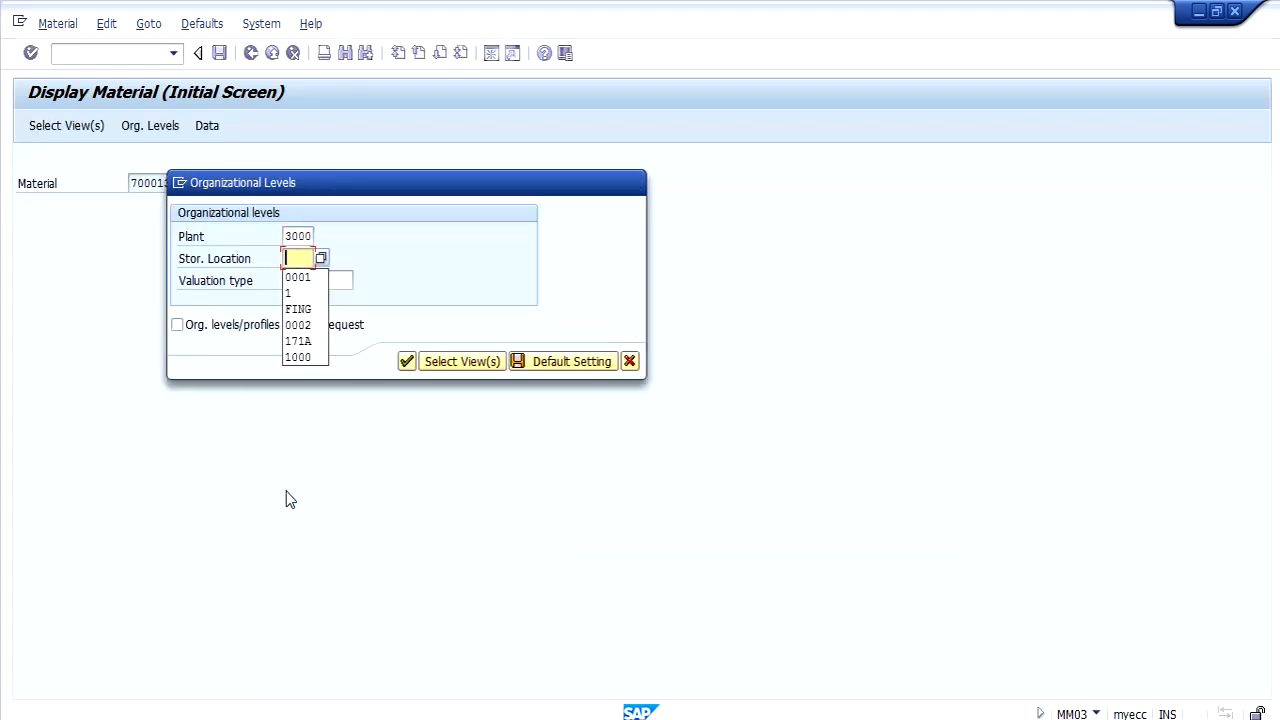
pyautogui.press('Down')
pyautogui.press('Return')
pyautogui.press('Return')
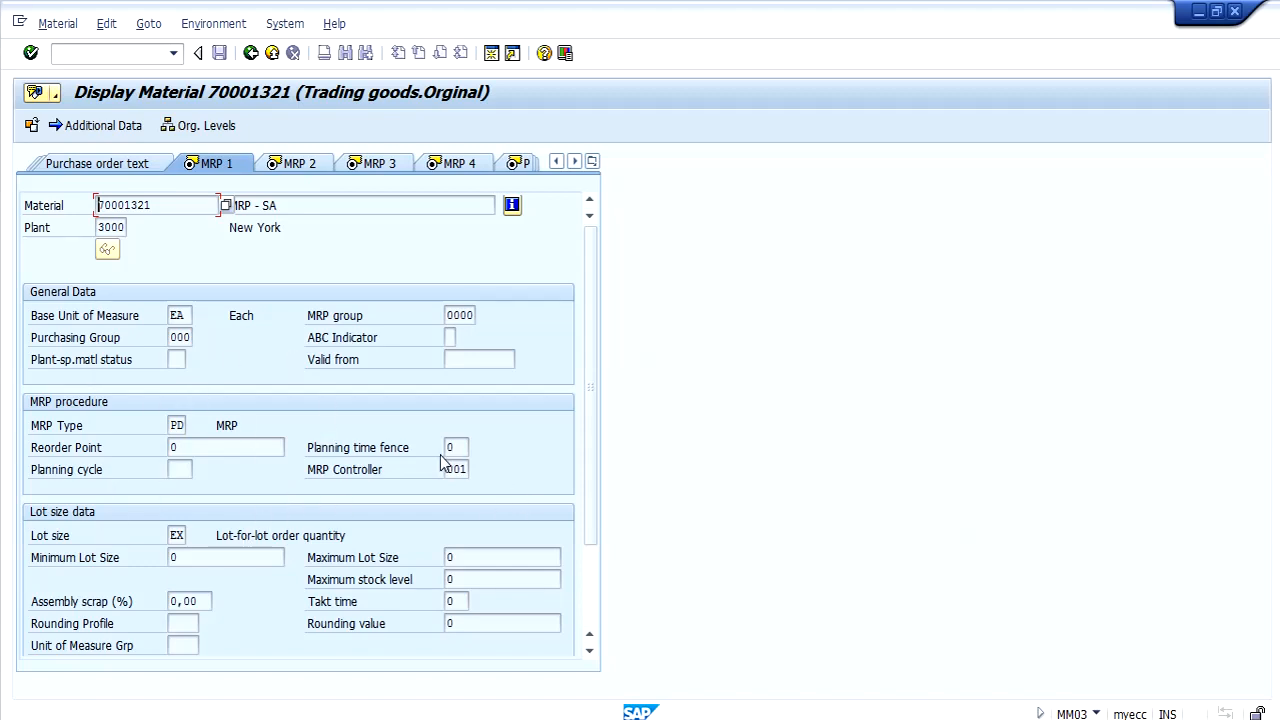
# - Examine the material's MRP 1 to MRP 4, plant storage and Accounting 1 data, and return to the material display's initial screen
pyautogui.press('Return')
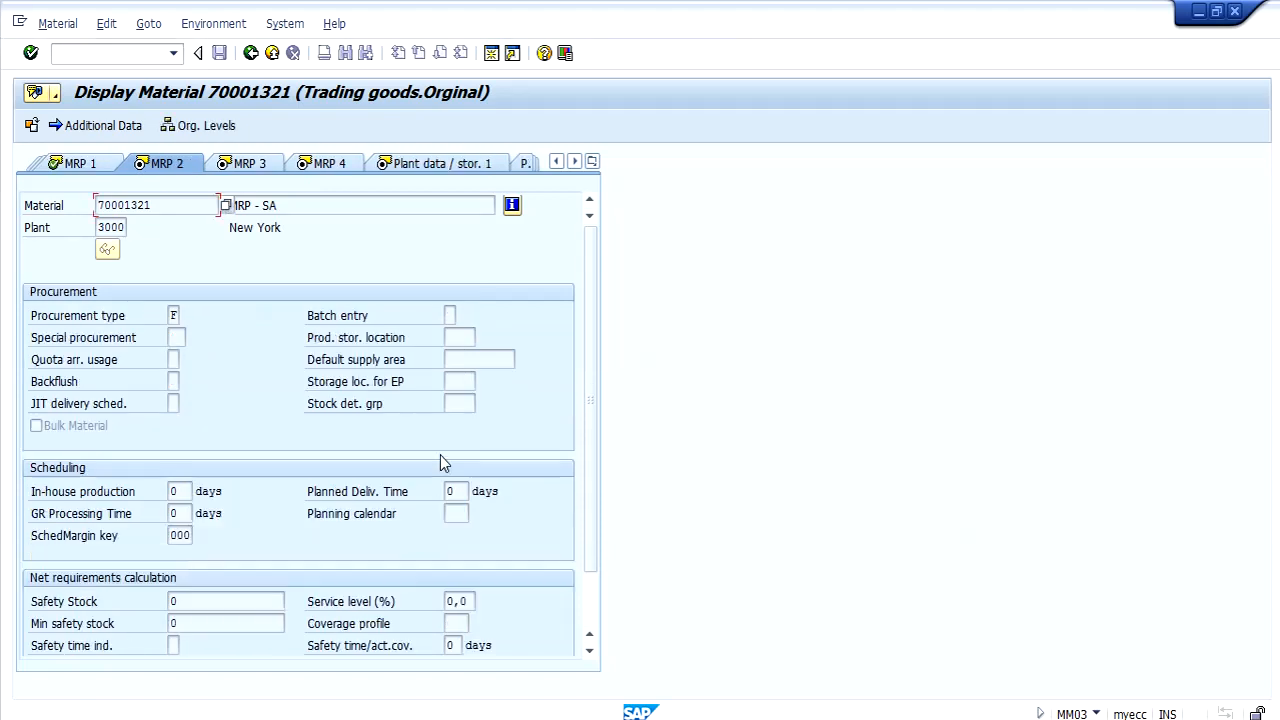
pyautogui.click(104, 170)
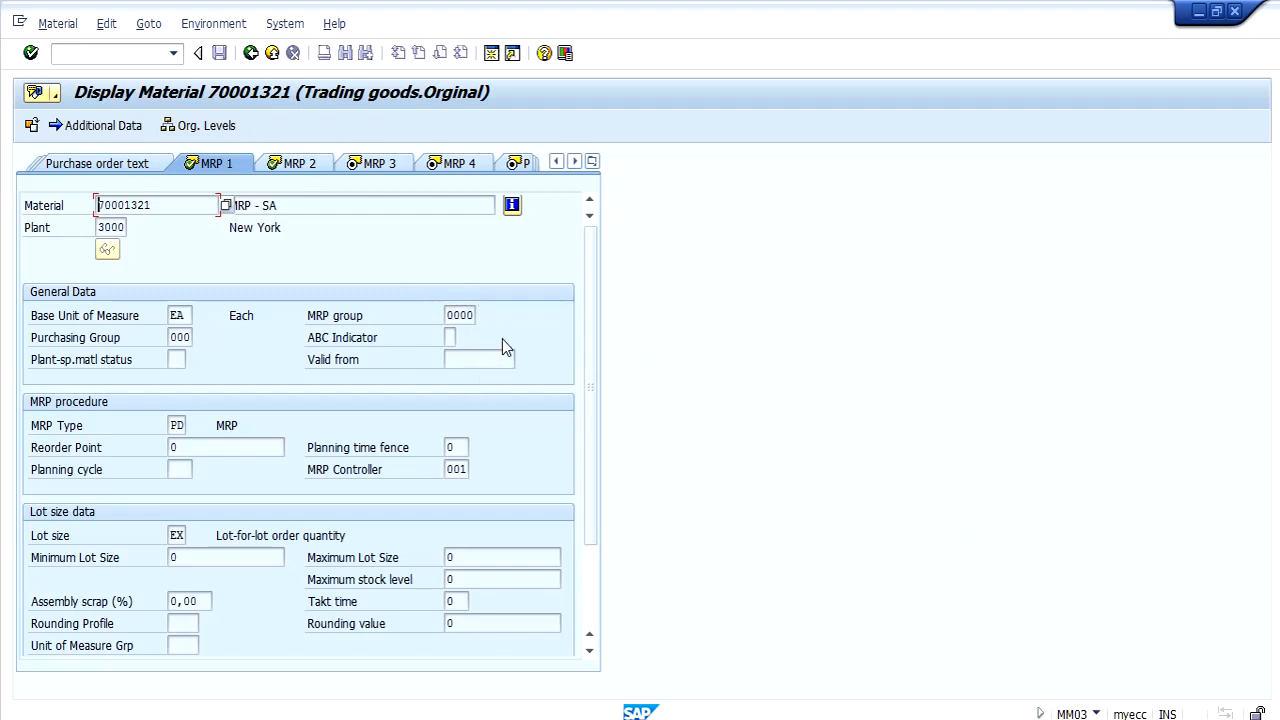
pyautogui.press('Return')
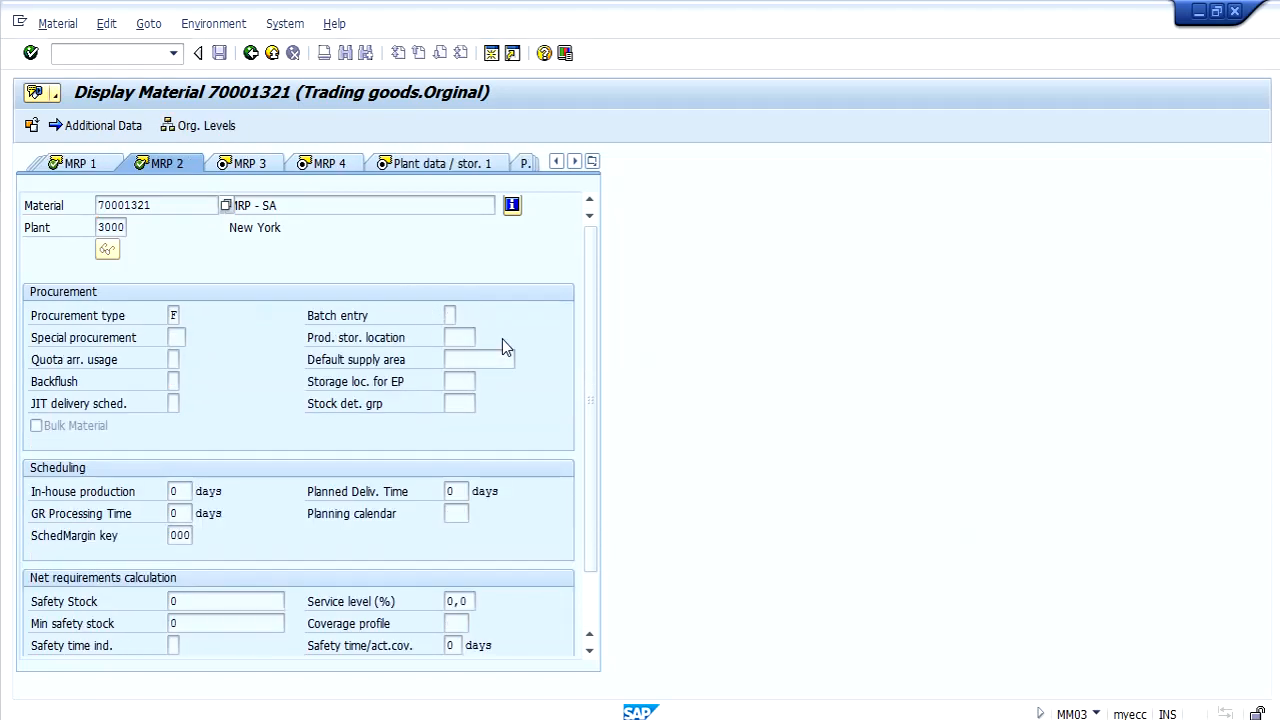
pyautogui.press('Return')
pyautogui.press('Return')
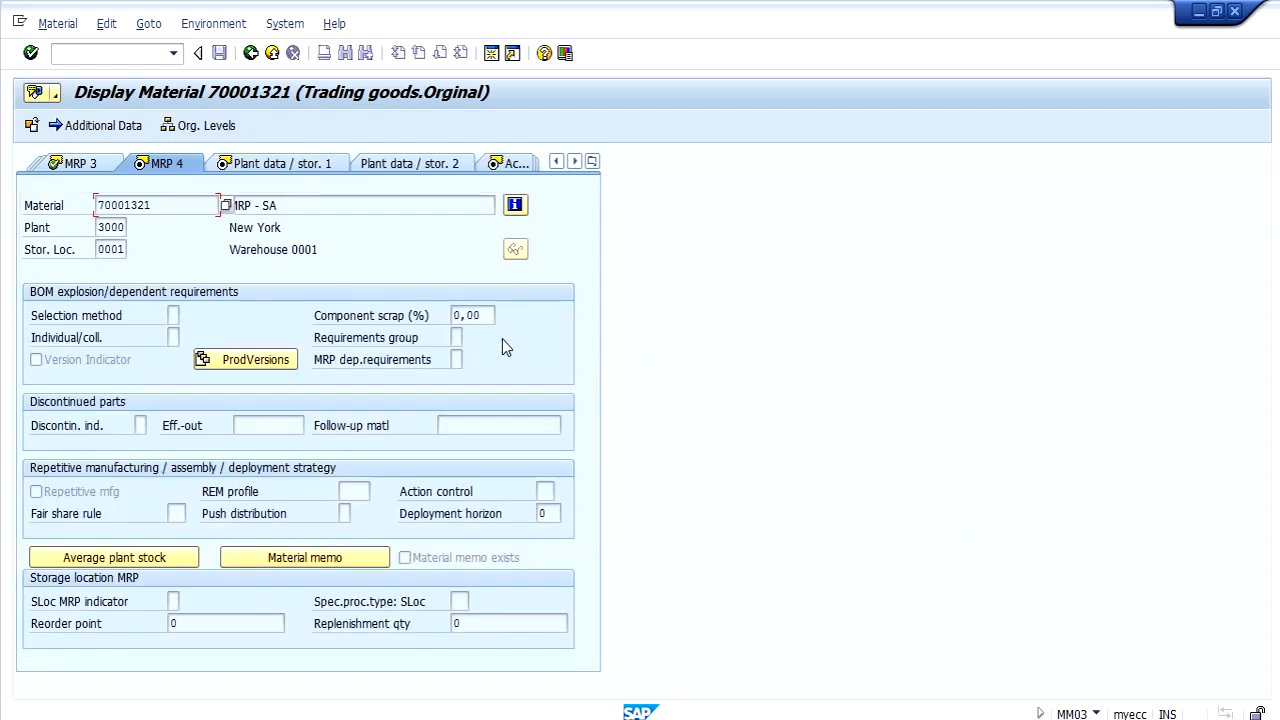
pyautogui.press('Return')
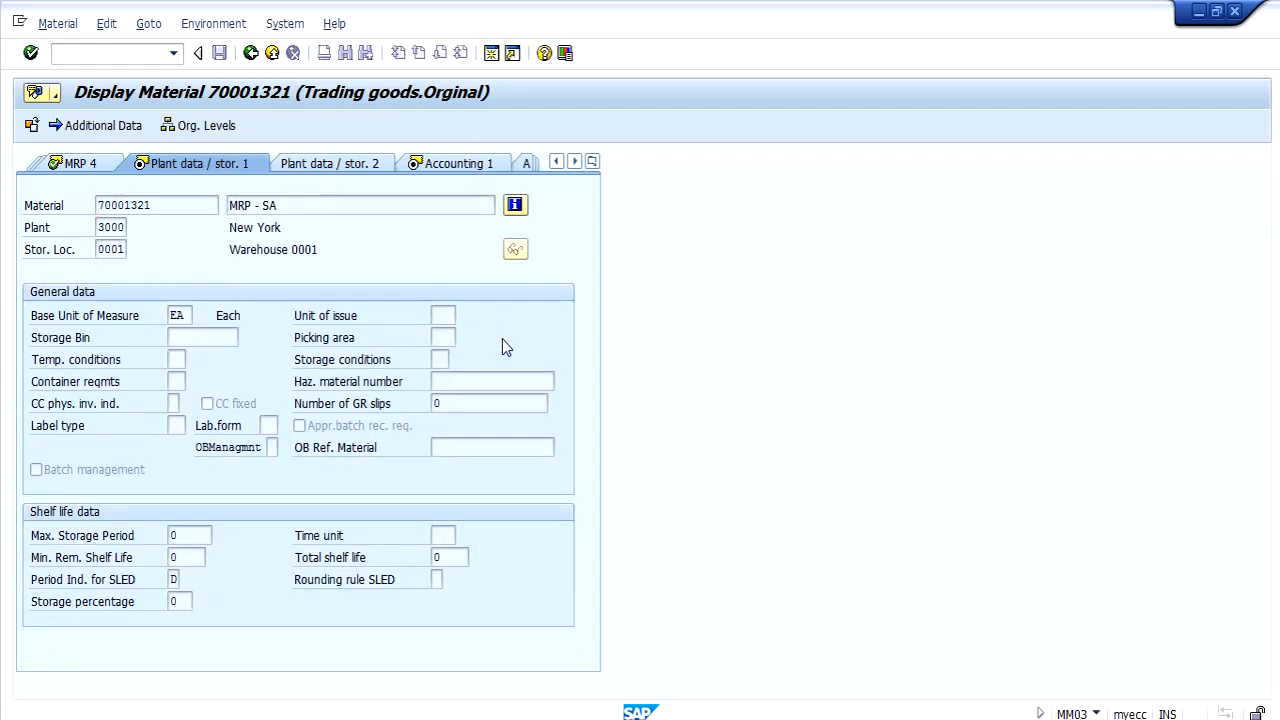
pyautogui.press('Return')
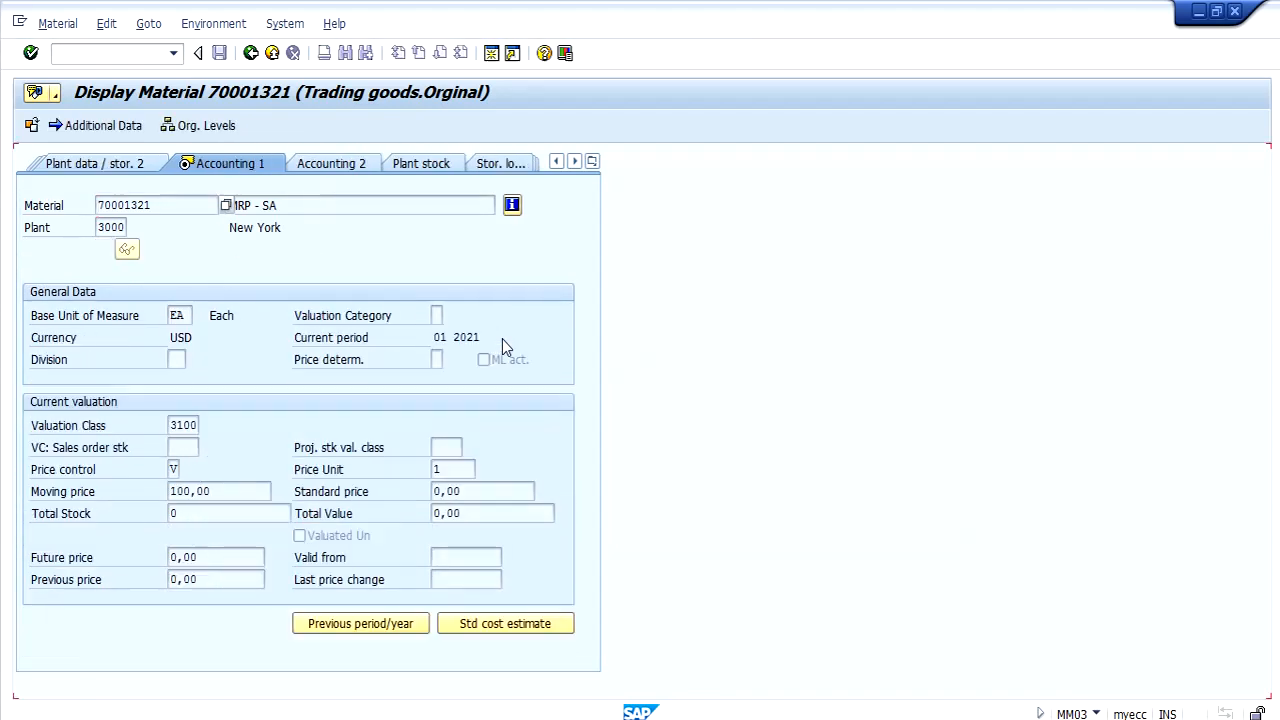
pyautogui.click(255, 53)
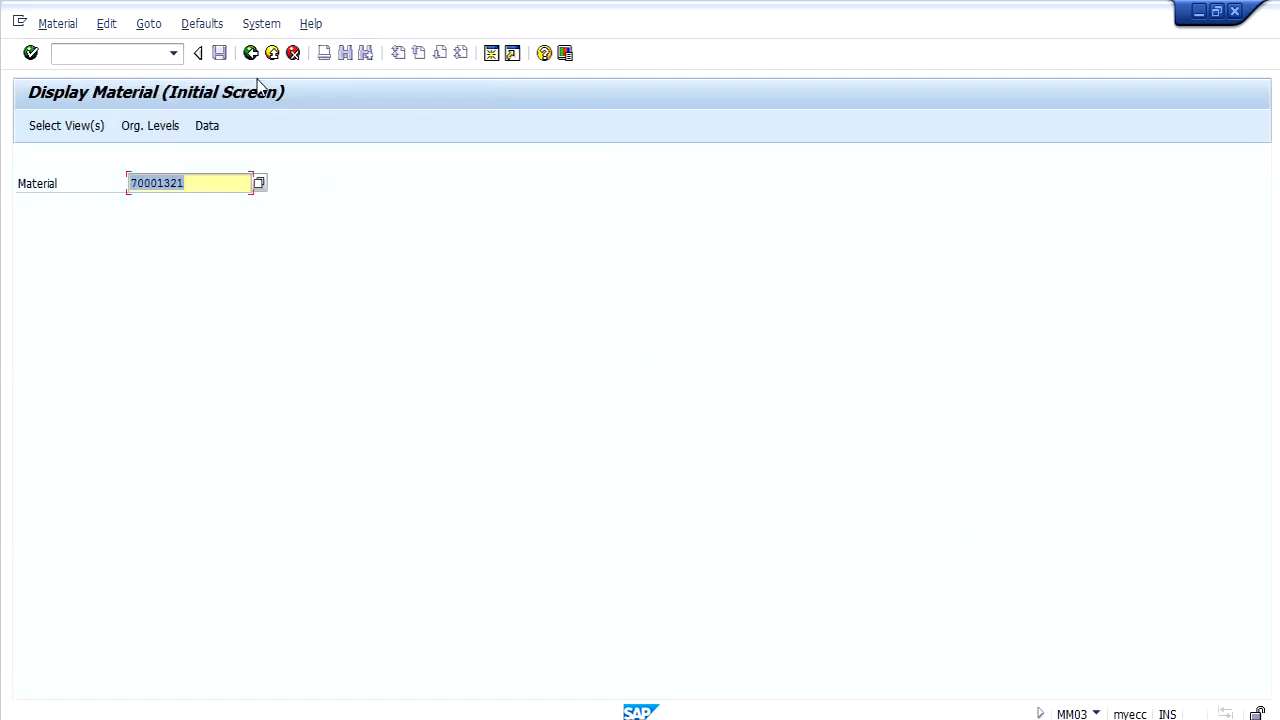
pyautogui.click(953, 718)
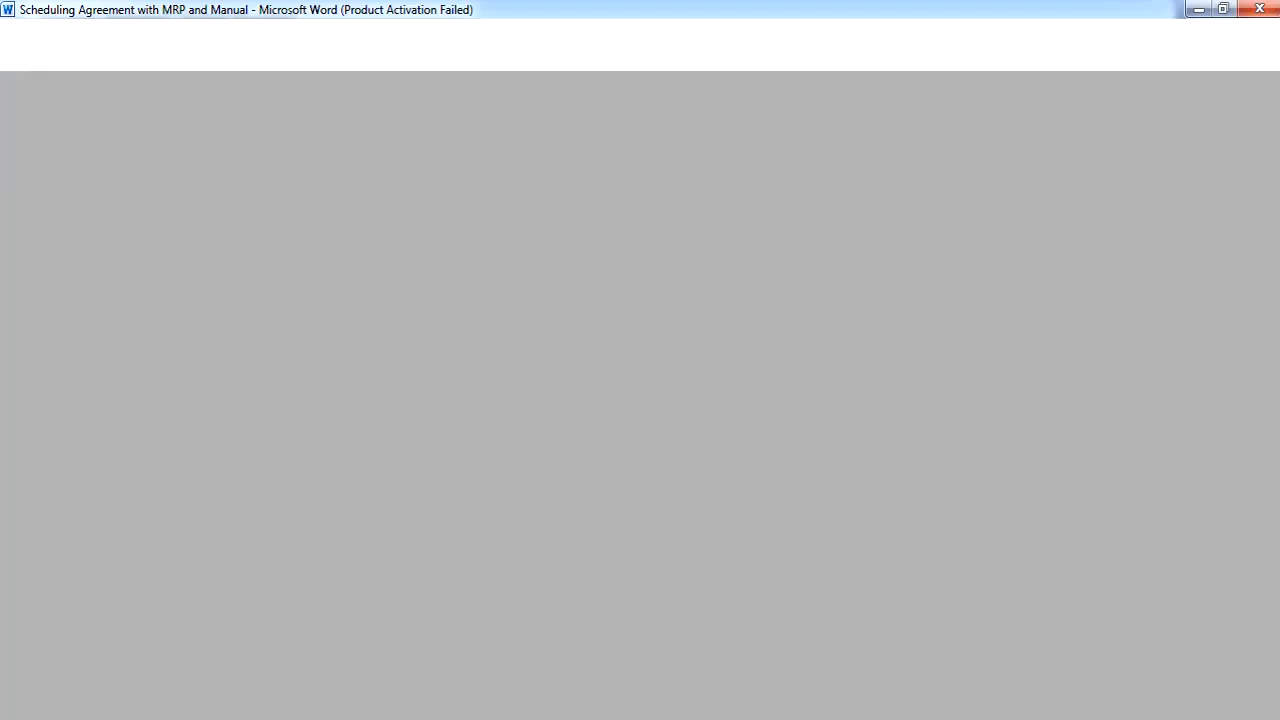
pyautogui.hotkey('alt', 'Tab')
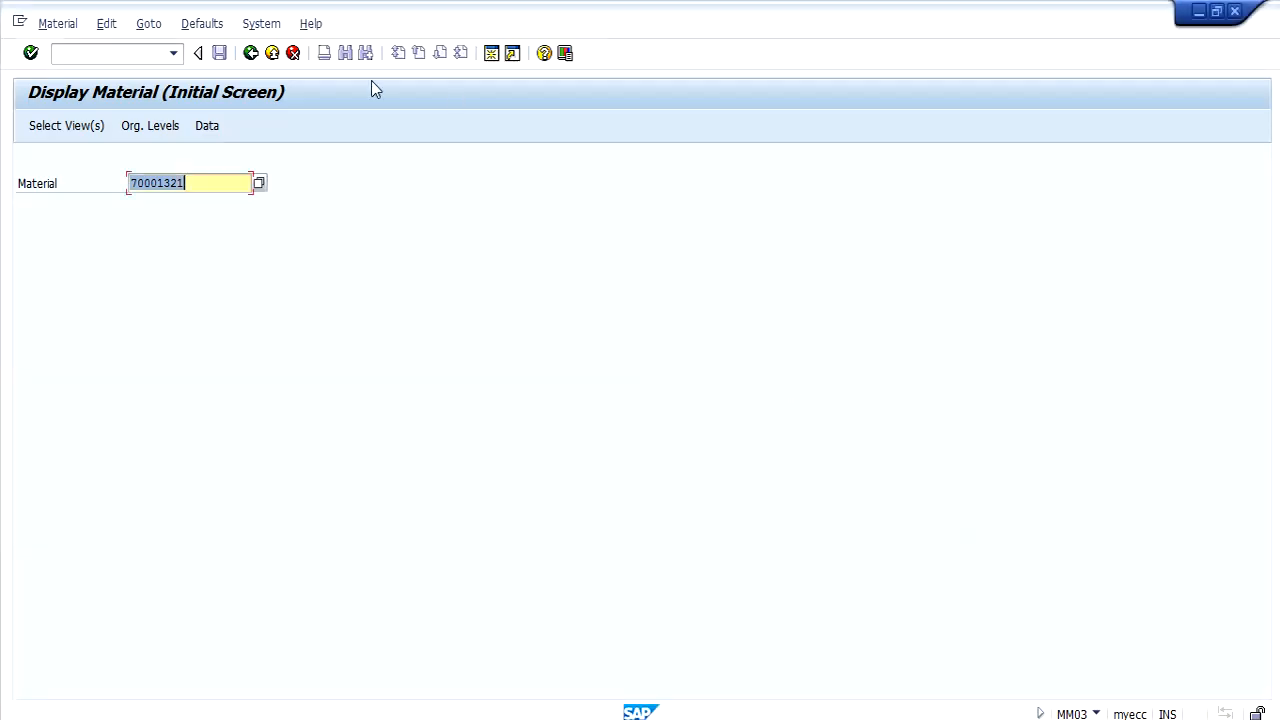
# - Start transaction OPPR in a new session and enter plant 3000
pyautogui.click(135, 57)
pyautogui.write('/nmm03')
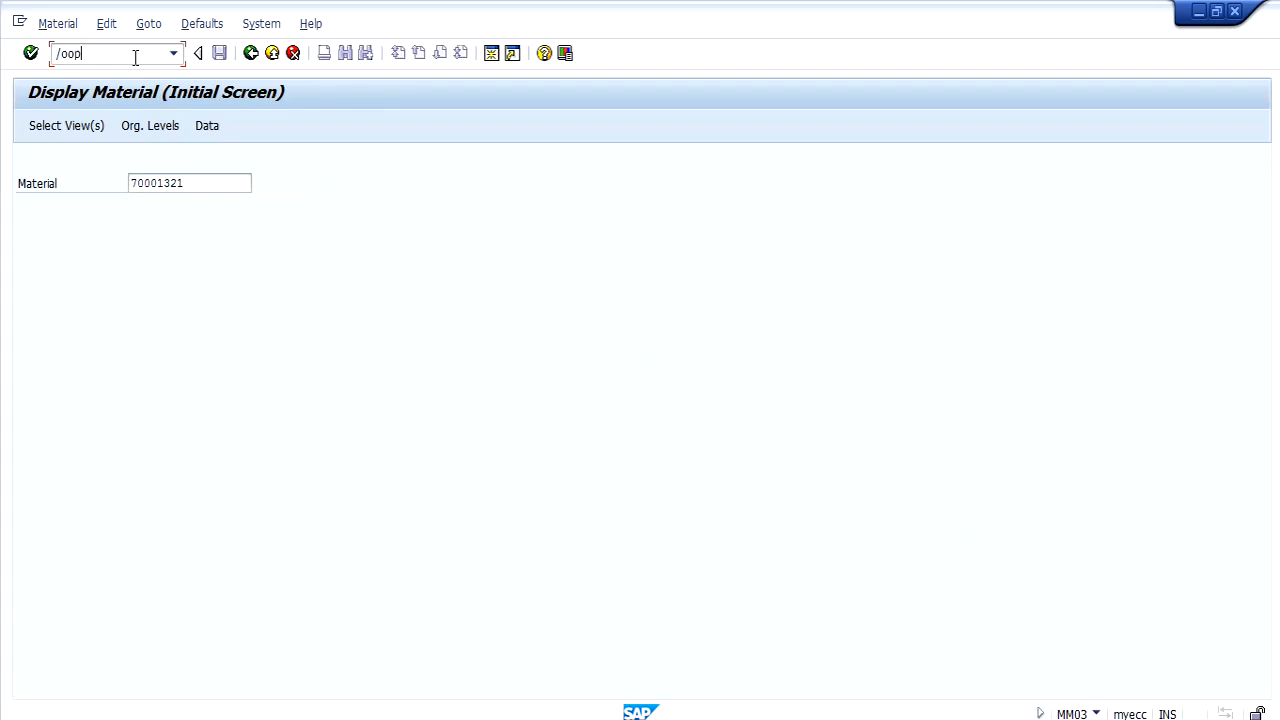
pyautogui.press('Return')
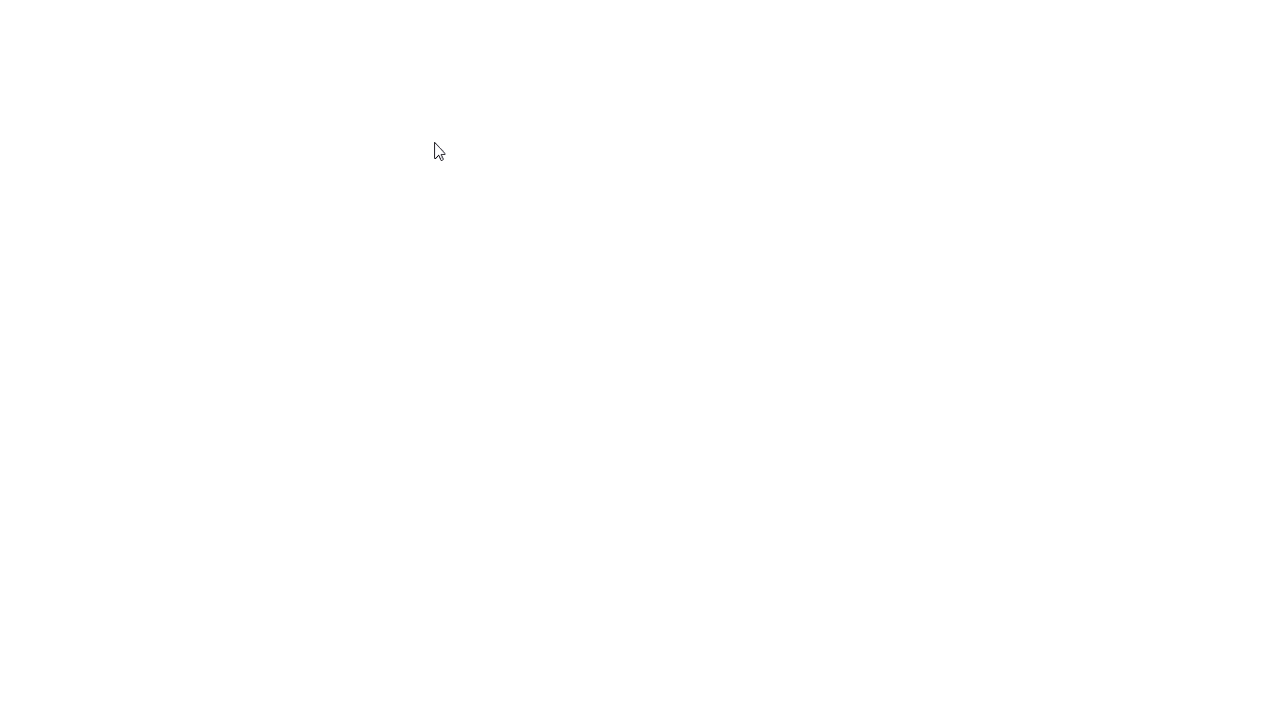
pyautogui.write('3000')
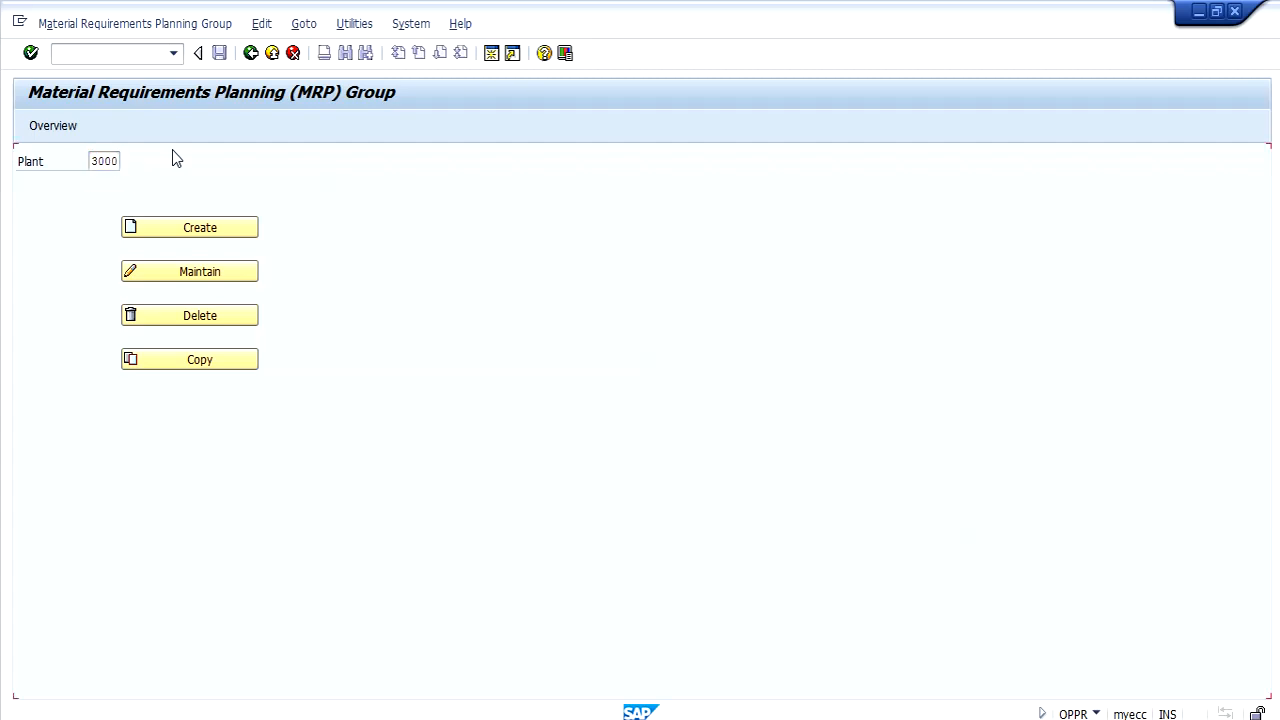
pyautogui.press('Return')
# - Open MRP group 0000 of the plant for maintenance
pyautogui.click(203, 270)
pyautogui.write('0000')
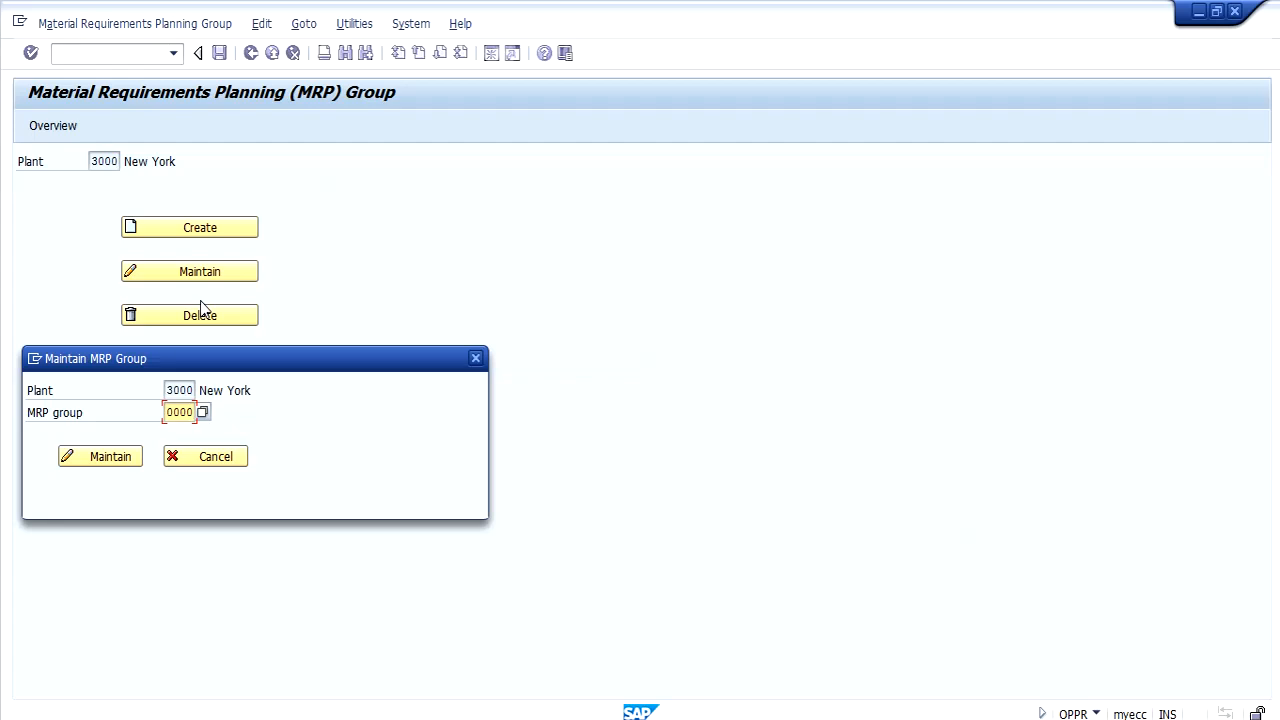
pyautogui.press('Return')
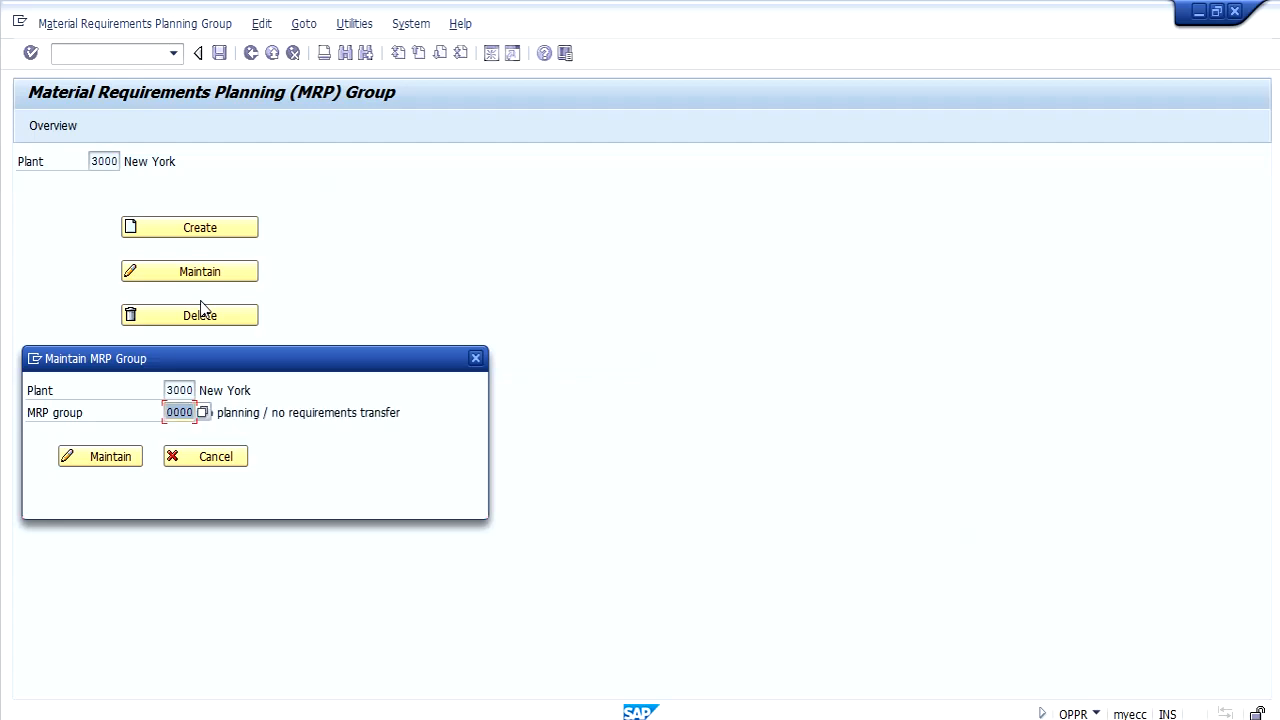
pyautogui.click(108, 457)
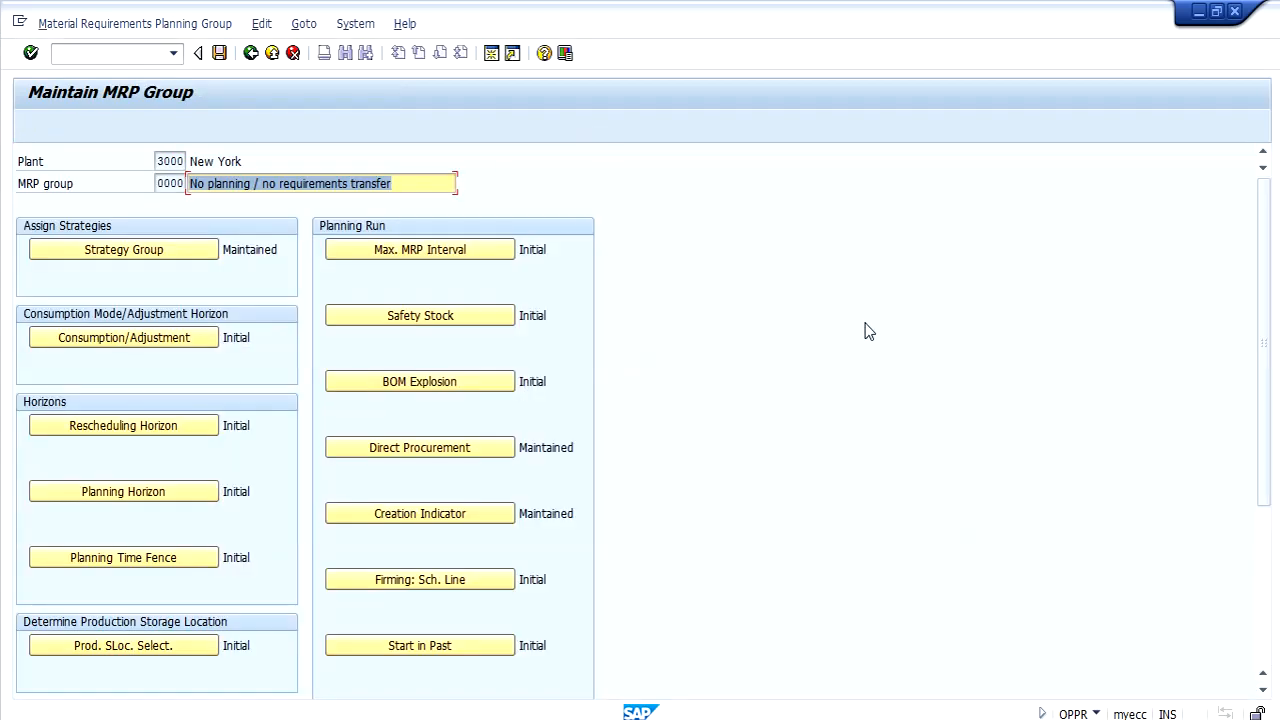
# - Look through the MRP group's settings and open the Scheduling/Document Type settings for external procurement
pyautogui.scroll(-3, 868, 331)
pyautogui.scroll(-4, 868, 331)
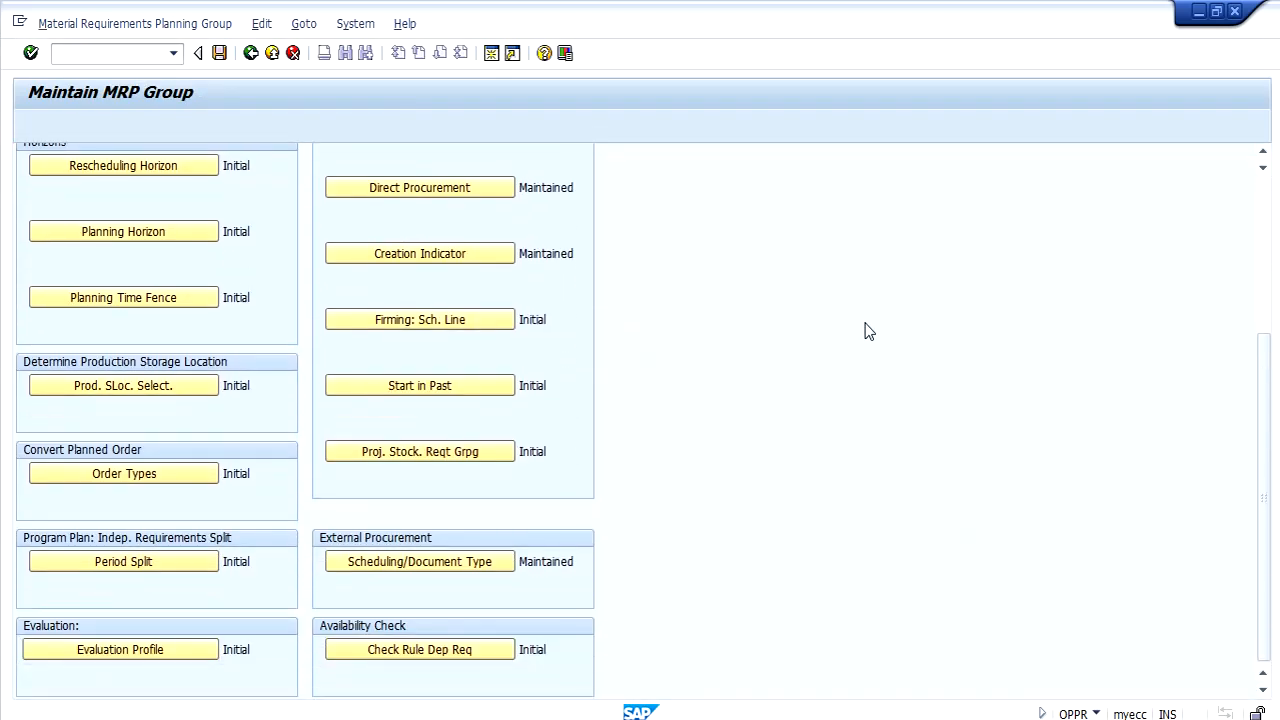
pyautogui.scroll(3, 868, 331)
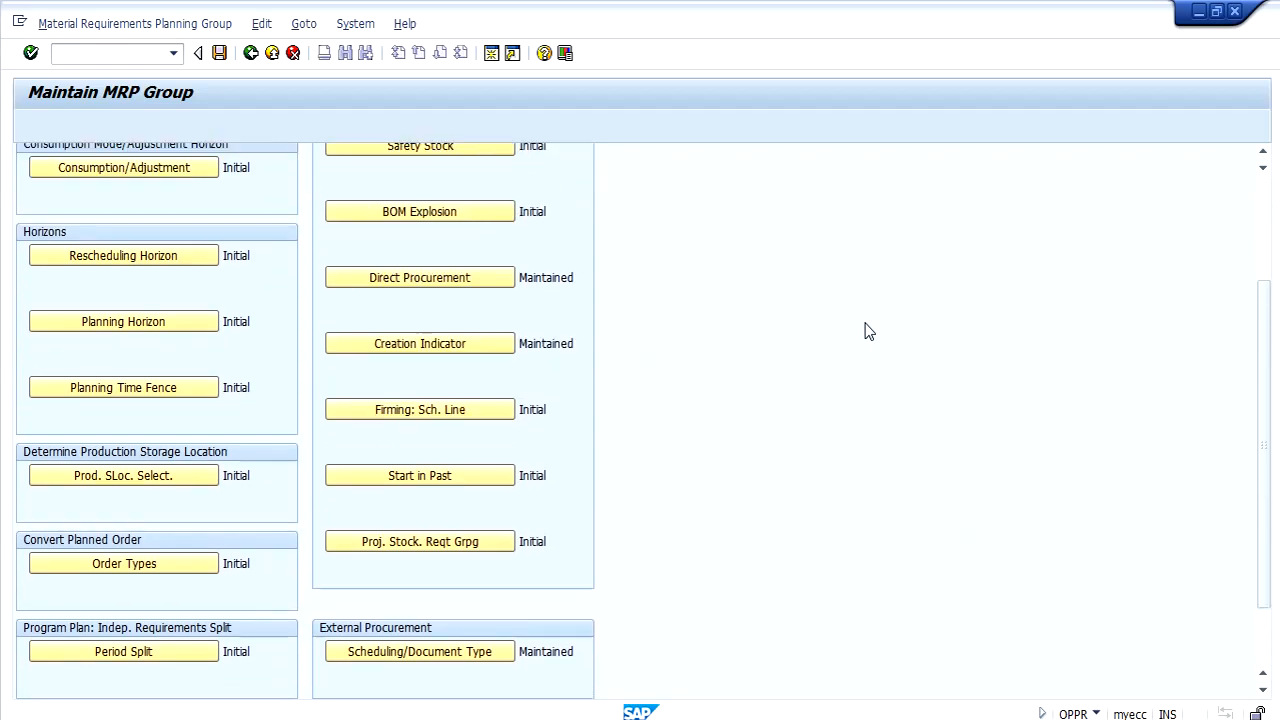
pyautogui.scroll(3, 868, 331)
pyautogui.scroll(-5, 868, 331)
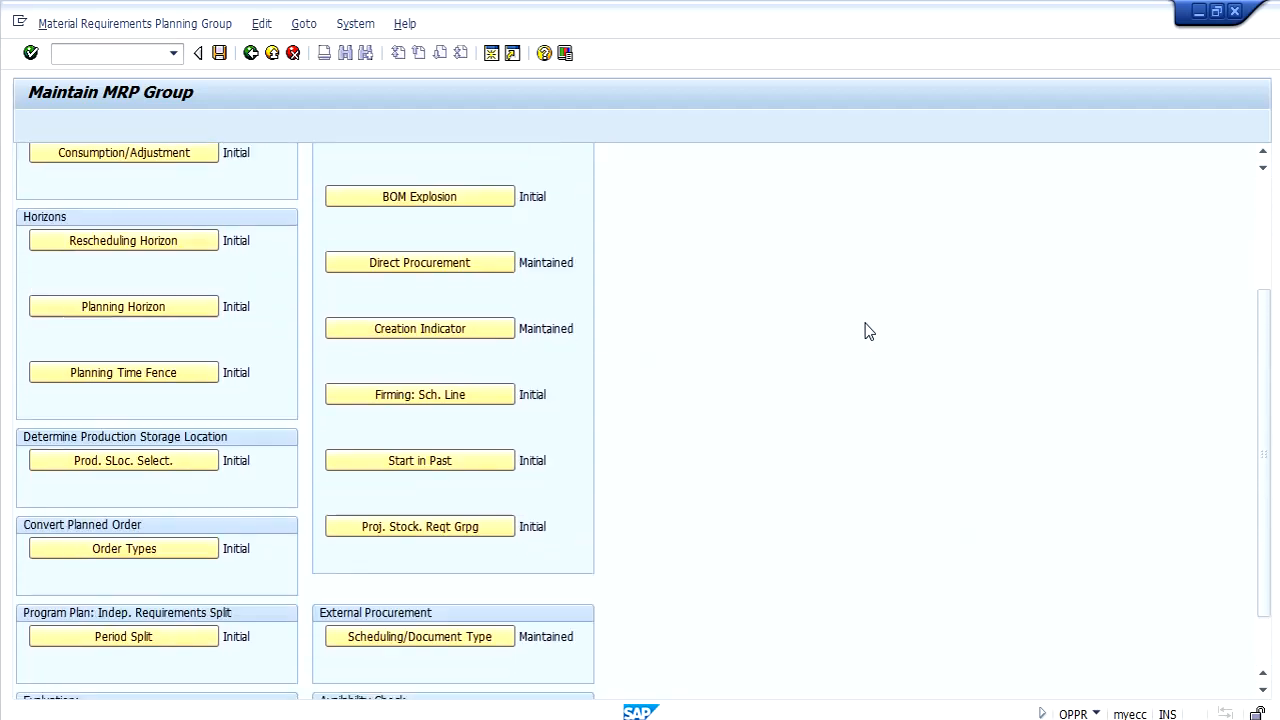
pyautogui.scroll(-1, 868, 331)
pyautogui.click(443, 566)
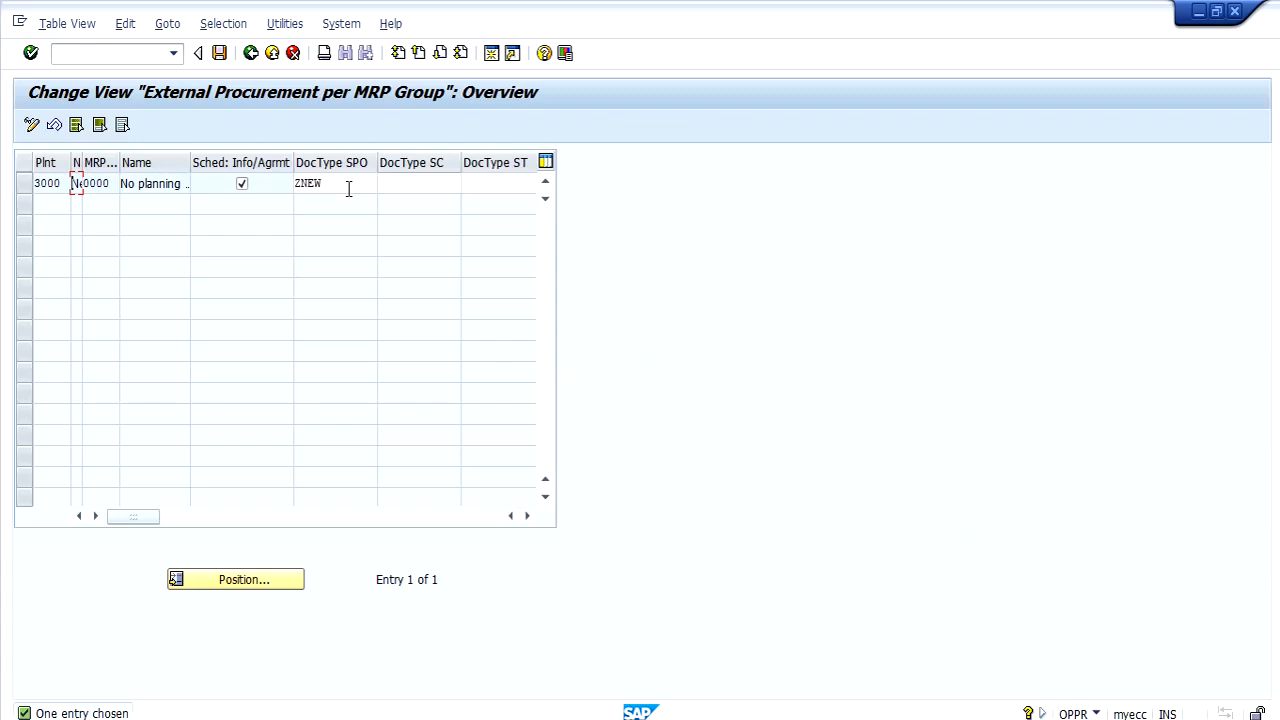
# - Examine the external procurement document types for the MRP group, including DocType SPO and DocType SC, and return to the MRP group initial screen
pyautogui.click(348, 189)
pyautogui.click(411, 187)
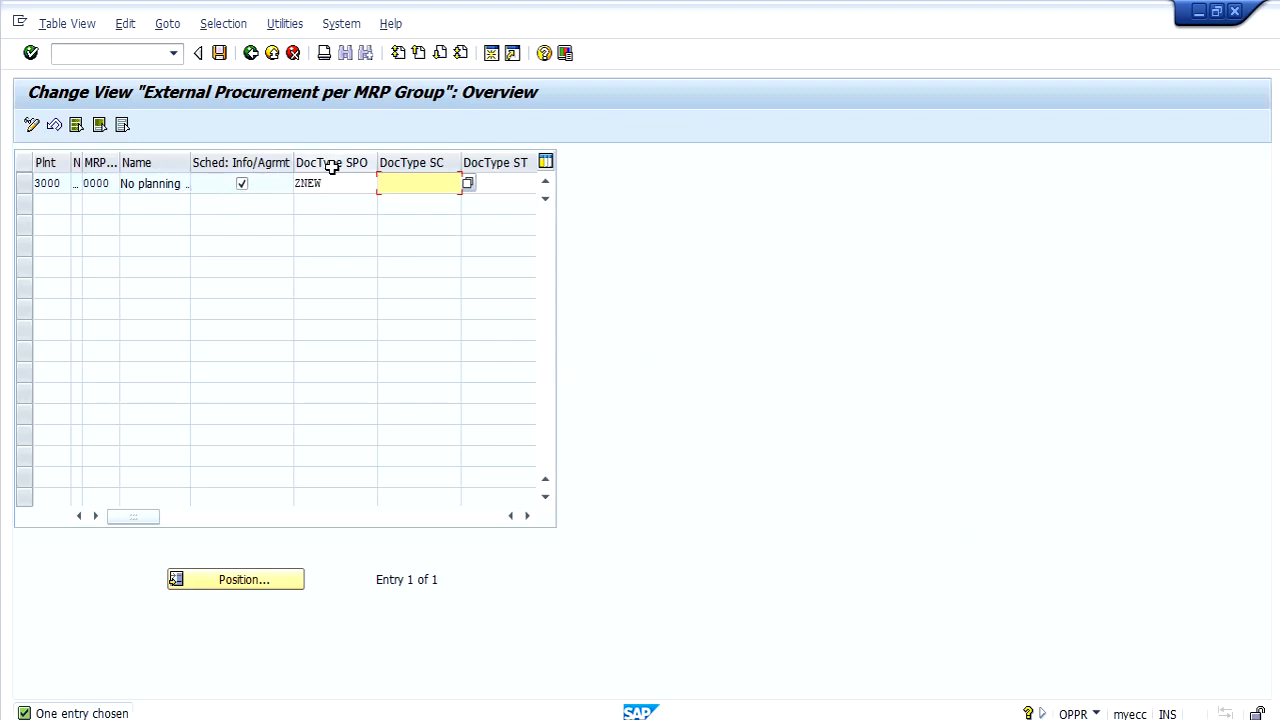
pyautogui.click(251, 52)
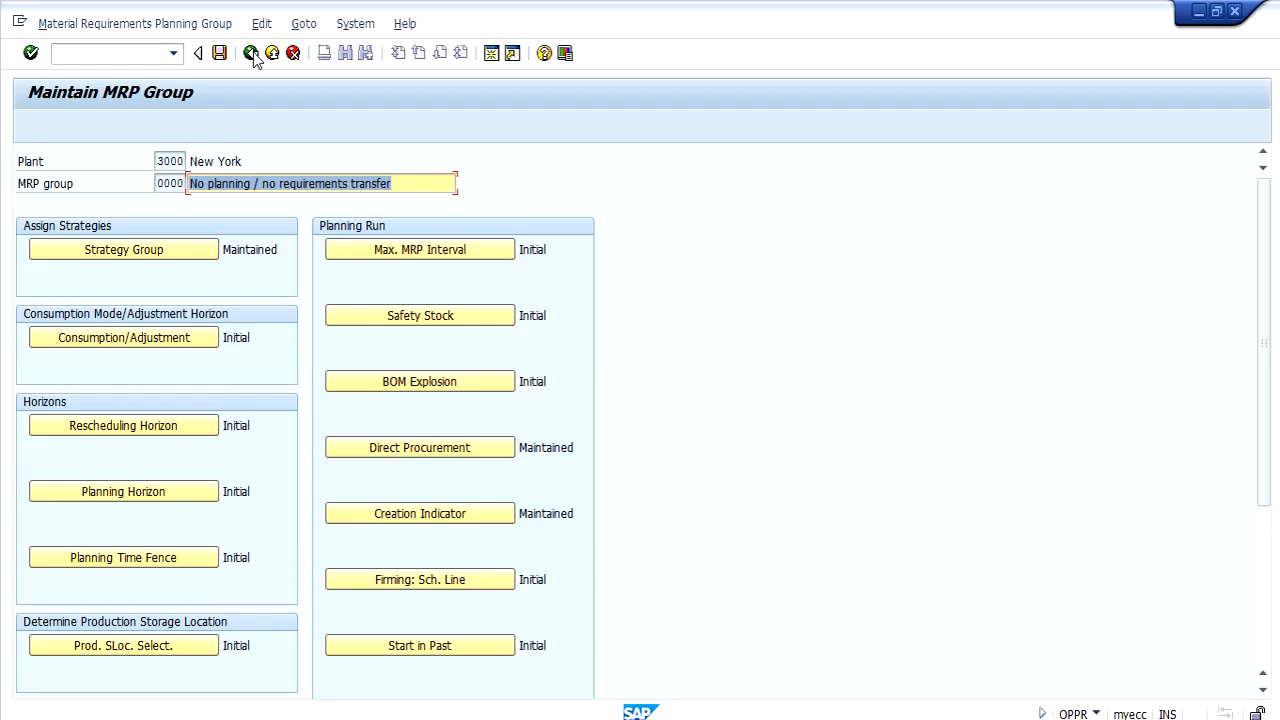
pyautogui.click(252, 53)
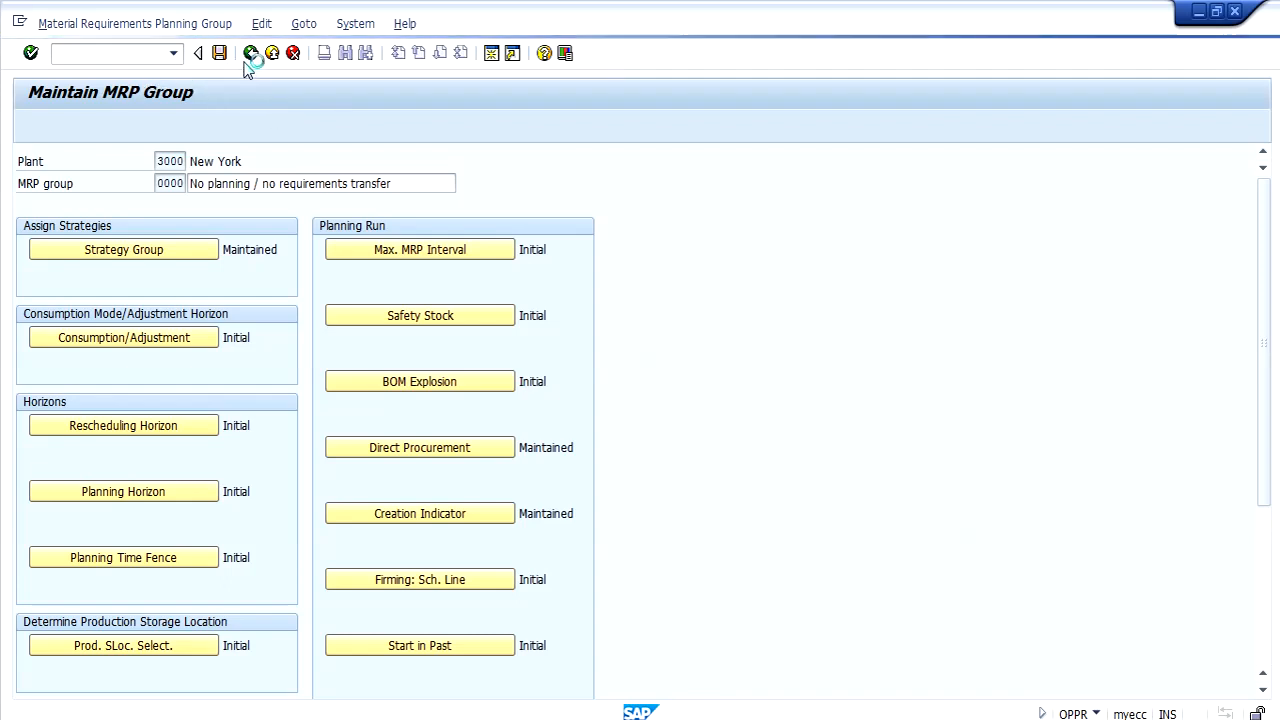
# - Leave the MRP group maintenance and start transaction ME13 in the current session
pyautogui.click(17, 24)
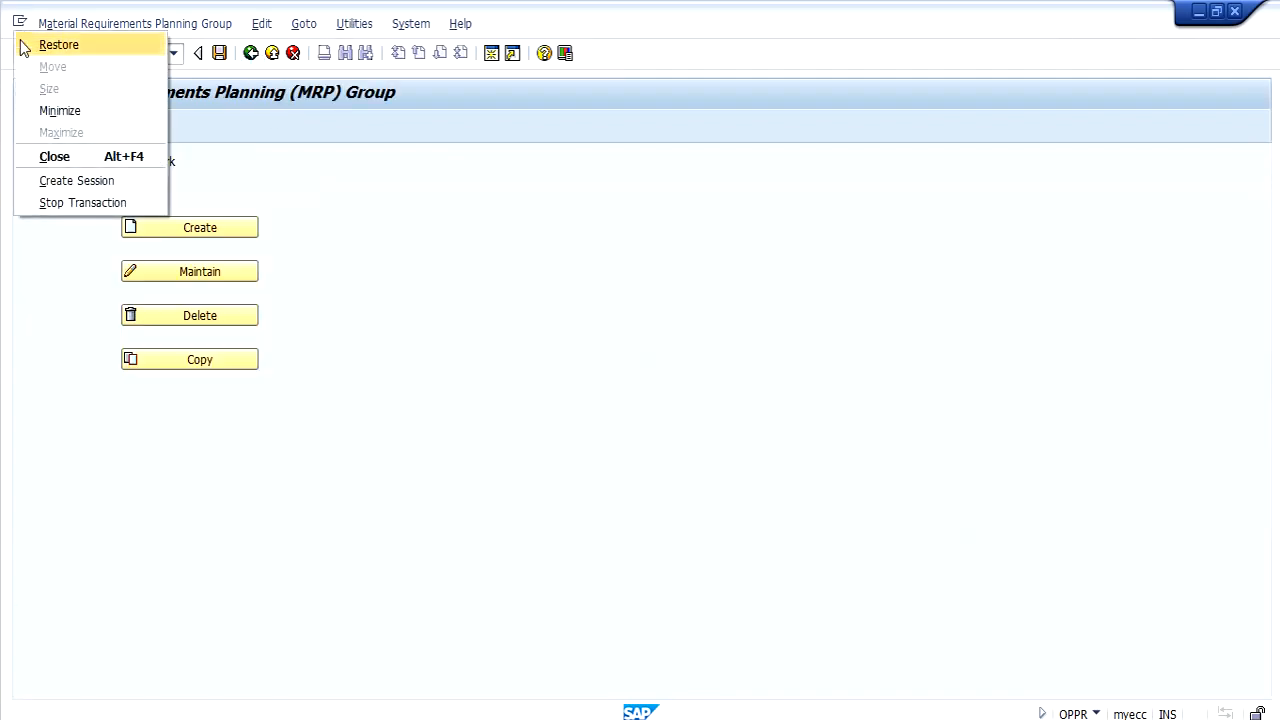
pyautogui.click(322, 201)
pyautogui.click(112, 53)
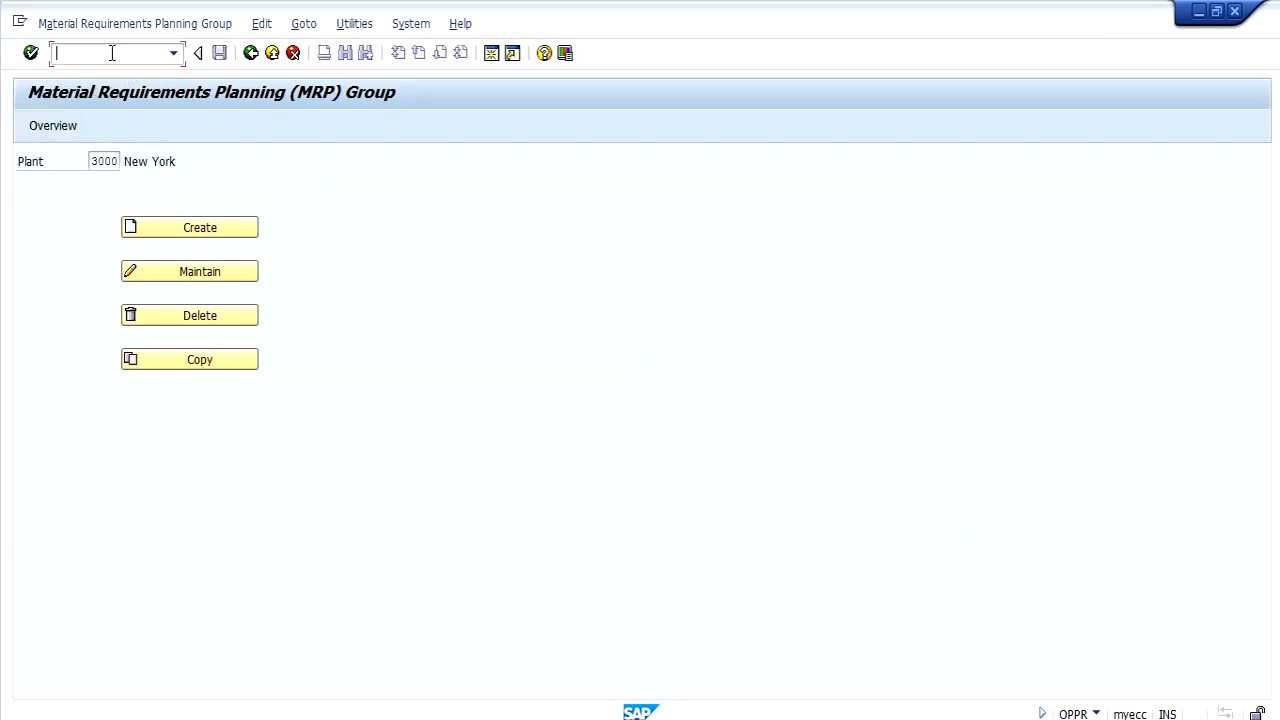
pyautogui.write('/nme13')
pyautogui.press('Return')
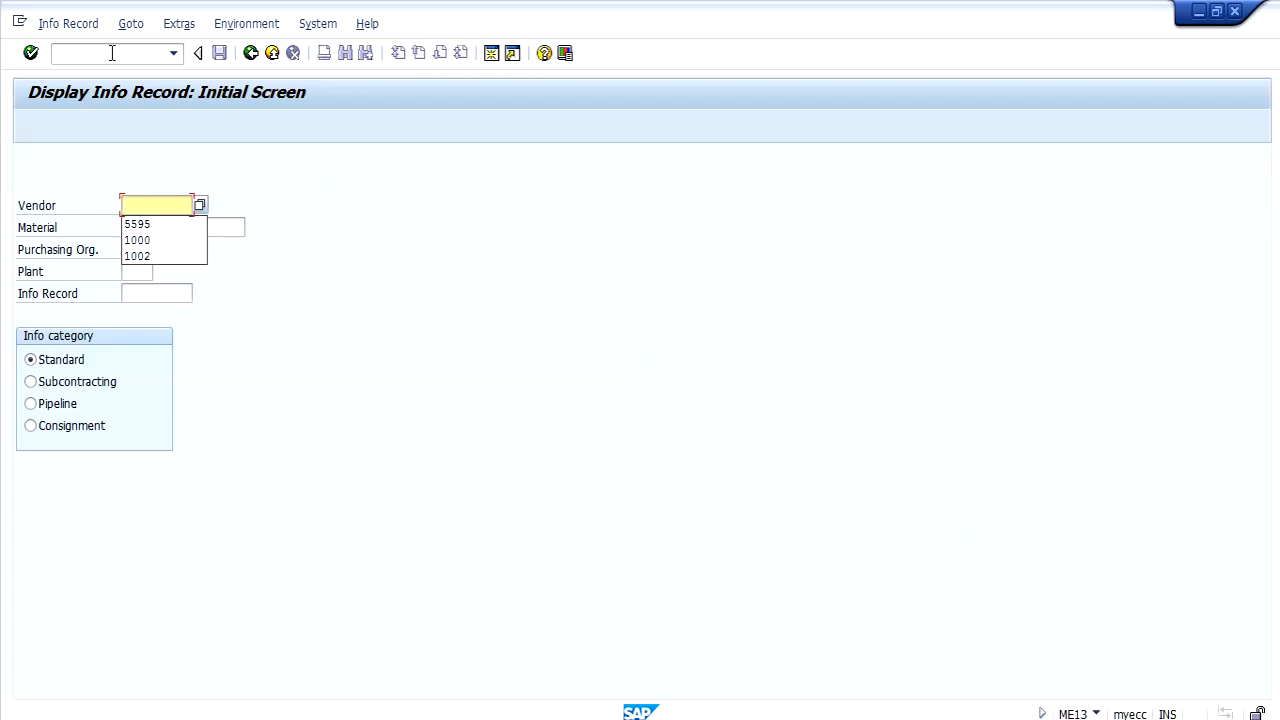
# - Display the standard info record for vendor 5595, material 70001321, purchasing organization 3000 and plant 3000
pyautogui.press('Down')
pyautogui.press('Return')
pyautogui.press('Down')
pyautogui.press('Down')
pyautogui.press('Down')
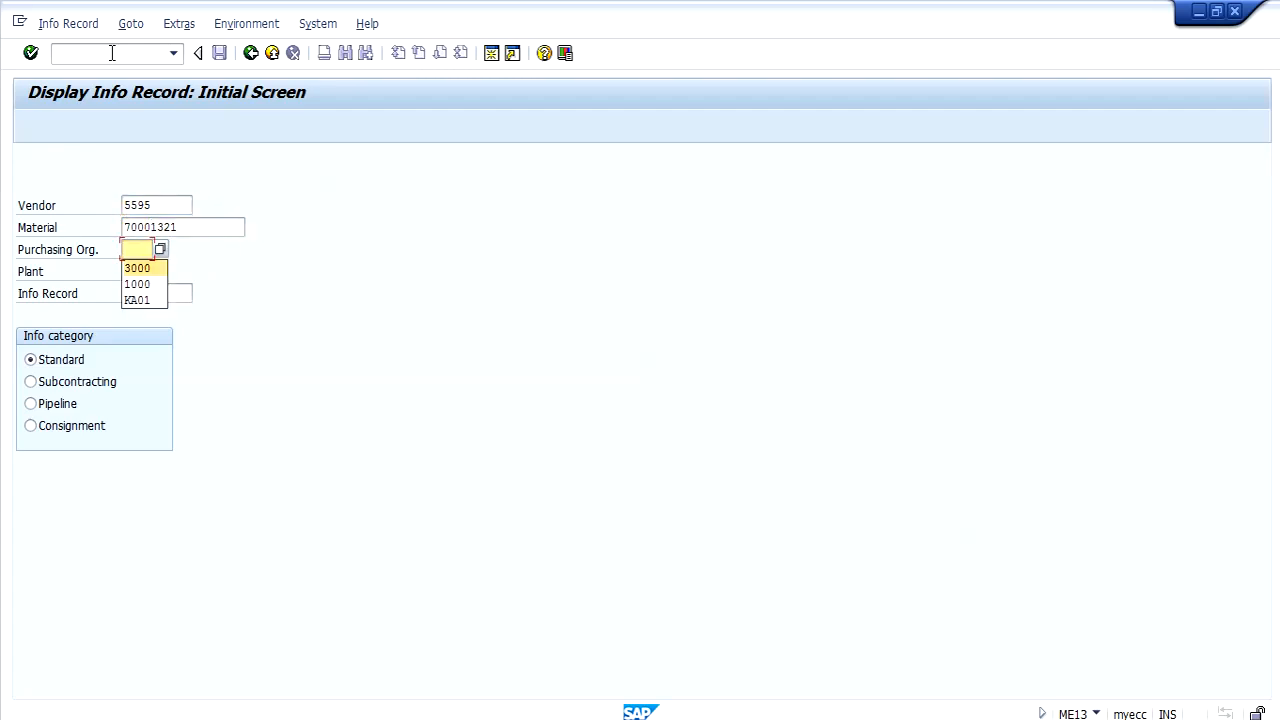
pyautogui.press('Return')
pyautogui.press('Down')
pyautogui.press('Down')
pyautogui.press('Return')
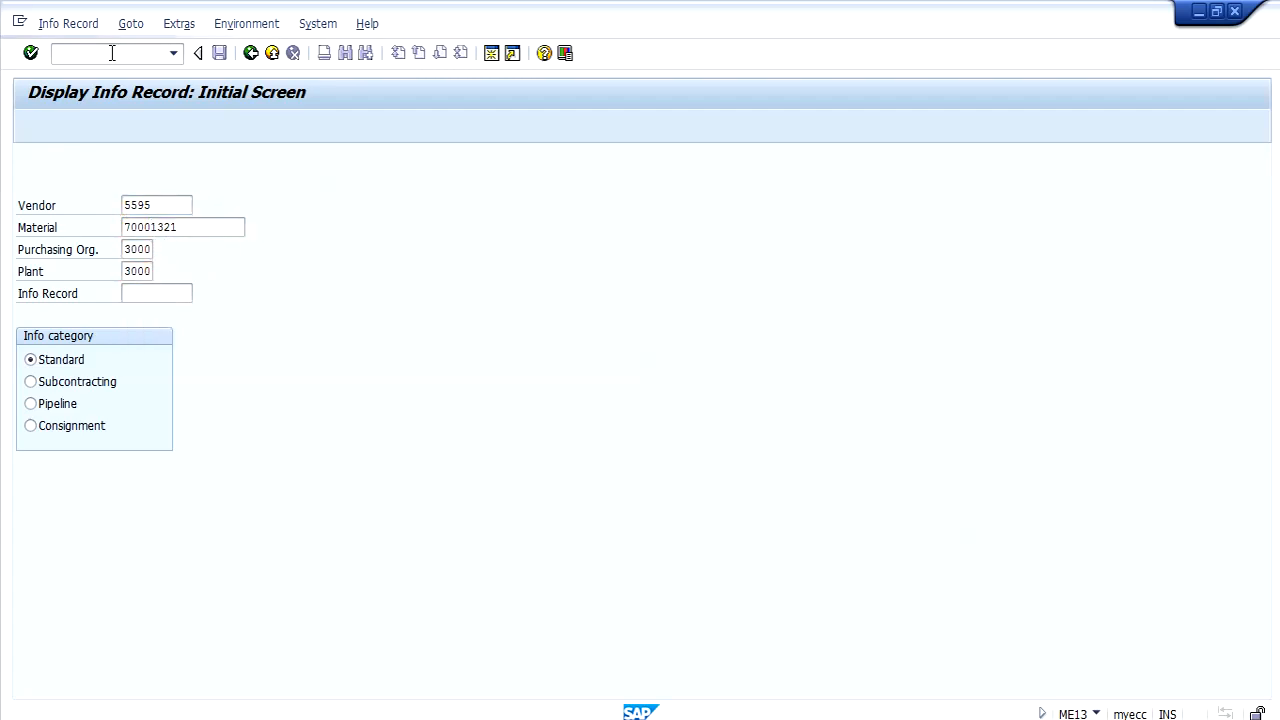
pyautogui.press('Return')
pyautogui.press('Return')
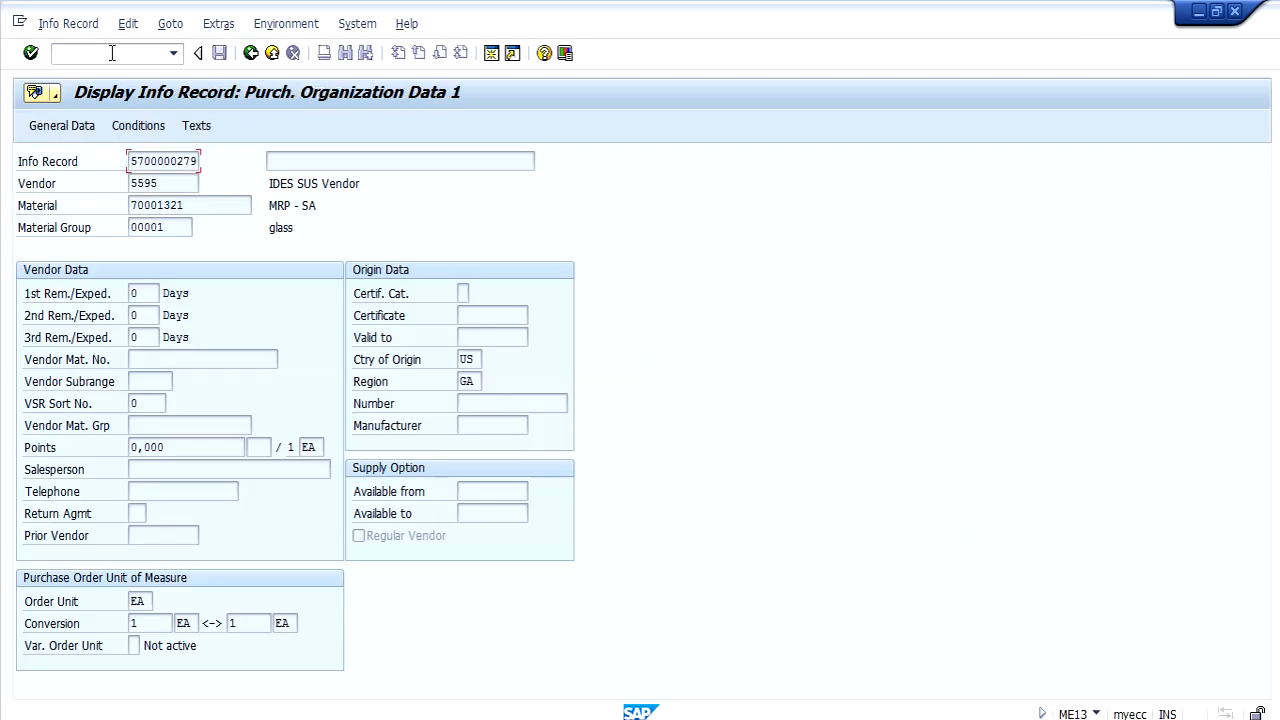
# - Examine the info record's purchasing organization data and net price, and return to the info record initial screen
pyautogui.press('Return')
pyautogui.press('Return')
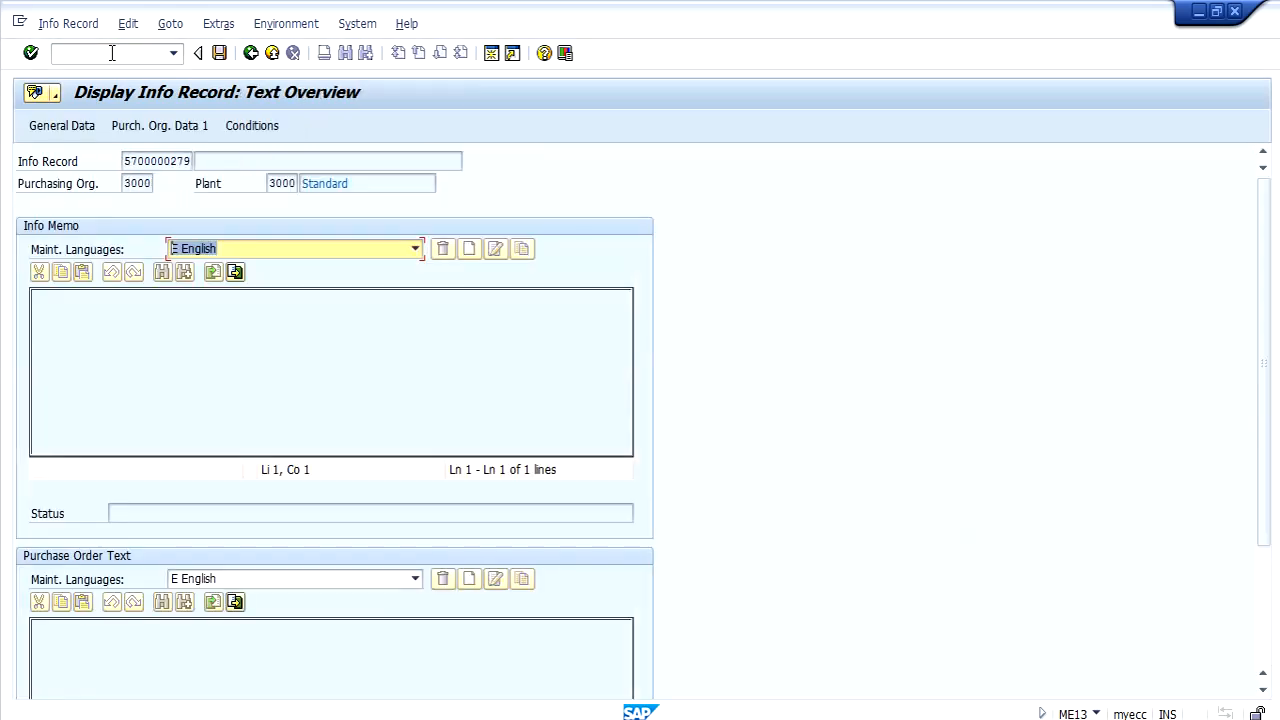
pyautogui.click(153, 132)
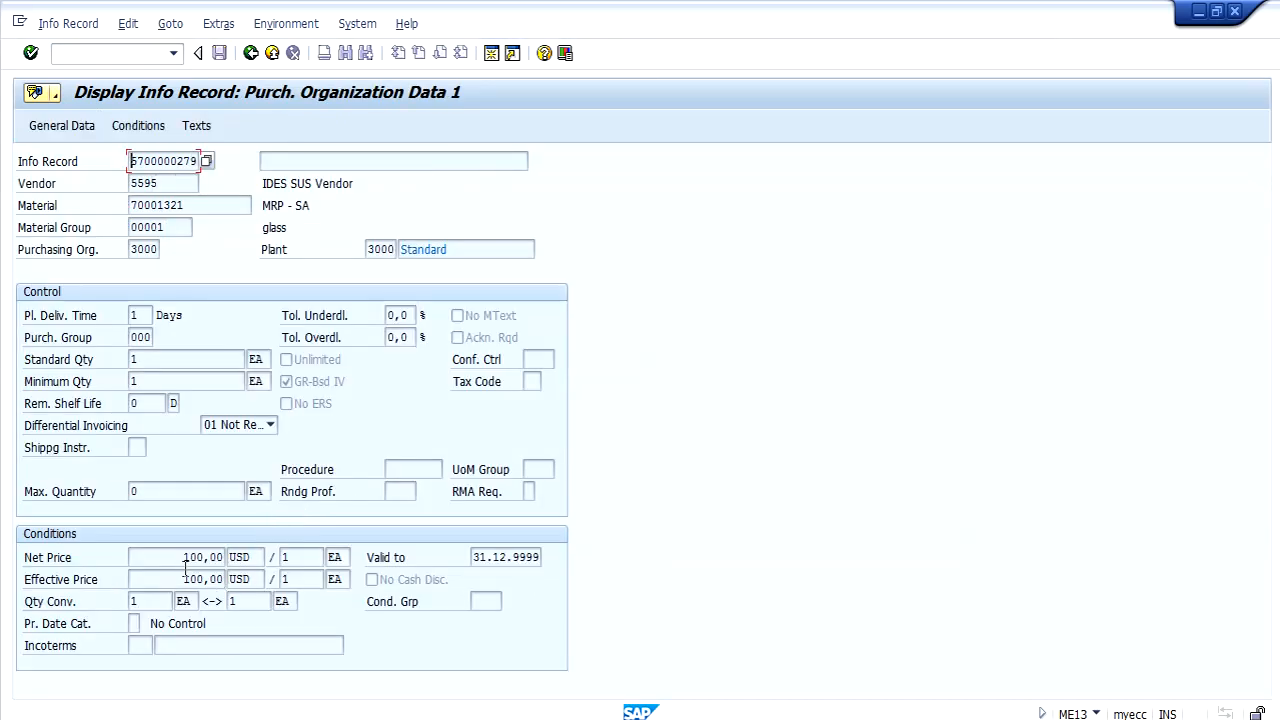
pyautogui.doubleClick(200, 557)
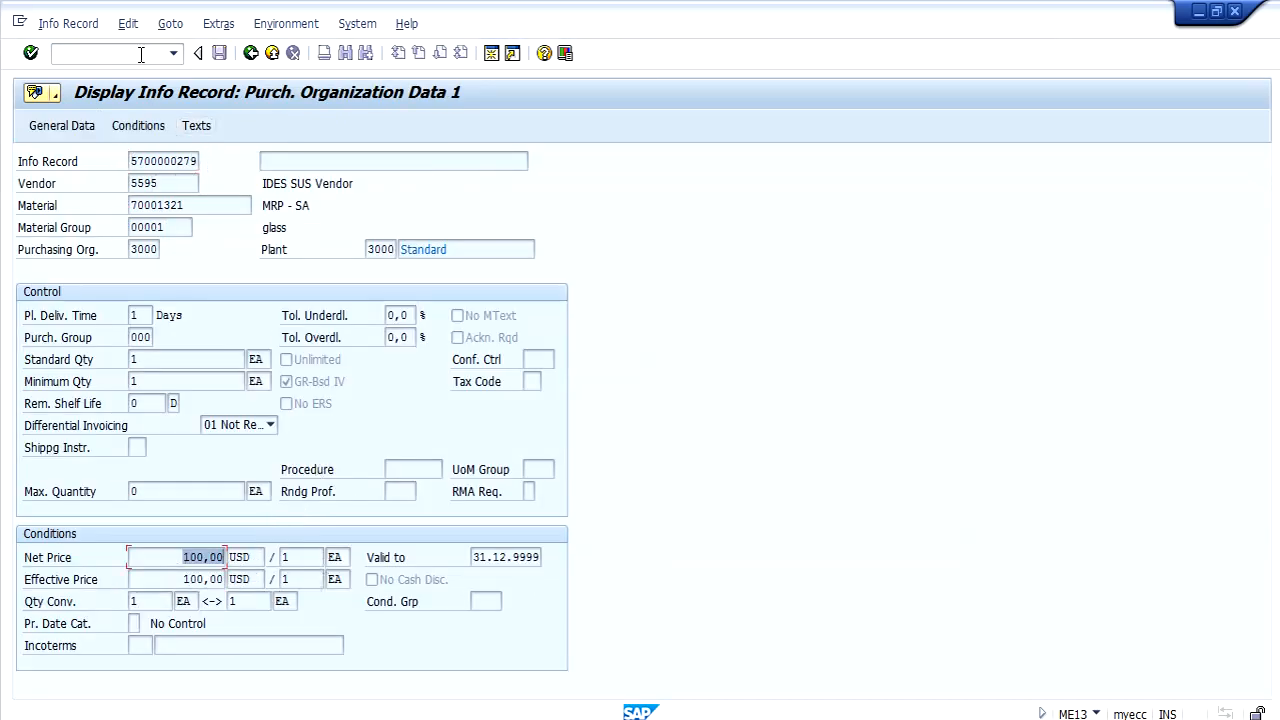
pyautogui.click(251, 53)
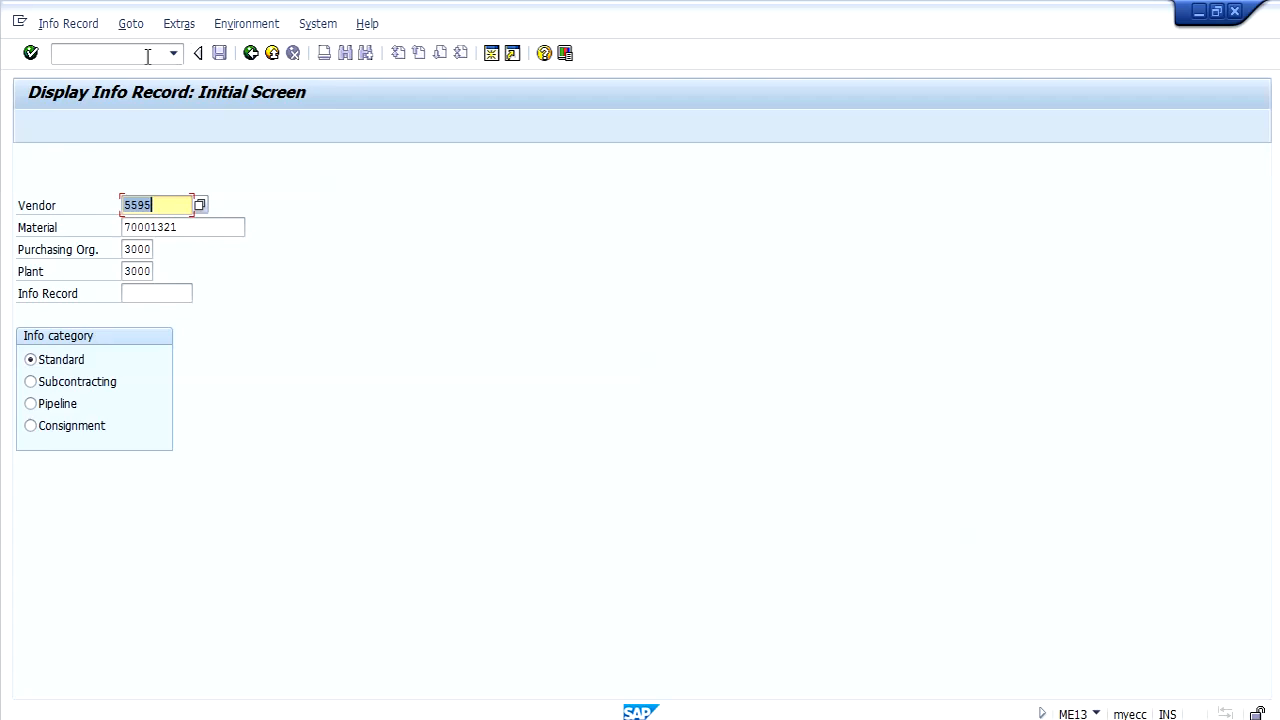
# - Start transaction ME31L in a new session to create a scheduling agreement
pyautogui.click(147, 56)
pyautogui.write('/ome31l')
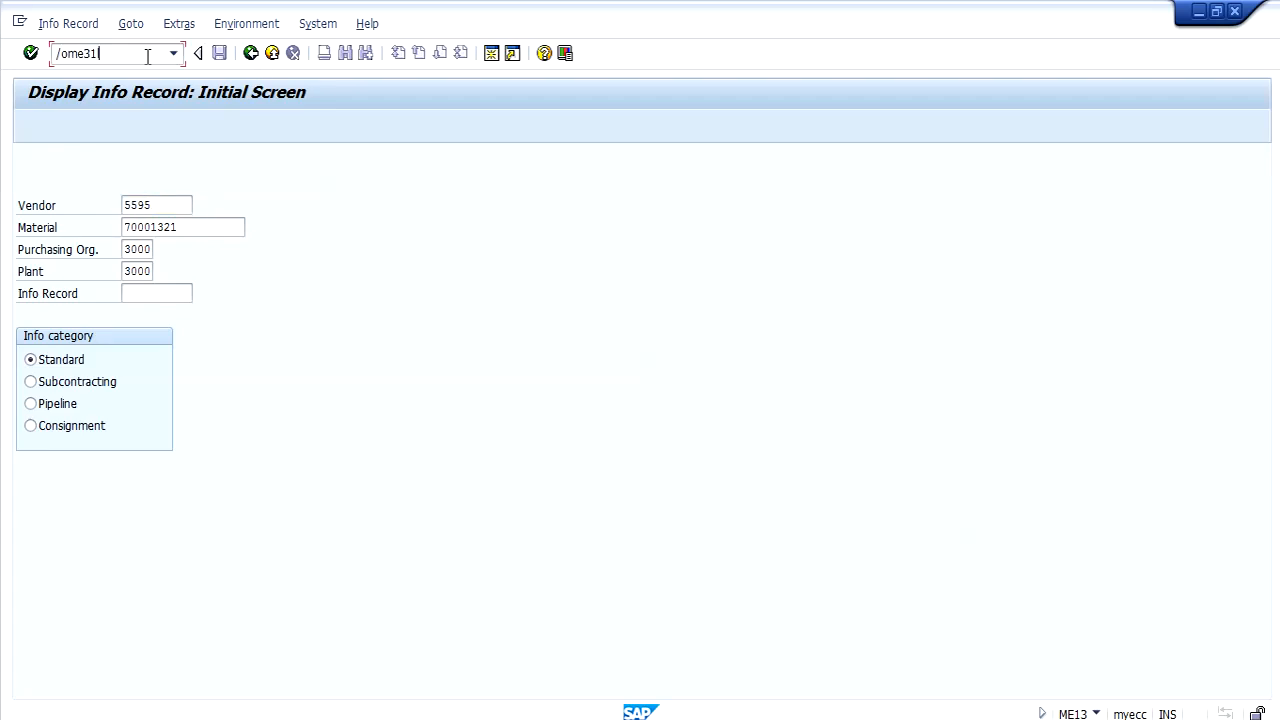
pyautogui.press('Return')
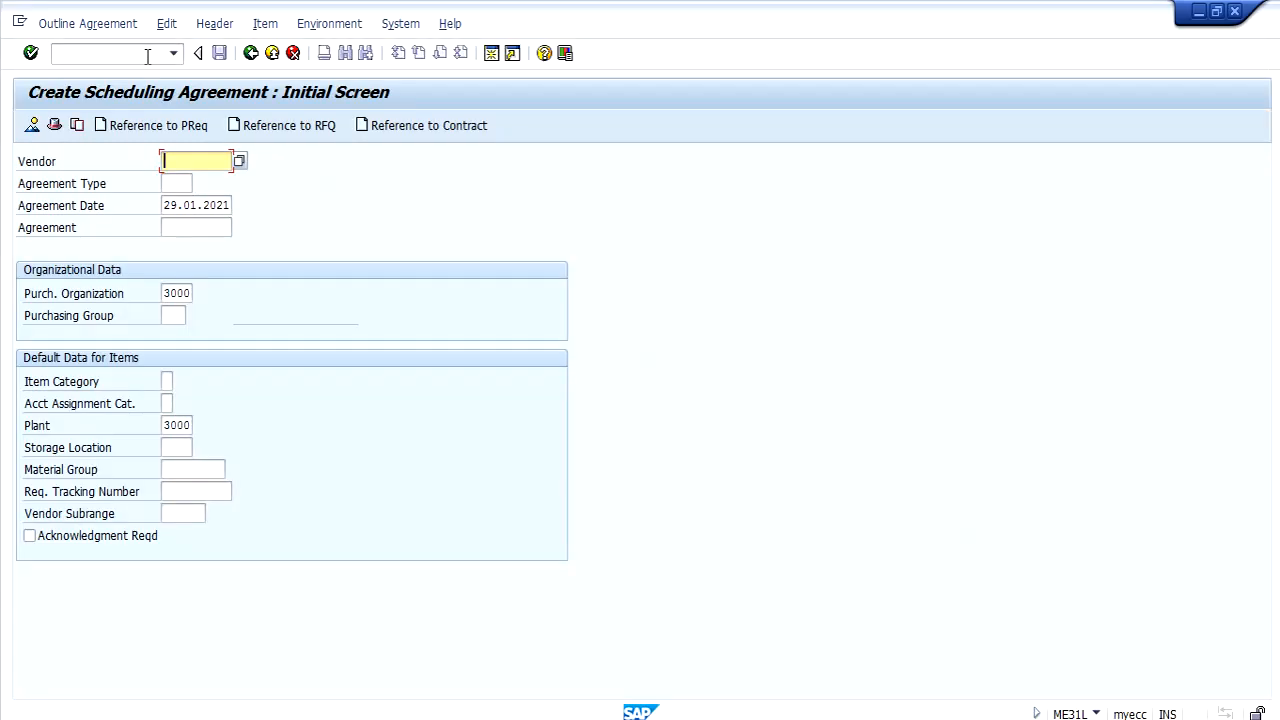
# - Enter vendor 5595 and agreement type LP for the new scheduling agreement
pyautogui.press('Down')
pyautogui.press('Down')
pyautogui.press('Tab')
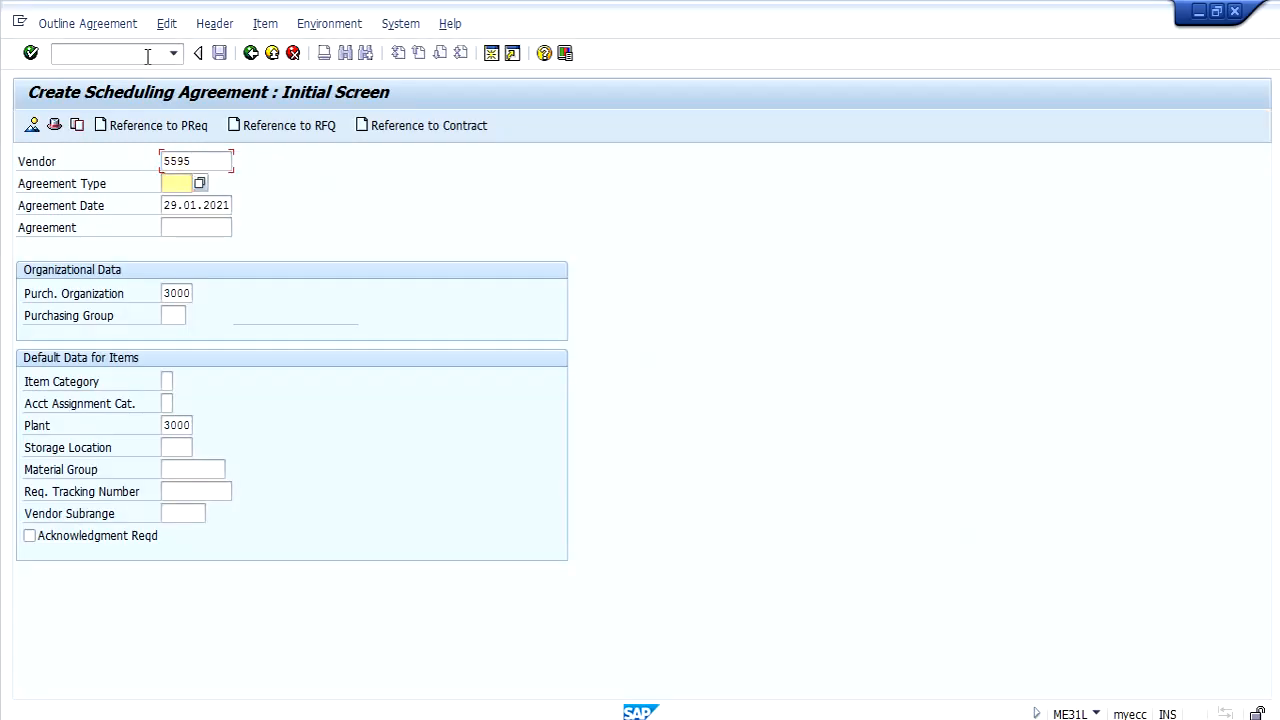
pyautogui.press('Down')
pyautogui.press('Down')
pyautogui.press('Tab')
pyautogui.press('Tab')
pyautogui.press('Tab')
pyautogui.press('Tab')
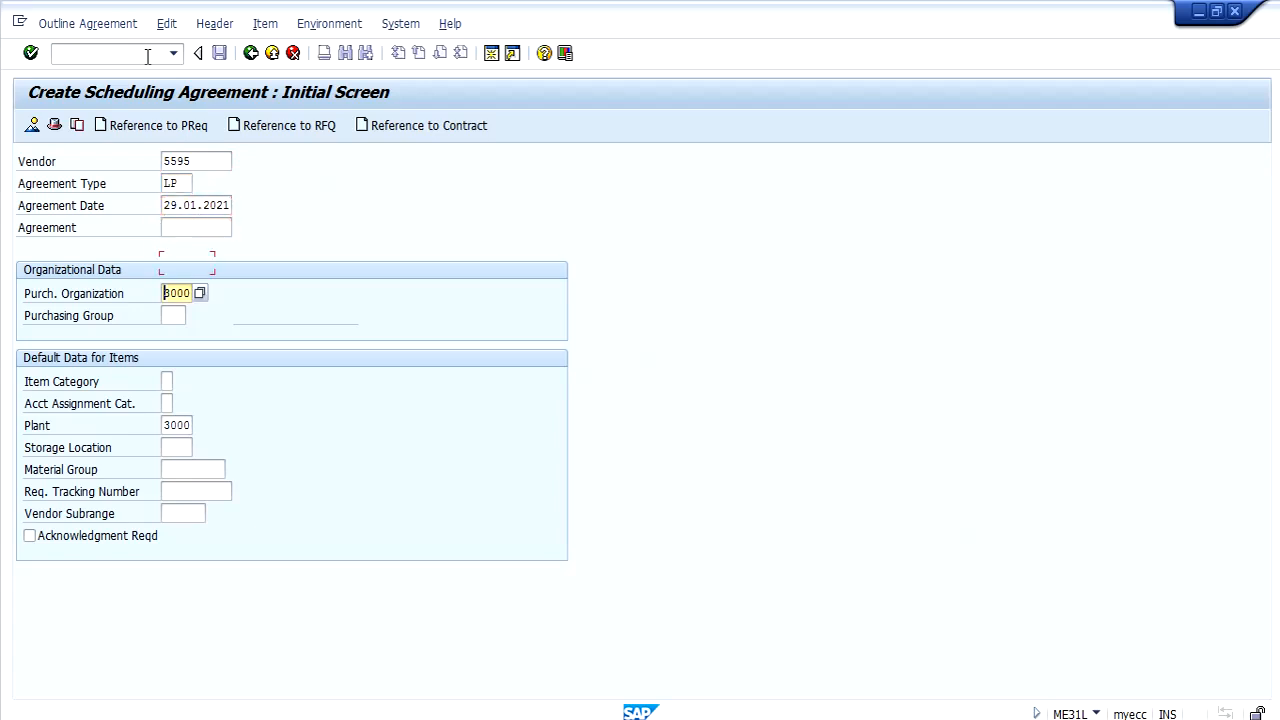
# - Set purchasing organization 3000, purchasing group 000 and storage location 0001, and continue to the agreement's header data
pyautogui.press('Down')
pyautogui.press('Down')
pyautogui.press('Tab')
pyautogui.press('Tab')
pyautogui.press('Tab')
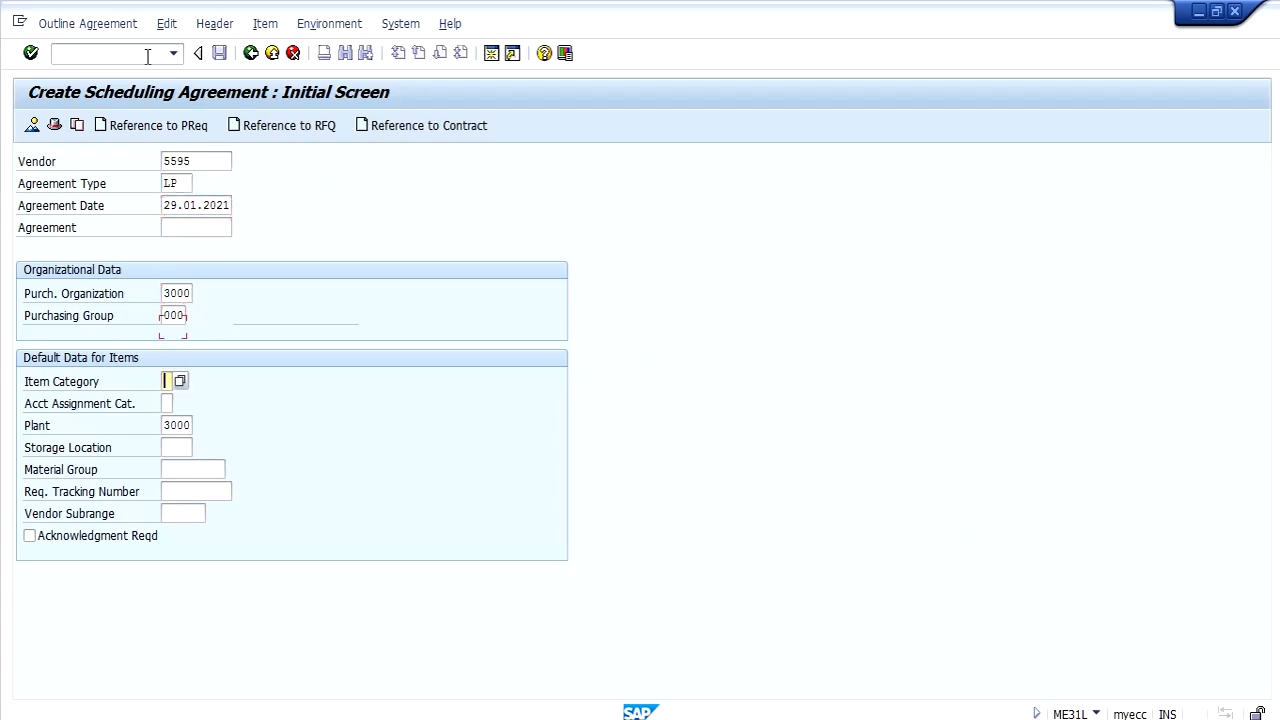
pyautogui.press('Tab')
pyautogui.press('Down')
pyautogui.press('Down')
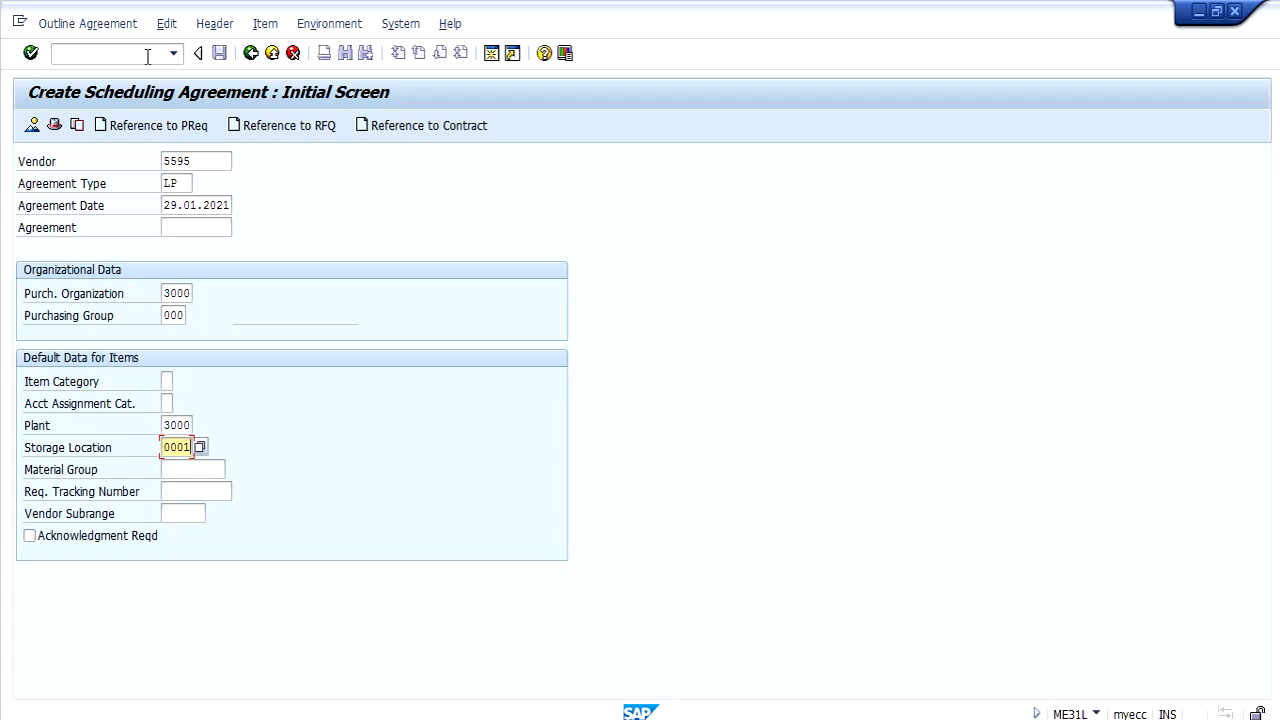
pyautogui.press('Return')
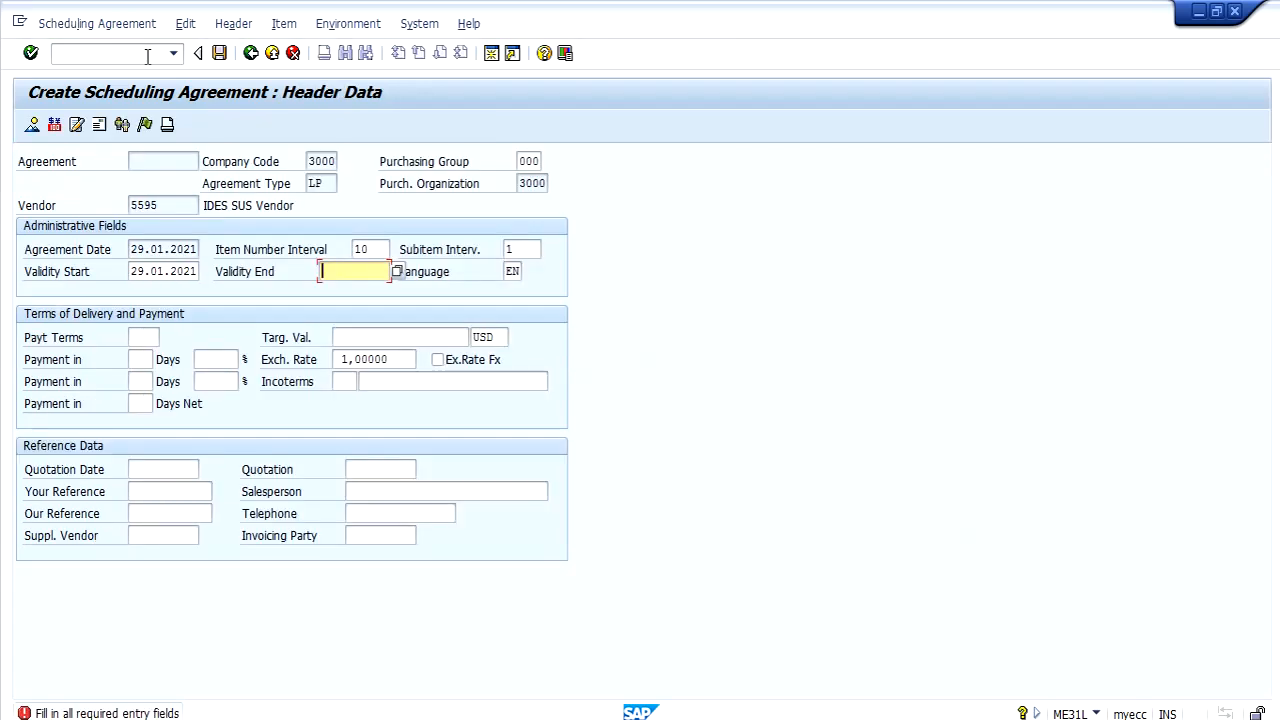
# - Fill in the agreement's validity end date and continue to the item overview
pyautogui.press('Down')
pyautogui.press('Down')
pyautogui.press('Return')
pyautogui.press('Return')
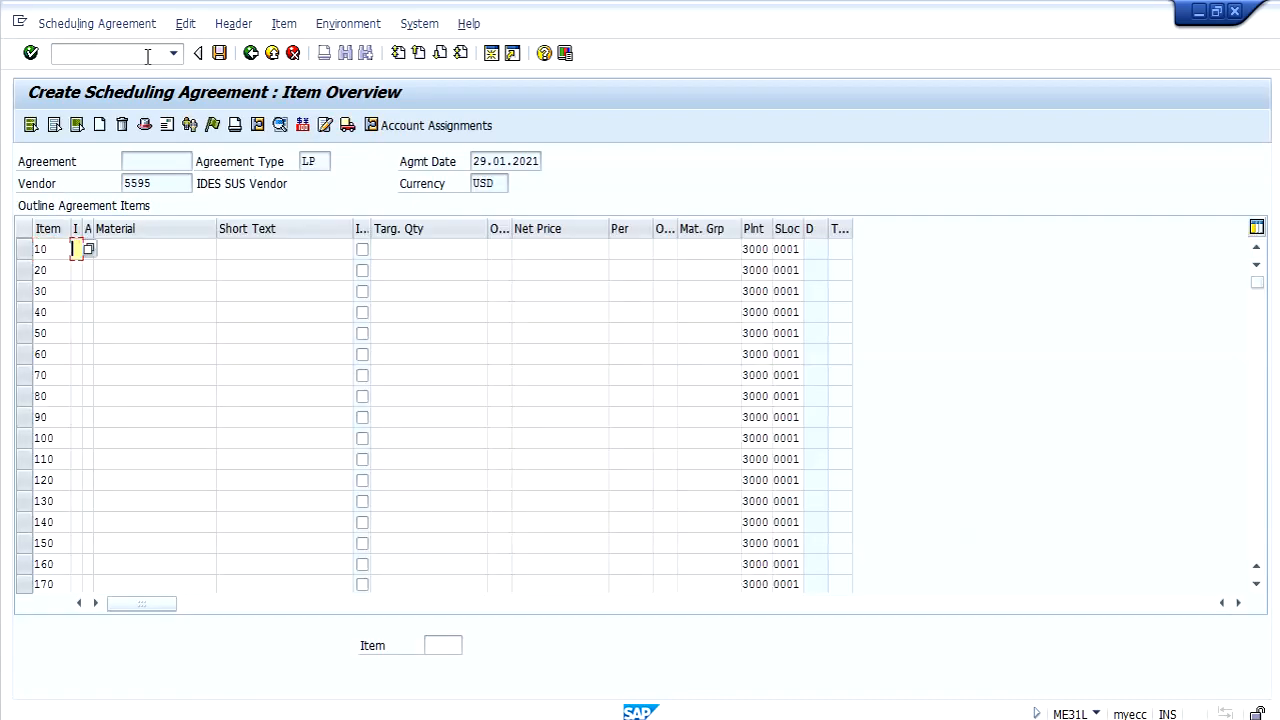
# - Enter material 70001321 with a target quantity of 1000 as item 10 of the scheduling agreement
pyautogui.press('Tab')
pyautogui.press('Down')
pyautogui.press('Down')
pyautogui.press('Return')
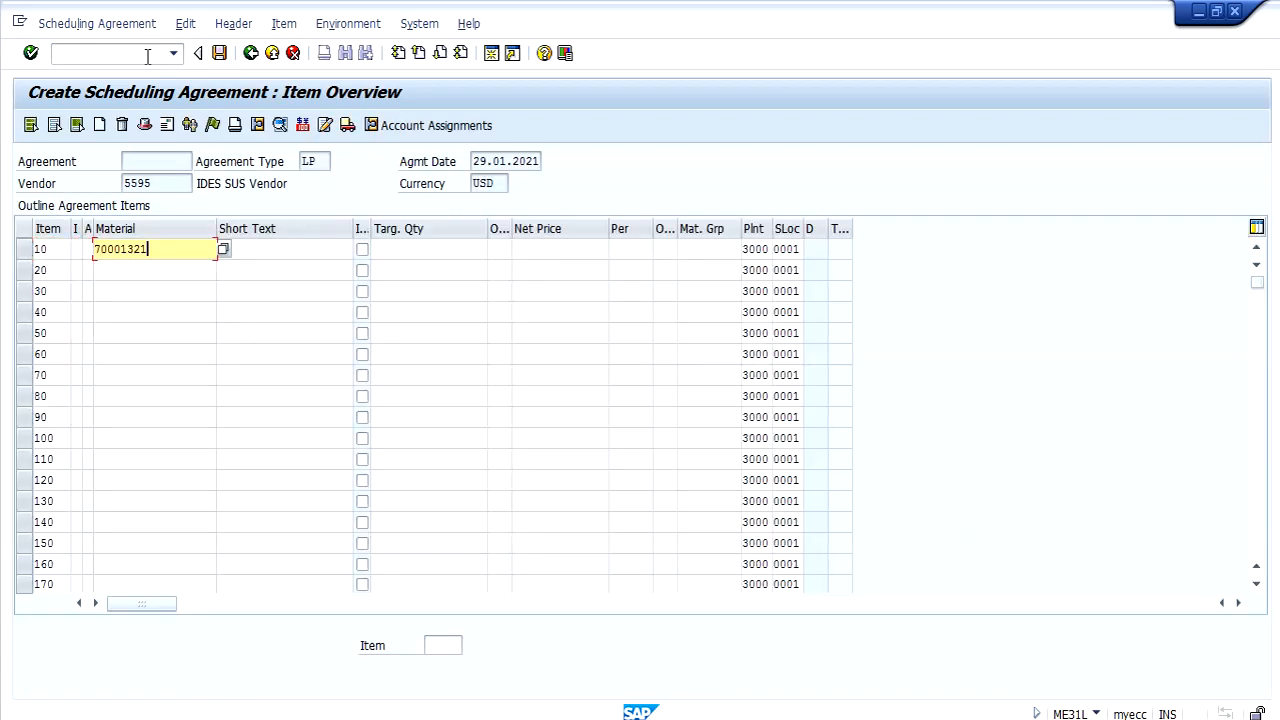
pyautogui.press('Tab')
pyautogui.press('Tab')
pyautogui.press('Tab')
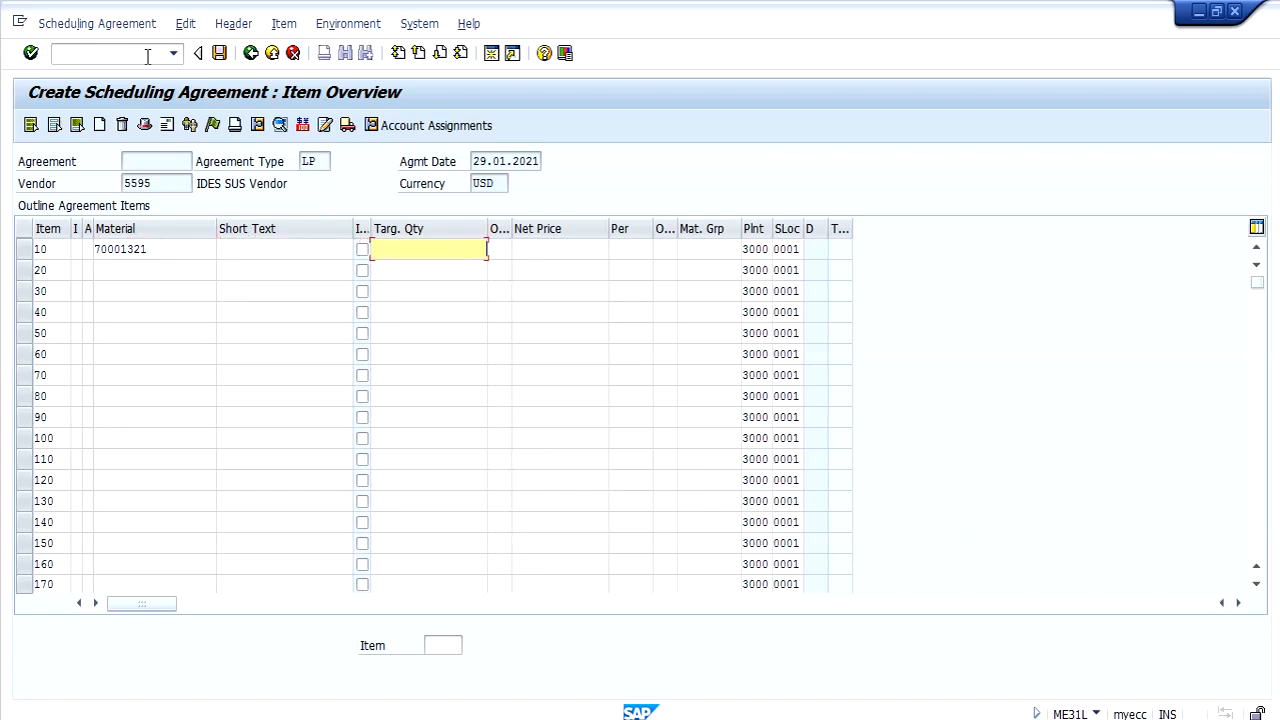
pyautogui.press('Down')
pyautogui.press('Down')
pyautogui.press('Return')
pyautogui.press('Tab')
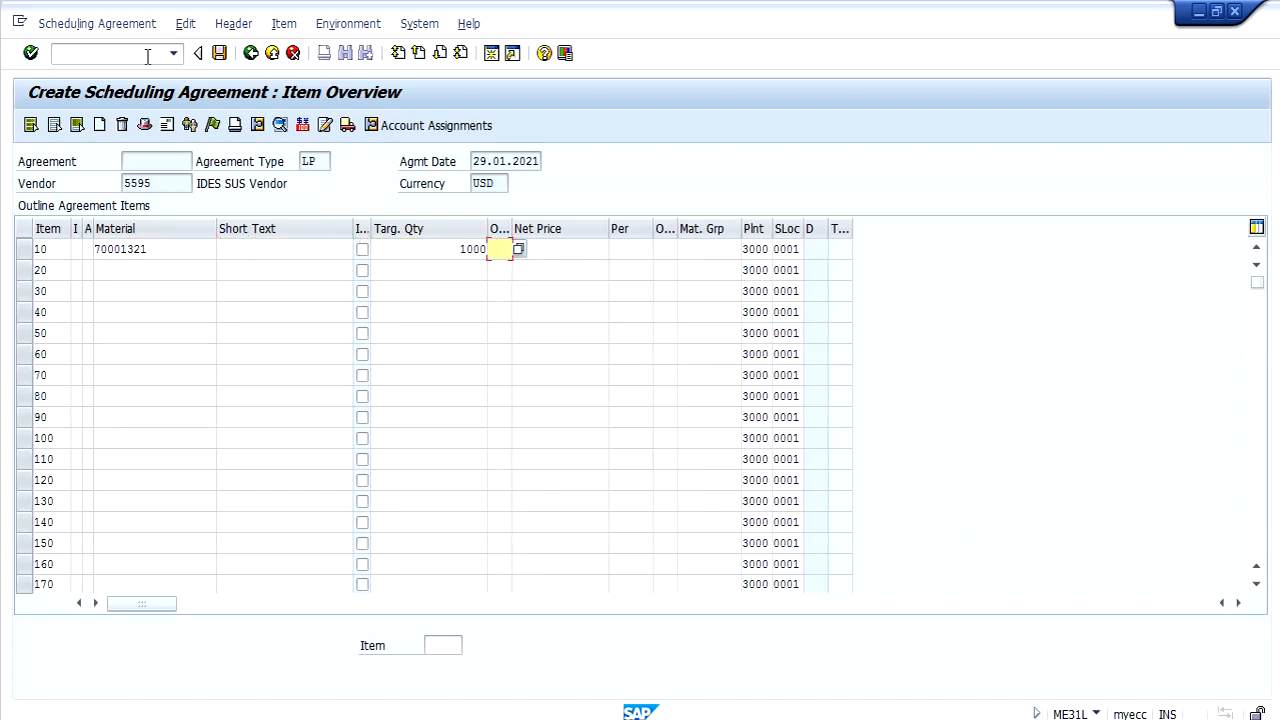
pyautogui.press('Tab')
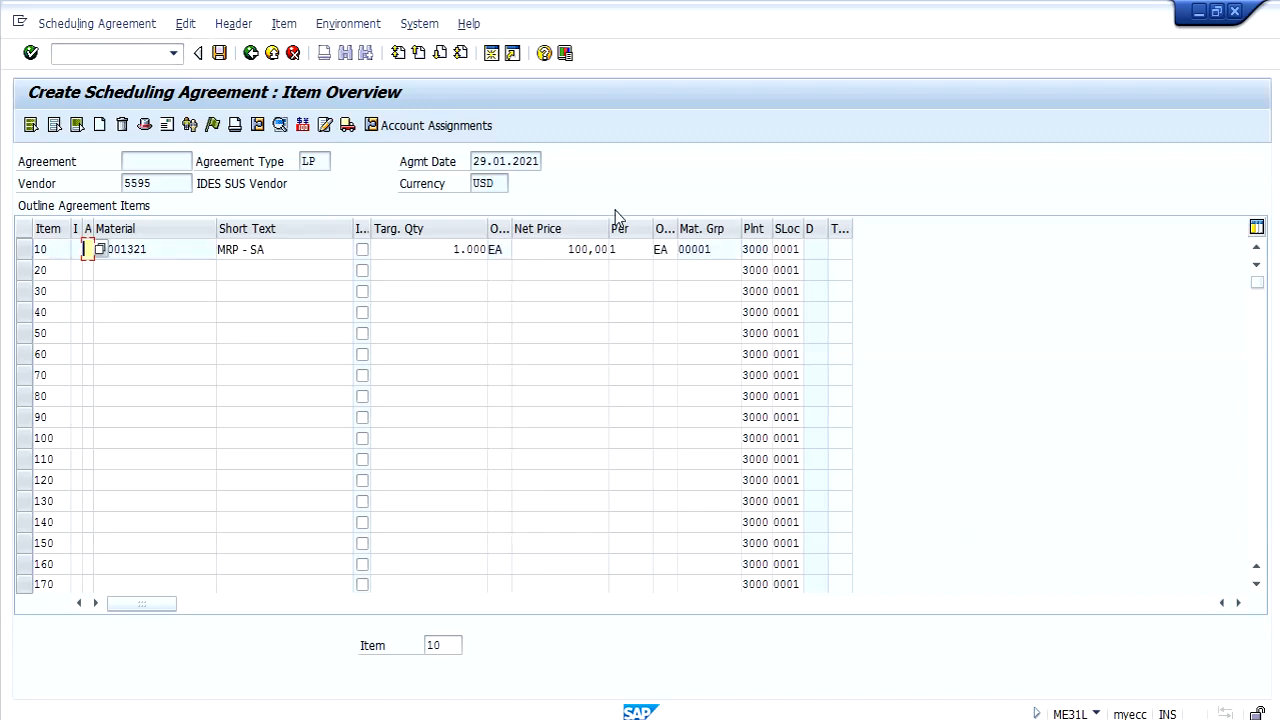
# - Set item 10's net price to 85 USD and save the scheduling agreement
pyautogui.moveTo(556, 249); pyautogui.dragTo(637, 255)
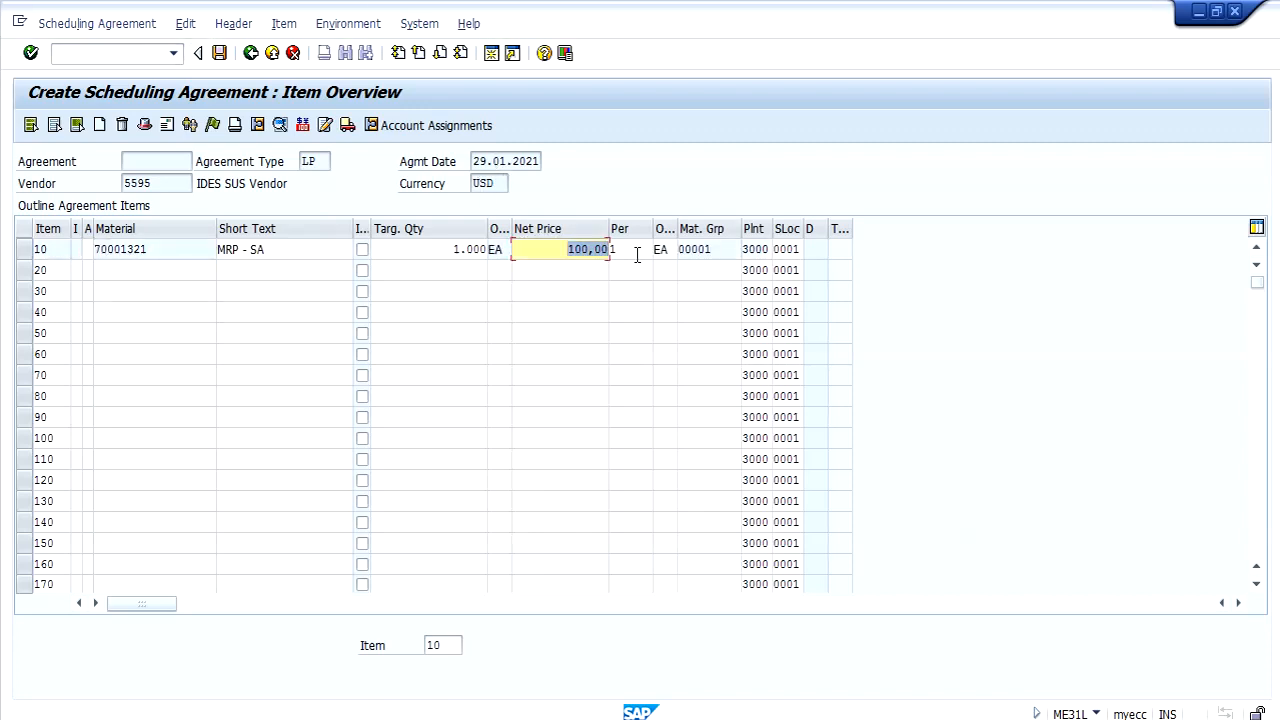
pyautogui.write('85')
pyautogui.press('Return')
pyautogui.click(222, 57)
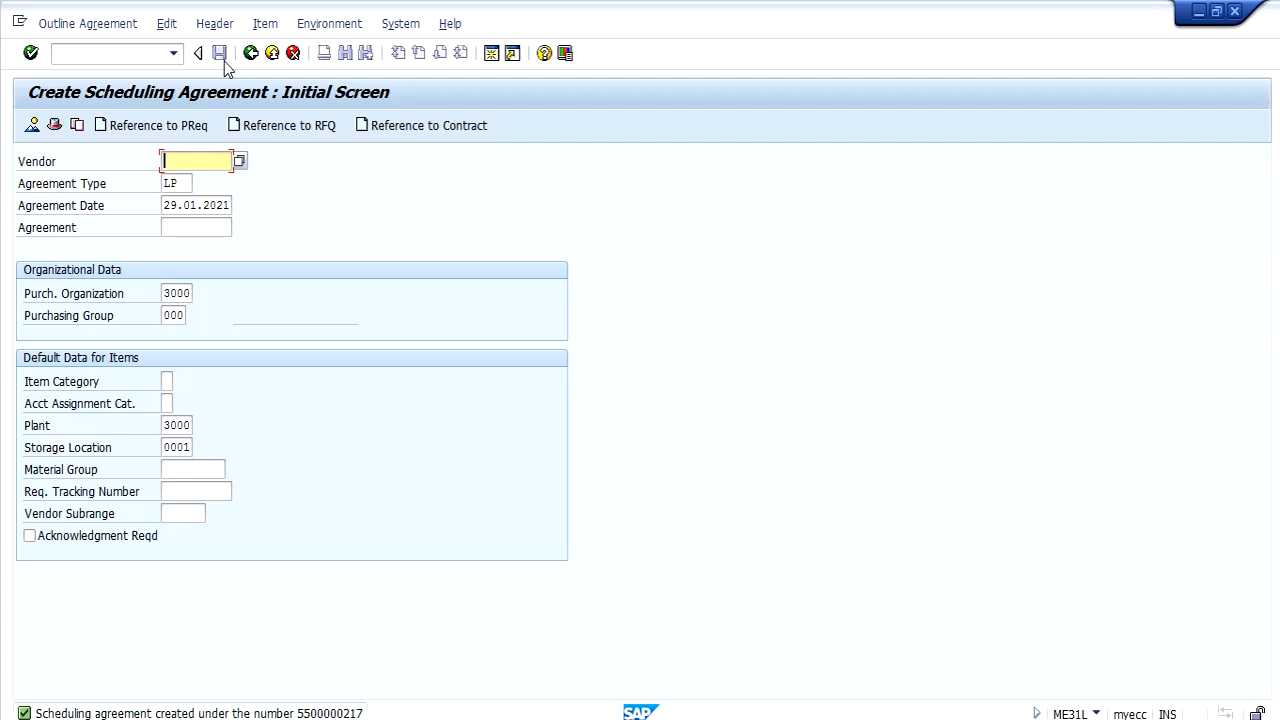
# - Open the display screen for the new scheduling agreement, paste its number after "Scheduling Agreement:" in the Notepad notes, and return to SAP
pyautogui.click(130, 25)
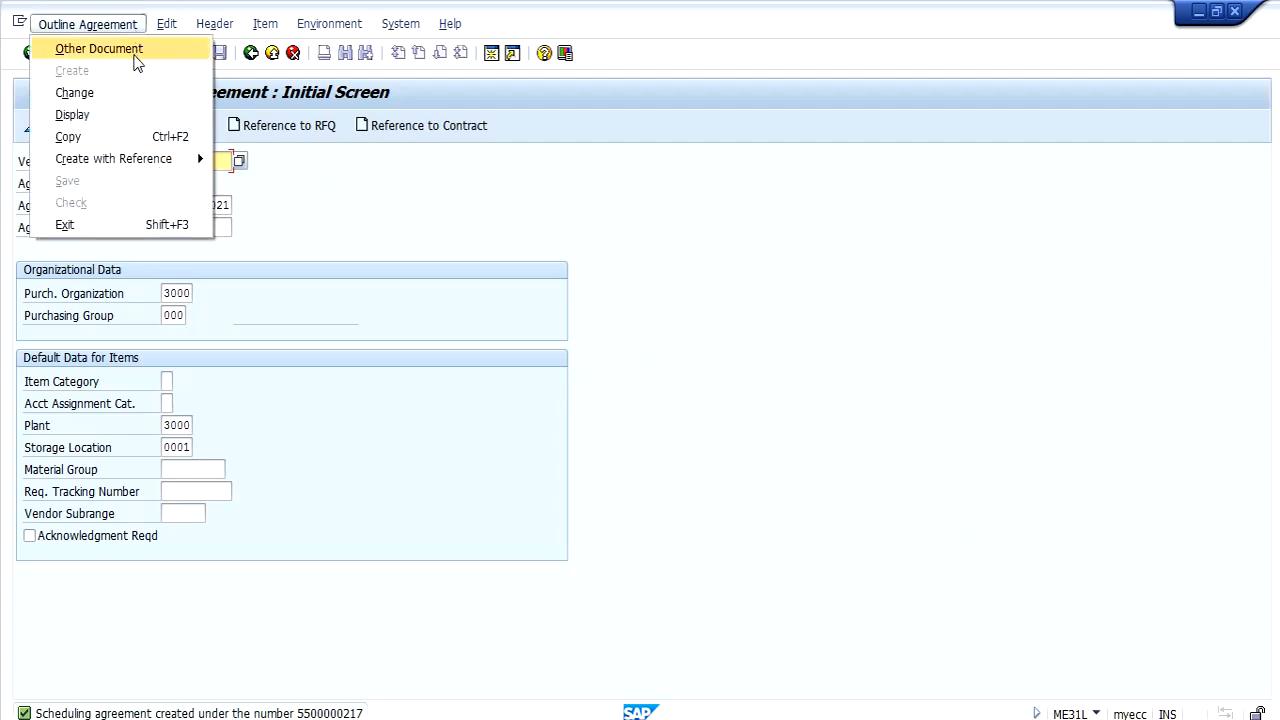
pyautogui.click(123, 116)
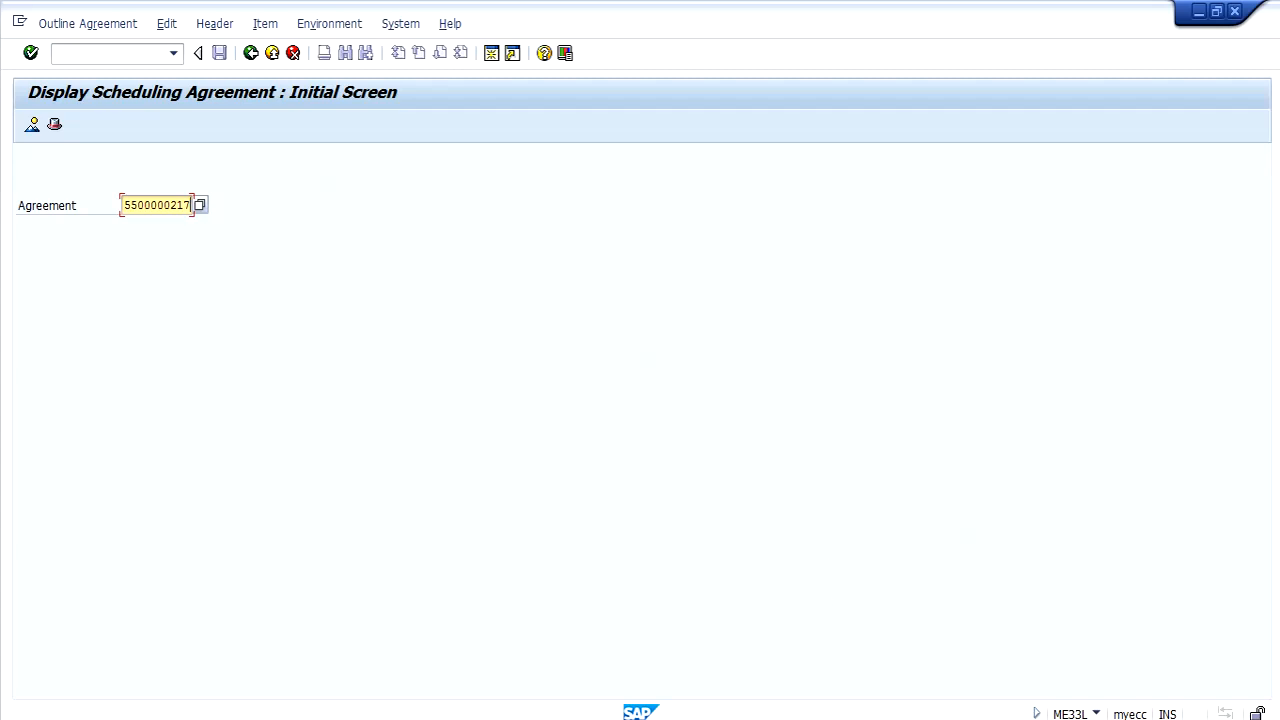
pyautogui.click(897, 718)
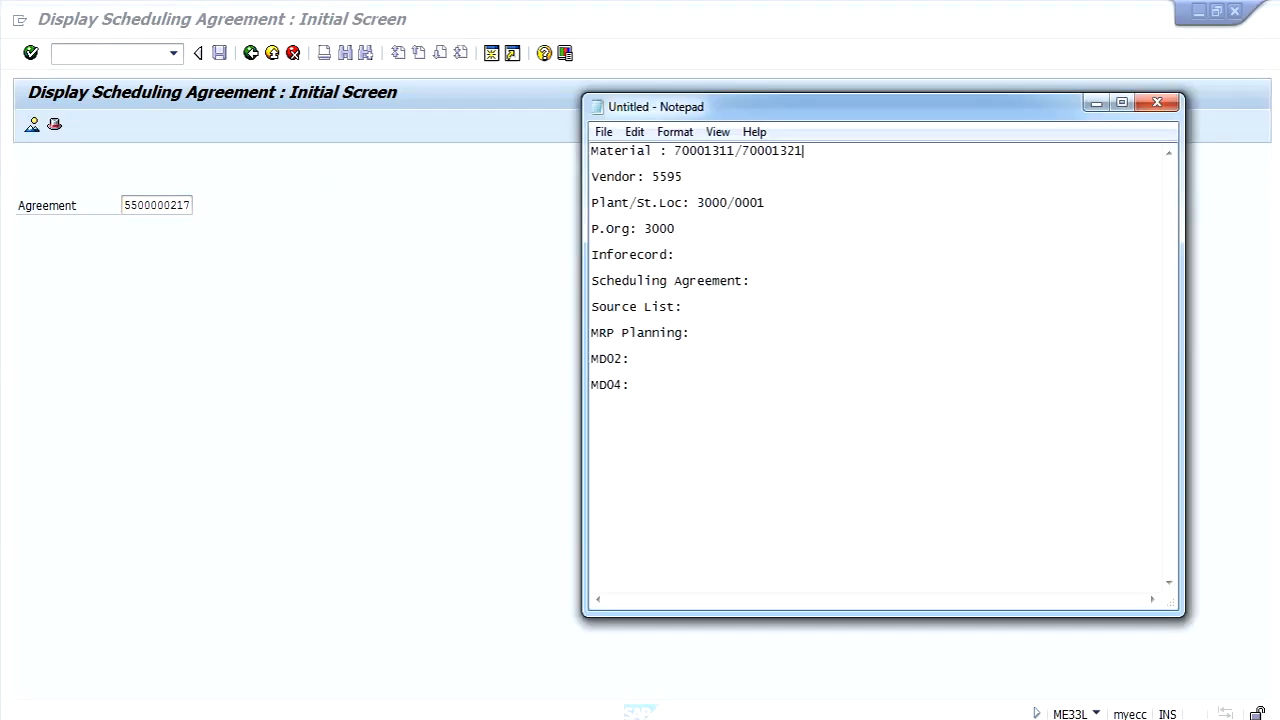
pyautogui.click(772, 280)
pyautogui.hotkey('ctrl', 'v')
pyautogui.click(899, 718)
pyautogui.click(858, 718)
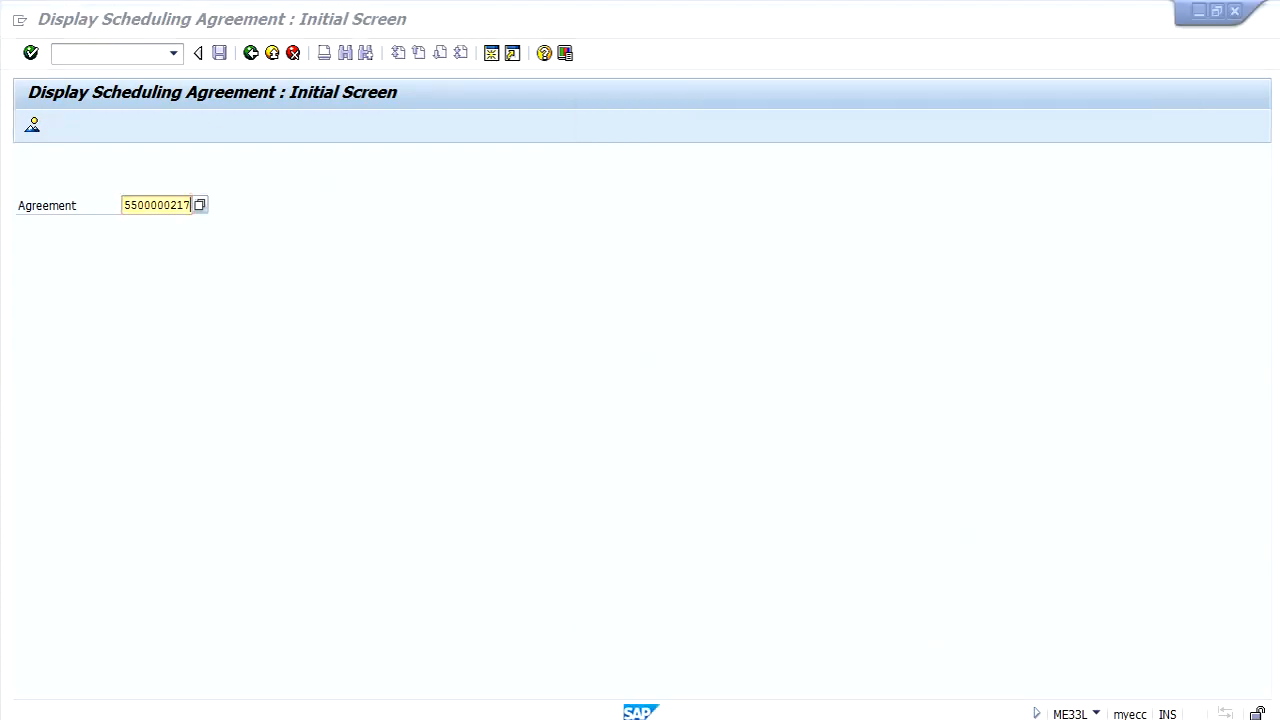
pyautogui.click(651, 412)
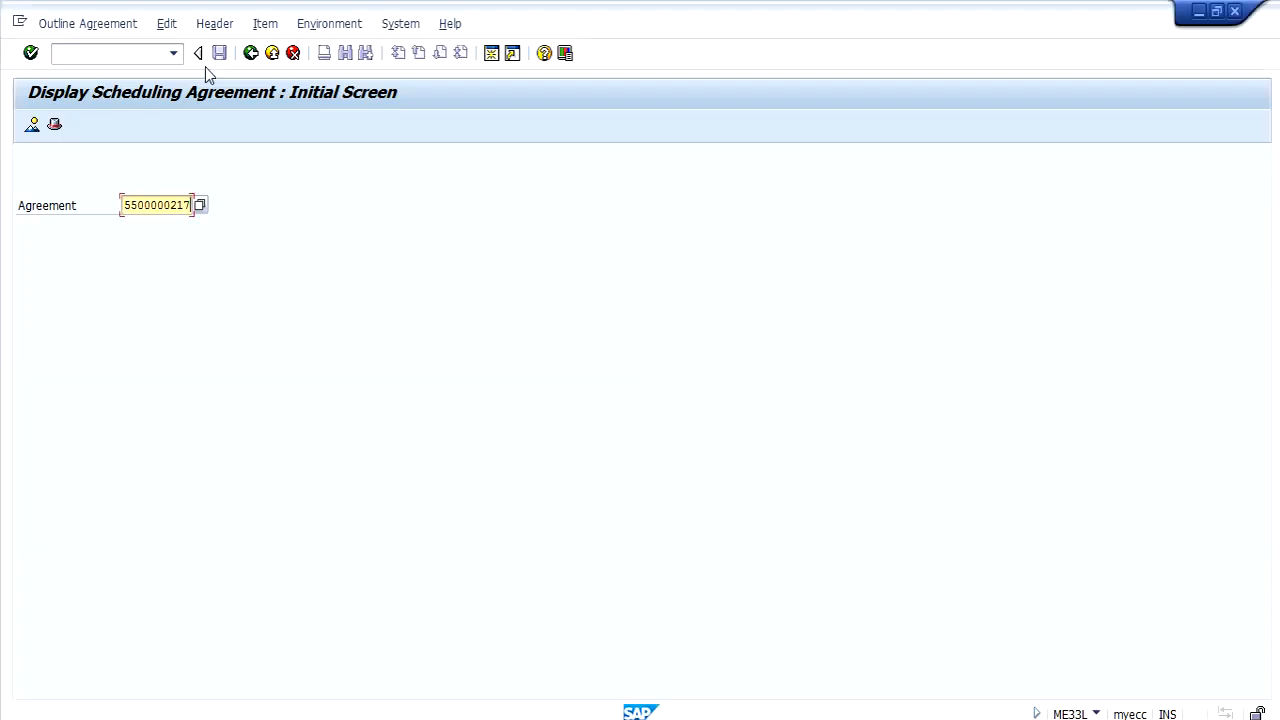
# - Start transaction ME01 in a new session and open the source list of material 70001321 in plant 3000
pyautogui.click(139, 55)
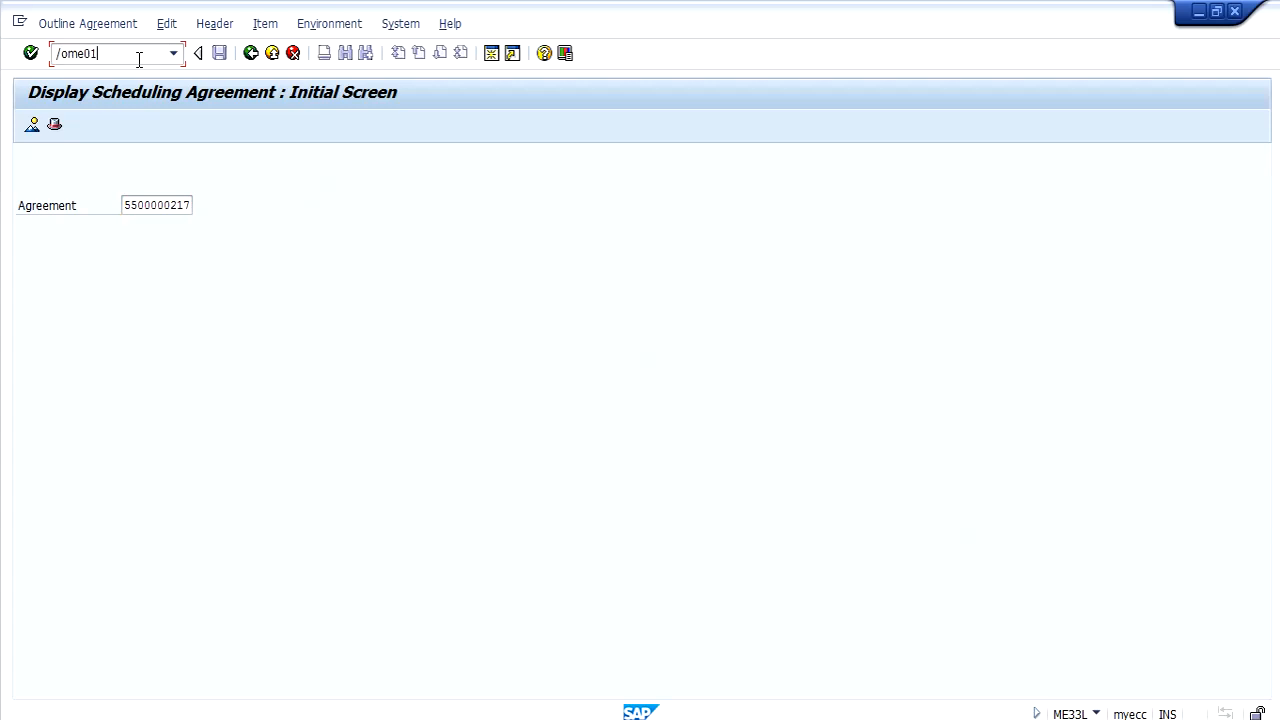
pyautogui.write('/ome01')
pyautogui.press('Return')
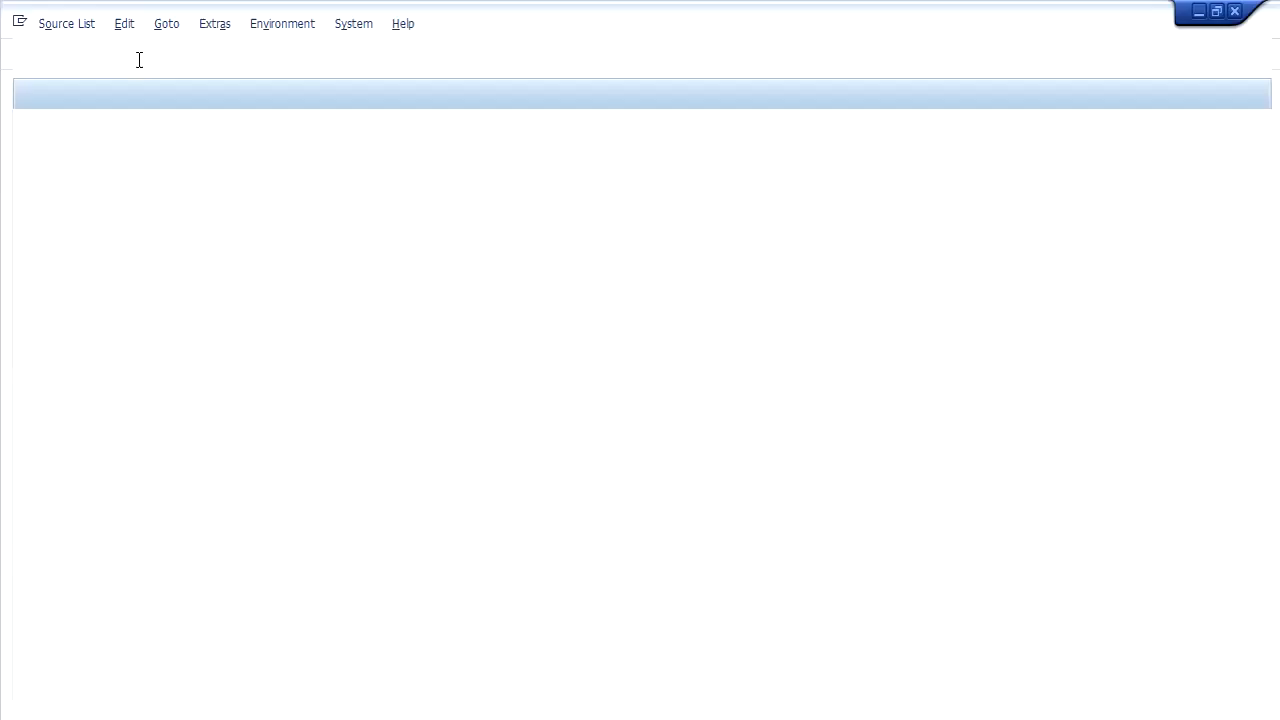
pyautogui.press('Return')
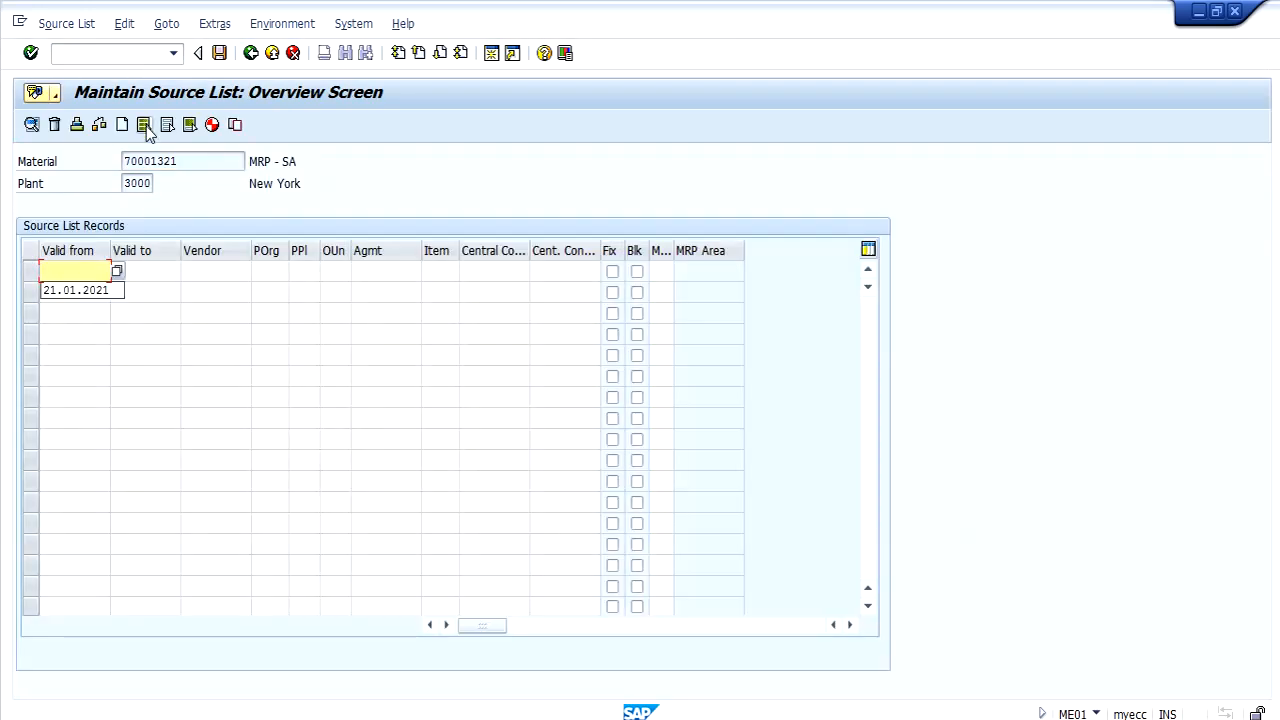
# - Enter a source list record valid from 21.01.2021 to 21.01.2022 for vendor 5595
pyautogui.press('Down')
pyautogui.press('Return')
pyautogui.press('Tab')
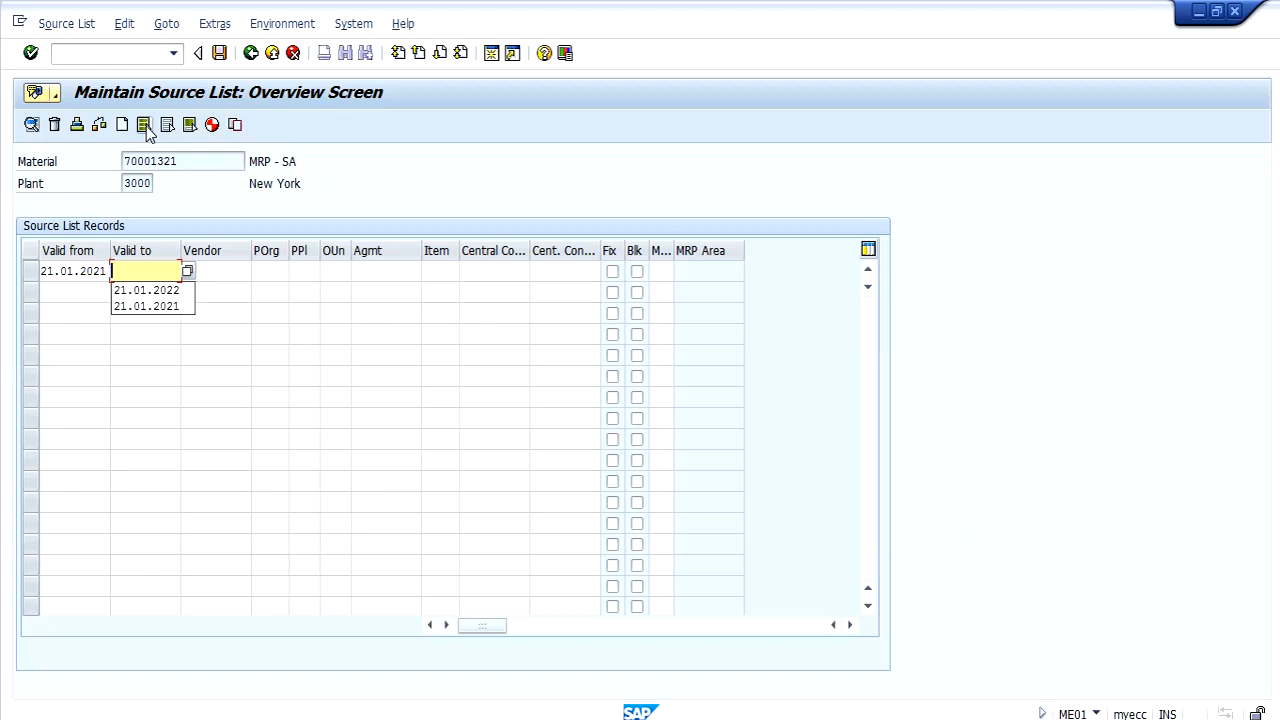
pyautogui.press('Down')
pyautogui.press('Return')
pyautogui.press('Tab')
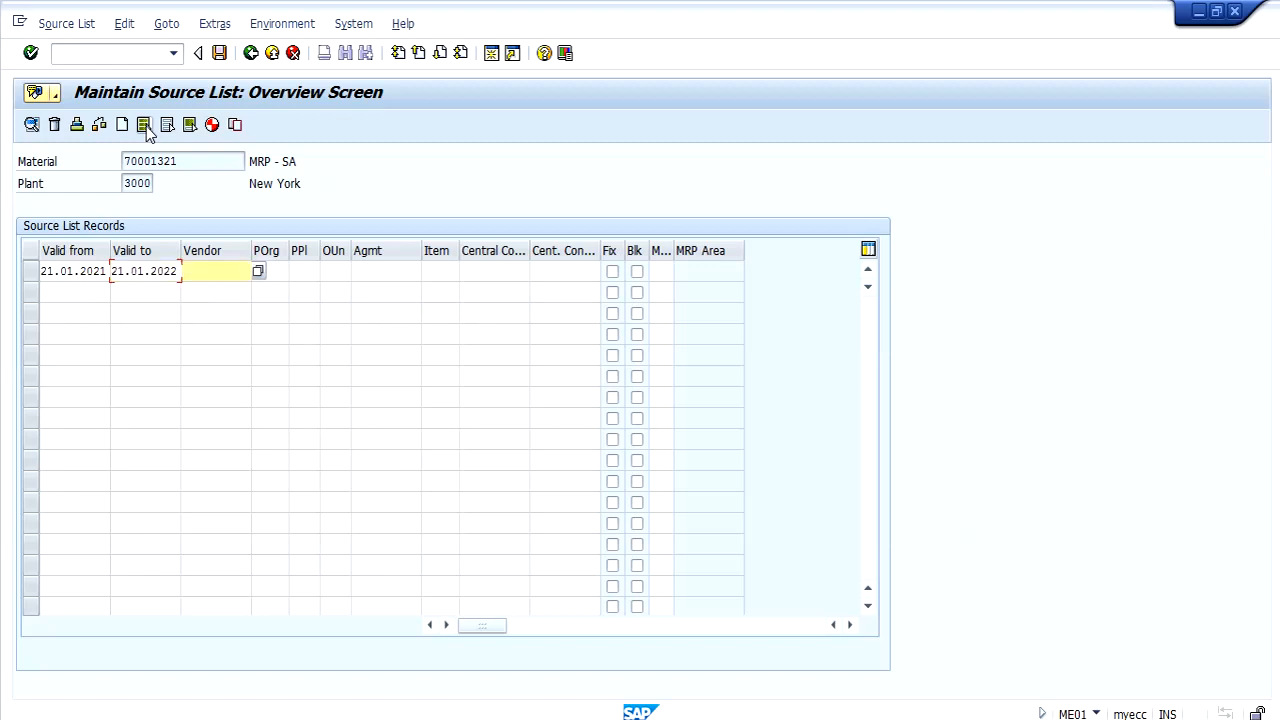
pyautogui.press('Down')
pyautogui.press('Return')
pyautogui.press('Tab')
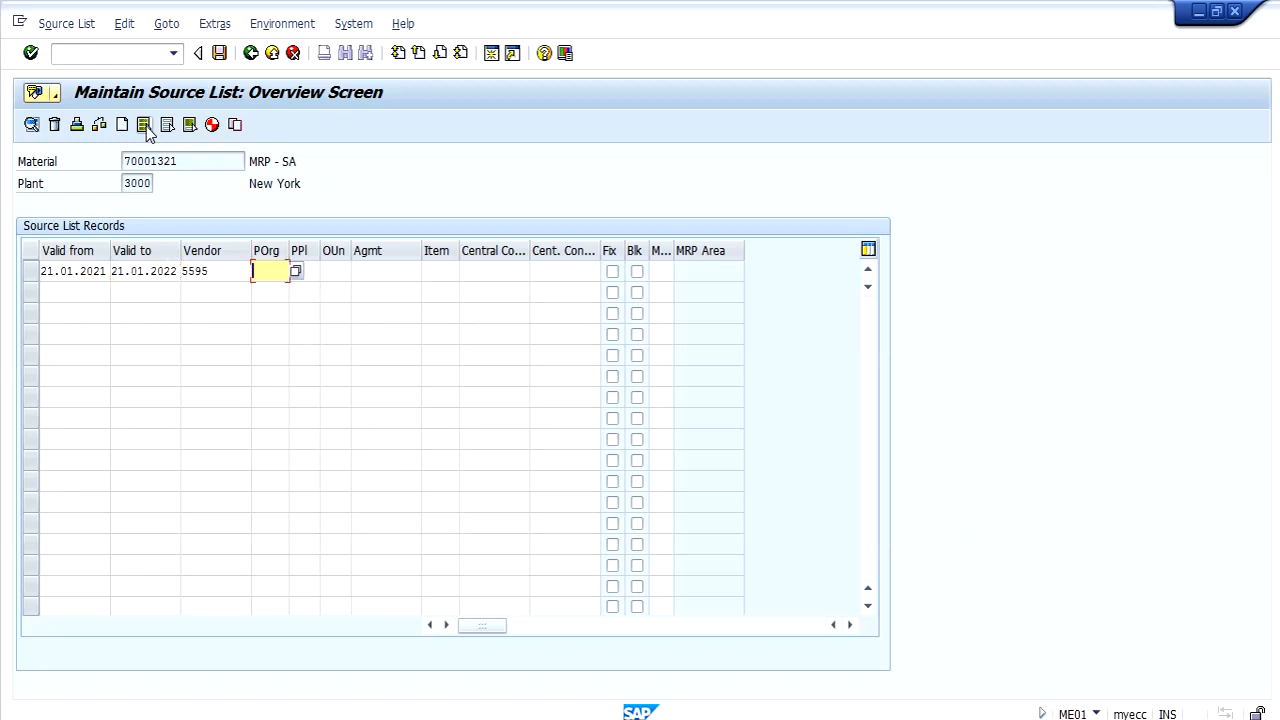
# - Set the purchasing organization of the source list record for vendor 5595 to 3000
pyautogui.press('Tab')
pyautogui.hotkey('shift', 'Tab')
pyautogui.press('Down')
pyautogui.press('Return')
pyautogui.press('Return')
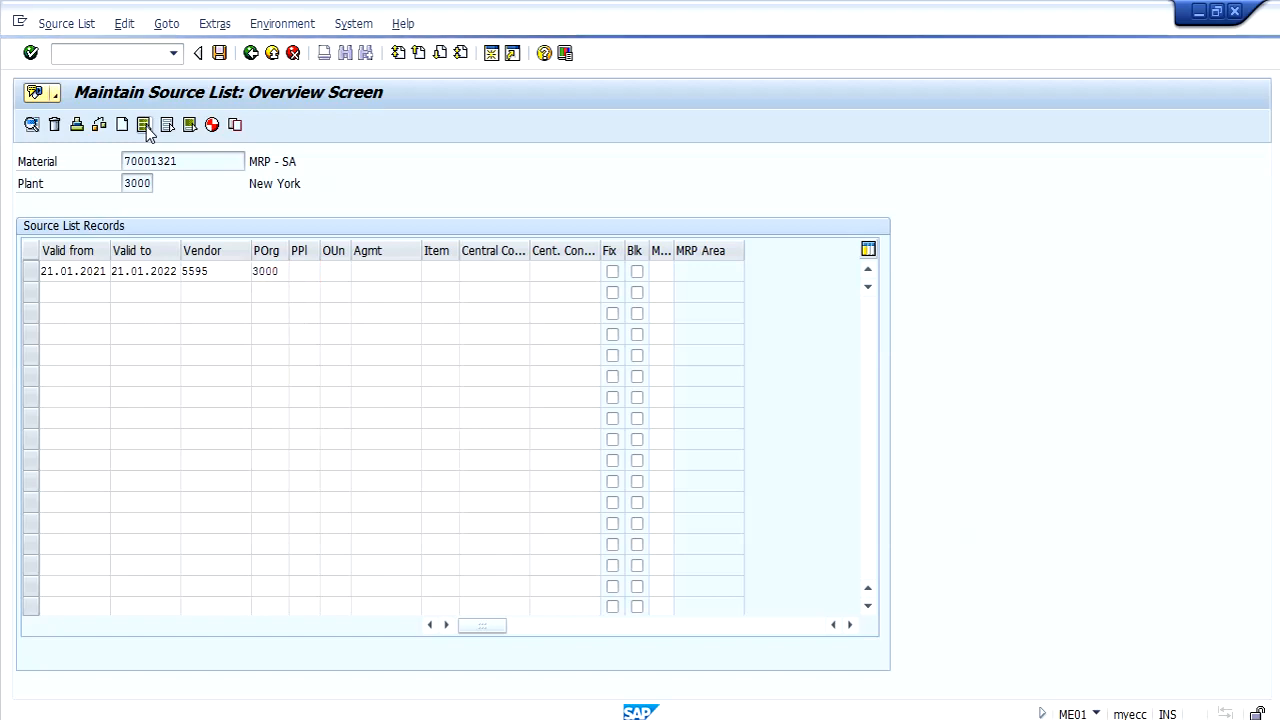
pyautogui.press('Tab')
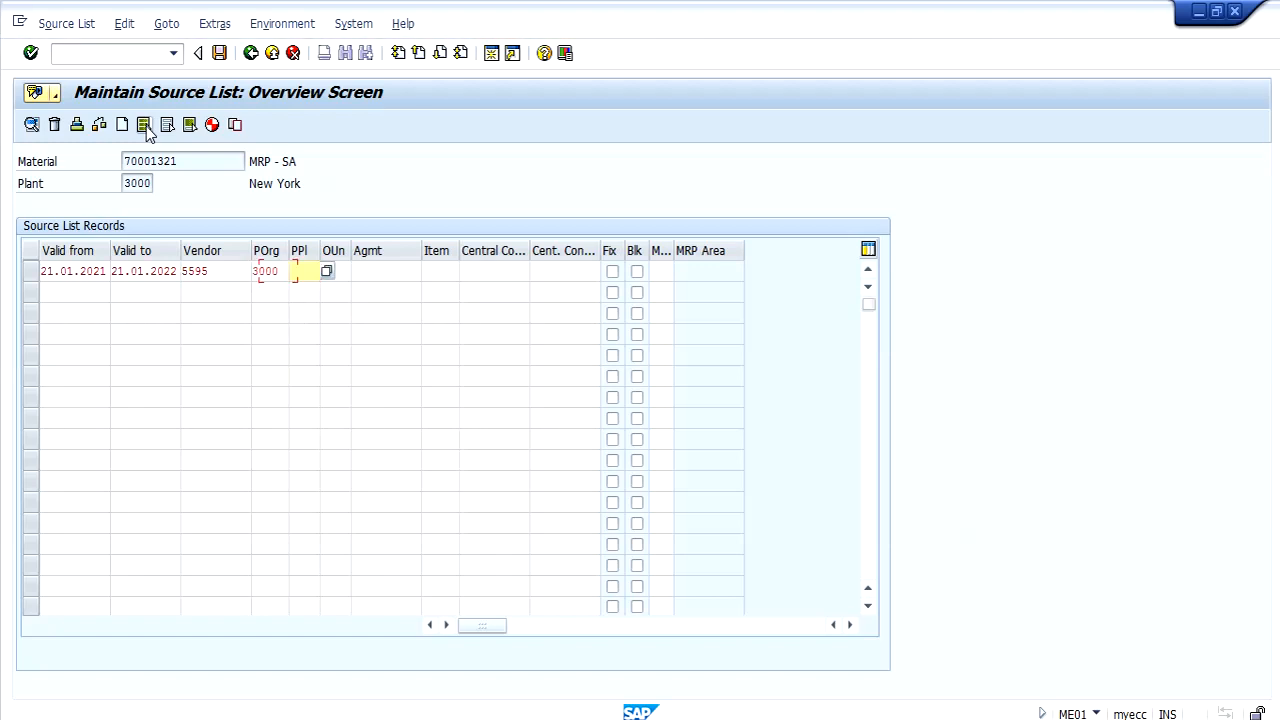
pyautogui.press('Tab')
# - Copy the scheduling agreement number from its display session into the source list record and enter agreement item 10
pyautogui.click(146, 126)
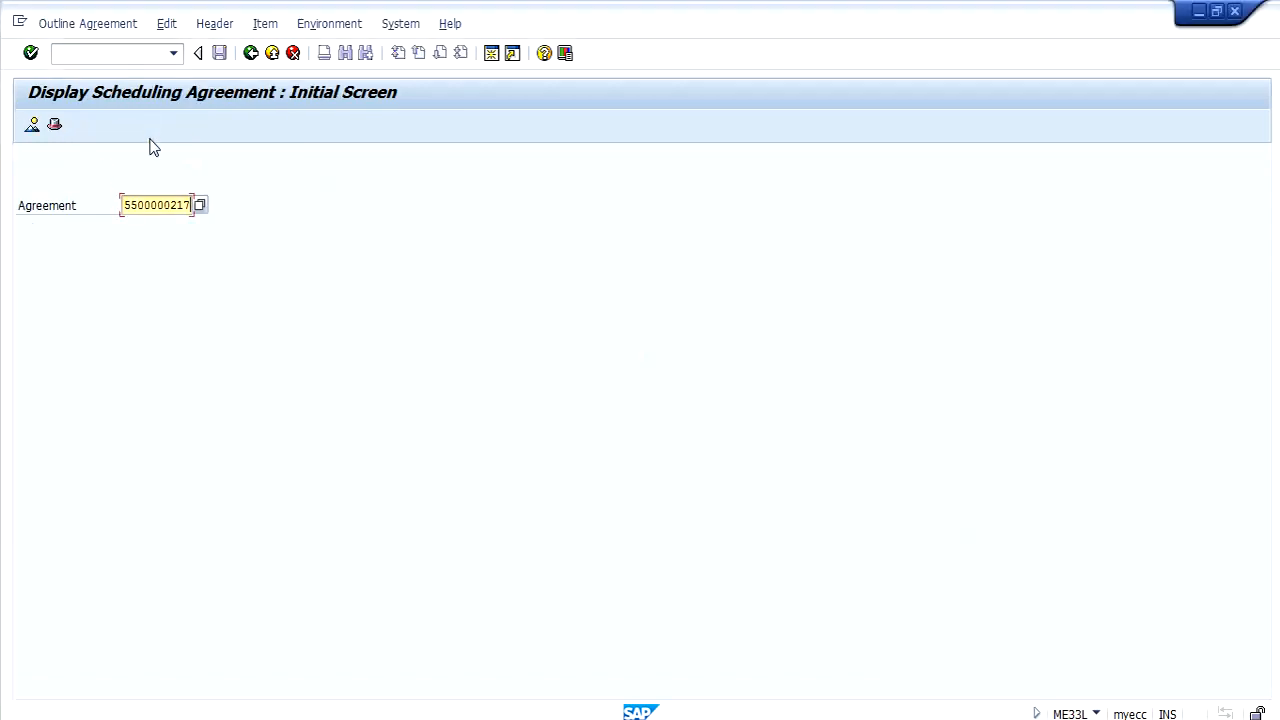
pyautogui.press('F3')
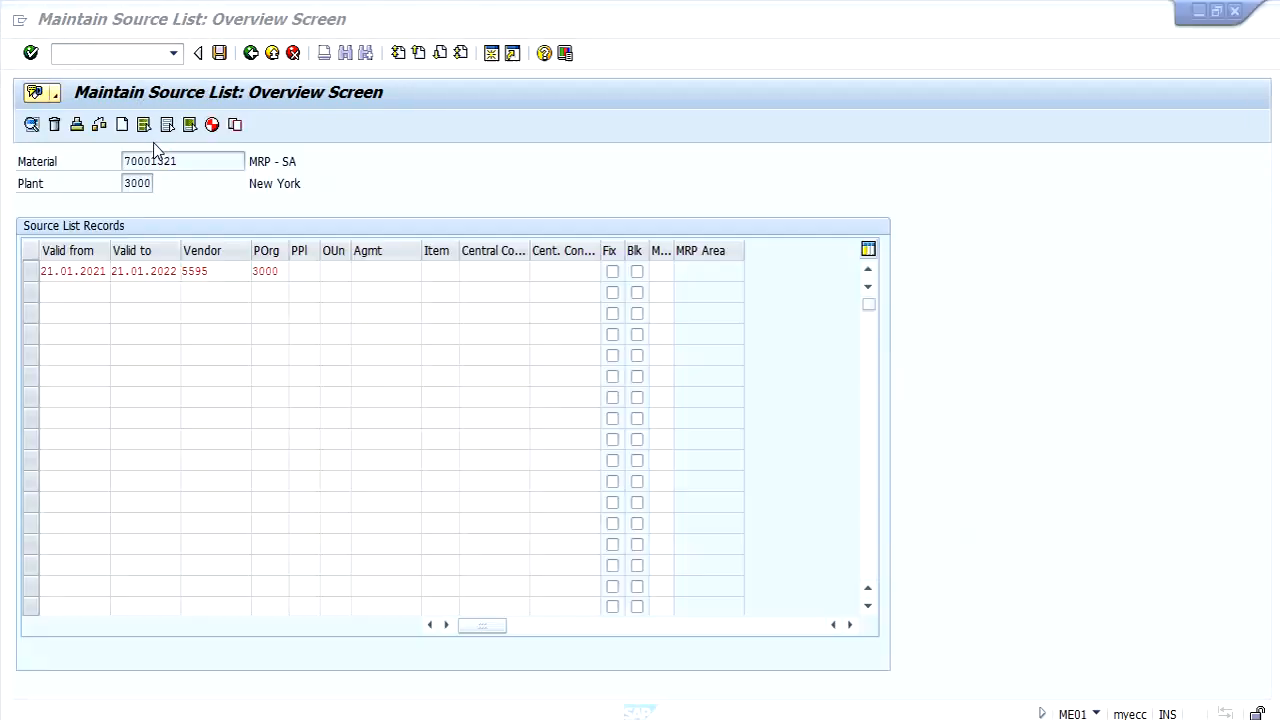
pyautogui.hotkey('ctrl', 'v')
pyautogui.press('Tab')
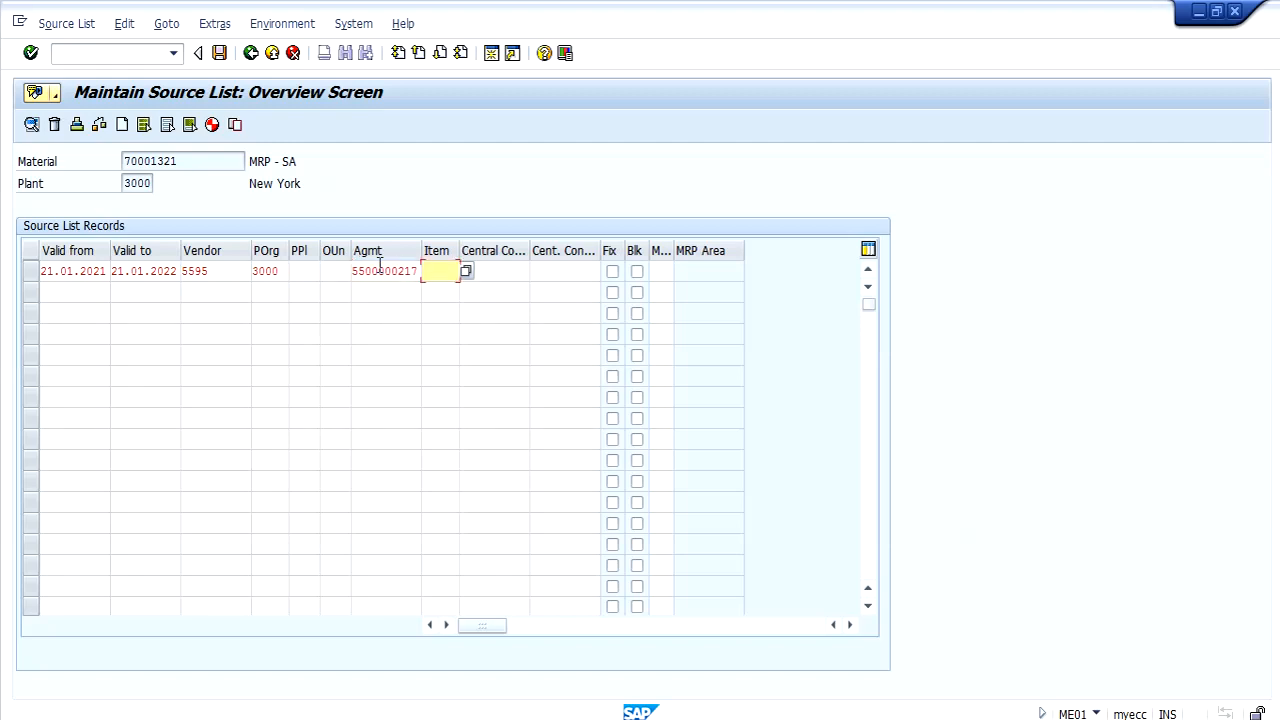
pyautogui.write('10')
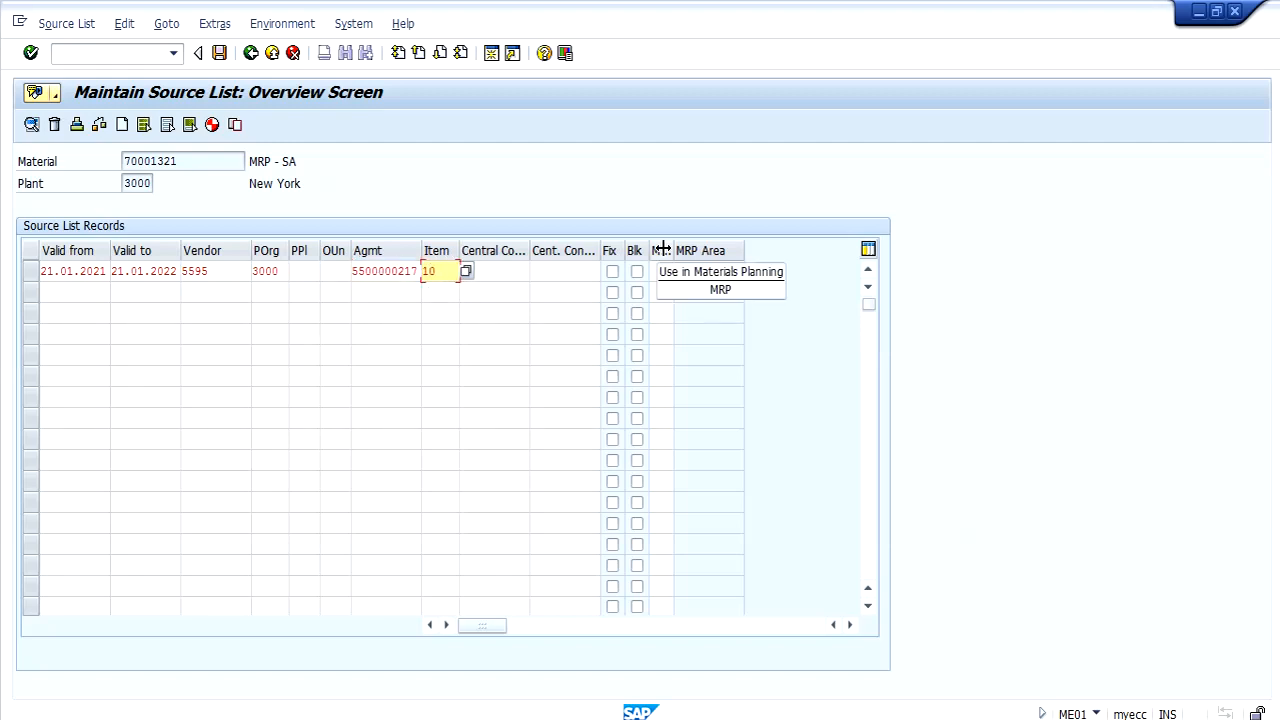
# - Set the record's materials planning usage to 2, "Record relevant to MRP. Sched. lines generated automatically"
pyautogui.click(662, 271)
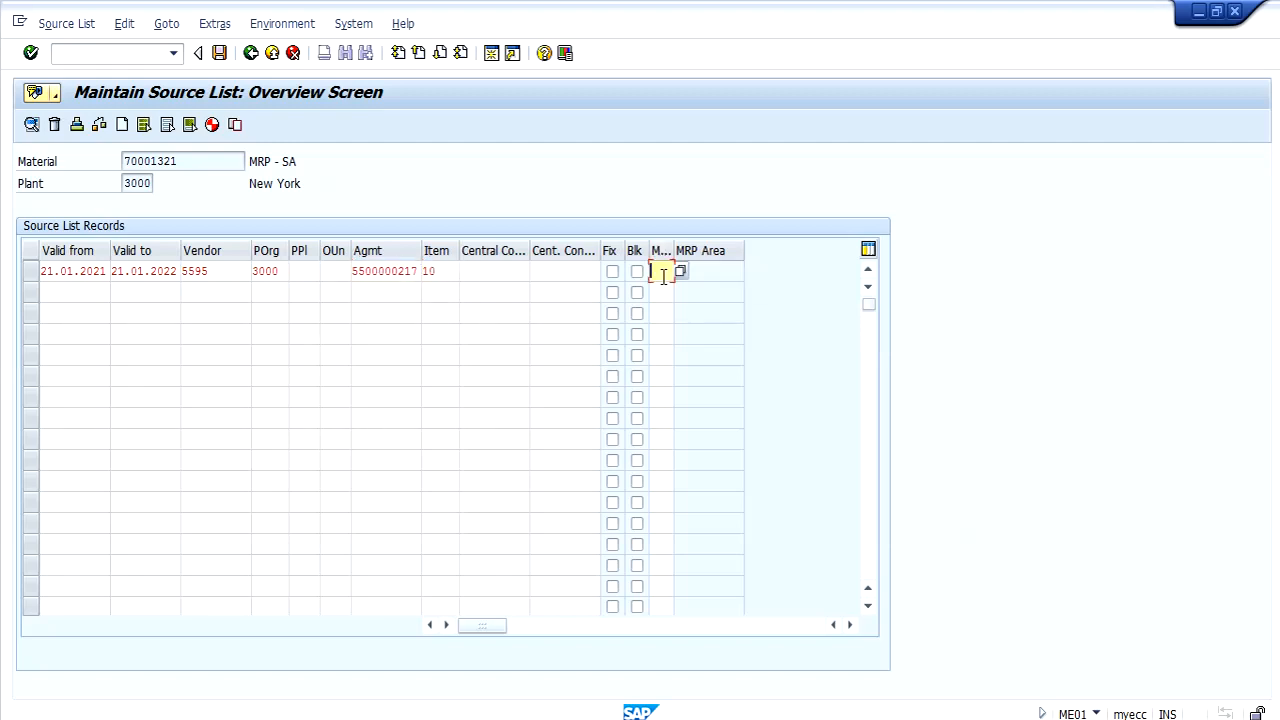
pyautogui.click(681, 272)
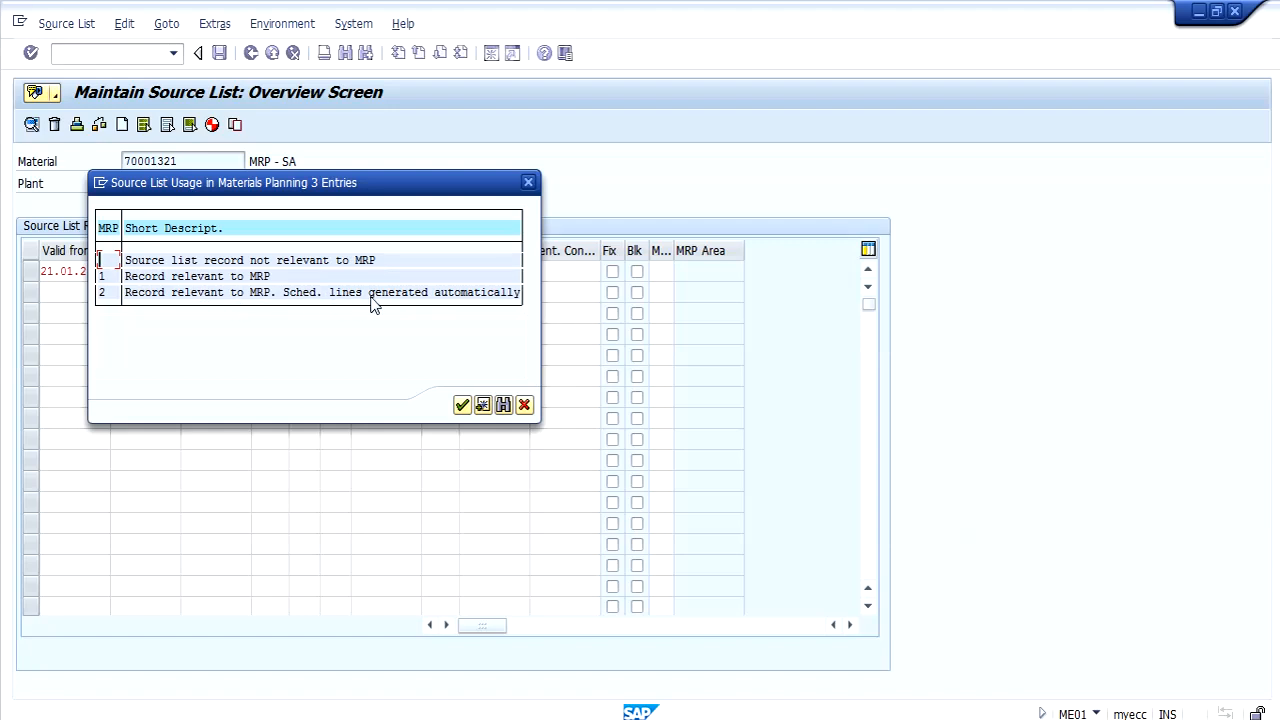
pyautogui.doubleClick(172, 292)
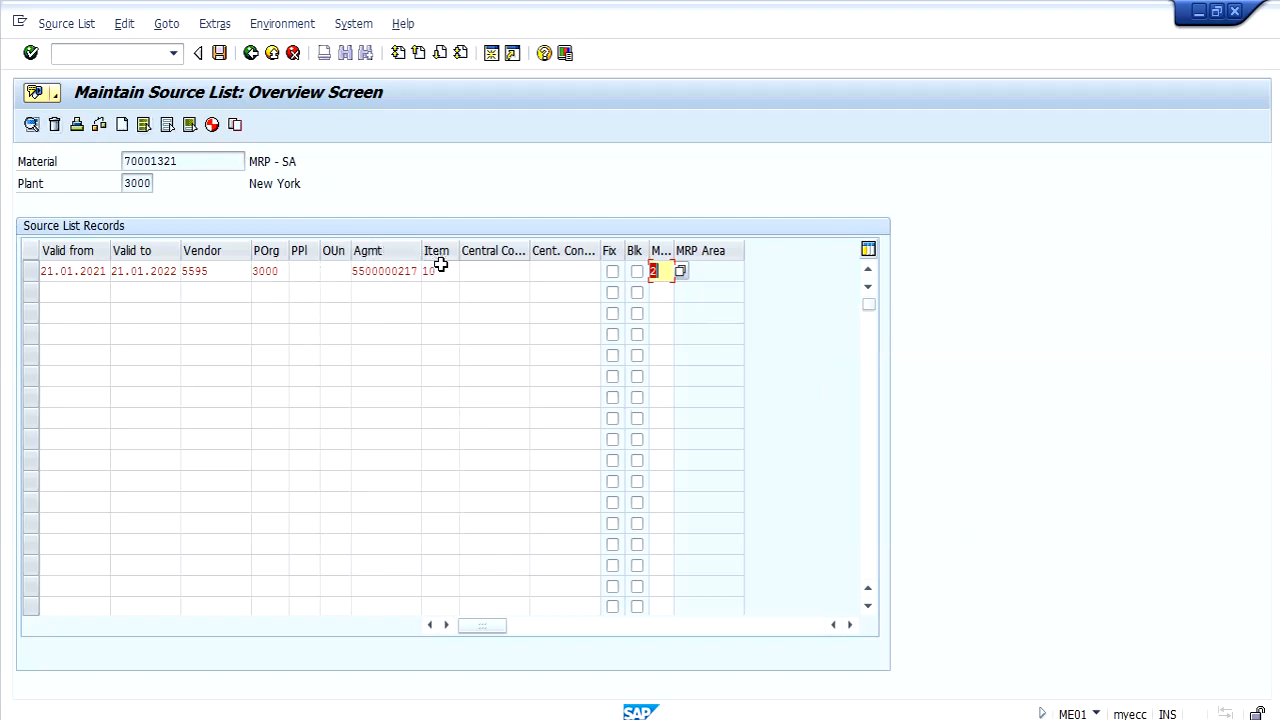
# - Check the record's vendor, agreement and item 10, and save the source list
pyautogui.click(228, 272)
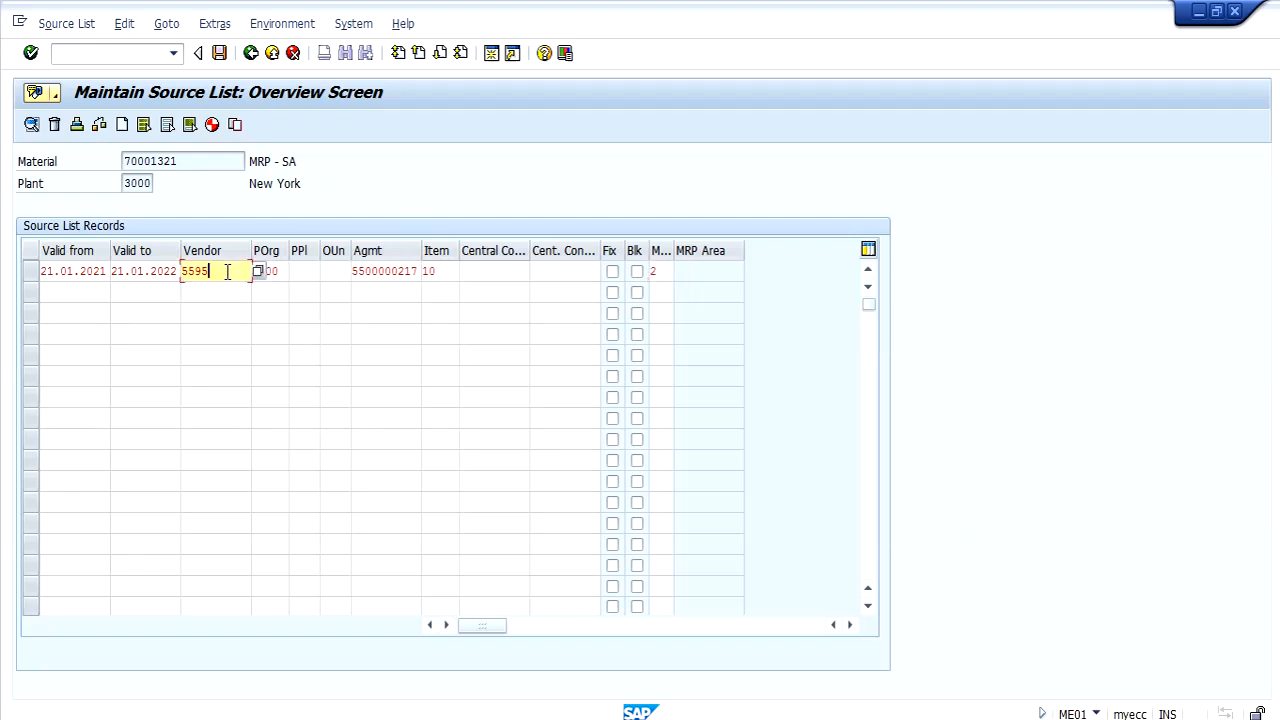
pyautogui.click(372, 271)
pyautogui.click(444, 270)
pyautogui.write('10')
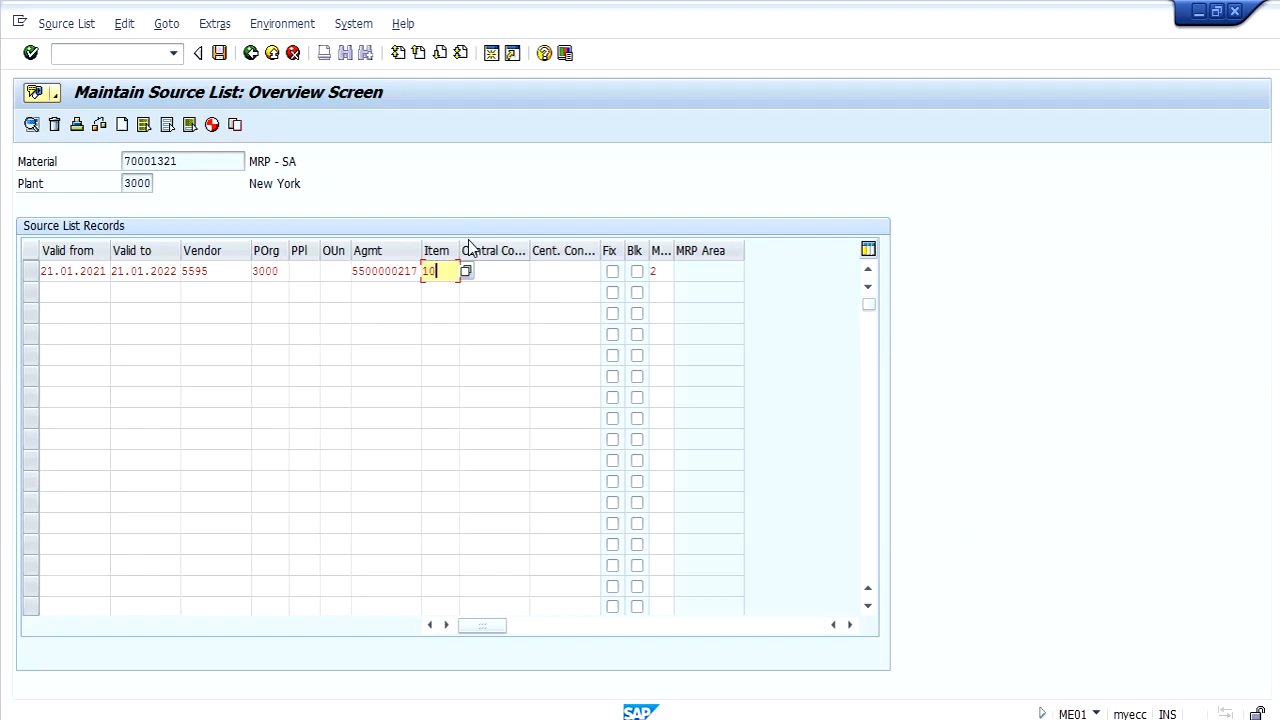
pyautogui.click(491, 270)
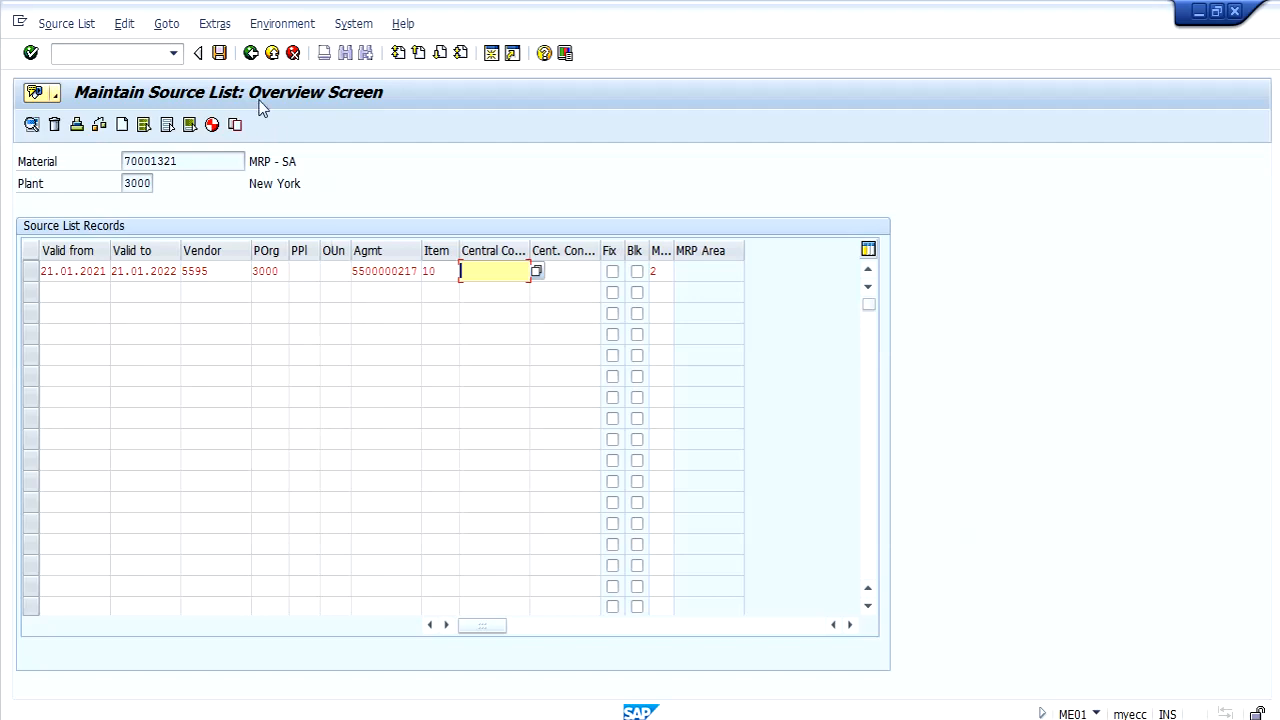
pyautogui.click(220, 53)
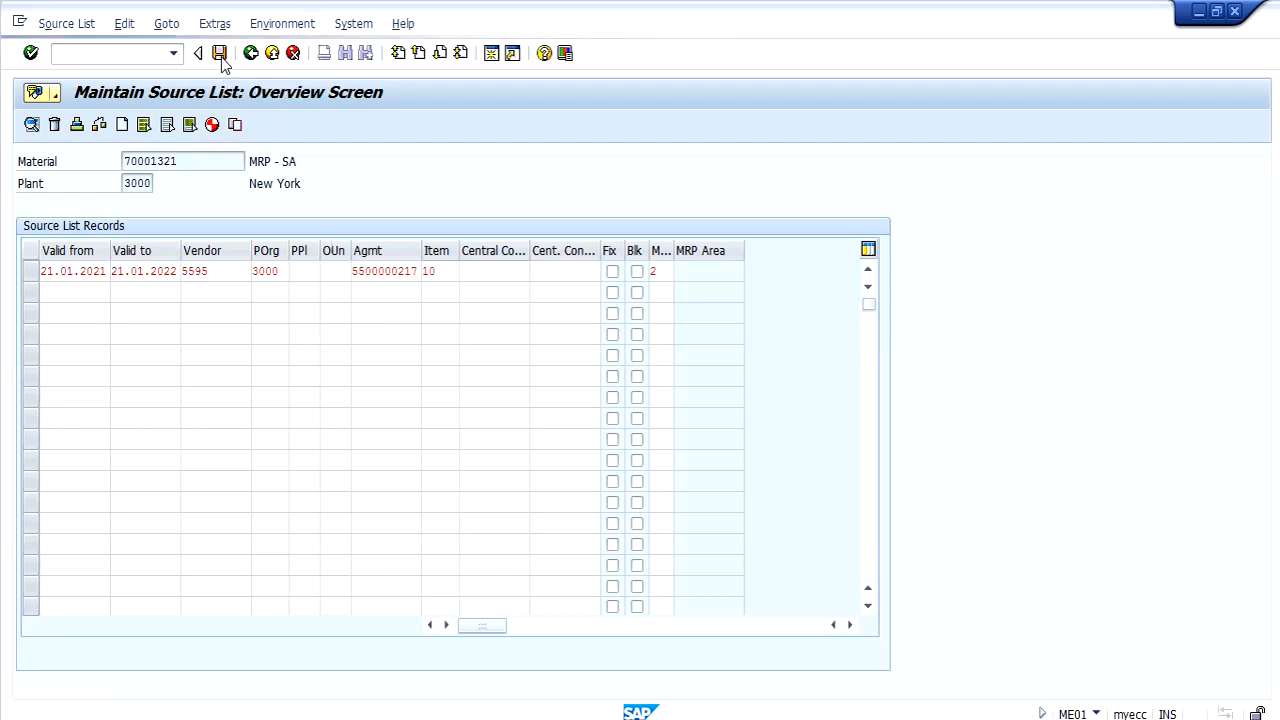
pyautogui.click(221, 55)
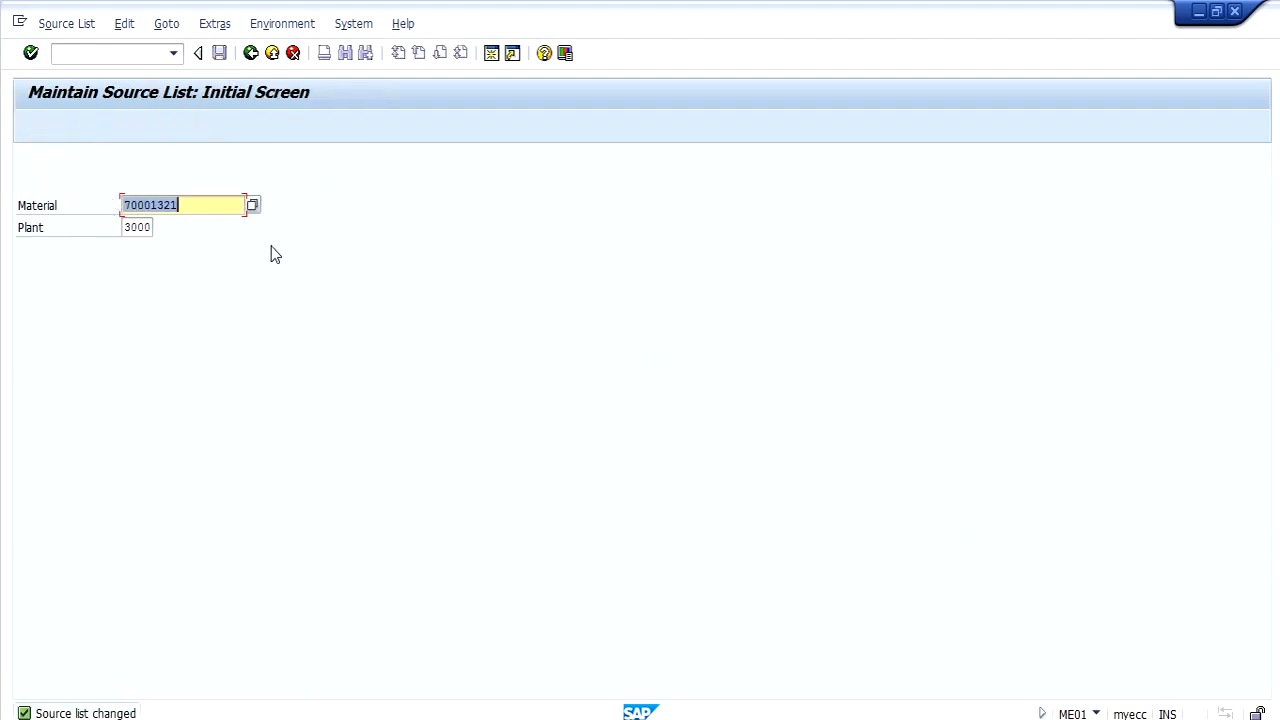
# - Start transaction MD61 in a new session and open the planning table for material 70001321 in plant 3000
pyautogui.click(131, 60)
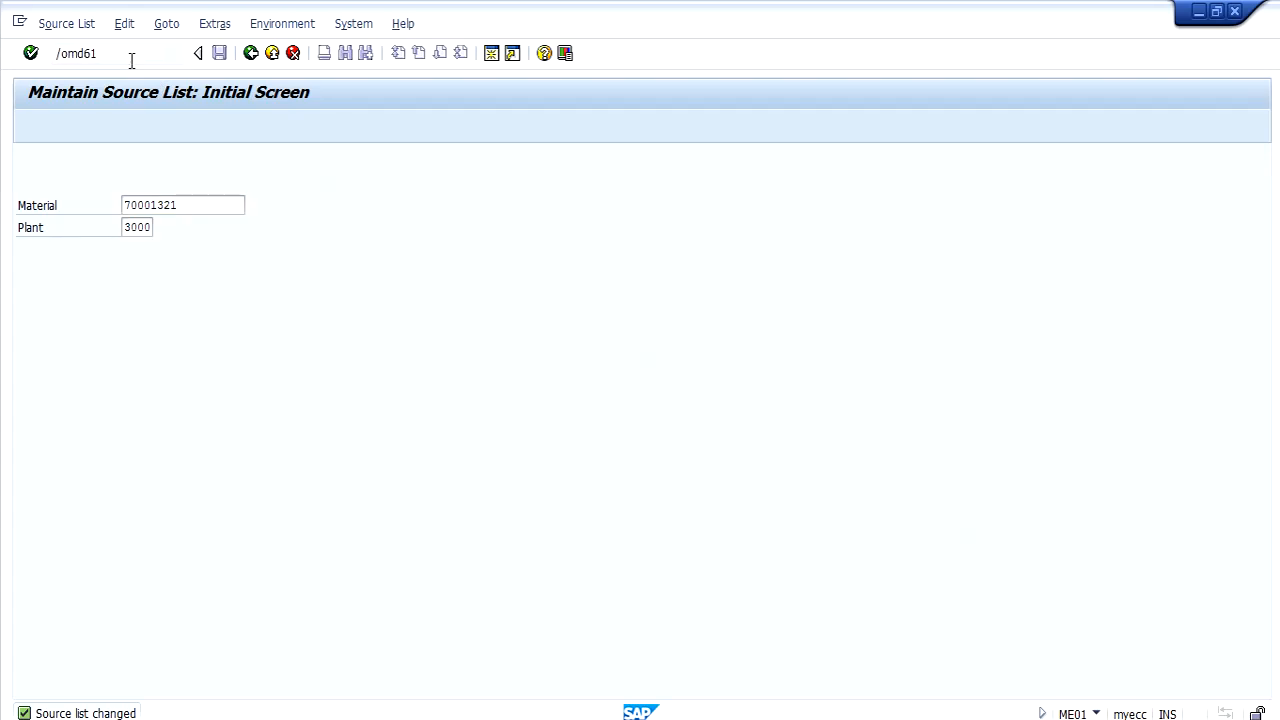
pyautogui.press('Return')
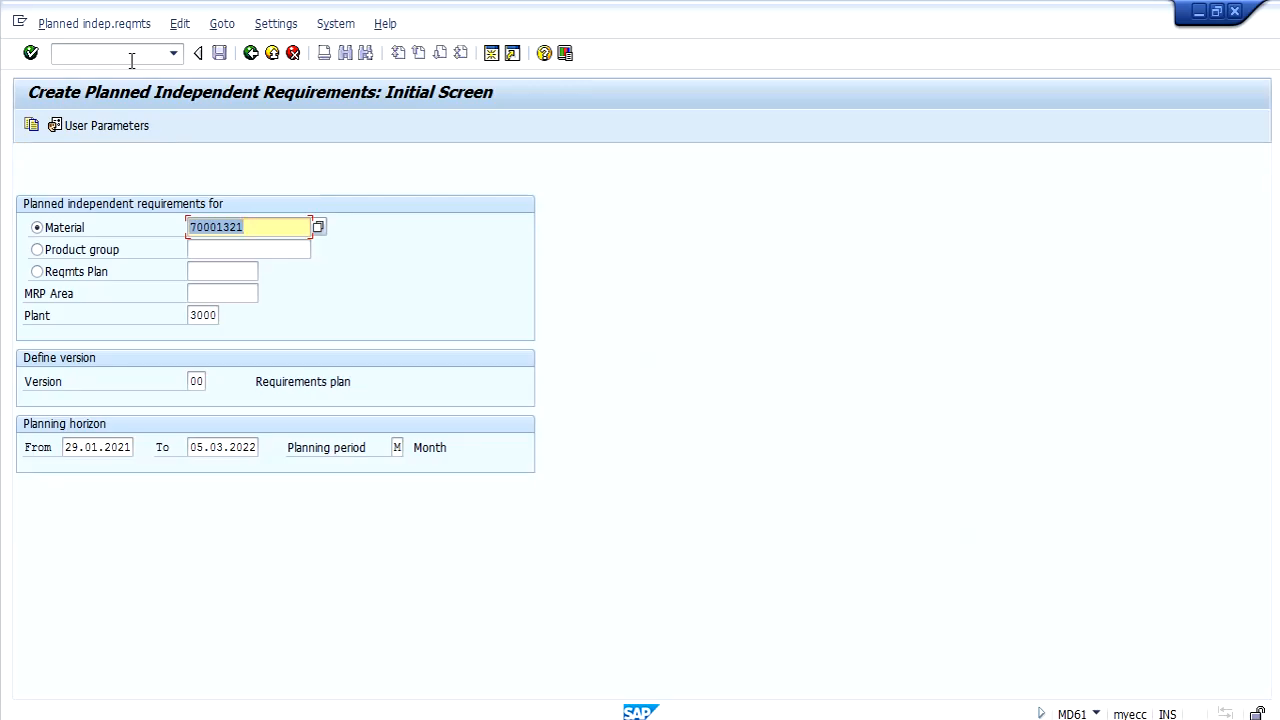
pyautogui.press('Return')
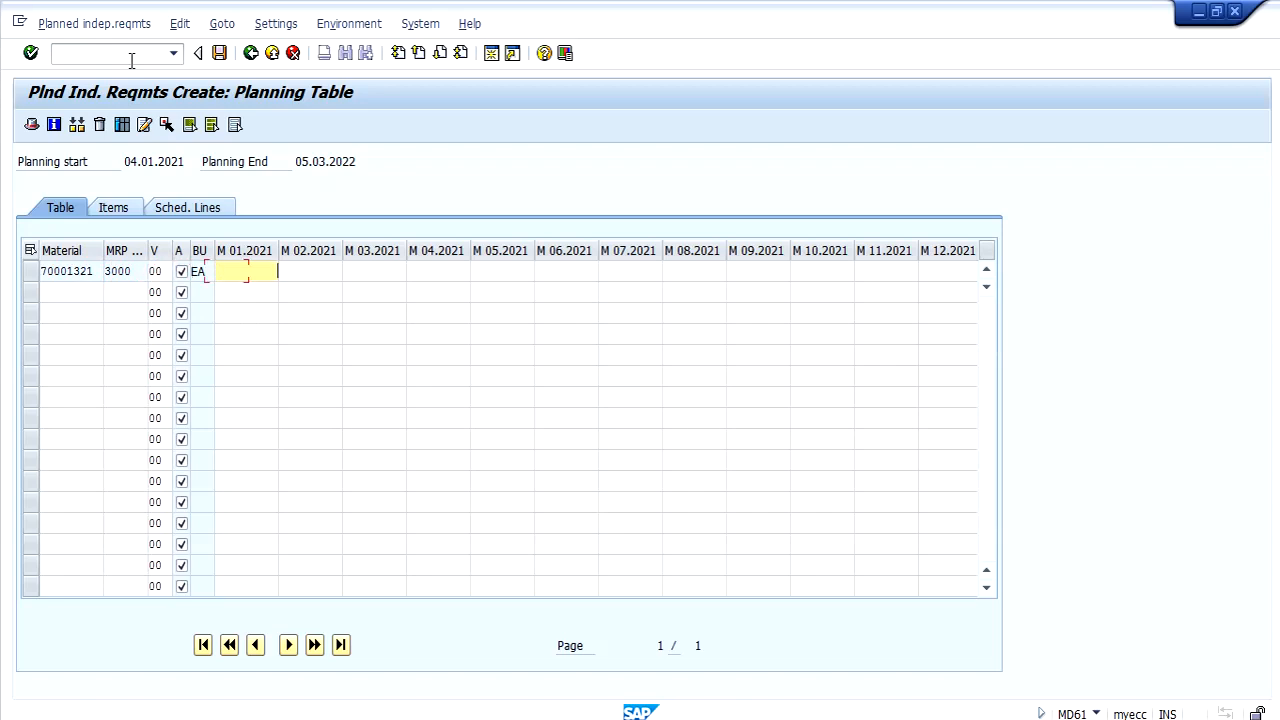
# - Enter planned independent requirements of 10 for 01.2021, 25 for 02.2021 and 25 for 03.2021, and save them
pyautogui.write('10')
pyautogui.press('Tab')
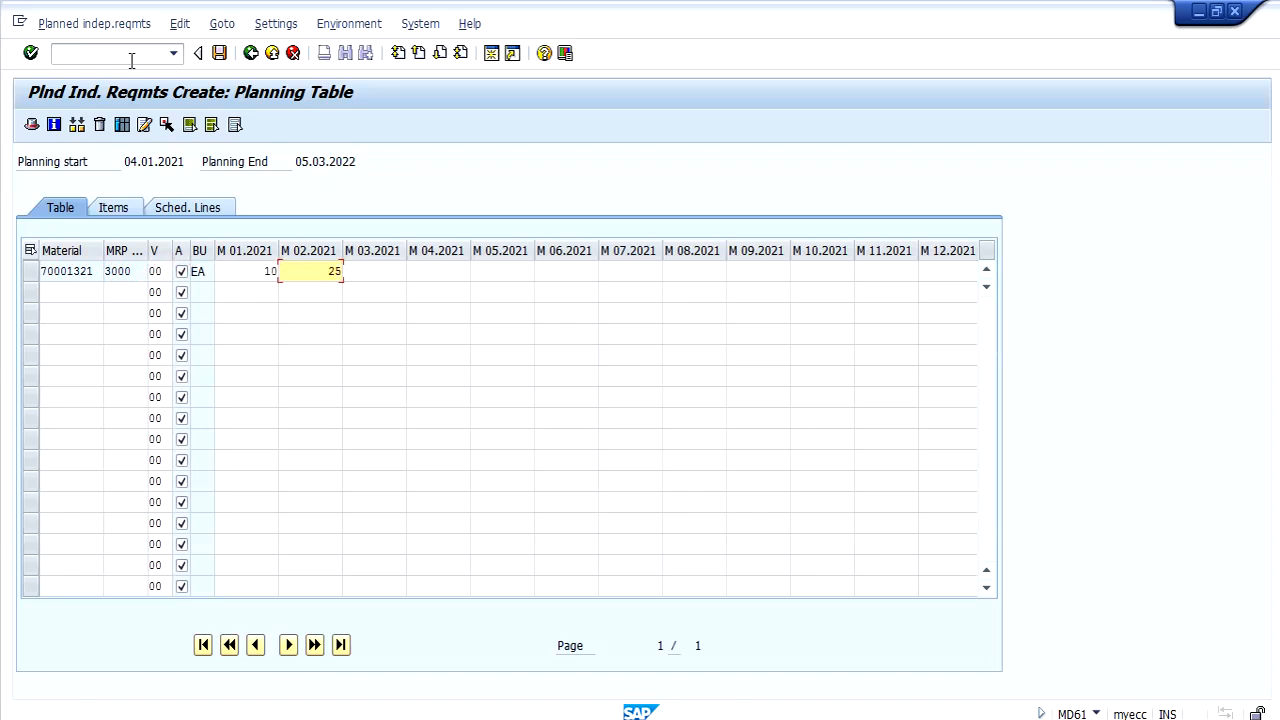
pyautogui.press('Tab')
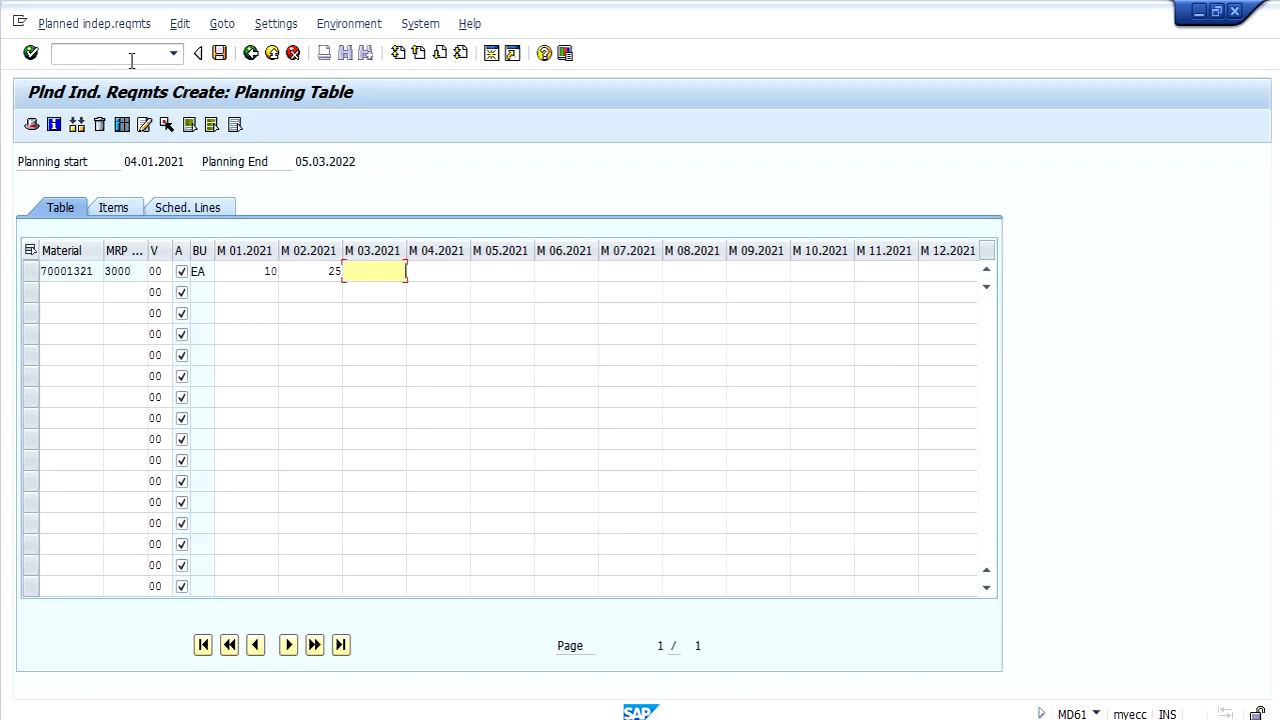
pyautogui.press('Return')
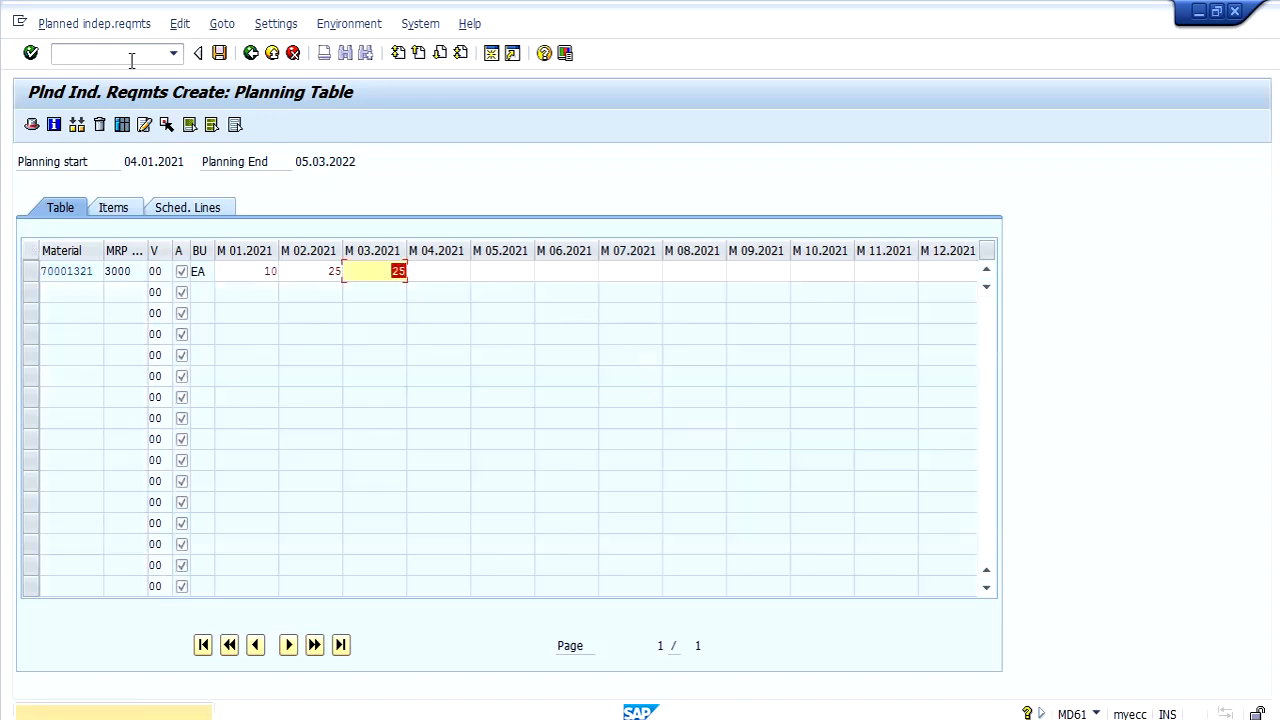
pyautogui.press('Return')
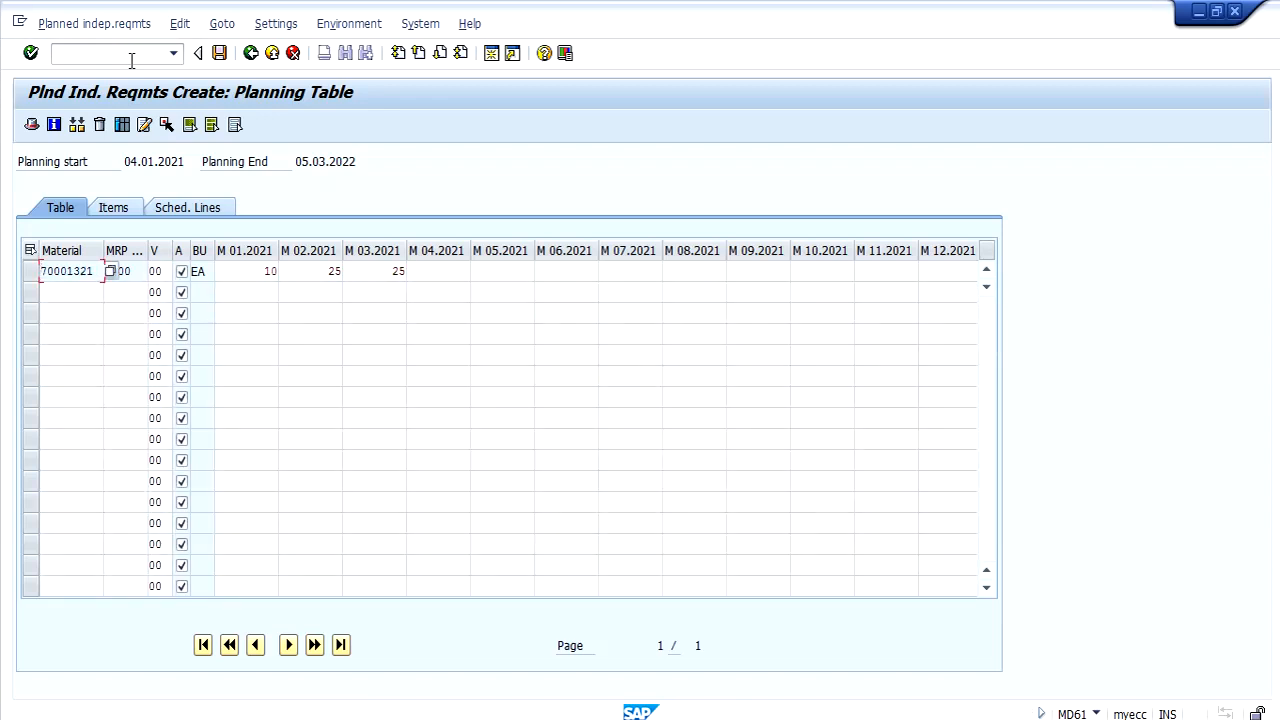
pyautogui.click(219, 53)
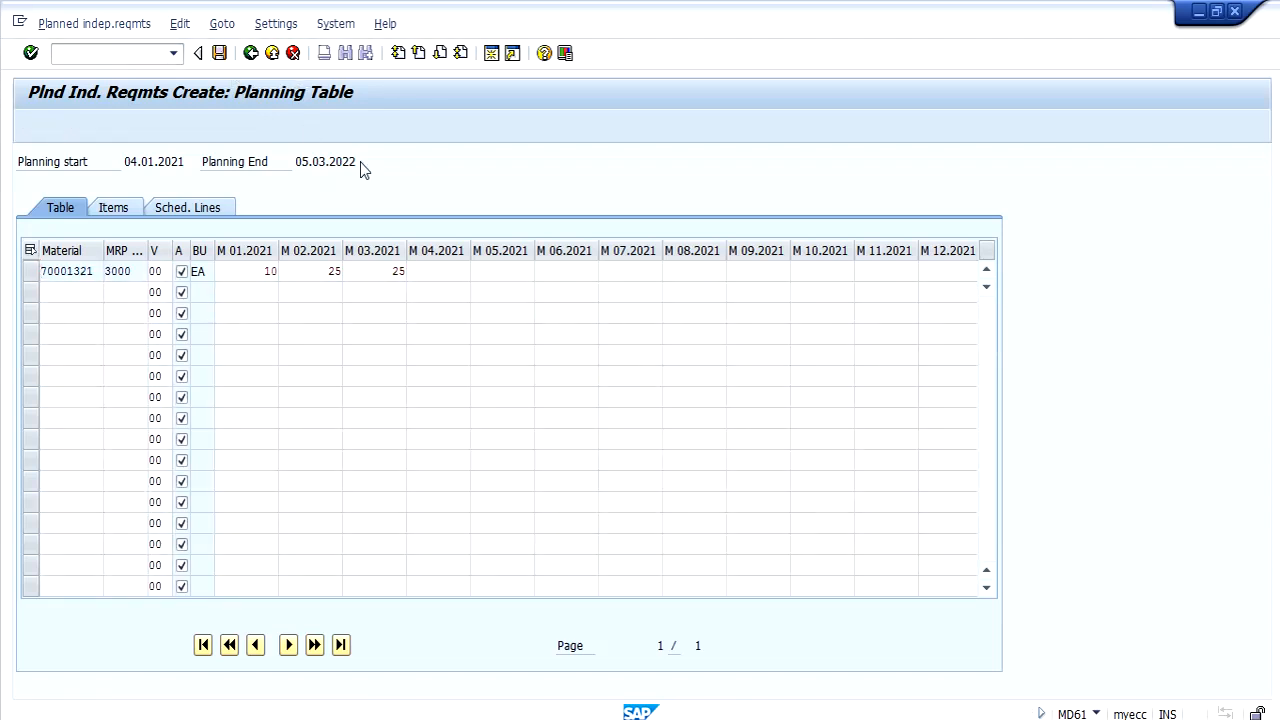
# - Start transaction MD02 and run single-item, multi-level planning for material 70001321 in plant 3000
pyautogui.click(96, 53)
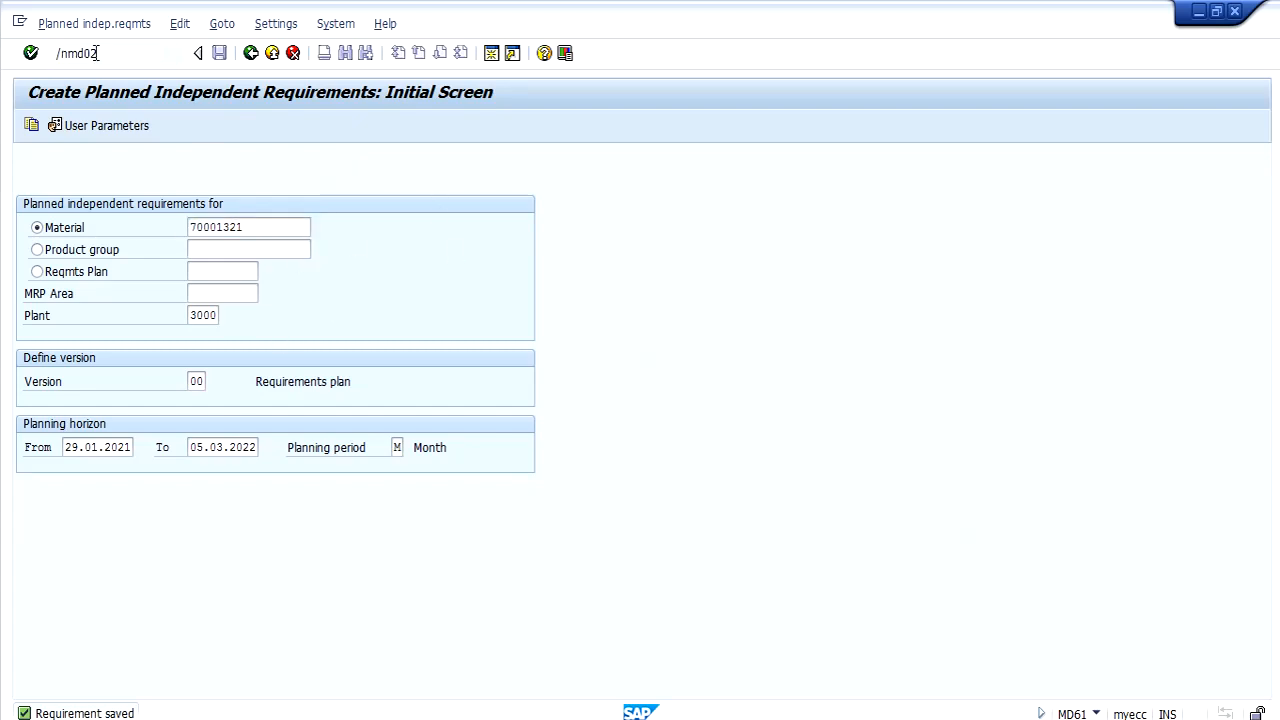
pyautogui.press('Return')
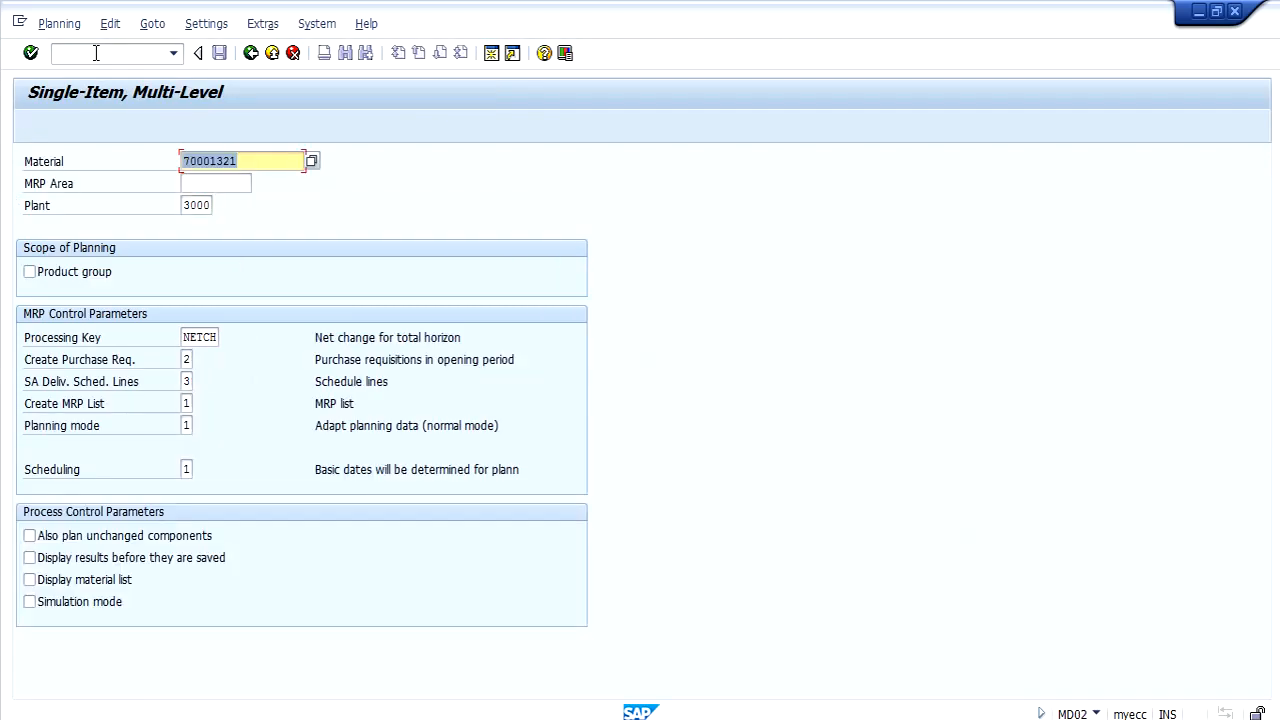
pyautogui.press('Return')
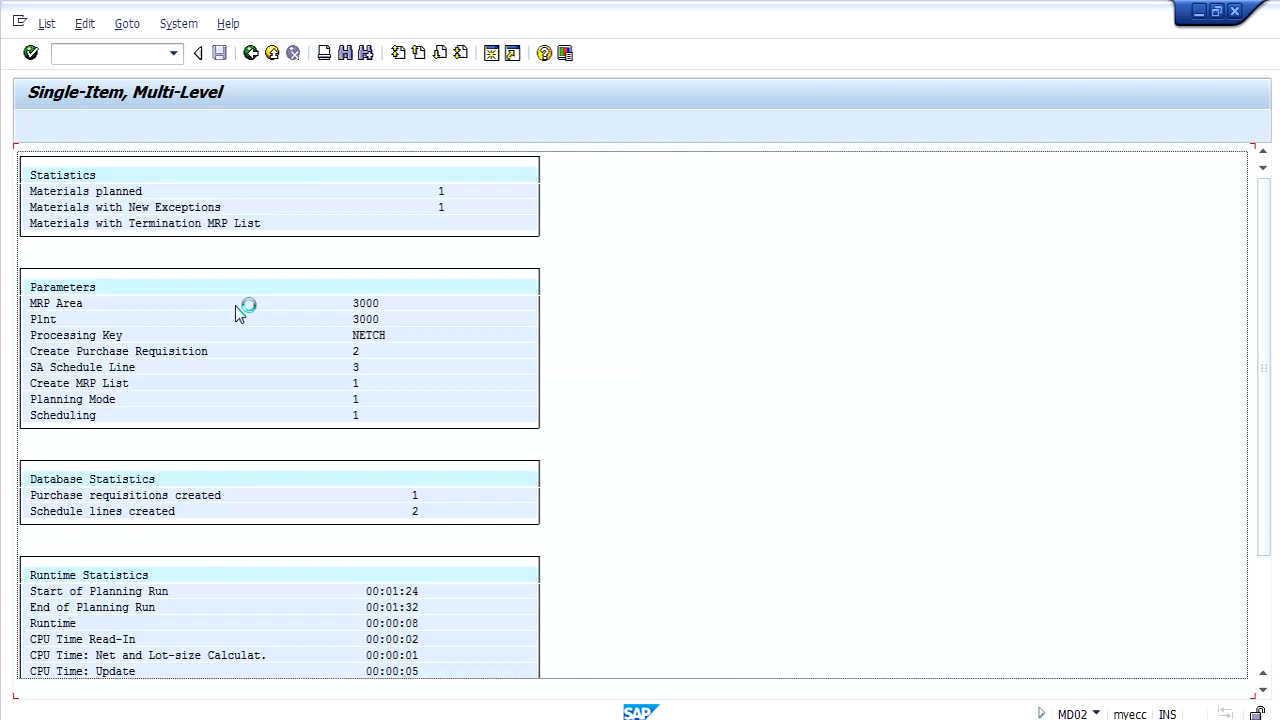
# - Start transaction MD04 and display the stock/requirements list of material 70001321 in plant 3000
pyautogui.click(88, 53)
pyautogui.write('/nmd')
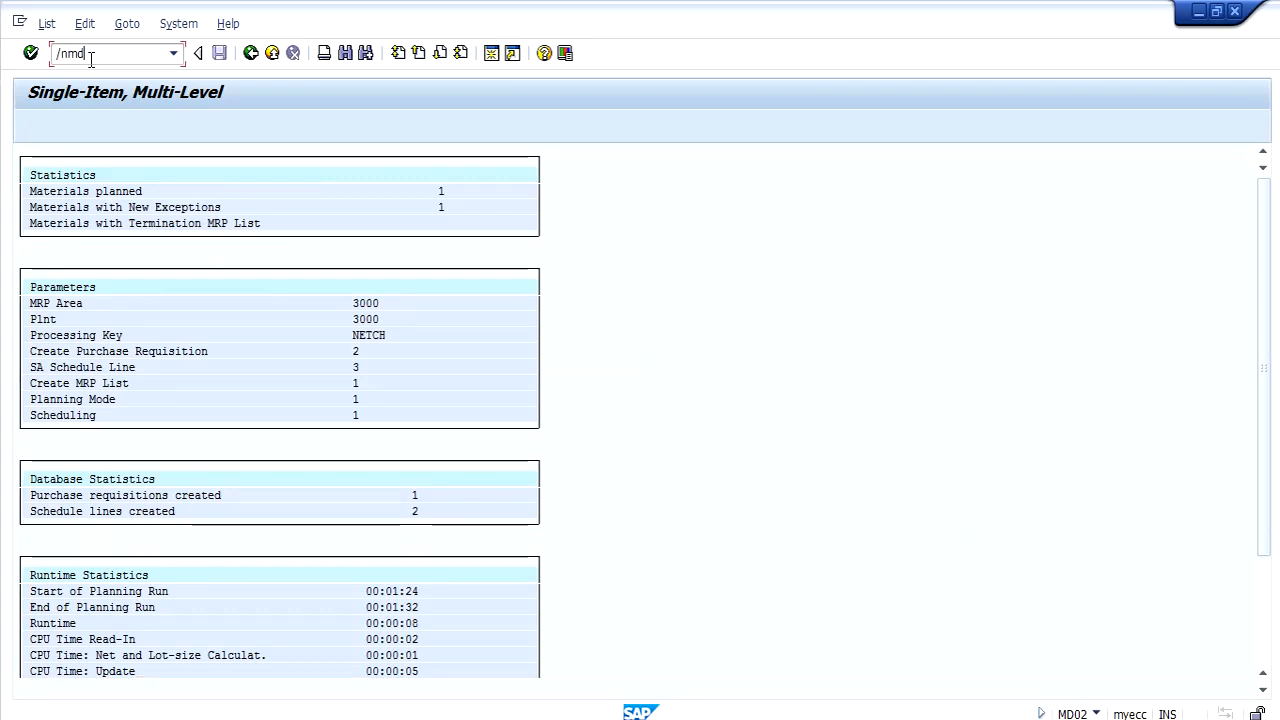
pyautogui.write('04')
pyautogui.press('Return')
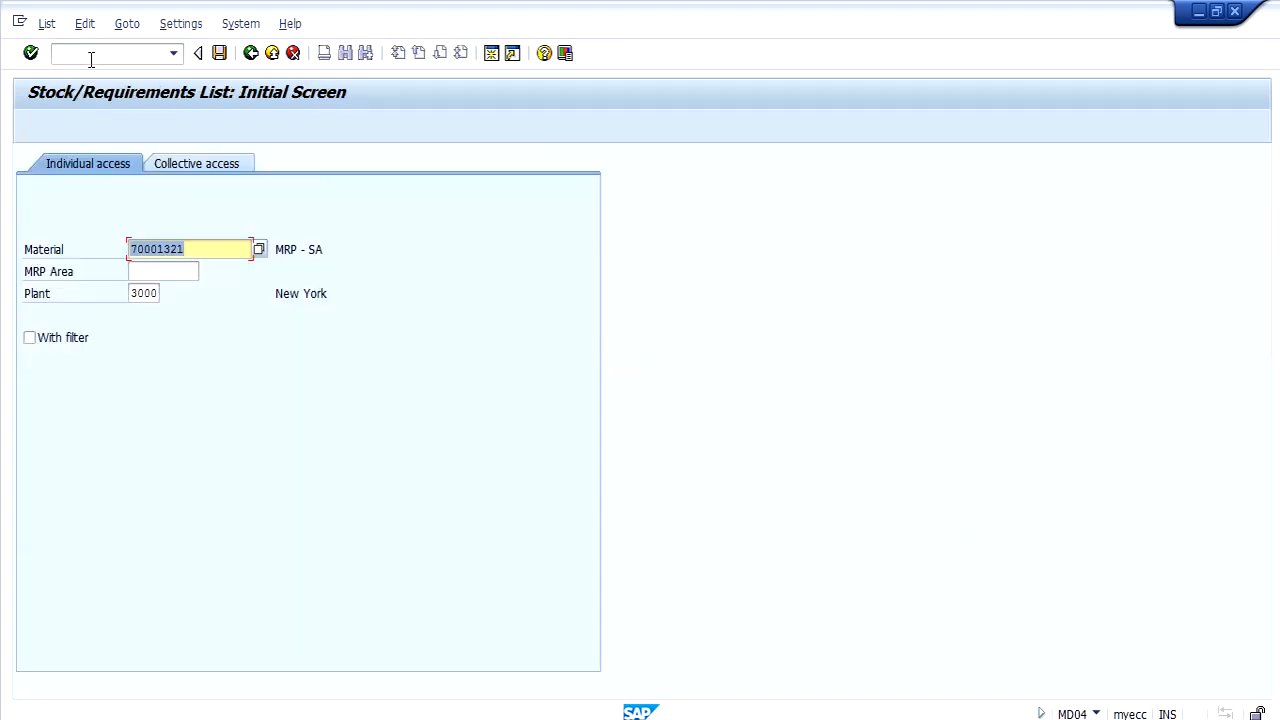
pyautogui.press('Return')
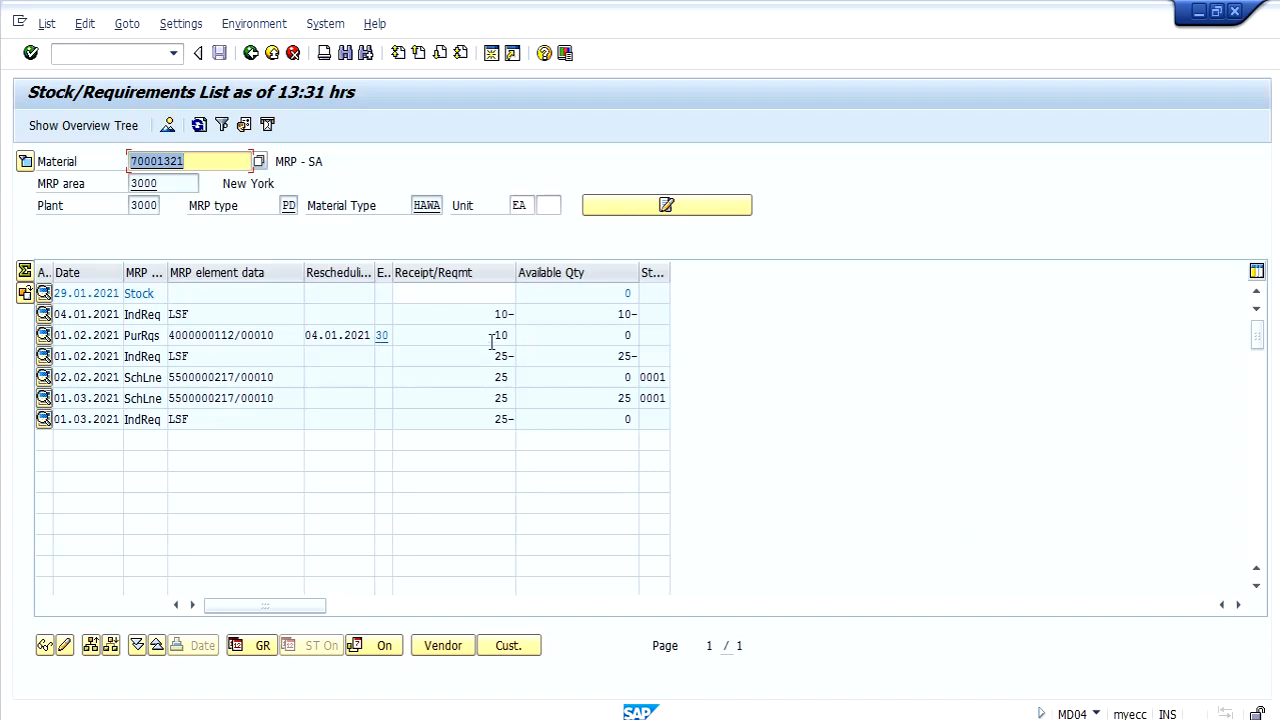
# - Open the details of the purchase requisition in the list, check its document type, and close them
pyautogui.moveTo(490, 335); pyautogui.dragTo(572, 340)
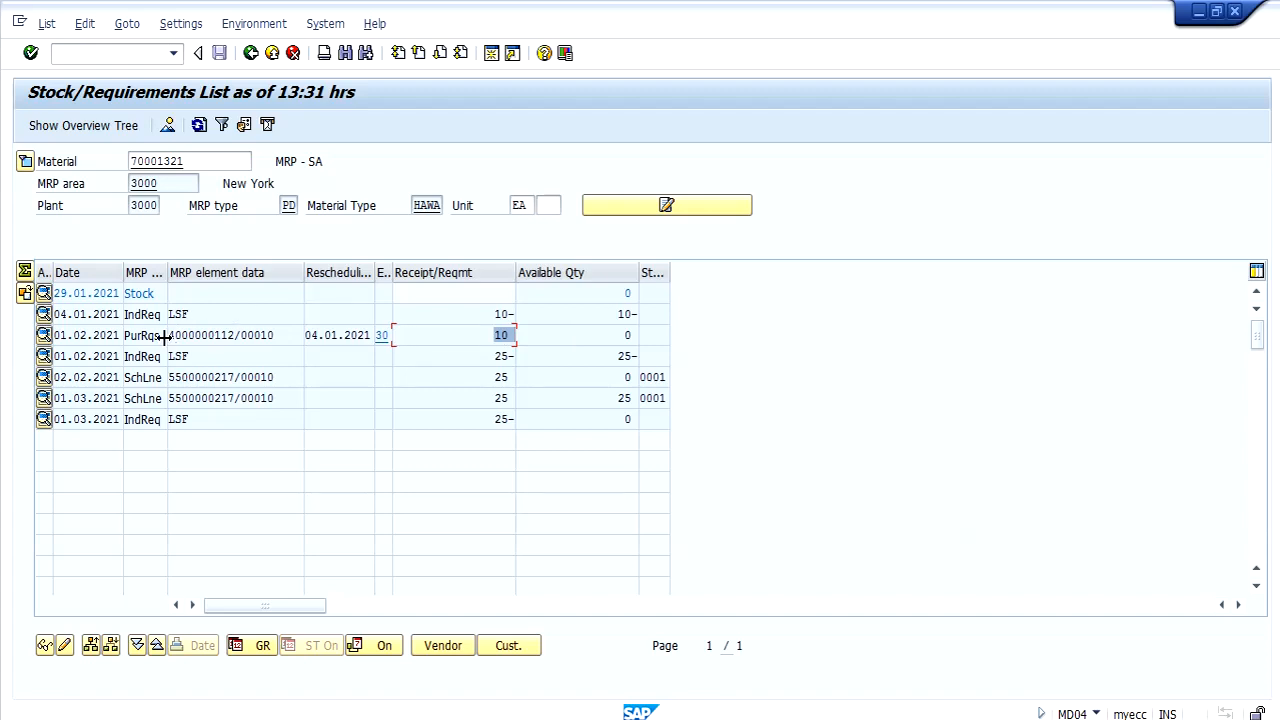
pyautogui.click(44, 335)
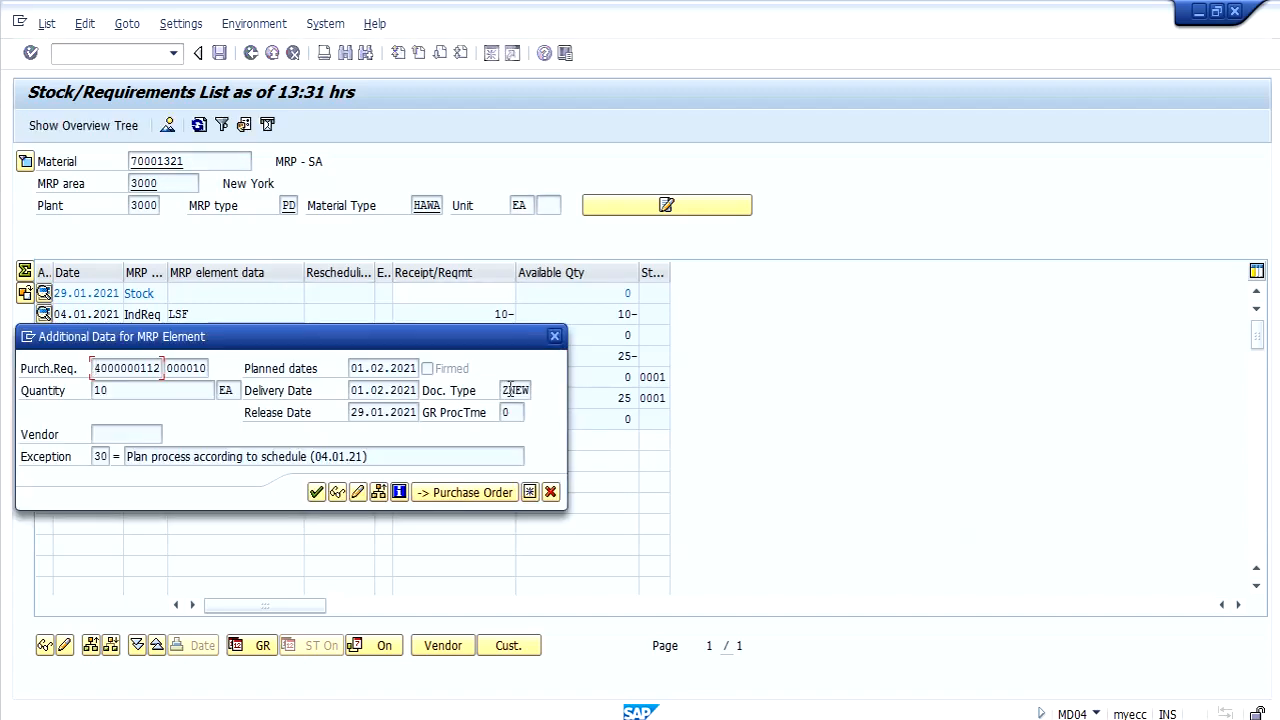
pyautogui.moveTo(503, 389); pyautogui.dragTo(546, 391)
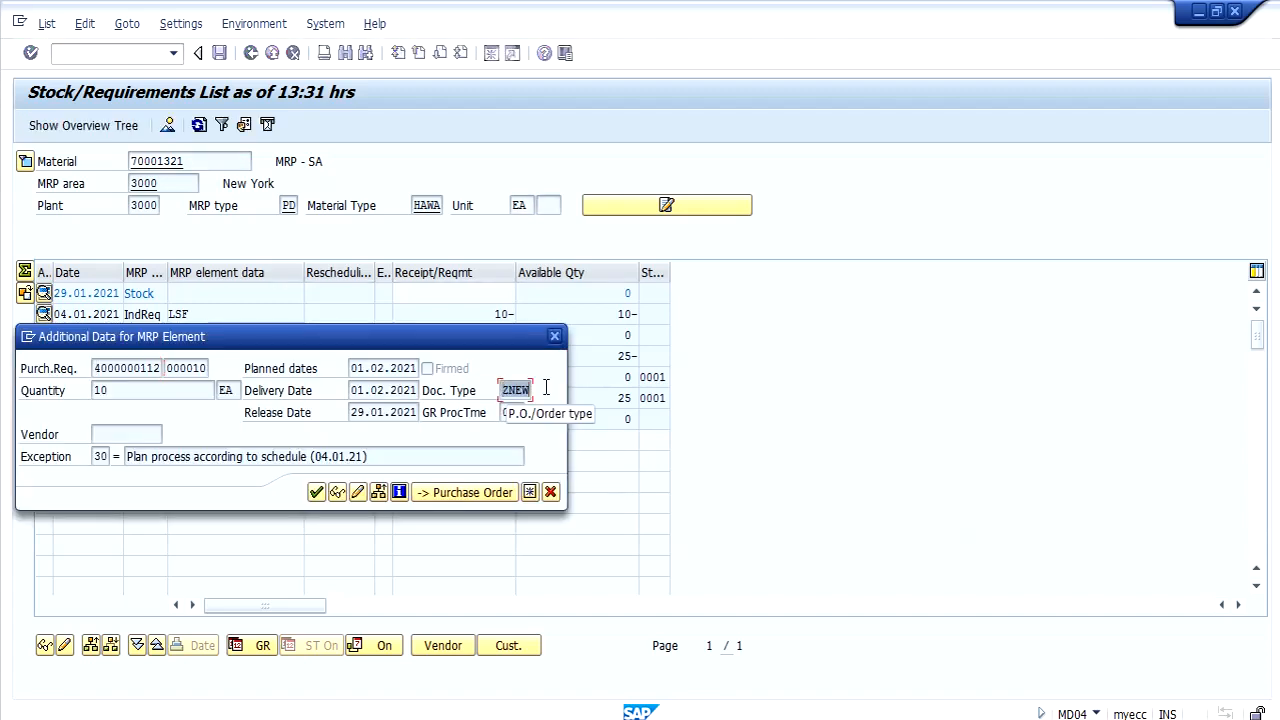
pyautogui.click(550, 492)
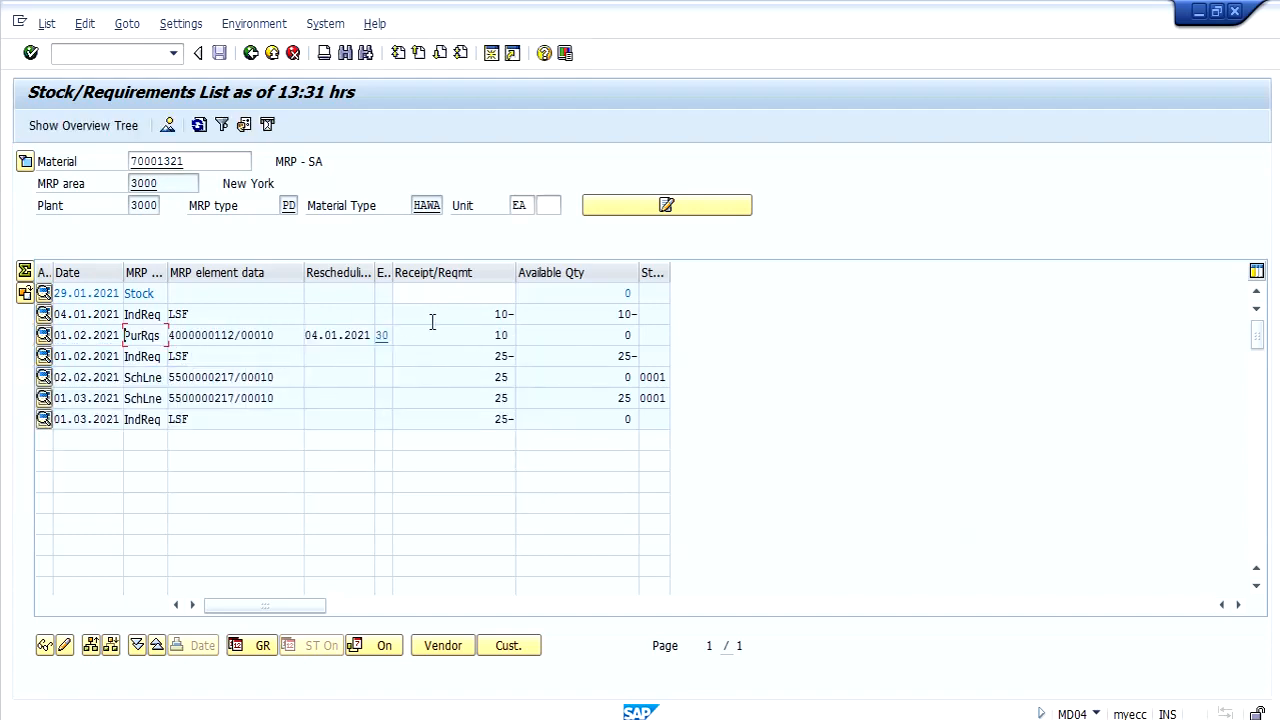
# - Examine the purchase requisition's quantity and the two schedule lines' quantities, dates and agreement number
pyautogui.click(495, 335)
pyautogui.click(620, 335)
pyautogui.click(142, 335)
pyautogui.click(500, 377)
pyautogui.click(492, 398)
pyautogui.click(98, 377)
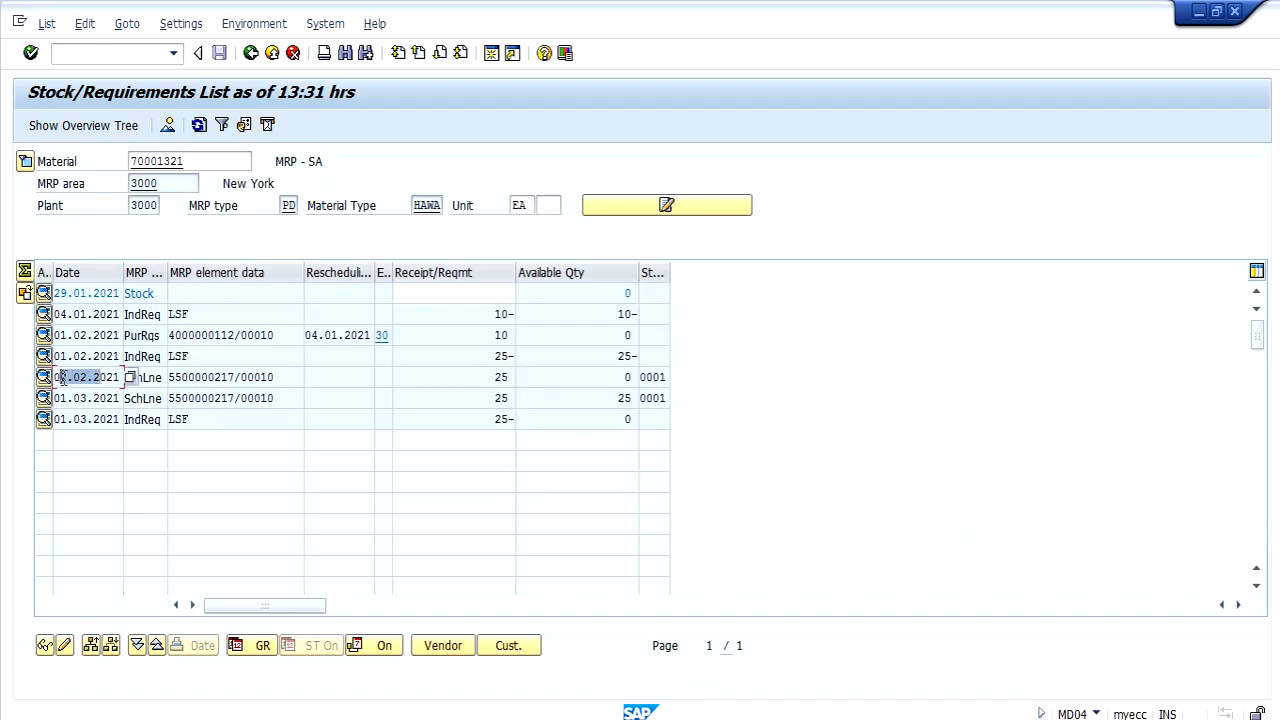
pyautogui.moveTo(122, 398); pyautogui.dragTo(63, 398)
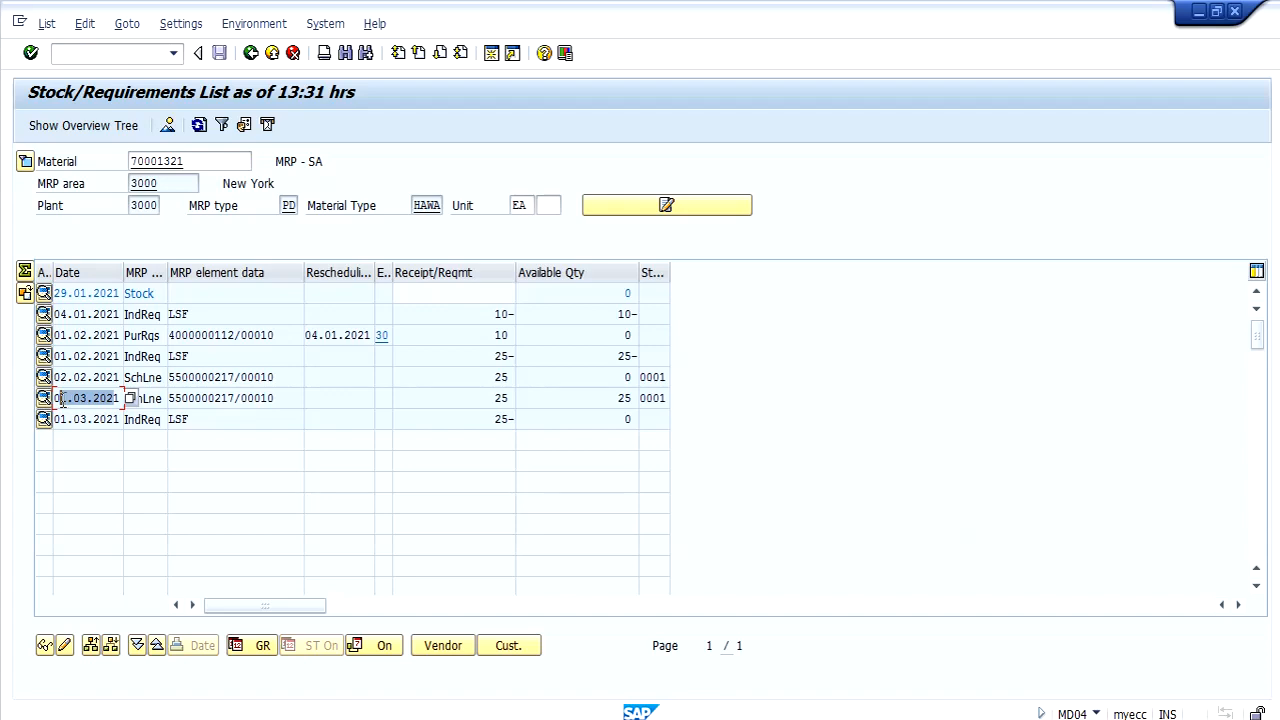
pyautogui.moveTo(236, 377); pyautogui.dragTo(168, 378)
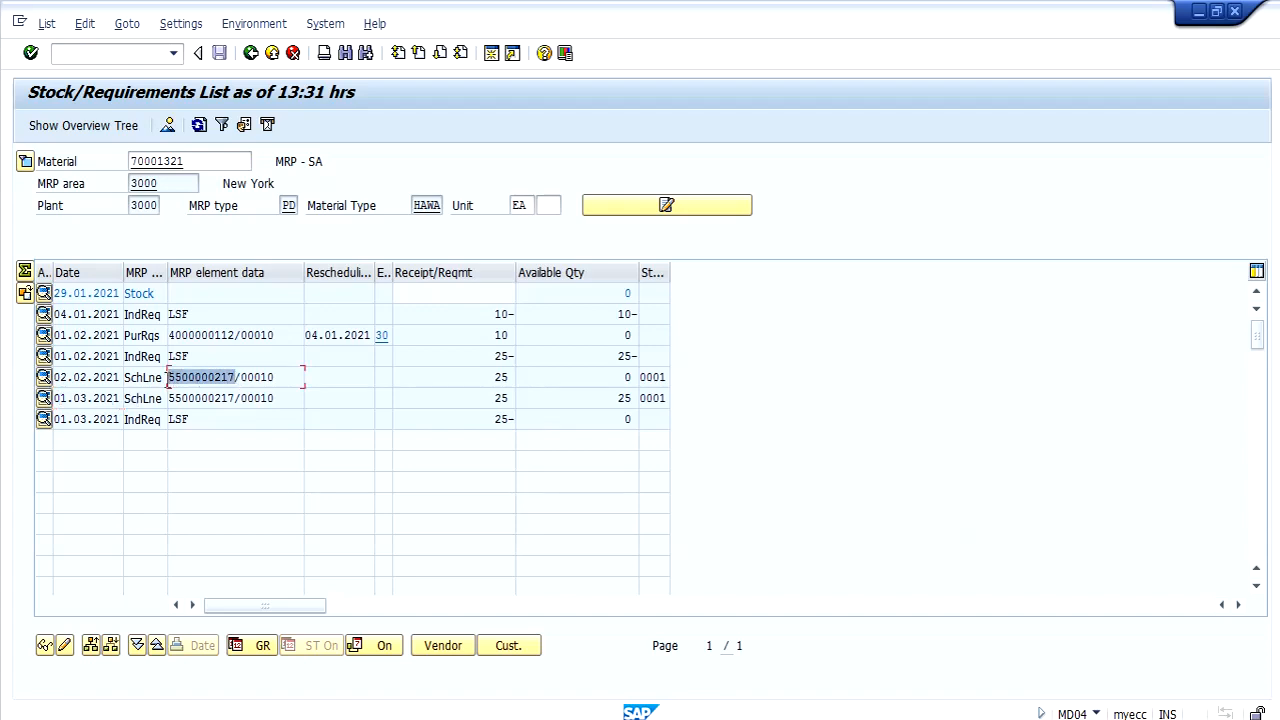
# - Switch to the Display Scheduling Agreement session and compare its agreement number with the one on the schedule lines
pyautogui.click(400, 718)
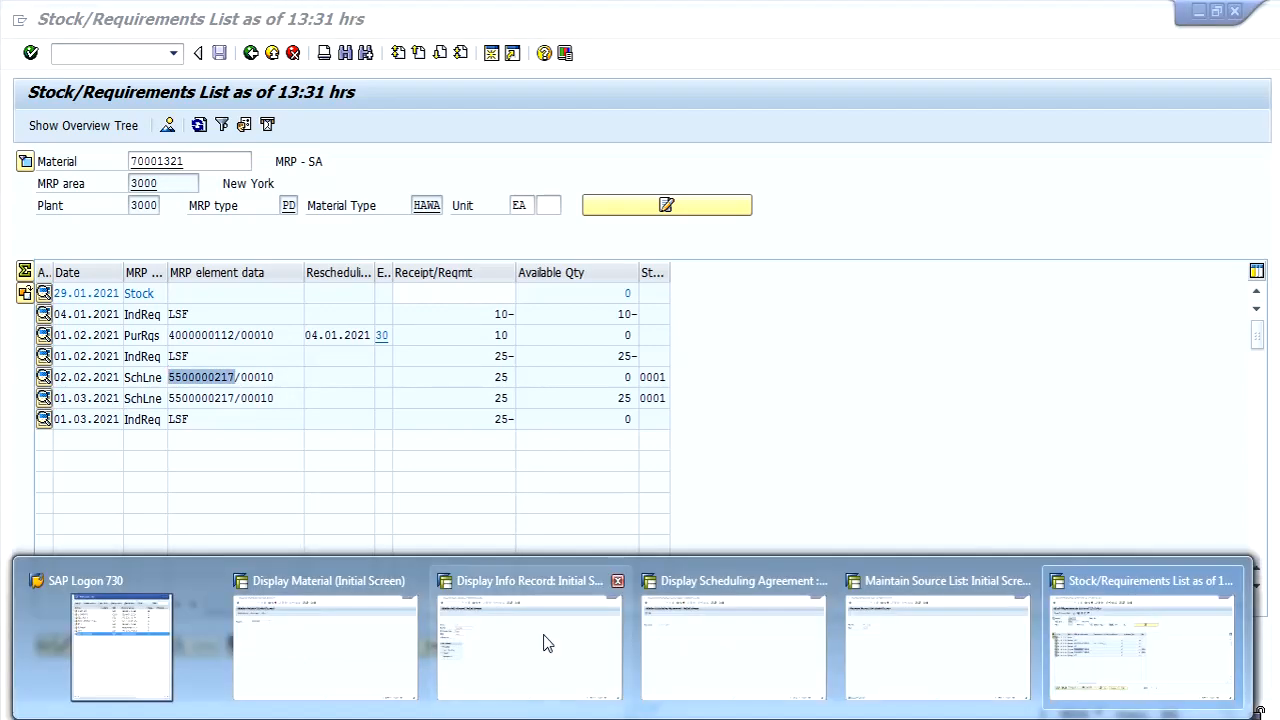
pyautogui.click(693, 623)
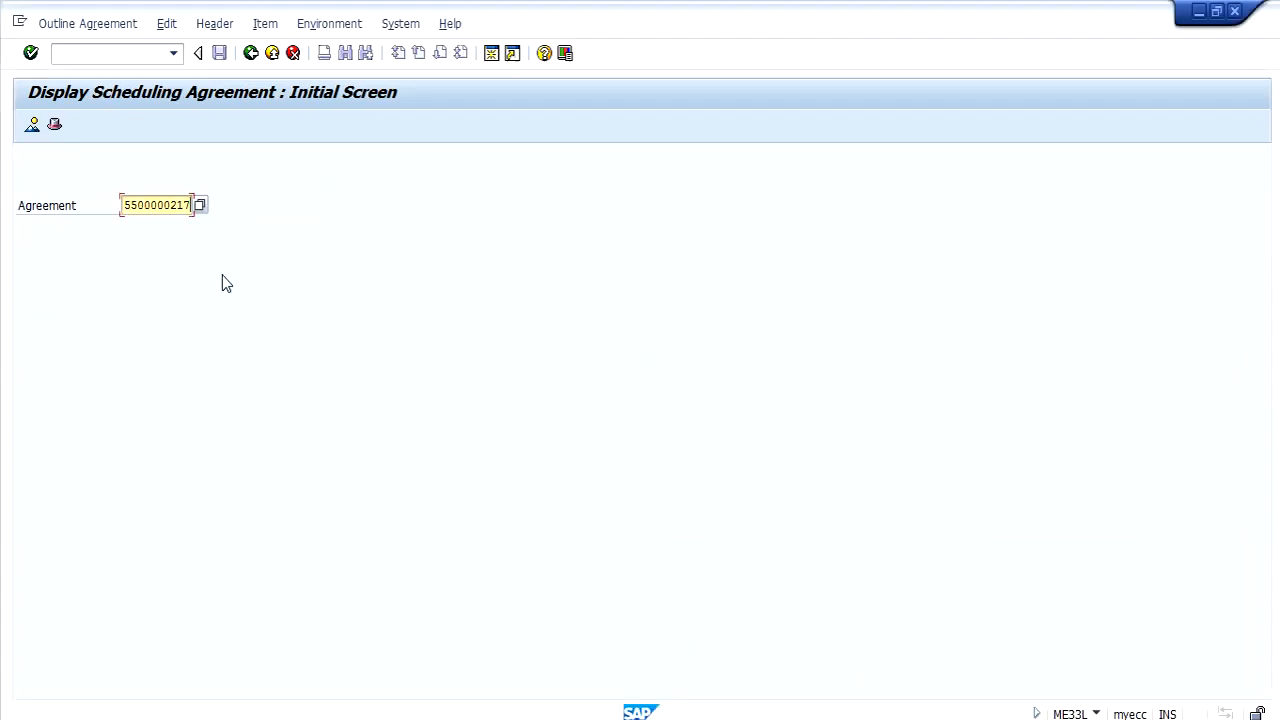
pyautogui.moveTo(123, 205); pyautogui.dragTo(223, 206)
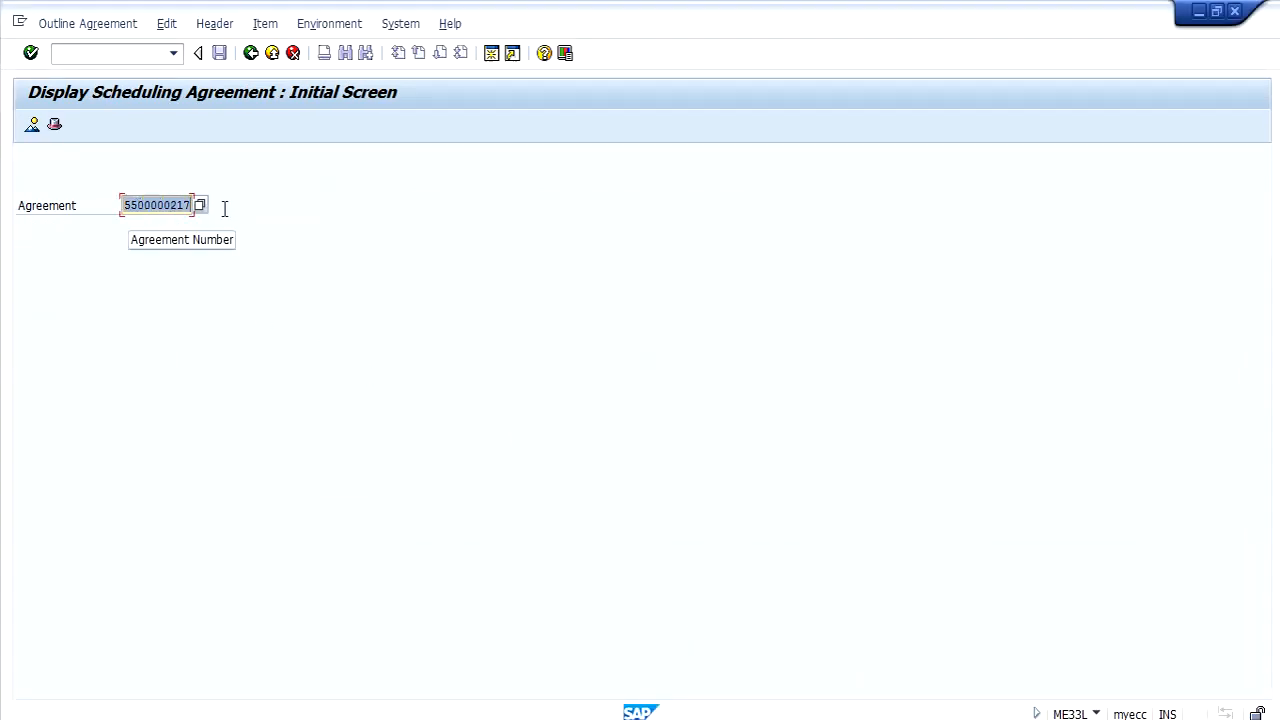
# - Switch to the stock/requirements list and display the scheduling agreement behind the 02.02.2021 schedule line
pyautogui.hotkey('alt', 'Tab')
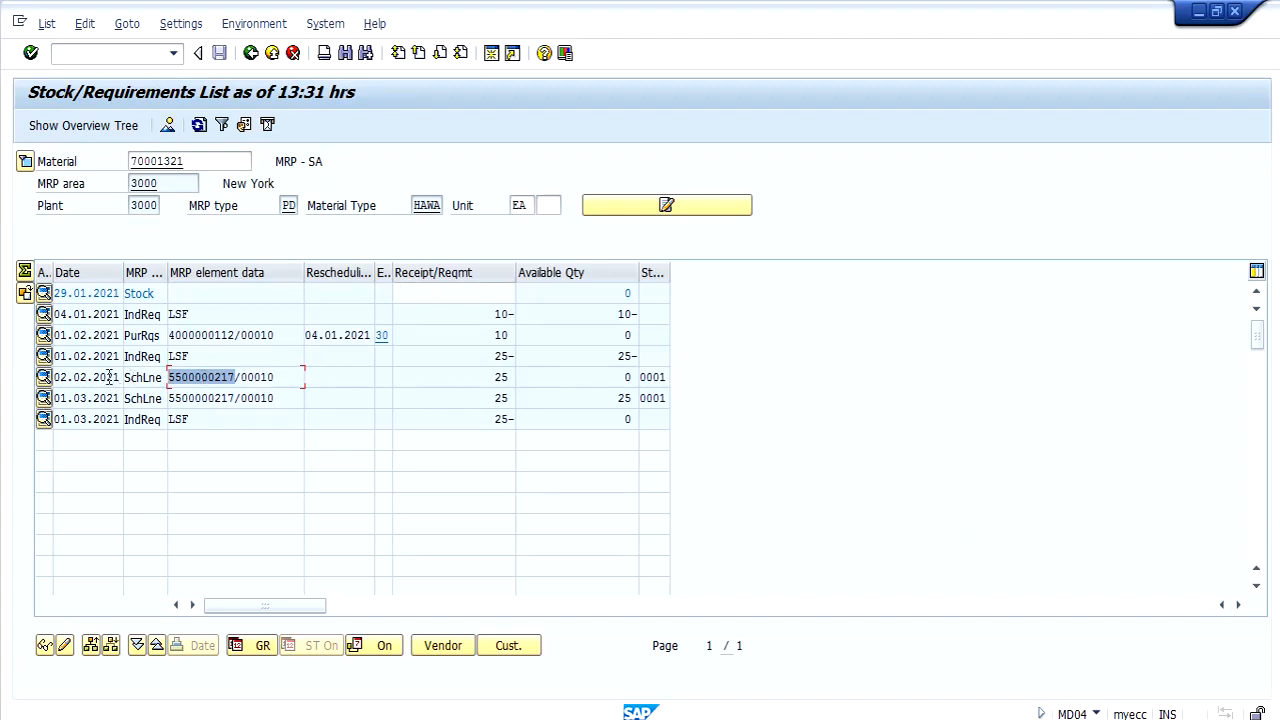
pyautogui.click(44, 377)
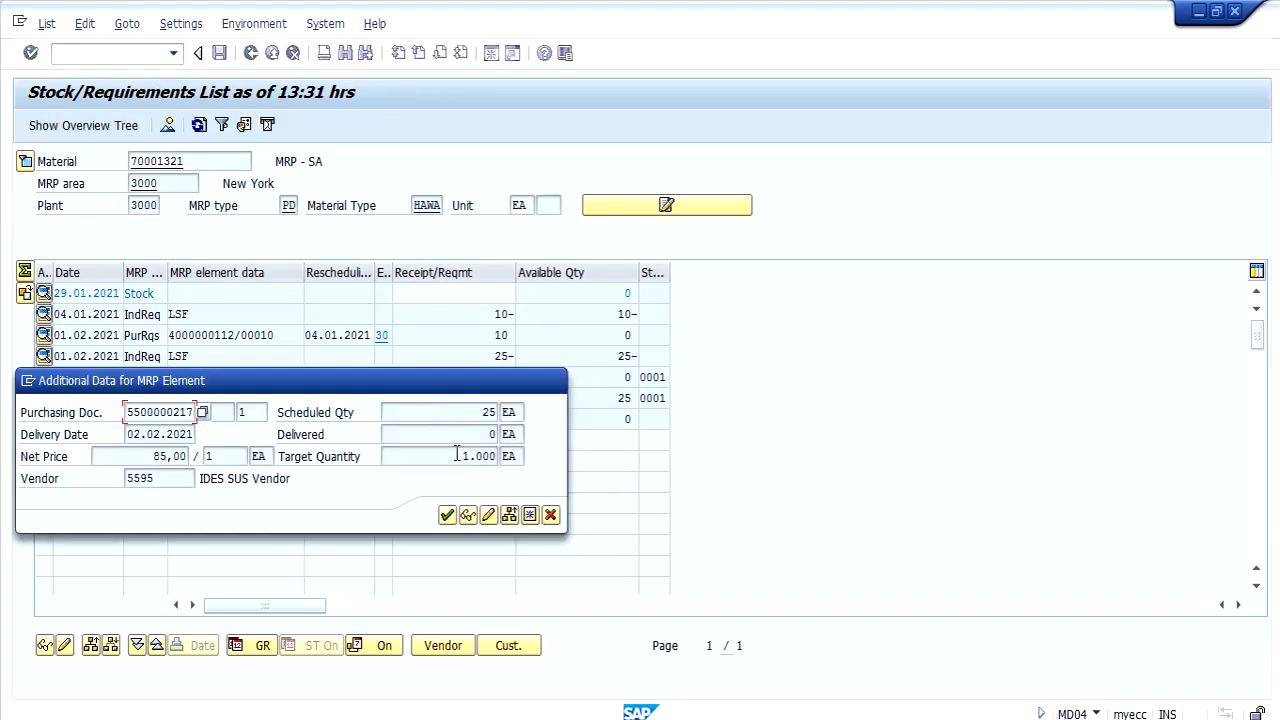
pyautogui.click(469, 515)
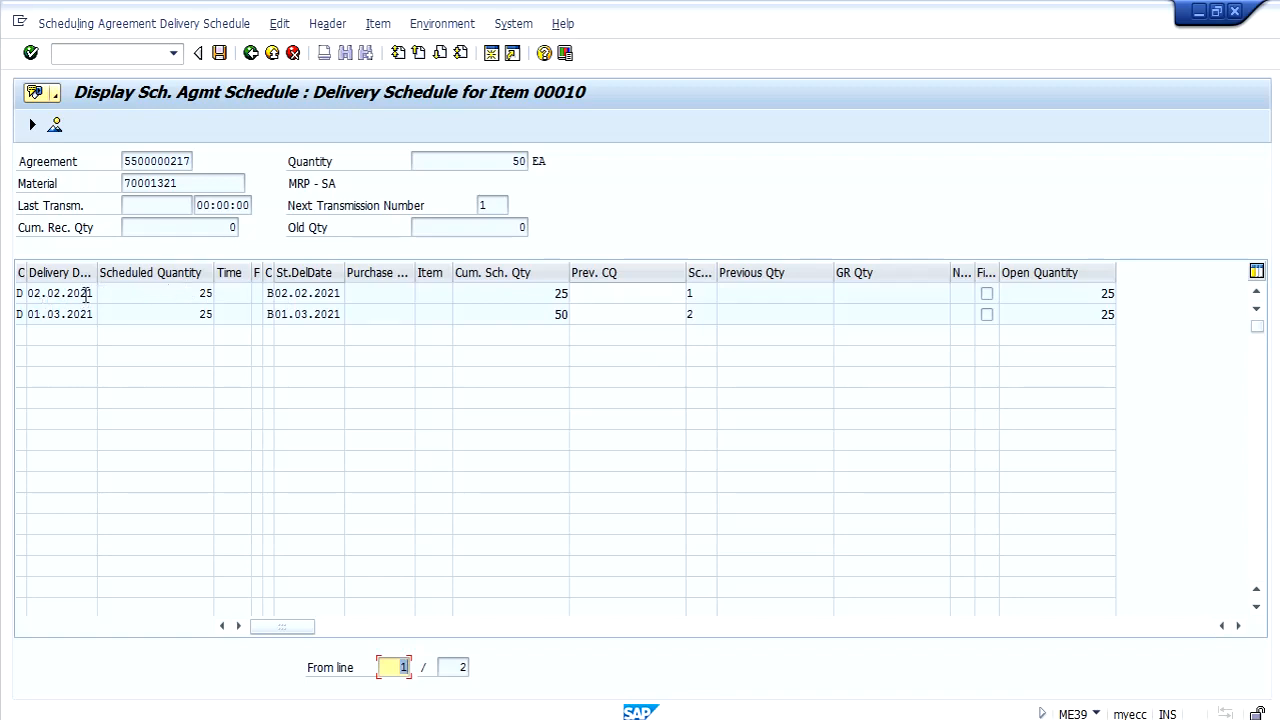
# - Review the delivery dates and scheduled quantities of both schedule lines for item 00010, and return to the stock/requirements list
pyautogui.moveTo(61, 295); pyautogui.dragTo(46, 295)
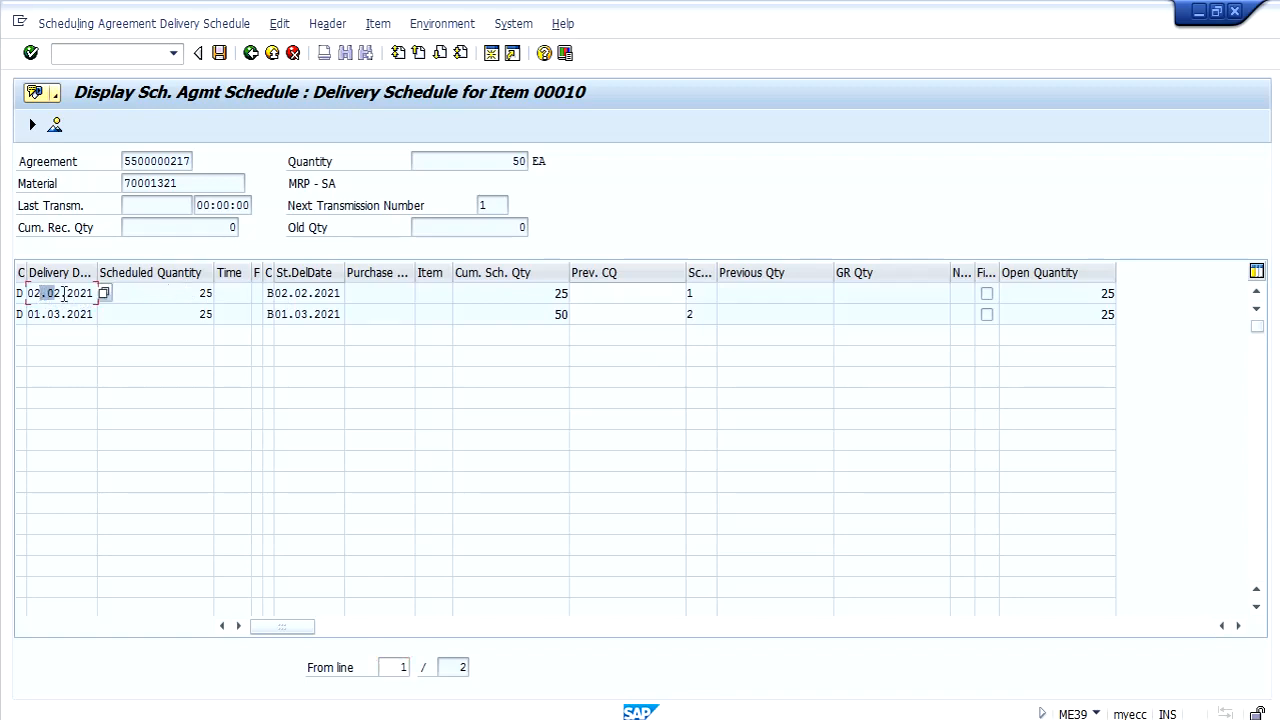
pyautogui.moveTo(178, 293); pyautogui.dragTo(222, 293)
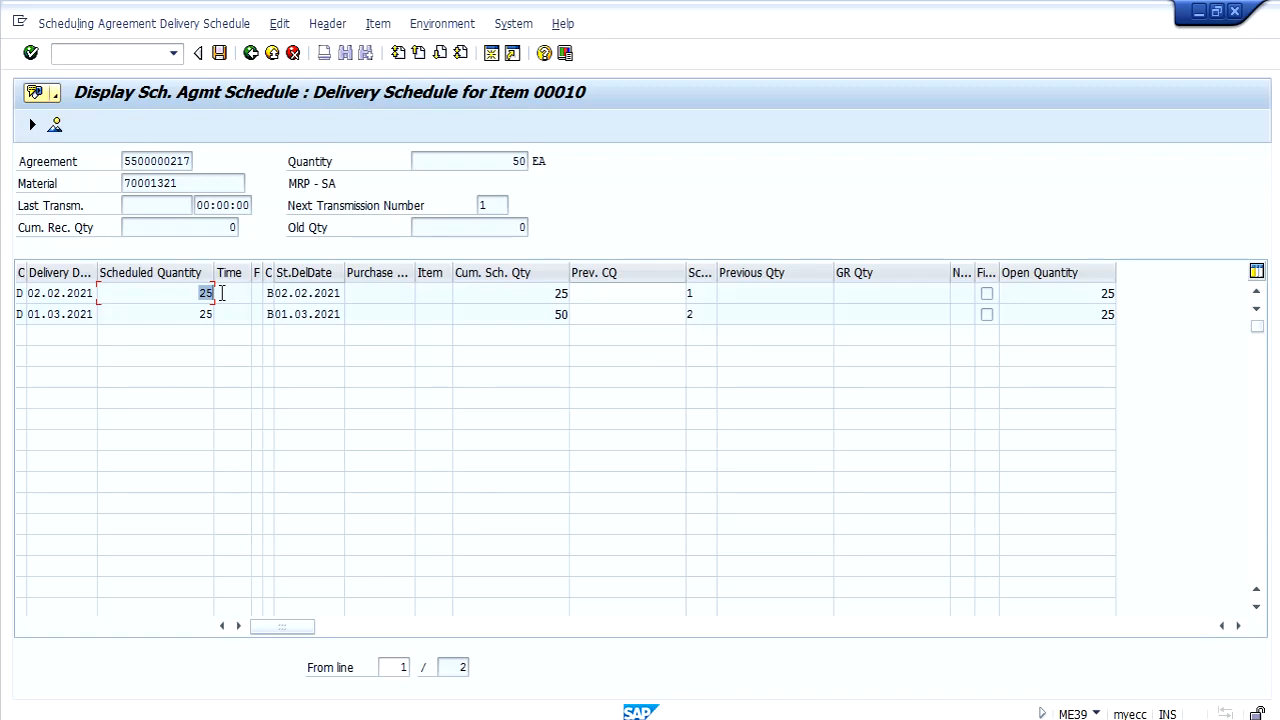
pyautogui.moveTo(61, 314); pyautogui.dragTo(48, 314)
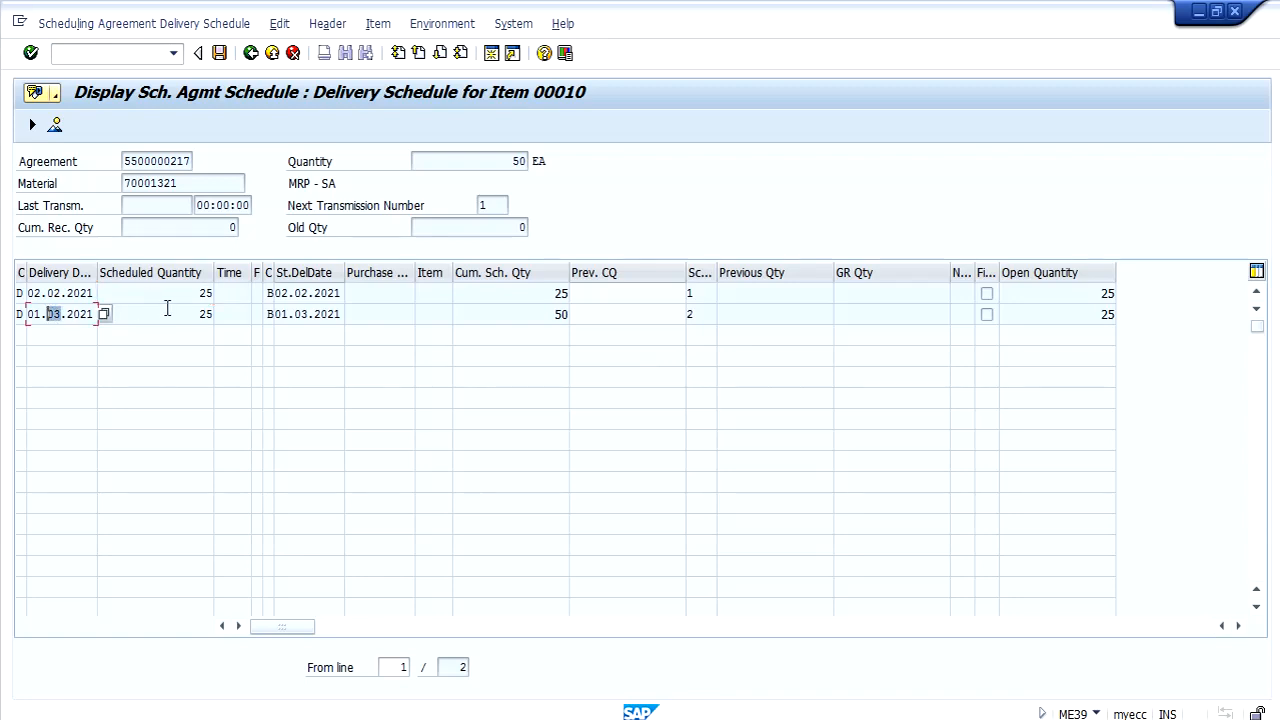
pyautogui.moveTo(172, 314); pyautogui.dragTo(270, 314)
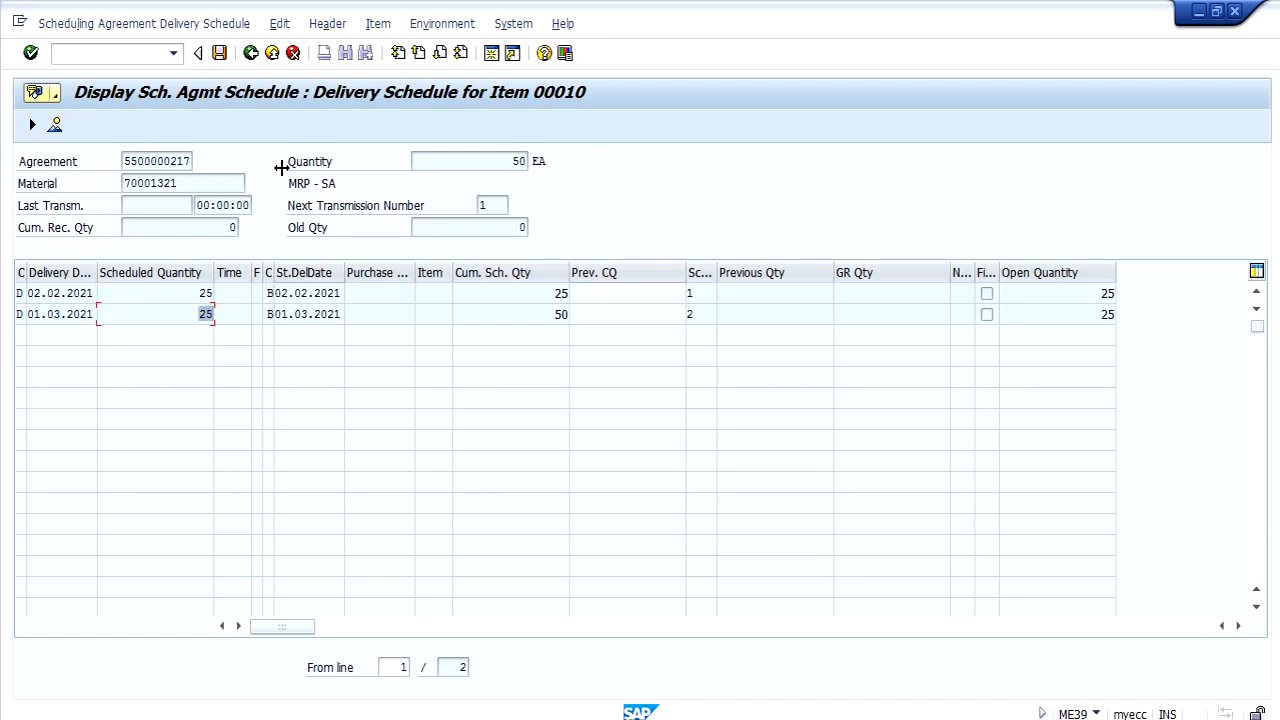
pyautogui.click(251, 54)
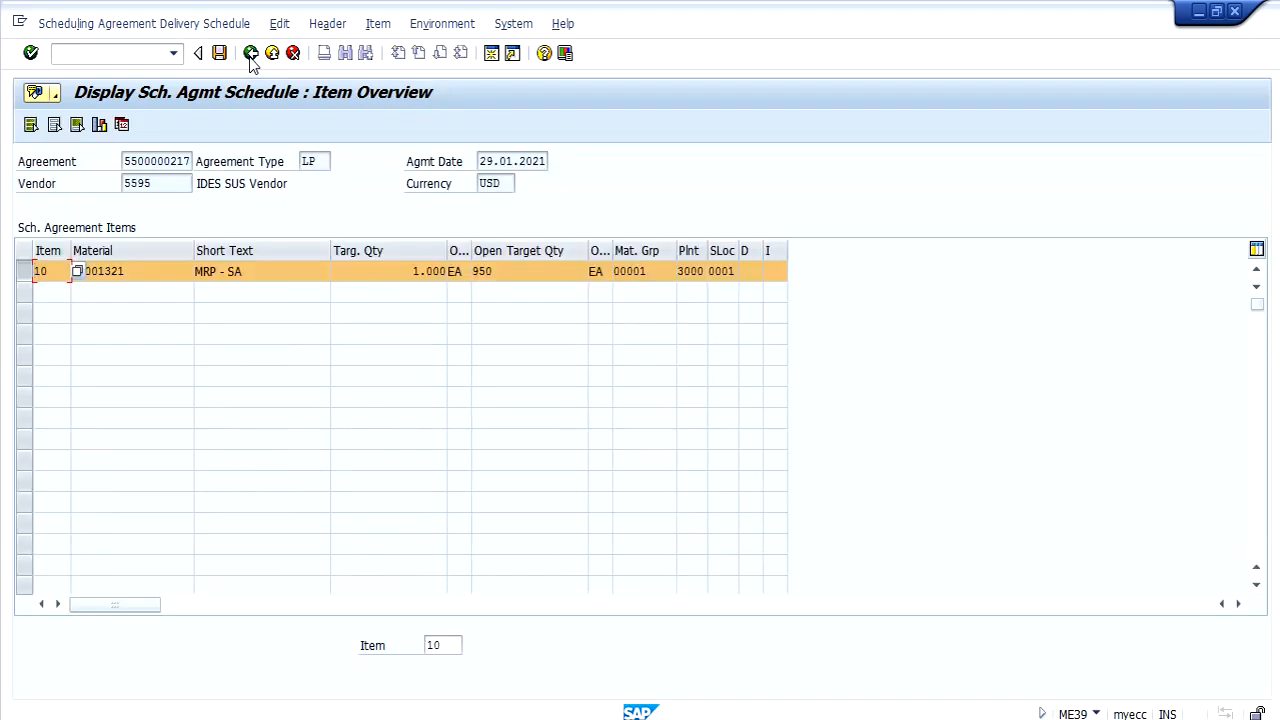
pyautogui.click(251, 54)
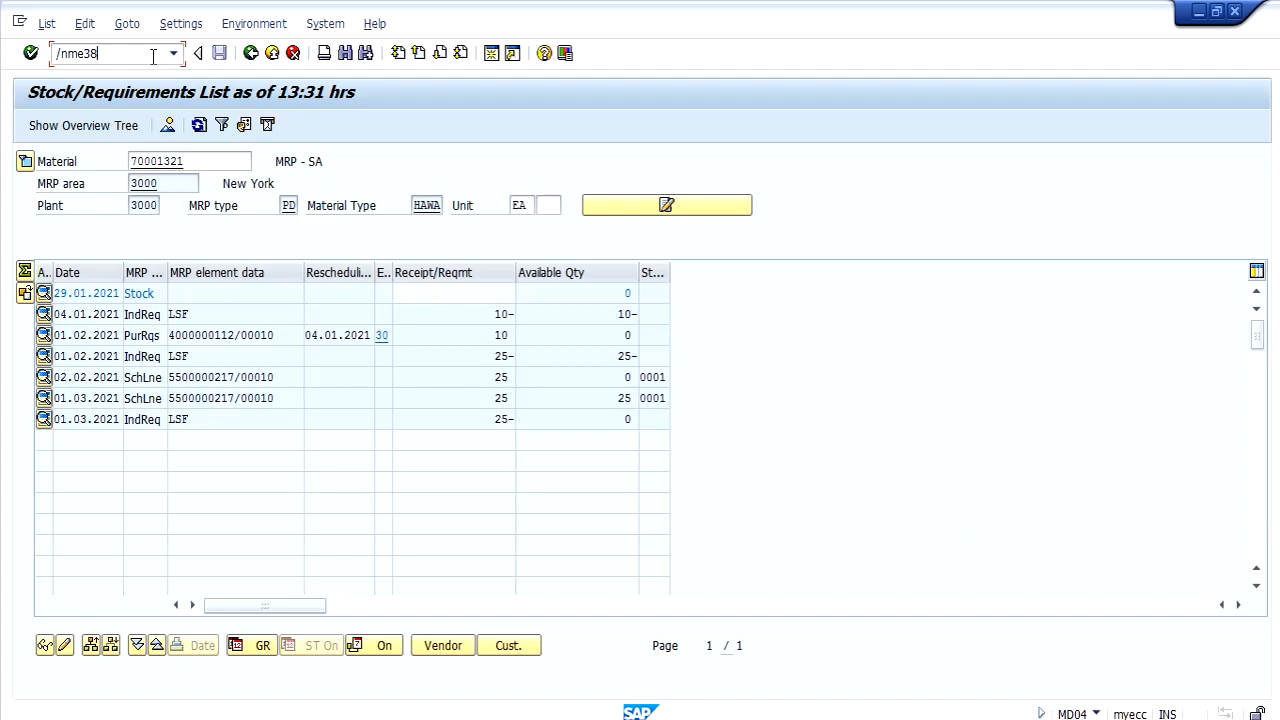
# - Open the scheduling agreement in transaction ME38 and inspect the scheduled quantities in item 10's delivery schedule
pyautogui.press('Return')
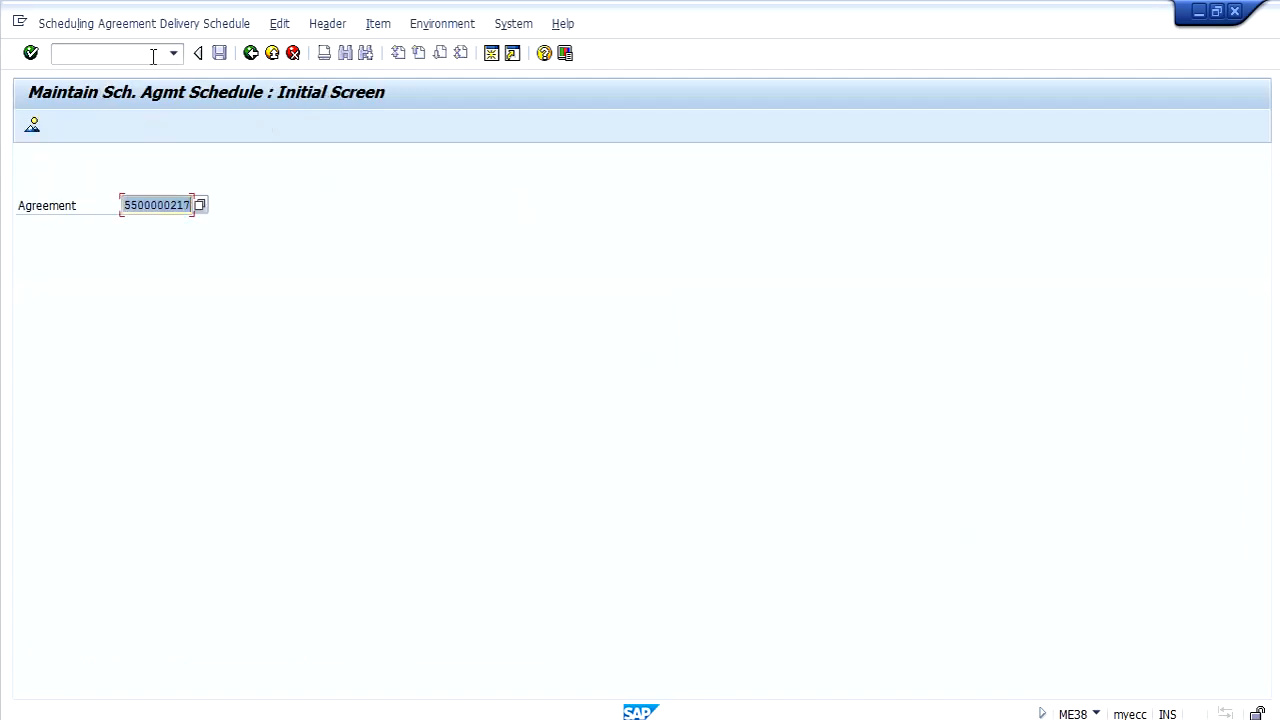
pyautogui.press('Return')
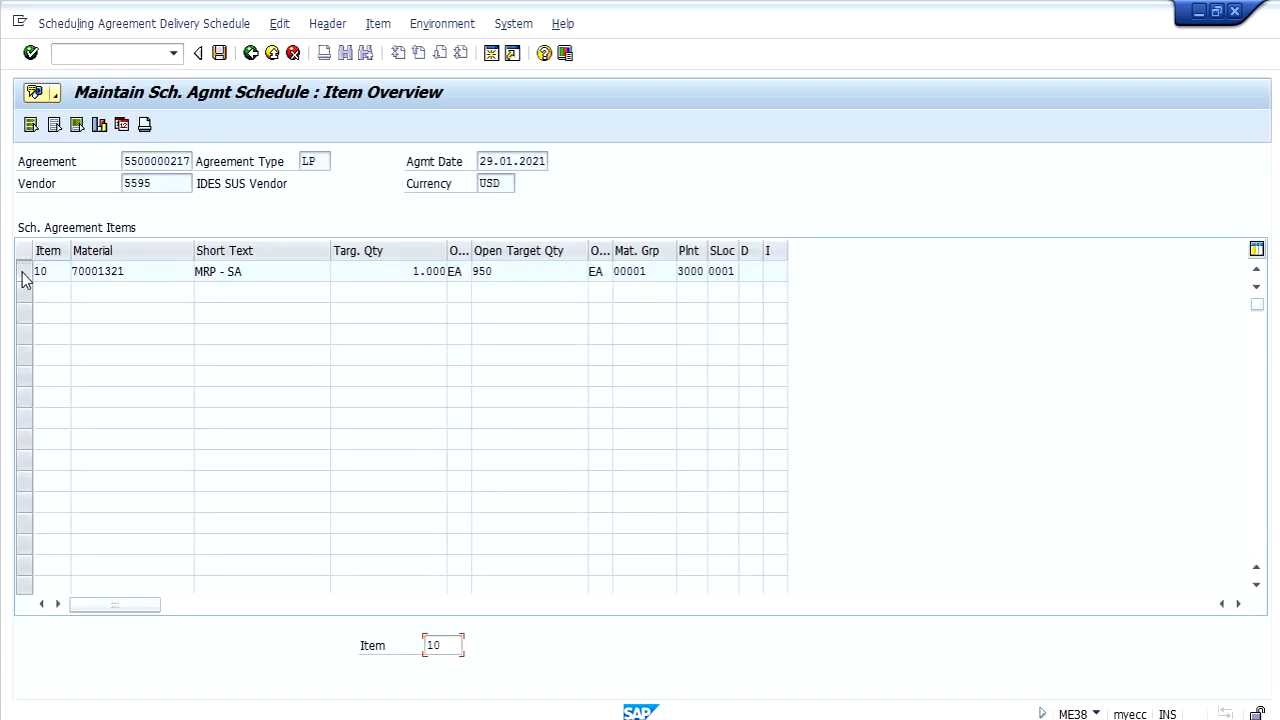
pyautogui.click(25, 276)
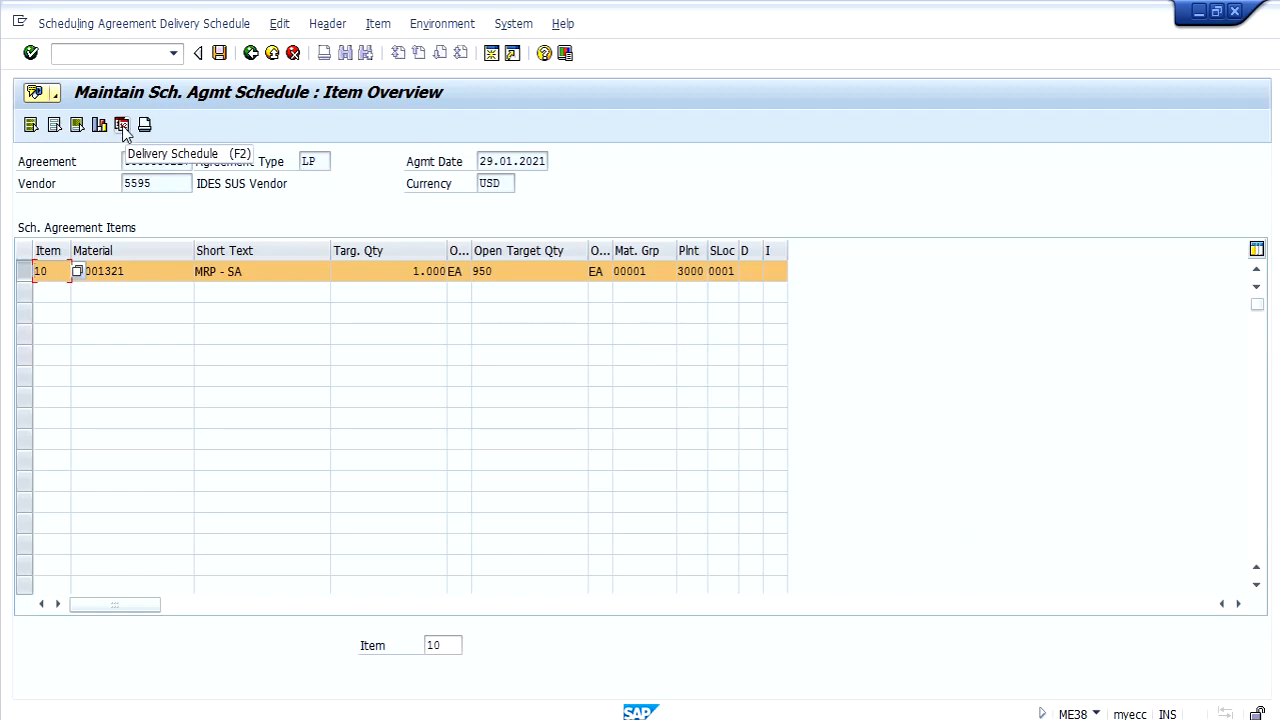
pyautogui.click(121, 125)
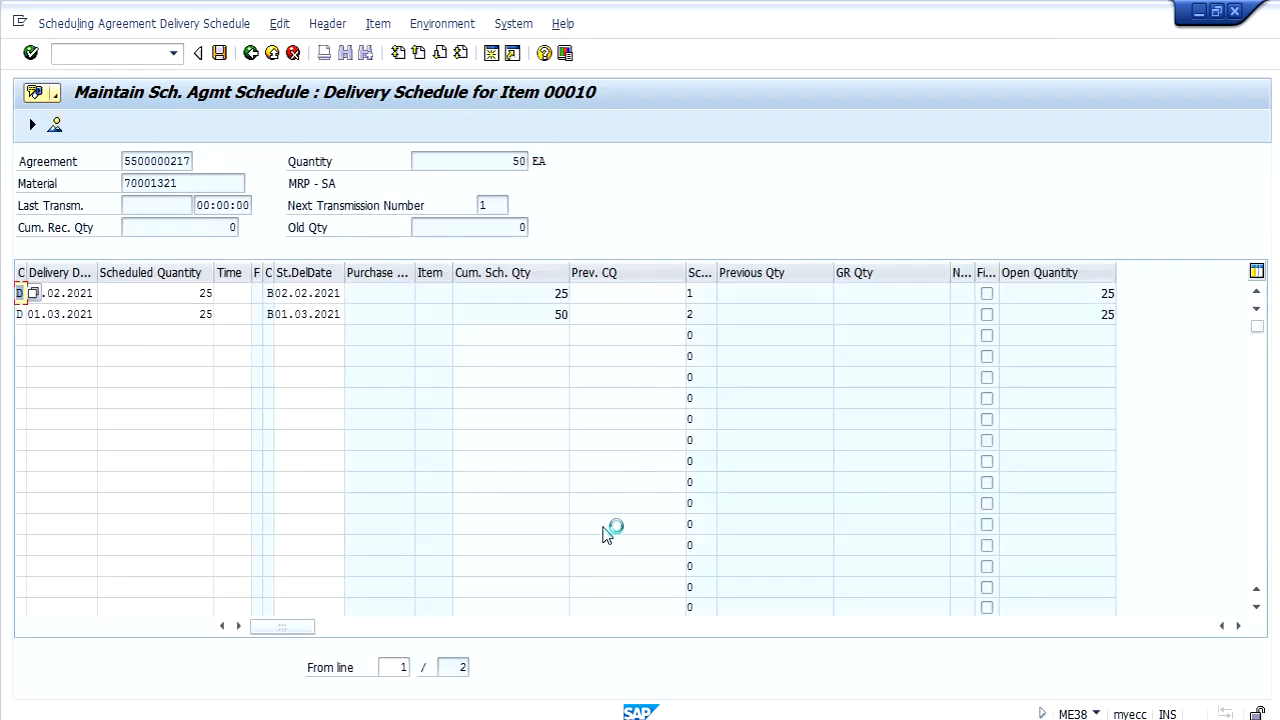
pyautogui.click(158, 293)
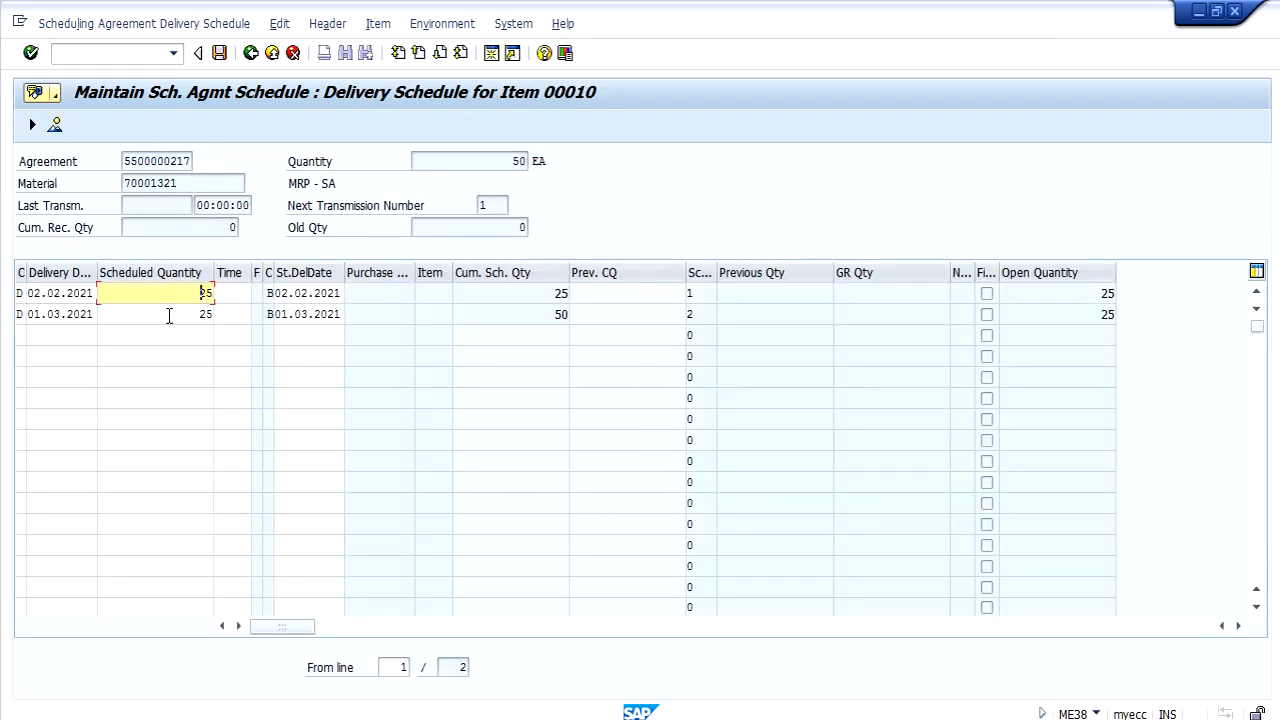
pyautogui.click(171, 316)
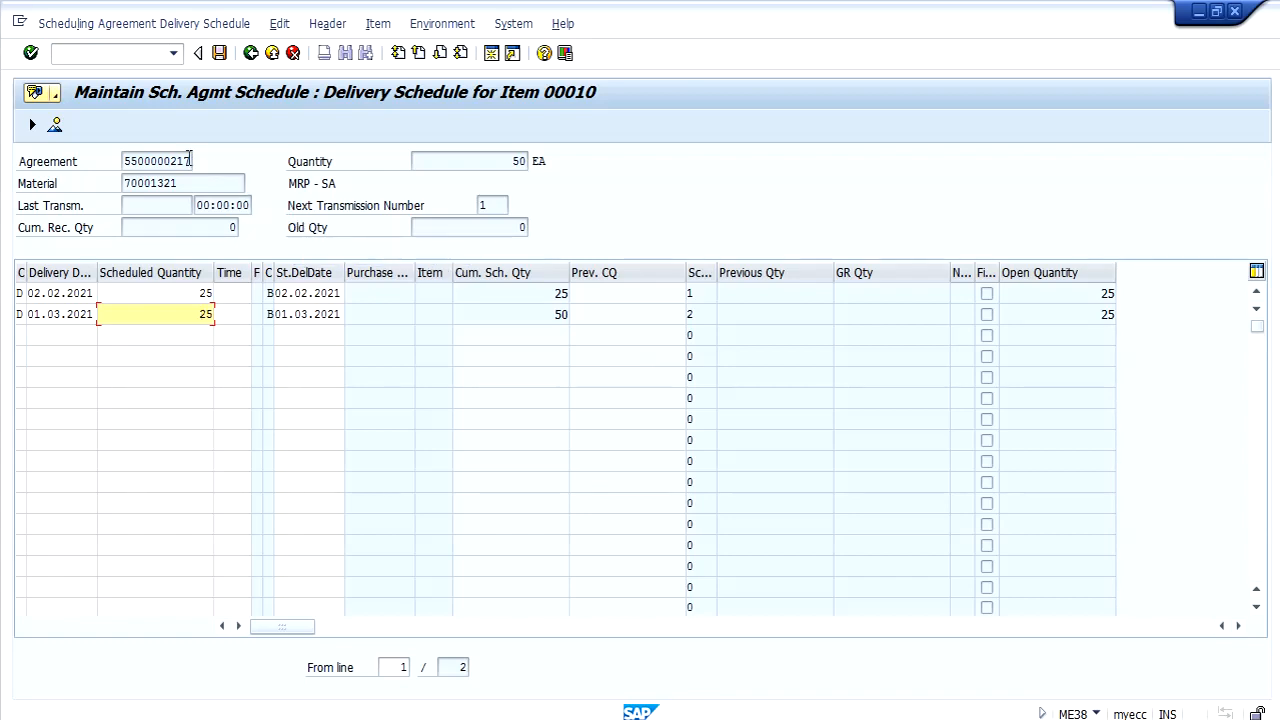
# - Copy the scheduling agreement number and load table EKKO in the General Table Display (transaction SE16N)
pyautogui.moveTo(189, 159)
pyautogui.mouseDown()
pyautogui.moveTo(92, 159)
pyautogui.moveTo(210, 164)
pyautogui.mouseUp()
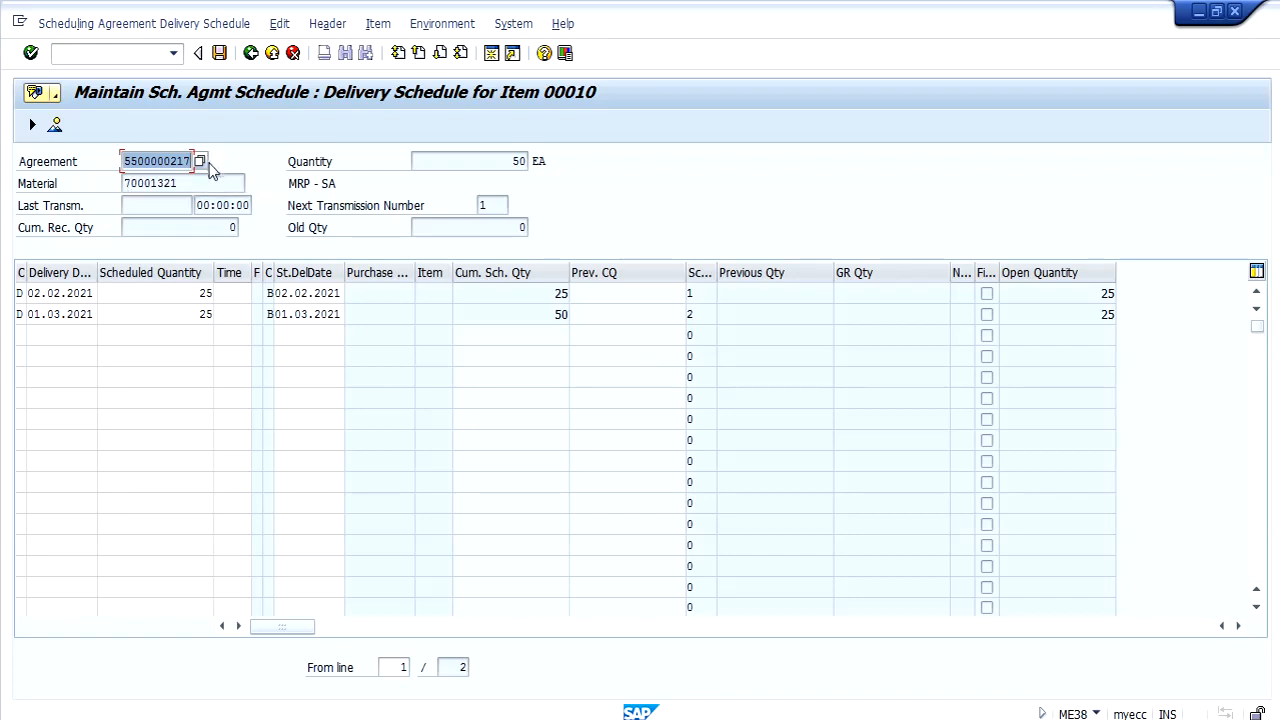
pyautogui.click(251, 52)
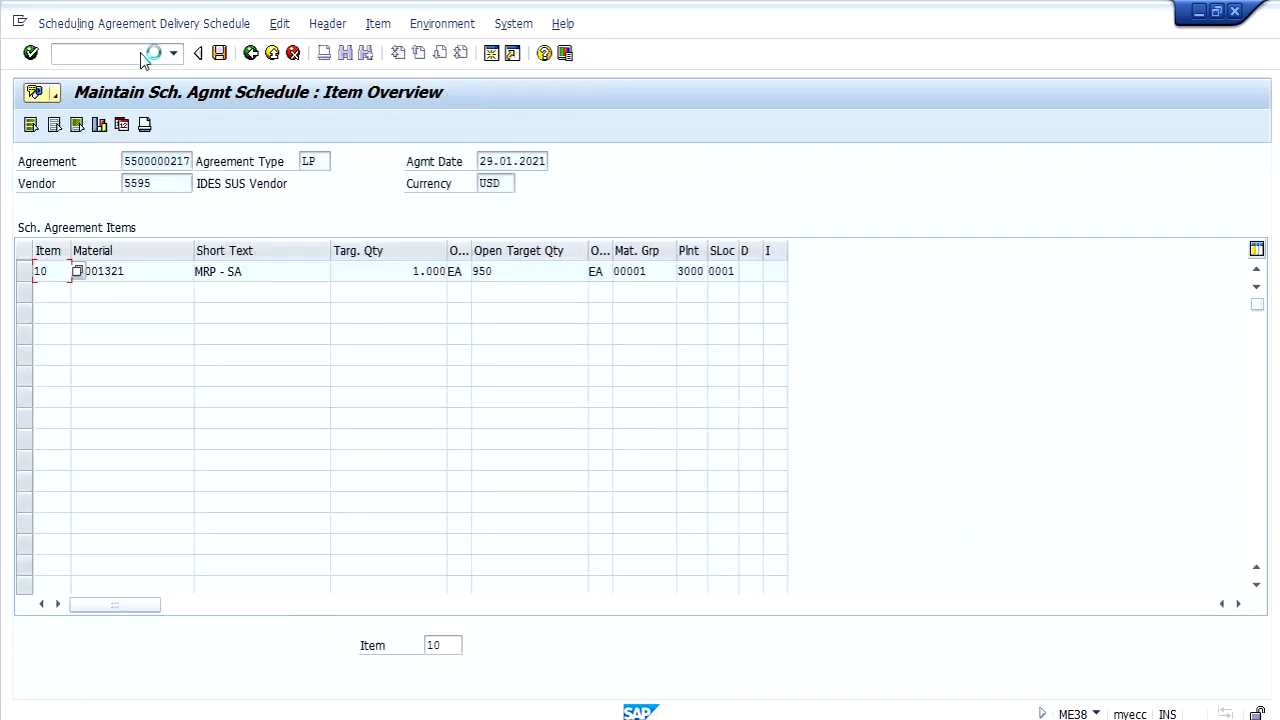
pyautogui.click(142, 53)
pyautogui.write('/nse16n')
pyautogui.press('Return')
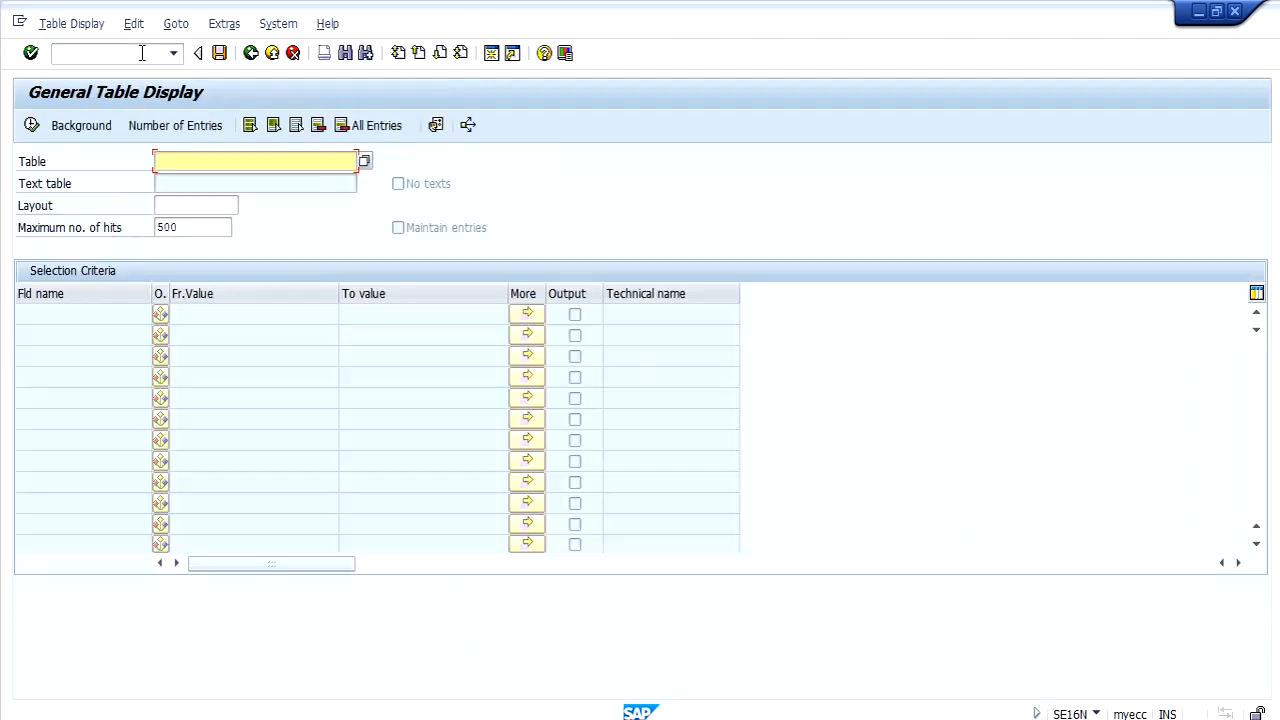
pyautogui.write('ekko')
pyautogui.press('Return')
# - Restrict Purchasing Doc. to the scheduling agreement number and make it the only output field
pyautogui.click(250, 334)
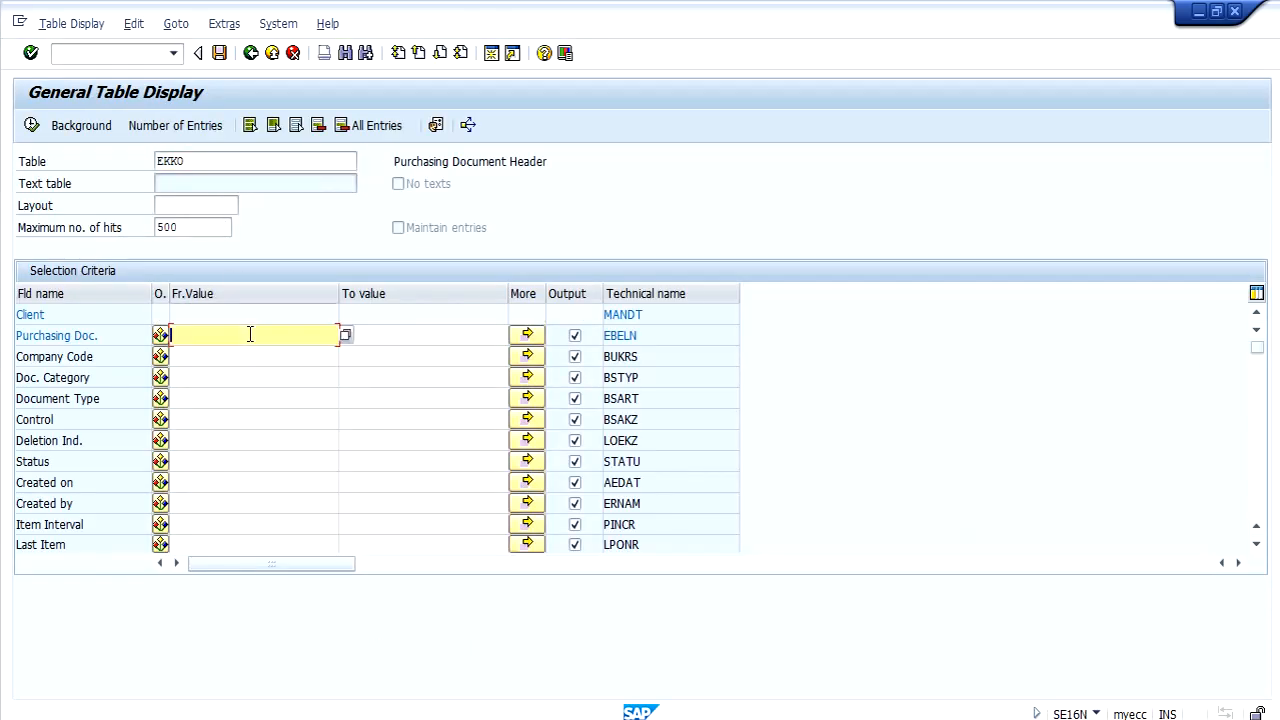
pyautogui.write('5500000217')
pyautogui.click(296, 128)
pyautogui.click(575, 336)
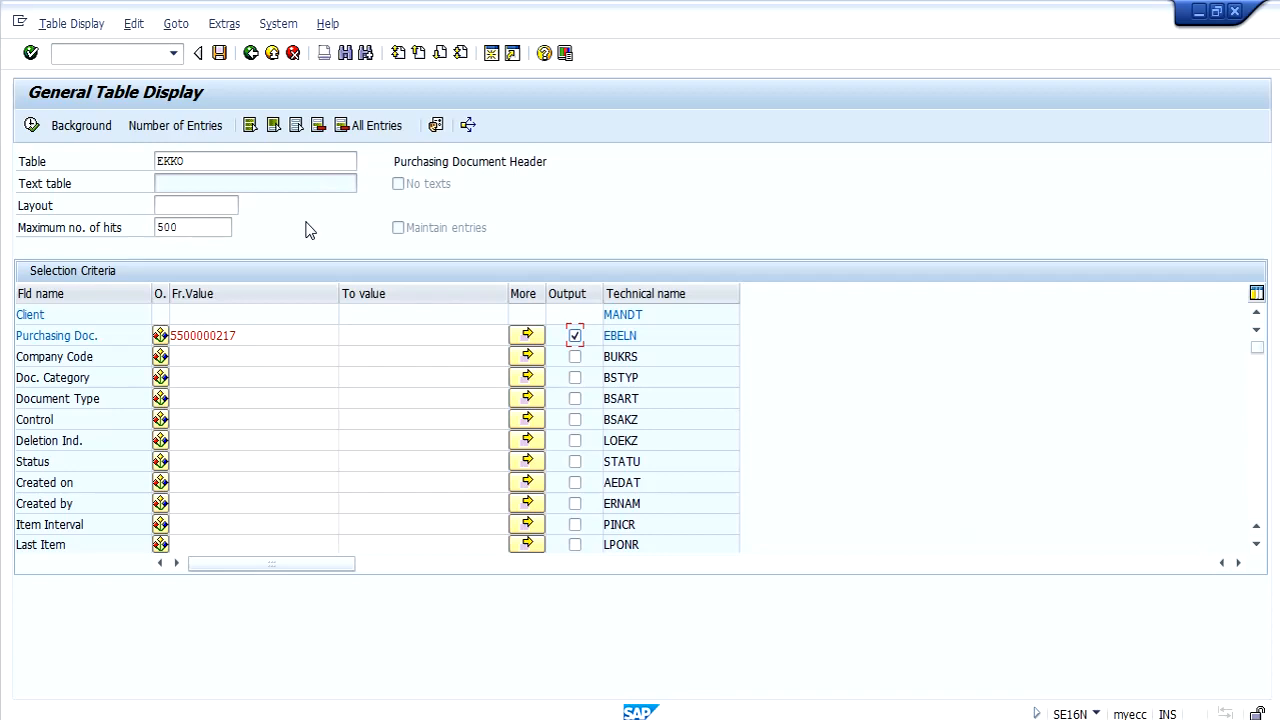
# - Add Release group, Rel. Strategy, Release ind., Release status and Subj.to release to the output fields and run the table query
pyautogui.hotkey('ctrl', 'f')
pyautogui.write('rel')
pyautogui.press('Return')
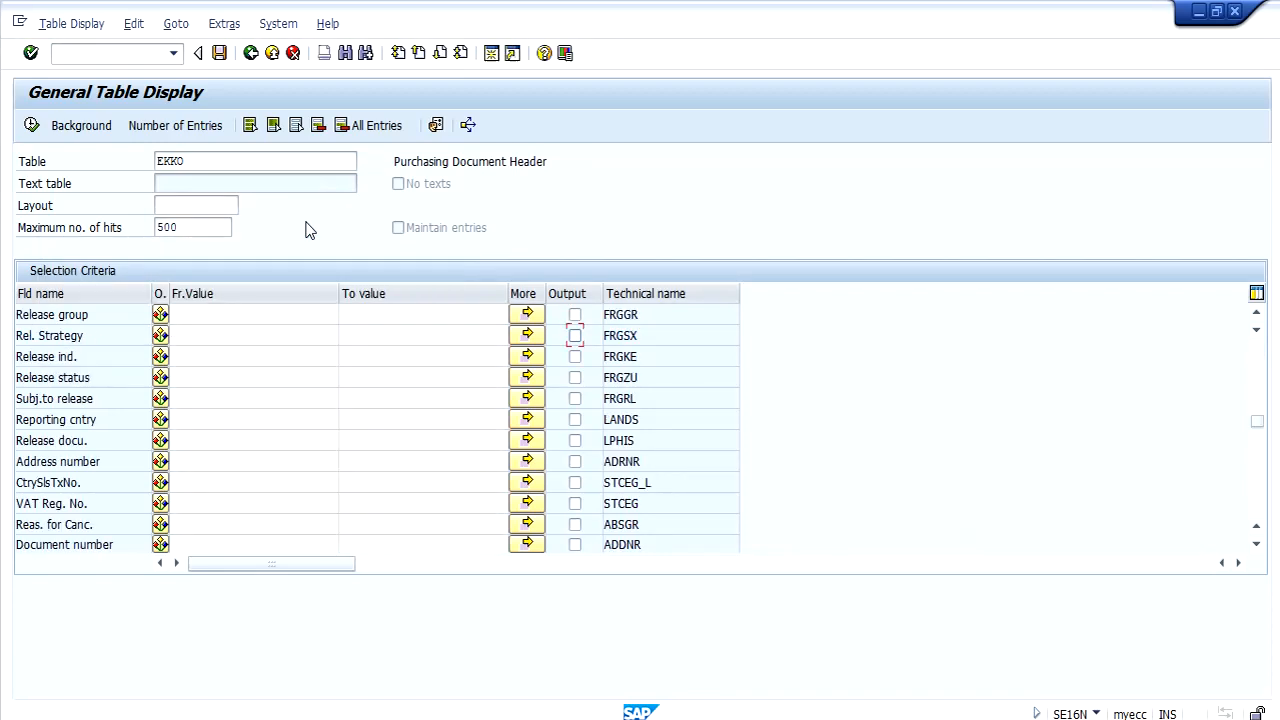
pyautogui.click(575, 314)
pyautogui.click(575, 335)
pyautogui.click(575, 377)
pyautogui.click(575, 356)
pyautogui.click(575, 398)
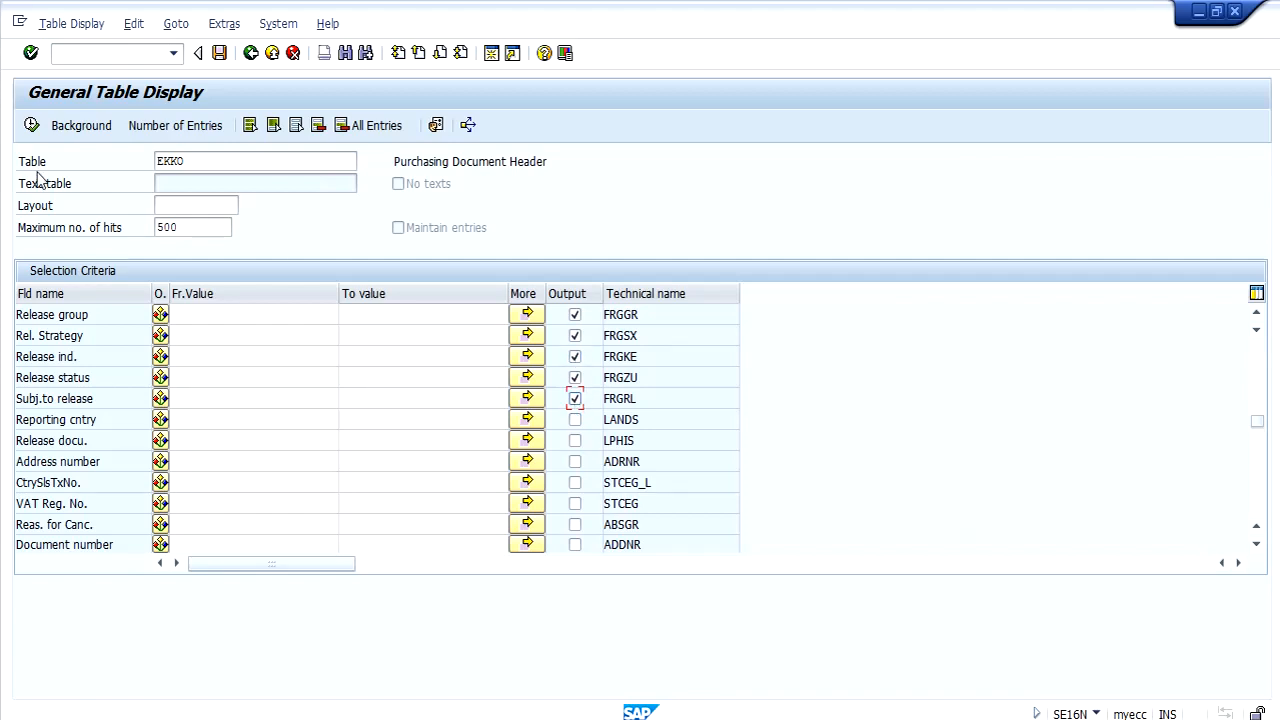
pyautogui.click(31, 126)
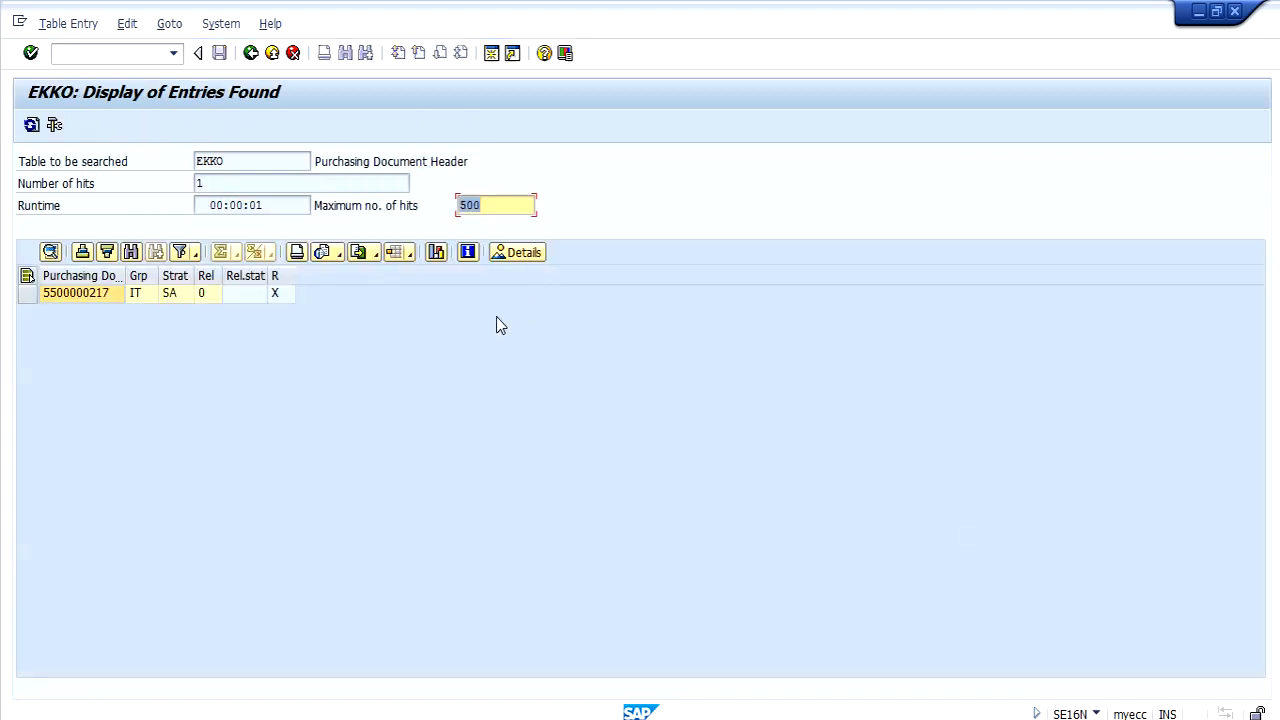
# - Look up the possible values of the agreement's release indicator, and leave the EKKO results
pyautogui.click(205, 293)
pyautogui.click(215, 294)
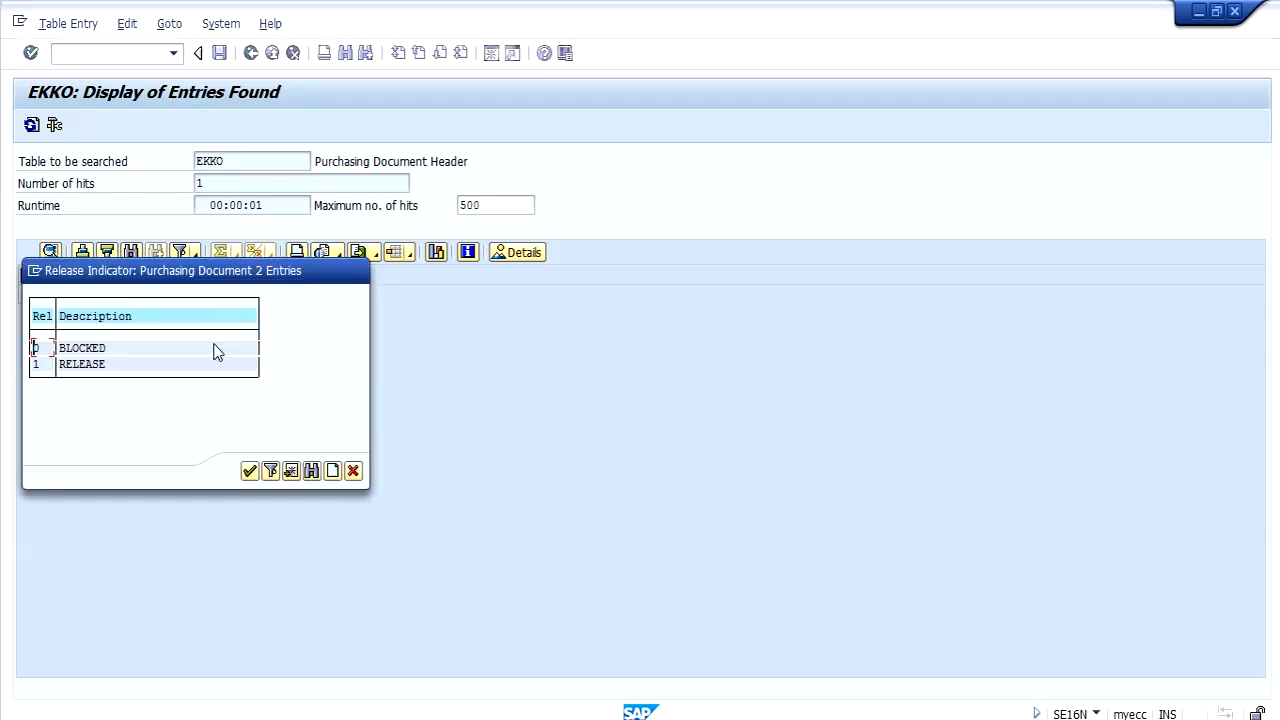
pyautogui.click(352, 471)
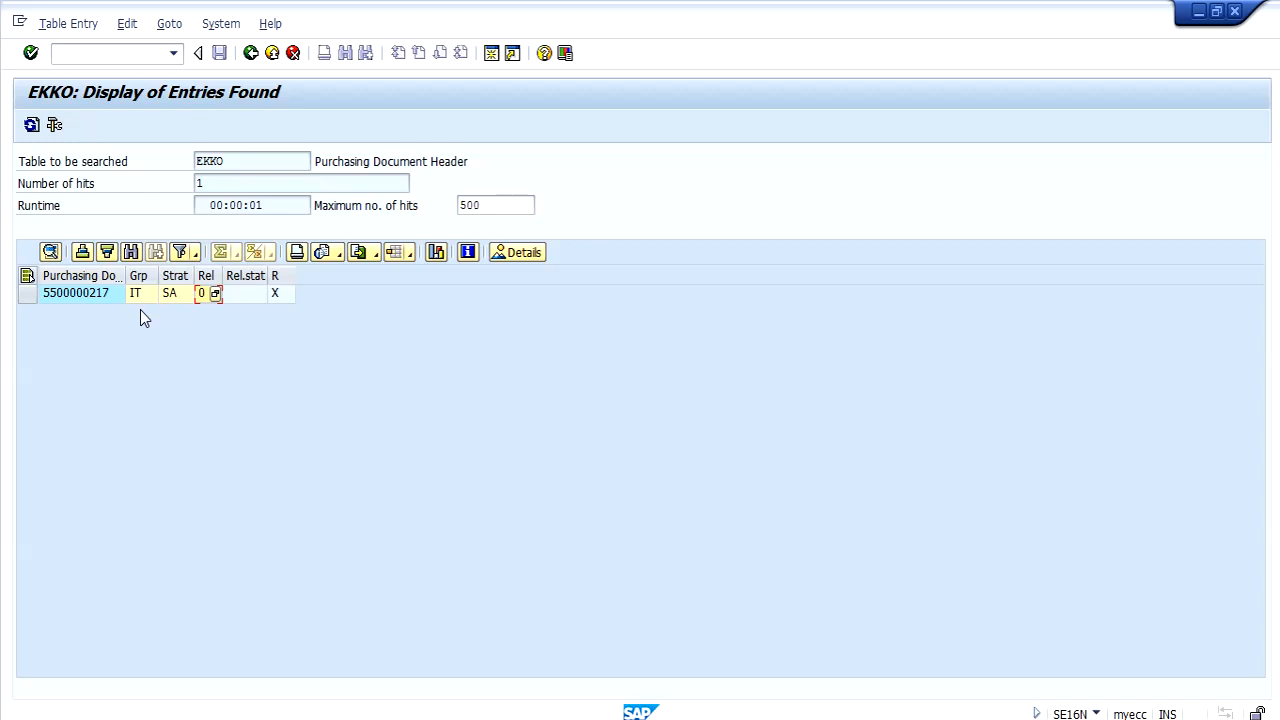
pyautogui.click(250, 55)
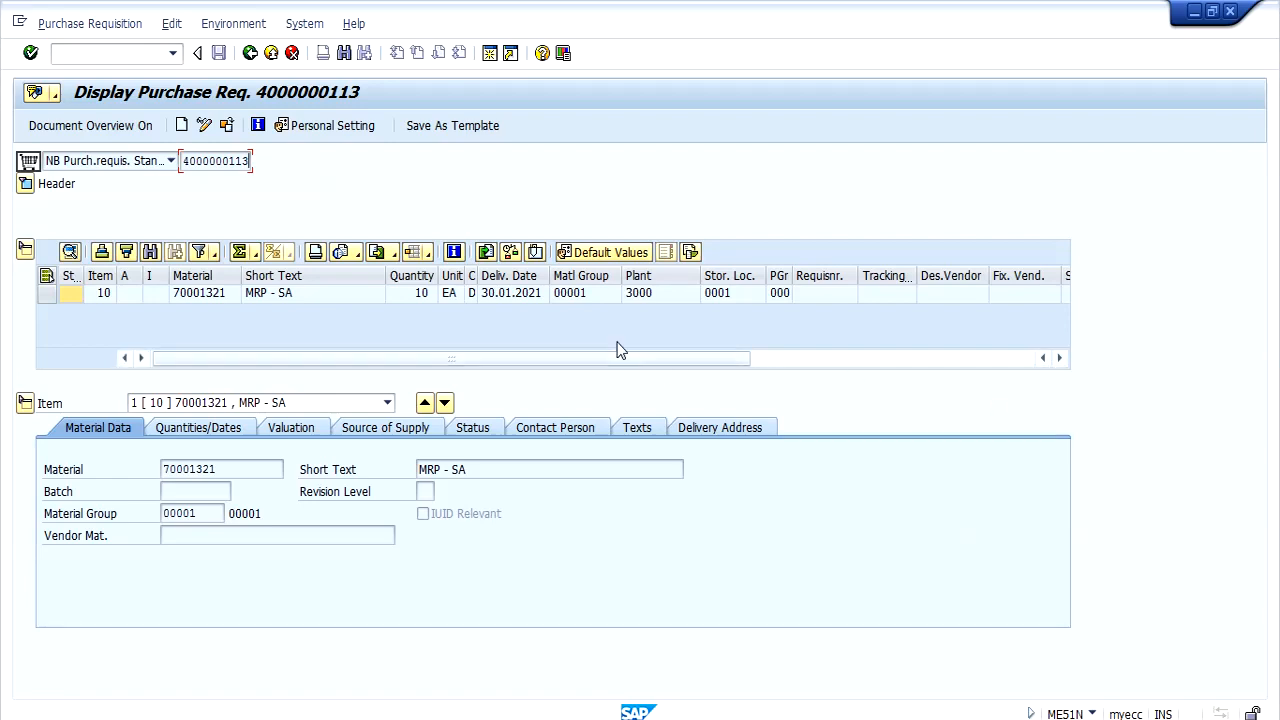
# - Copy the purchase requisition number and start transaction ME31L to create a scheduling agreement
pyautogui.moveTo(183, 161); pyautogui.dragTo(314, 165)
pyautogui.click(312, 171)
pyautogui.click(857, 620)
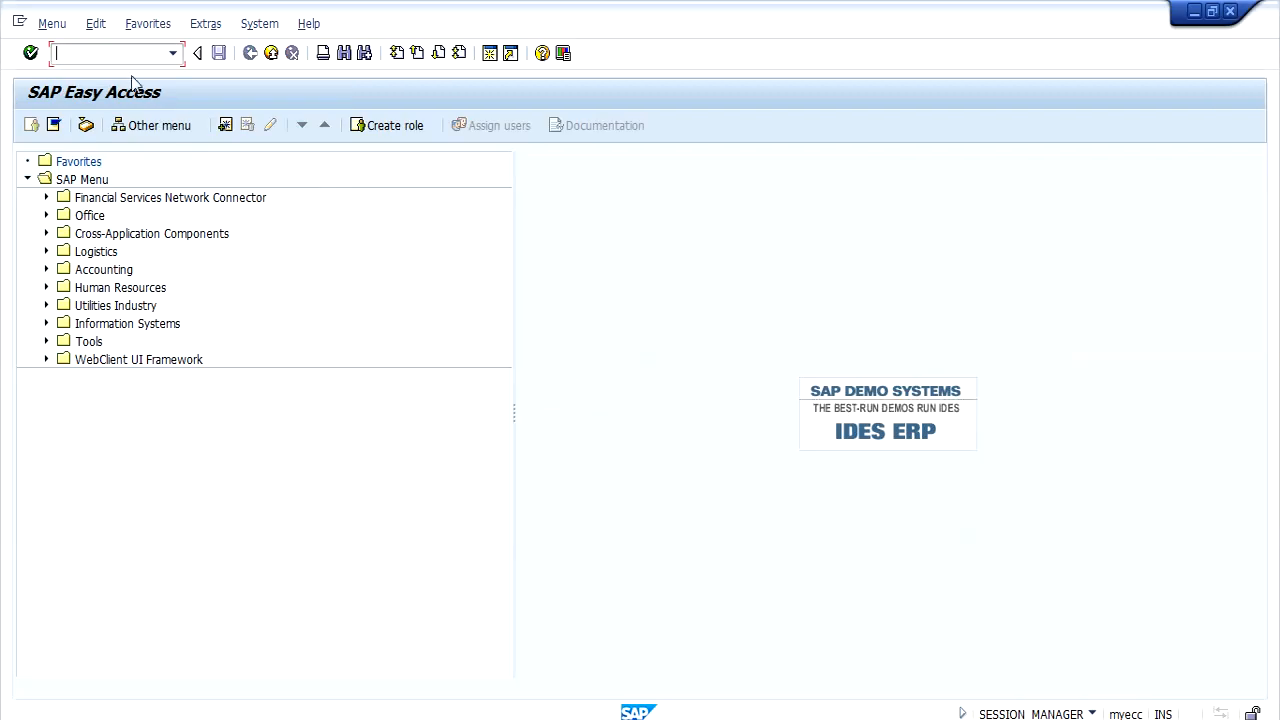
pyautogui.write('ME31L')
pyautogui.press('Return')
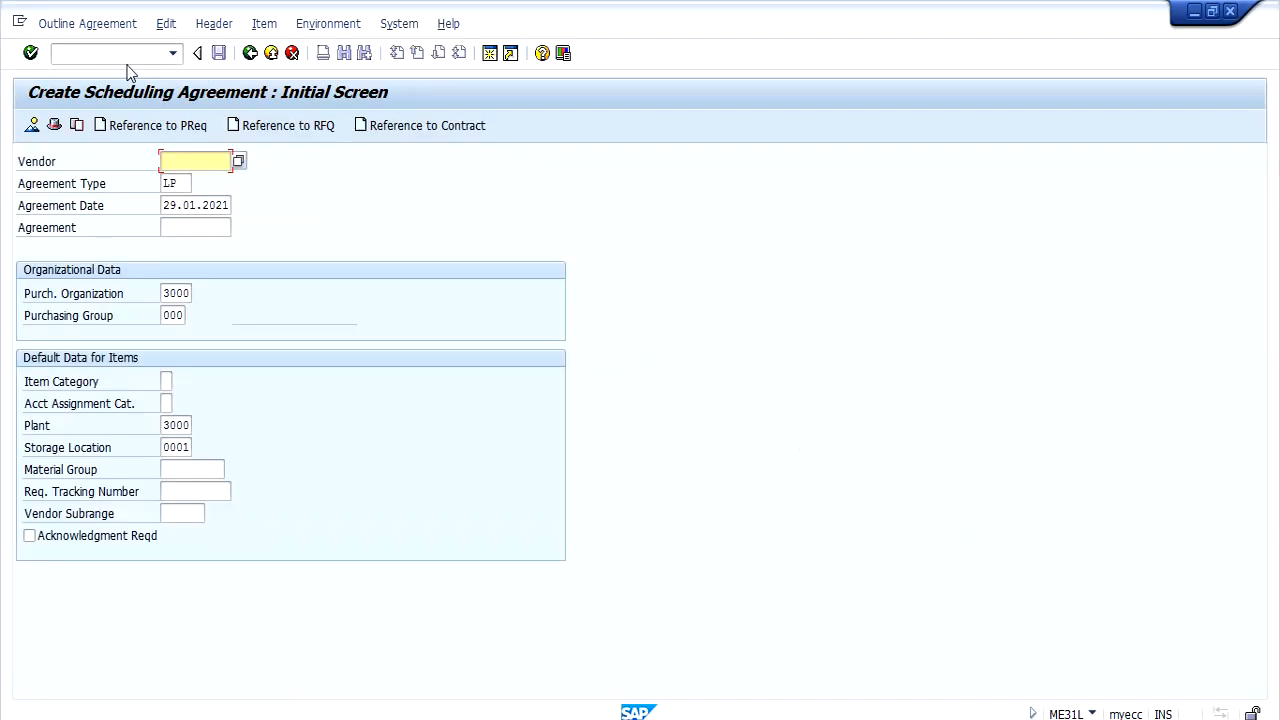
# - Set the vendor to IDES SUS Vendor, keeping agreement type LP and plant 3000 for the new scheduling agreement
pyautogui.click(204, 161)
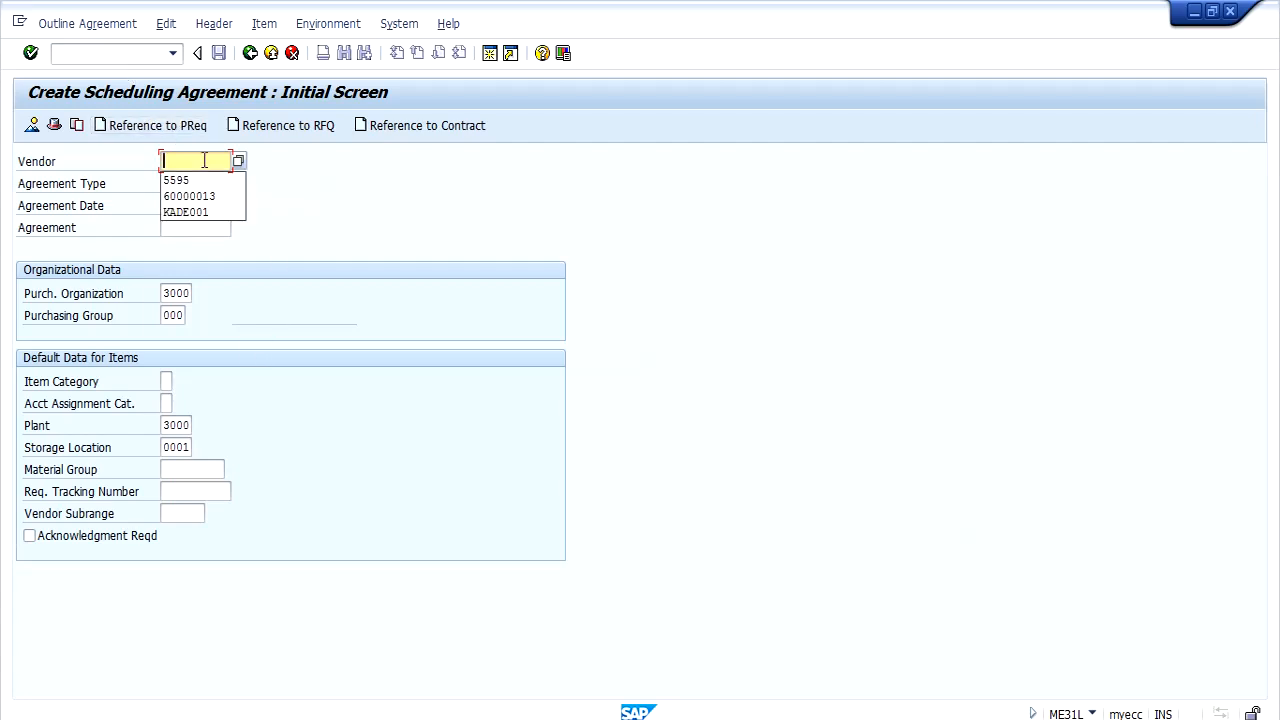
pyautogui.press('Down')
pyautogui.press('Return')
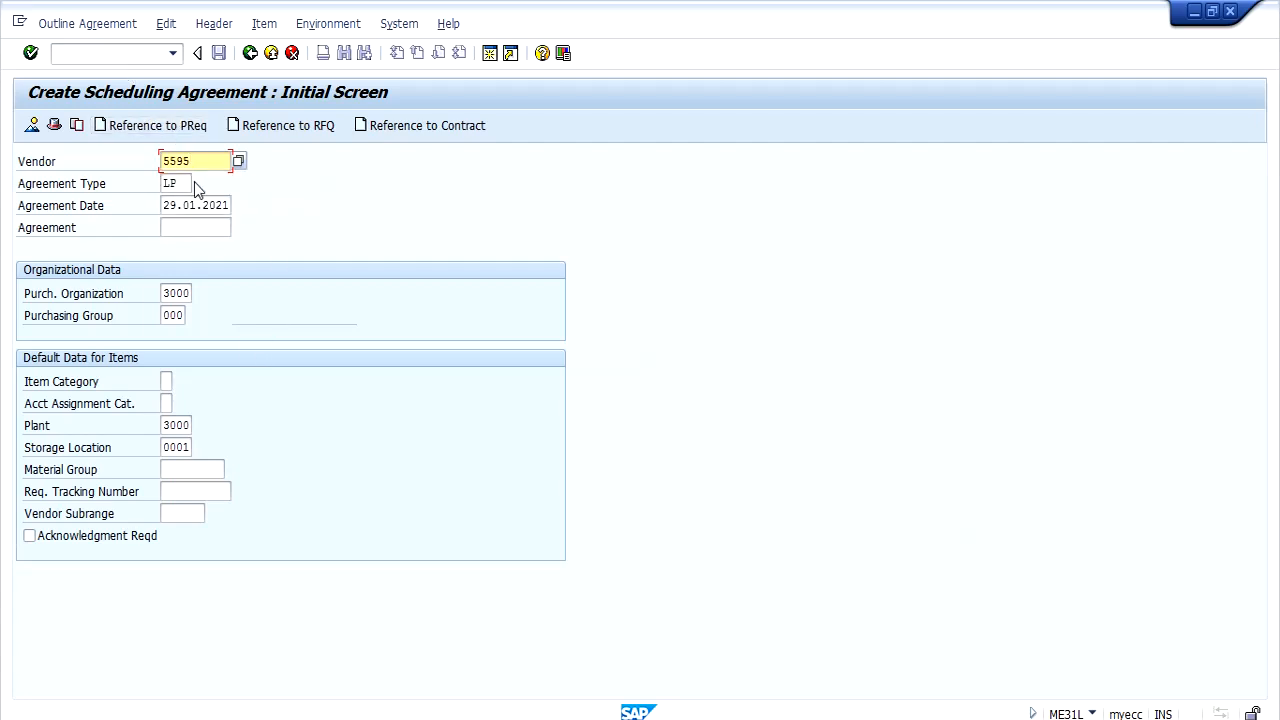
pyautogui.click(170, 183)
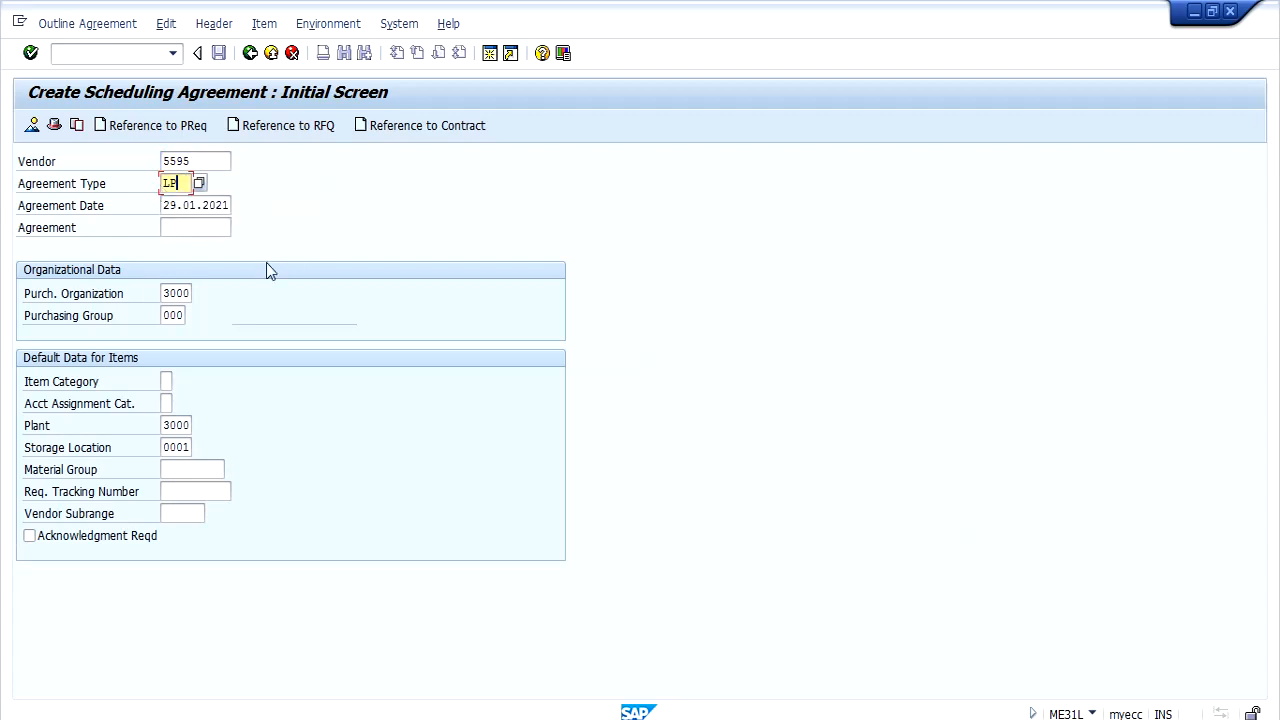
pyautogui.click(182, 428)
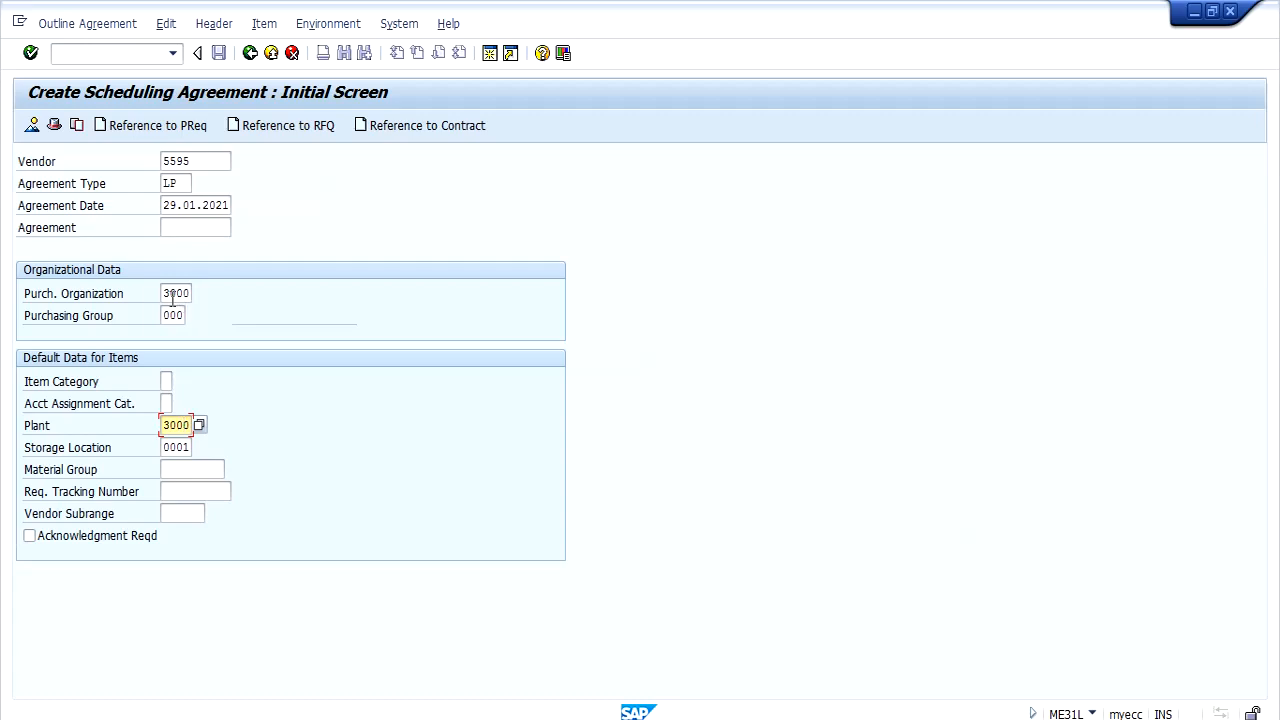
# - Reference item 10 of the copied purchase requisition for the new scheduling agreement
pyautogui.click(163, 133)
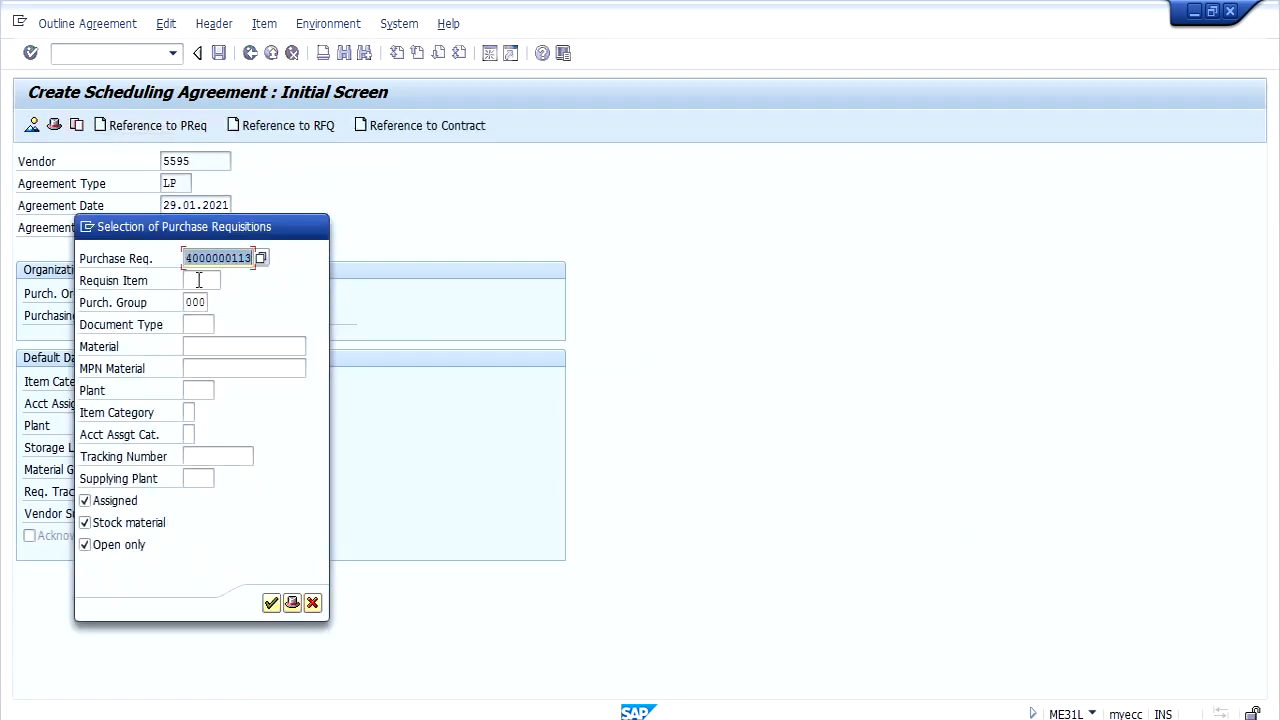
pyautogui.click(197, 281)
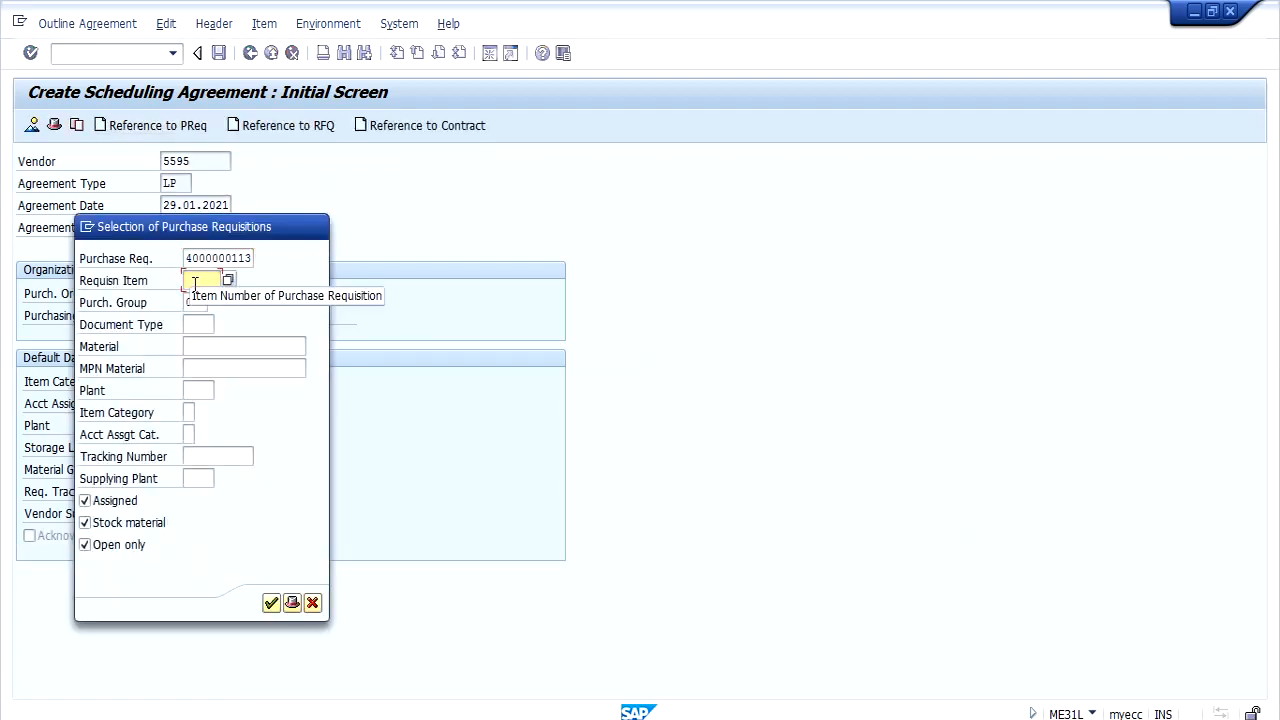
pyautogui.write('10')
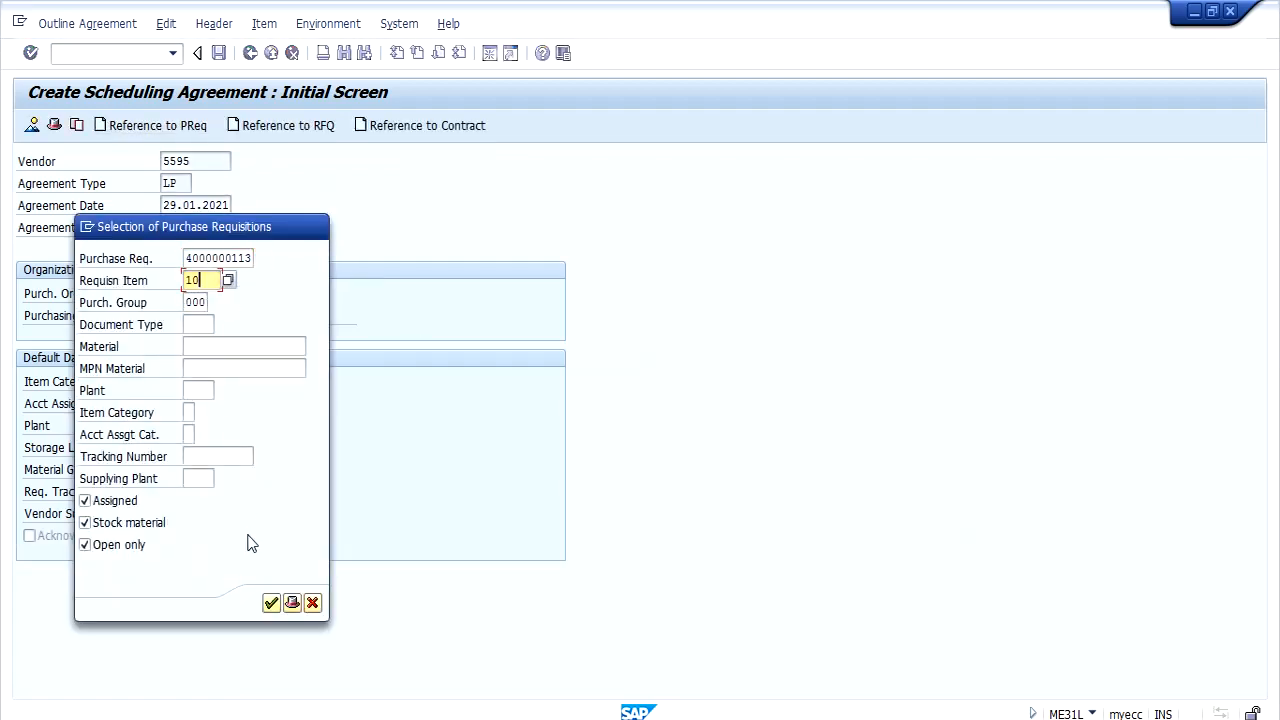
pyautogui.click(271, 603)
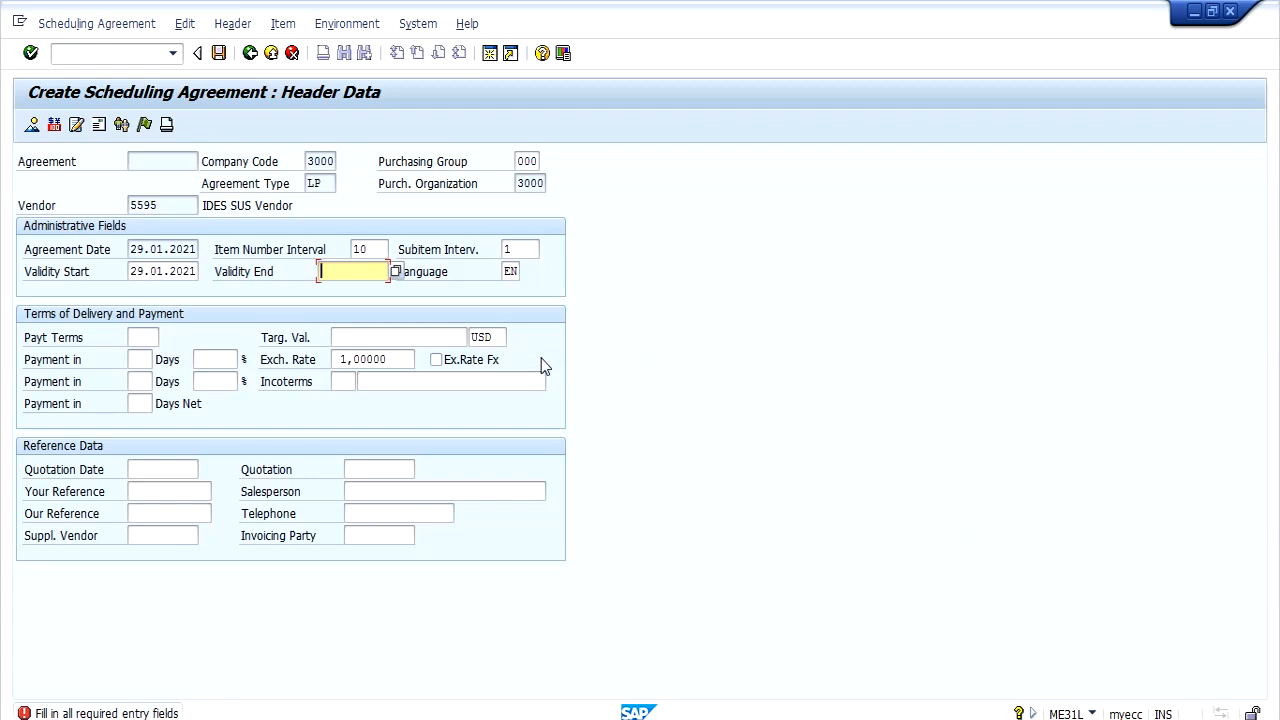
# - Set the agreement's validity end to 20.03.2022 and adopt the MRP - SA requisition item with its details
pyautogui.press('Down')
pyautogui.press('Down')
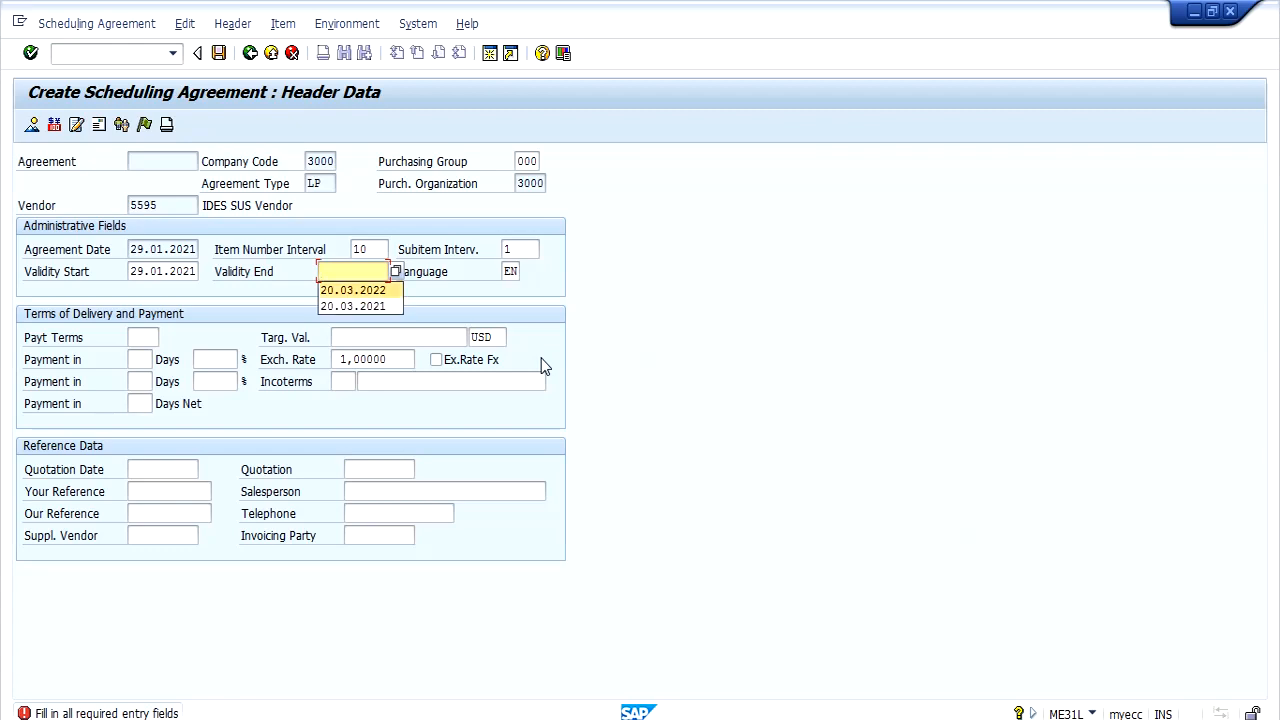
pyautogui.press('Return')
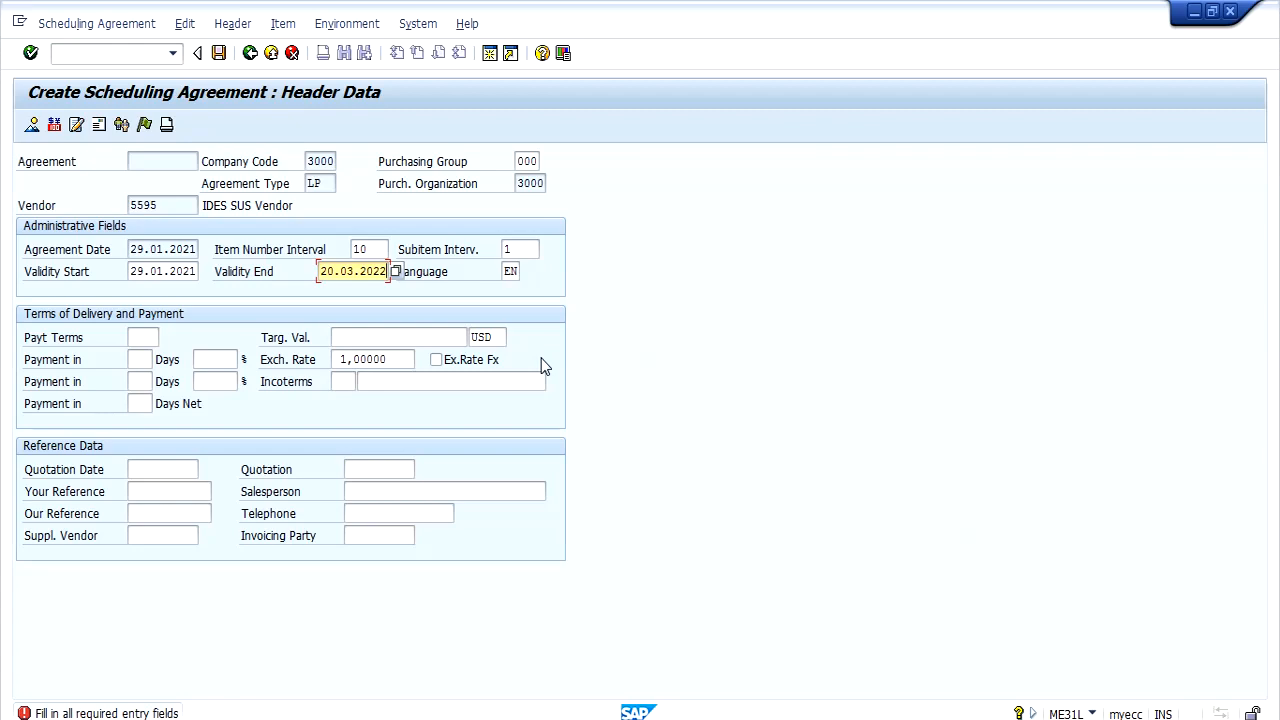
pyautogui.press('Return')
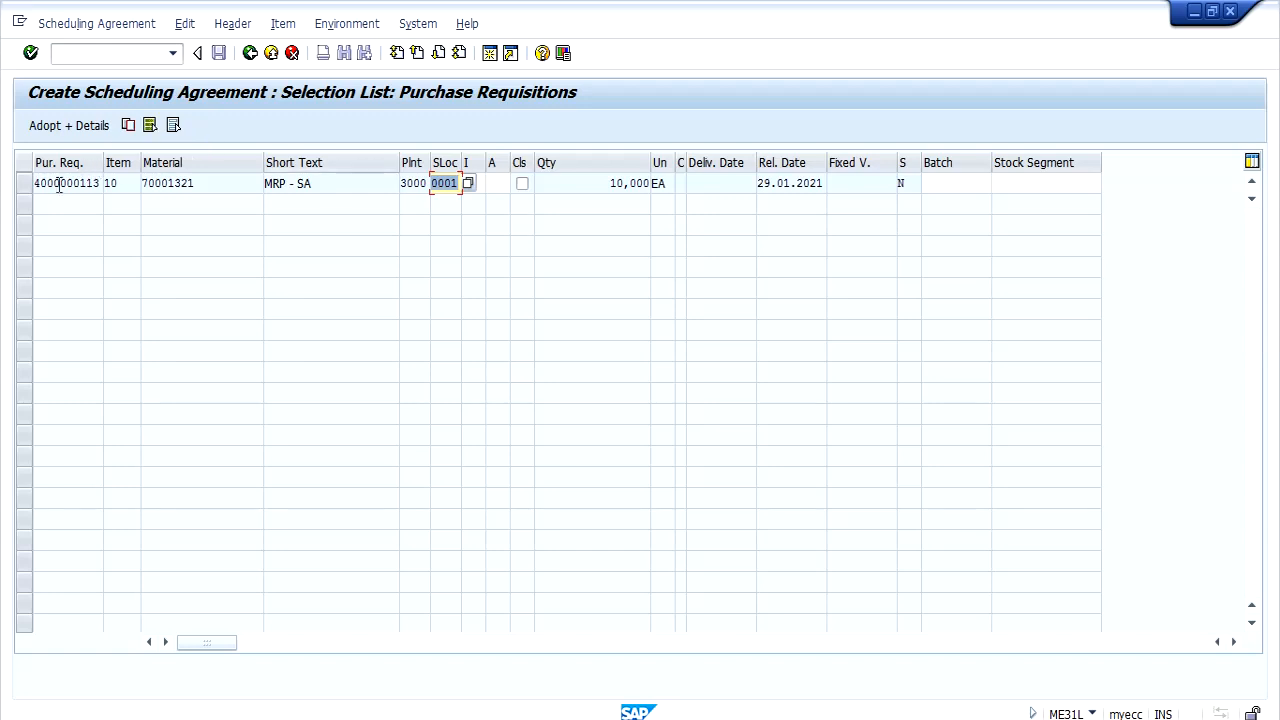
pyautogui.click(25, 185)
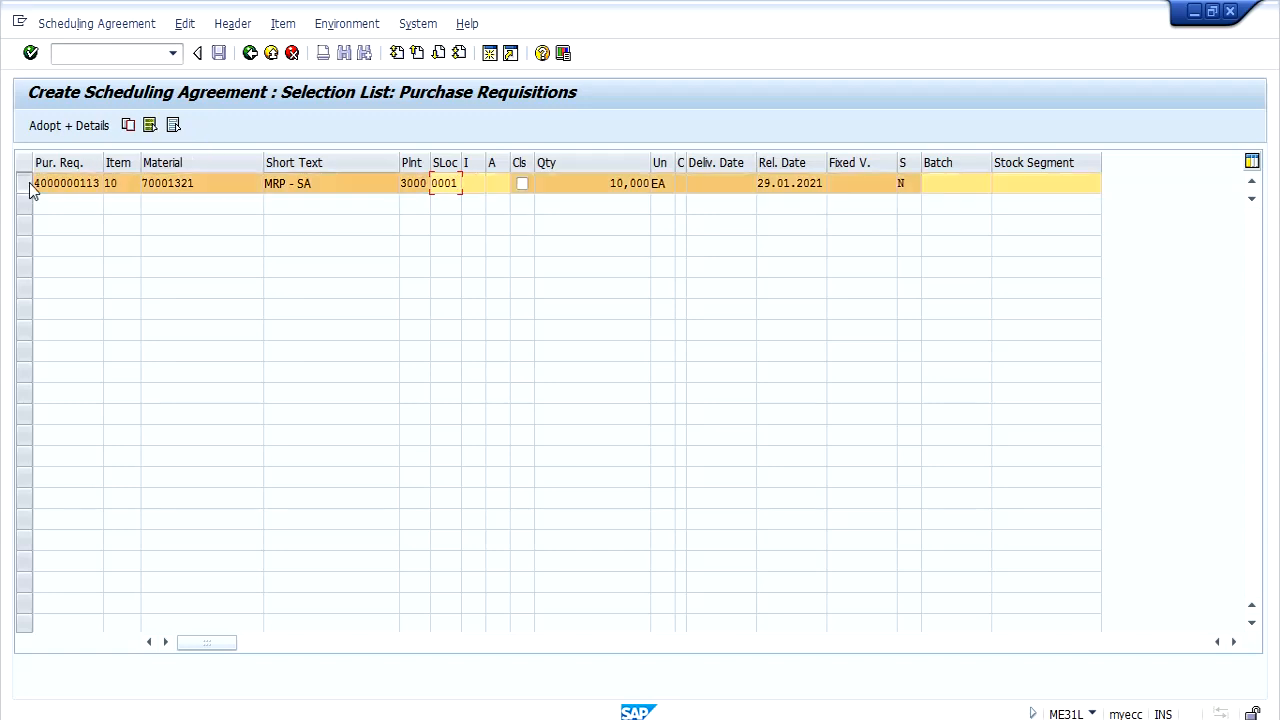
pyautogui.click(66, 126)
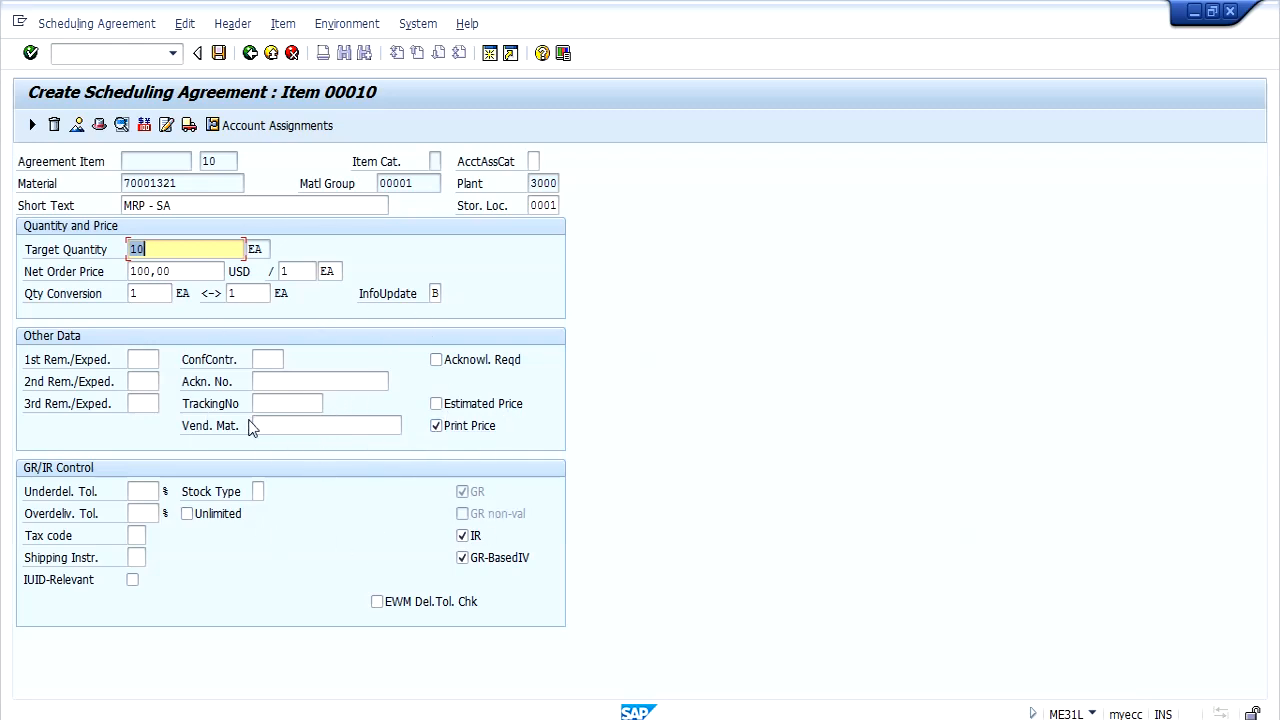
# - Save the scheduling agreement, leaving the item's confirmation control empty, and switch to displaying the agreement
pyautogui.click(260, 360)
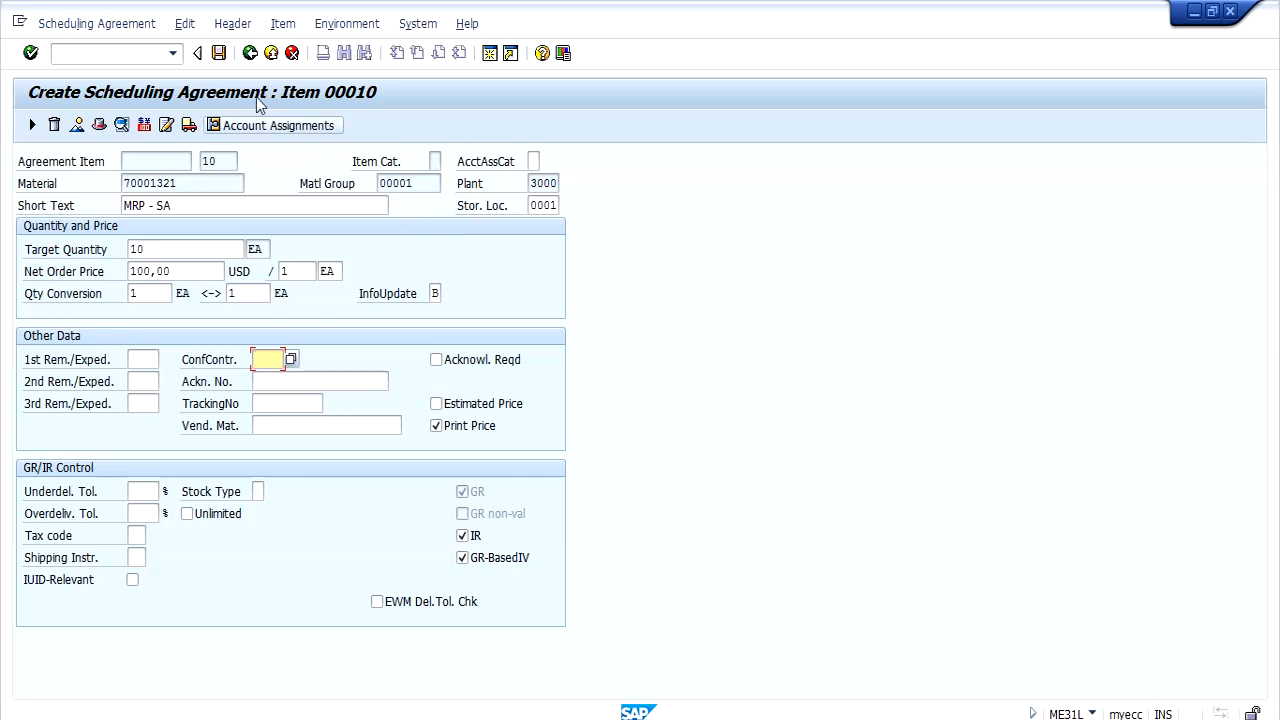
pyautogui.click(219, 53)
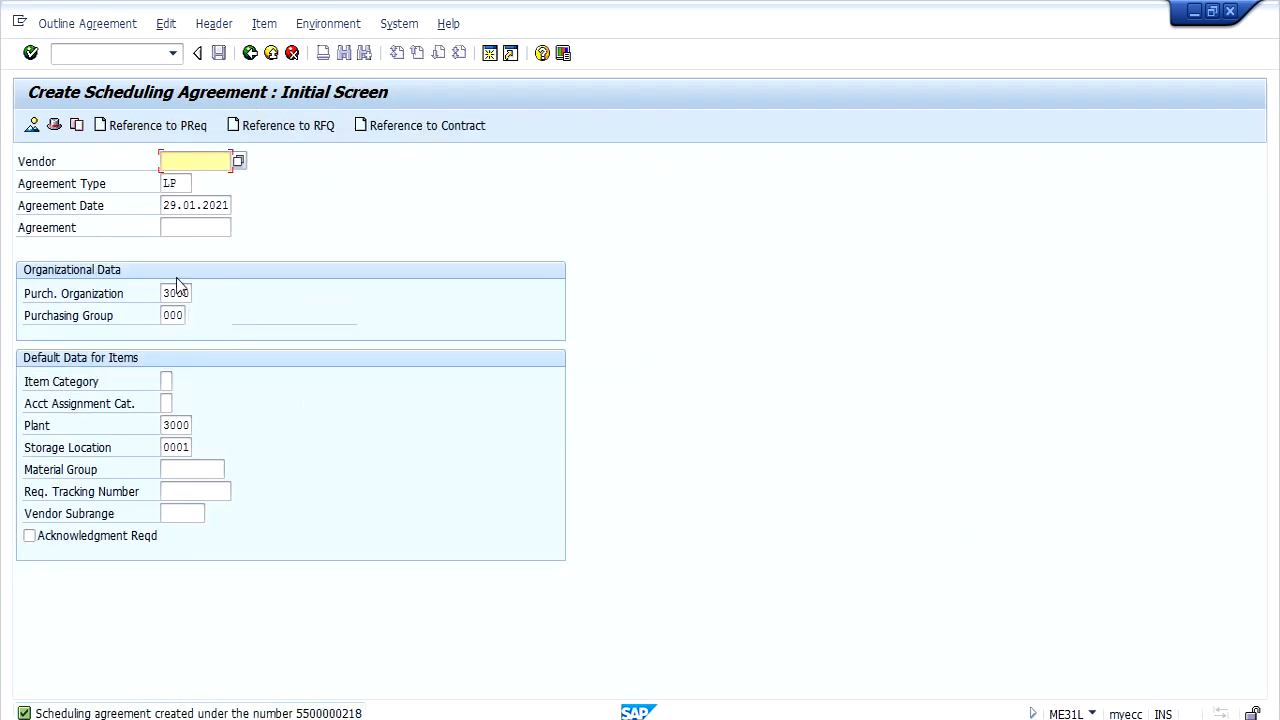
pyautogui.click(93, 24)
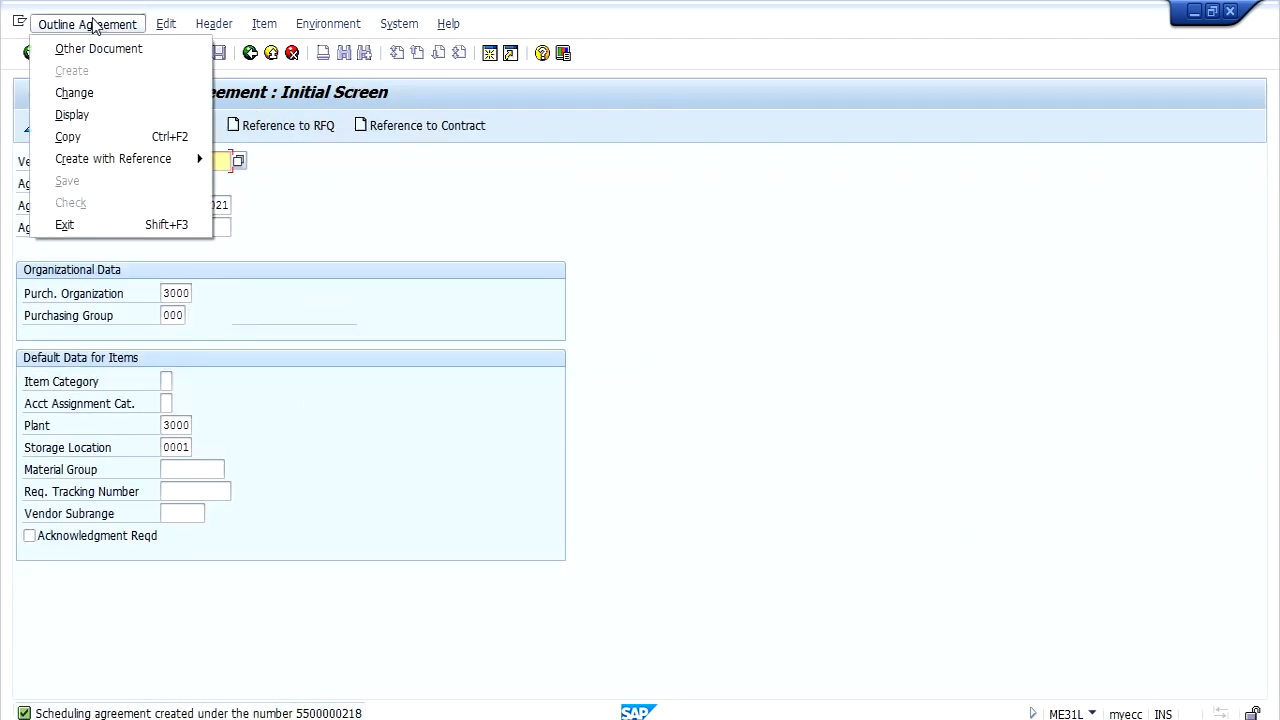
pyautogui.click(88, 114)
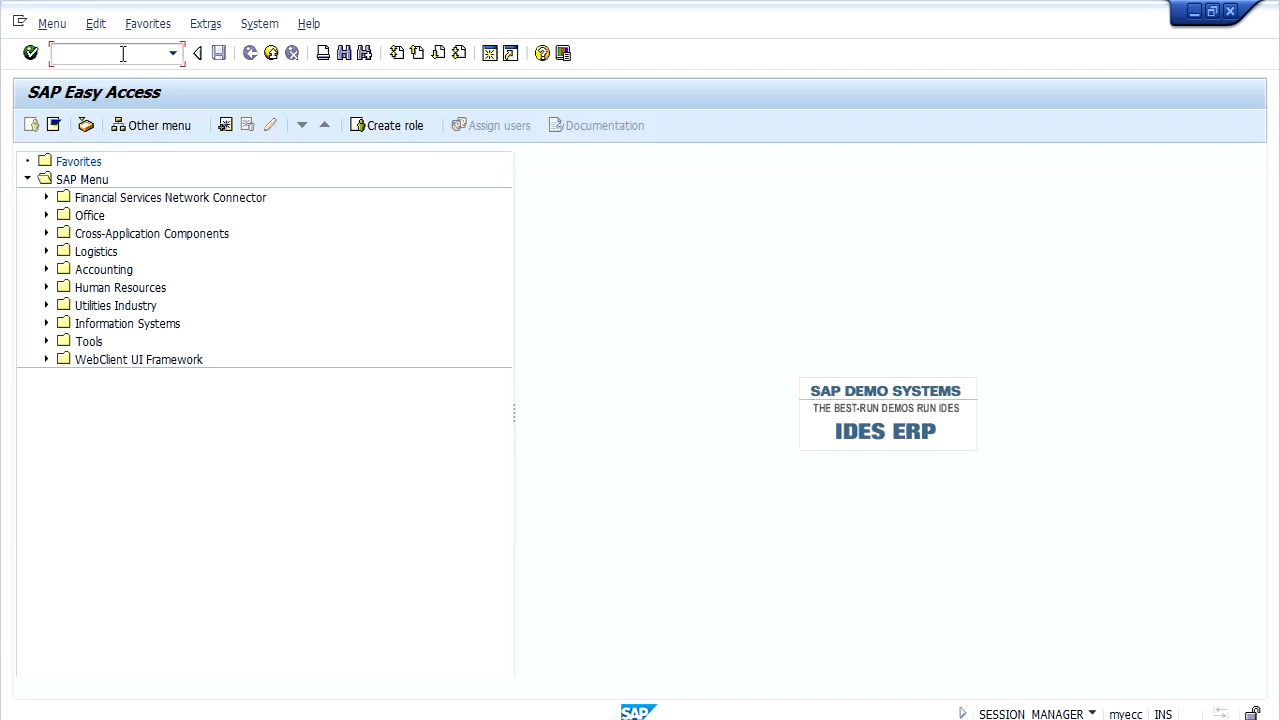
# - Start transaction SPRO and open Define Number Ranges for Scheduling Agreement under Materials Management, Purchasing in the SAP Reference IMG
pyautogui.write('SPRO')
pyautogui.press('Return')
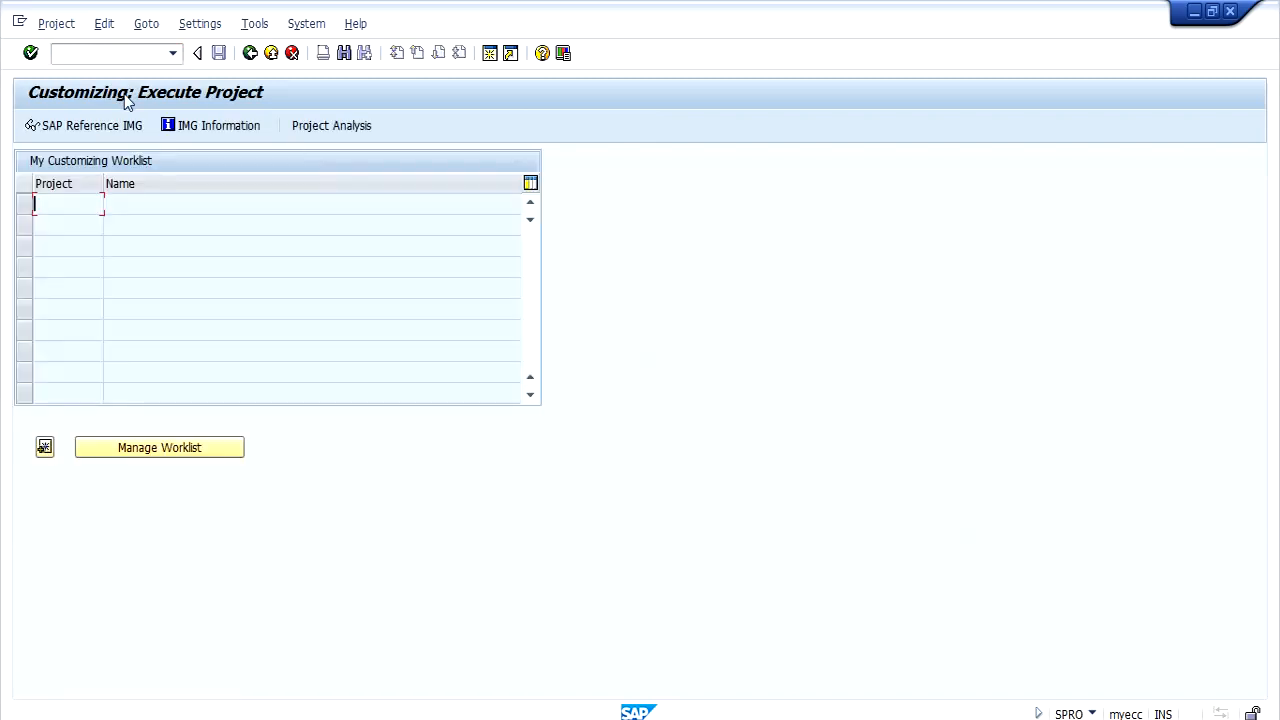
pyautogui.click(127, 125)
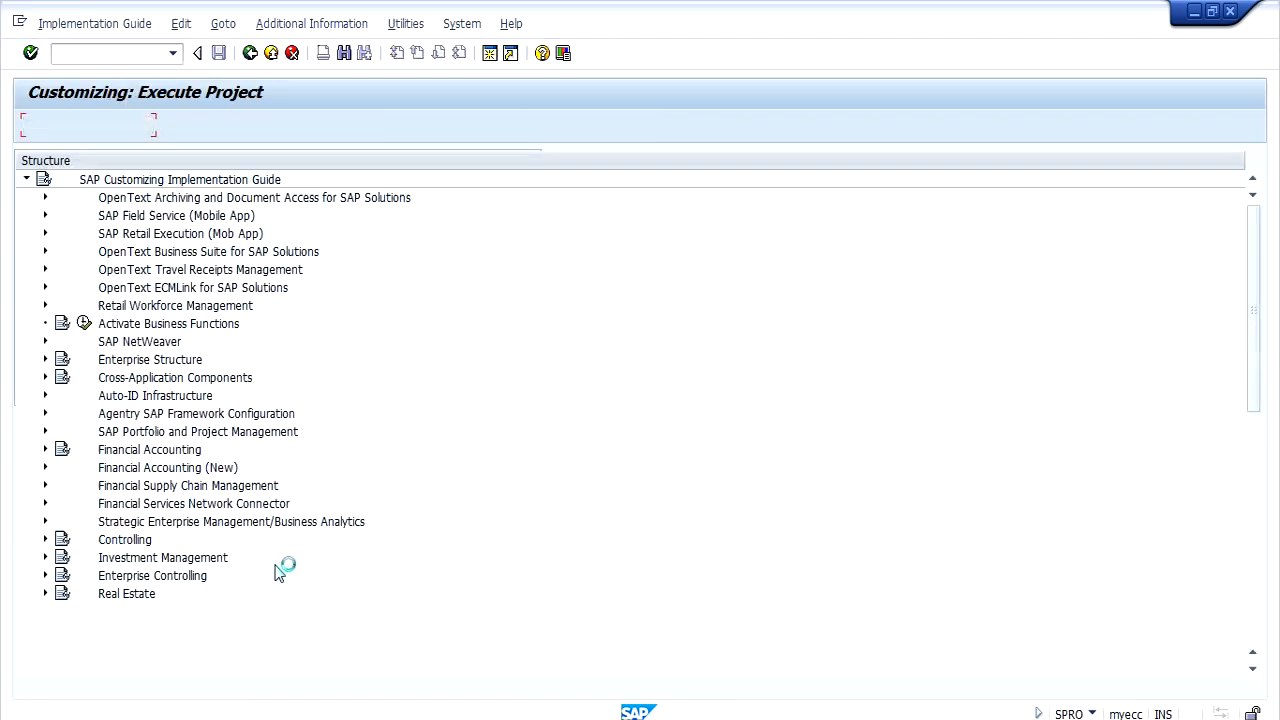
pyautogui.scroll(-1, 514, 523)
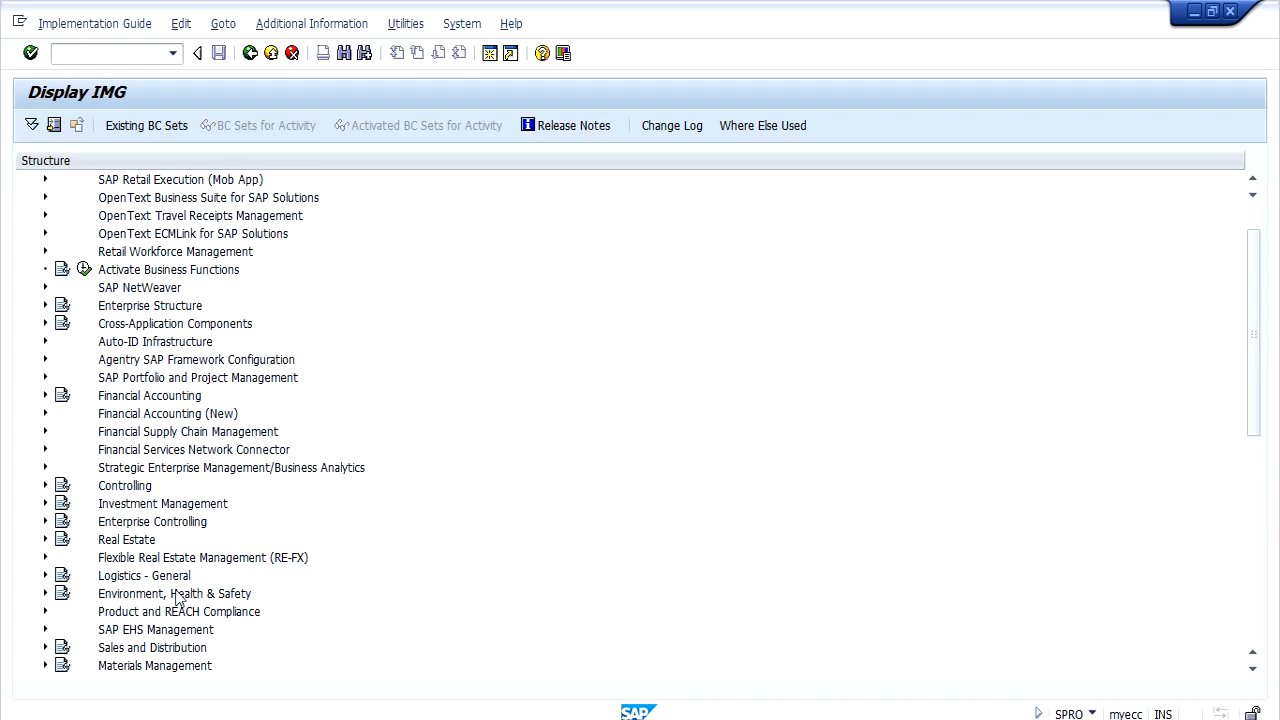
pyautogui.click(46, 666)
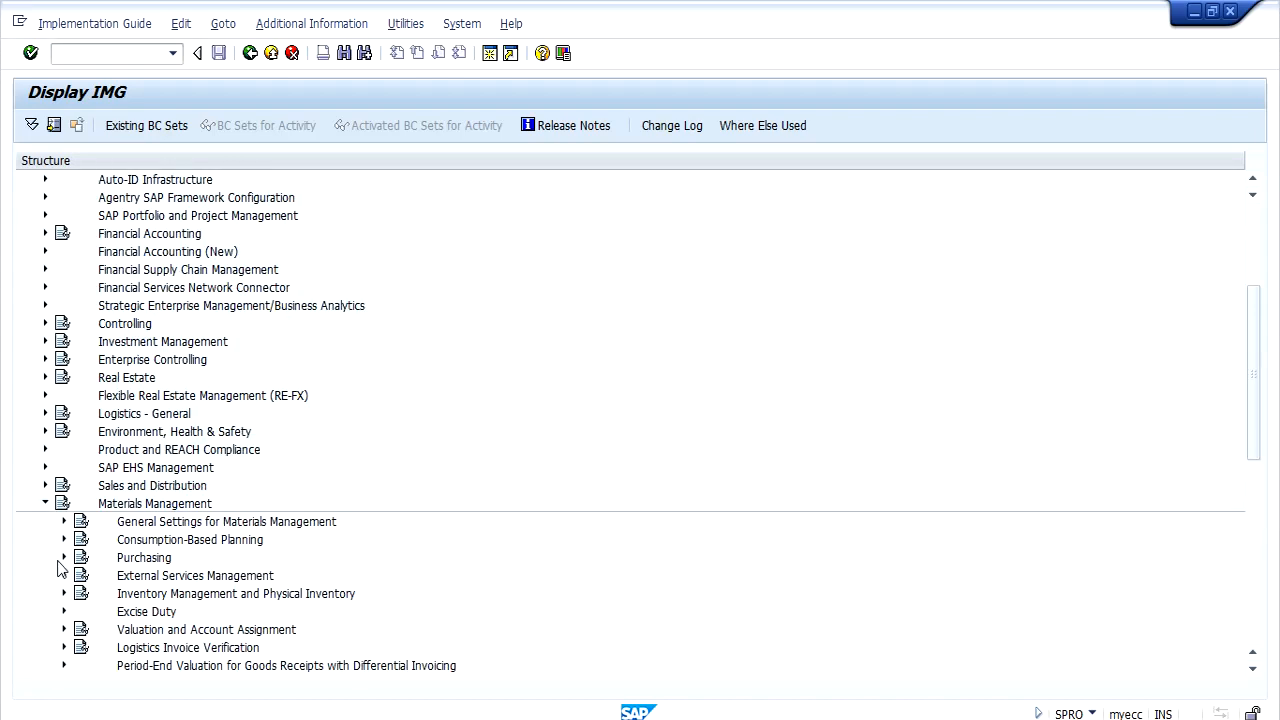
pyautogui.click(63, 558)
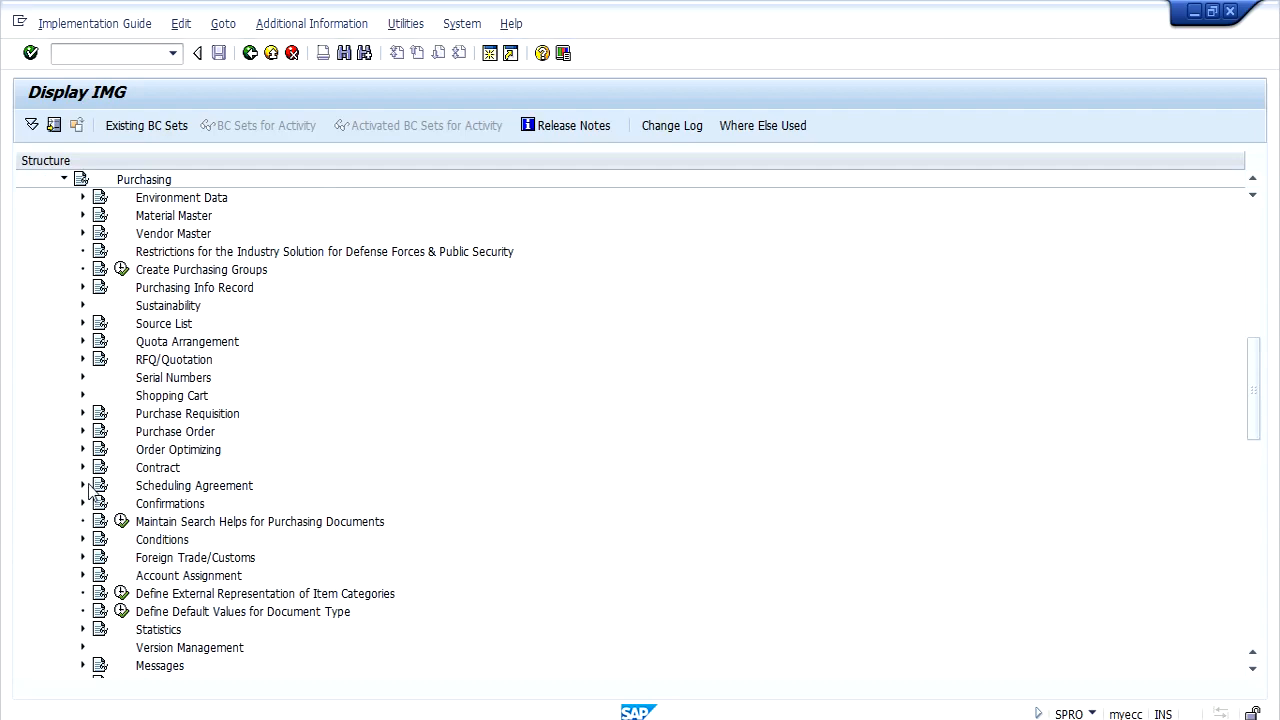
pyautogui.click(83, 486)
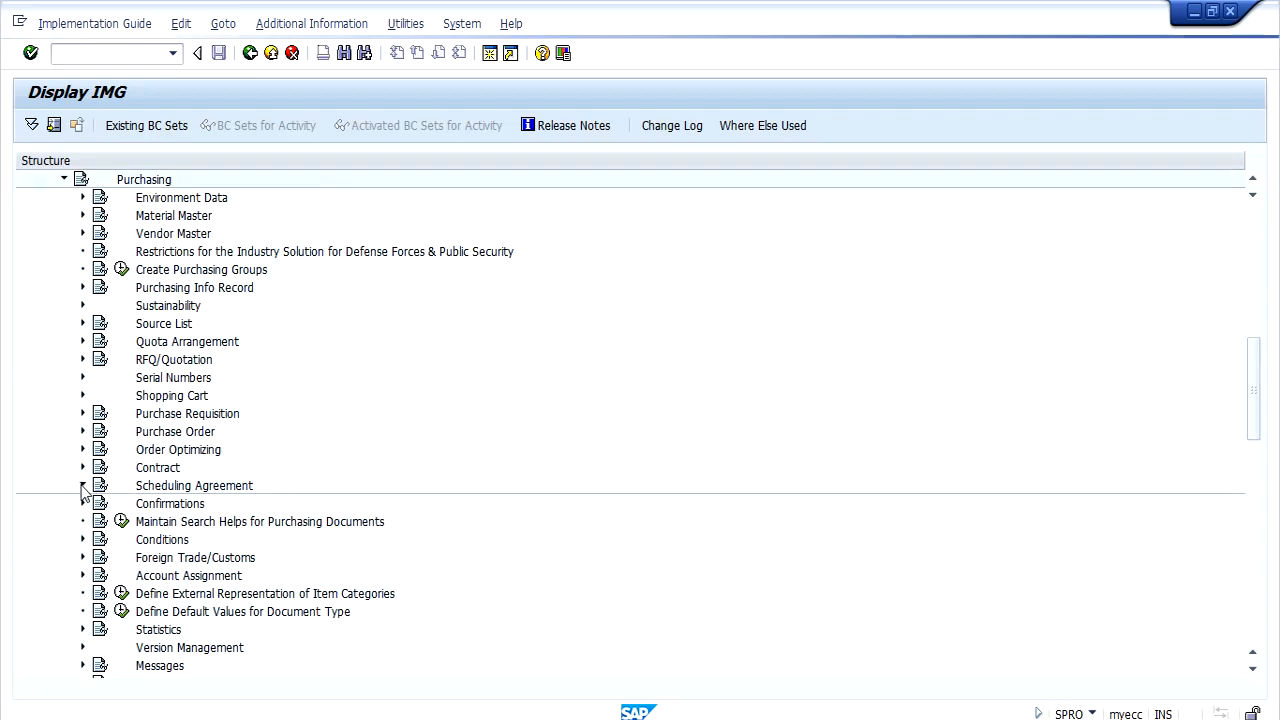
pyautogui.click(176, 504)
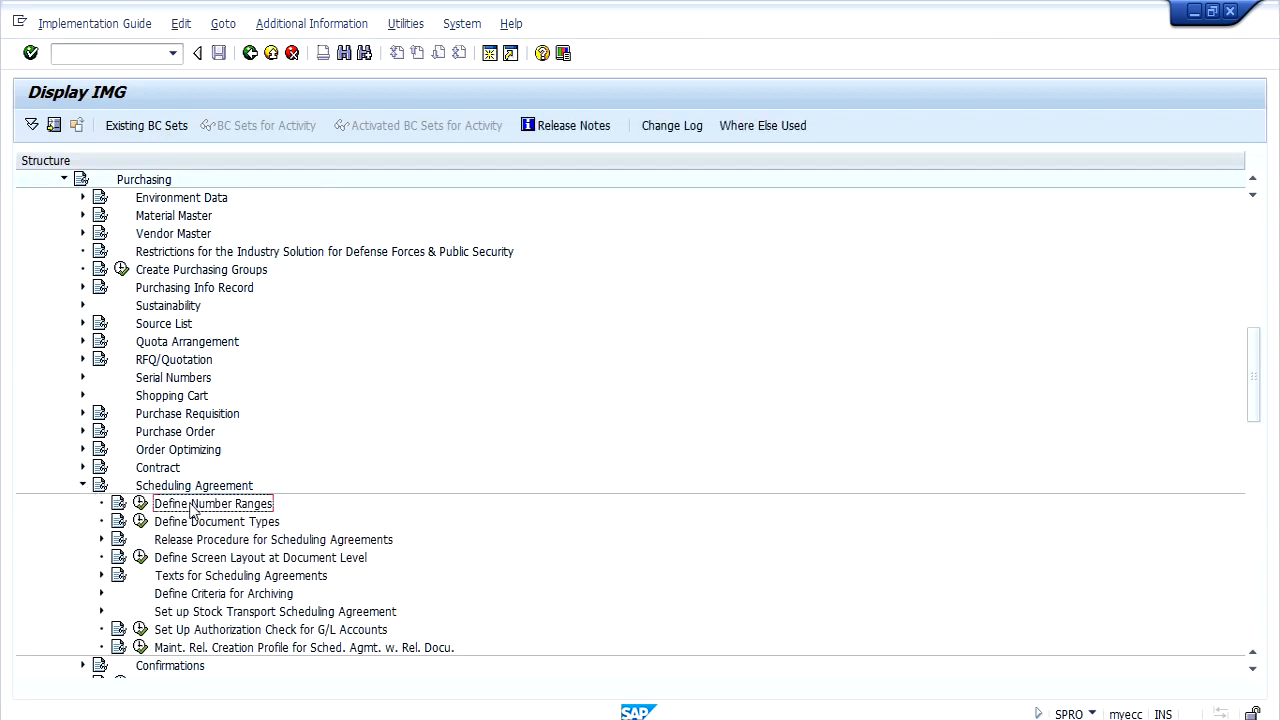
pyautogui.click(140, 503)
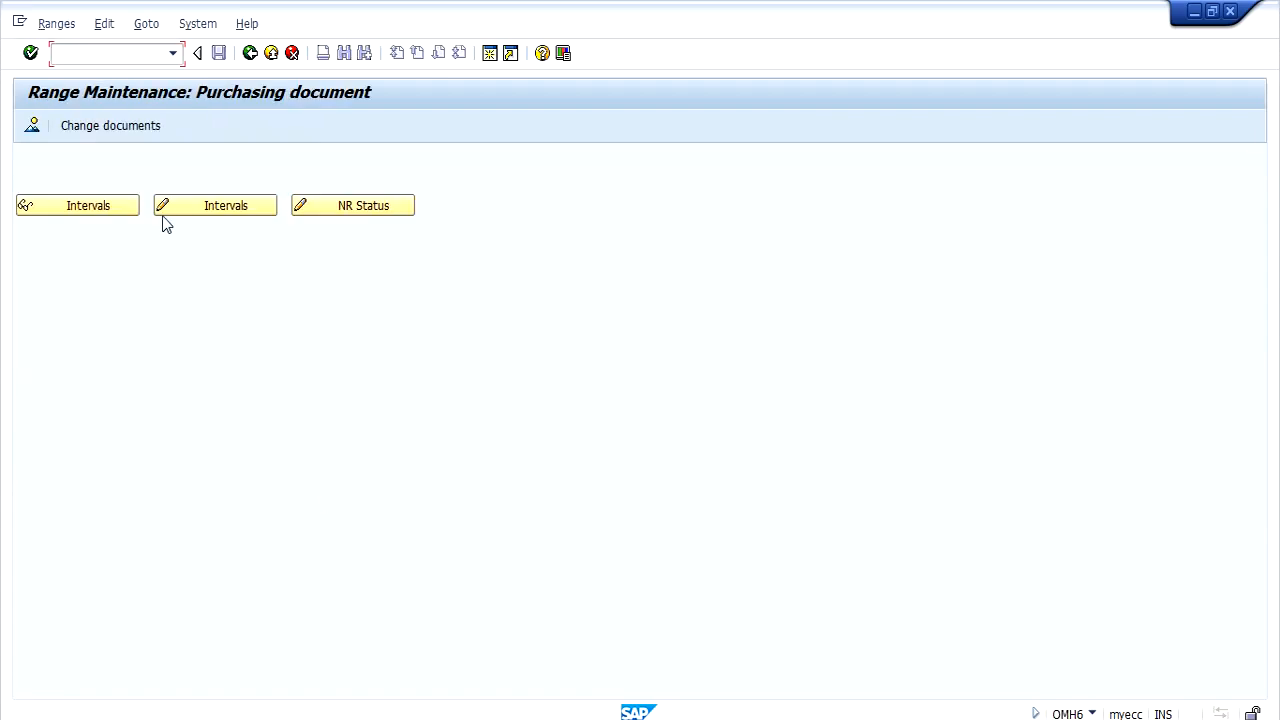
# - Review the purchasing document number ranges, checking interval 55 and its external numbering indicator
pyautogui.click(33, 128)
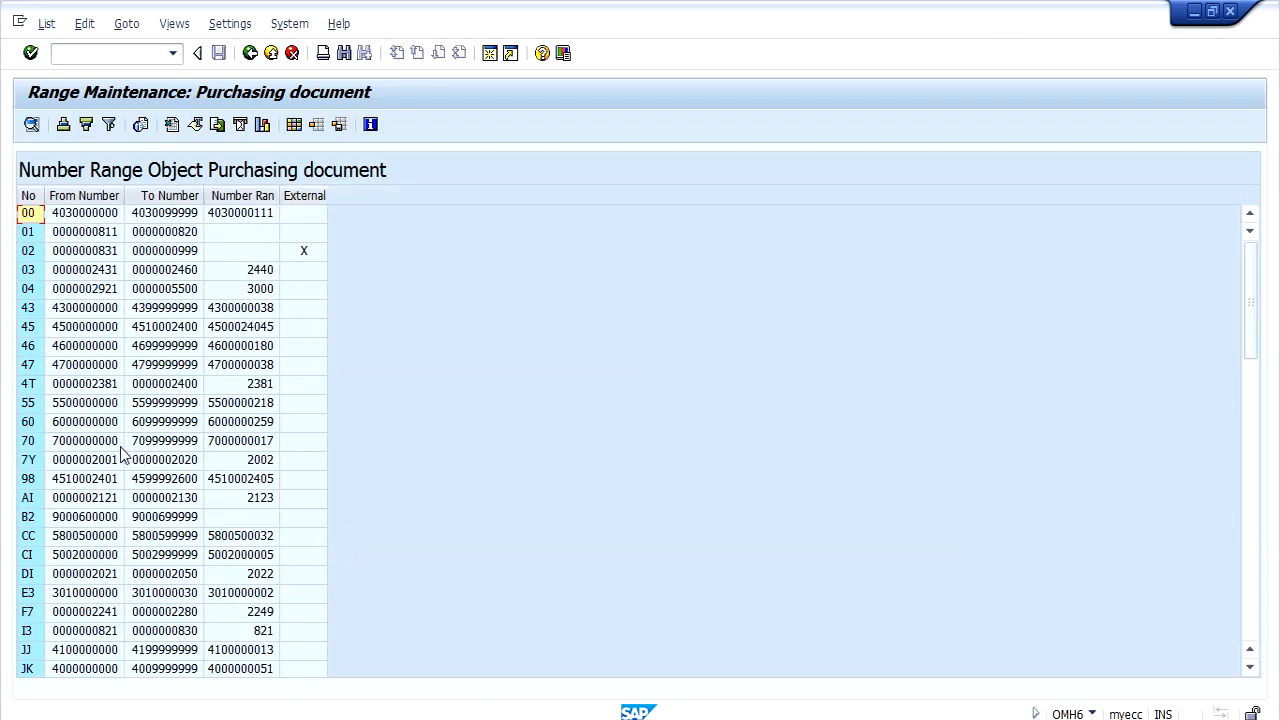
pyautogui.click(66, 403)
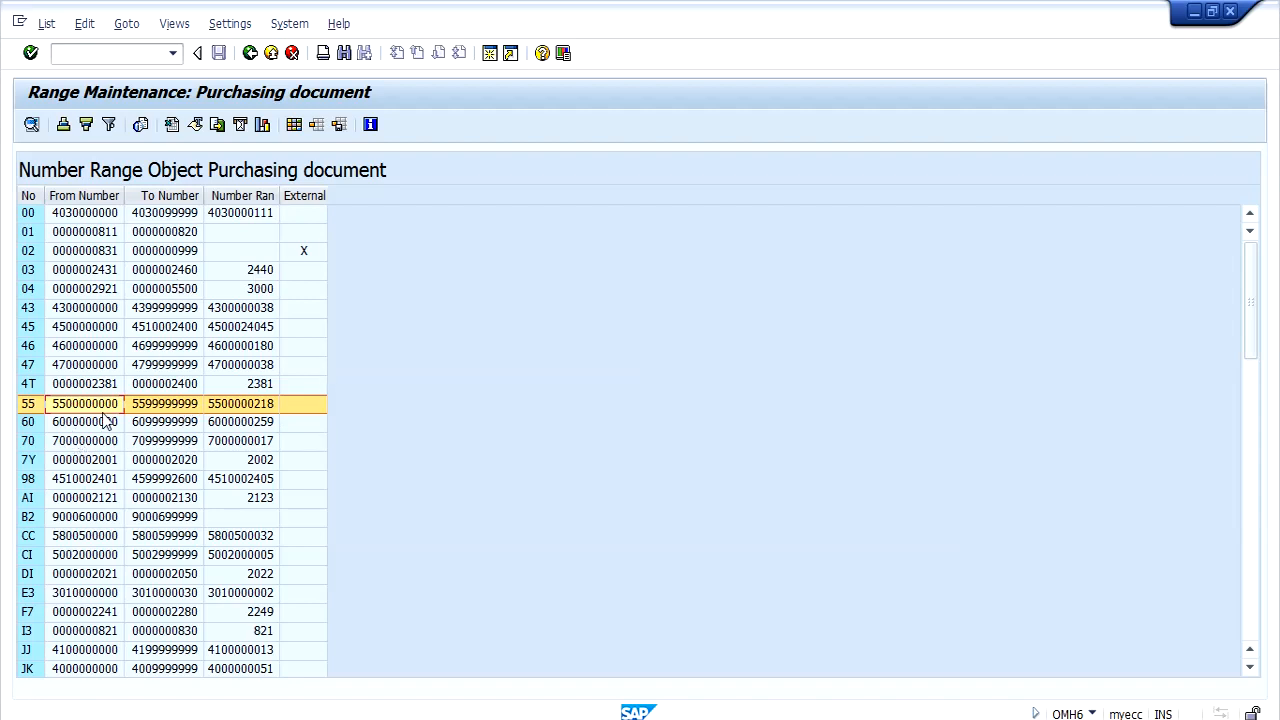
pyautogui.click(33, 405)
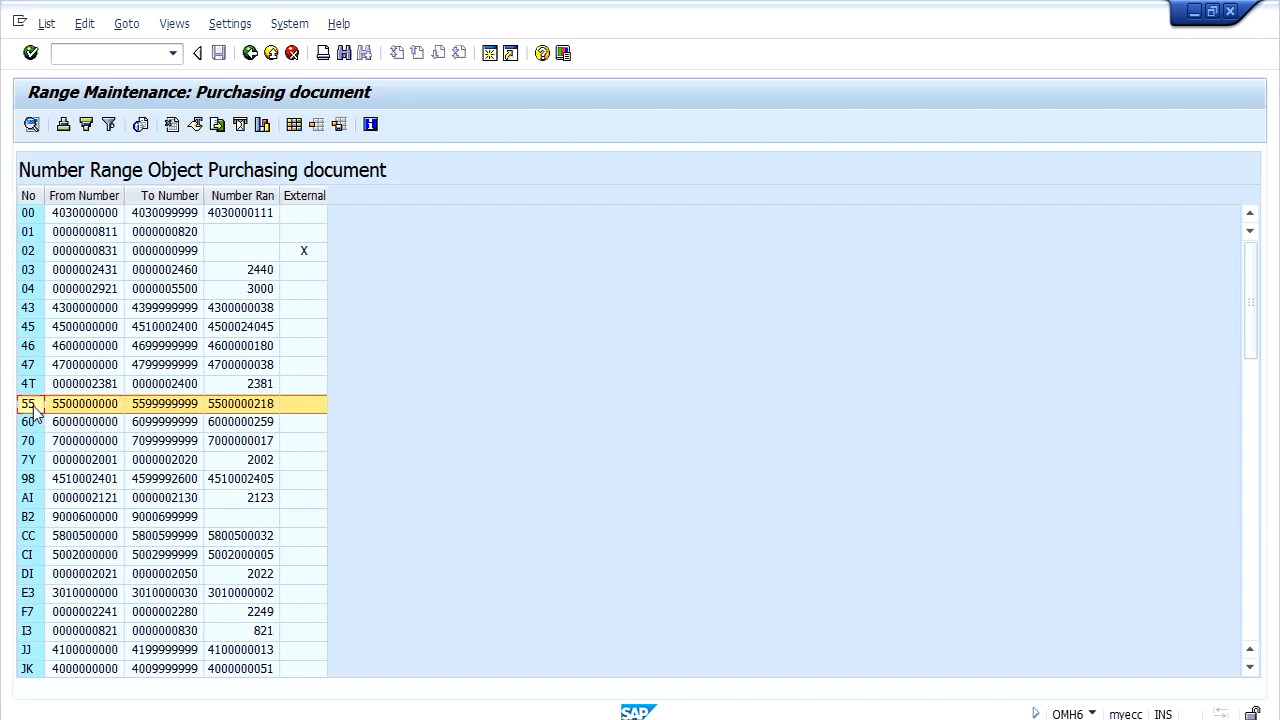
pyautogui.click(301, 405)
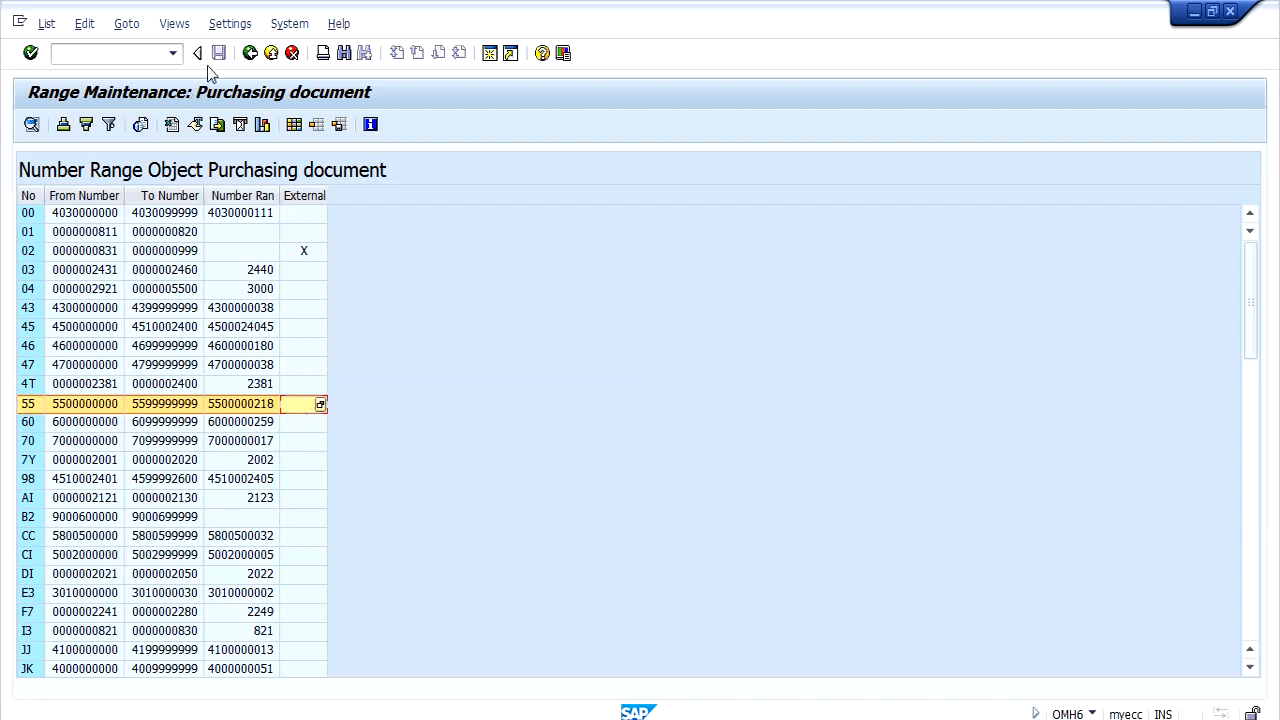
pyautogui.click(250, 53)
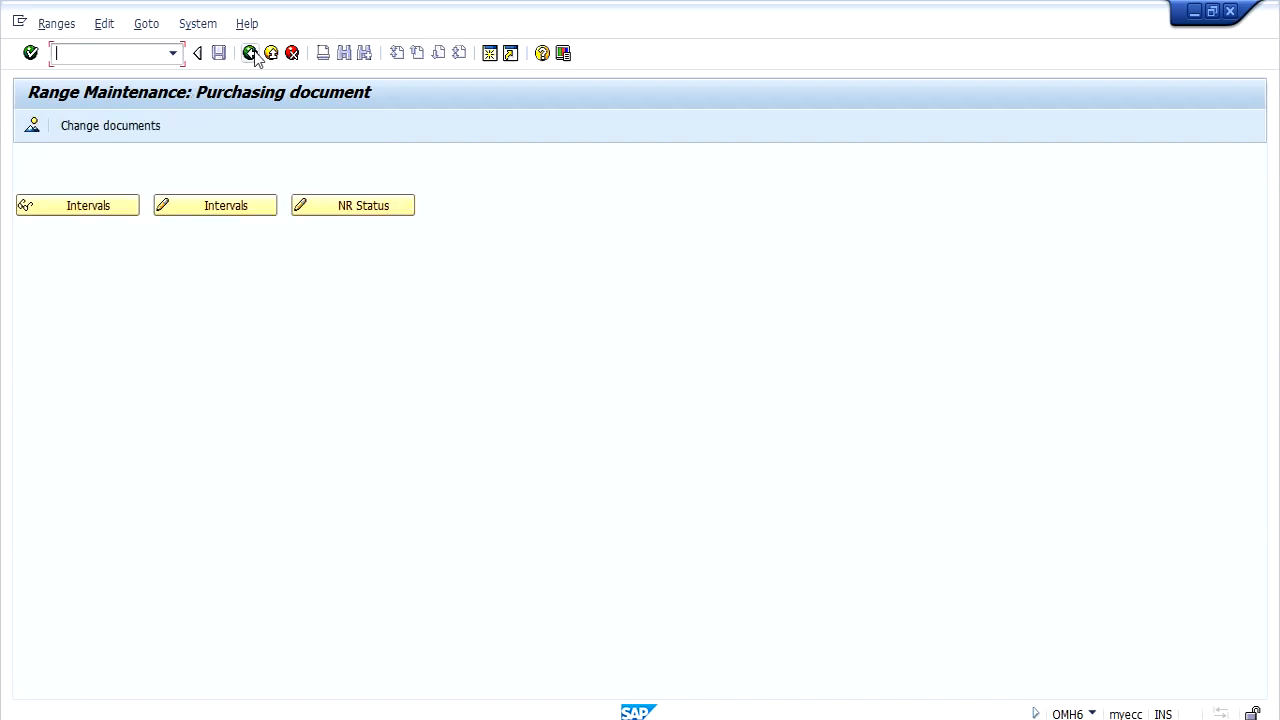
# - Look at the number range intervals in maintenance mode and return to the IMG structure
pyautogui.click(218, 208)
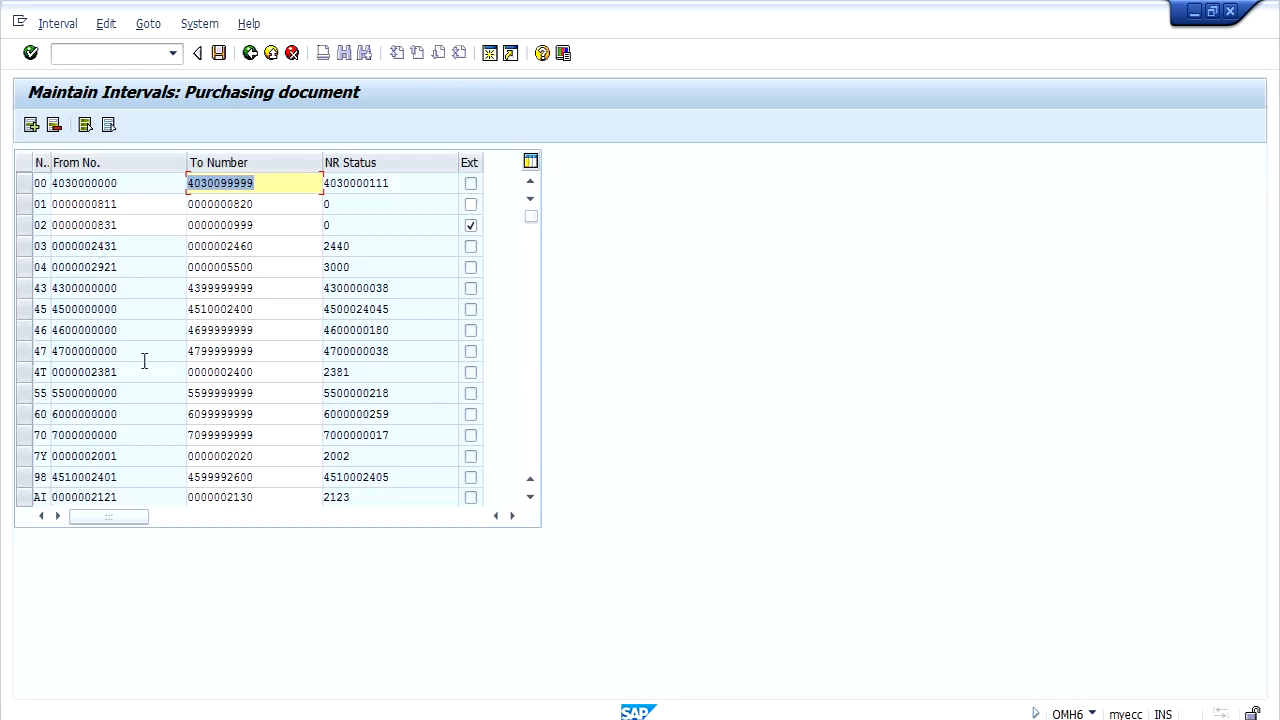
pyautogui.click(250, 54)
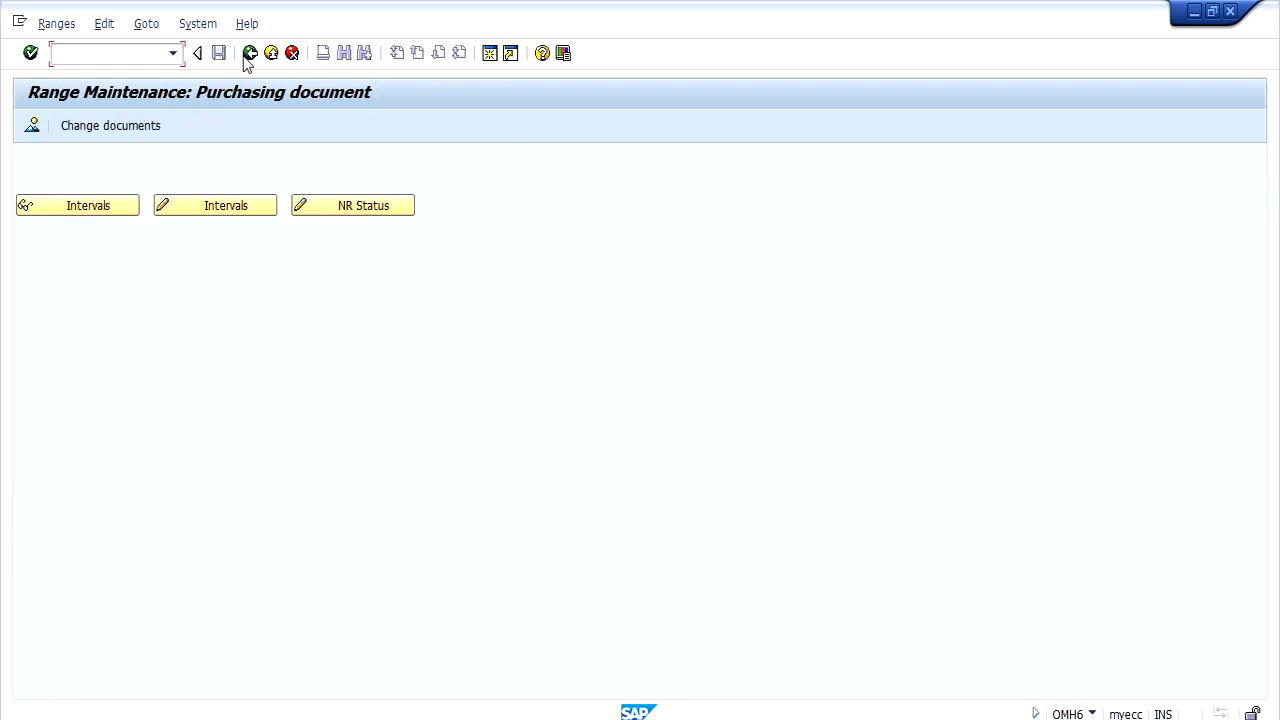
pyautogui.click(250, 54)
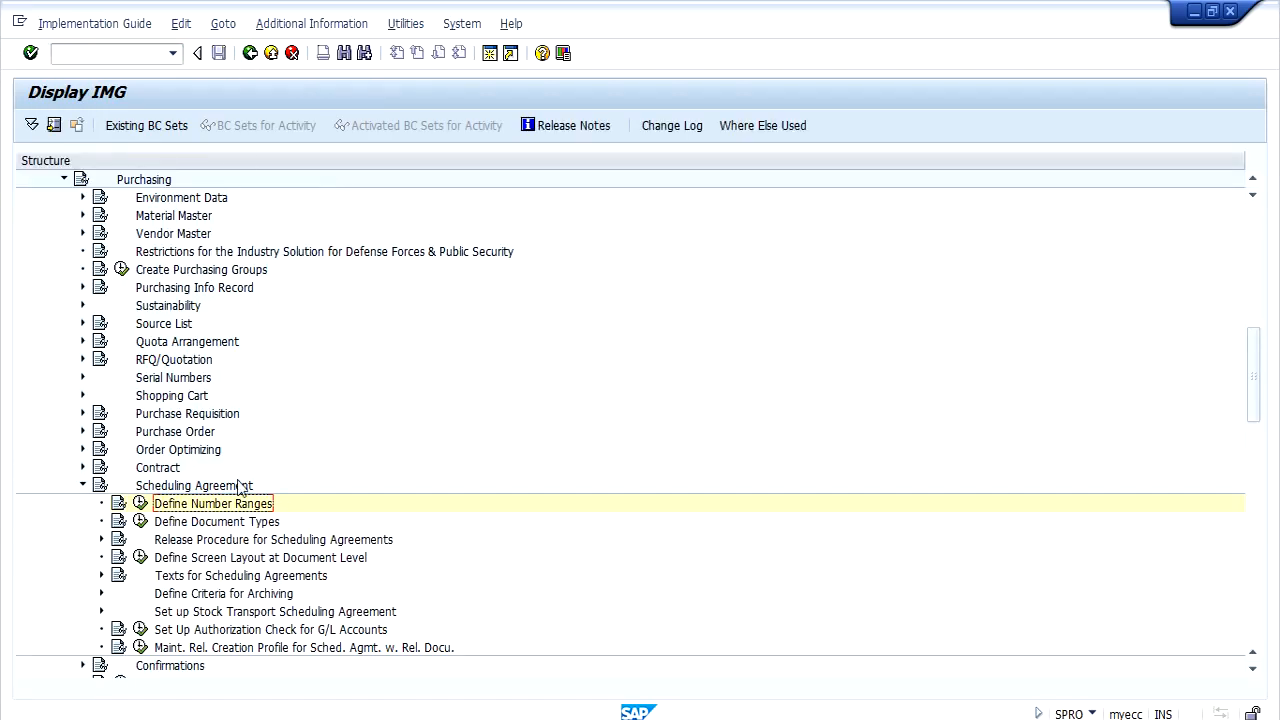
# - Open Define Document Types for scheduling agreements, narrow the item interval column and examine document type LP's item interval
pyautogui.click(226, 523)
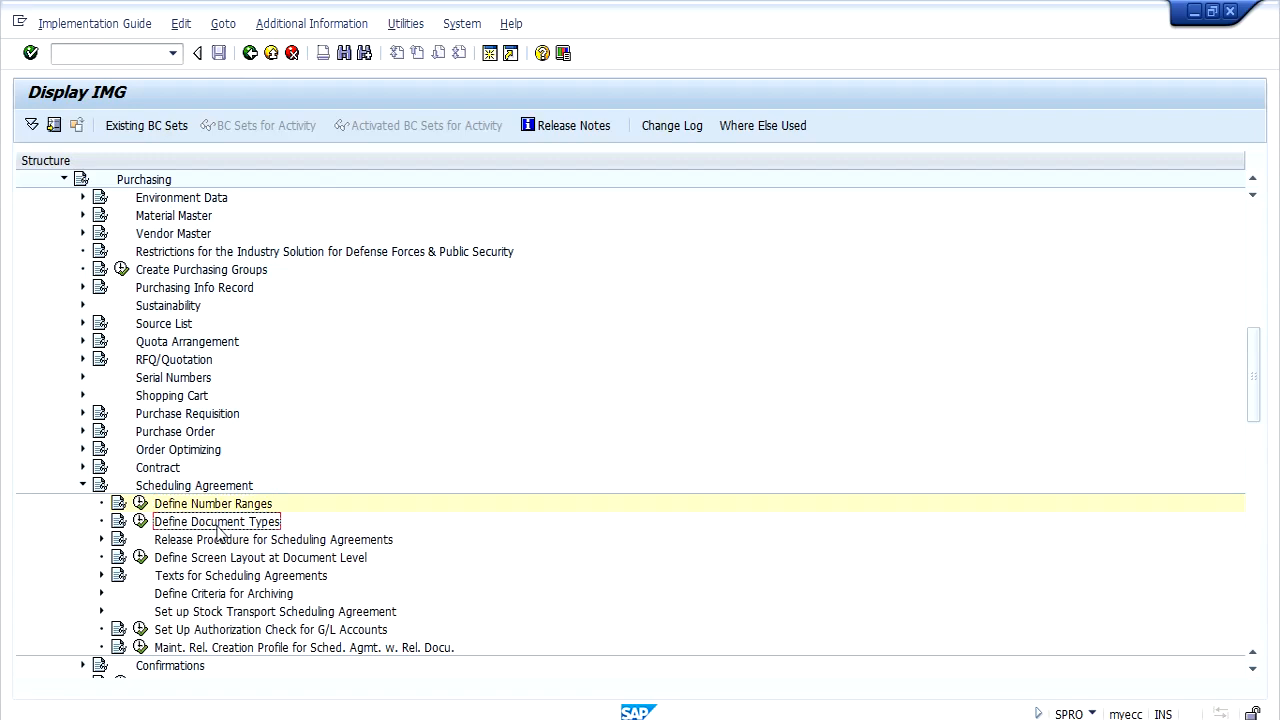
pyautogui.click(140, 522)
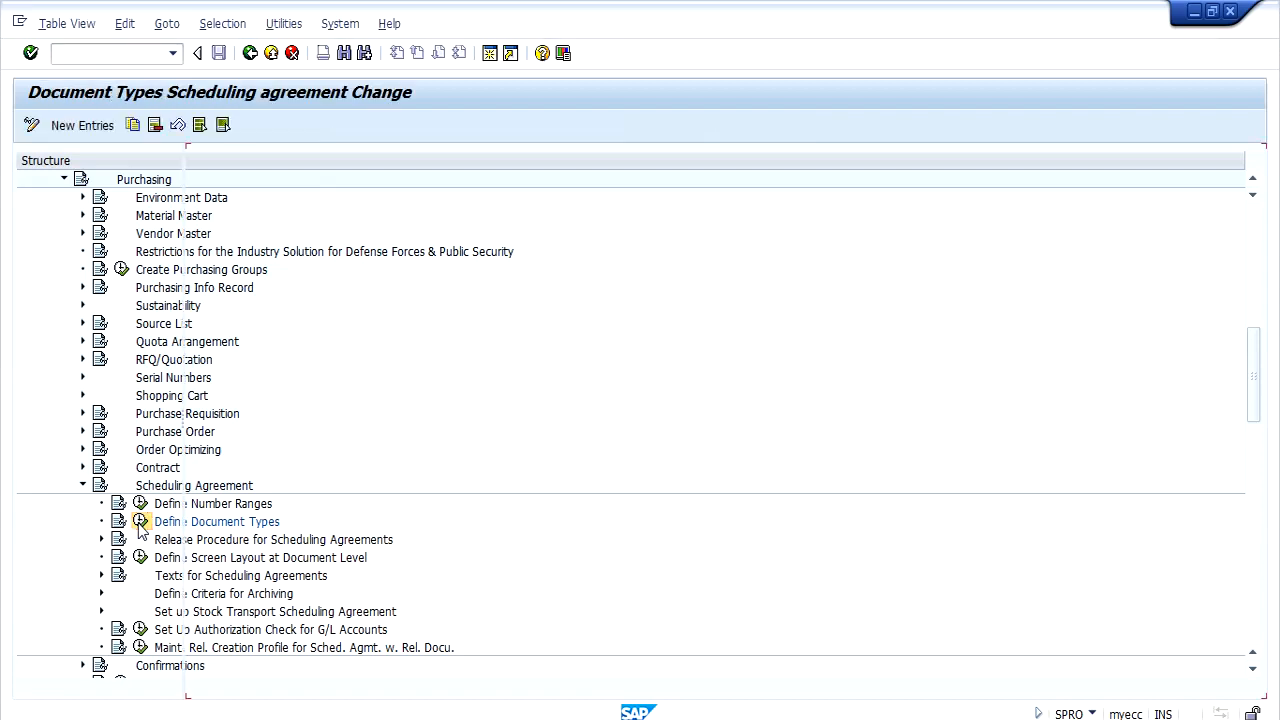
pyautogui.click(312, 331)
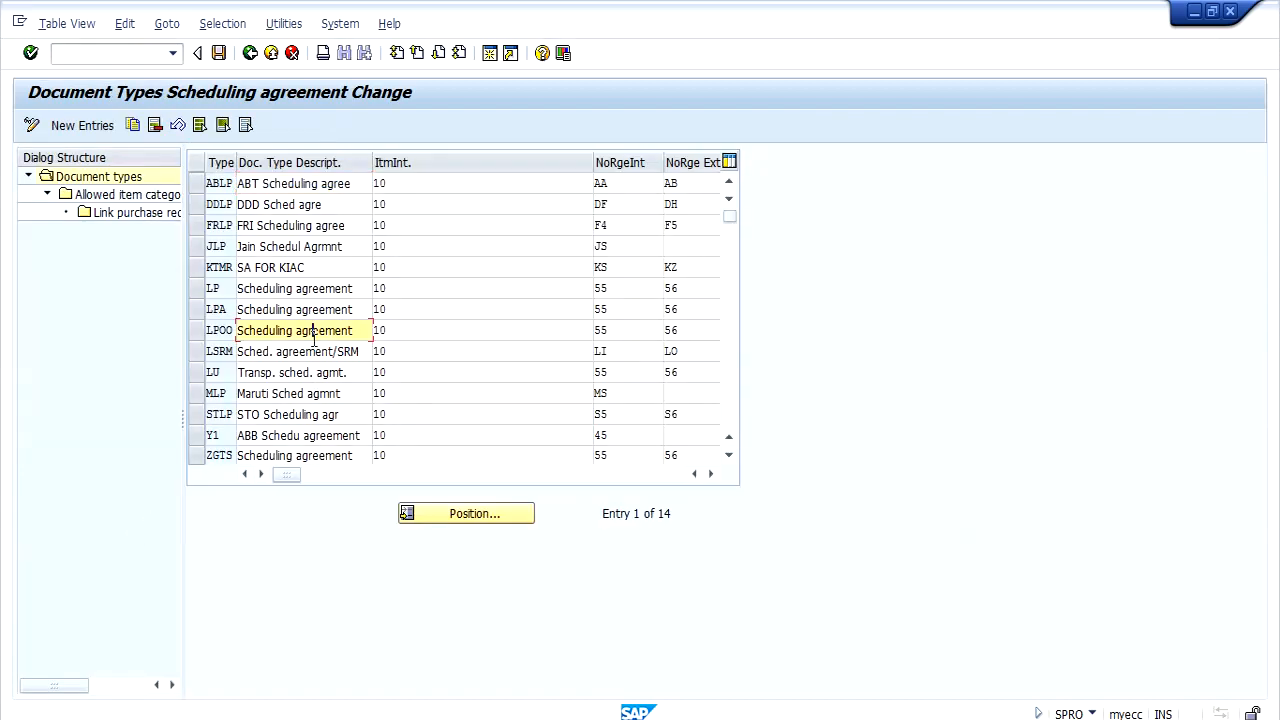
pyautogui.click(198, 288)
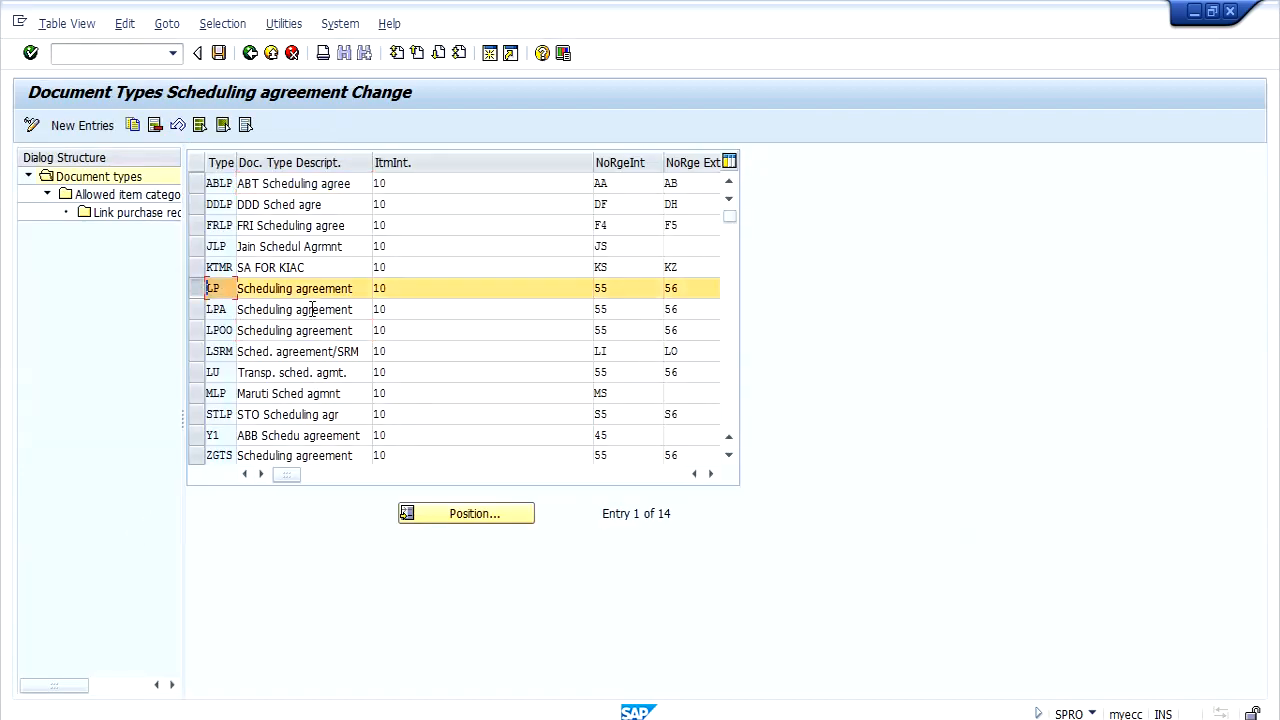
pyautogui.moveTo(591, 165); pyautogui.dragTo(456, 164)
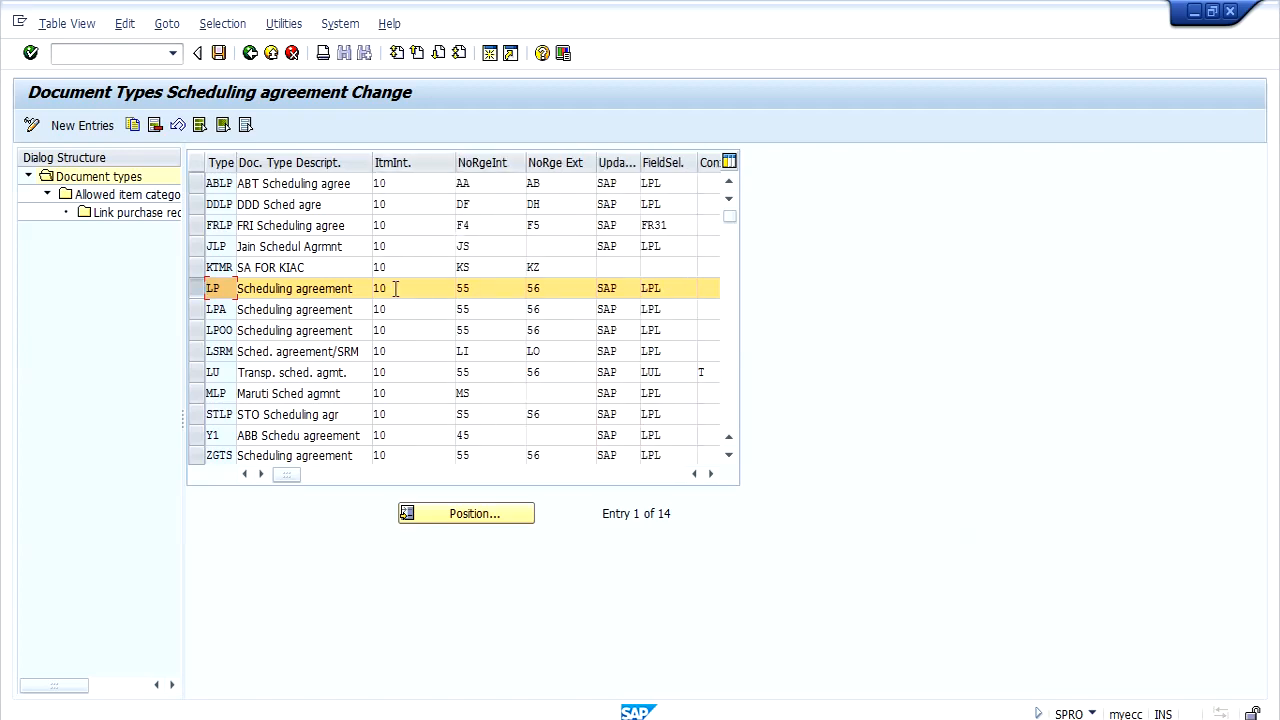
pyautogui.moveTo(395, 288); pyautogui.dragTo(360, 287)
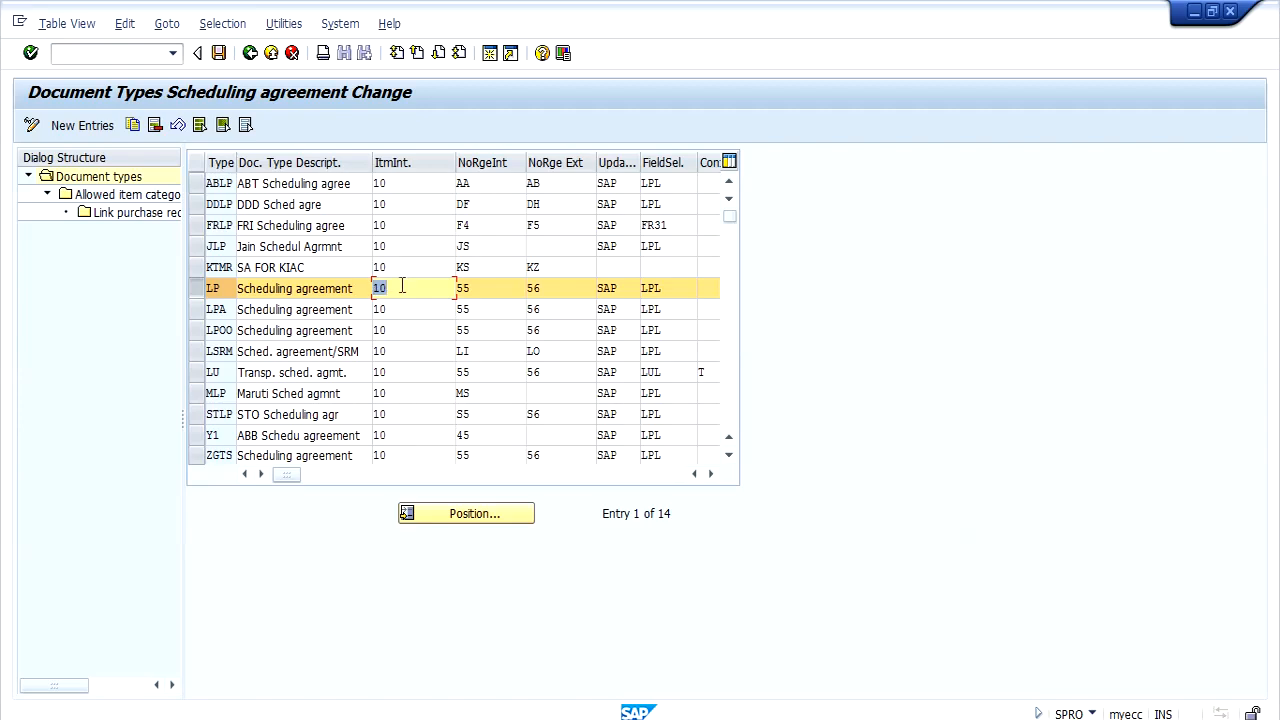
# - Narrow the item interval column further and examine document type LP's internal and external number ranges, update group and field selection key
pyautogui.moveTo(454, 161); pyautogui.dragTo(434, 162)
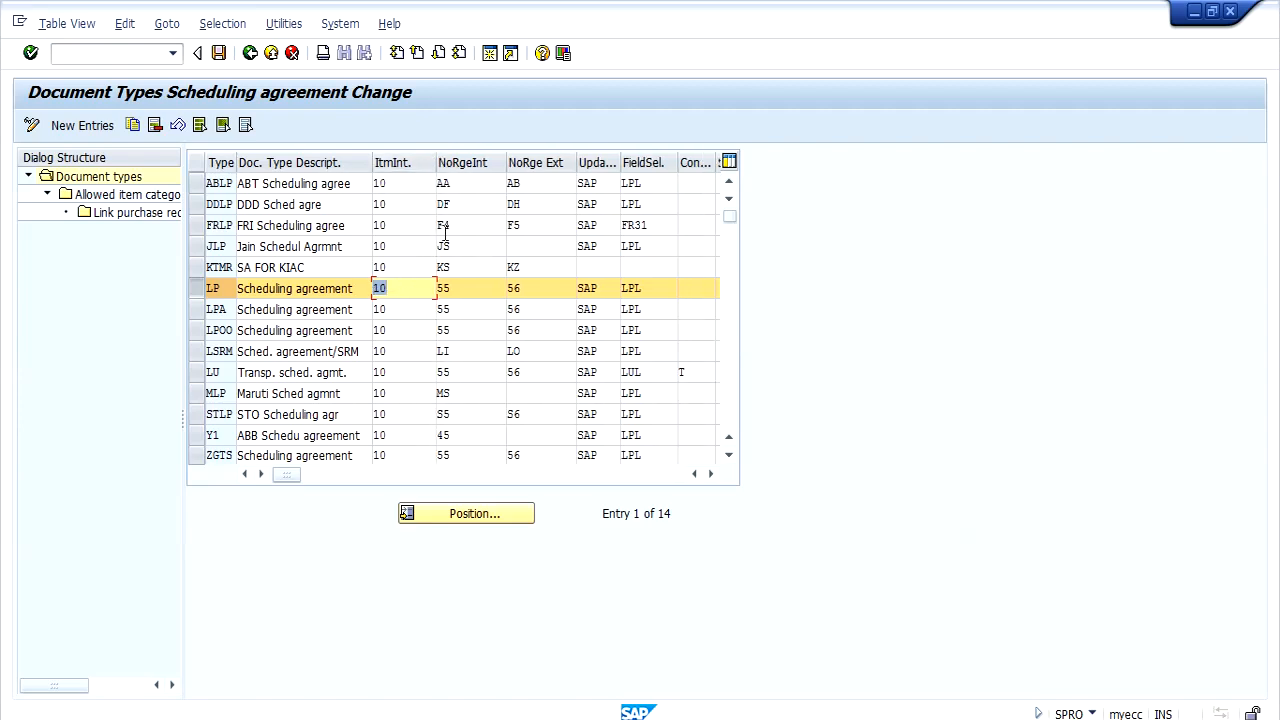
pyautogui.moveTo(460, 287); pyautogui.dragTo(430, 287)
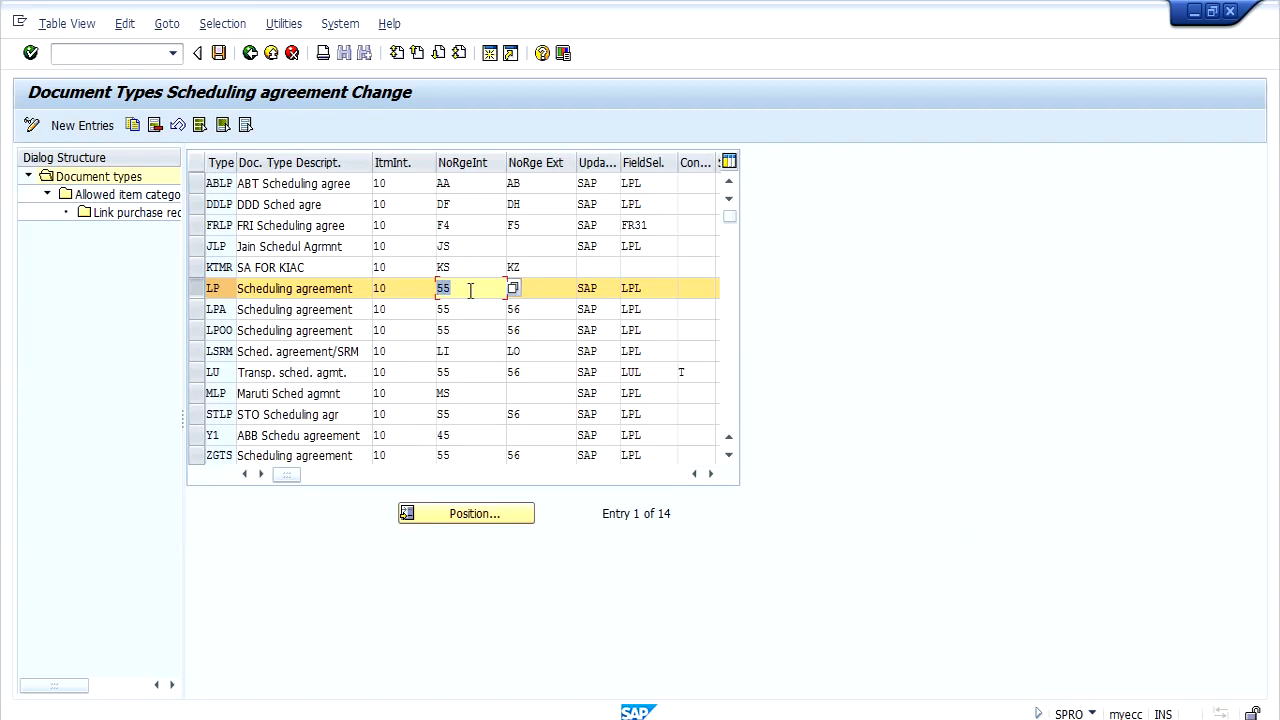
pyautogui.click(537, 287)
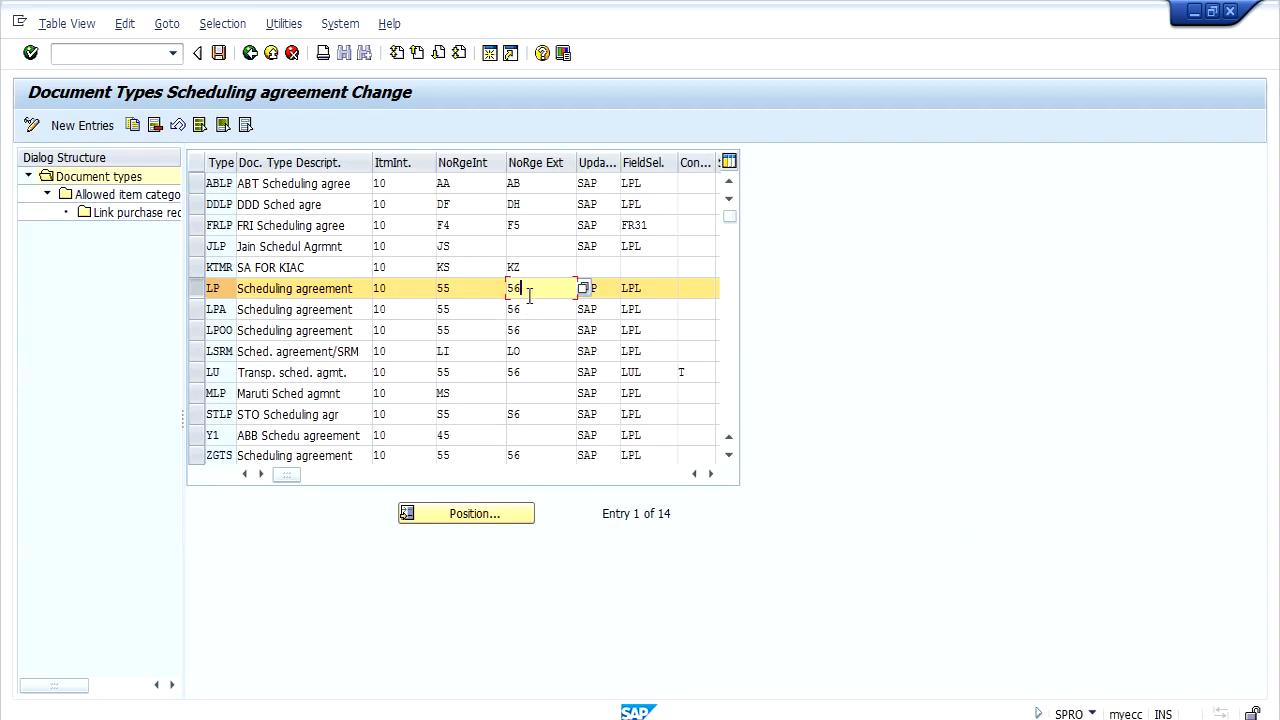
pyautogui.click(600, 288)
pyautogui.click(652, 288)
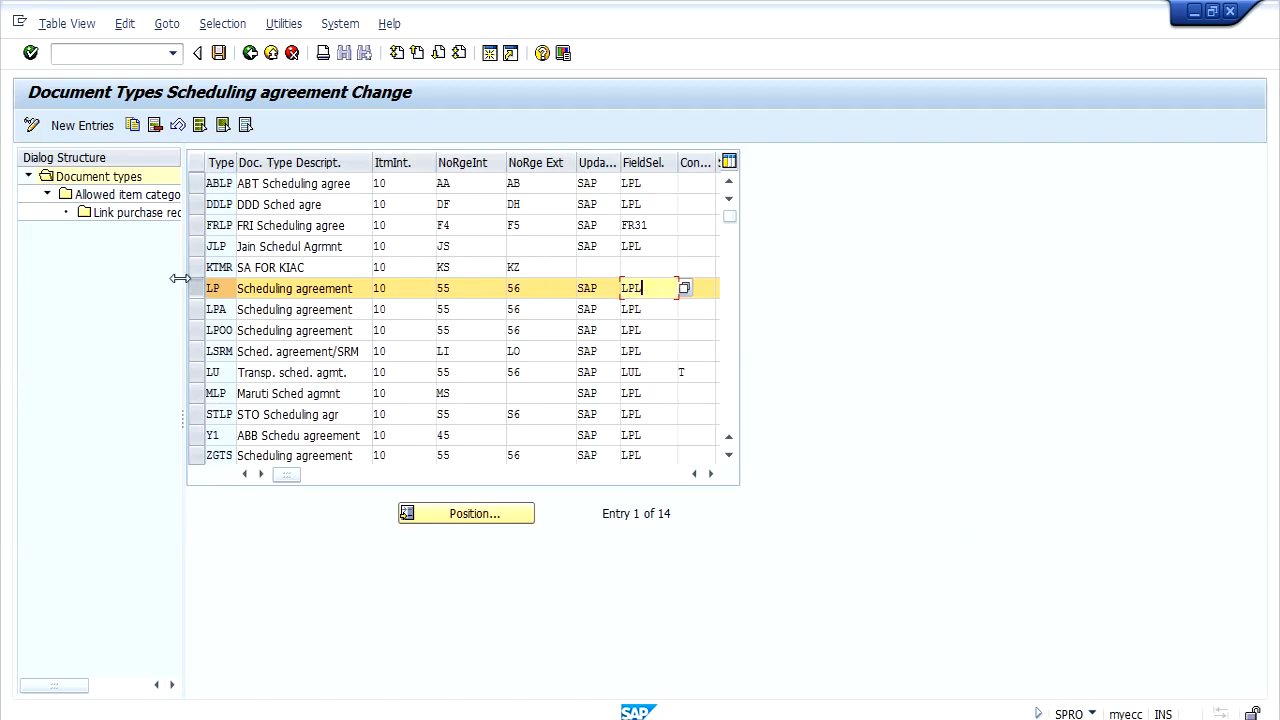
# - Open the allowed item categories for document type LP, review them and select the Standard category
pyautogui.doubleClick(126, 194)
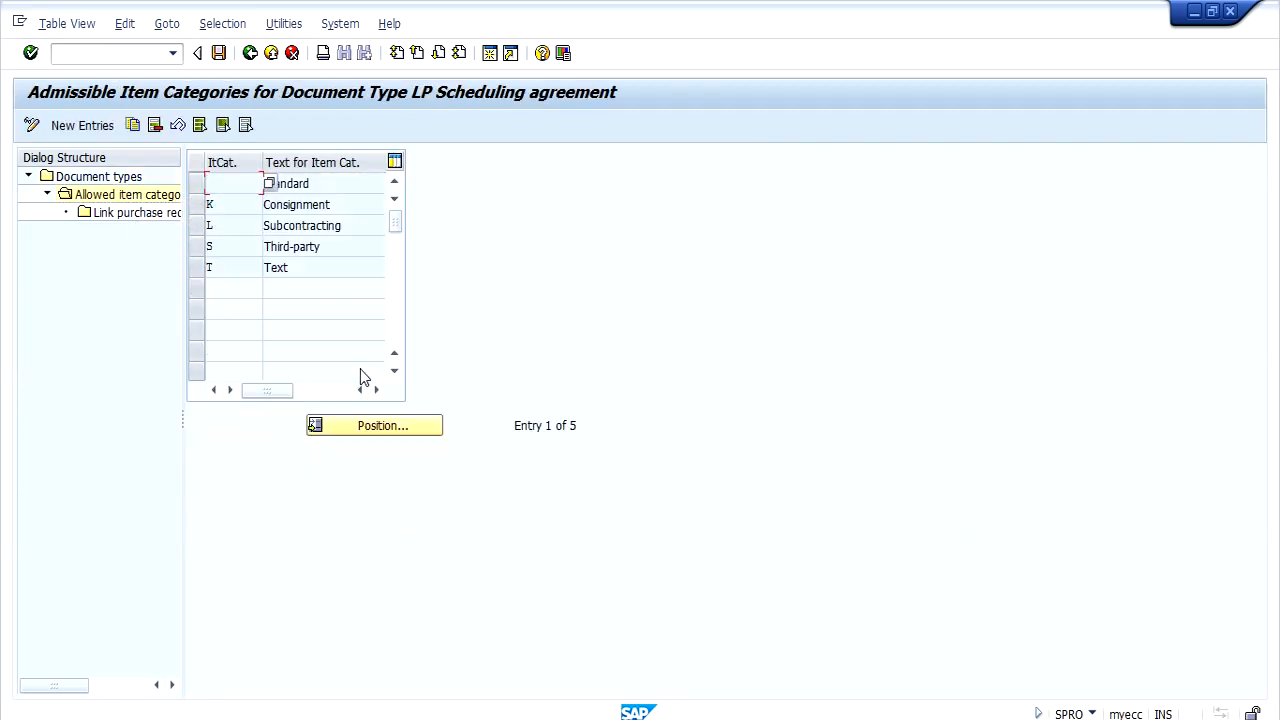
pyautogui.click(336, 246)
pyautogui.click(330, 274)
pyautogui.click(342, 245)
pyautogui.click(202, 185)
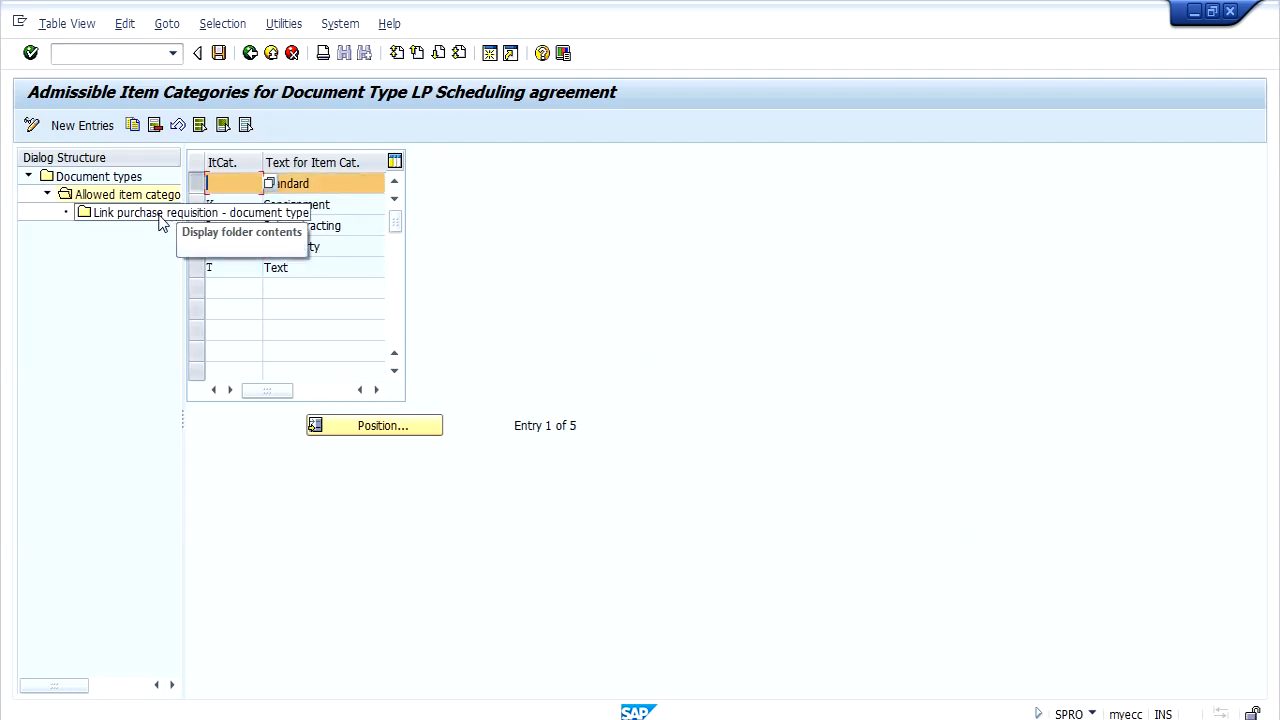
# - Open the purchase requisition link for the Standard item category, position to requisition document type ZNEW and examine its first entry
pyautogui.doubleClick(160, 215)
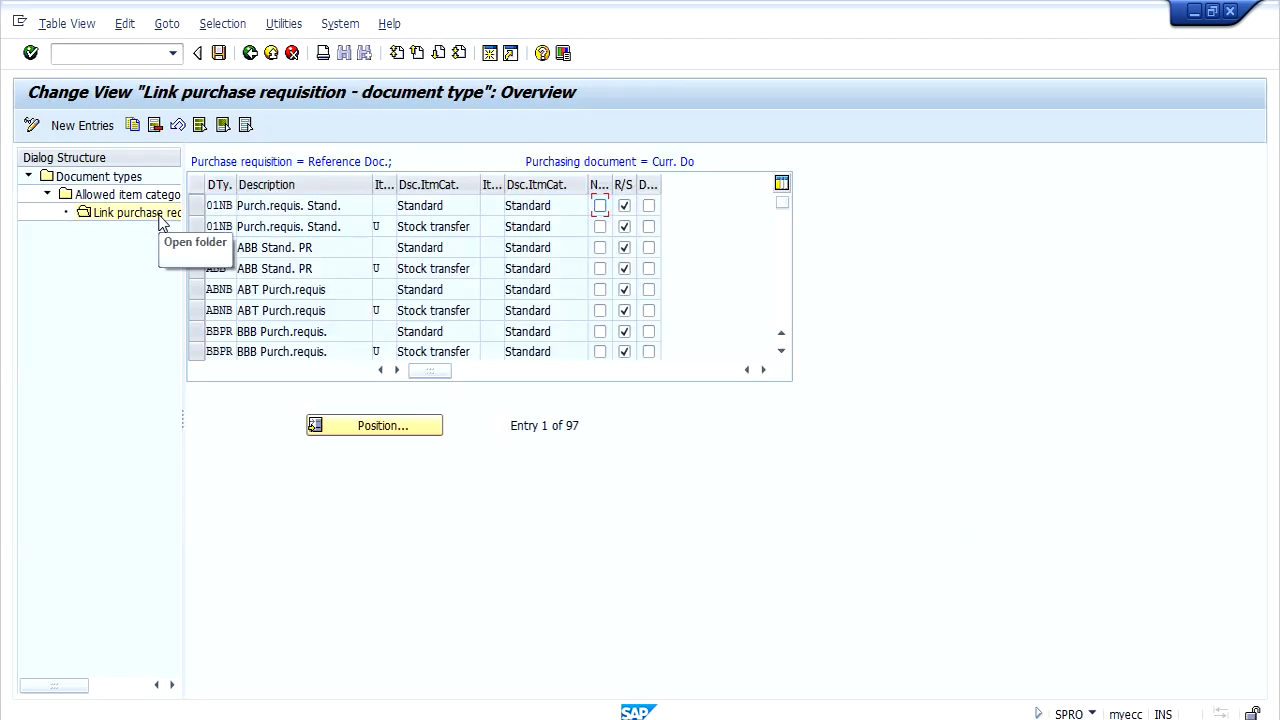
pyautogui.click(372, 425)
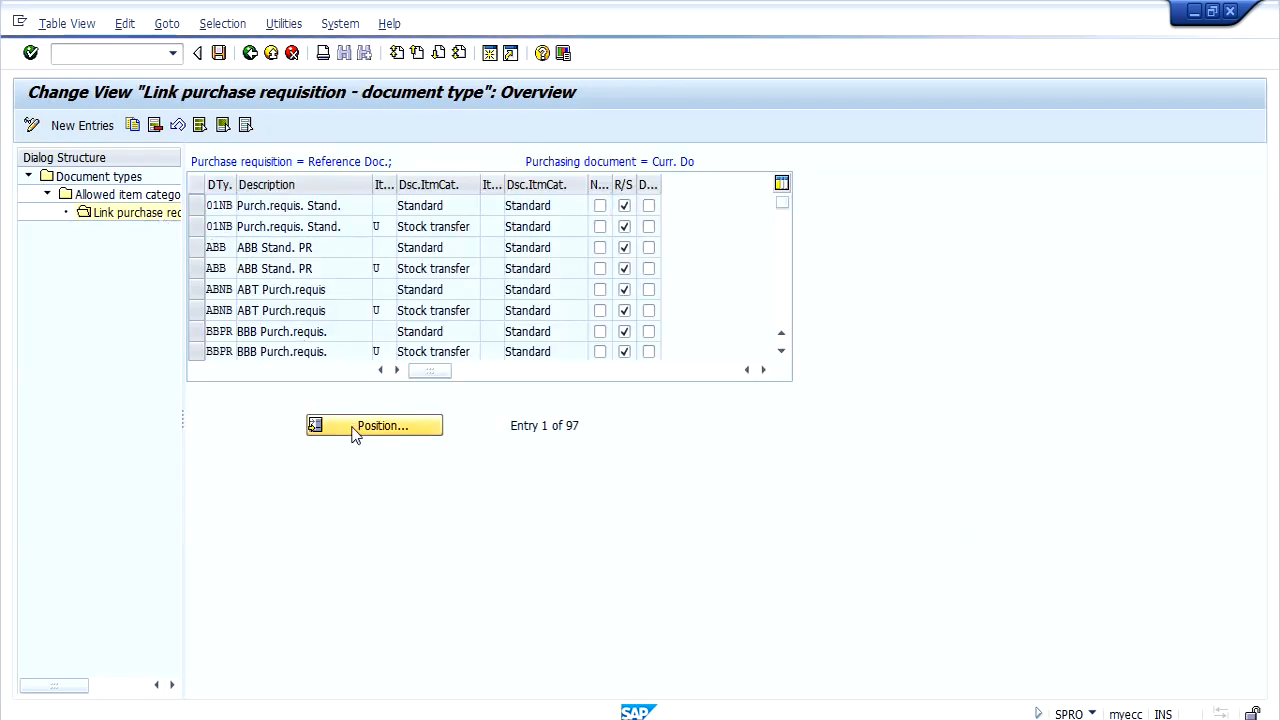
pyautogui.write('ZNE')
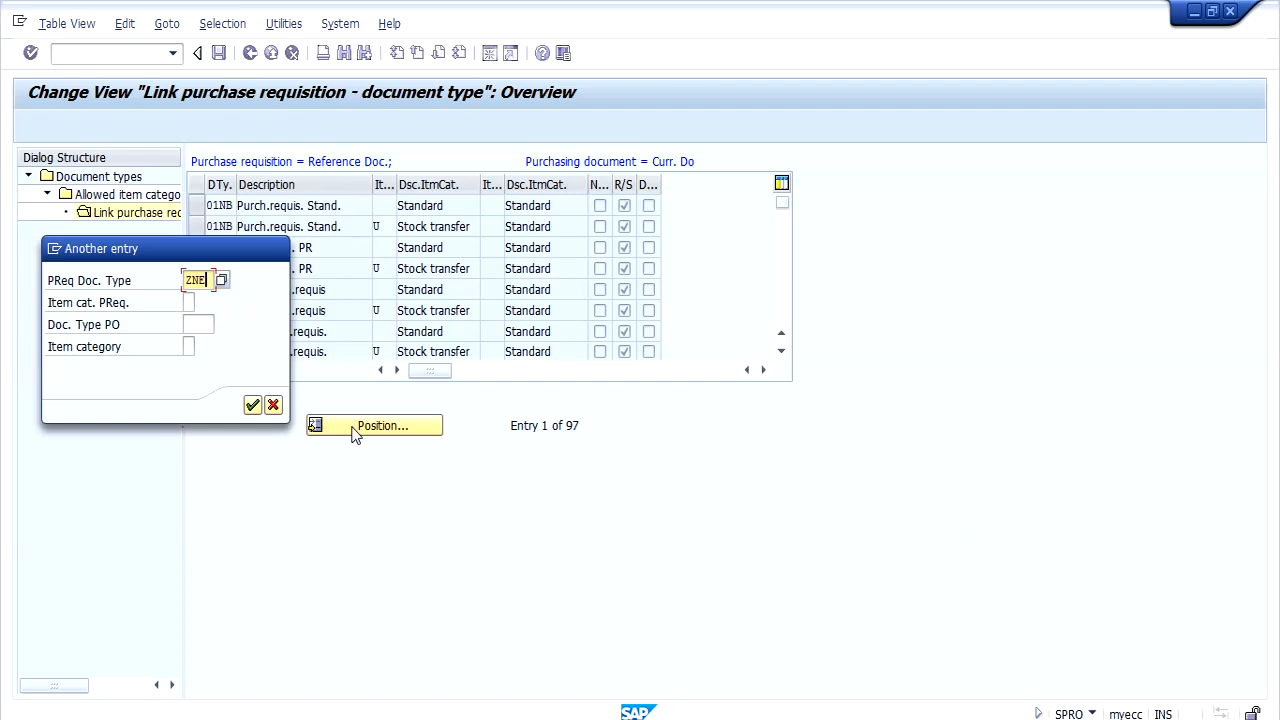
pyautogui.write('W')
pyautogui.press('Return')
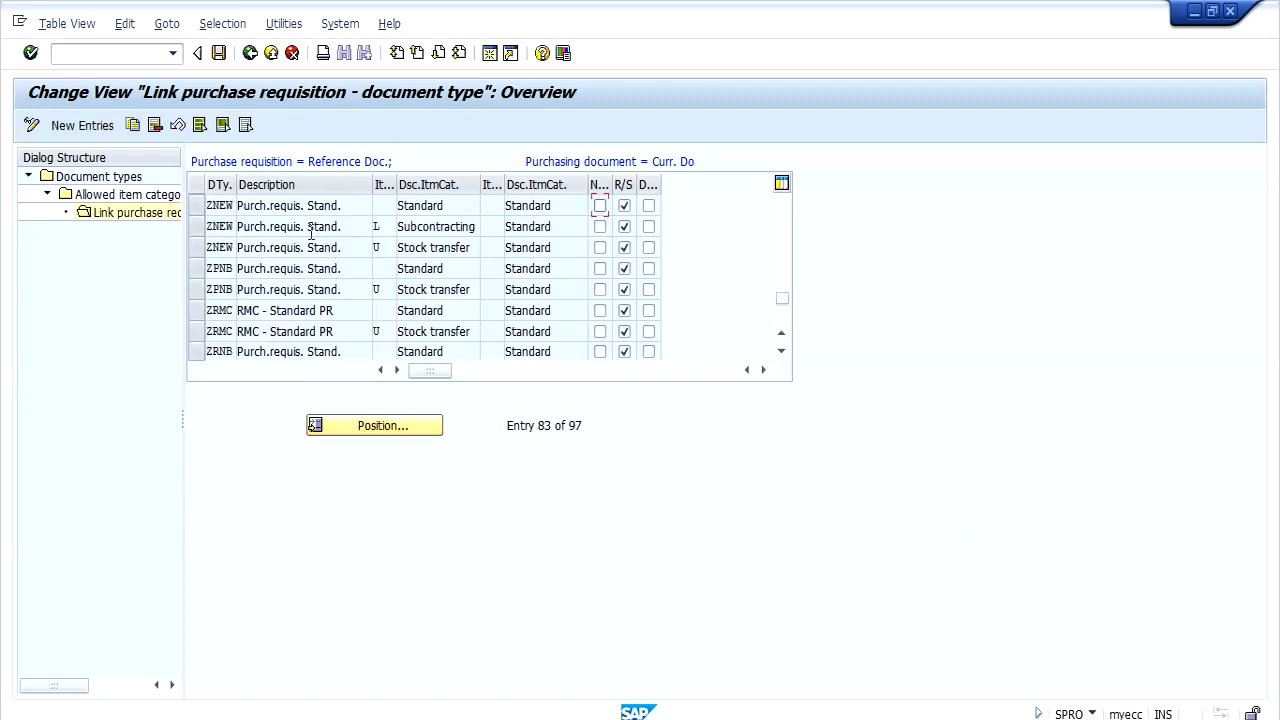
pyautogui.click(213, 208)
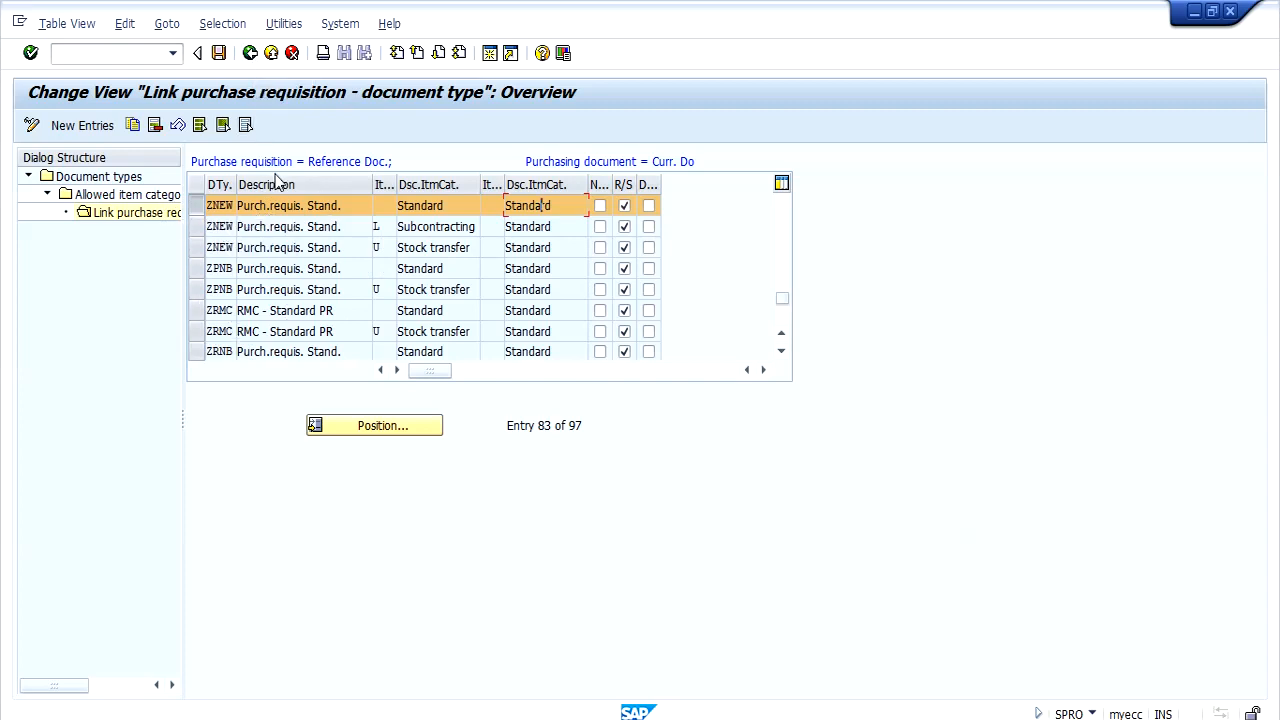
# - Leave the document type customizing for the IMG structure and point out Define Number Ranges and Define Document Types
pyautogui.click(249, 58)
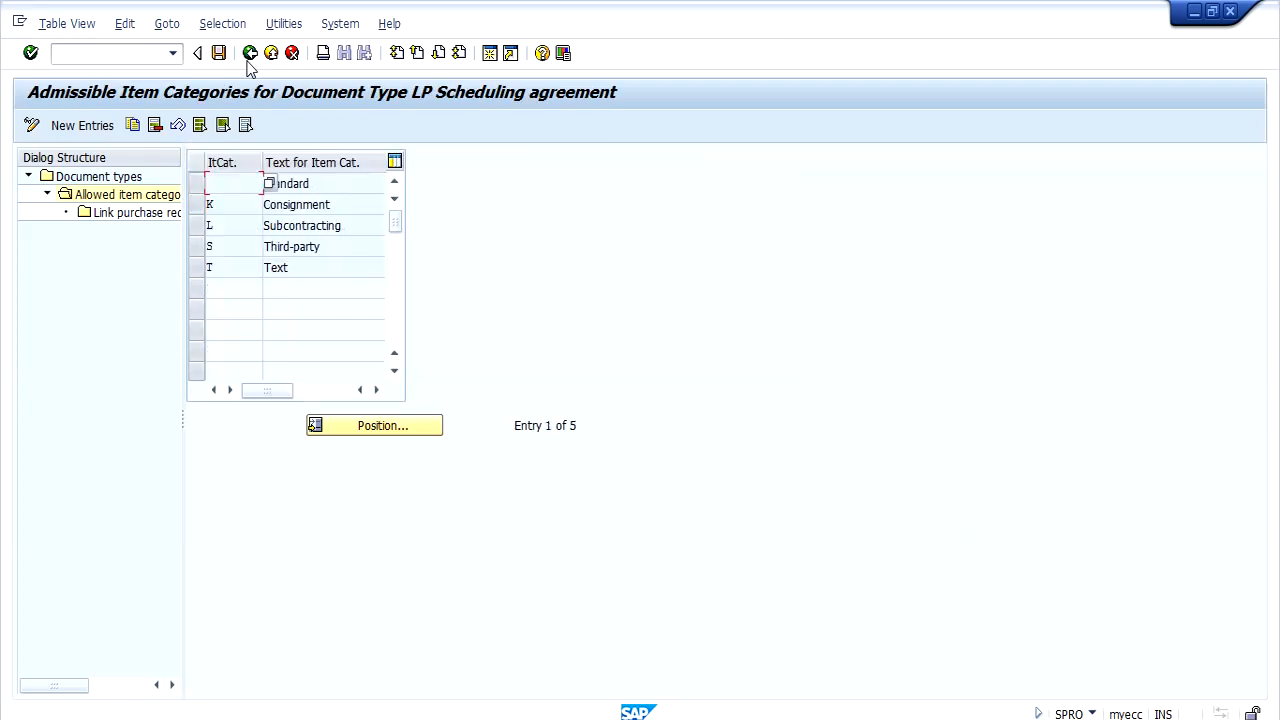
pyautogui.click(249, 58)
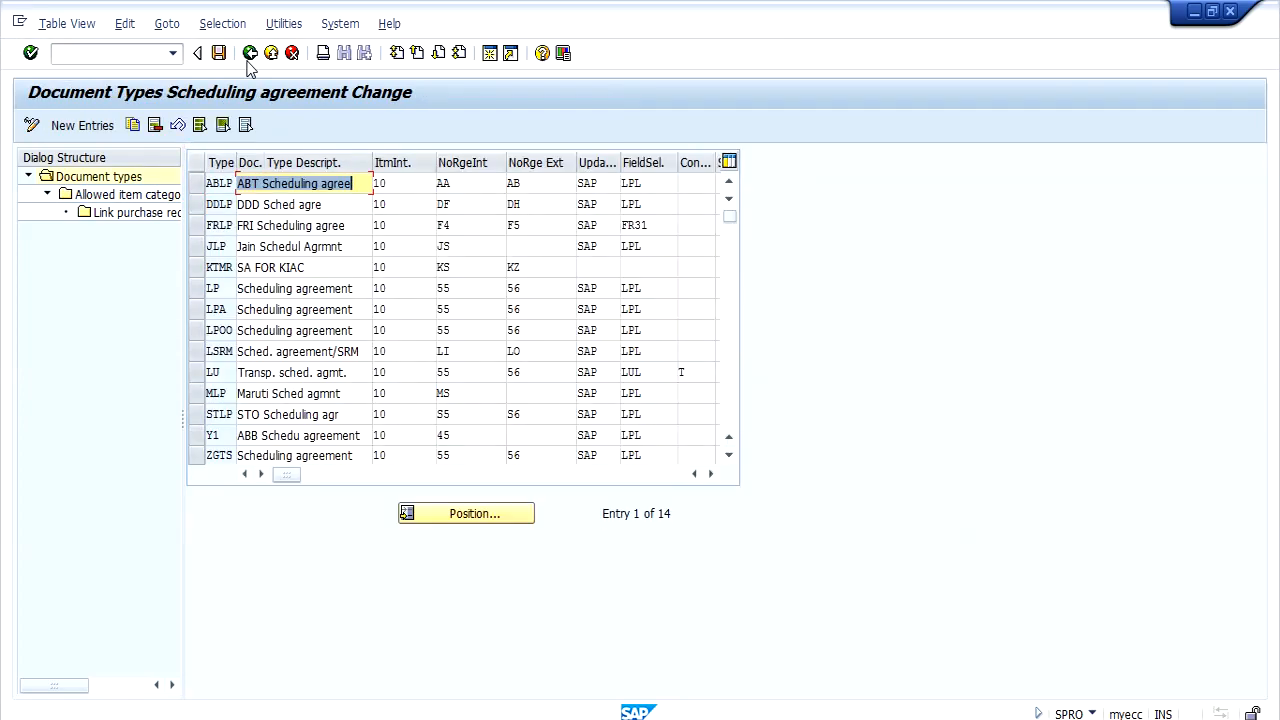
pyautogui.click(249, 56)
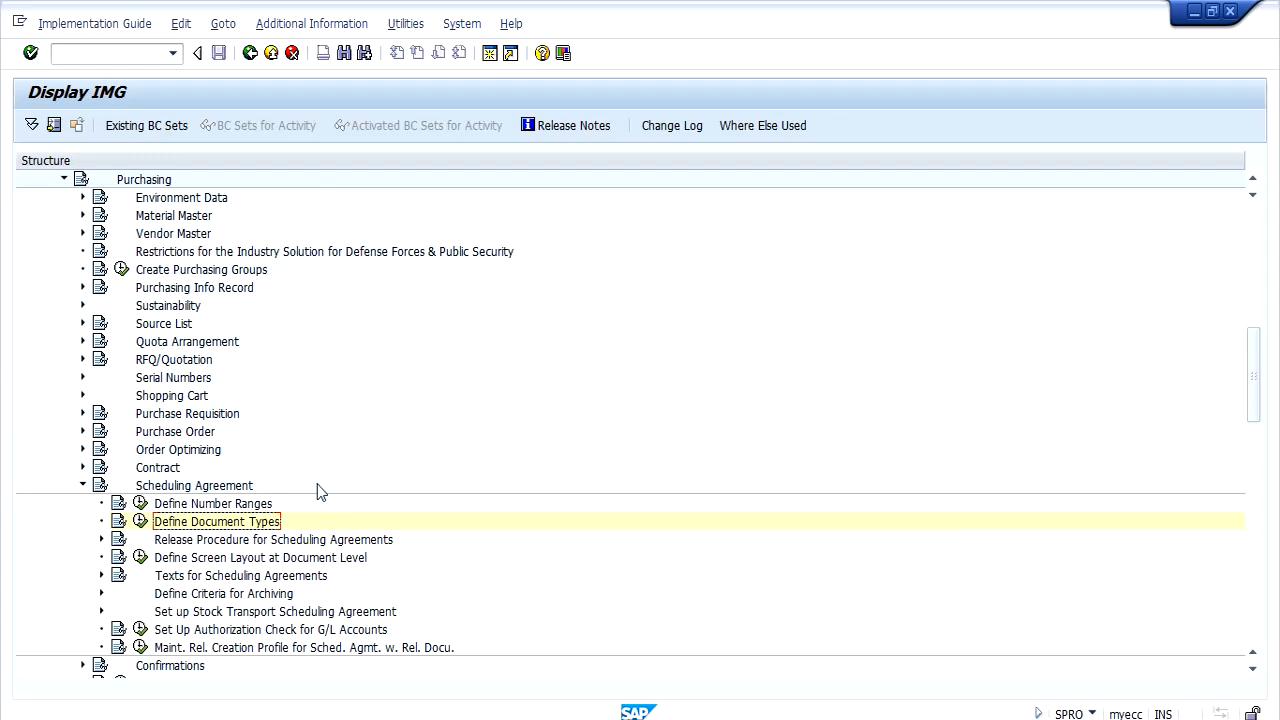
pyautogui.click(207, 504)
pyautogui.click(203, 524)
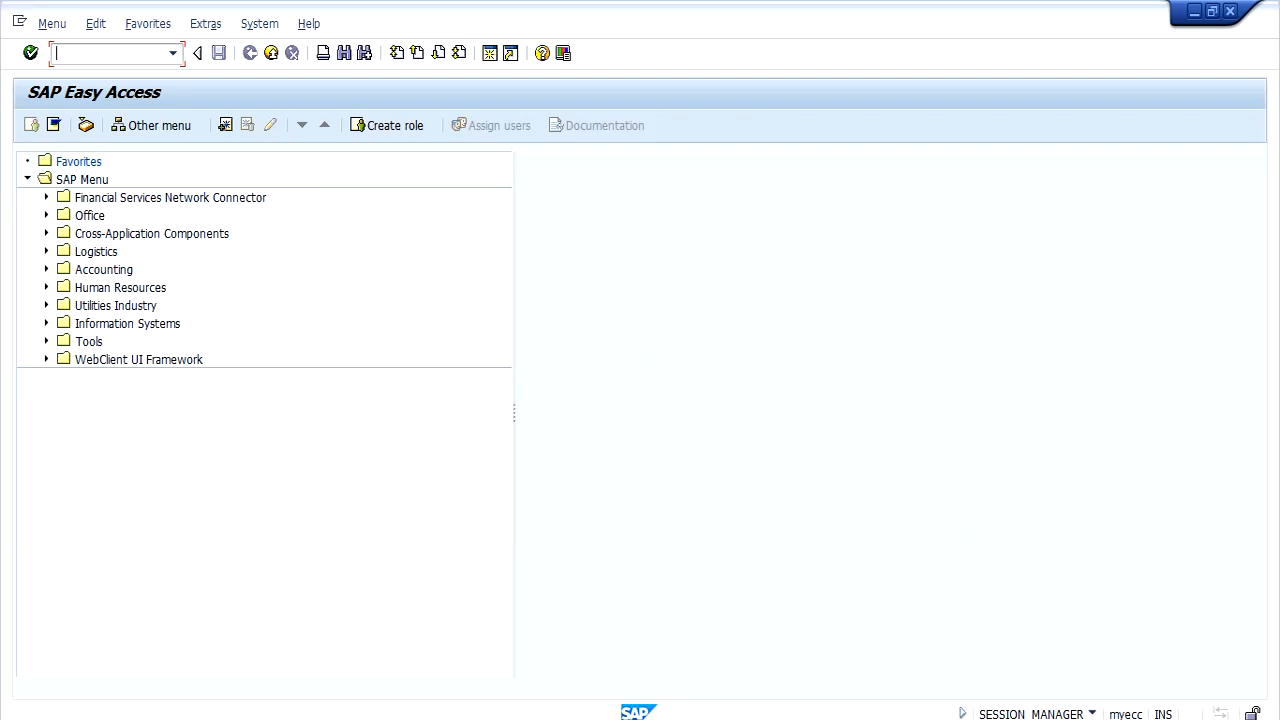
# - Start transaction CT04 and open characteristic PLANT_SA in change mode
pyautogui.write('CT04')
pyautogui.press('Return')
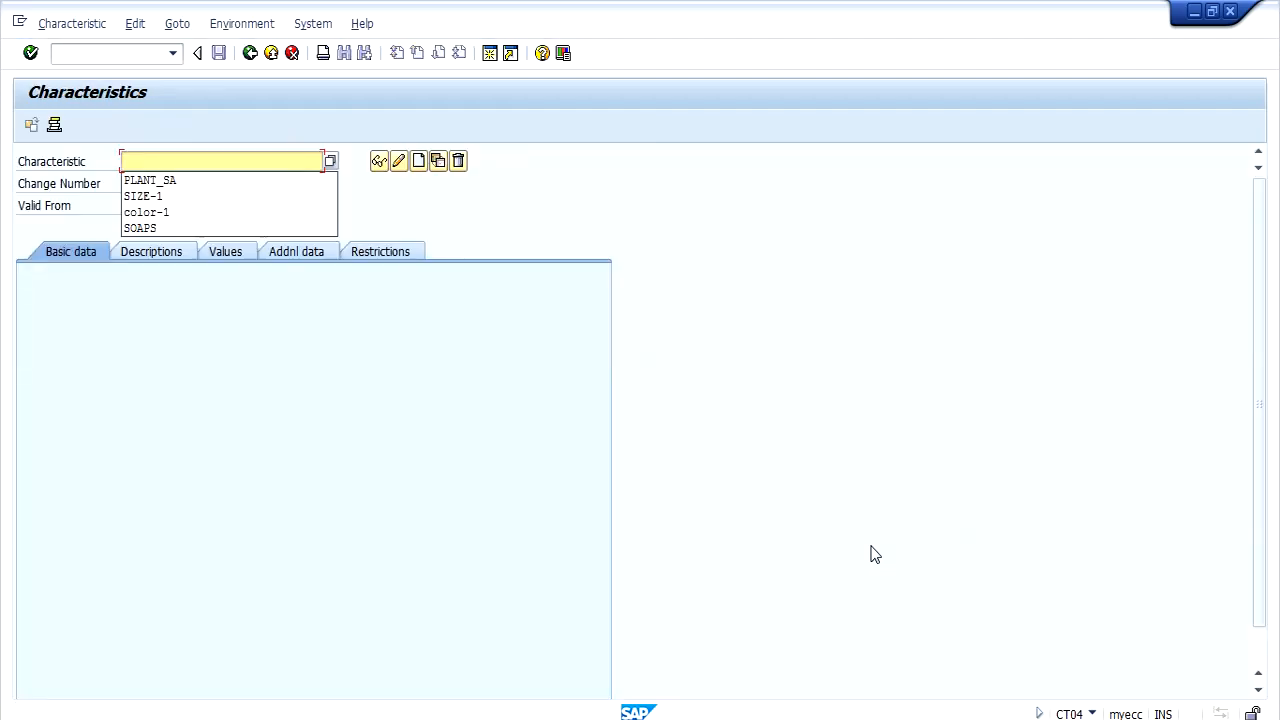
pyautogui.press('Down')
pyautogui.press('Return')
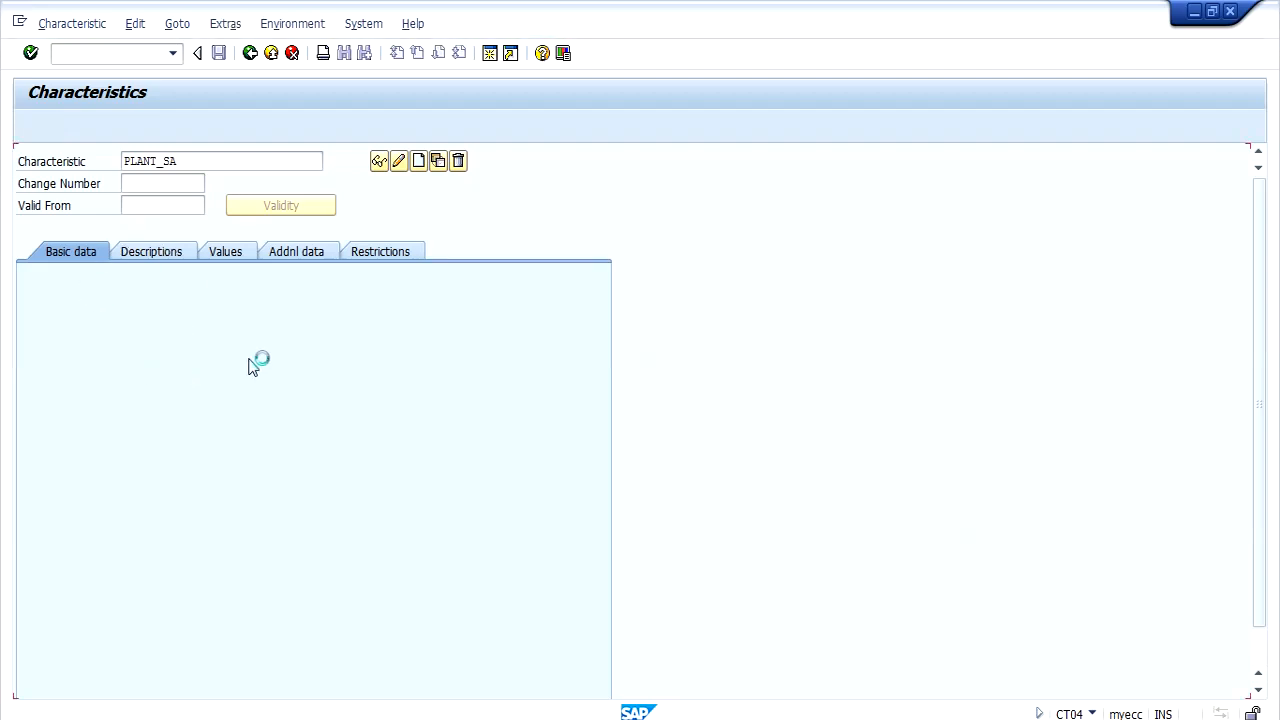
# - Examine the characteristic's reference table and field names in its additional data, and check its allowed values
pyautogui.click(295, 255)
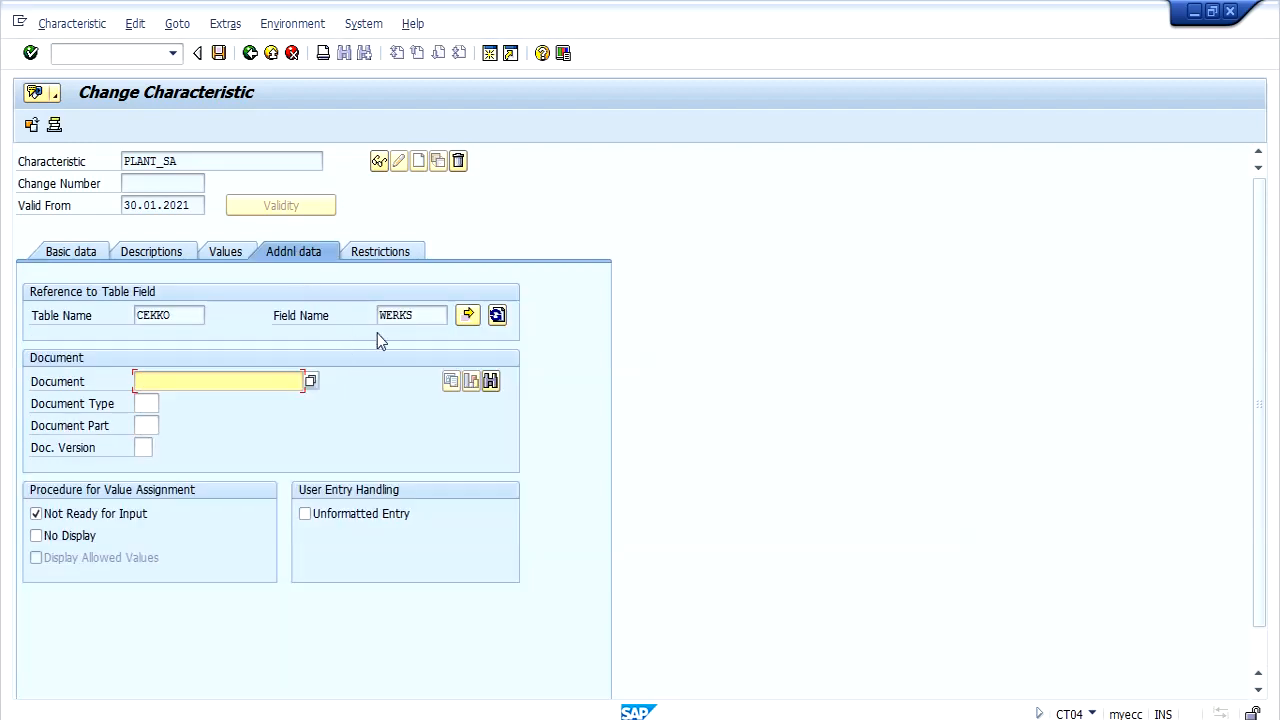
pyautogui.doubleClick(420, 316)
pyautogui.doubleClick(155, 316)
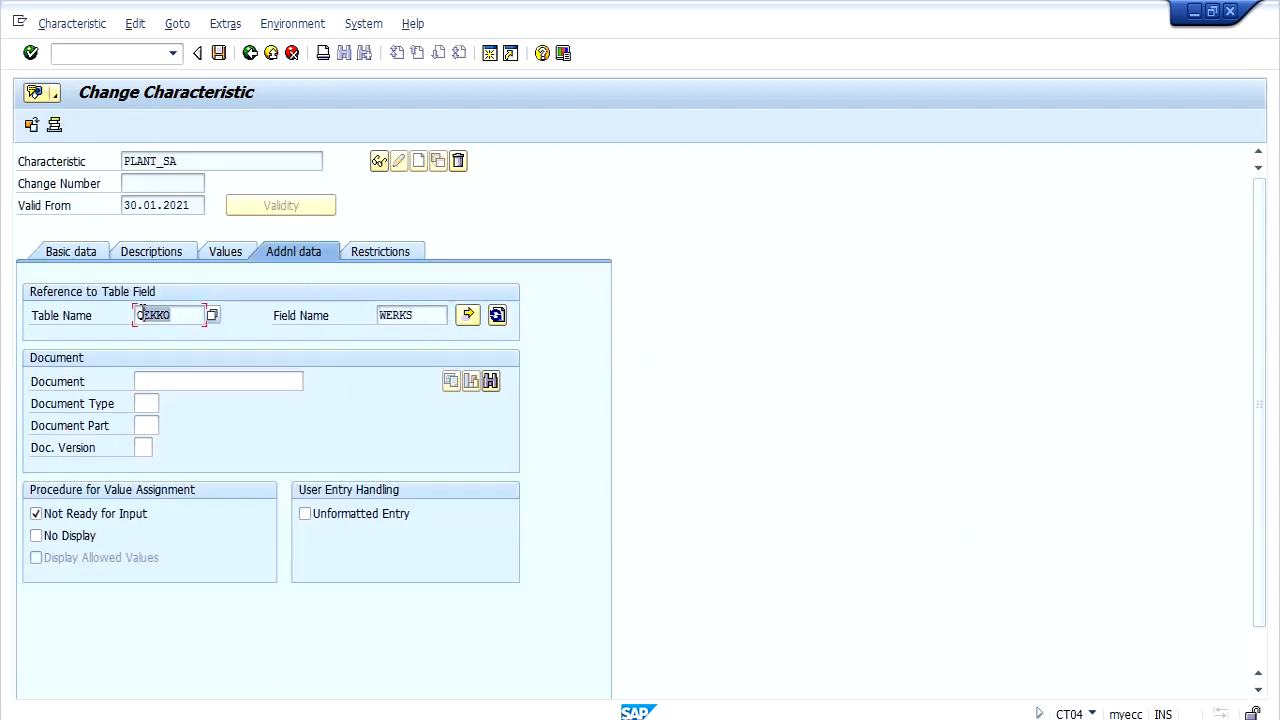
pyautogui.click(228, 251)
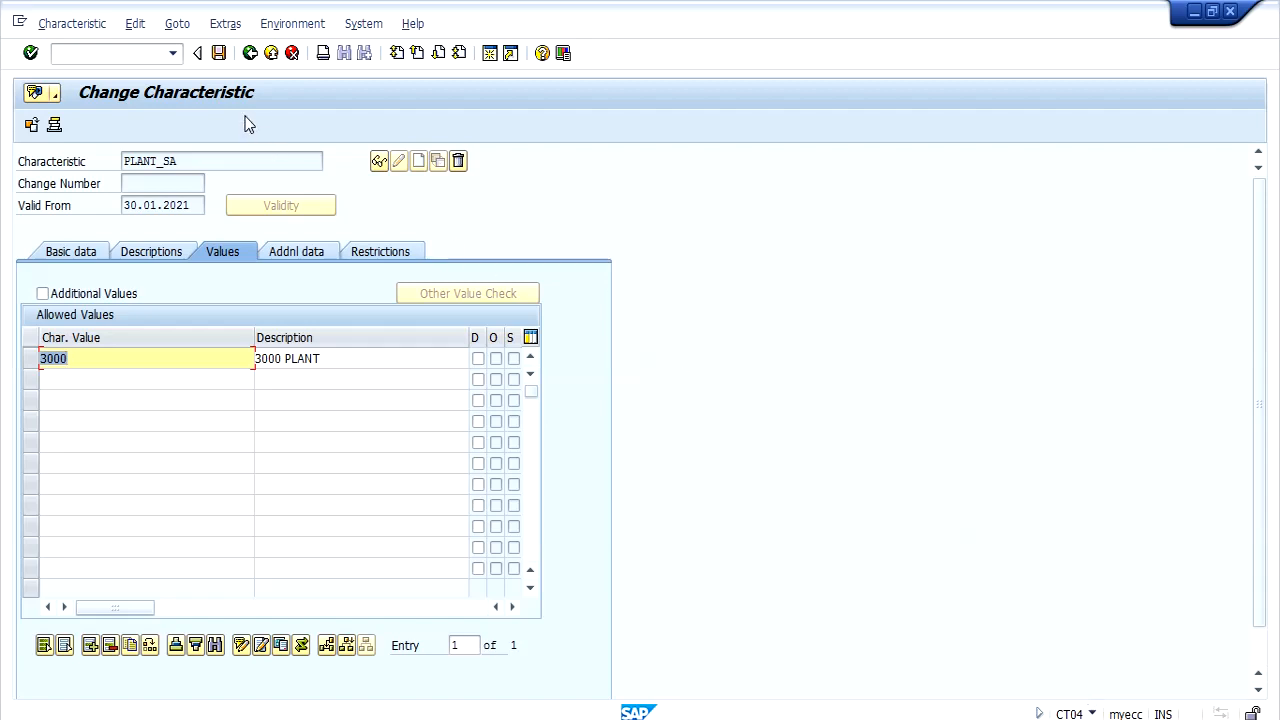
# - Start transaction CL02 and choose class PLANT_SA with class type 032
pyautogui.click(142, 57)
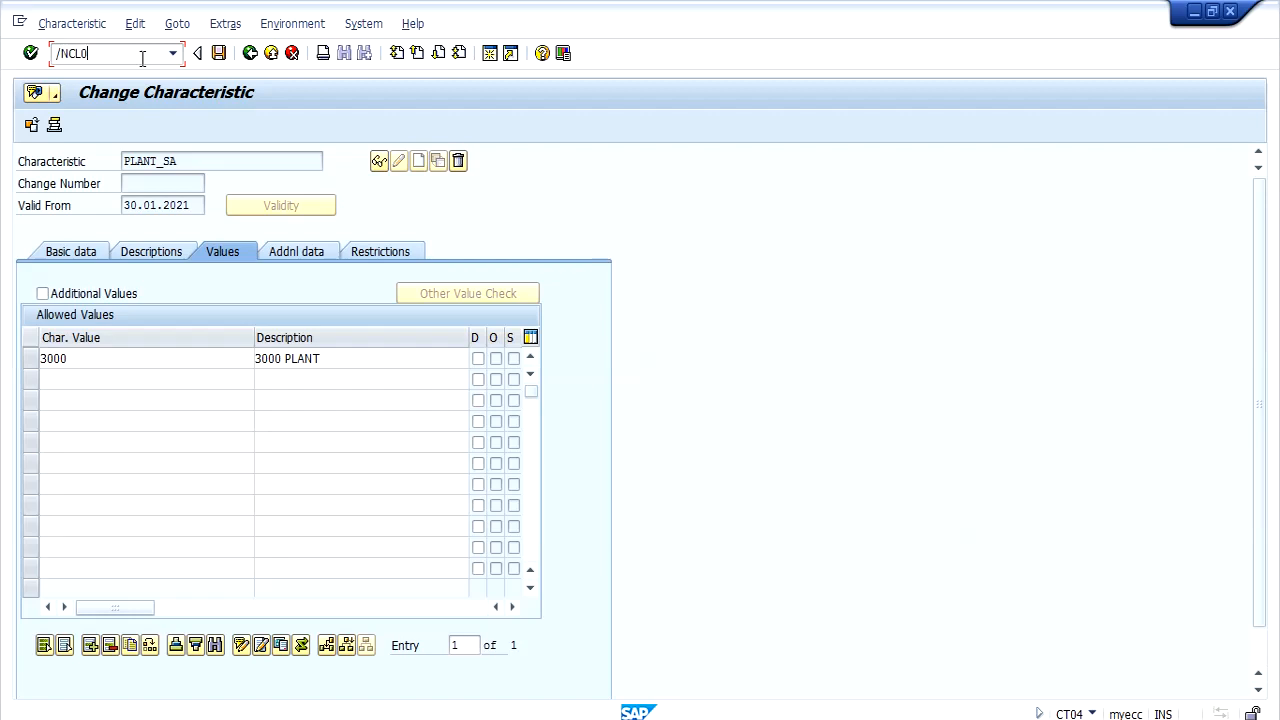
pyautogui.press('Return')
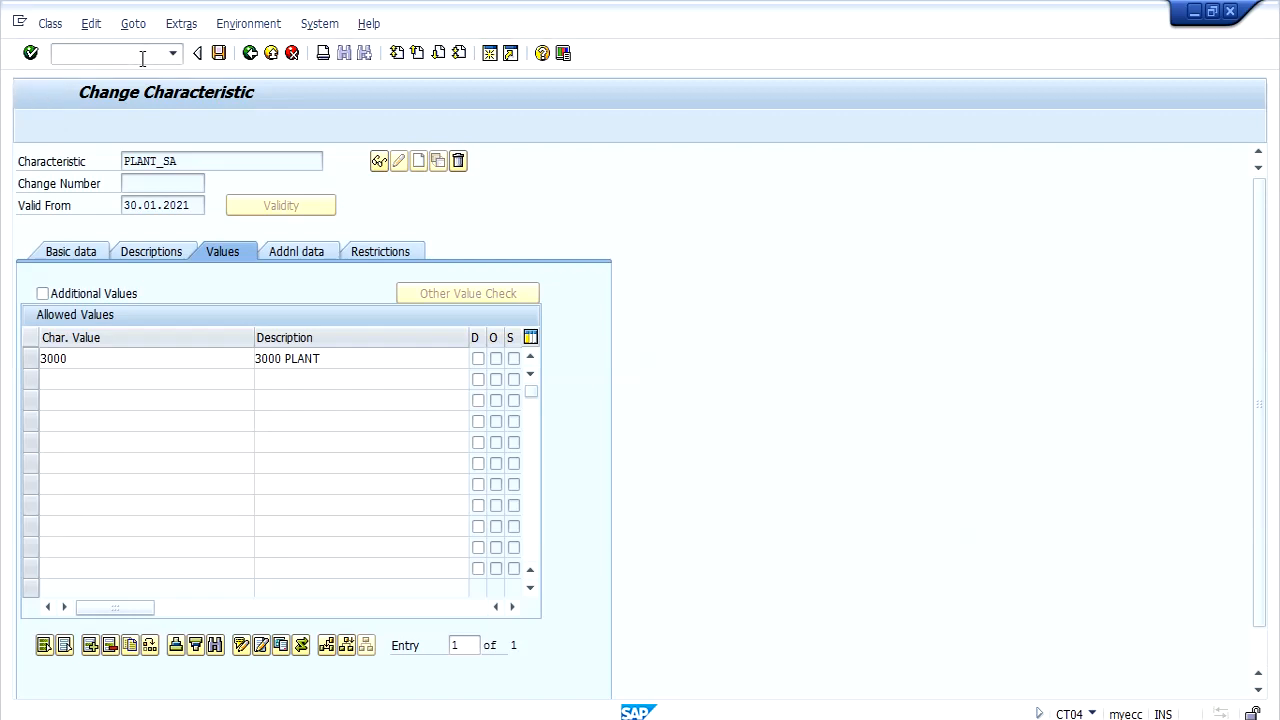
pyautogui.press('Down')
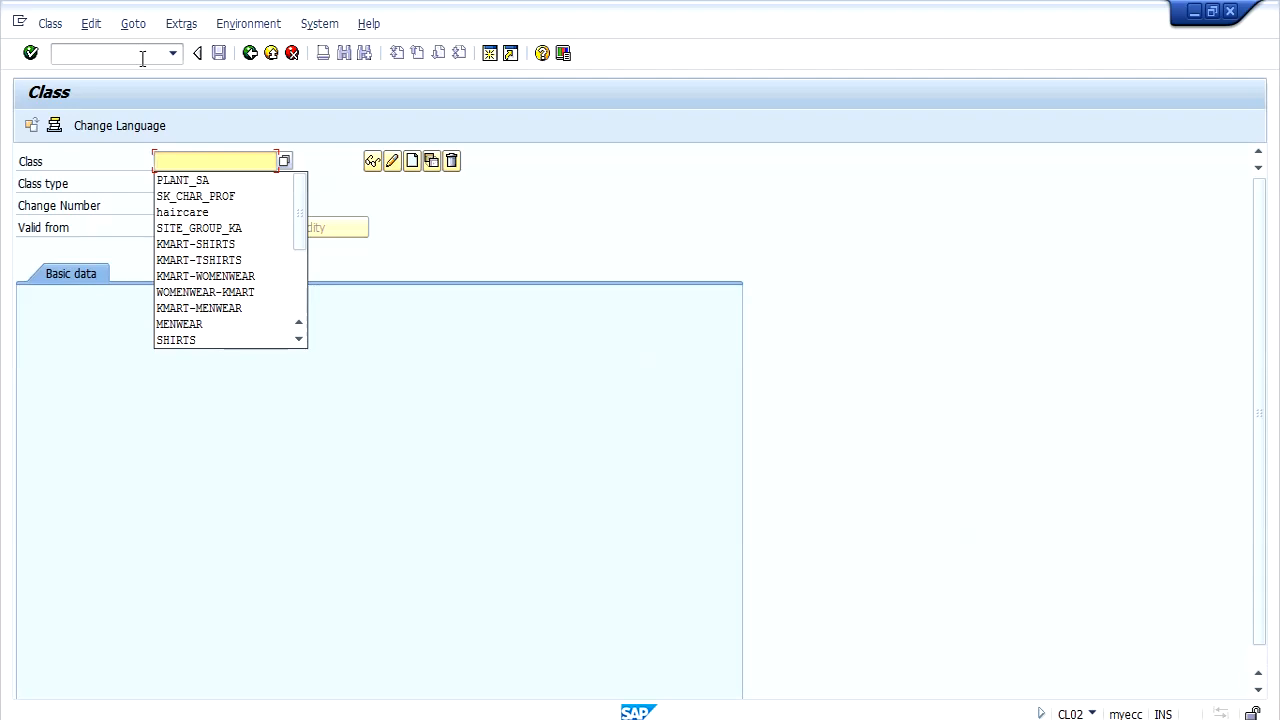
pyautogui.press('Down')
pyautogui.press('Return')
pyautogui.press('Tab')
pyautogui.press('Down')
pyautogui.press('Down')
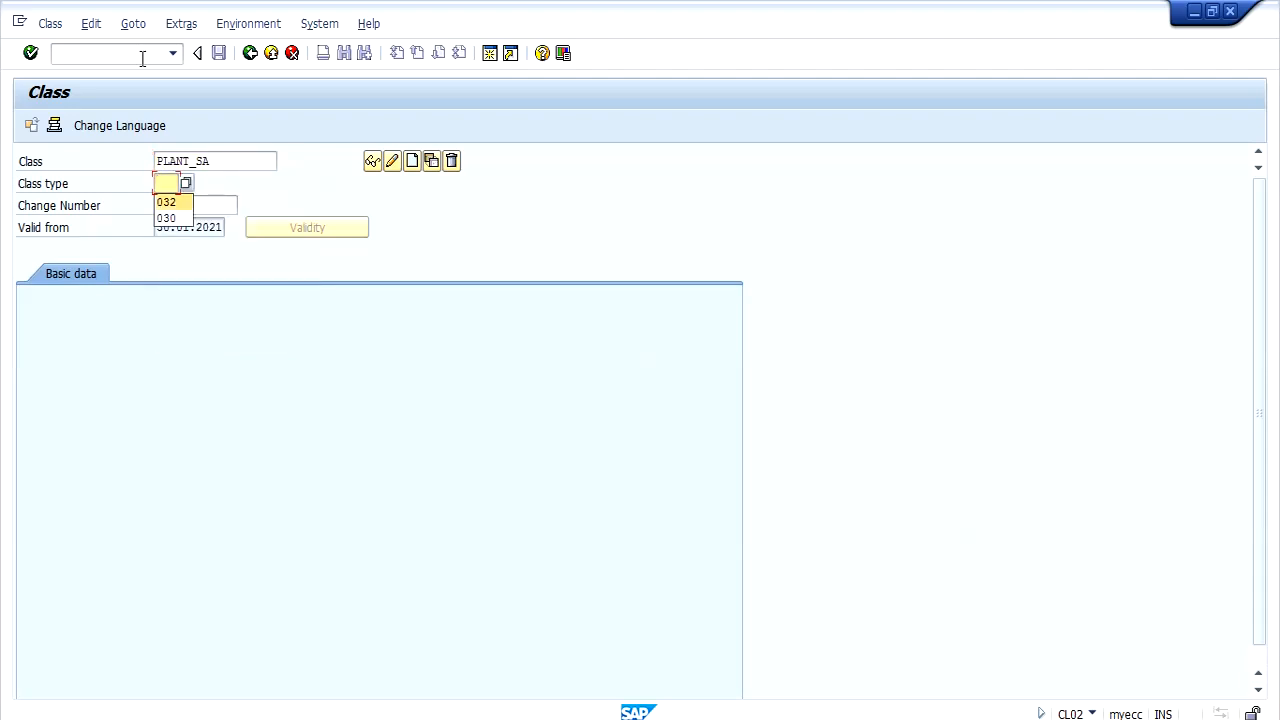
pyautogui.press('Return')
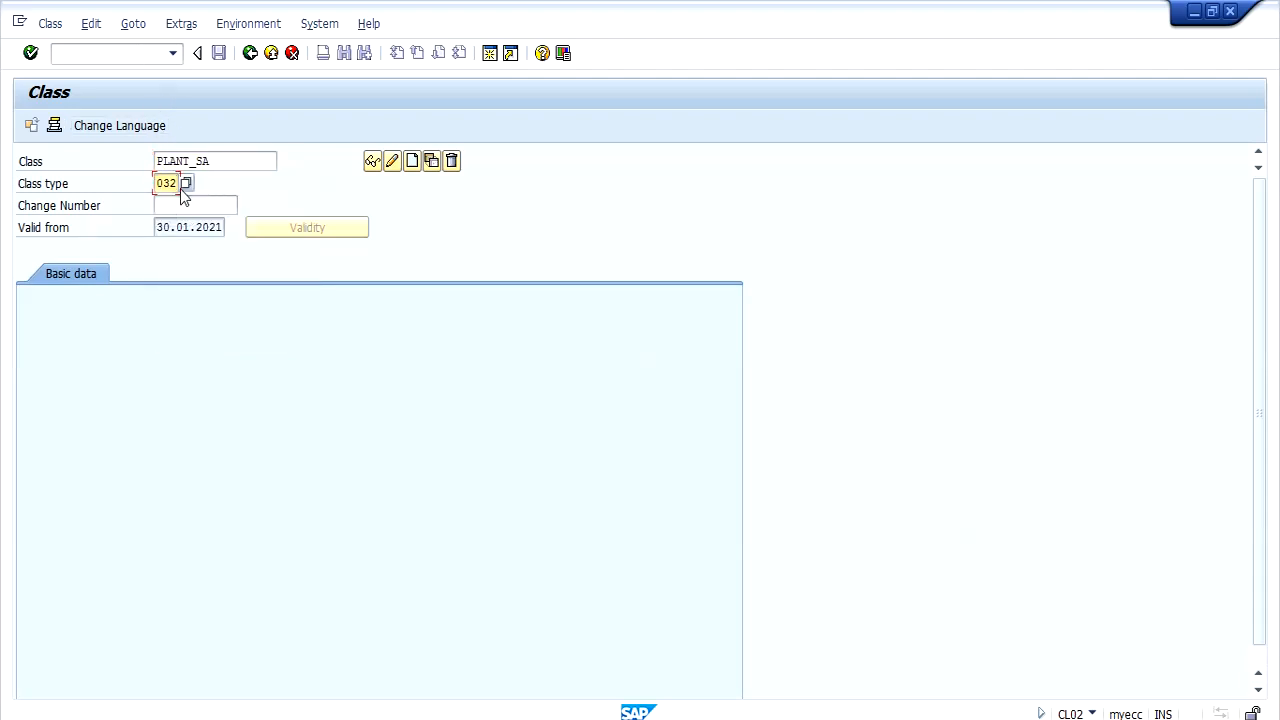
# - Display class PLANT_SA and examine its assigned characteristic
pyautogui.click(371, 162)
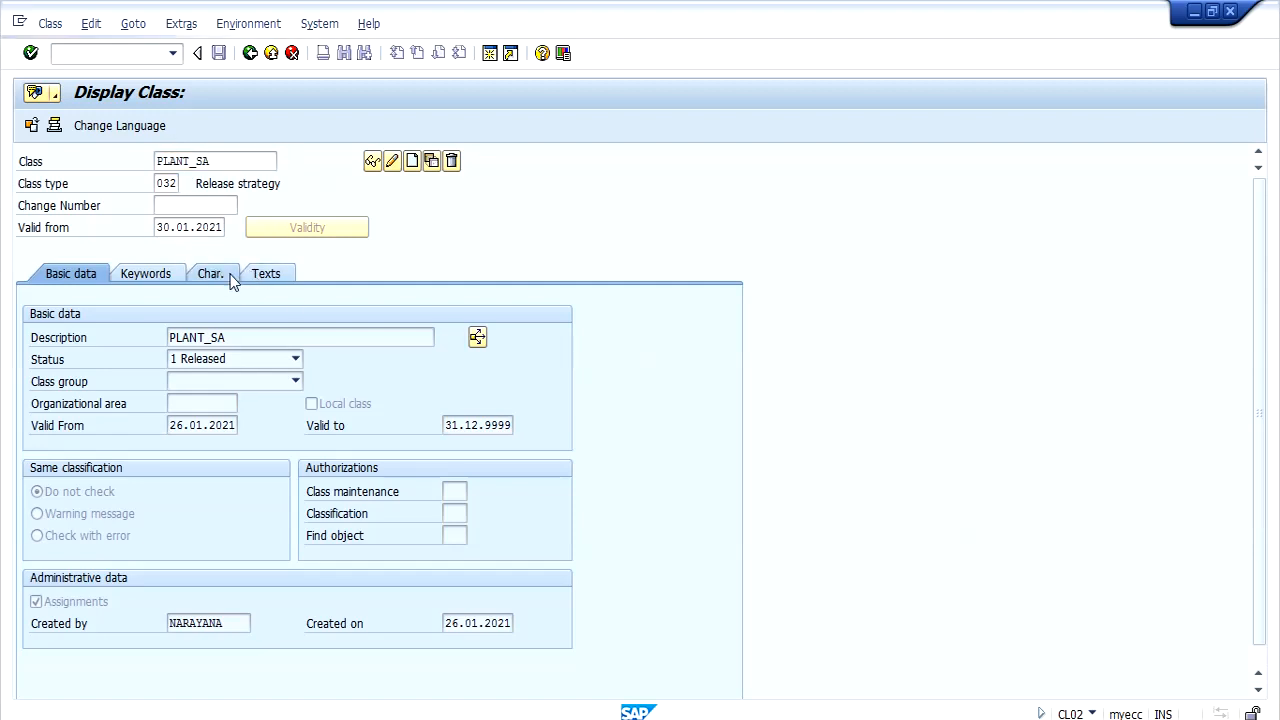
pyautogui.click(228, 276)
pyautogui.click(227, 338)
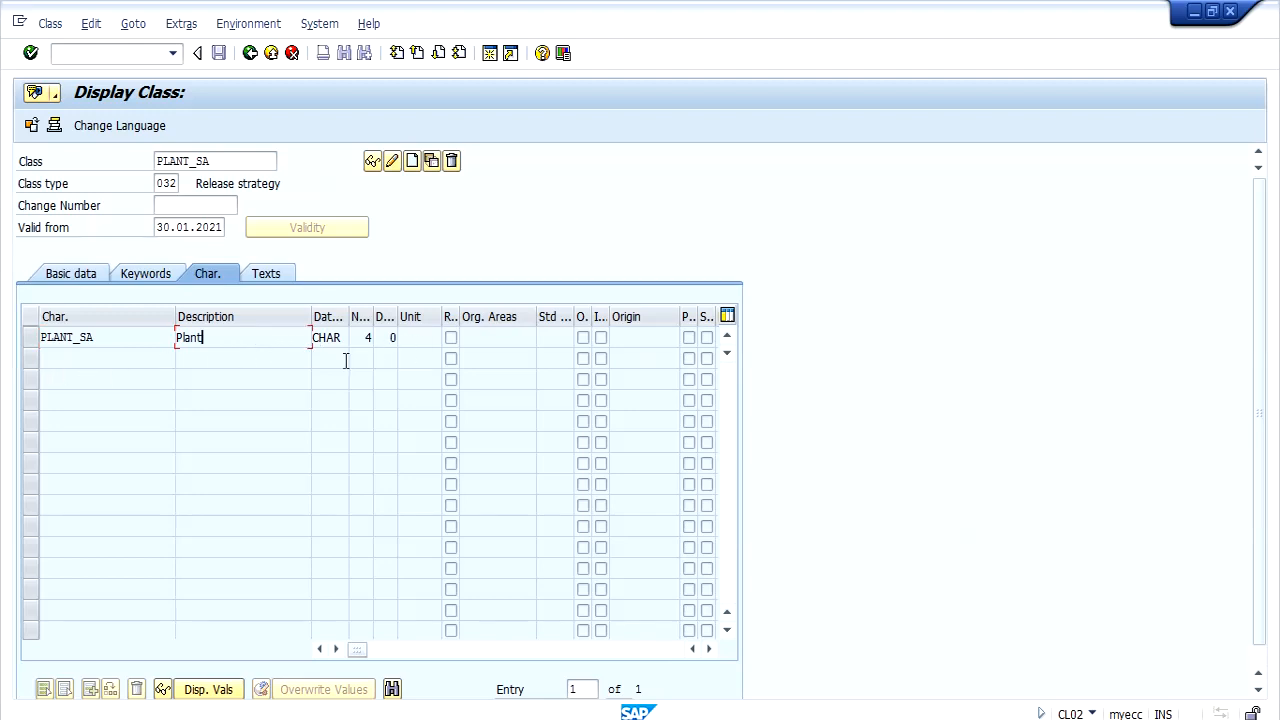
# - Start transaction SPRO and open Edit Characteristics under Materials Management, Purchasing, Scheduling Agreement, Release Procedure for Scheduling Agreements in the SAP Reference IMG
pyautogui.click(149, 54)
pyautogui.write('/NSPRO')
pyautogui.press('Return')
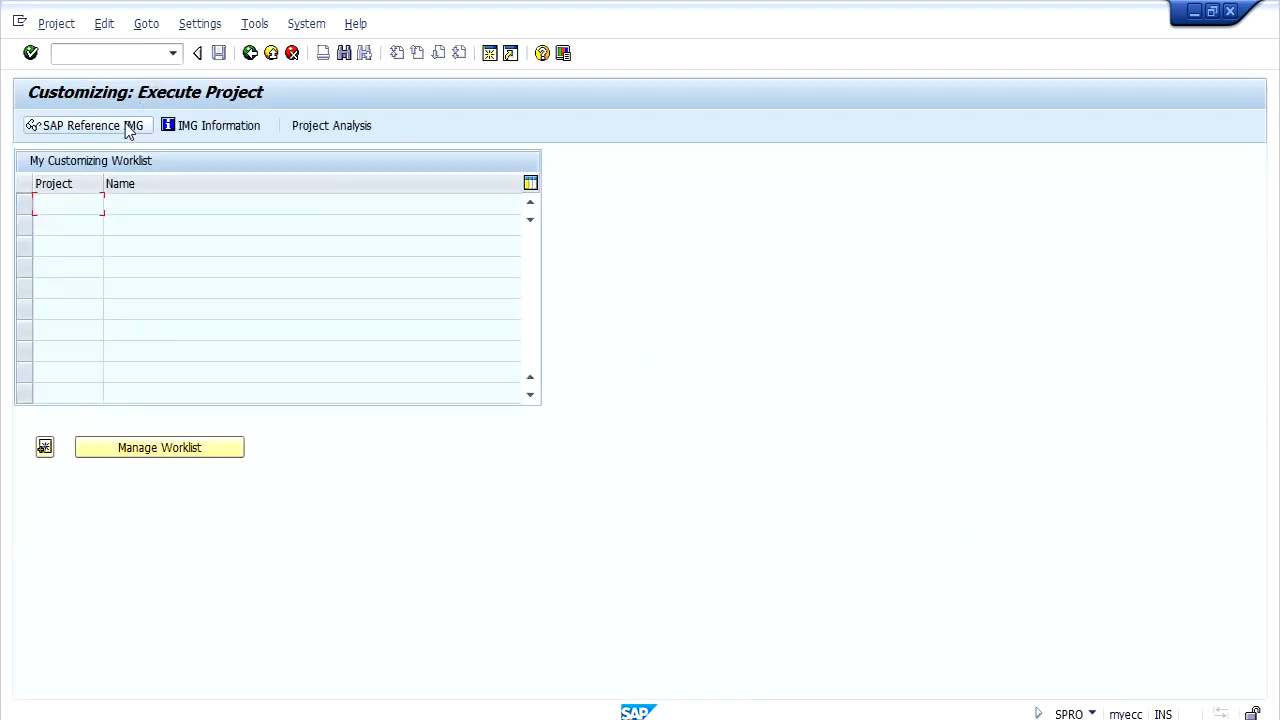
pyautogui.click(130, 128)
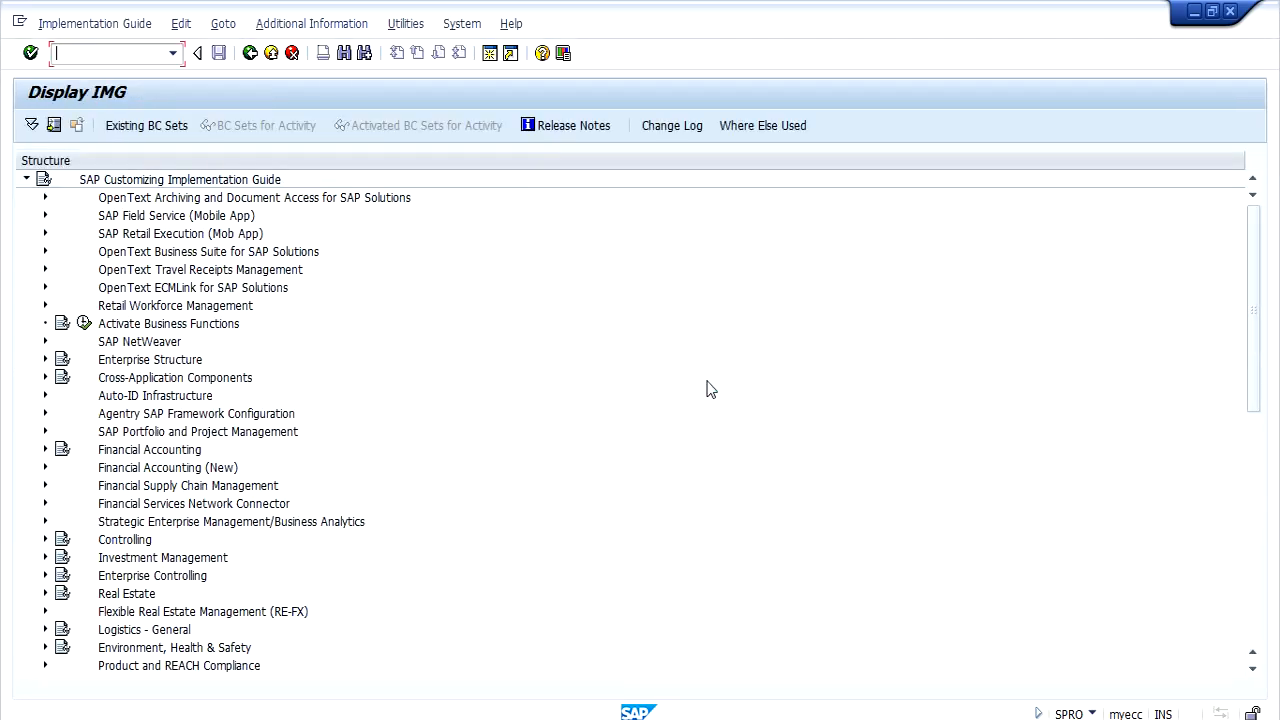
pyautogui.scroll(-3, 700, 384)
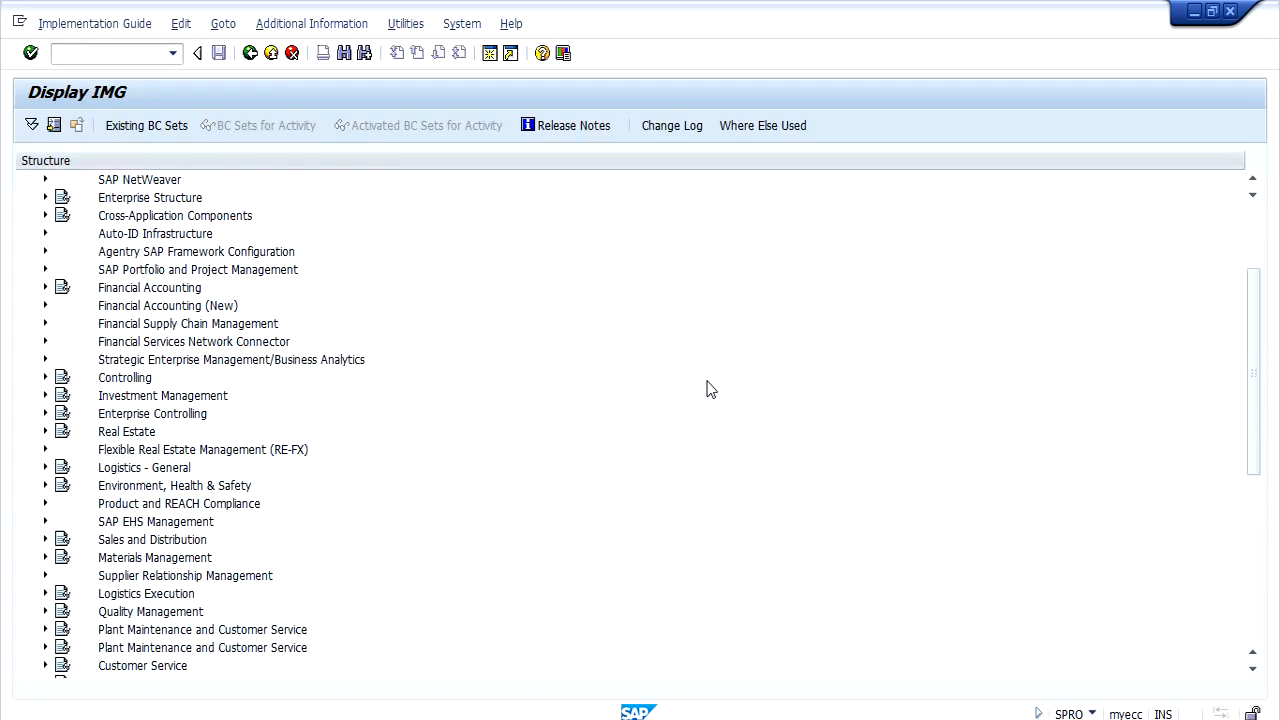
pyautogui.click(45, 557)
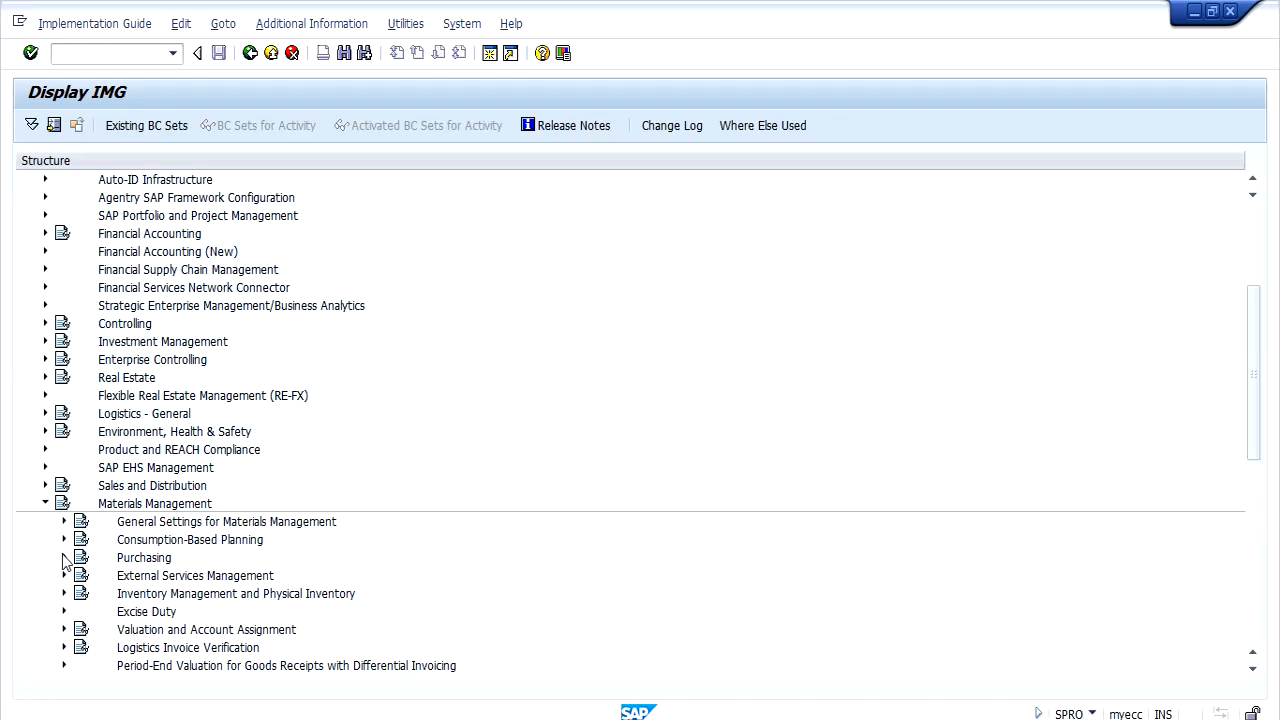
pyautogui.click(63, 559)
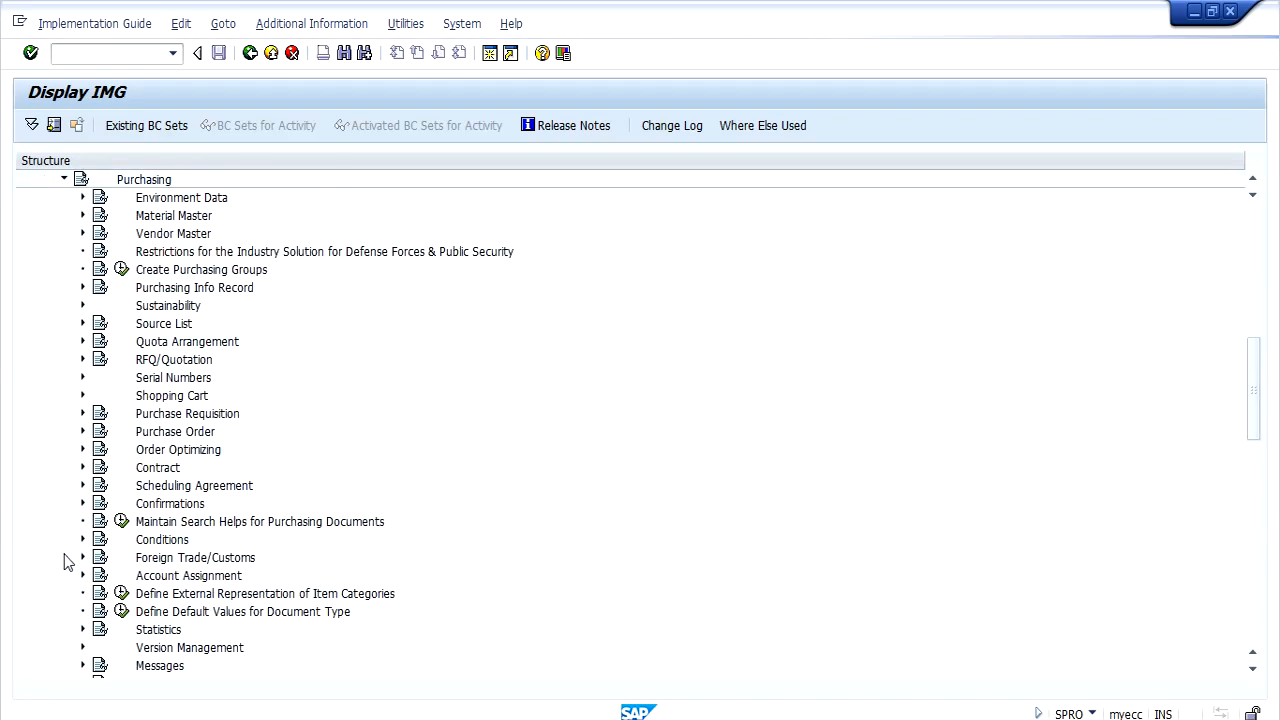
pyautogui.click(83, 486)
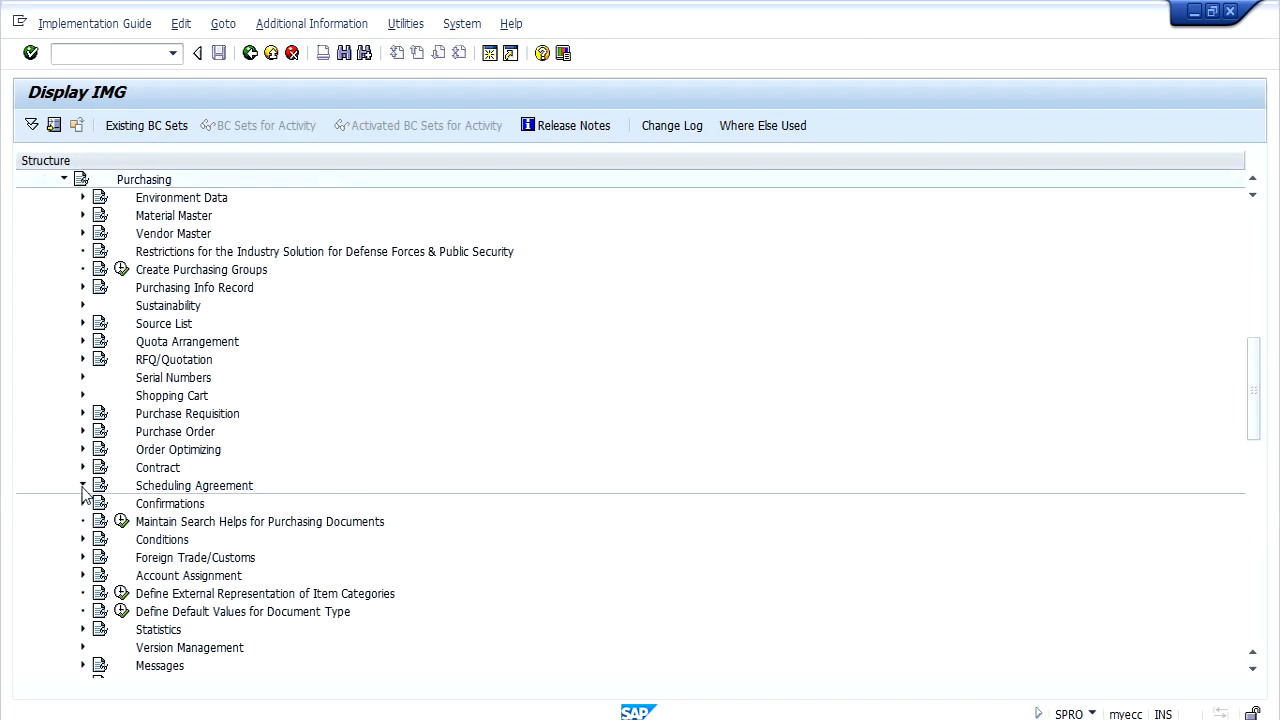
pyautogui.click(102, 540)
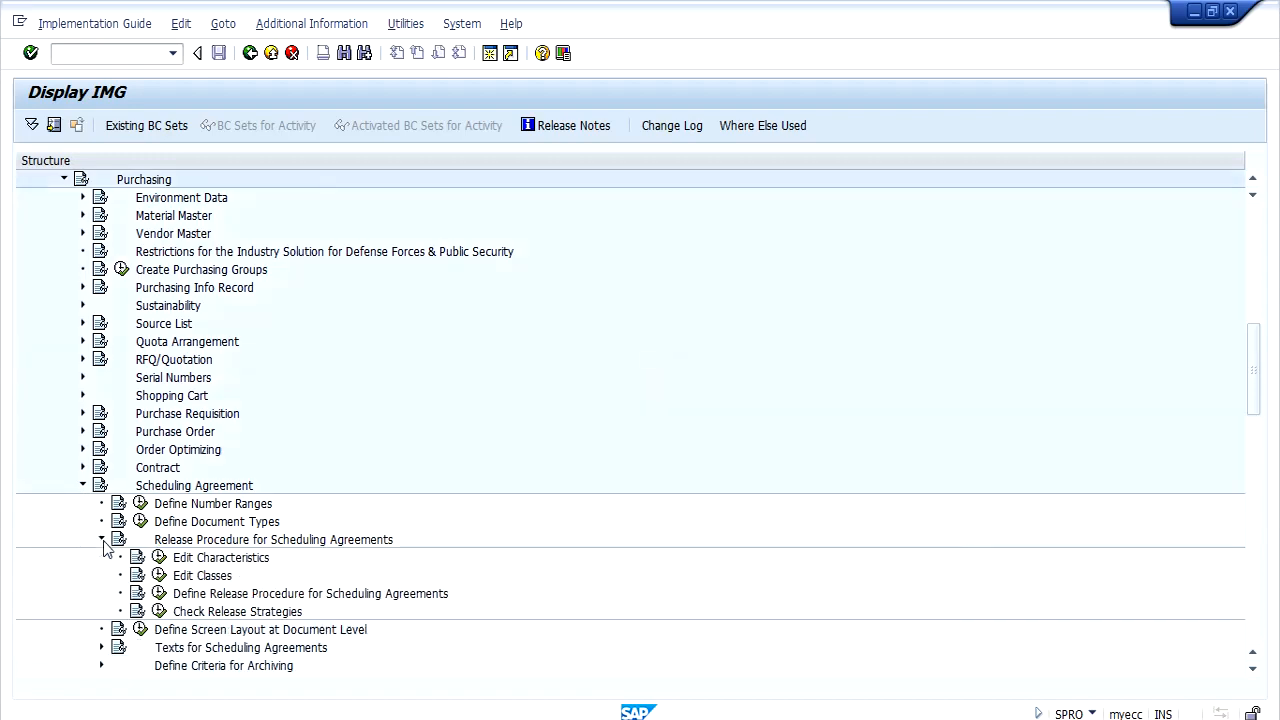
pyautogui.click(160, 558)
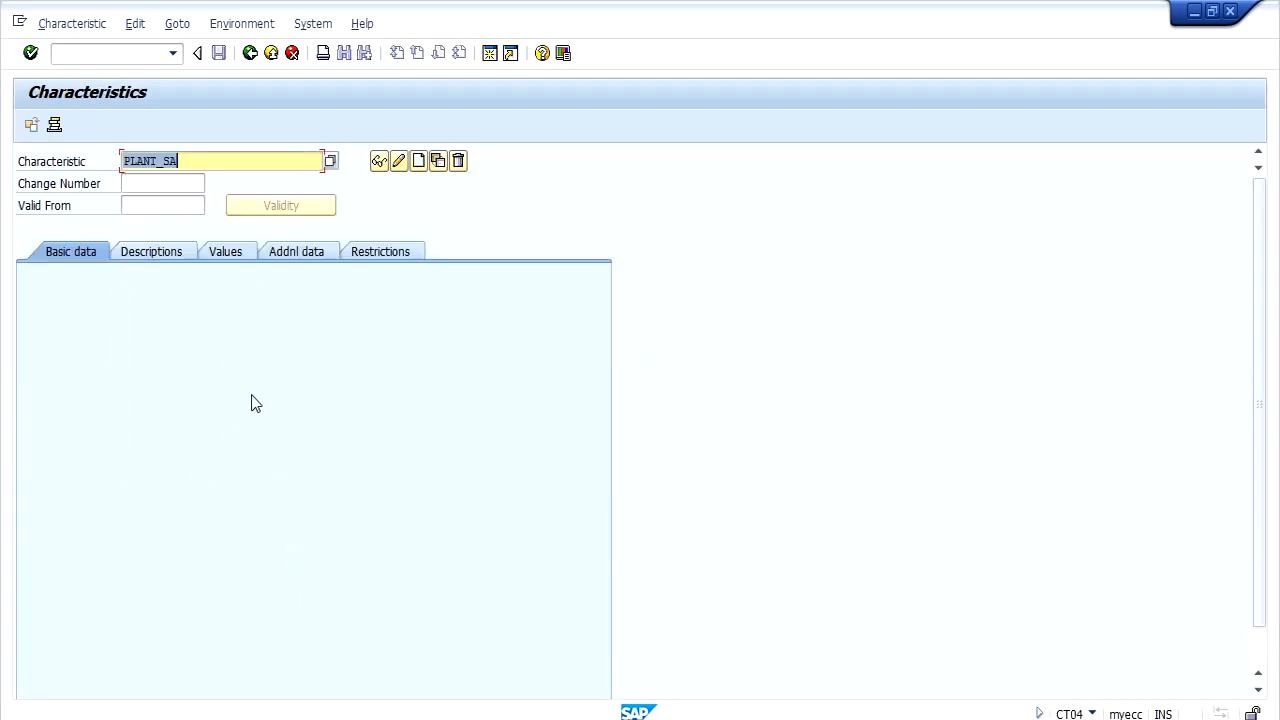
# - Leave Edit Characteristics, open the Edit Classes activity for class PLANT_SA, and return to the IMG structure
pyautogui.click(250, 53)
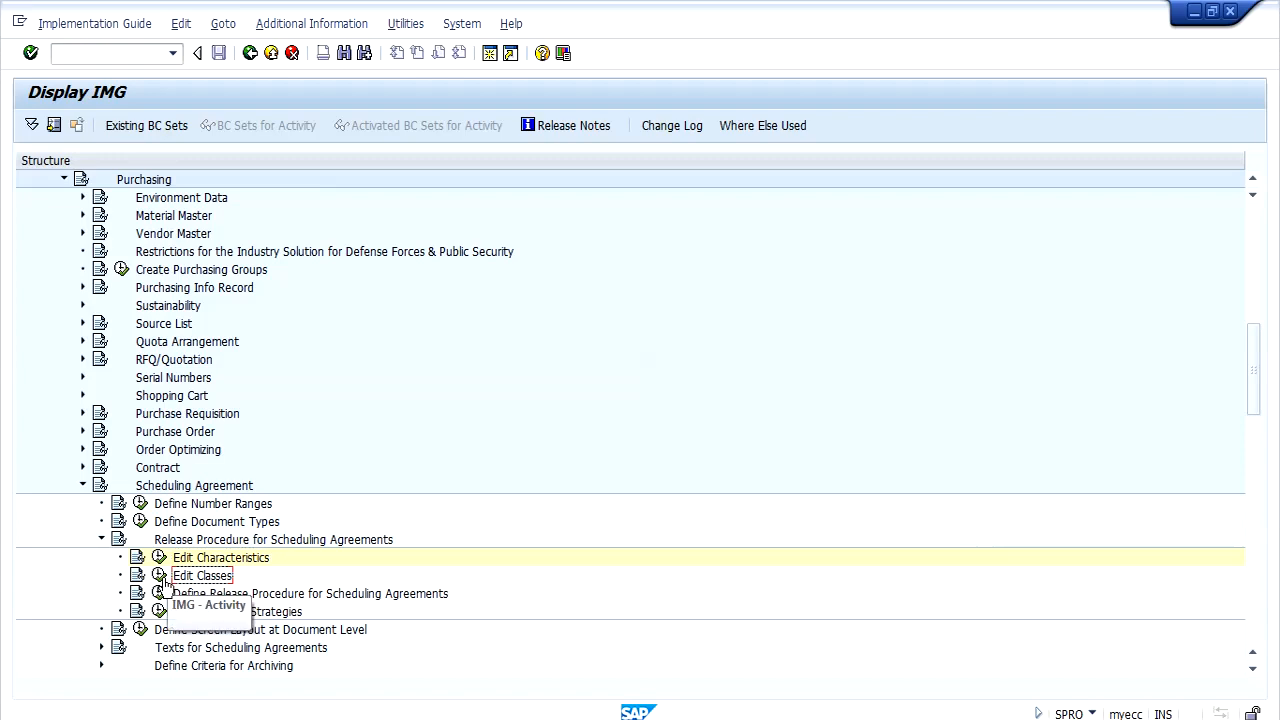
pyautogui.click(161, 578)
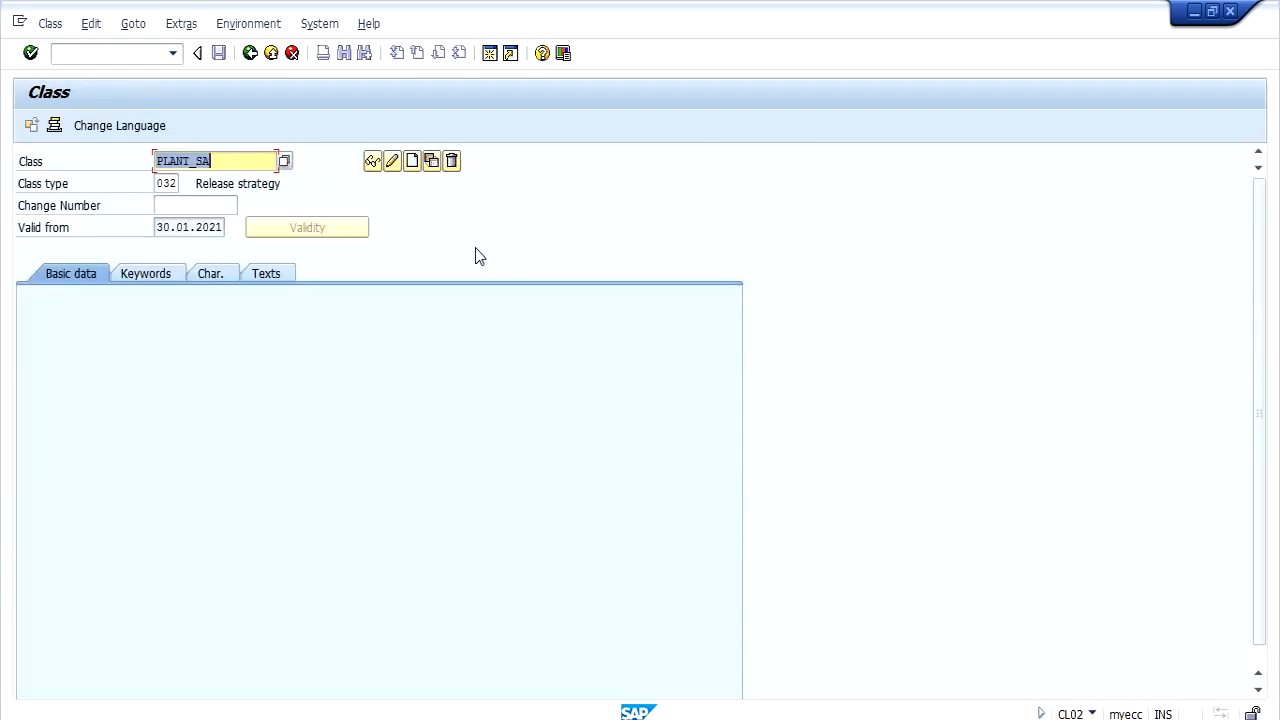
pyautogui.click(250, 56)
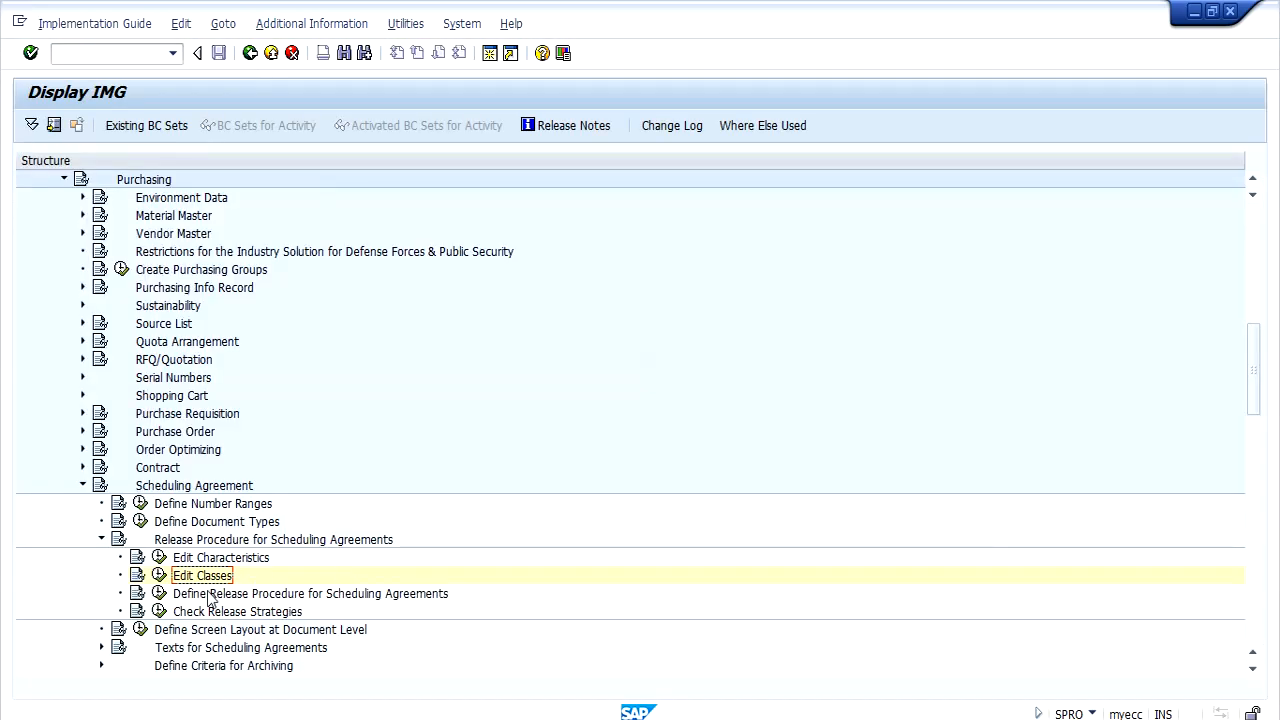
# - Open Define Release Procedure for Scheduling Agreements and examine the release group's class, description and group key under Release Groups
pyautogui.click(210, 595)
pyautogui.click(159, 593)
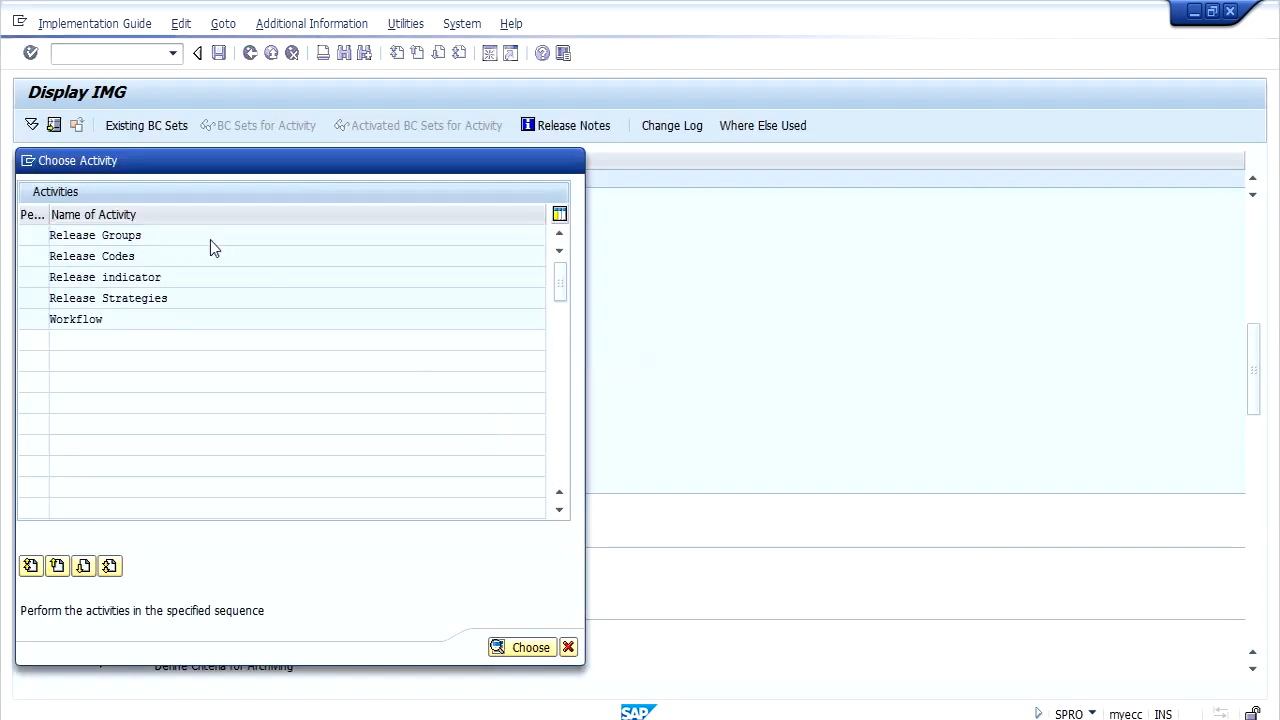
pyautogui.doubleClick(210, 240)
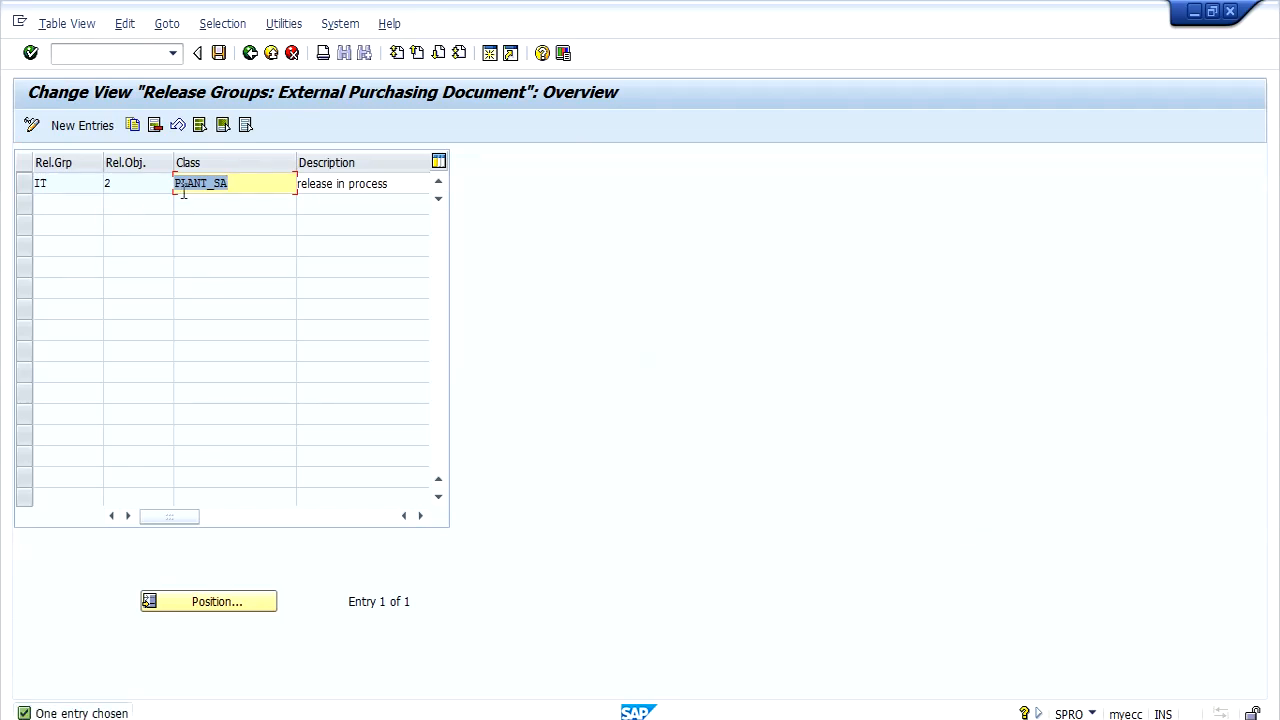
pyautogui.click(349, 184)
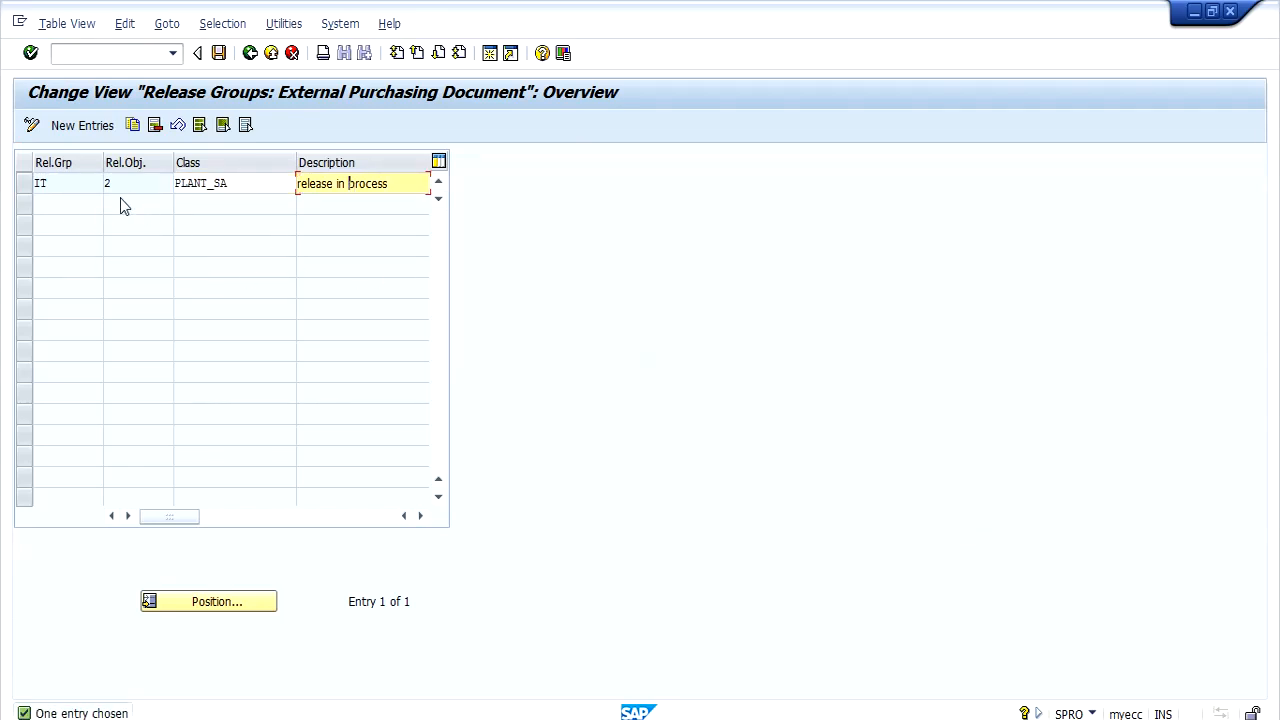
pyautogui.doubleClick(249, 189)
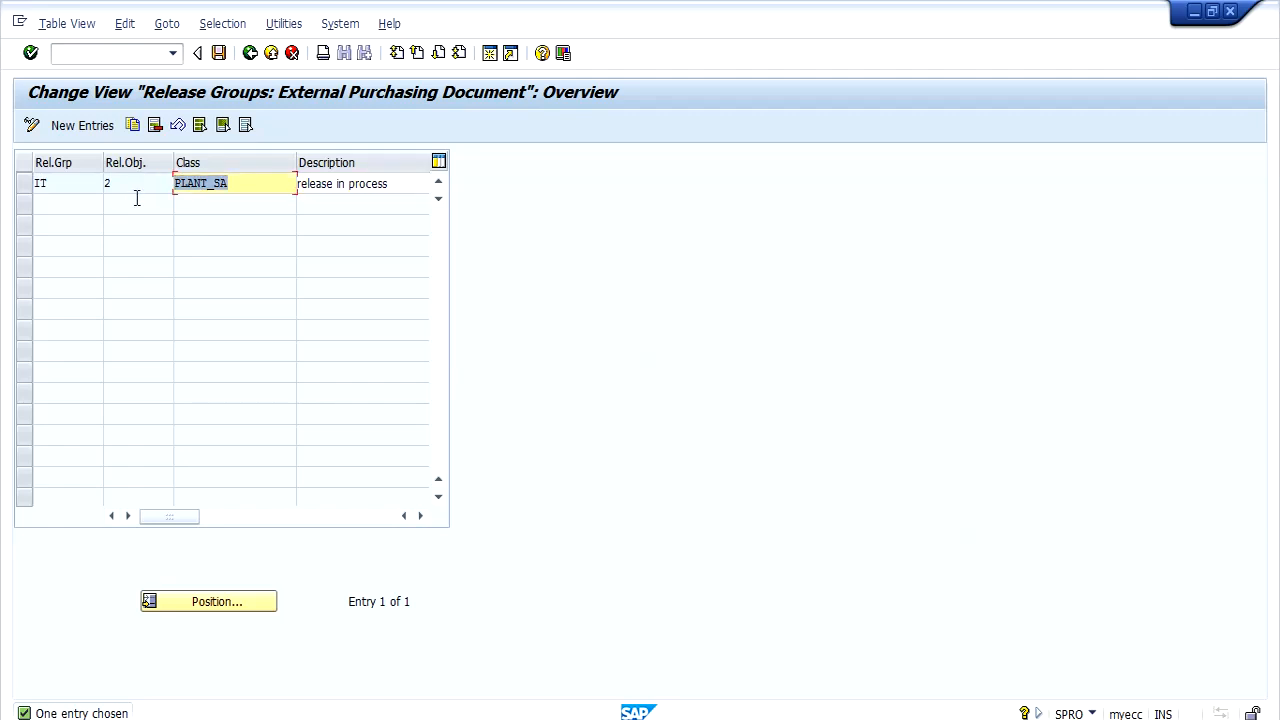
pyautogui.moveTo(52, 185); pyautogui.dragTo(10, 192)
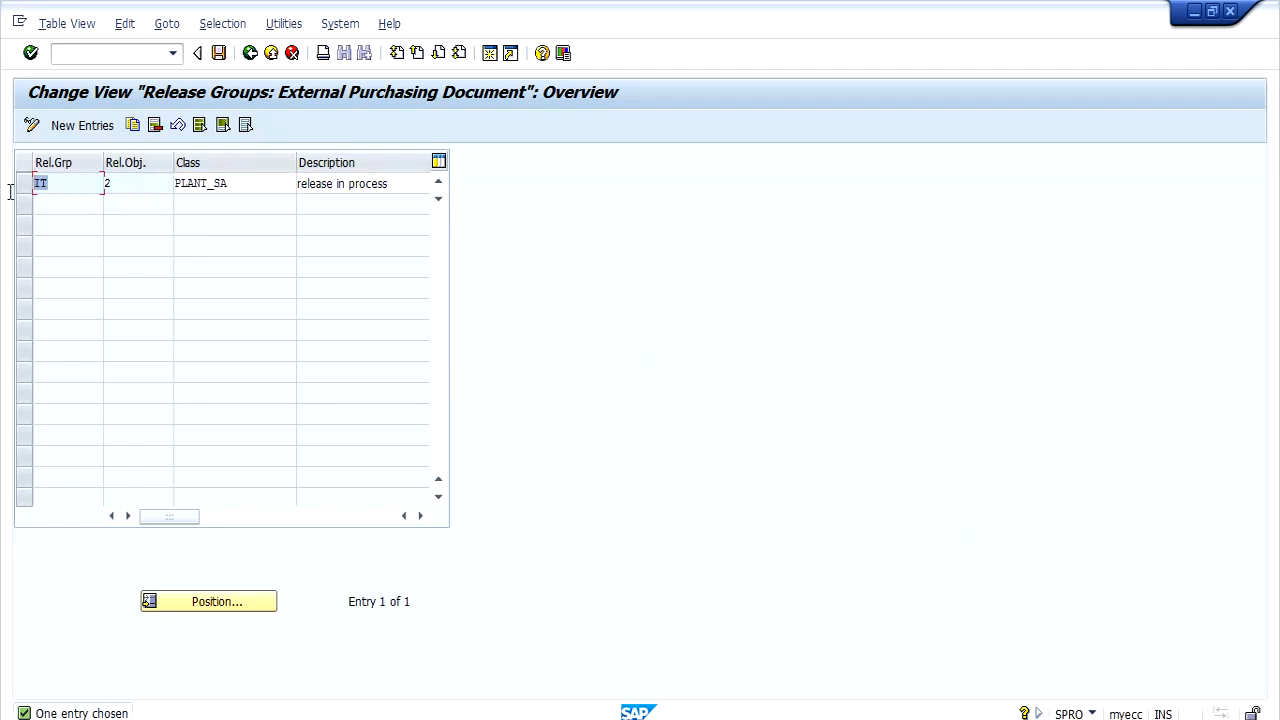
pyautogui.click(250, 53)
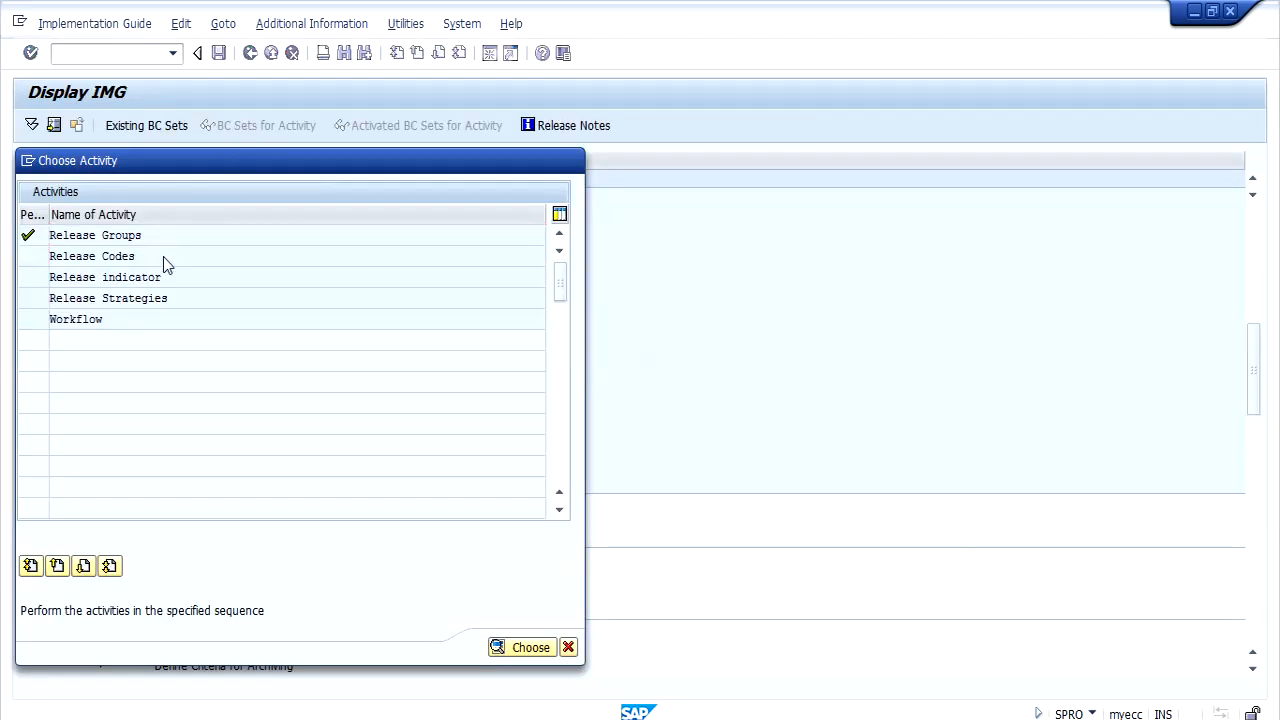
# - Review the Release Codes activity for group IT and return to the activity list
pyautogui.doubleClick(163, 257)
pyautogui.click(195, 204)
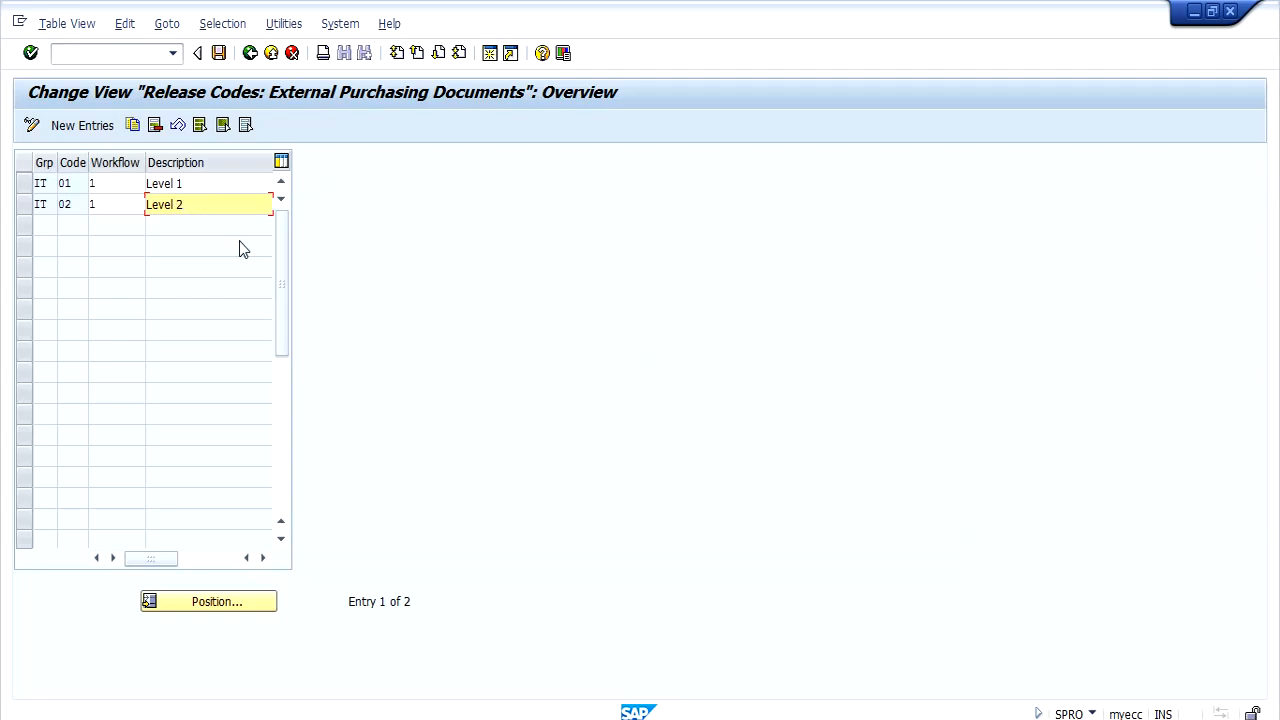
pyautogui.click(249, 53)
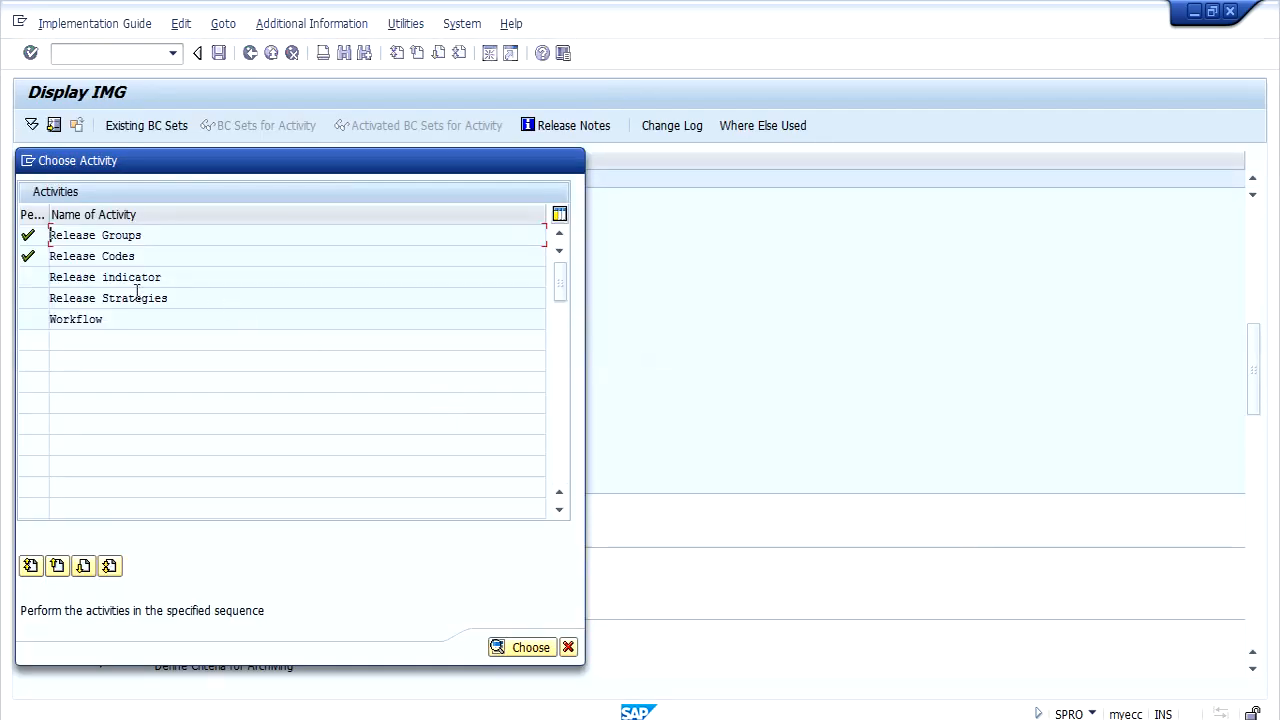
# - Review the IDs and descriptions of the blocked and released entries in the Release indicator activity
pyautogui.doubleClick(140, 280)
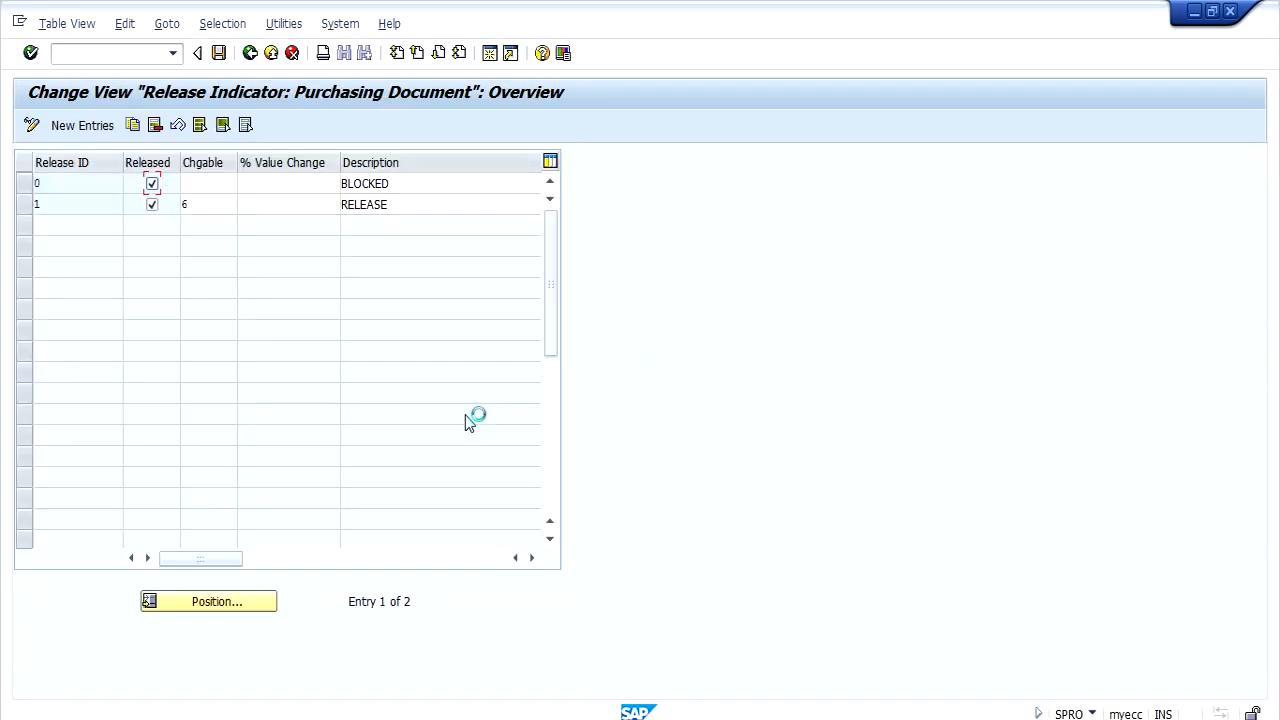
pyautogui.click(90, 207)
pyautogui.moveTo(442, 183); pyautogui.dragTo(323, 182)
pyautogui.moveTo(396, 203); pyautogui.dragTo(328, 200)
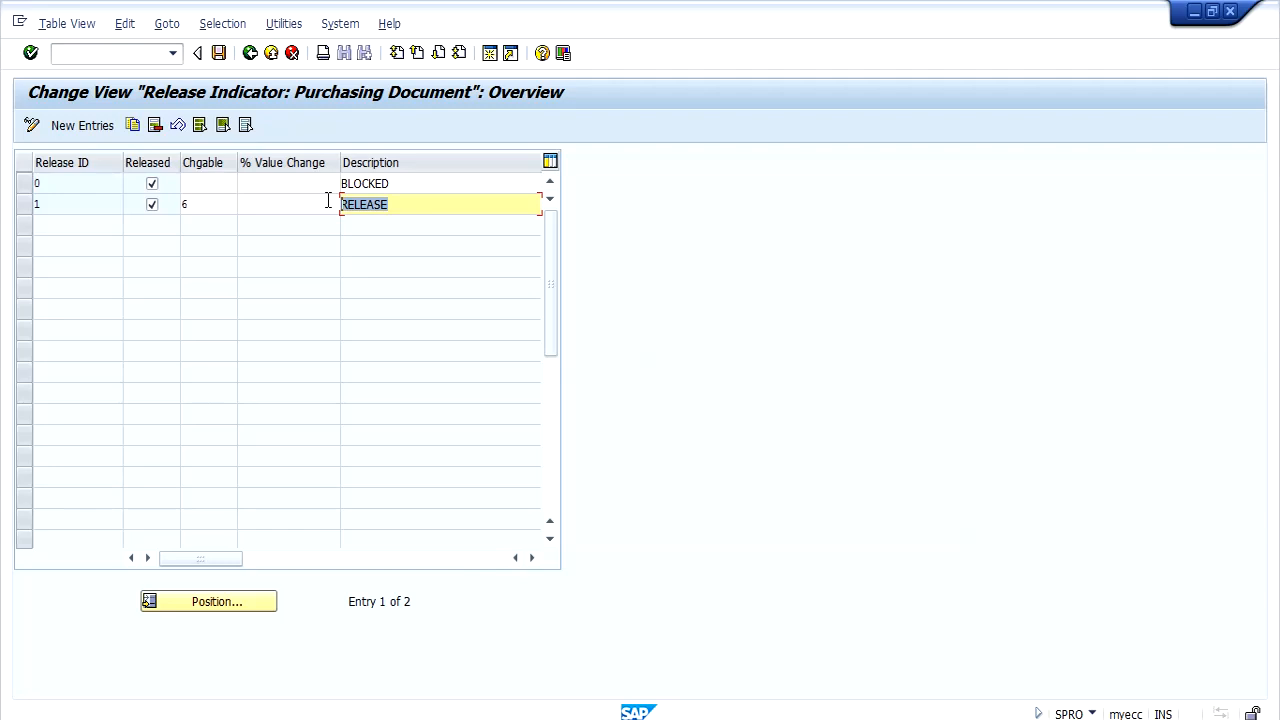
pyautogui.click(250, 57)
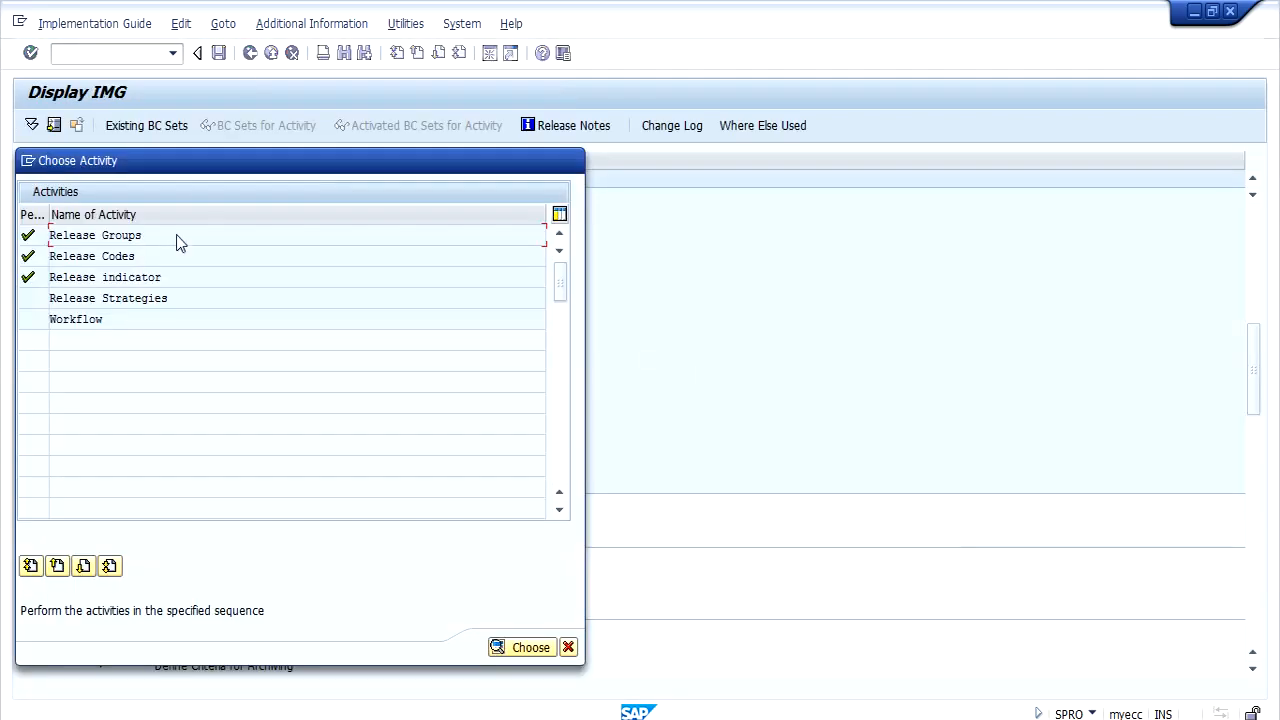
# - In release strategy SA of group IT, add release code 02 and make code 01 its release prerequisite
pyautogui.doubleClick(157, 300)
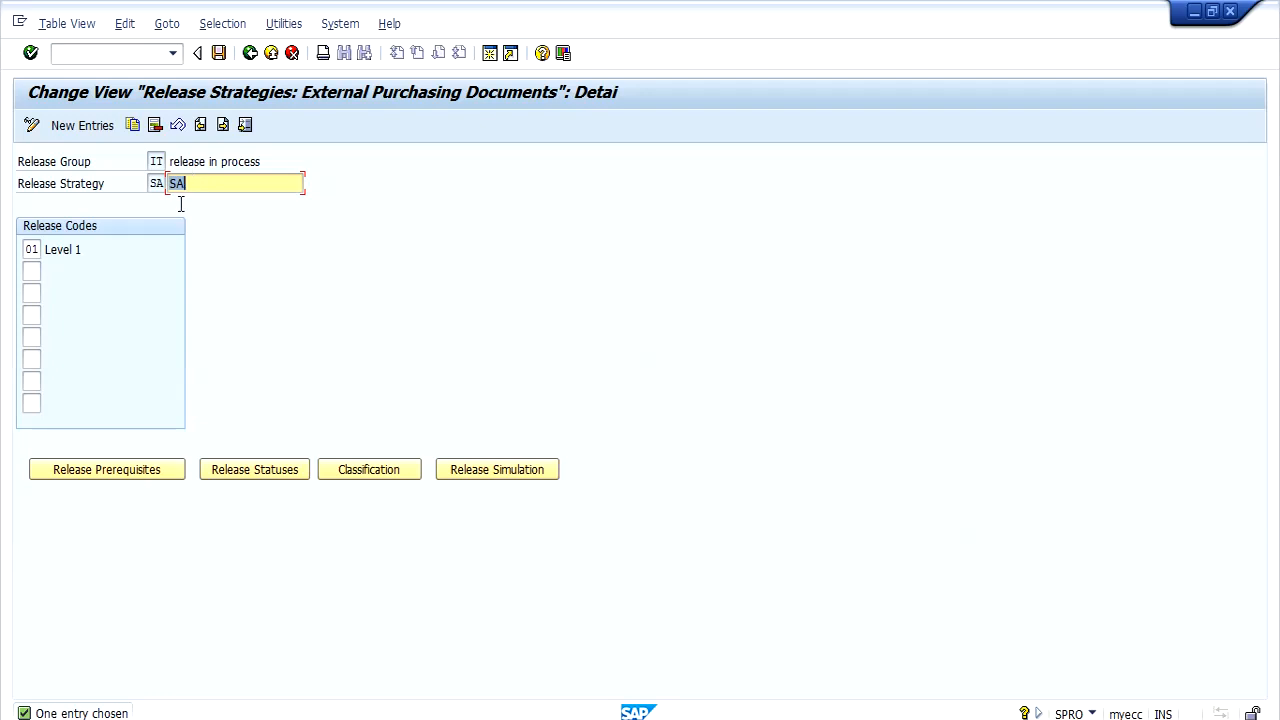
pyautogui.click(32, 292)
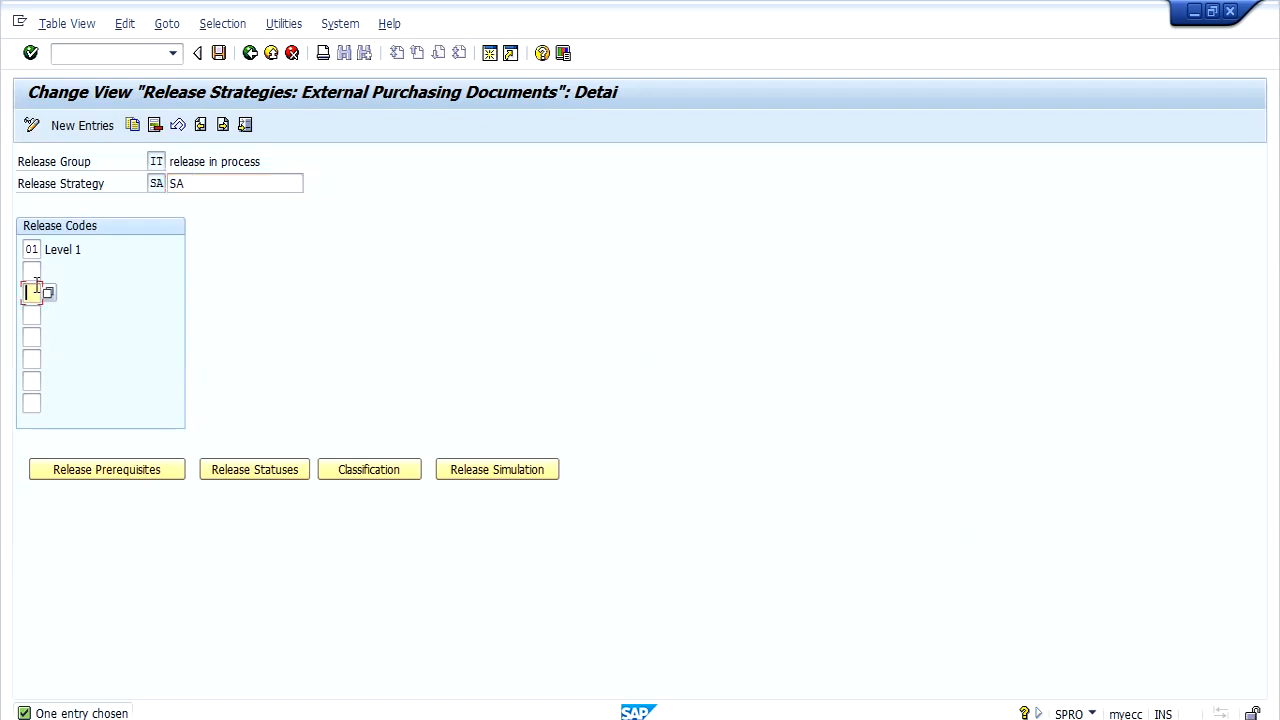
pyautogui.click(32, 270)
pyautogui.write('02')
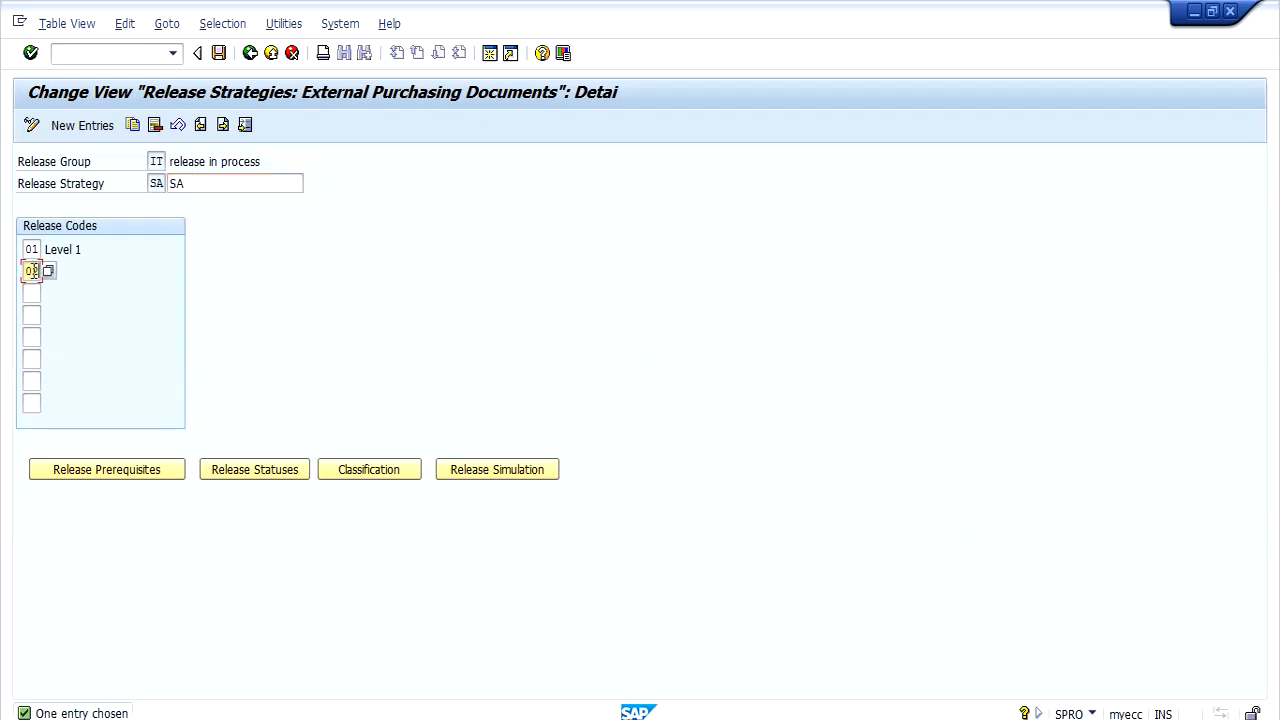
pyautogui.press('Return')
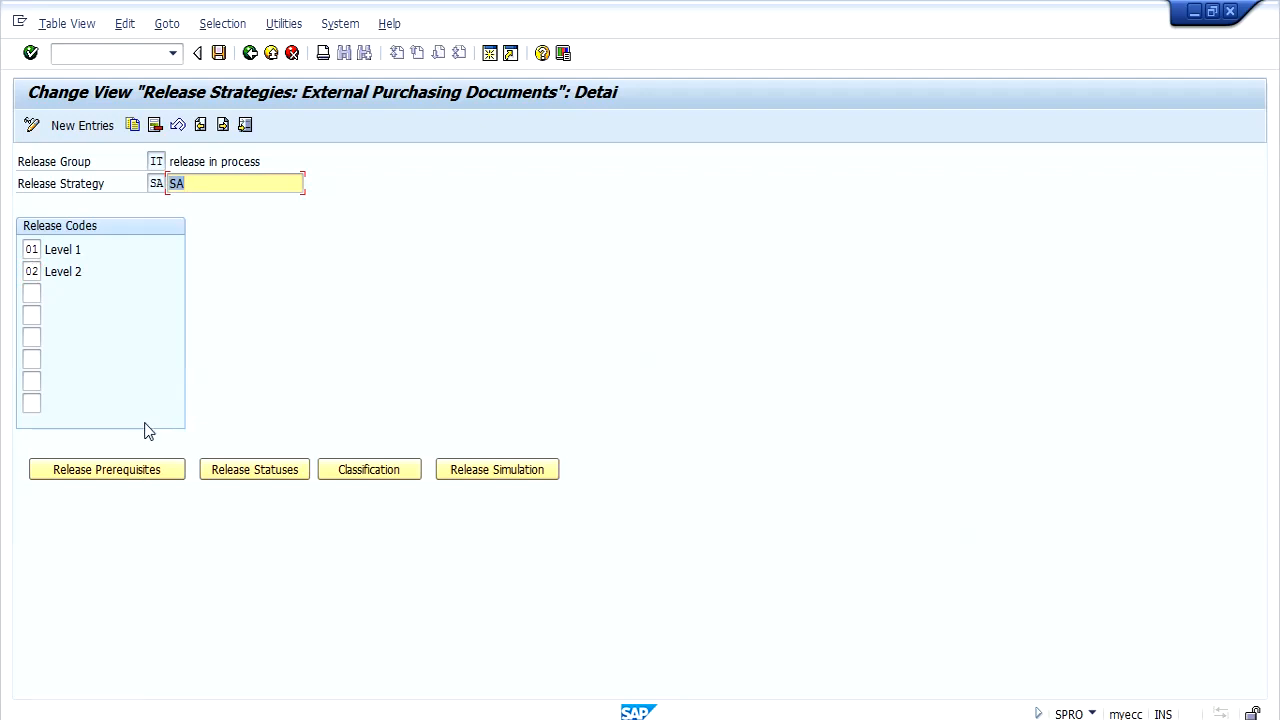
pyautogui.click(134, 477)
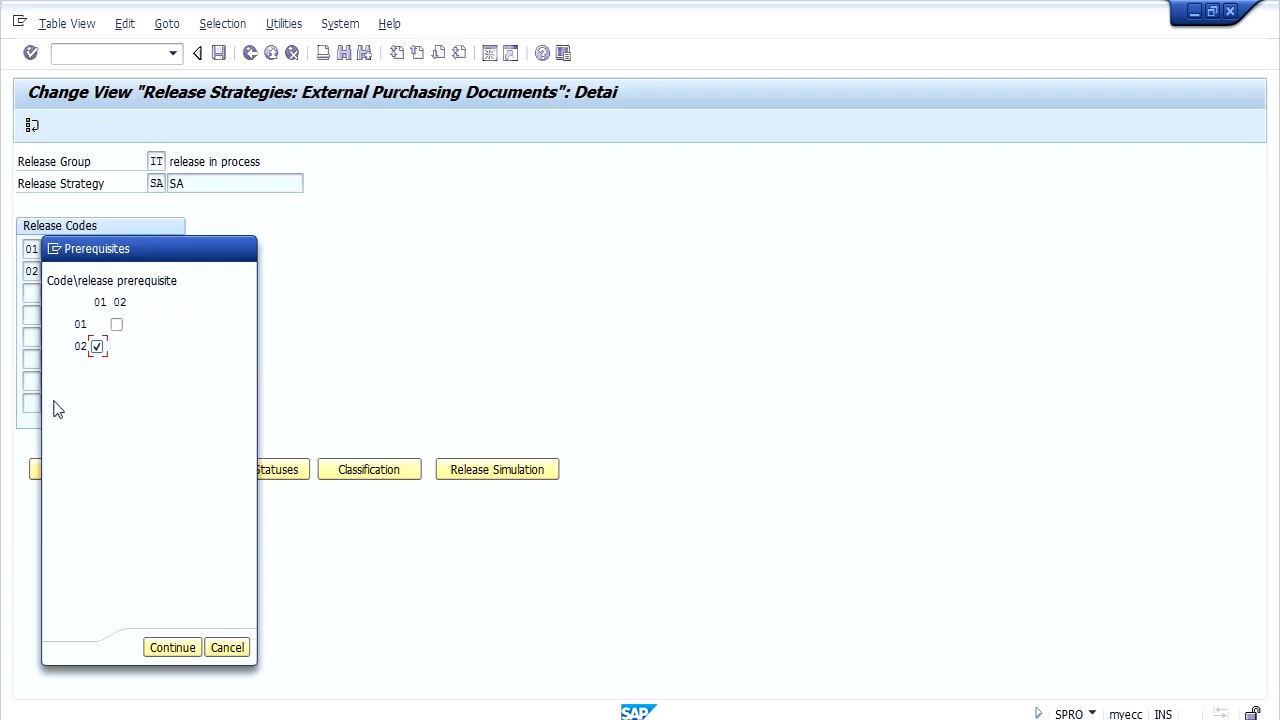
pyautogui.click(172, 648)
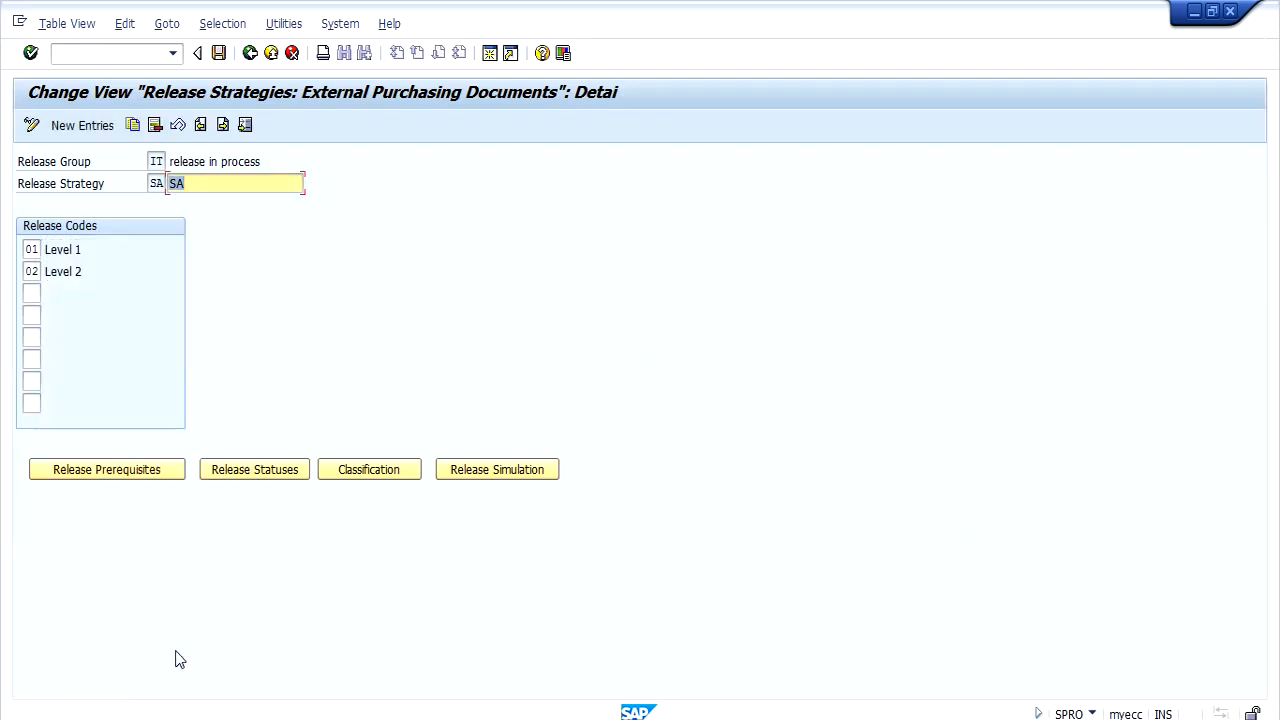
# - Set the release statuses to indicator 0 when only code 01 is released and 1 when codes 01 and 02 are both released
pyautogui.click(253, 477)
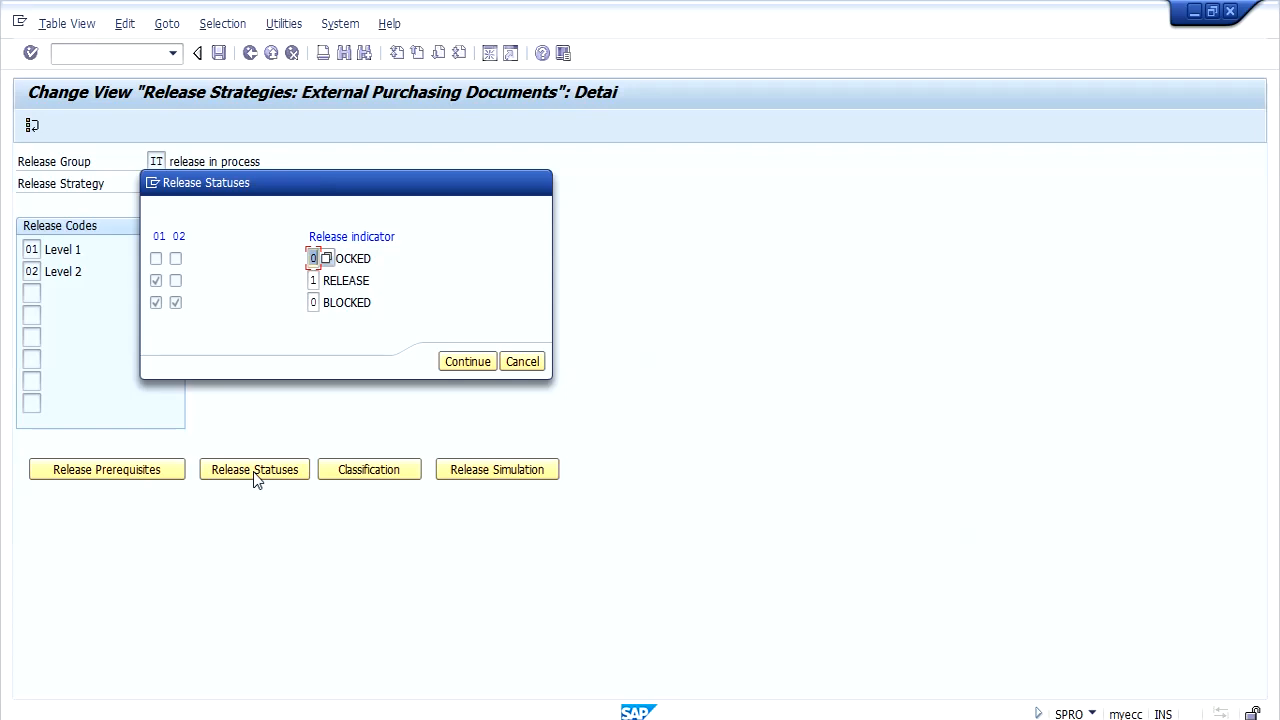
pyautogui.click(156, 261)
pyautogui.click(315, 280)
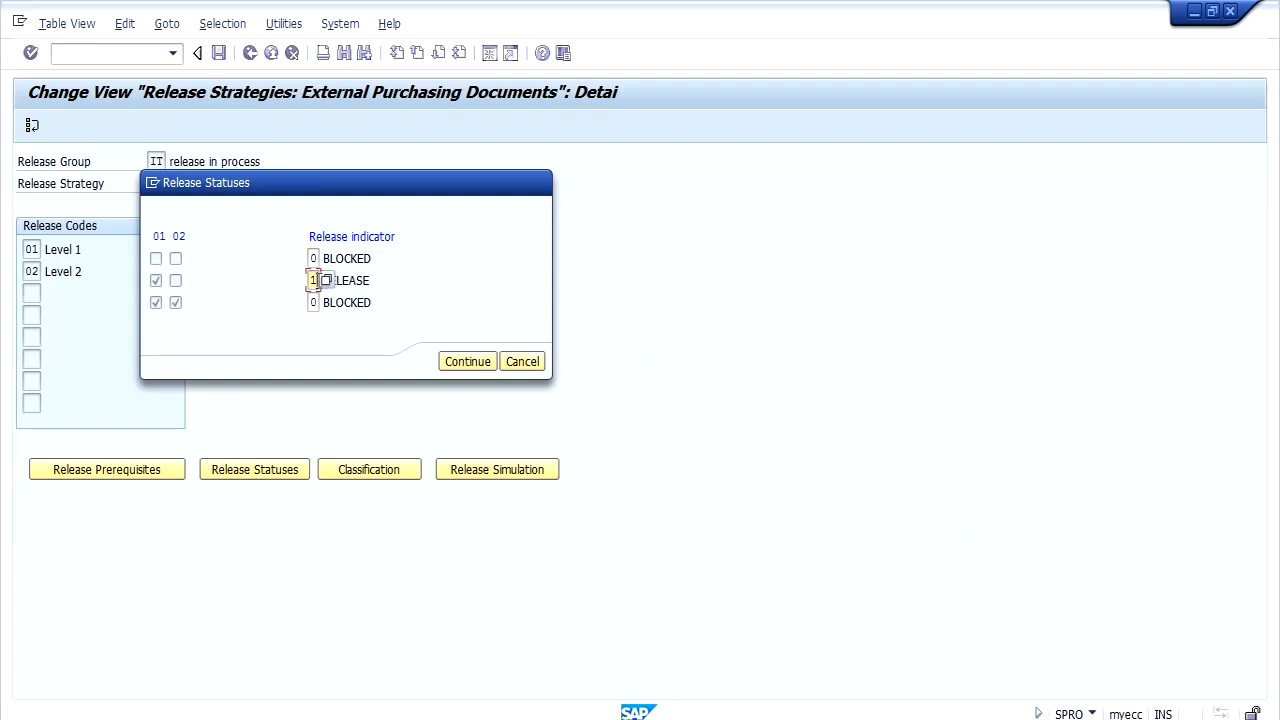
pyautogui.write('0')
pyautogui.click(156, 303)
pyautogui.click(314, 302)
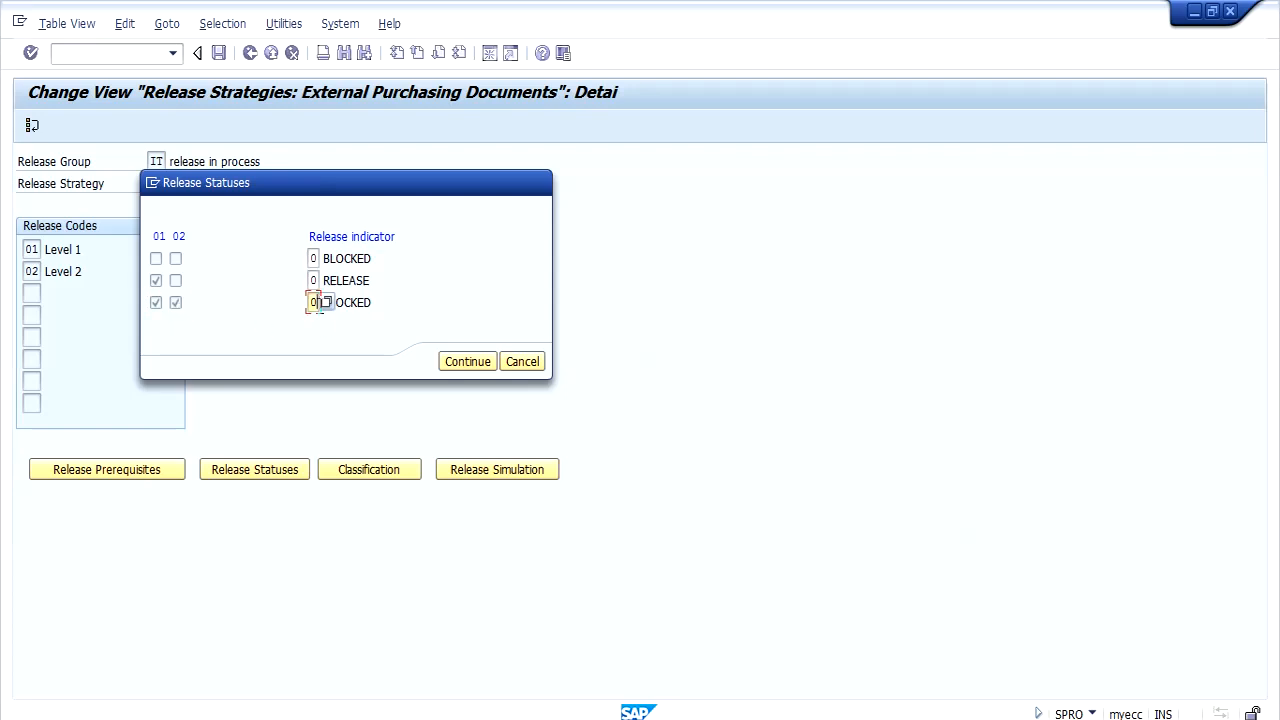
pyautogui.click(326, 302)
pyautogui.click(314, 318)
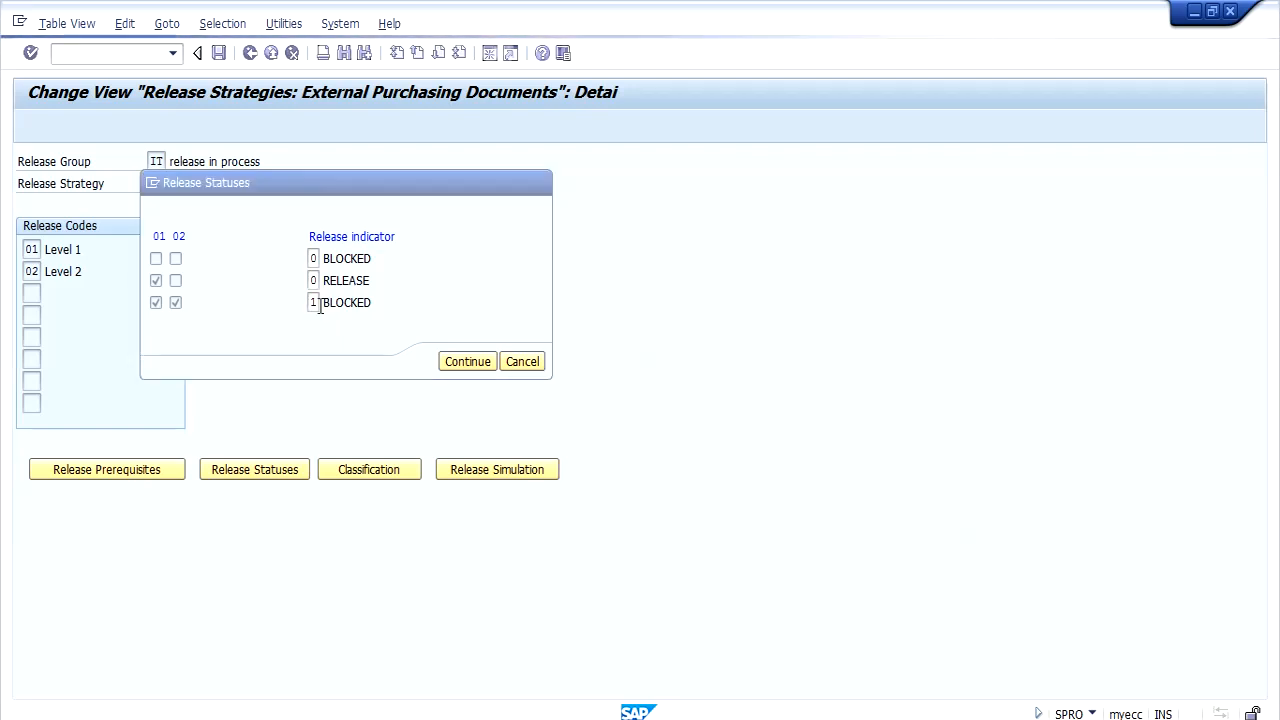
pyautogui.press('Return')
# - Recheck the release statuses and save the release strategy under the customizing request described as TEST
pyautogui.click(233, 470)
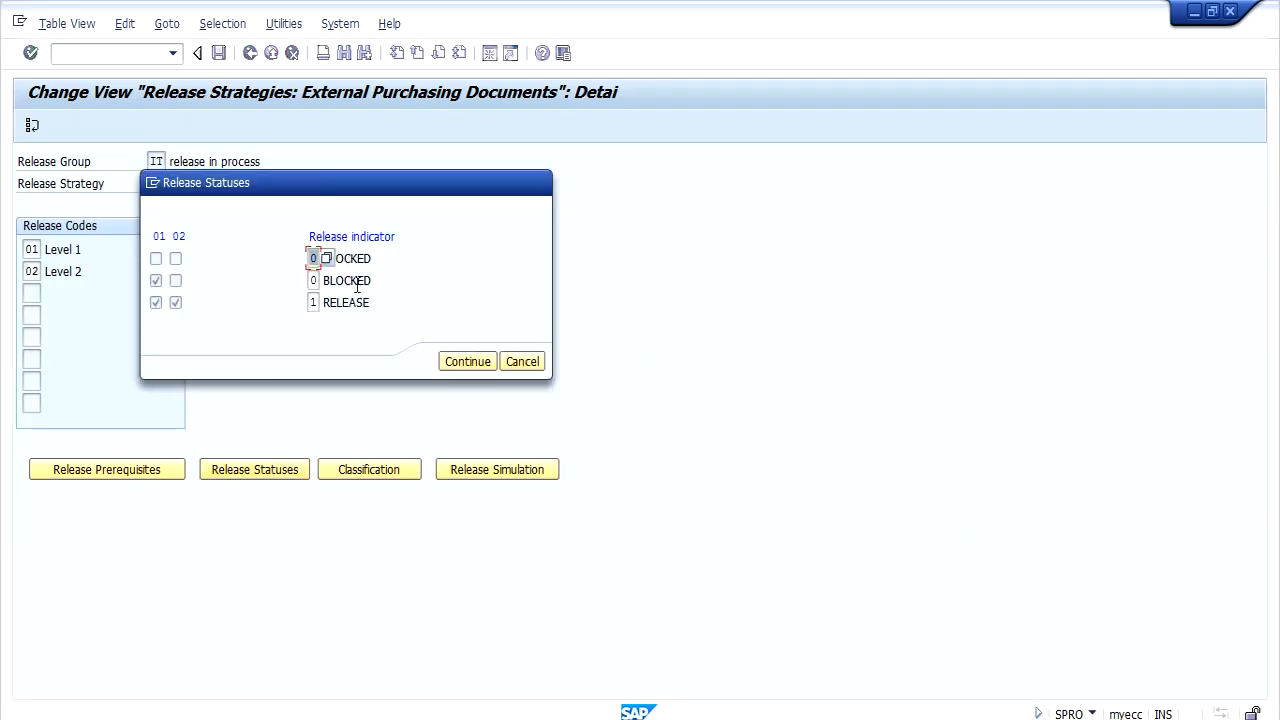
pyautogui.click(357, 283)
pyautogui.click(470, 363)
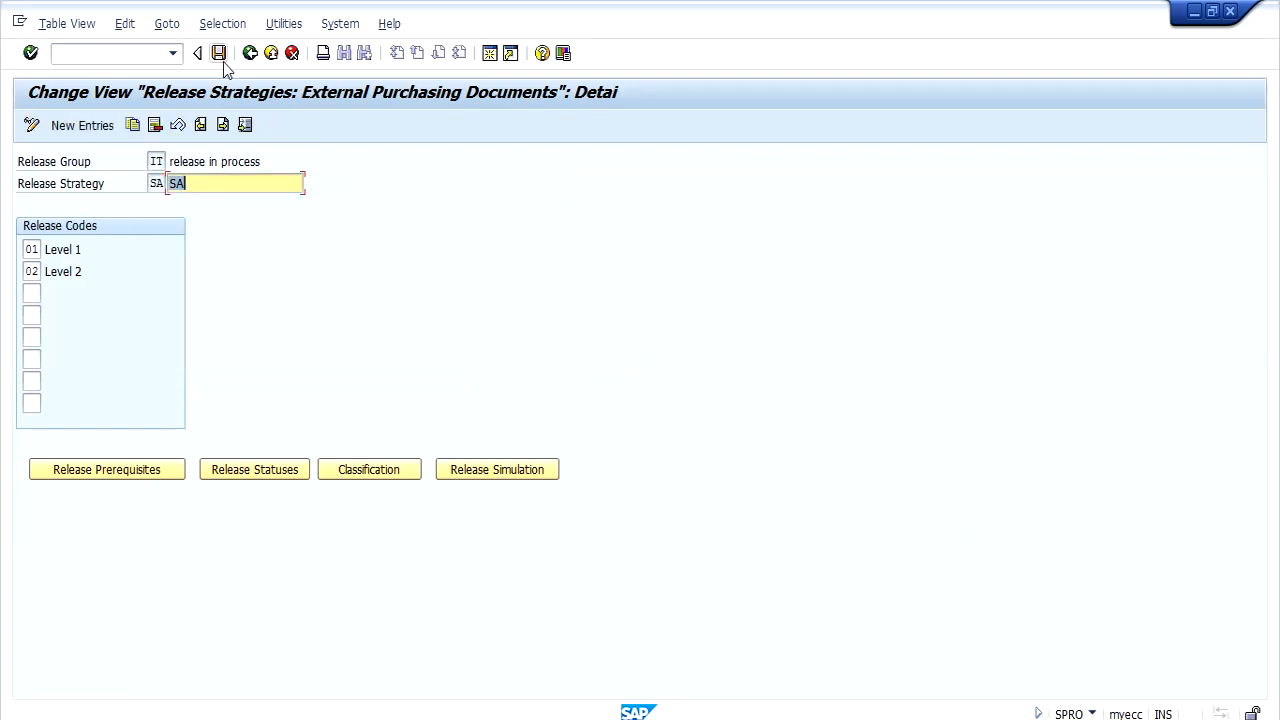
pyautogui.click(220, 56)
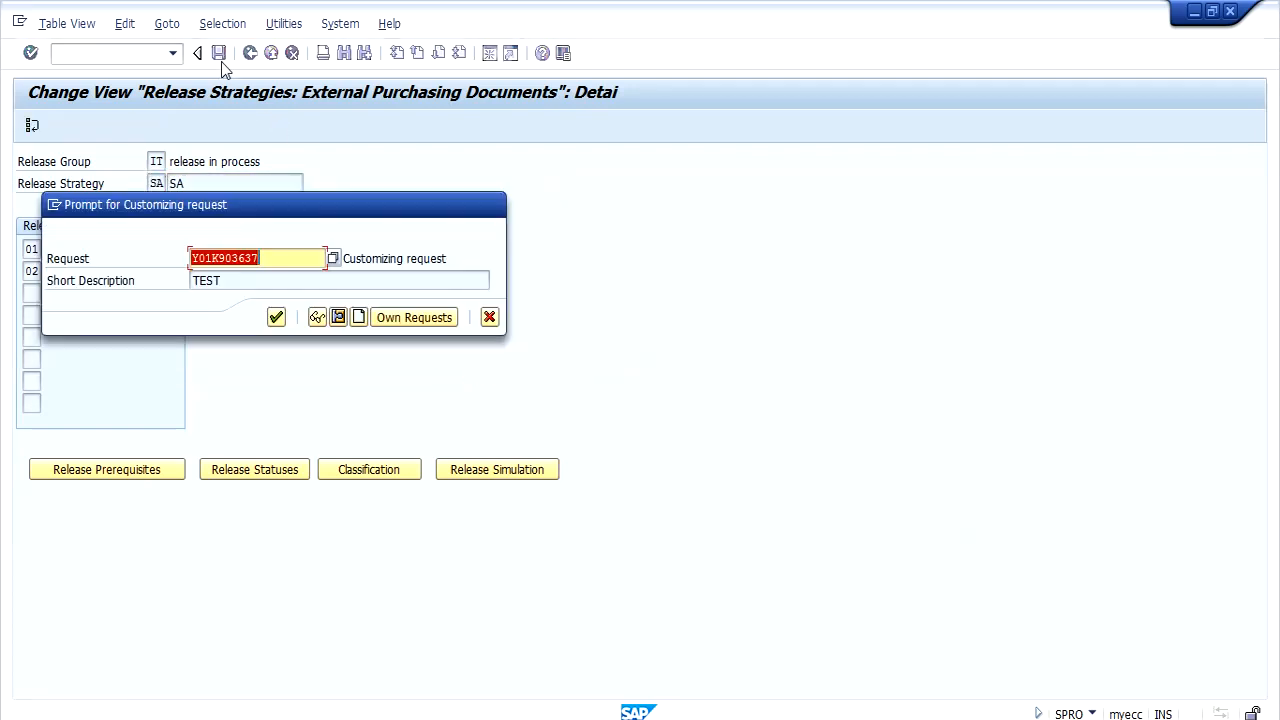
pyautogui.press('Return')
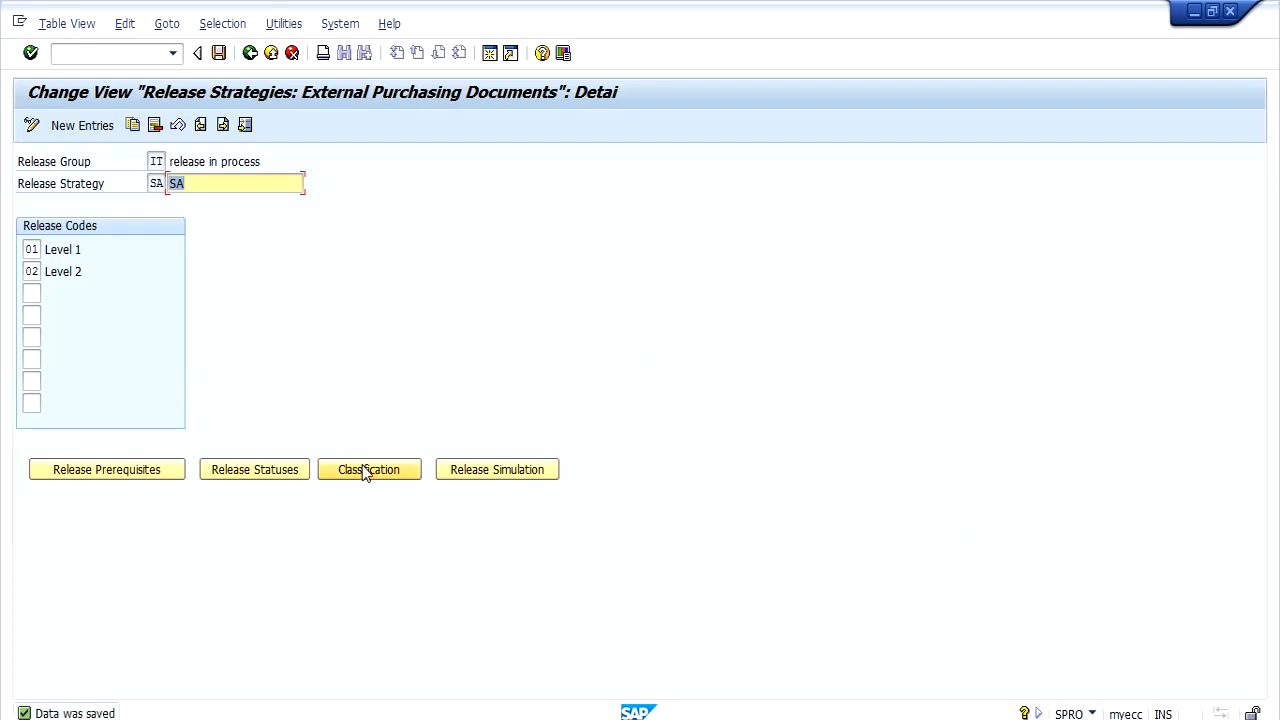
# - Check the plant value in the strategy's classification, then return and save the release strategy again
pyautogui.click(366, 472)
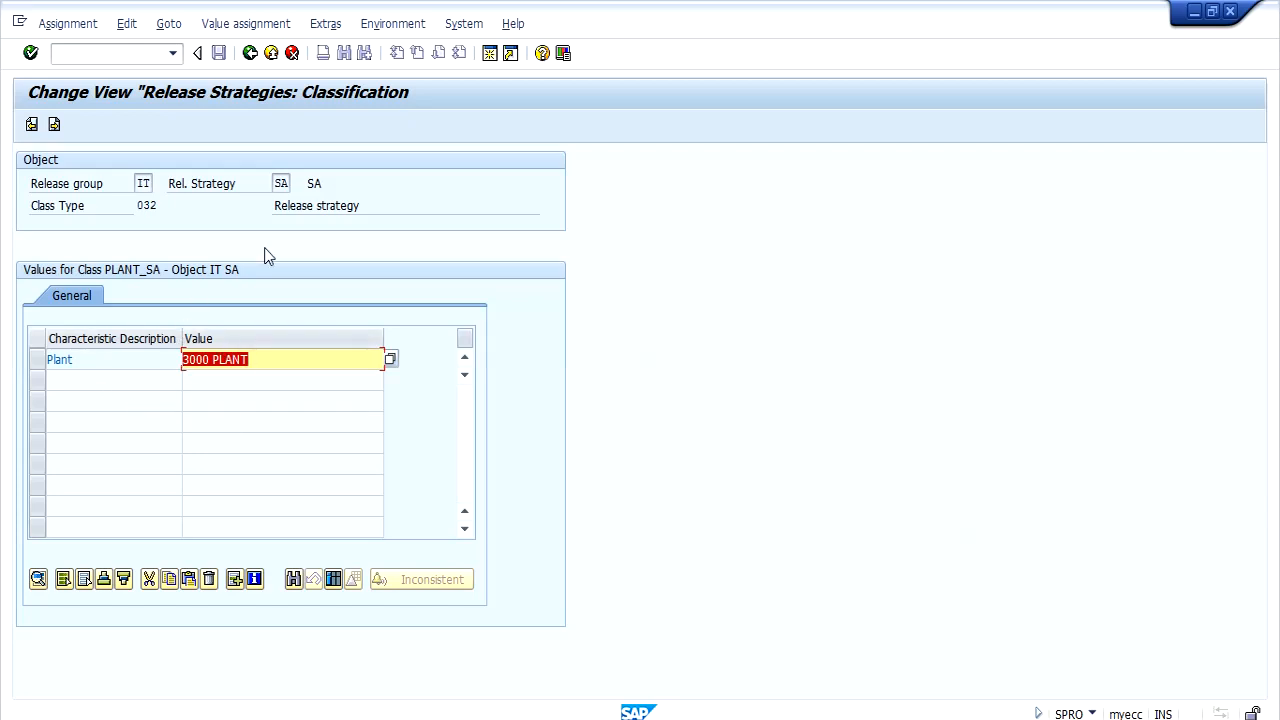
pyautogui.click(250, 52)
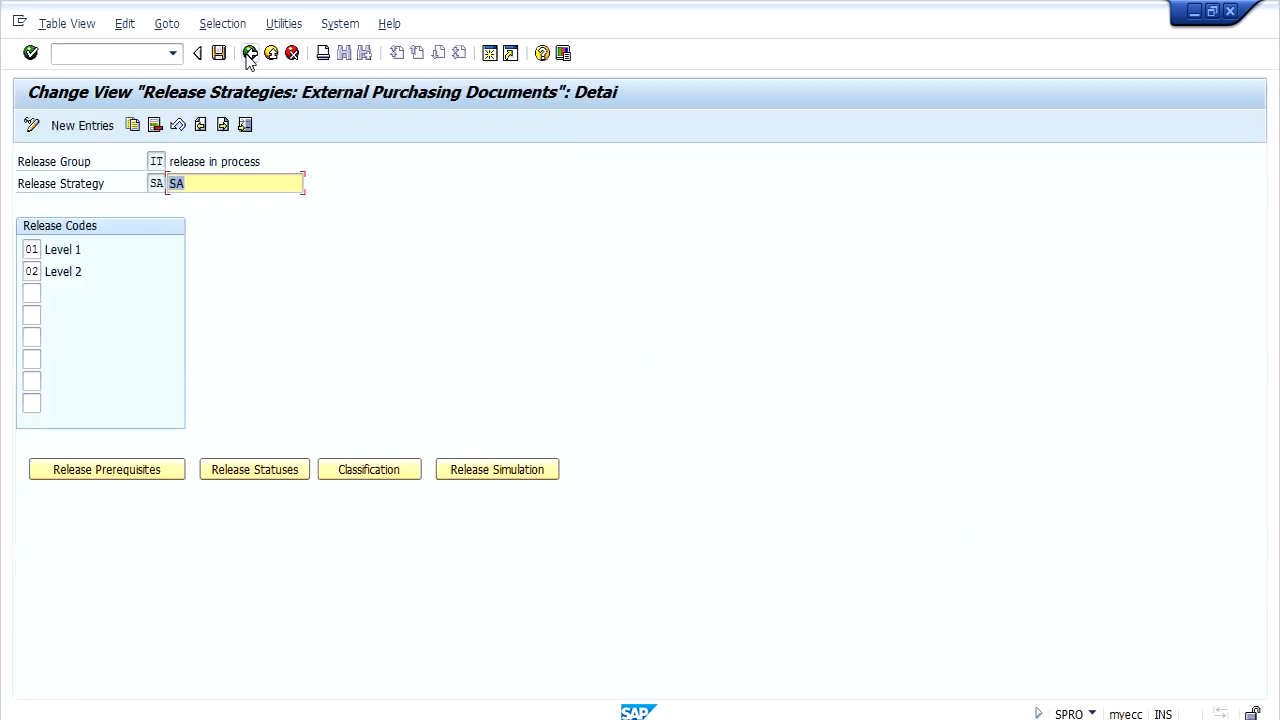
pyautogui.click(220, 54)
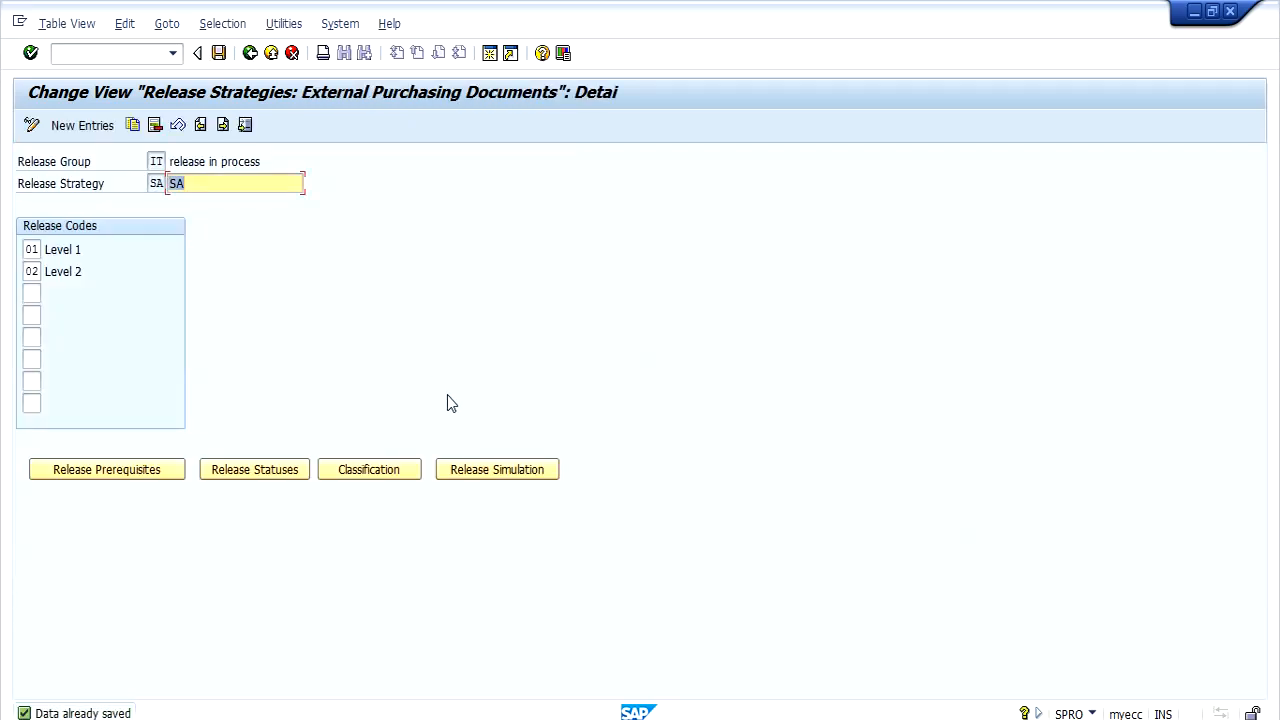
# - Simulate the release of strategy SA by setting the release for code 01 and for code 02
pyautogui.click(510, 480)
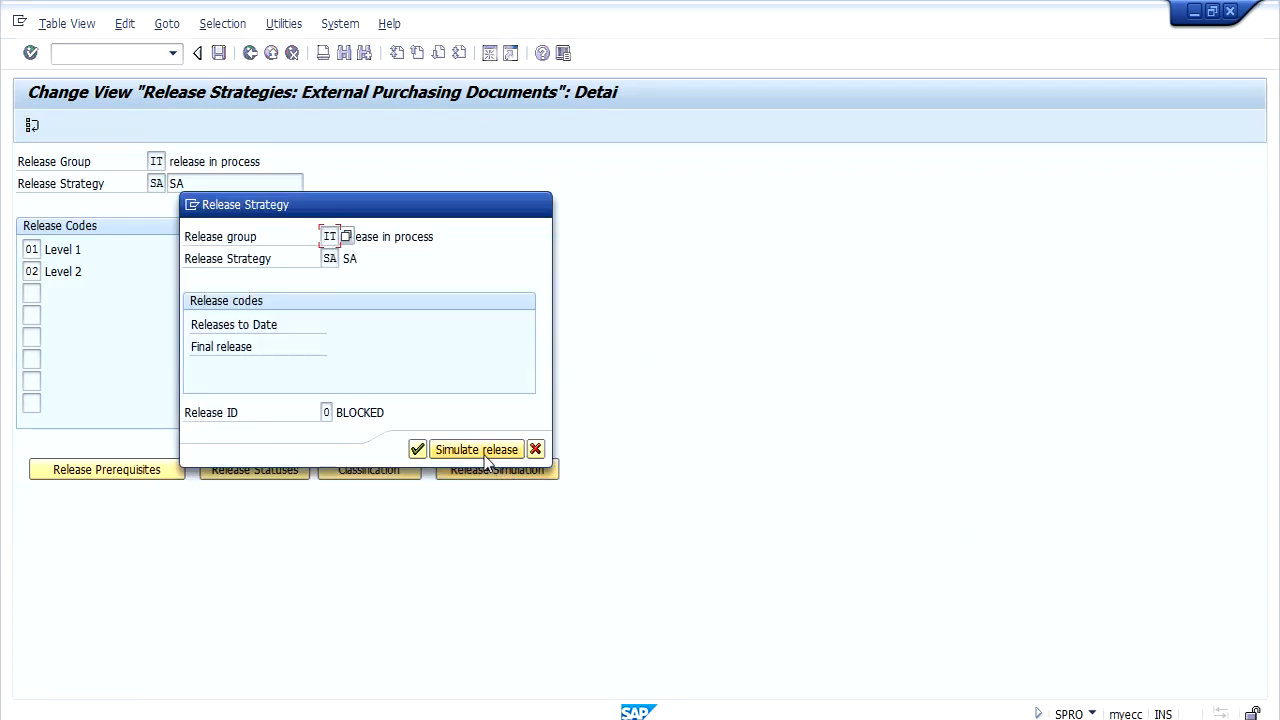
pyautogui.click(485, 454)
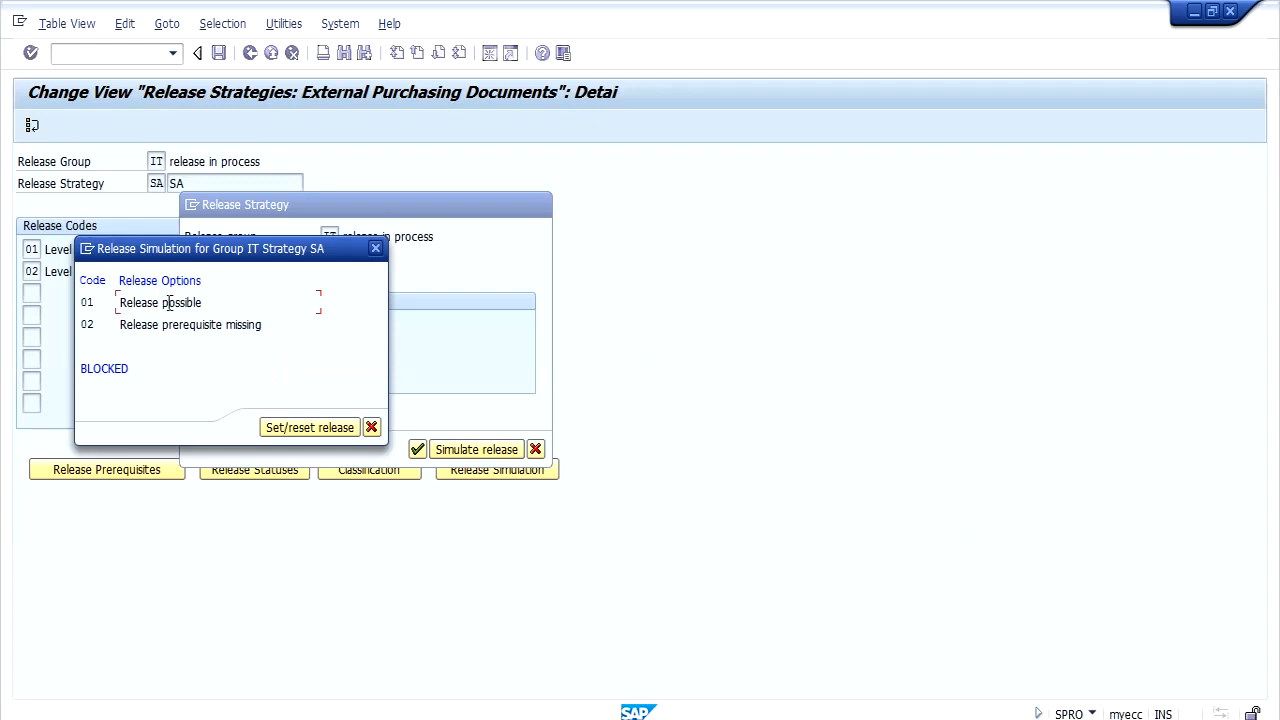
pyautogui.click(295, 430)
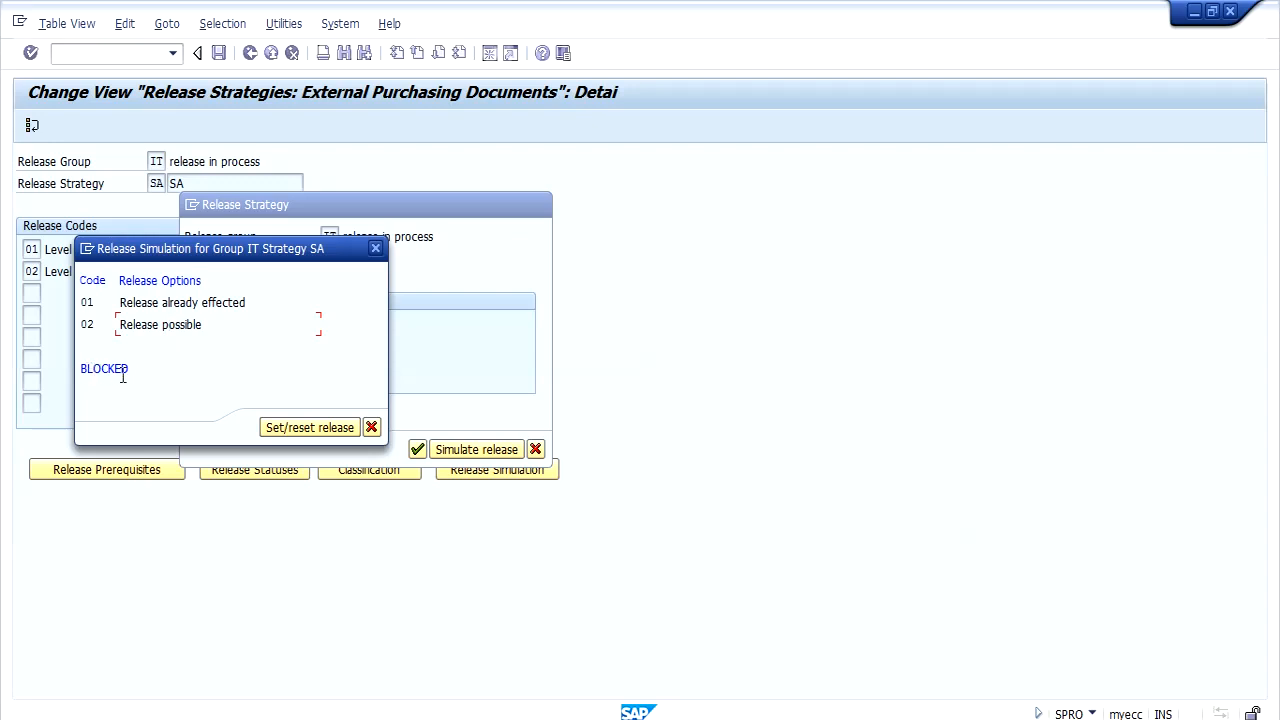
pyautogui.click(310, 428)
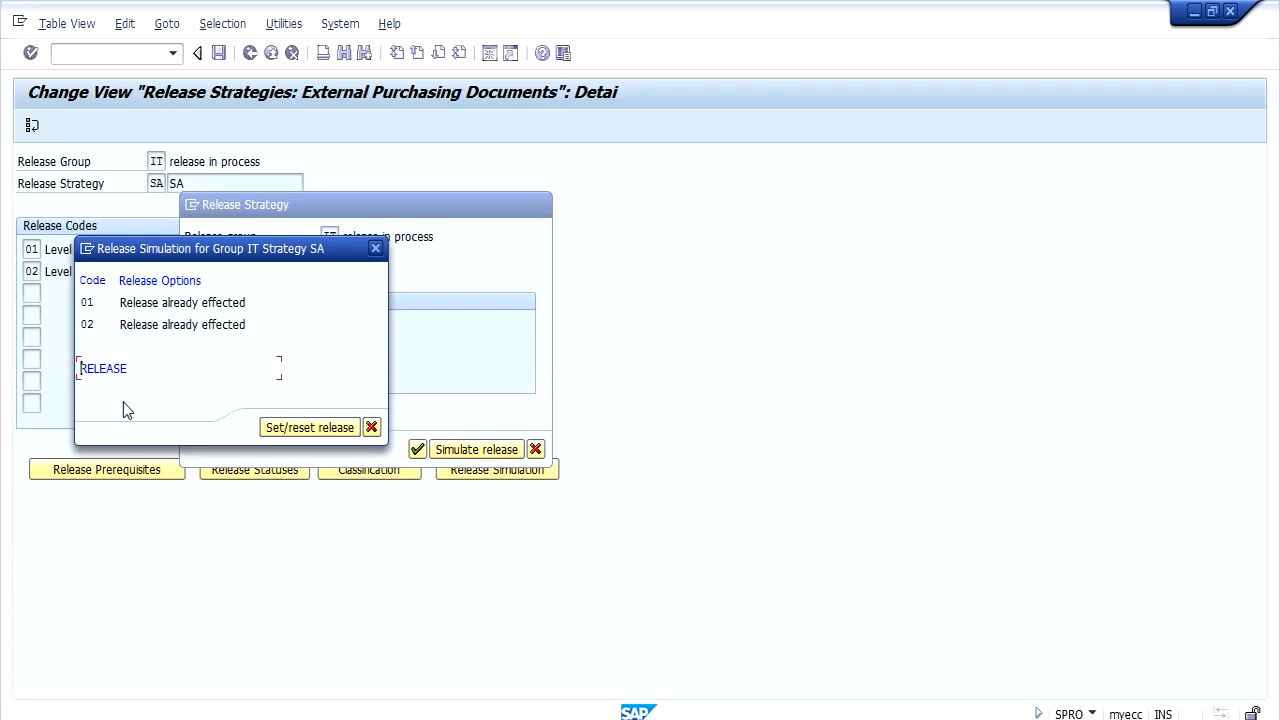
# - Leave the release simulation and the release strategy dialog, and save release strategy SA
pyautogui.click(371, 428)
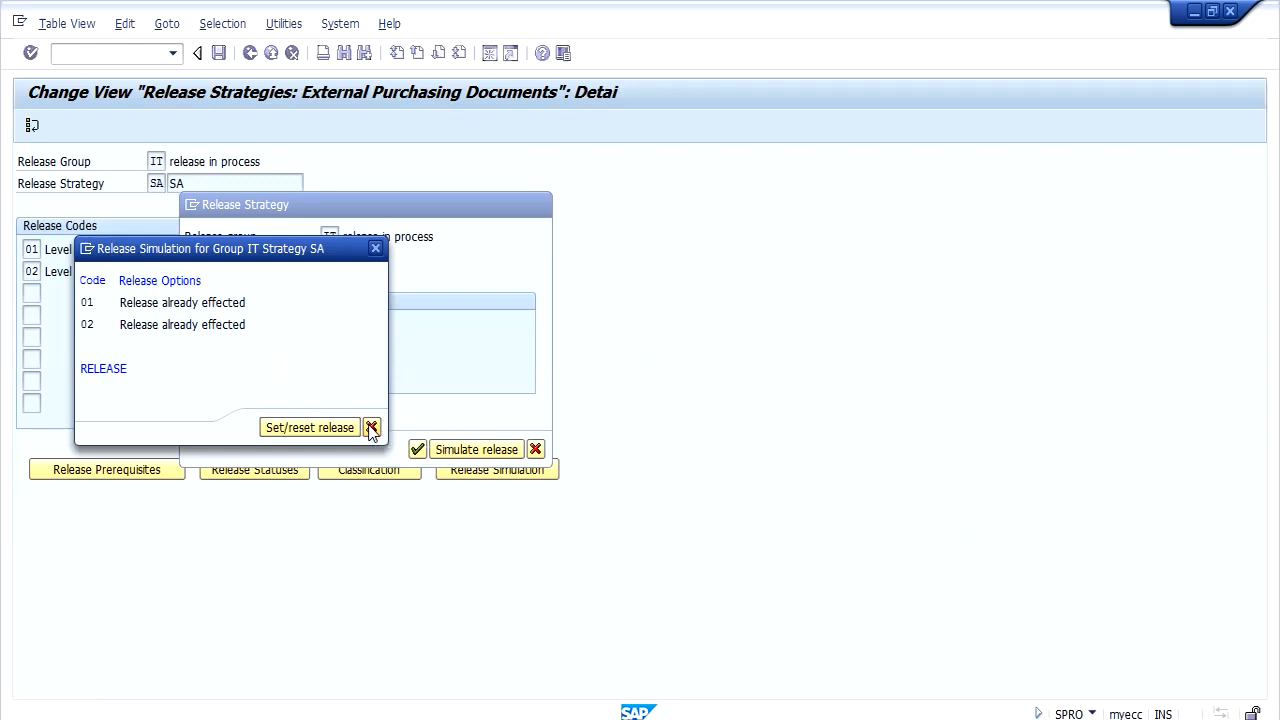
pyautogui.click(417, 450)
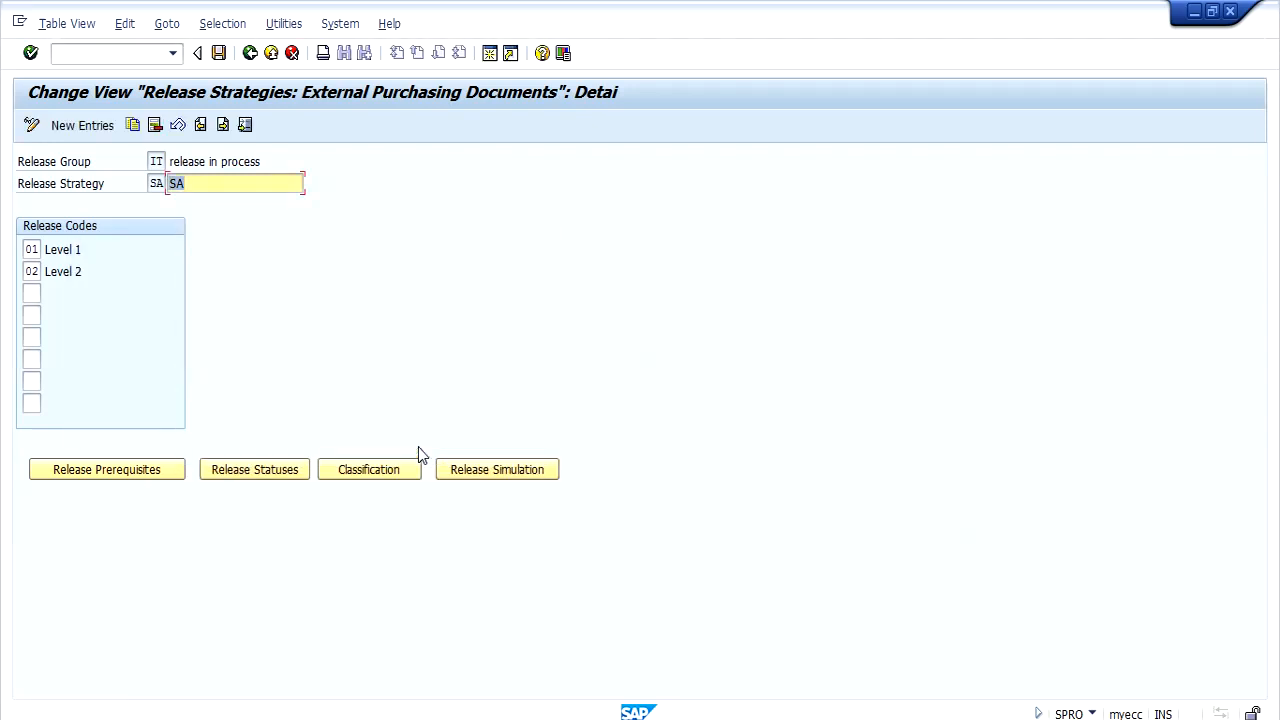
pyautogui.click(218, 54)
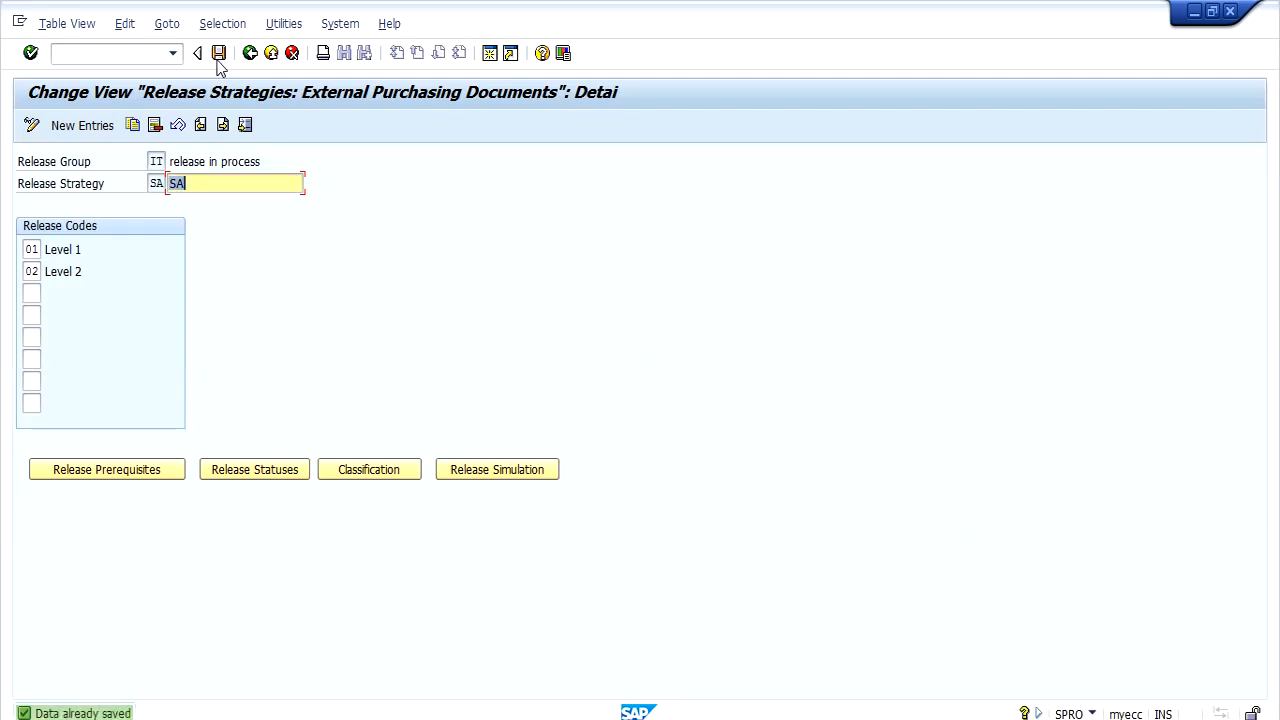
# - Start a scheduling agreement of type LP with transaction ME31L for the IDES SUS Vendor and proceed to the header data
pyautogui.click(129, 52)
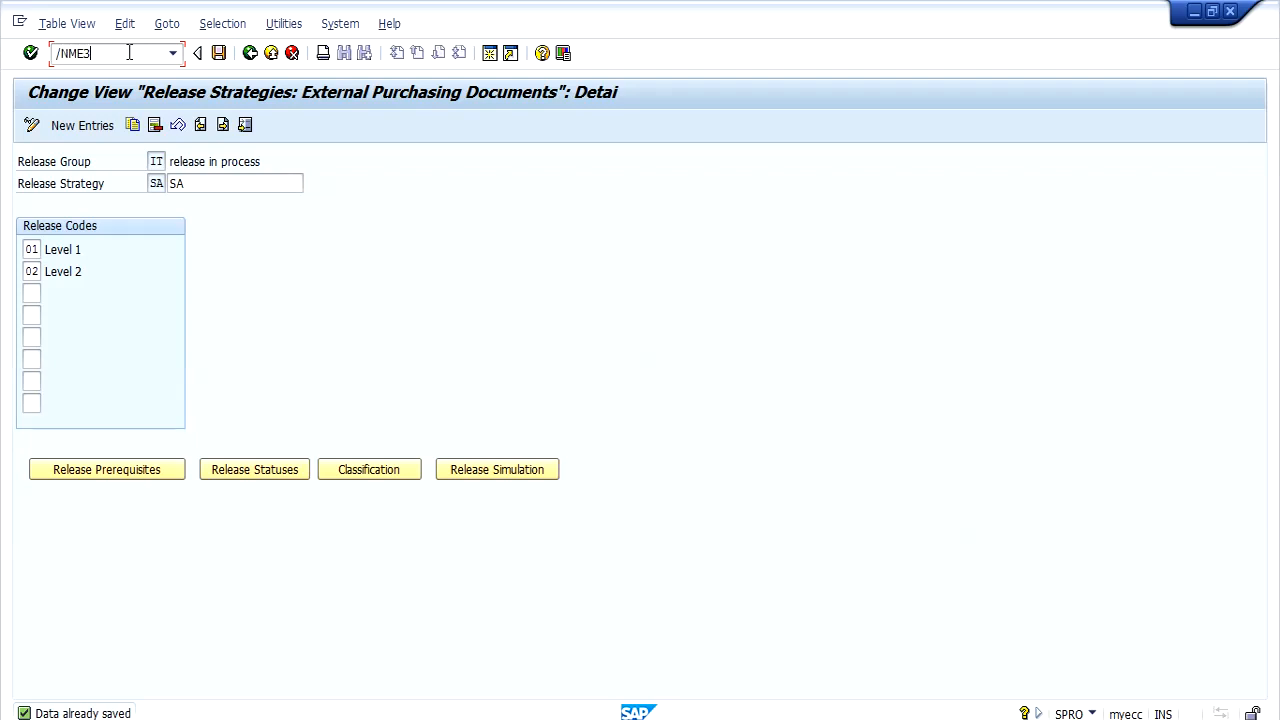
pyautogui.write('/NME31L')
pyautogui.press('Return')
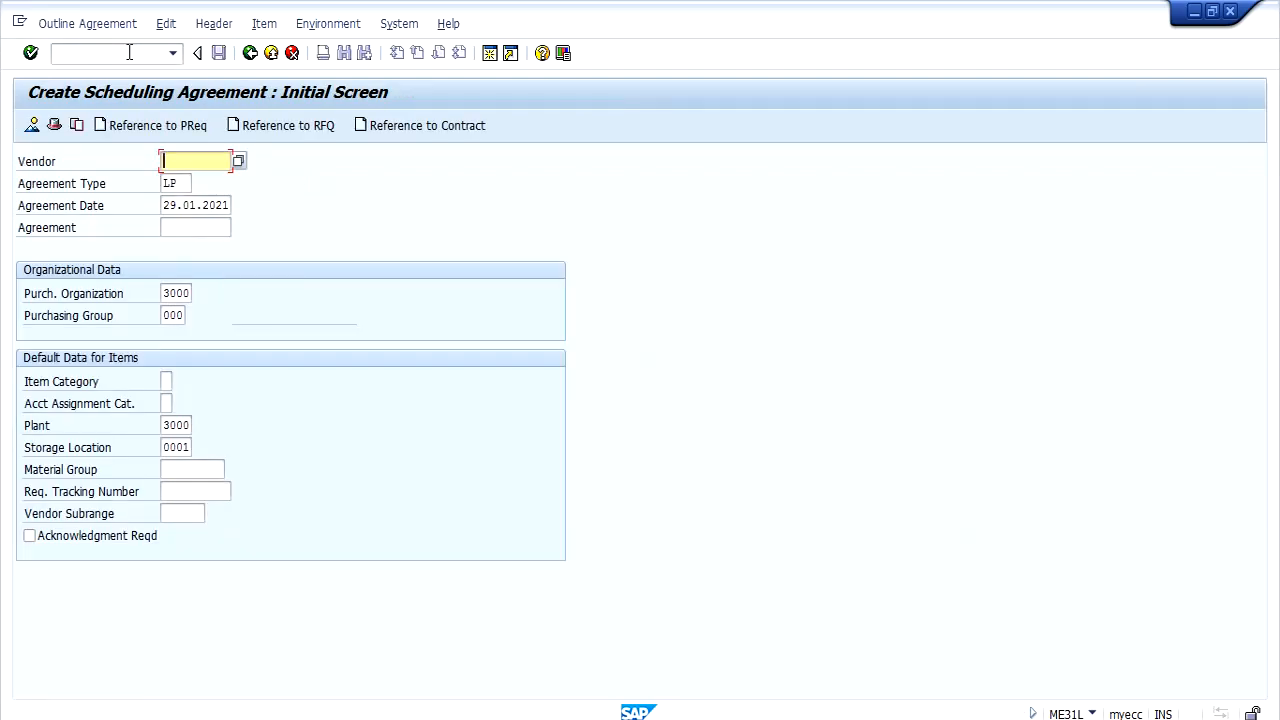
pyautogui.press('BackSpace')
pyautogui.press('Down')
pyautogui.press('Return')
pyautogui.press('Down')
pyautogui.press('Down')
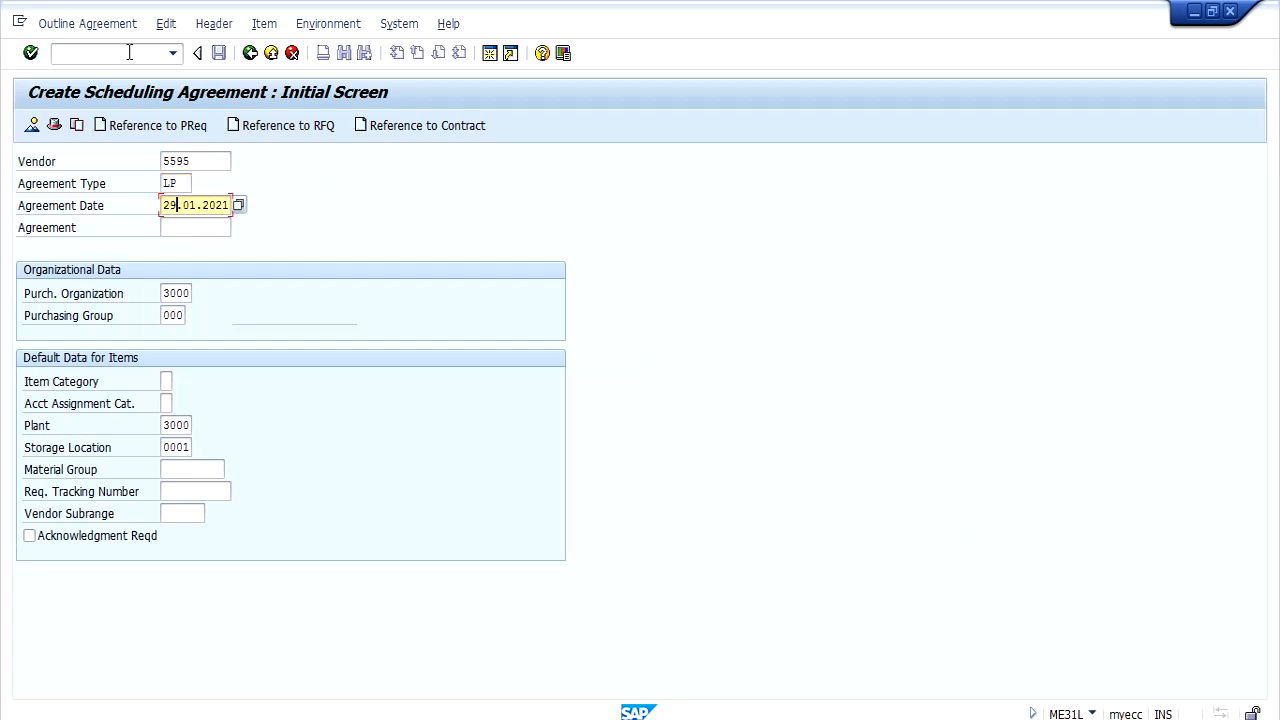
pyautogui.press('Return')
# - Set the scheduling agreement's validity end to 20.03.2022 and proceed to the item overview
pyautogui.press('BackSpace')
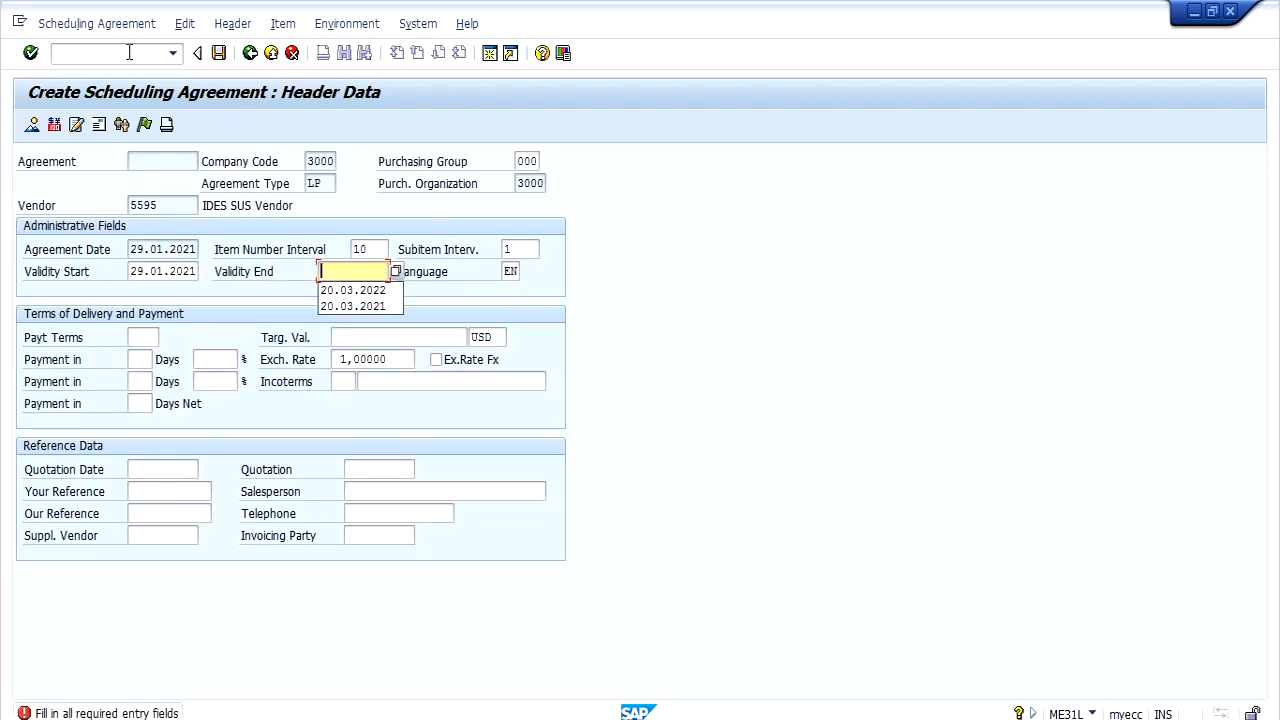
pyautogui.press('Down')
pyautogui.press('Return')
pyautogui.press('Return')
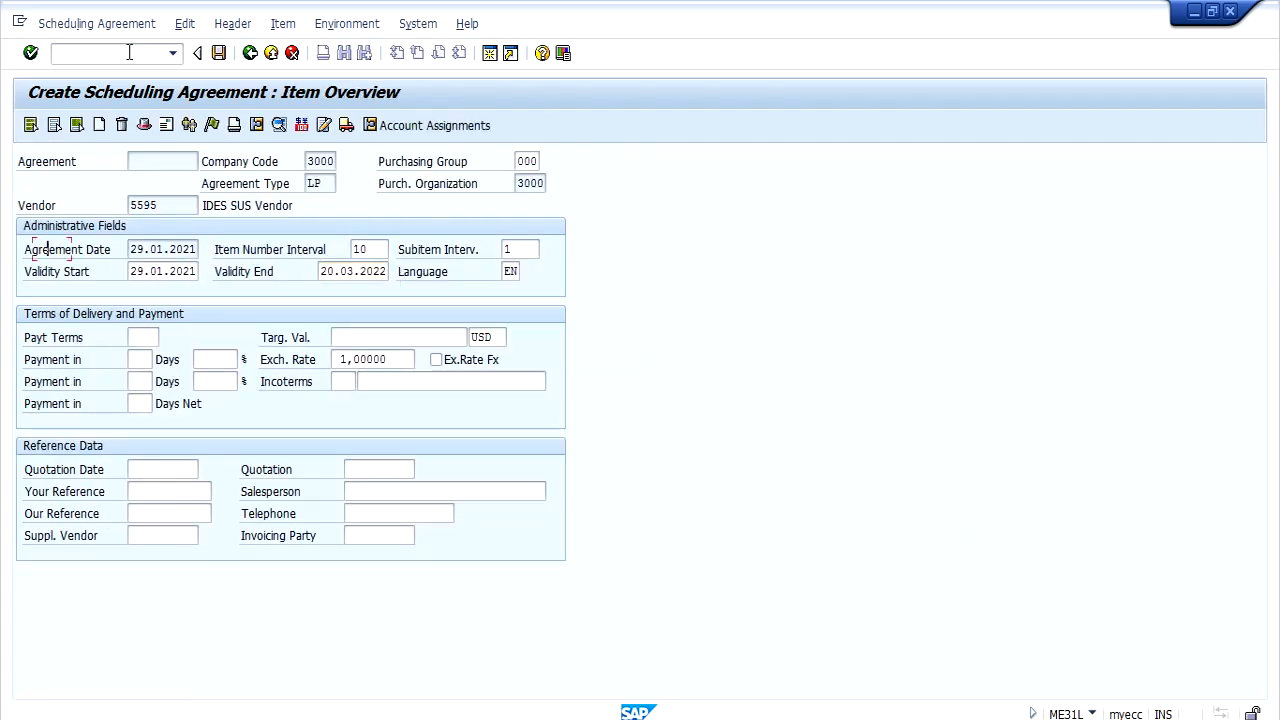
# - Enter material 70001321 for item 10 of the scheduling agreement
pyautogui.press('Tab')
pyautogui.press('BackSpace')
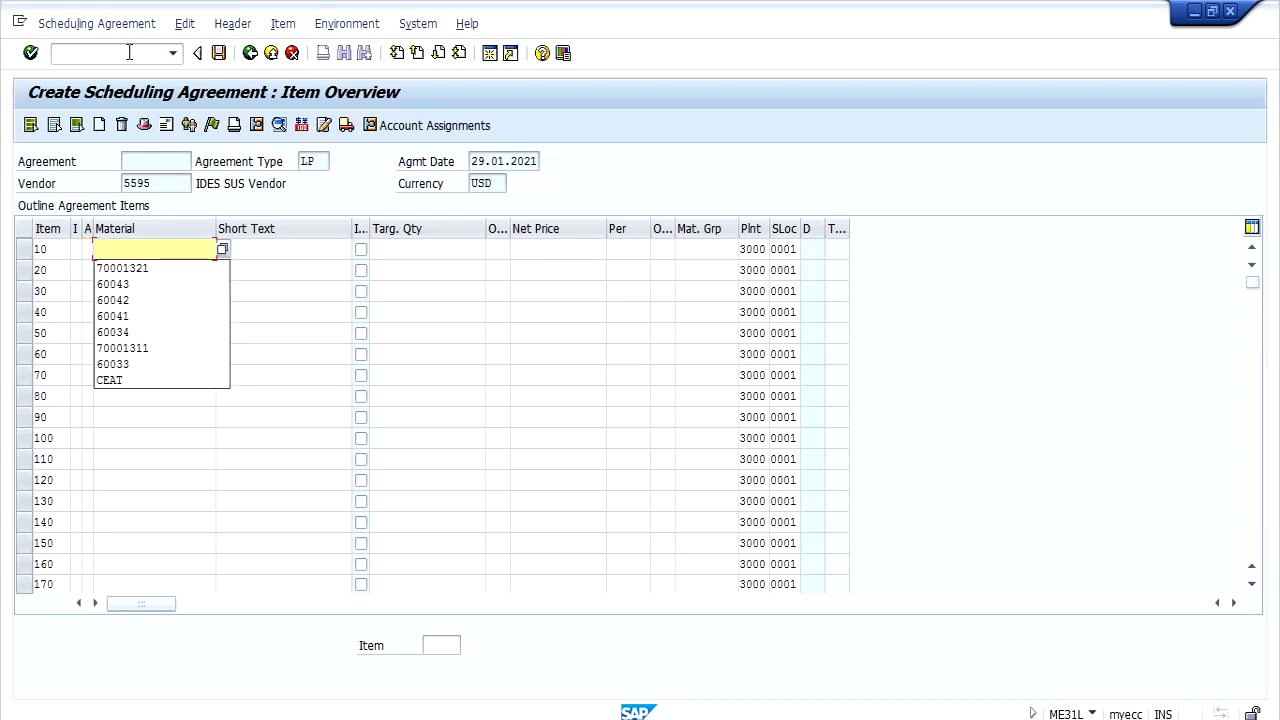
pyautogui.press('Down')
pyautogui.press('Return')
pyautogui.press('Tab')
pyautogui.press('Tab')
pyautogui.press('Tab')
# - Set item 10's target quantity to 1000, accept the item data and save the scheduling agreement
pyautogui.press('BackSpace')
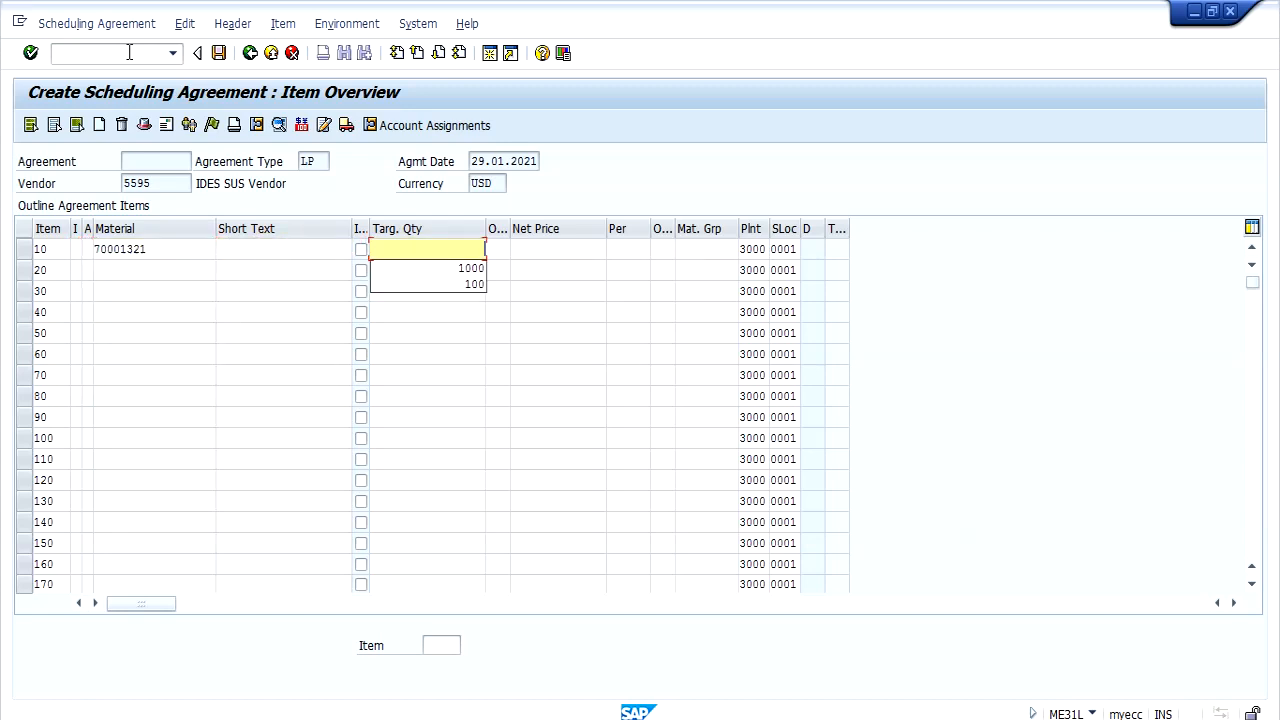
pyautogui.press('Down')
pyautogui.press('Return')
pyautogui.press('Tab')
pyautogui.press('Tab')
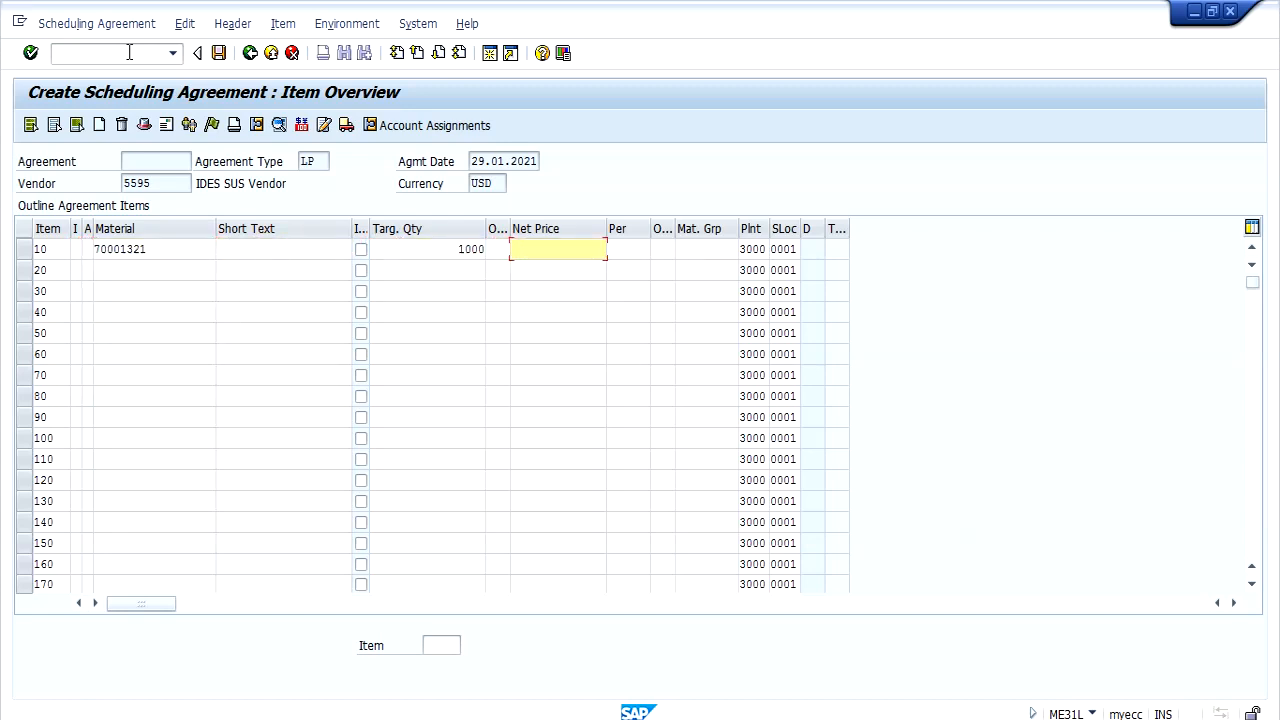
pyautogui.press('Return')
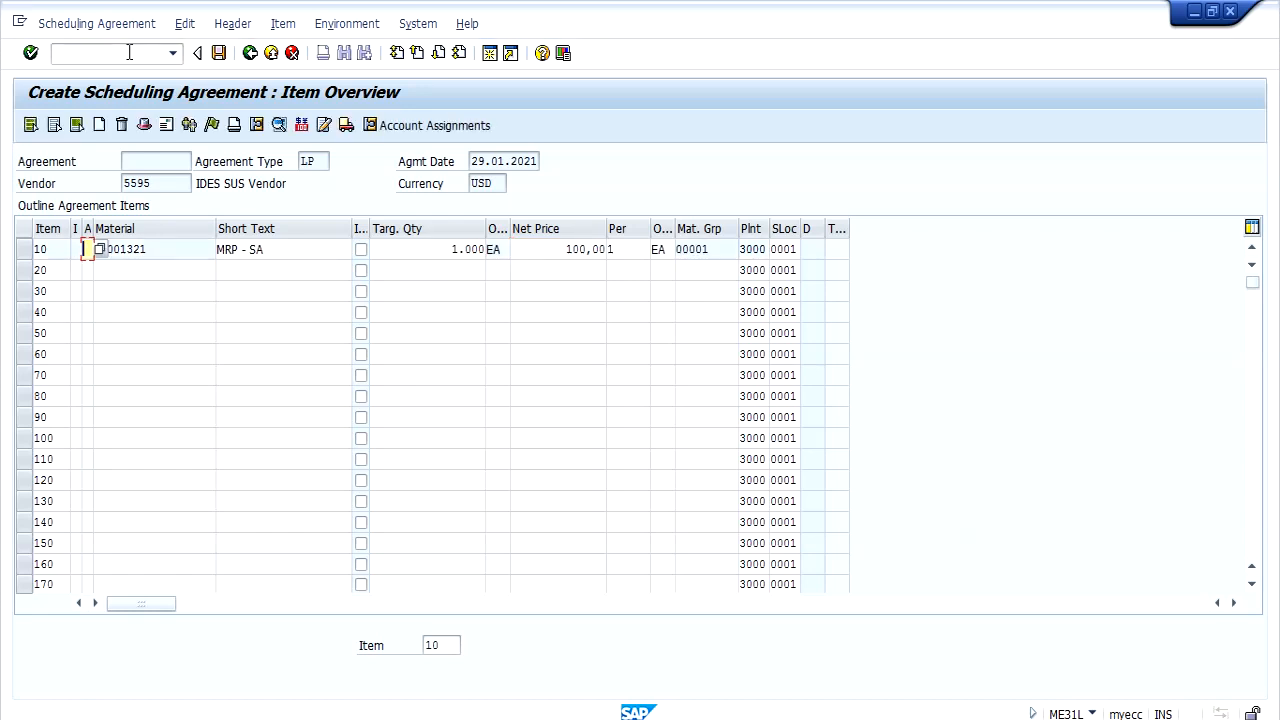
pyautogui.click(219, 53)
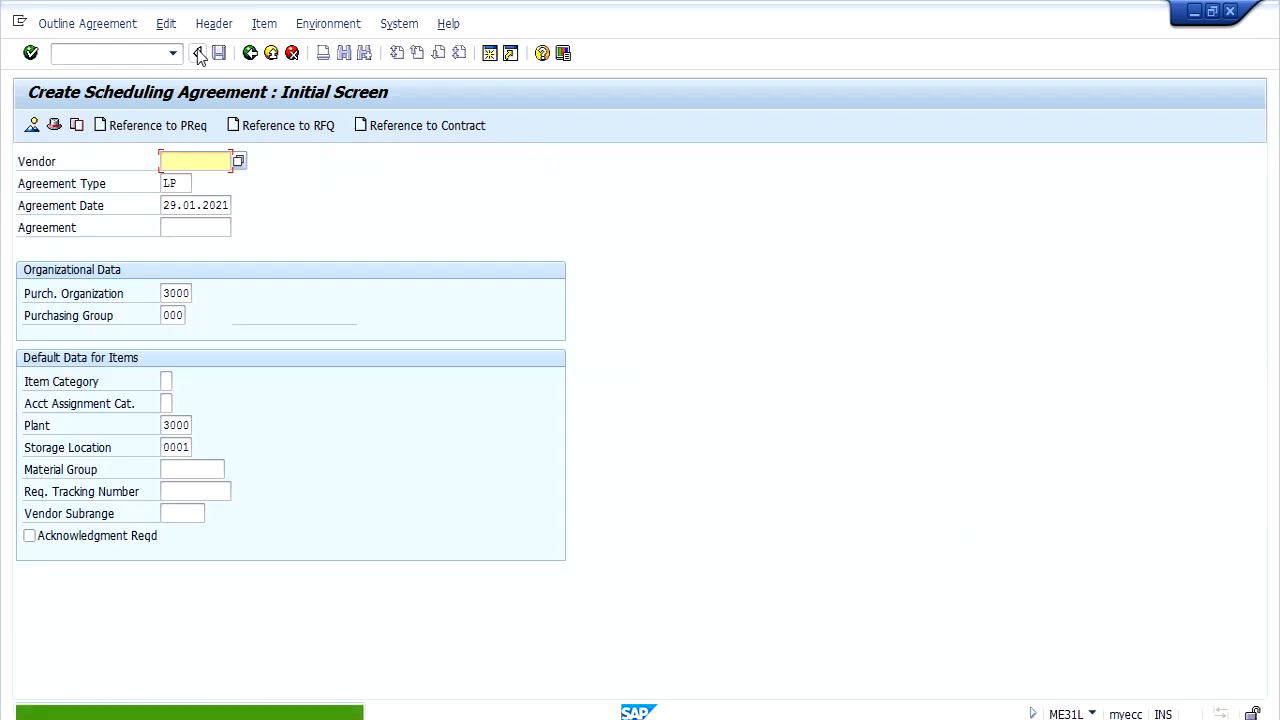
# - Open the display transaction's initial screen for the newly created scheduling agreement
pyautogui.click(107, 28)
pyautogui.click(88, 116)
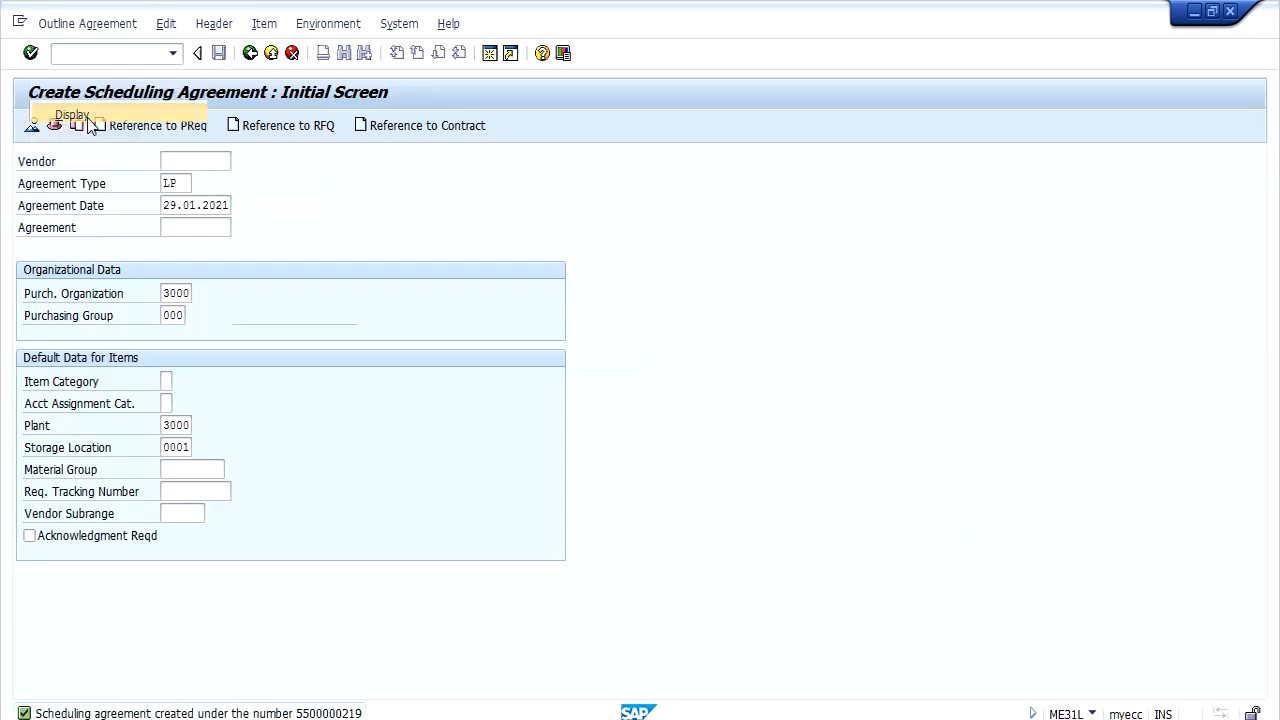
pyautogui.press('Return')
# - Open the delivery schedule of item 10 in the new scheduling agreement using transaction ME38
pyautogui.click(101, 55)
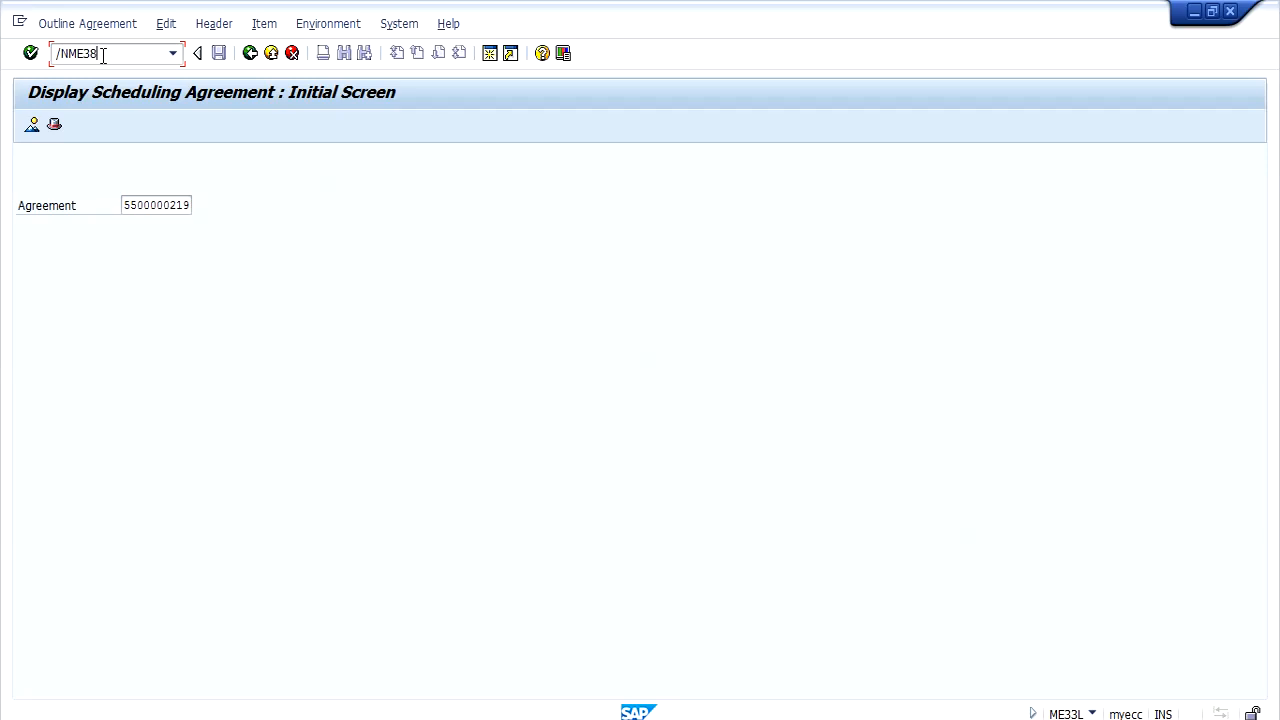
pyautogui.write('/NME38')
pyautogui.press('Return')
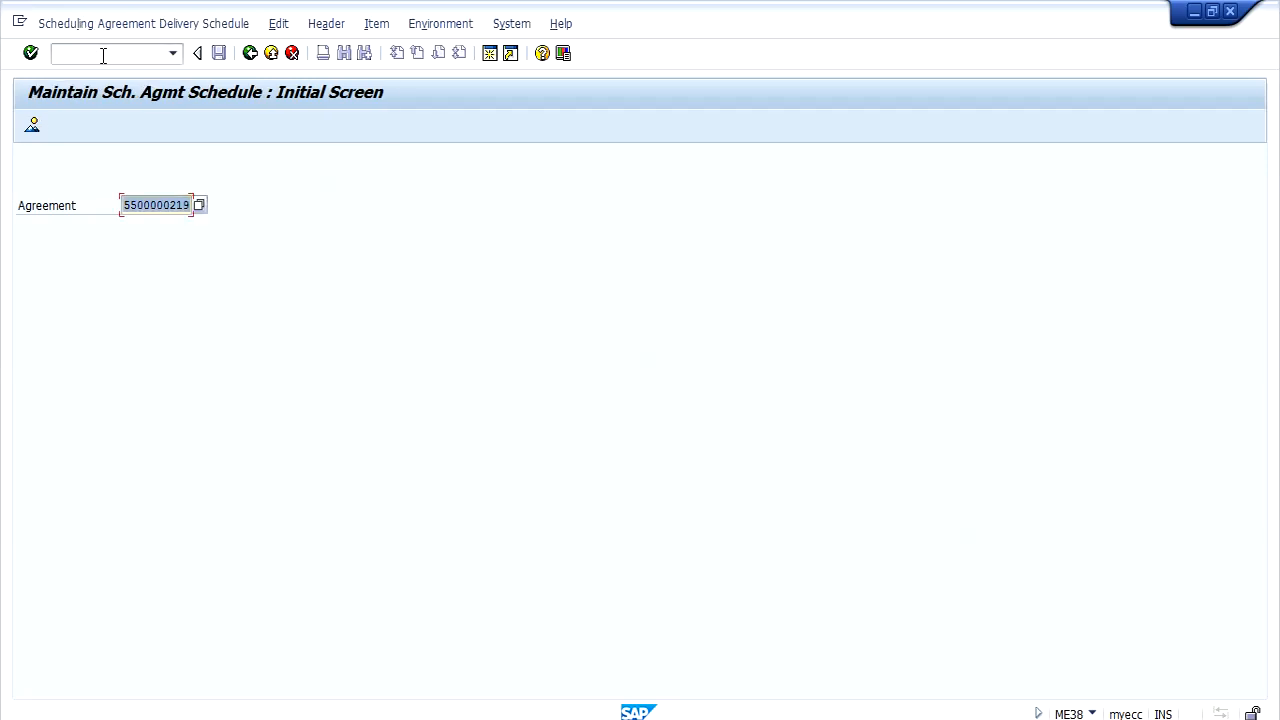
pyautogui.press('Return')
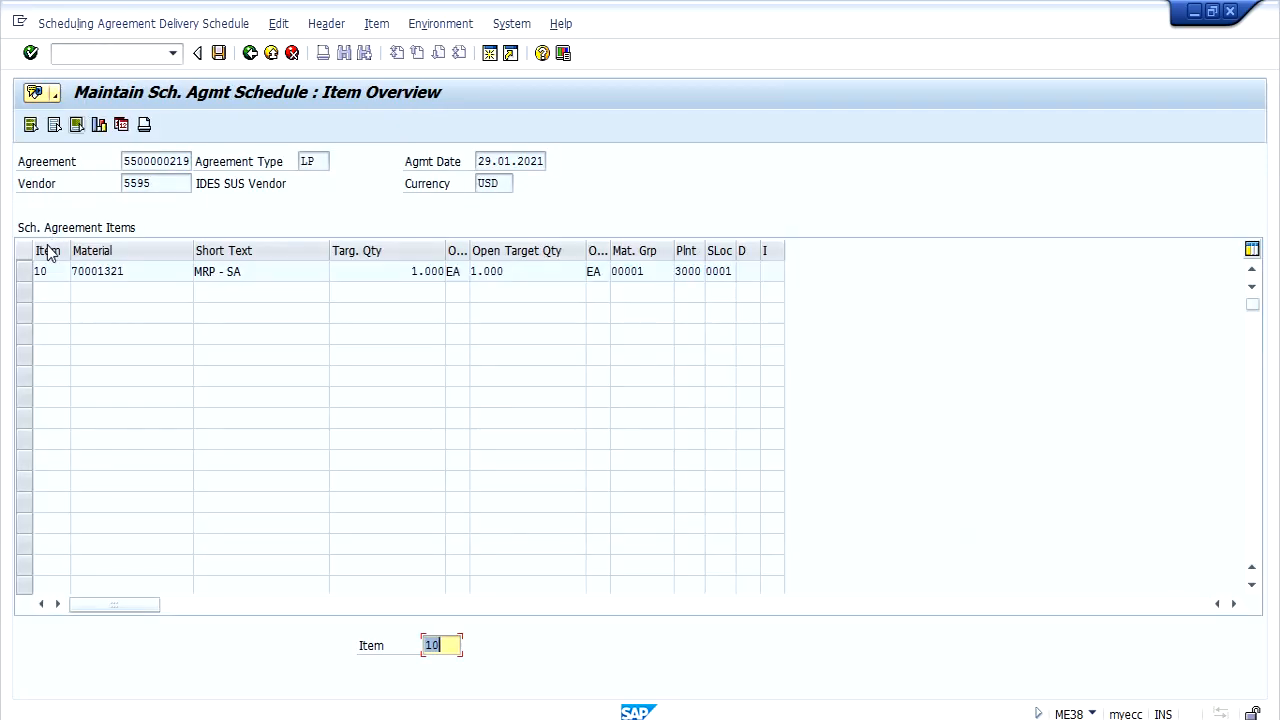
pyautogui.click(24, 272)
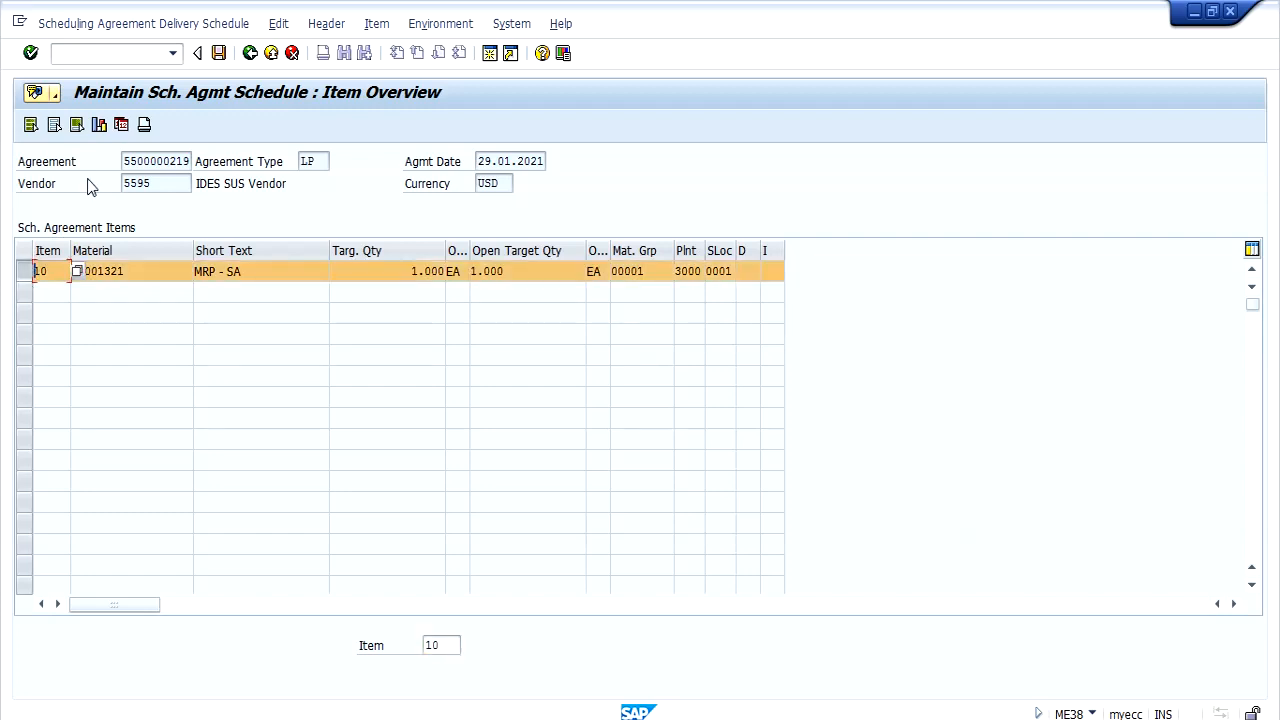
pyautogui.click(121, 127)
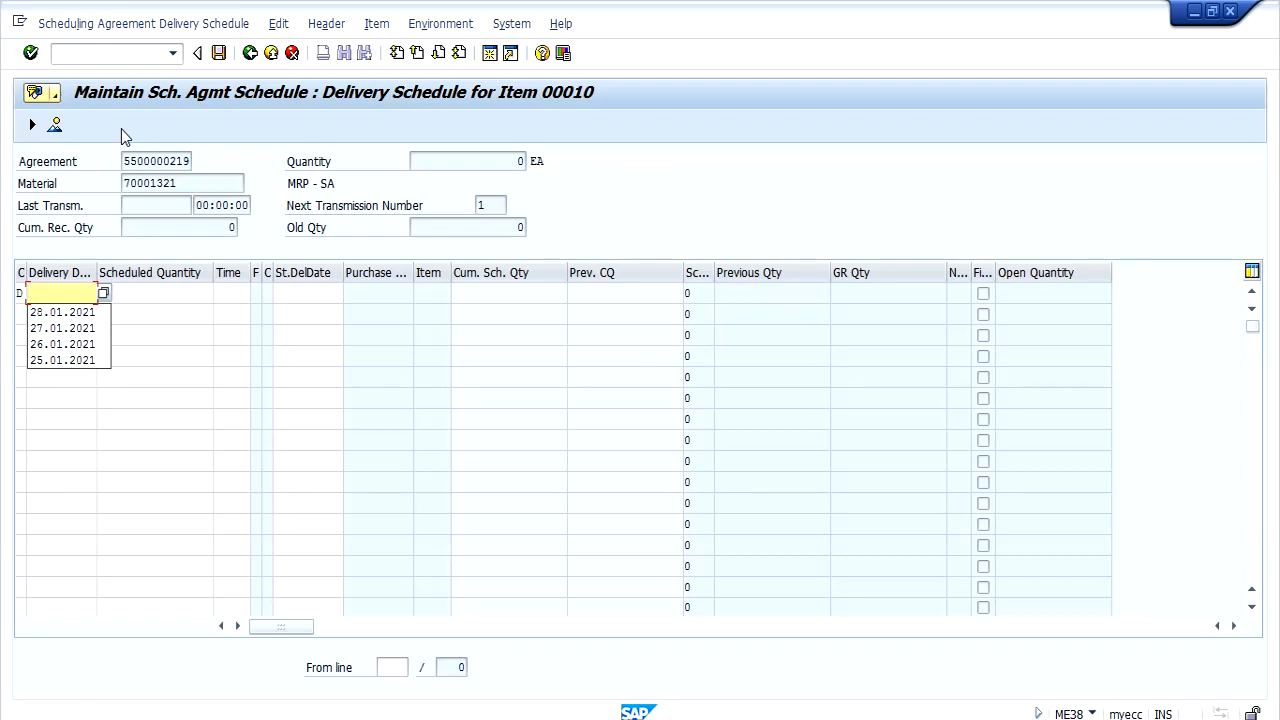
# - Enter the first schedule line with delivery date 29.01.2021 and scheduled quantity 10
pyautogui.write('30.0')
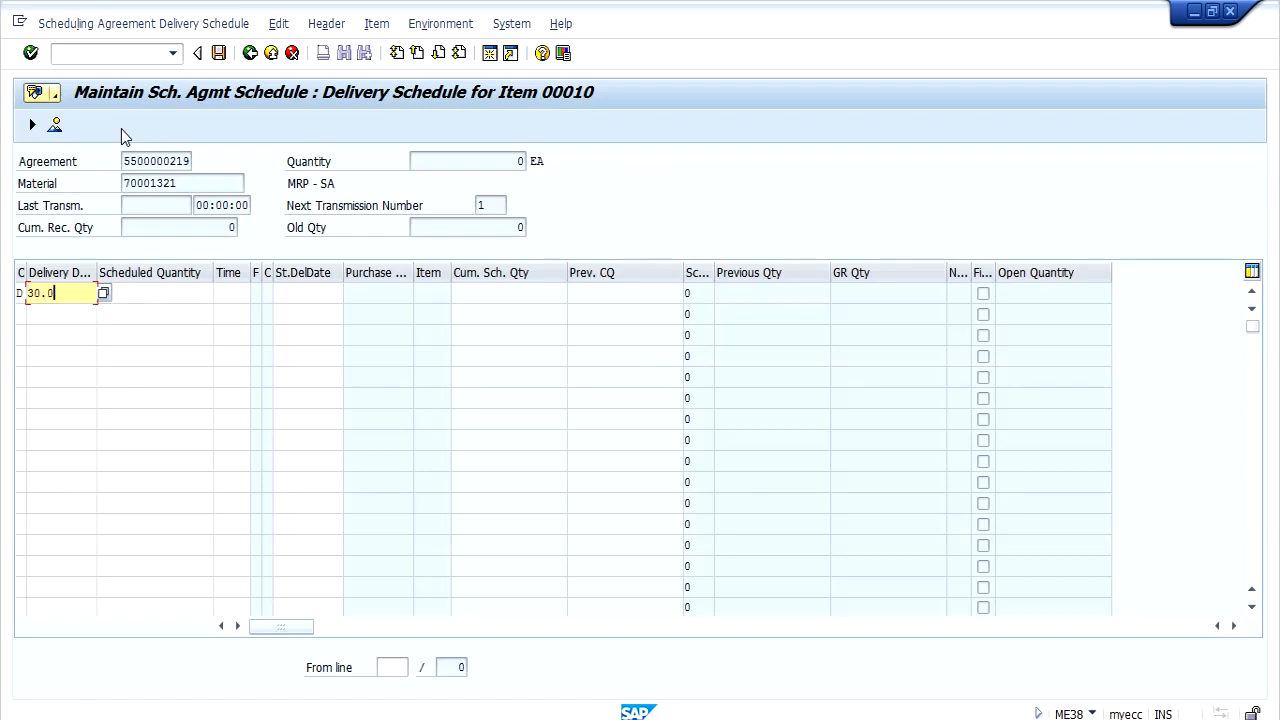
pyautogui.write('1.2021')
pyautogui.press('Tab')
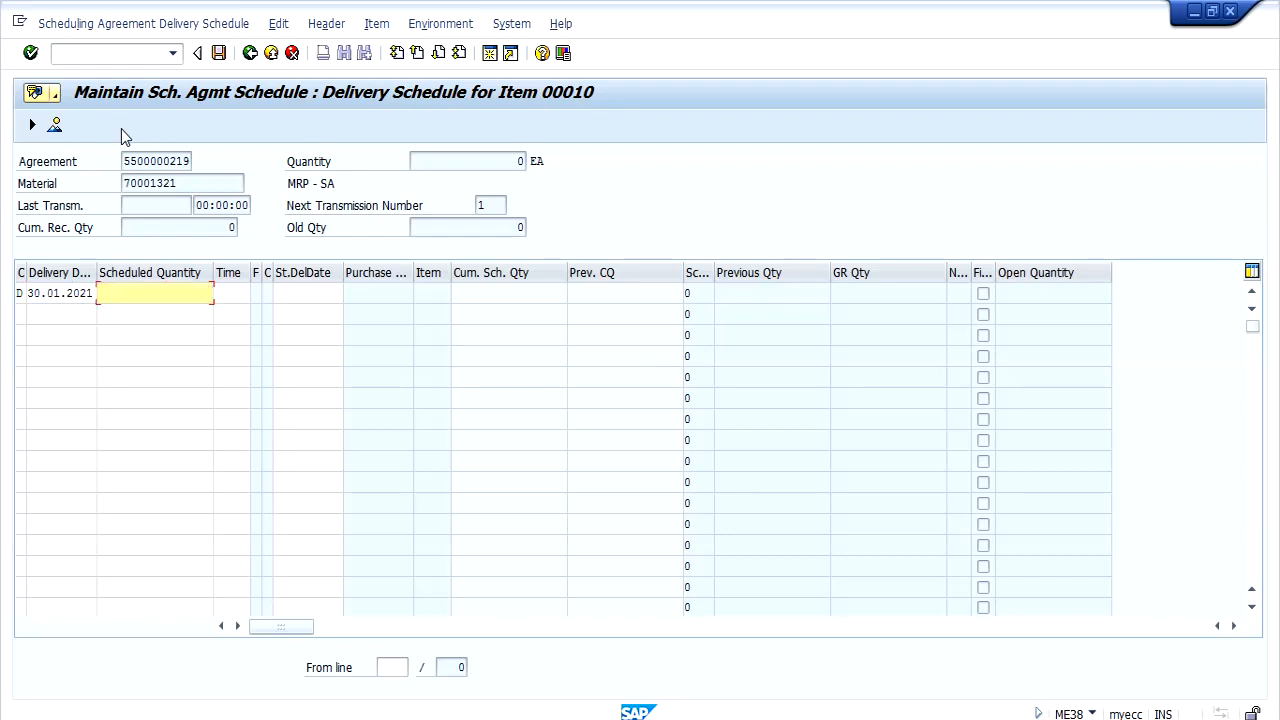
pyautogui.write('10')
pyautogui.click(41, 293)
pyautogui.press('BackSpace')
pyautogui.press('BackSpace')
pyautogui.write('29')
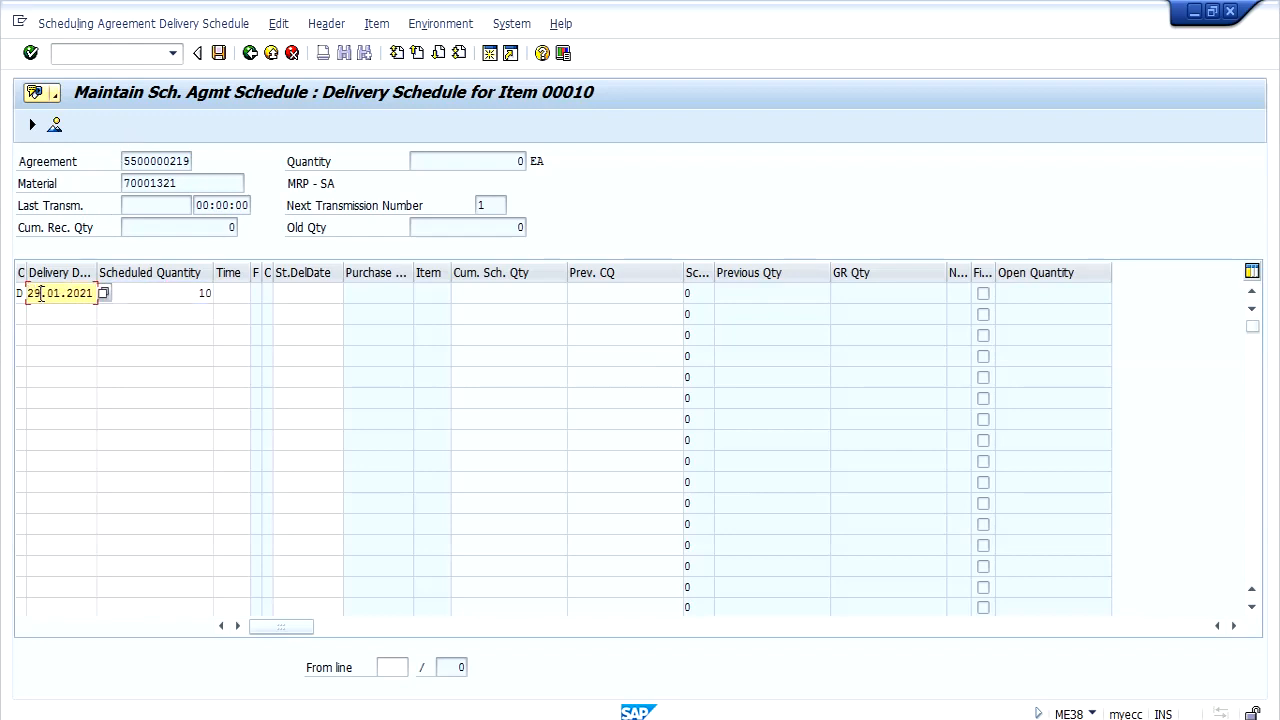
pyautogui.press('Return')
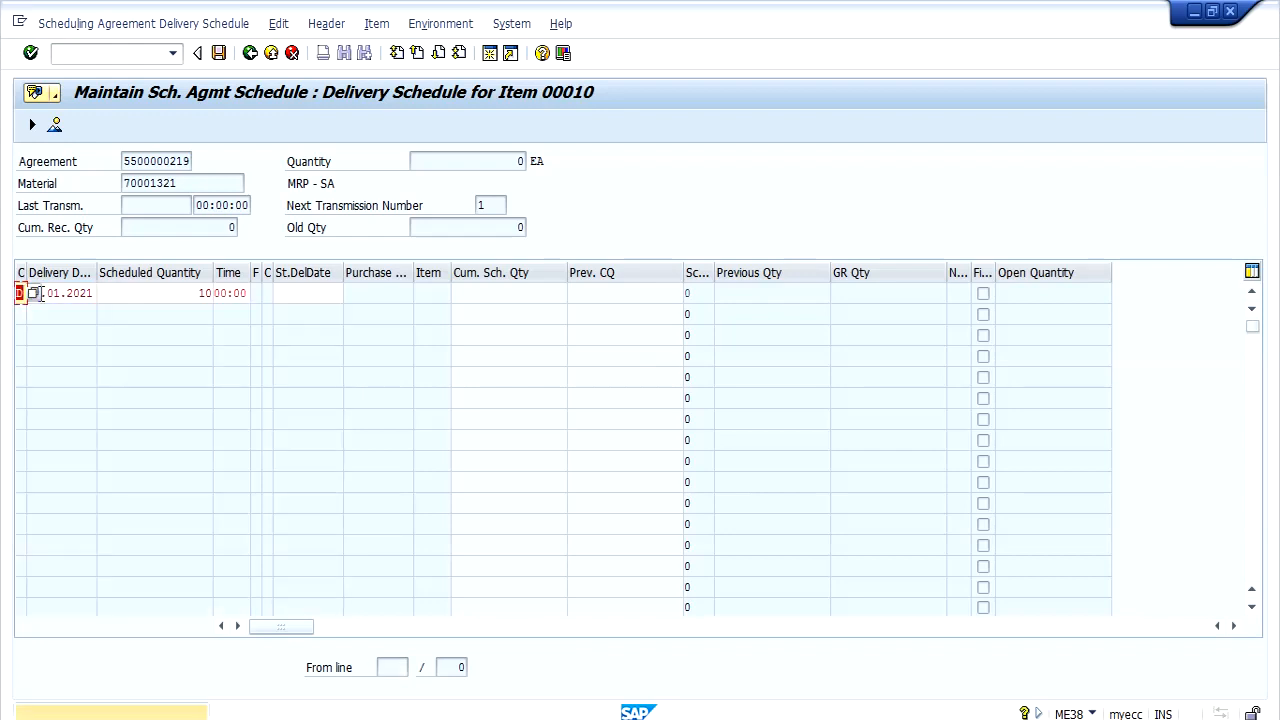
pyautogui.press('Return')
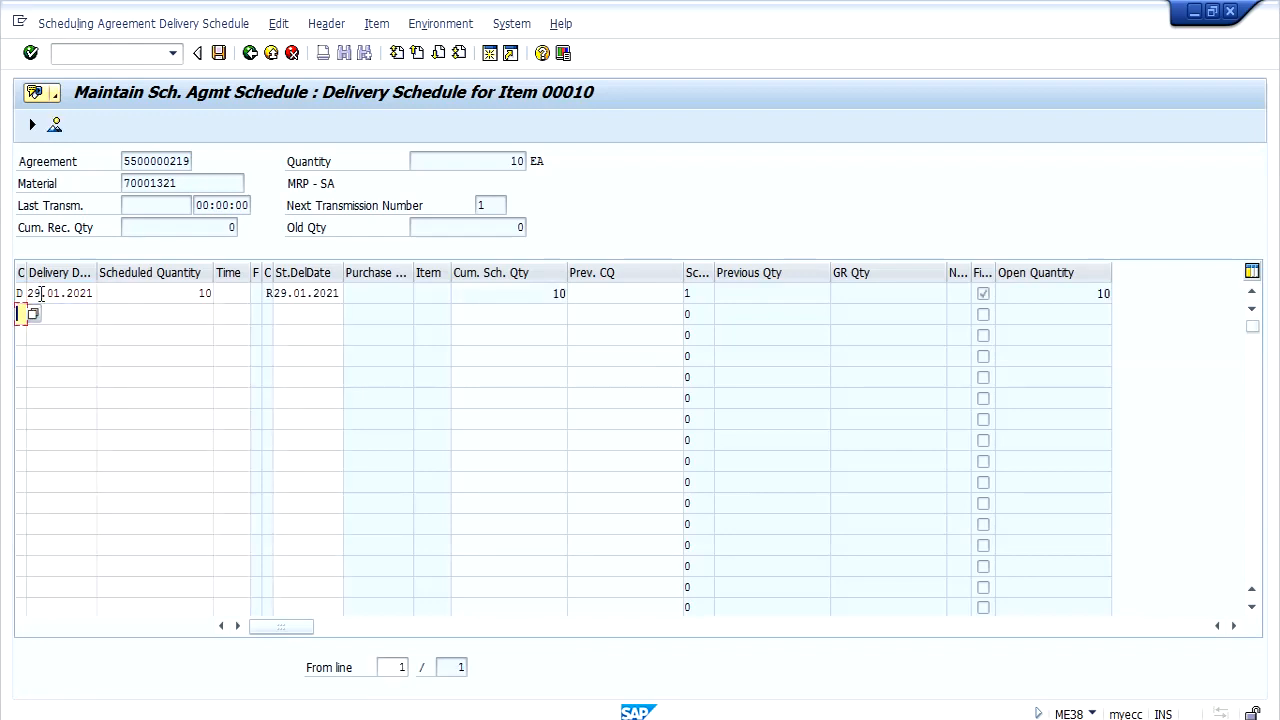
# - Add a second schedule line in date category D with delivery date 29.01.2021 and scheduled quantity 30
pyautogui.write('D')
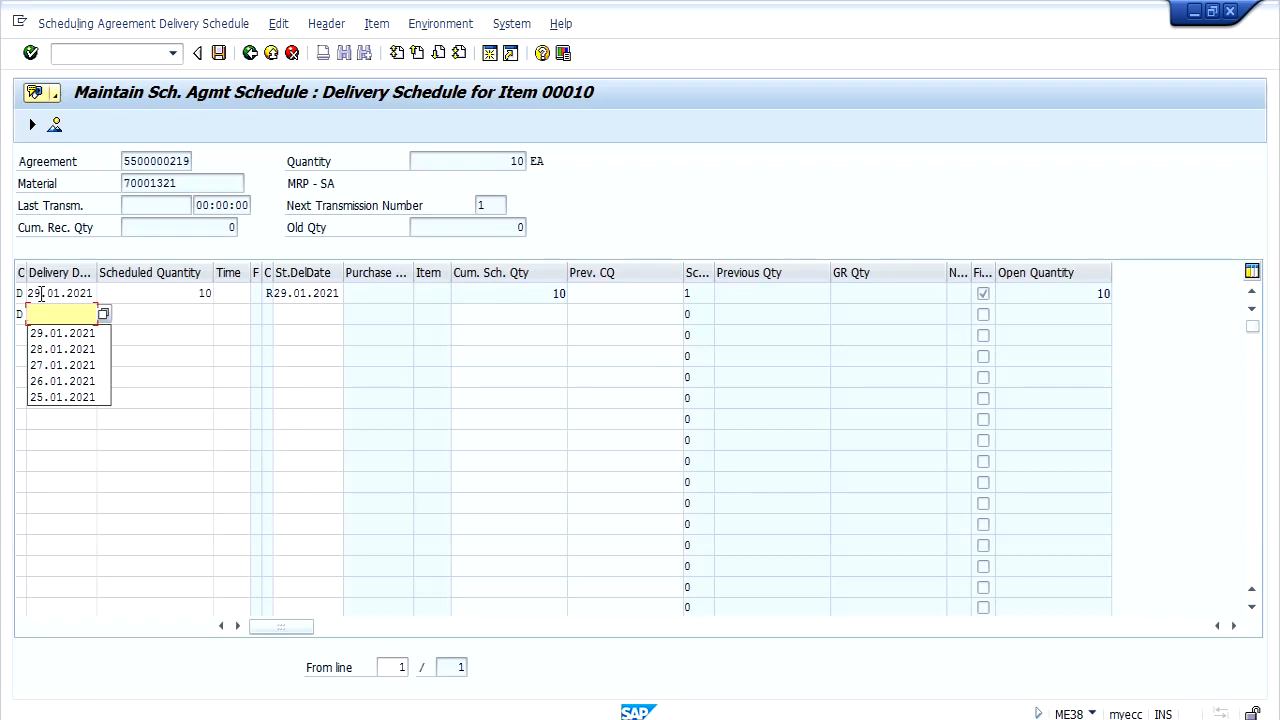
pyautogui.press('Down')
pyautogui.press('Return')
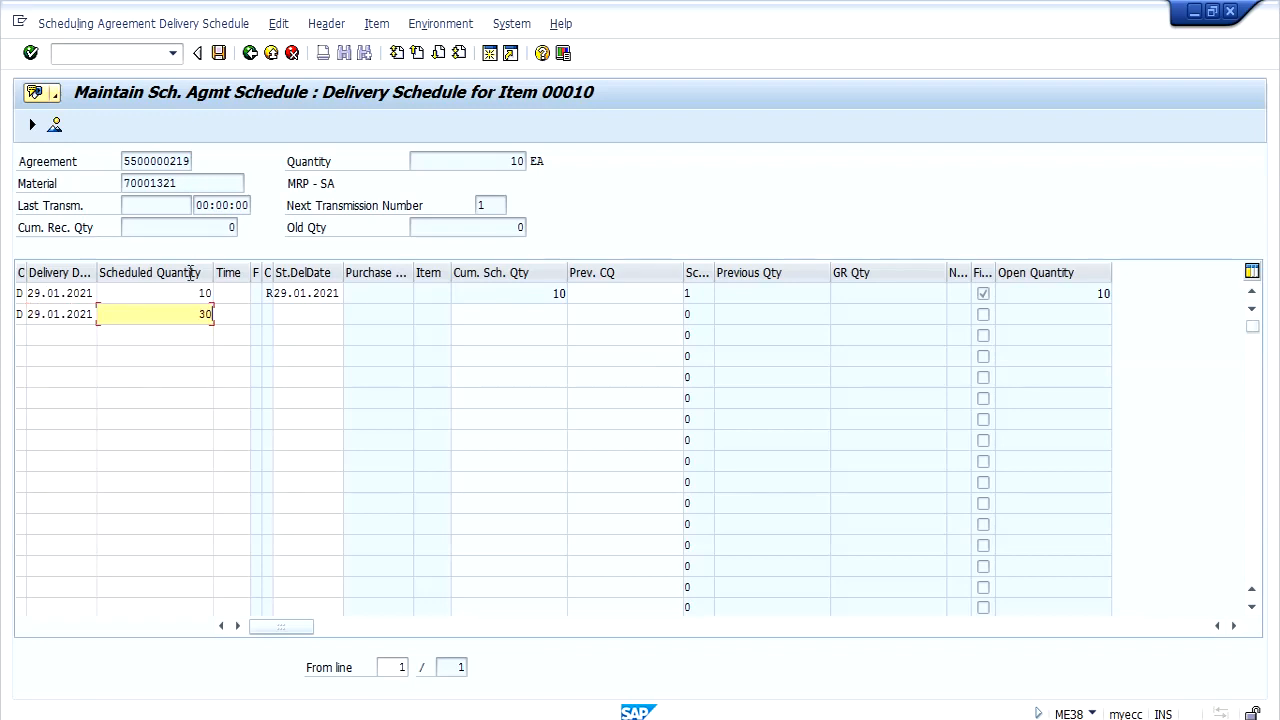
# - Set the delivery times to 11:30 for the first schedule line and 17:00 for the second, and save the schedule
pyautogui.click(231, 292)
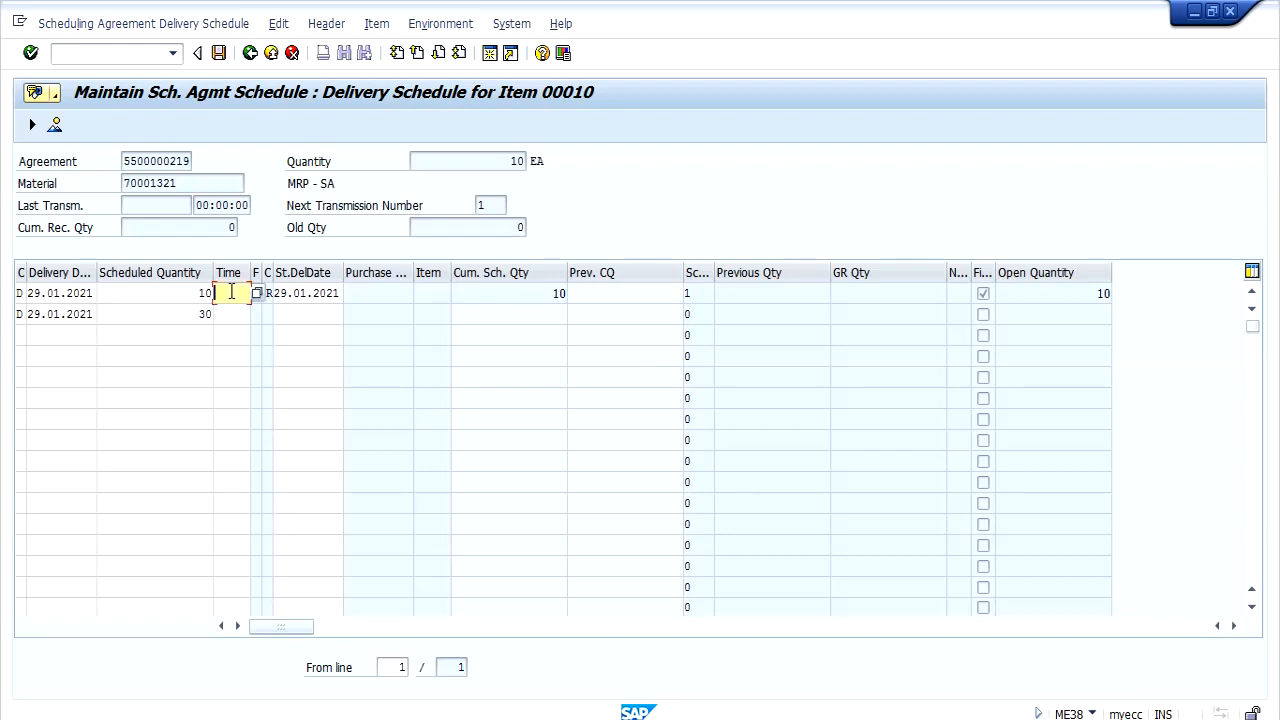
pyautogui.write('11:')
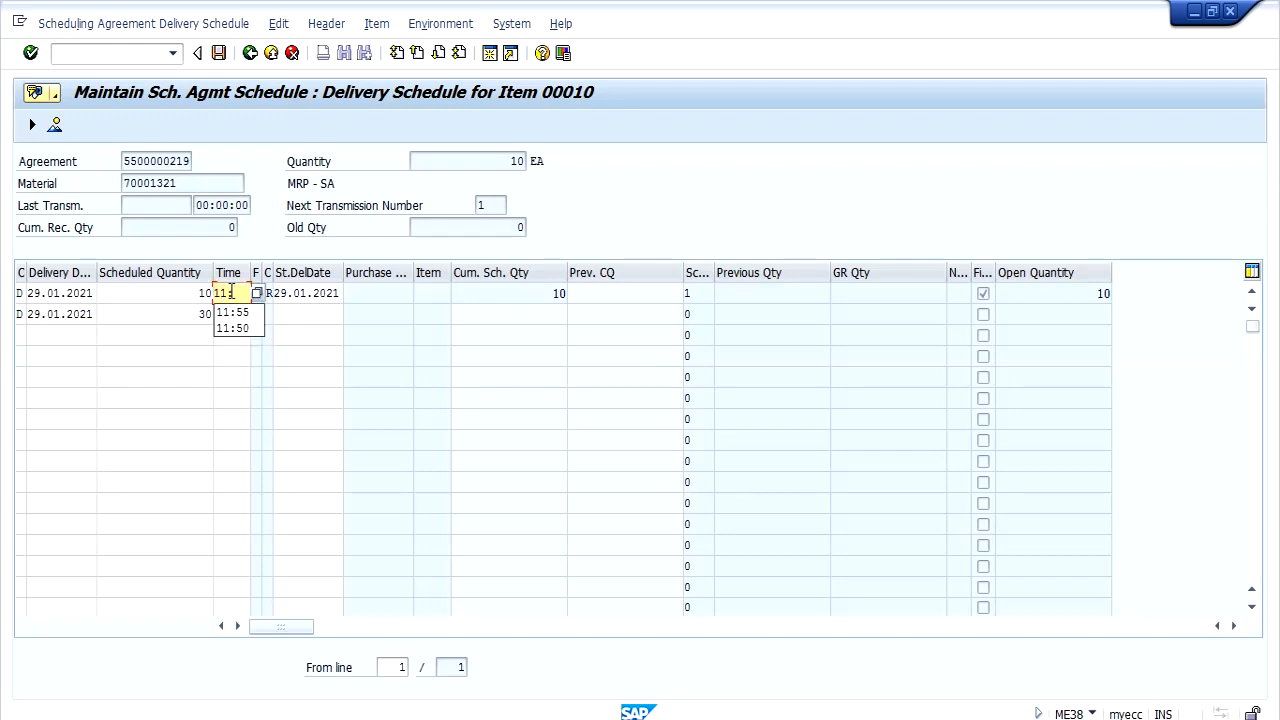
pyautogui.write('30')
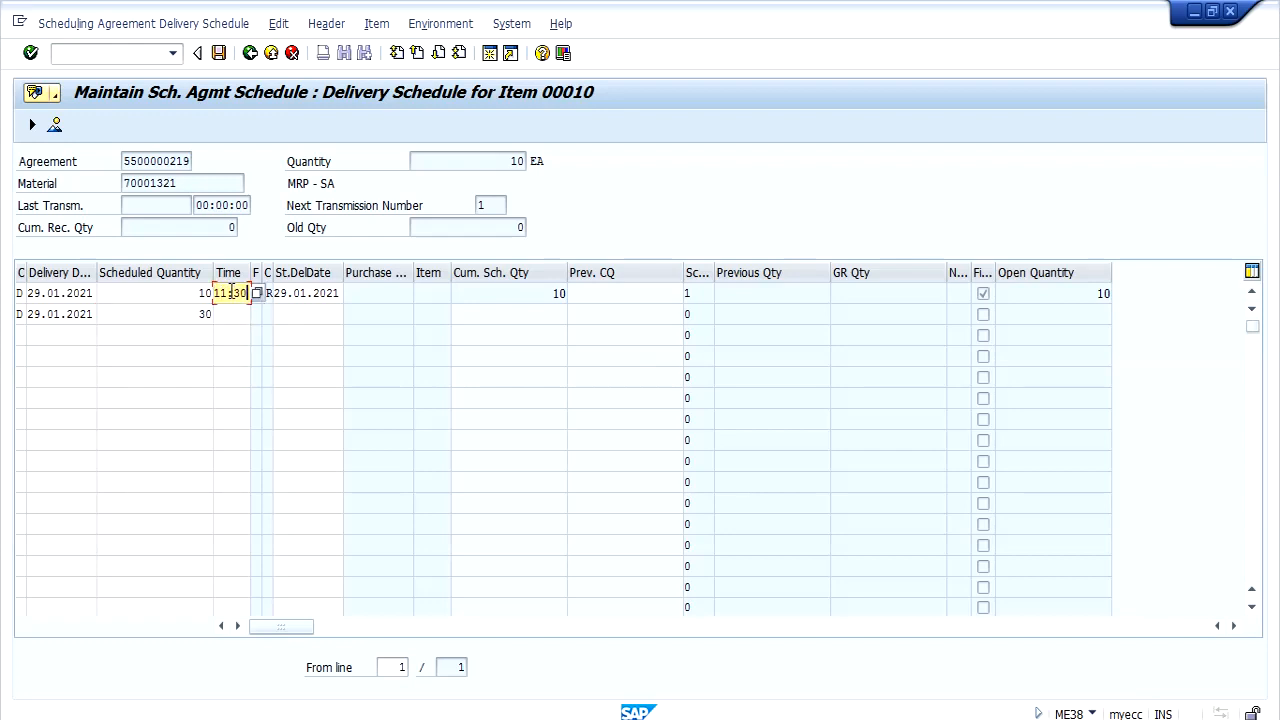
pyautogui.press('Down')
pyautogui.write('17:')
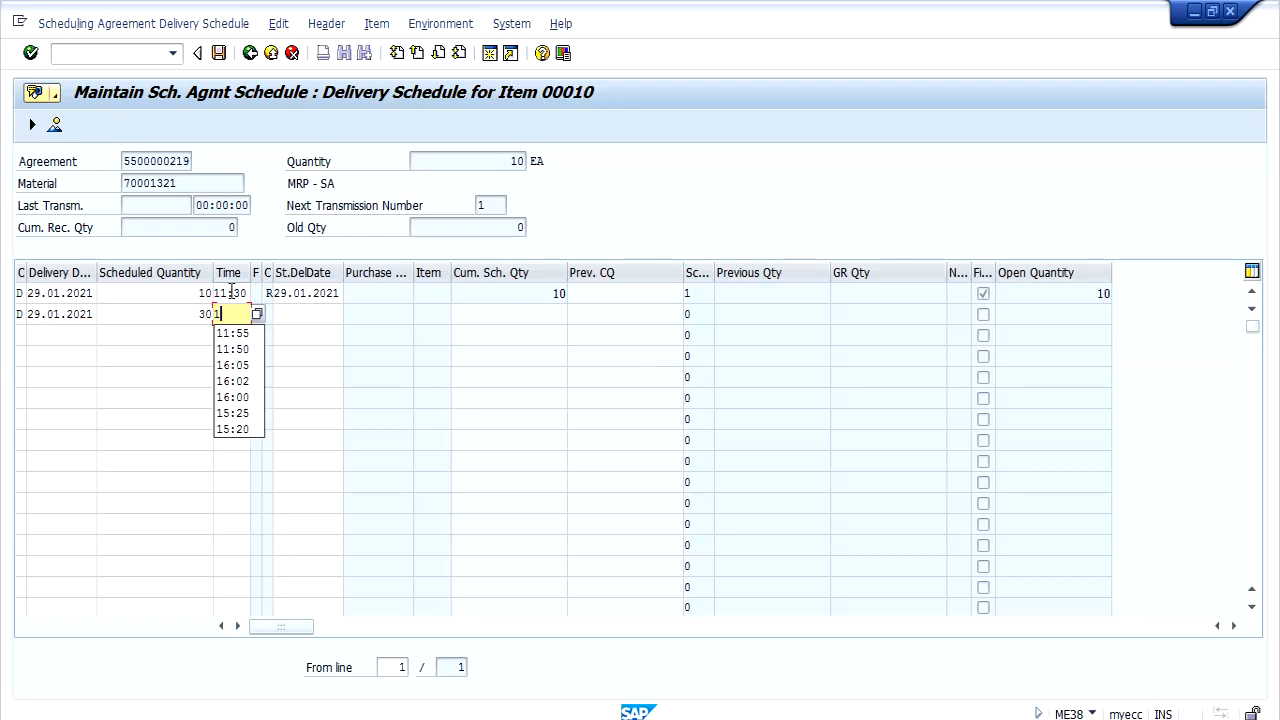
pyautogui.press('Return')
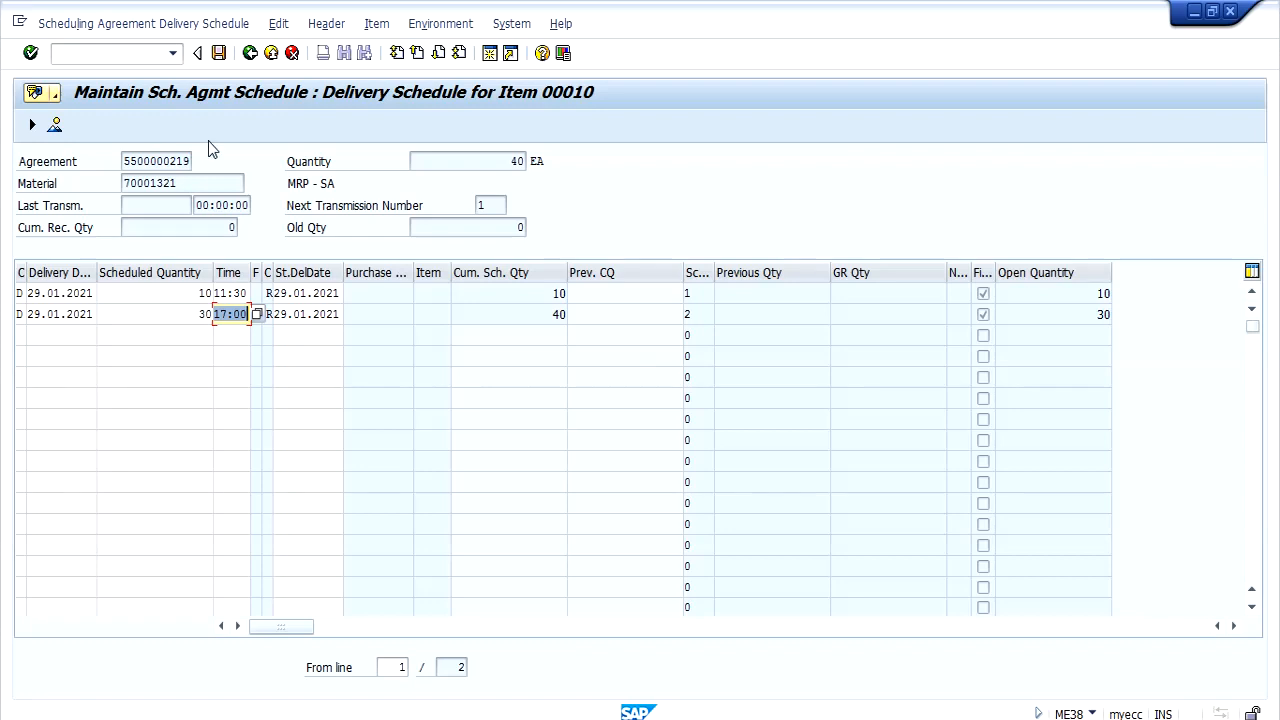
pyautogui.click(219, 54)
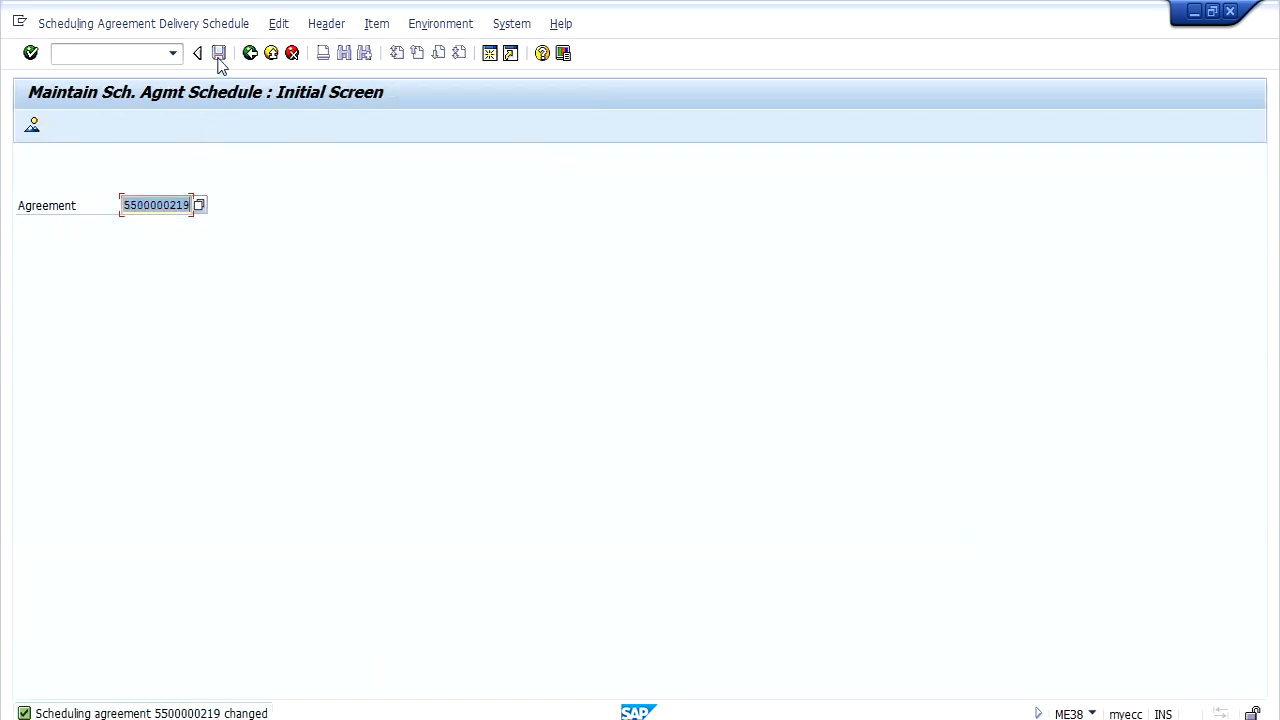
# - Display the schedule line entries of the scheduling agreement from table EKET using transaction SE16N
pyautogui.click(139, 59)
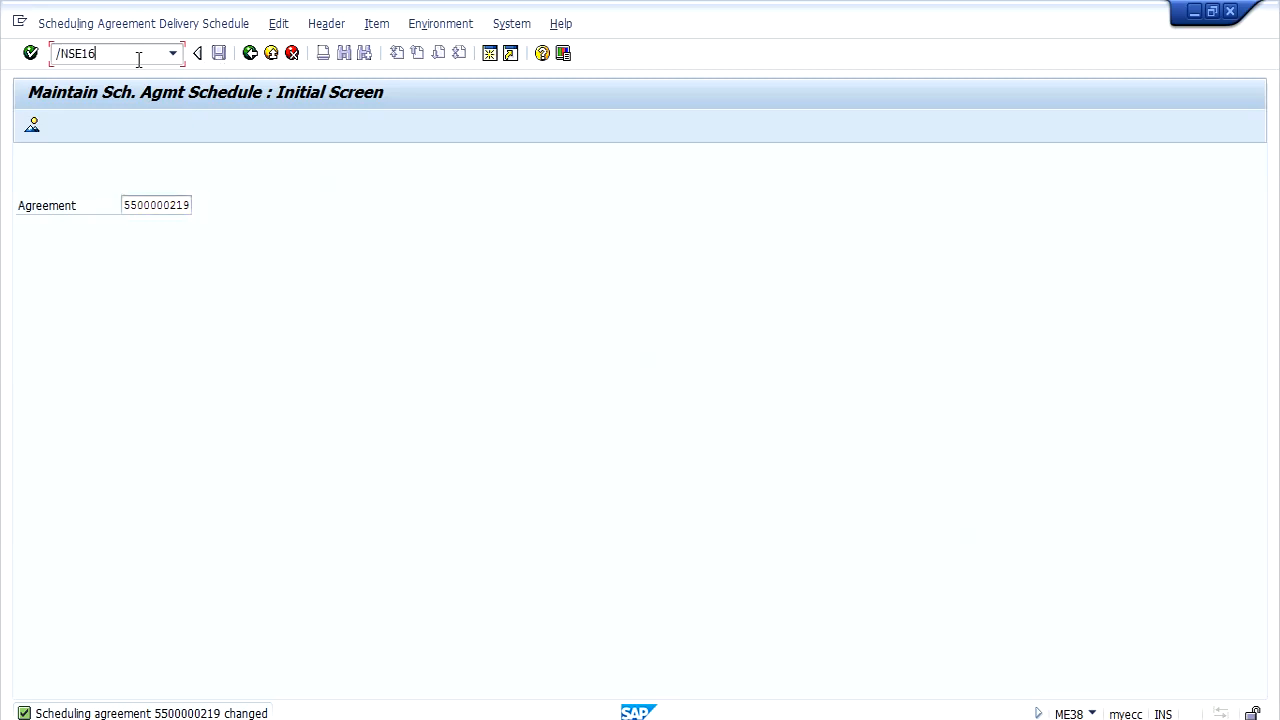
pyautogui.press('Return')
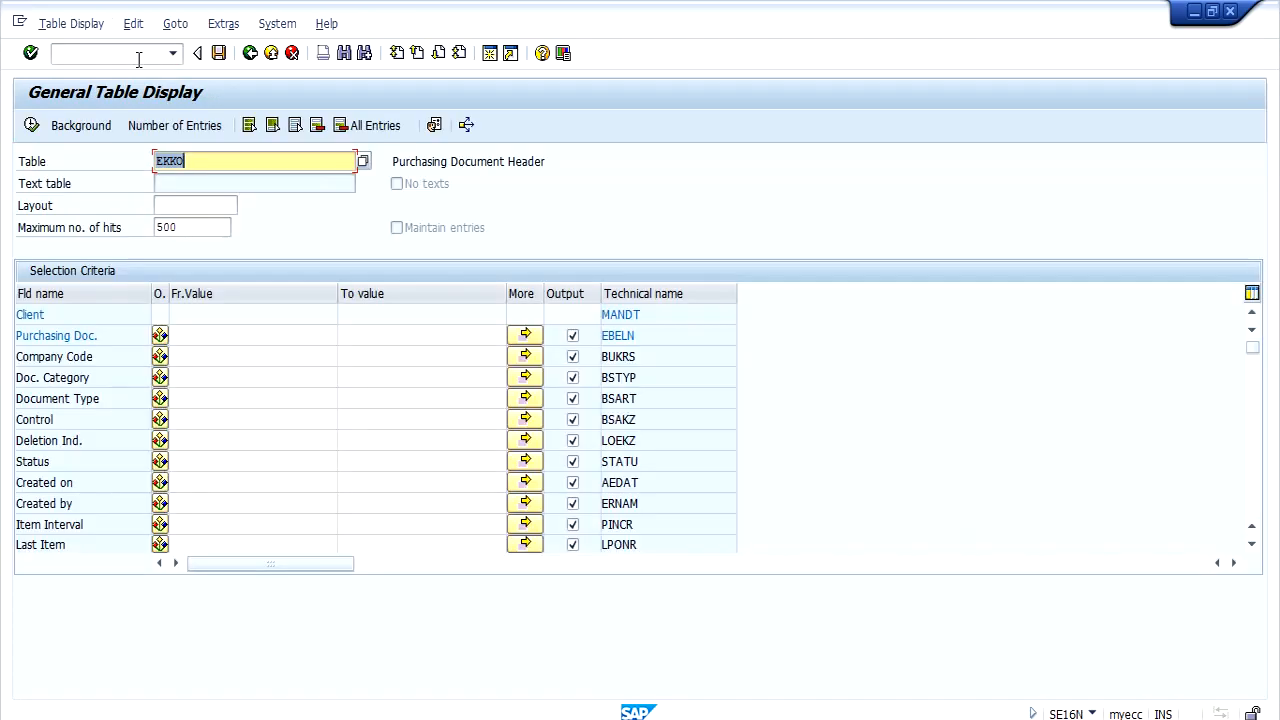
pyautogui.write('EKET')
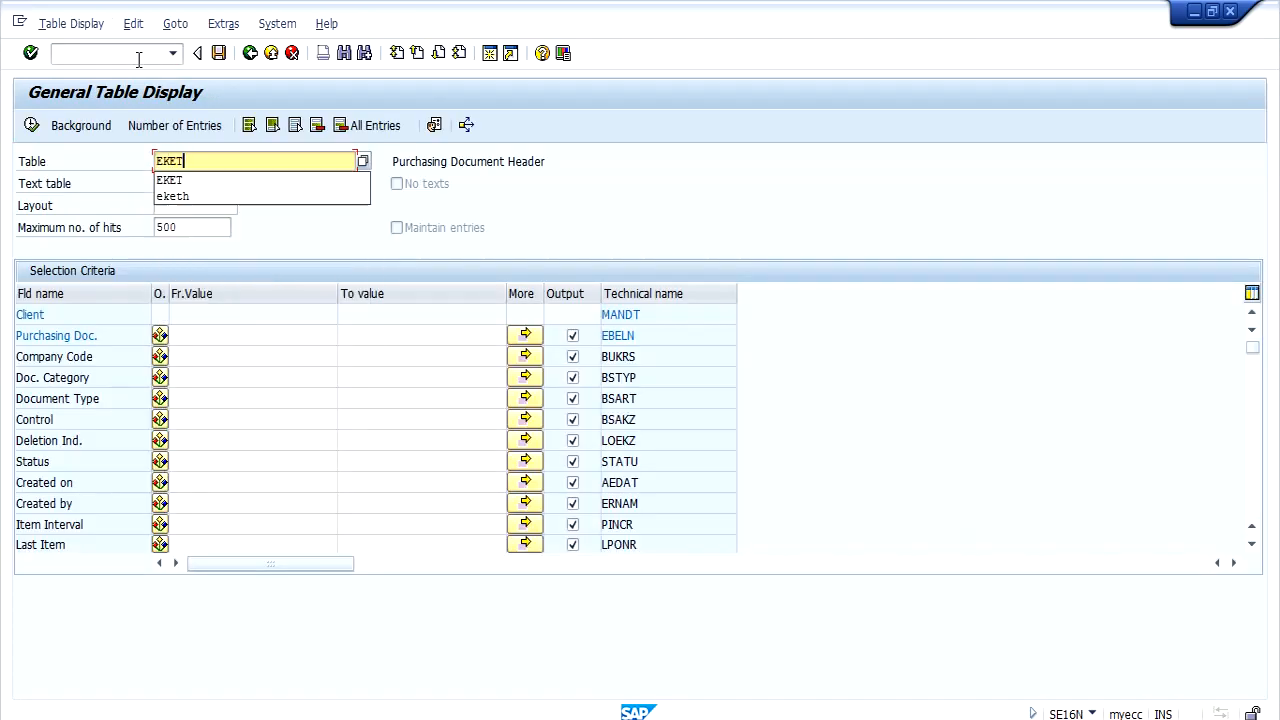
pyautogui.press('Return')
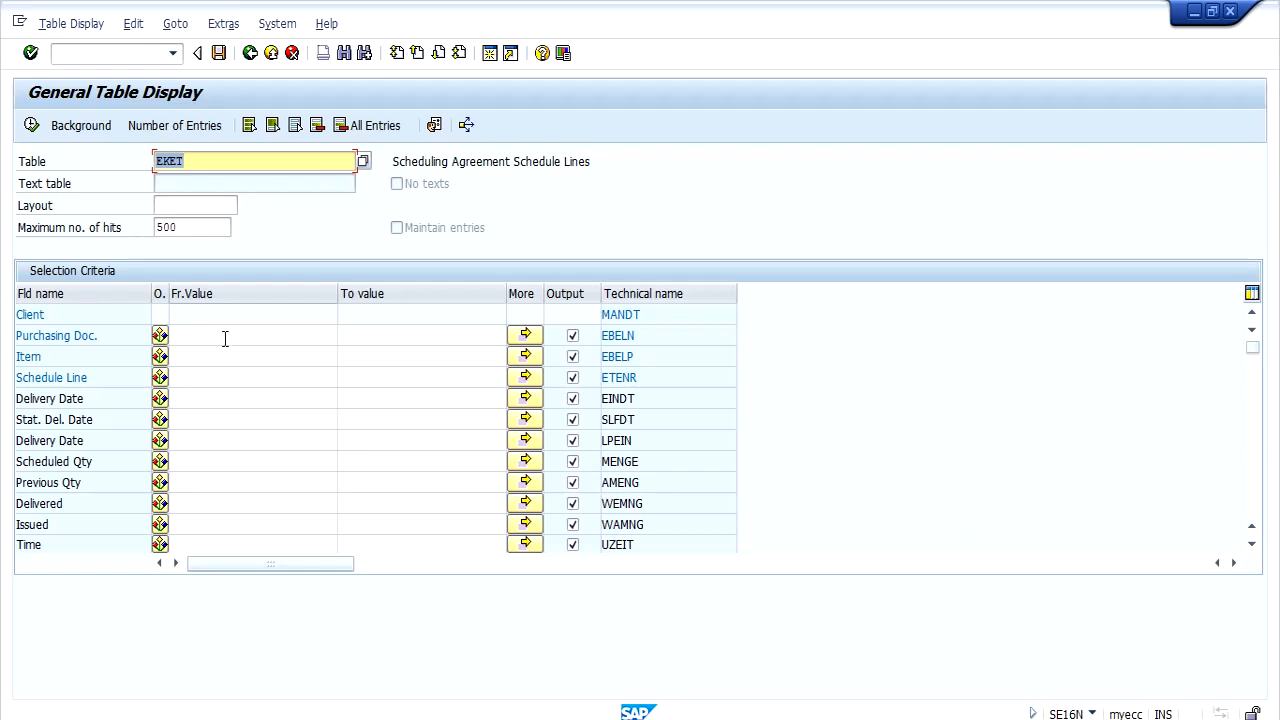
pyautogui.click(225, 337)
pyautogui.hotkey('ctrl', 'v')
pyautogui.press('F8')
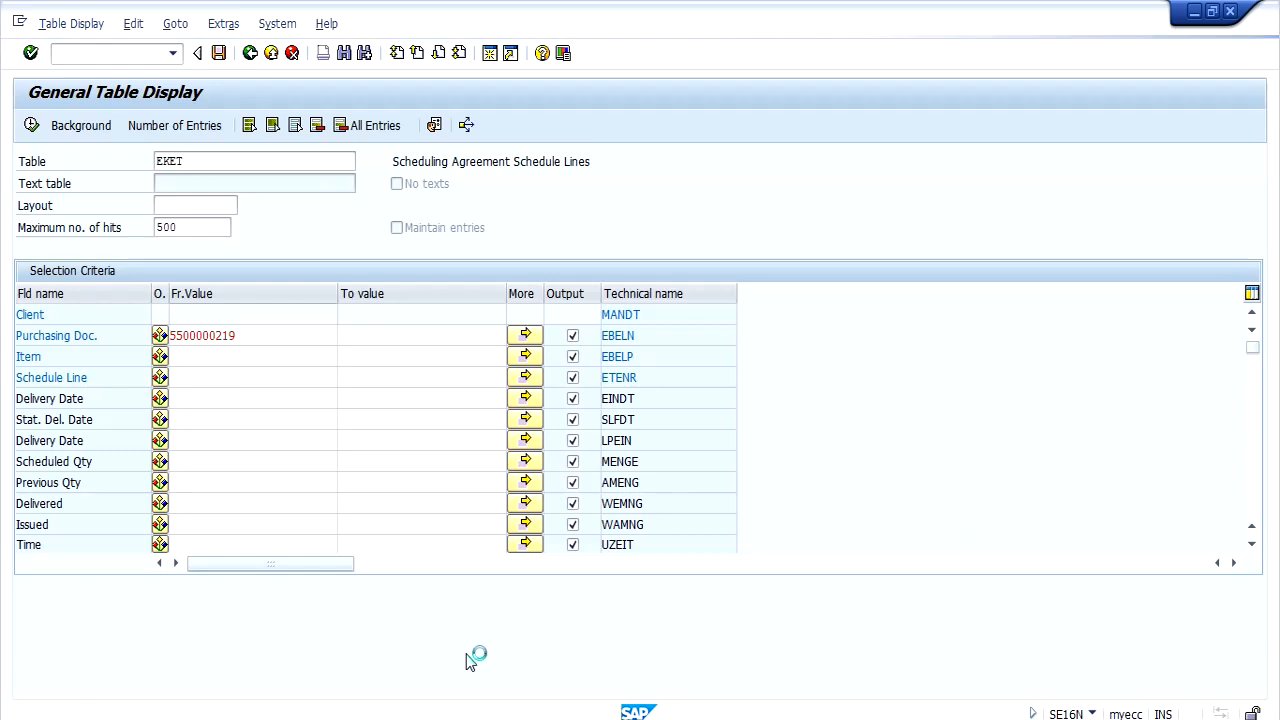
pyautogui.click(19, 24)
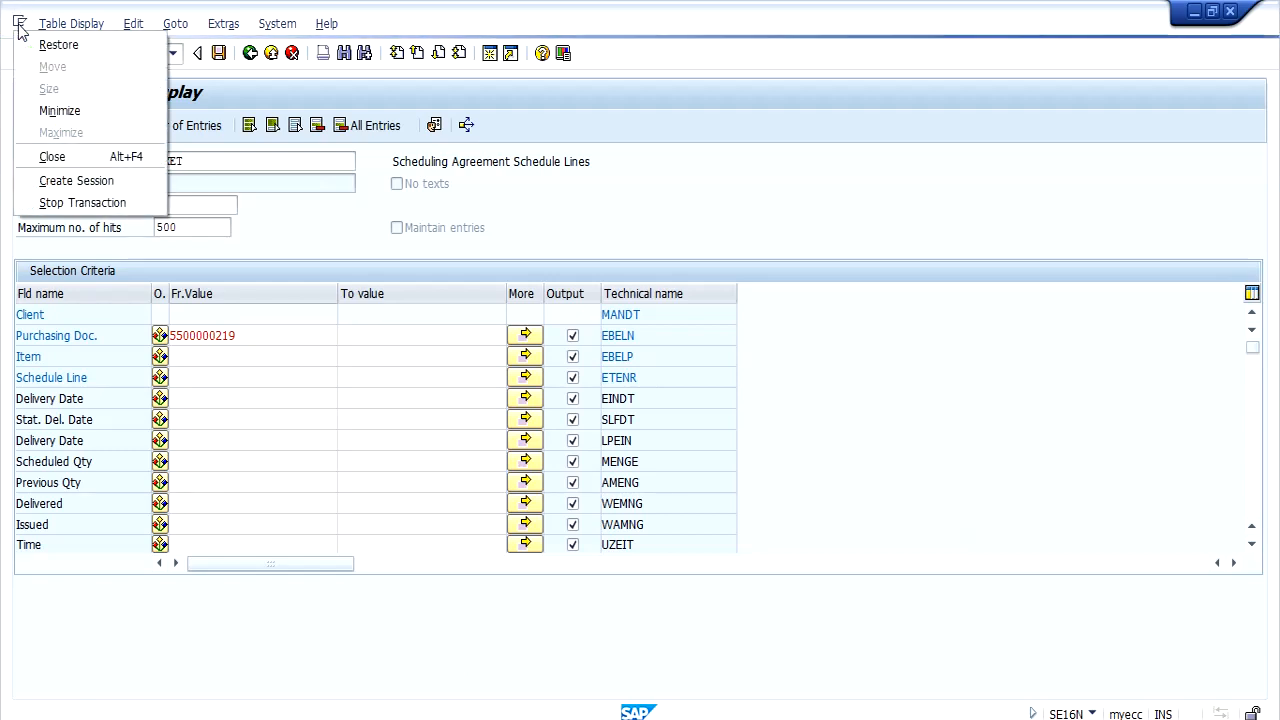
pyautogui.click(363, 211)
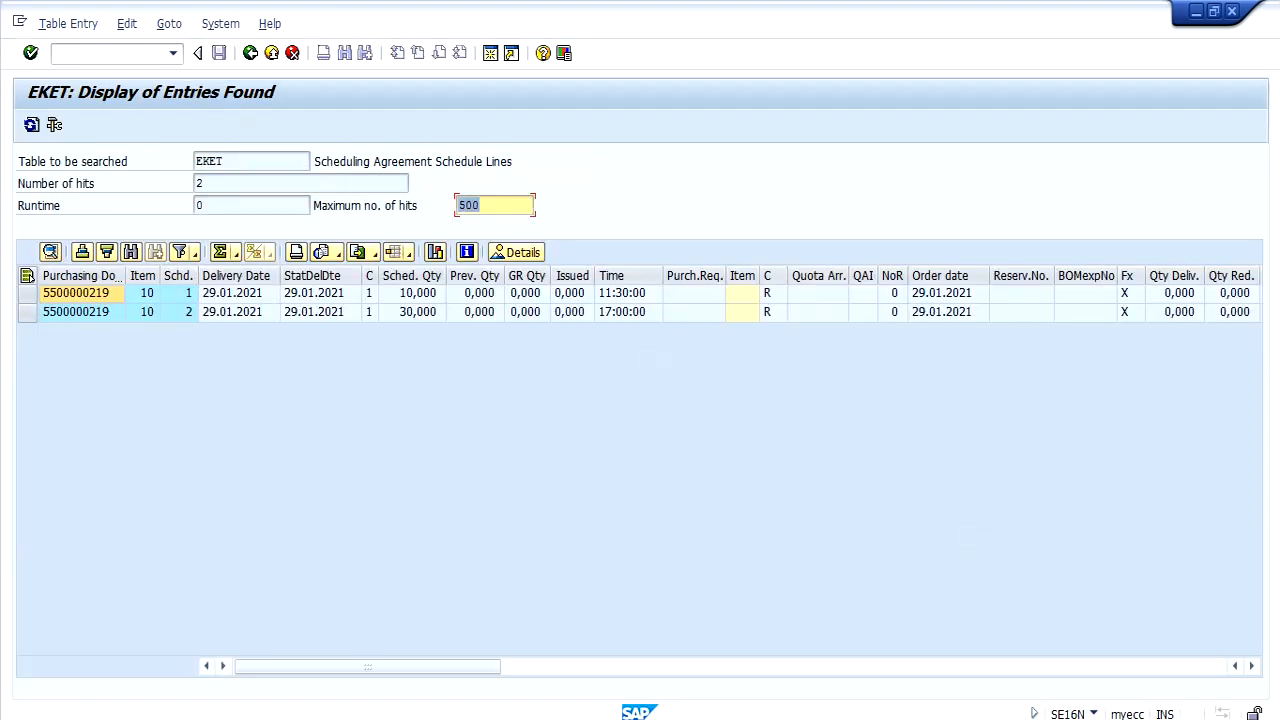
# - Examine the fixing indicator of both schedule lines in the EKET entries
pyautogui.click(81, 314)
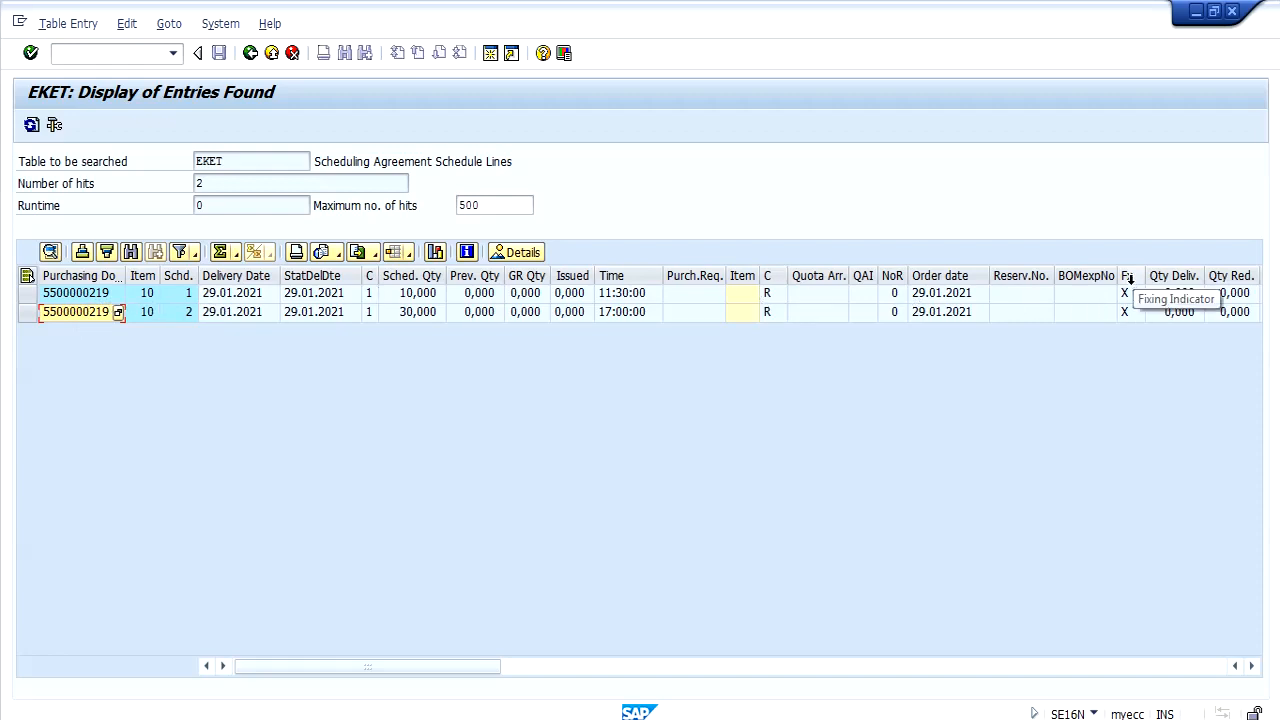
pyautogui.click(1128, 312)
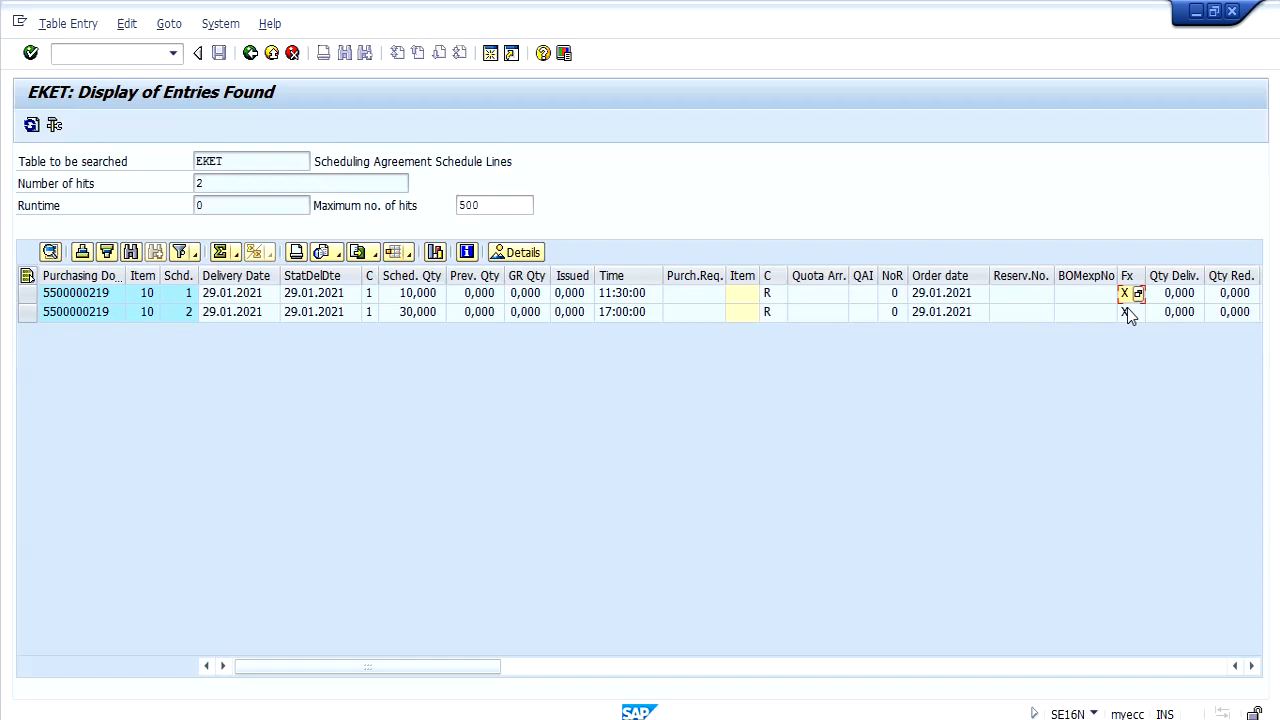
pyautogui.click(90, 296)
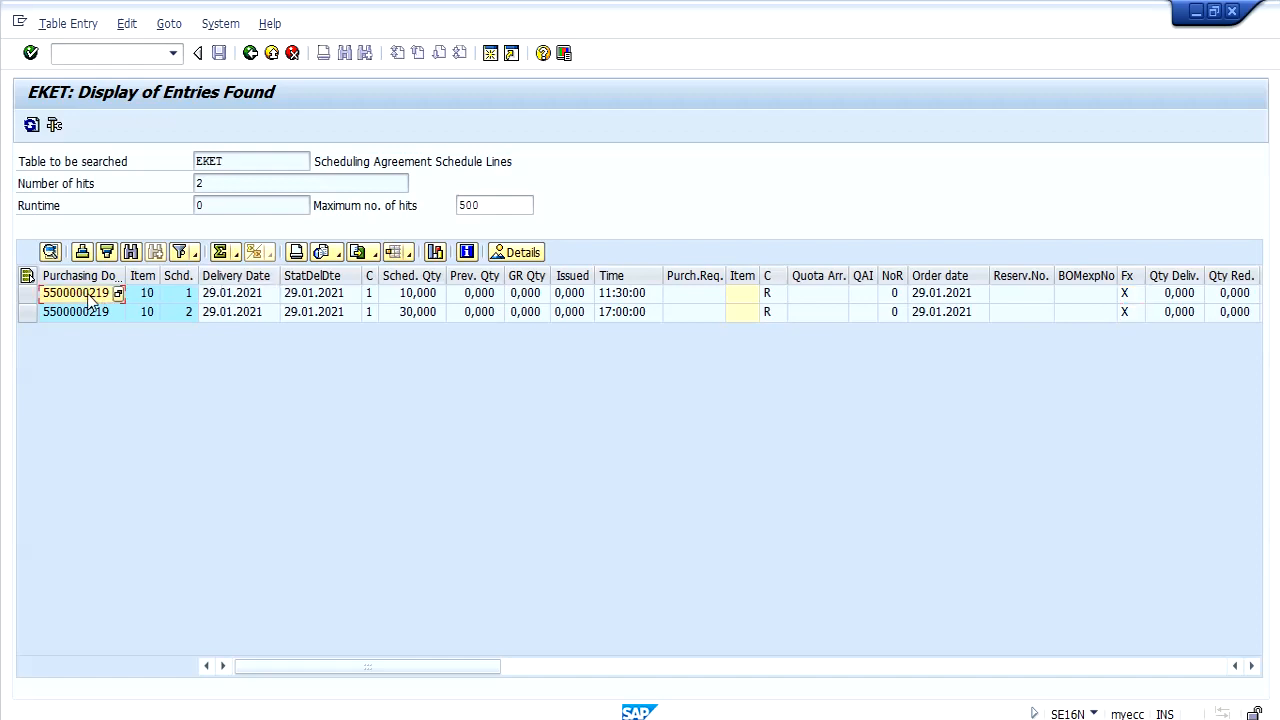
# - Return to the table selection, choose table EKKO, and enter and copy the scheduling agreement's number as the purchasing document
pyautogui.click(252, 60)
pyautogui.write('EKKO')
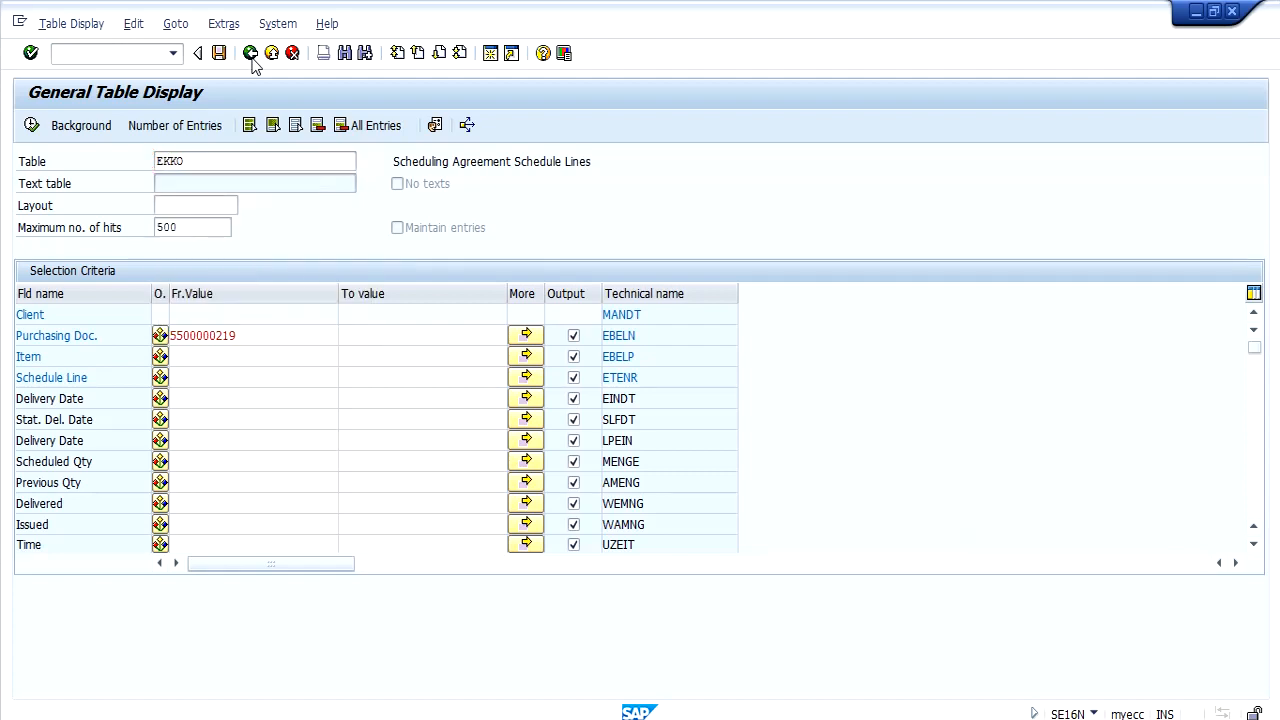
pyautogui.press('Return')
pyautogui.click(215, 335)
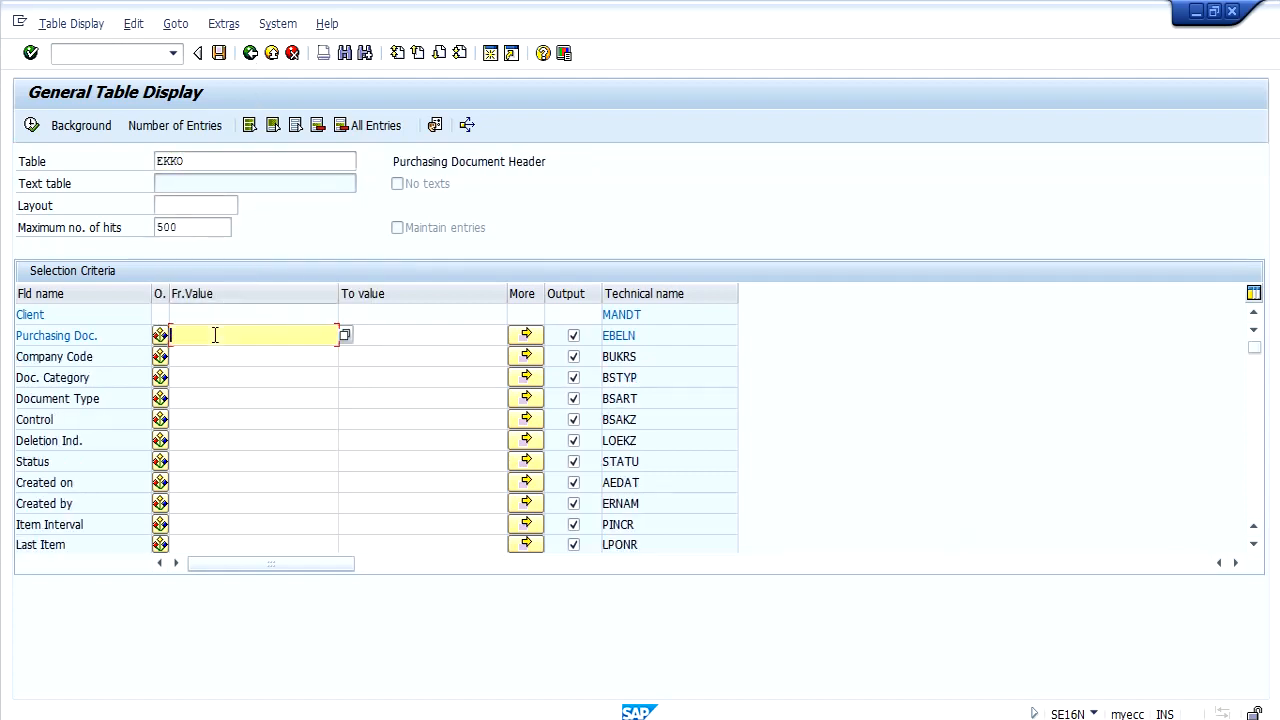
pyautogui.write('5500000219')
pyautogui.hotkey('shift', 'Home')
pyautogui.hotkey('ctrl', 'c')
# - Restrict the output to Purchasing Doc., Release group, Rel. Strategy, Release ind., Release status and Subj.to release
pyautogui.click(295, 125)
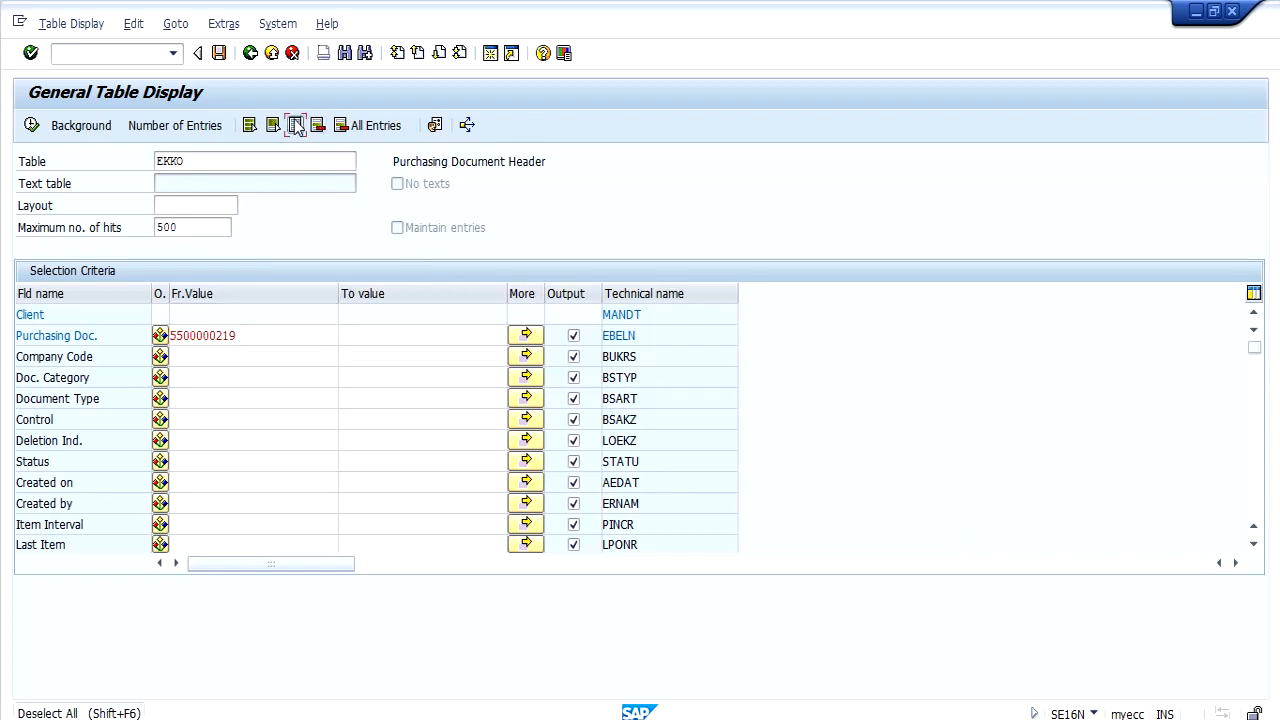
pyautogui.click(574, 337)
pyautogui.hotkey('ctrl', 'f')
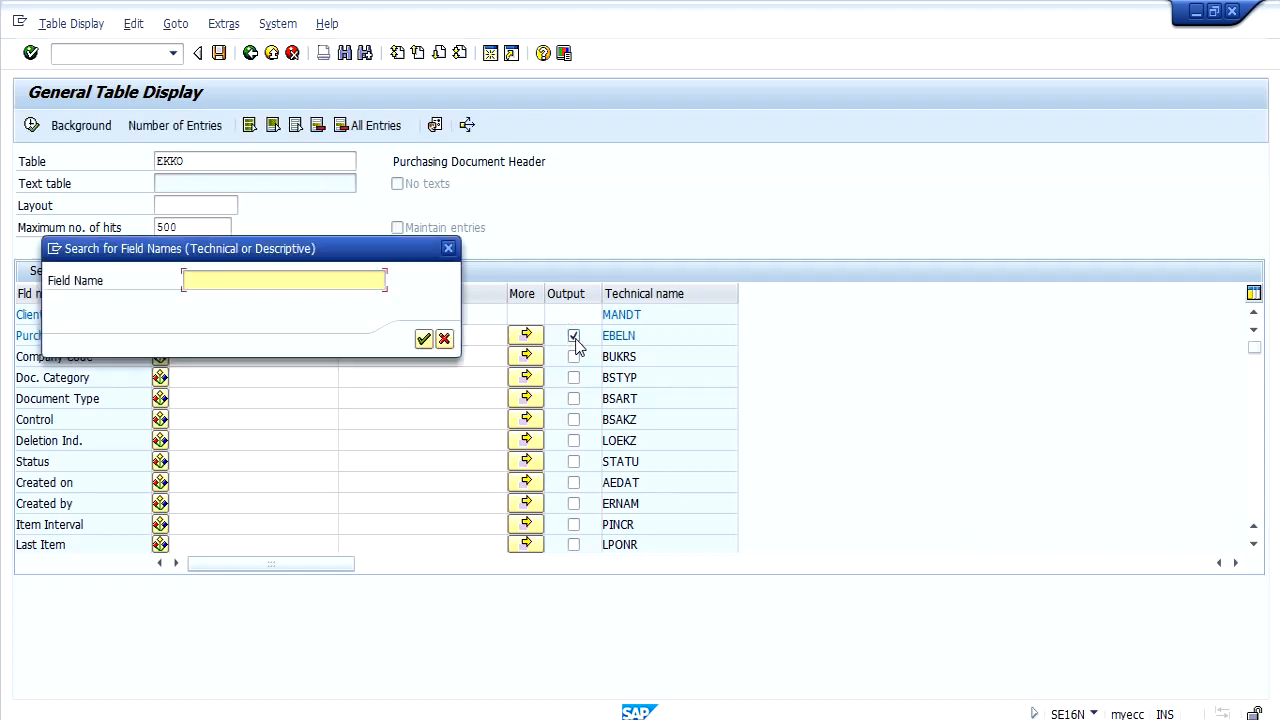
pyautogui.write('rel')
pyautogui.press('Return')
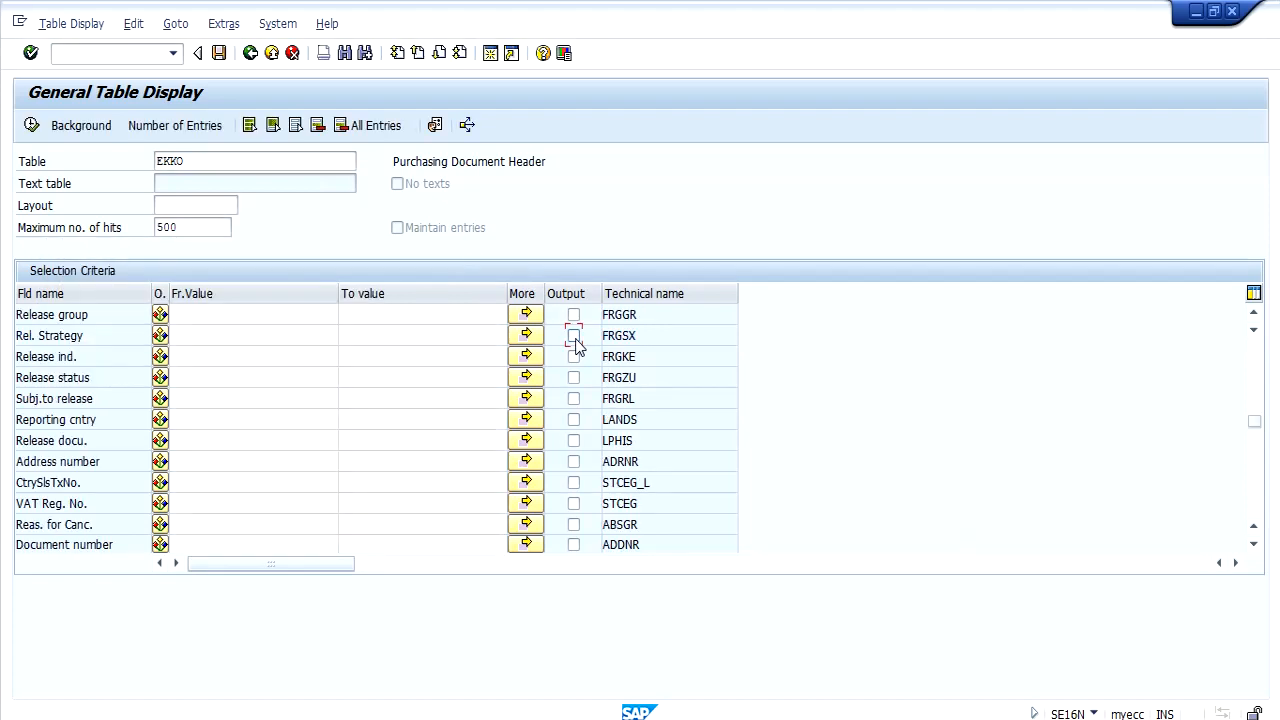
pyautogui.click(574, 337)
pyautogui.click(574, 357)
pyautogui.click(574, 378)
pyautogui.click(574, 398)
pyautogui.click(574, 315)
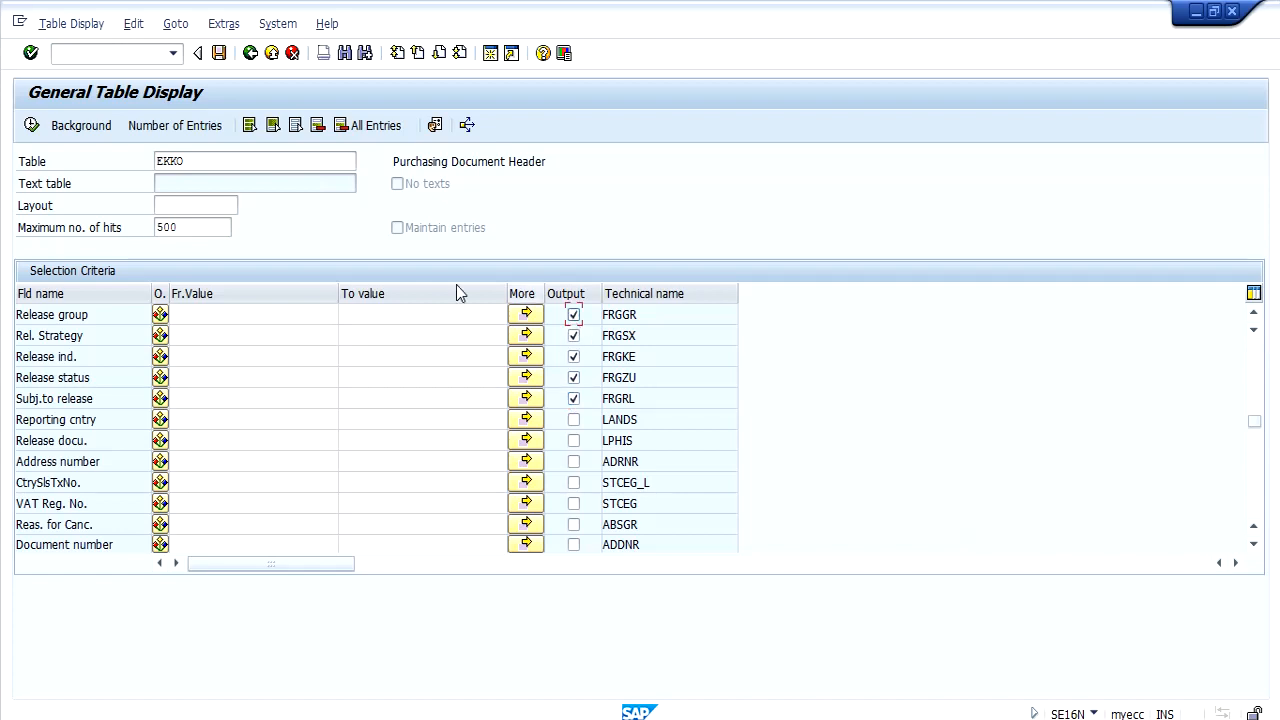
# - Display the EKKO entry of the scheduling agreement and check its release indicator
pyautogui.click(31, 125)
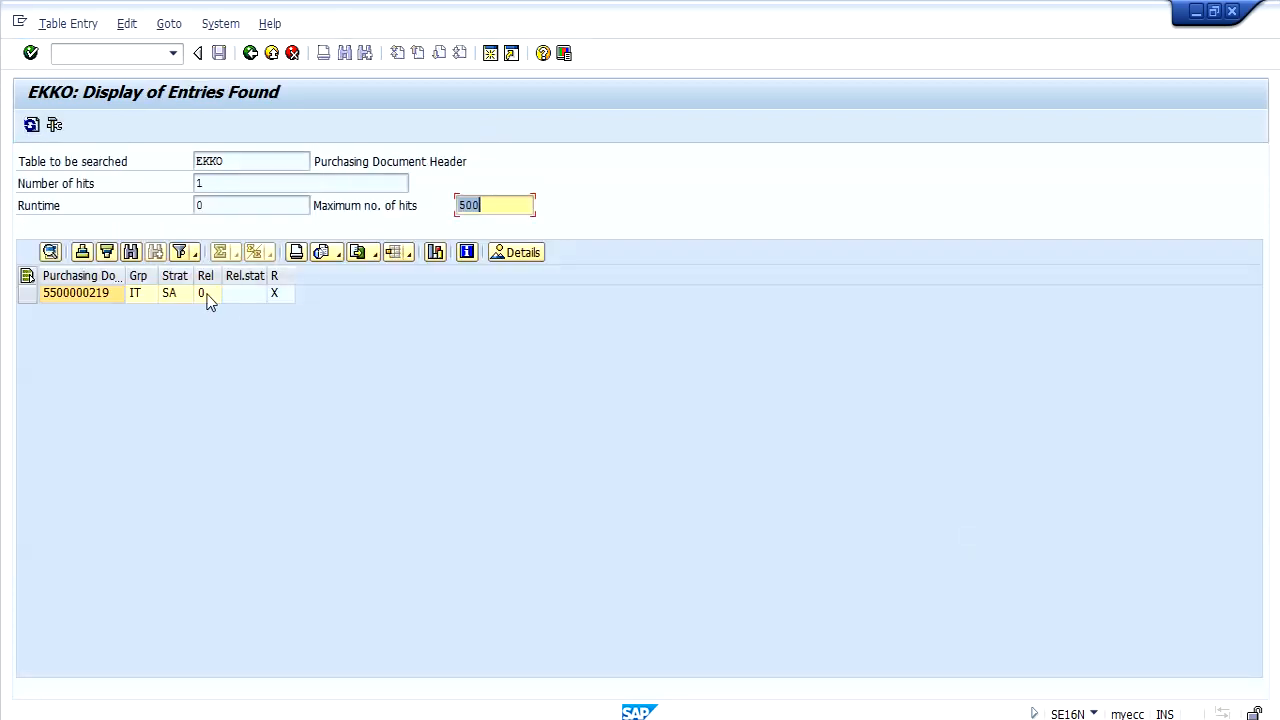
pyautogui.click(208, 300)
pyautogui.click(80, 298)
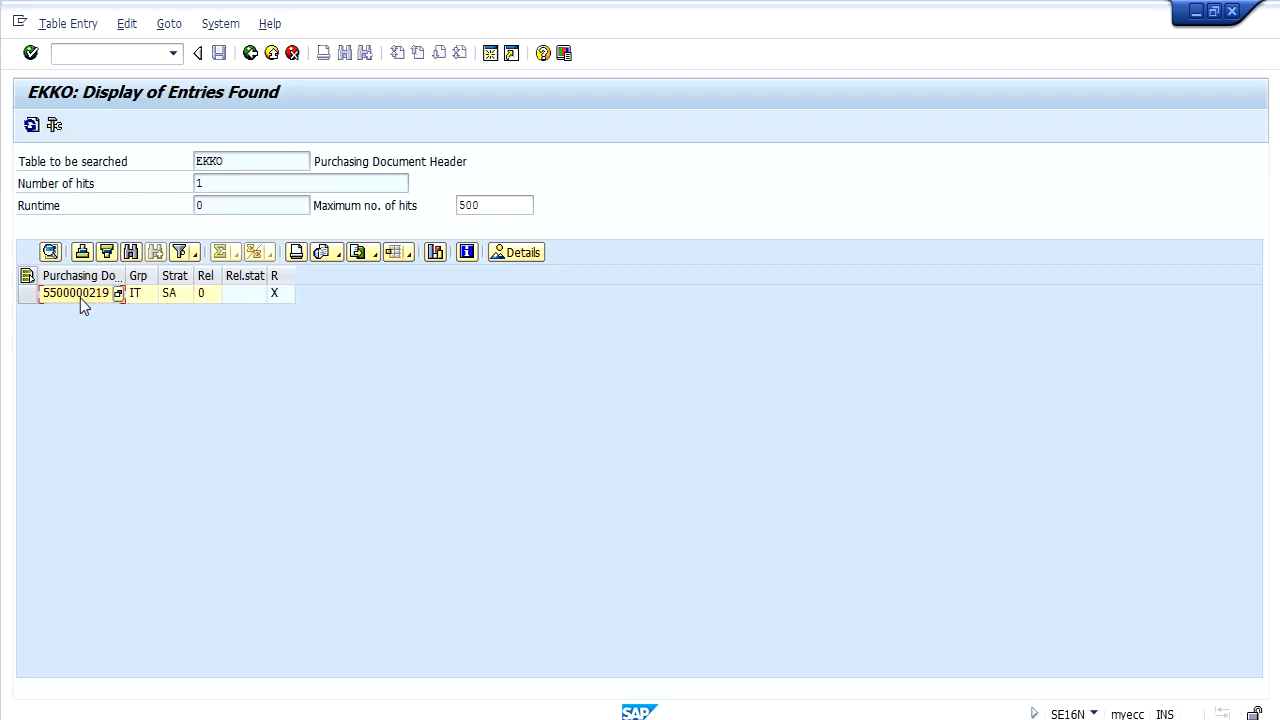
# - Start transaction ME35L and set release code 01 with release group IT
pyautogui.click(141, 56)
pyautogui.write('/NME35')
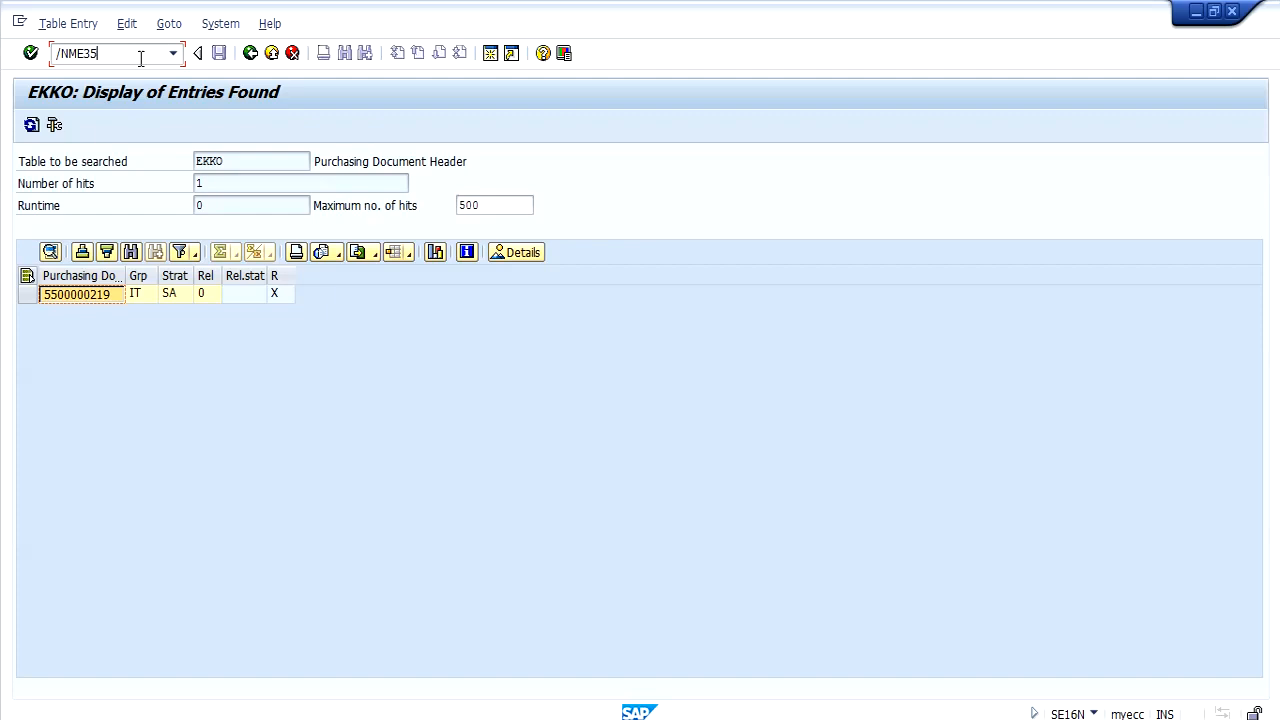
pyautogui.write('L')
pyautogui.press('Return')
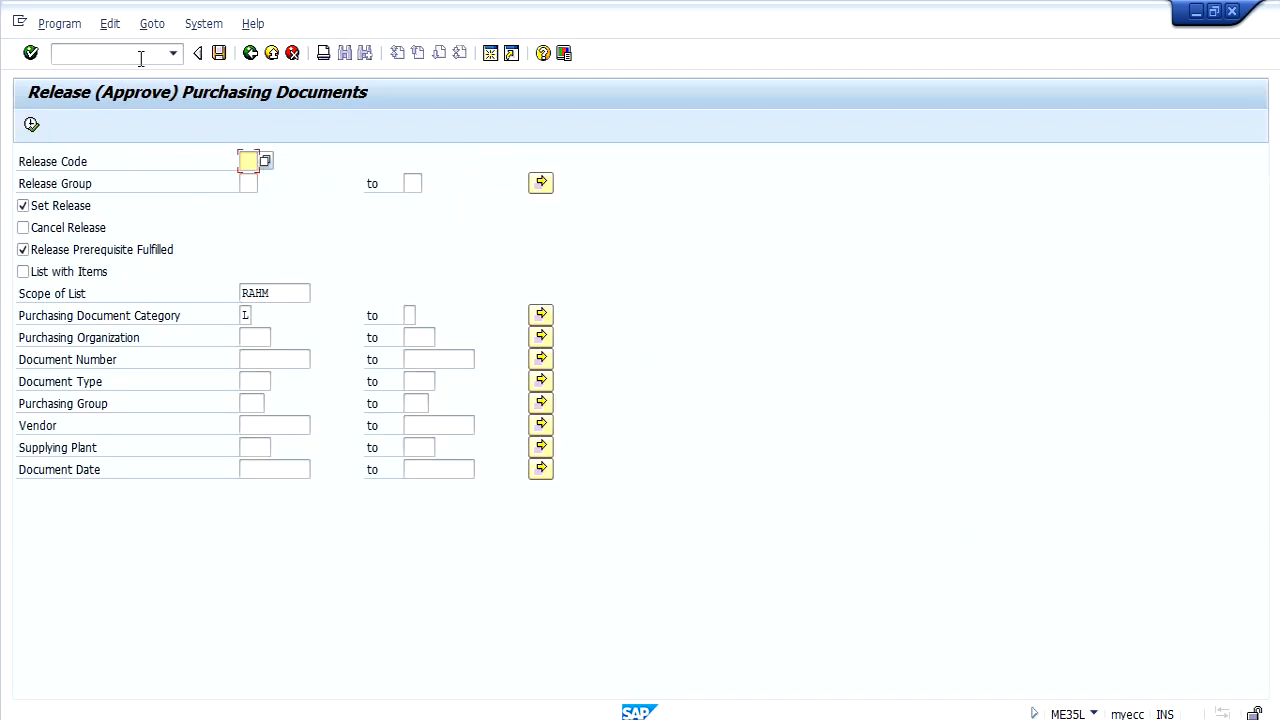
pyautogui.write('01')
pyautogui.press('Tab')
pyautogui.write('IT')
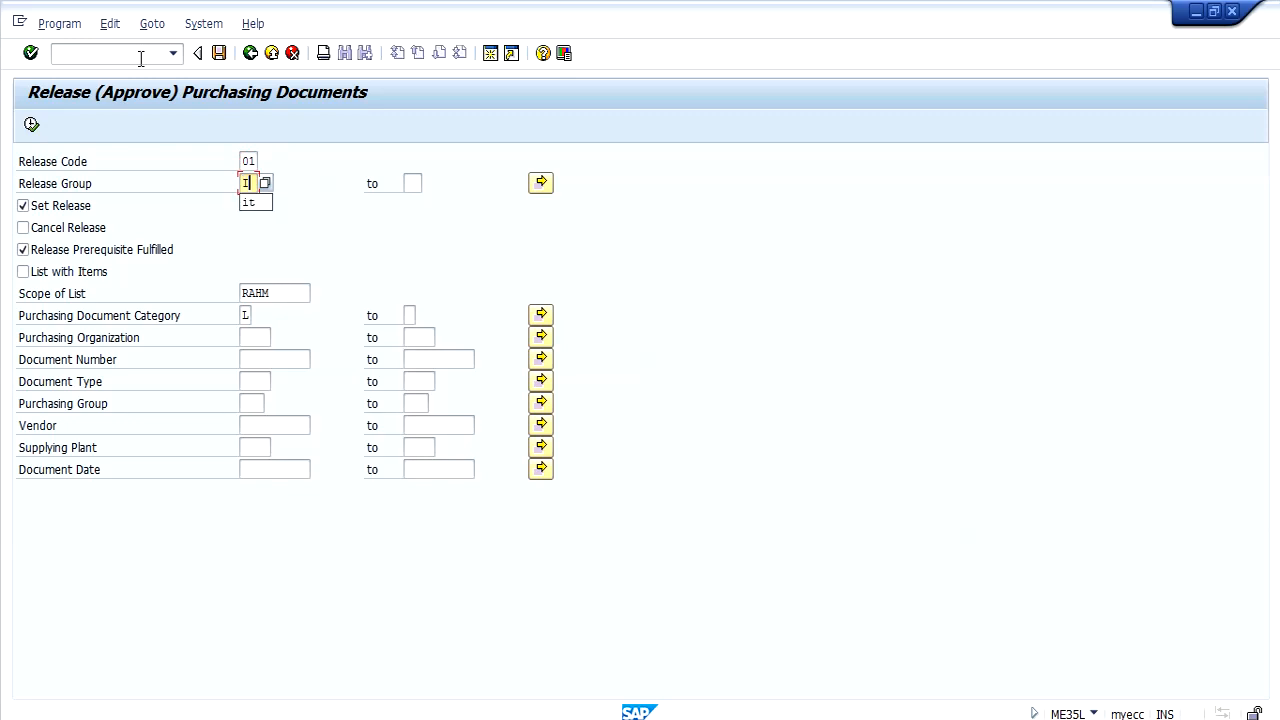
# - List the scheduling agreement by its document number, release item 10 with release code 01, and return to the selection
pyautogui.click(262, 359)
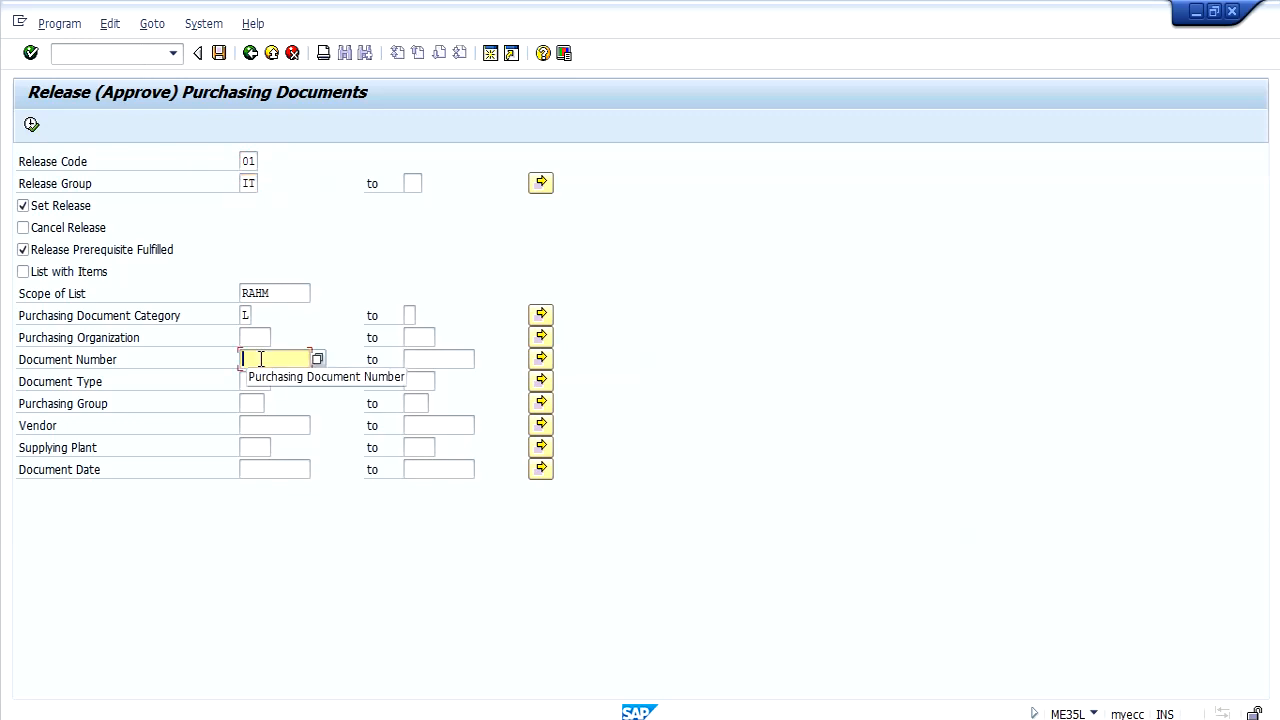
pyautogui.write('5500000219')
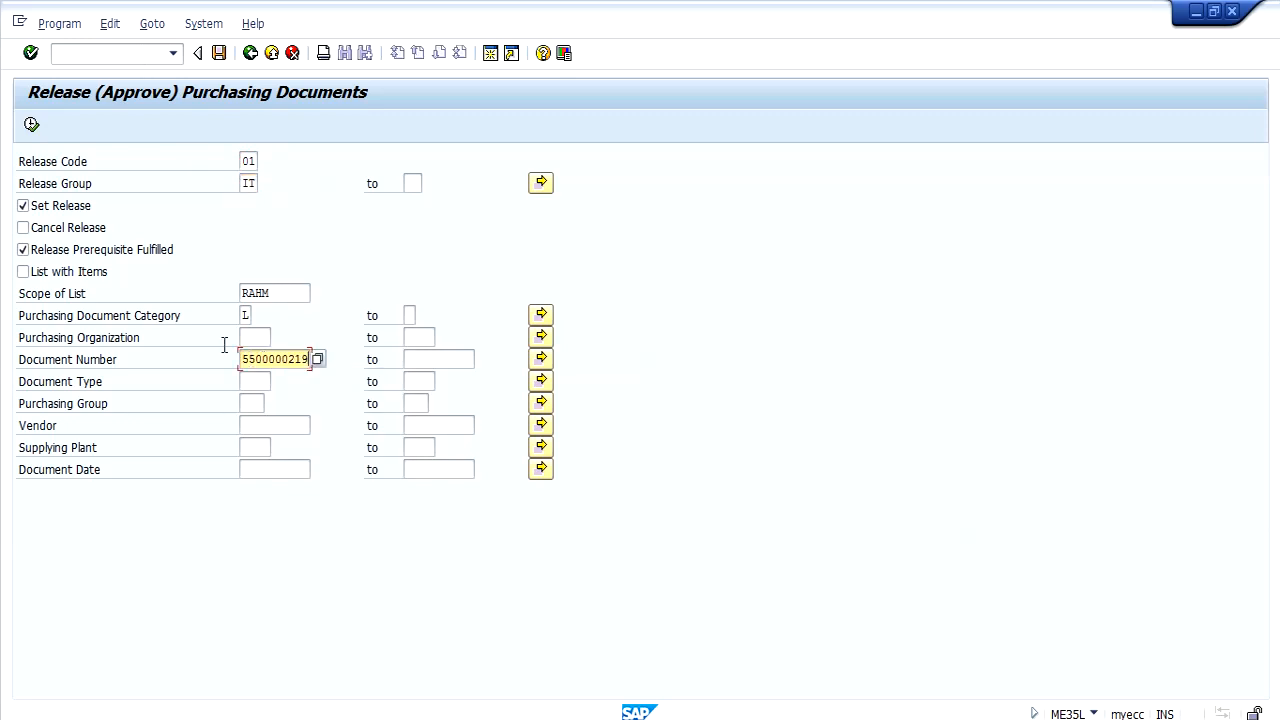
pyautogui.click(32, 125)
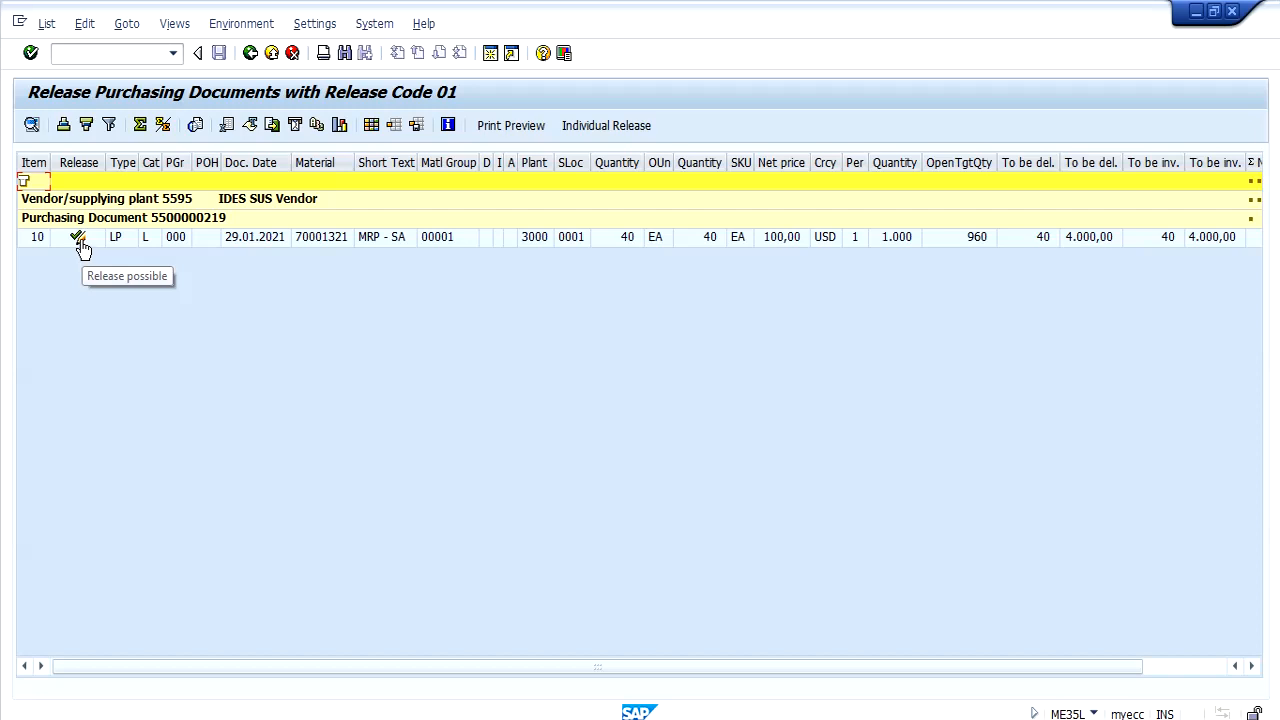
pyautogui.click(82, 244)
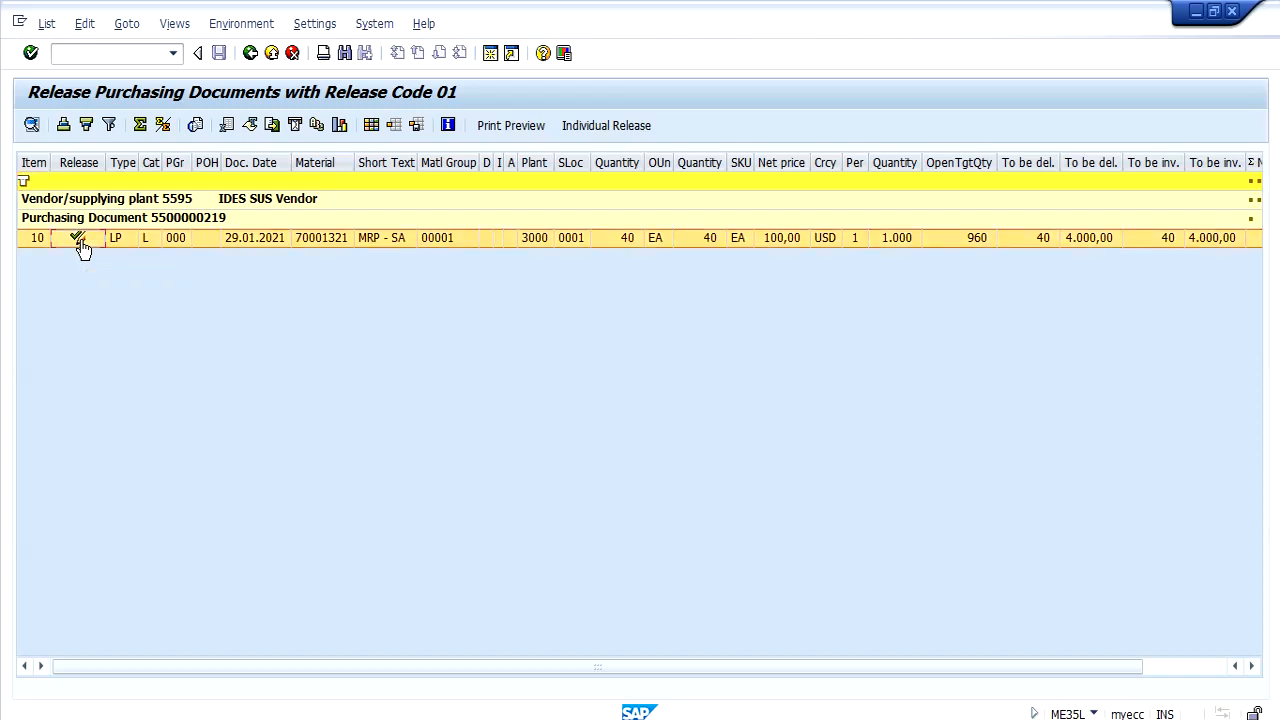
pyautogui.click(251, 58)
# - Set release code 02, release group IT and the scheduling agreement's document number for the second release
pyautogui.write('02')
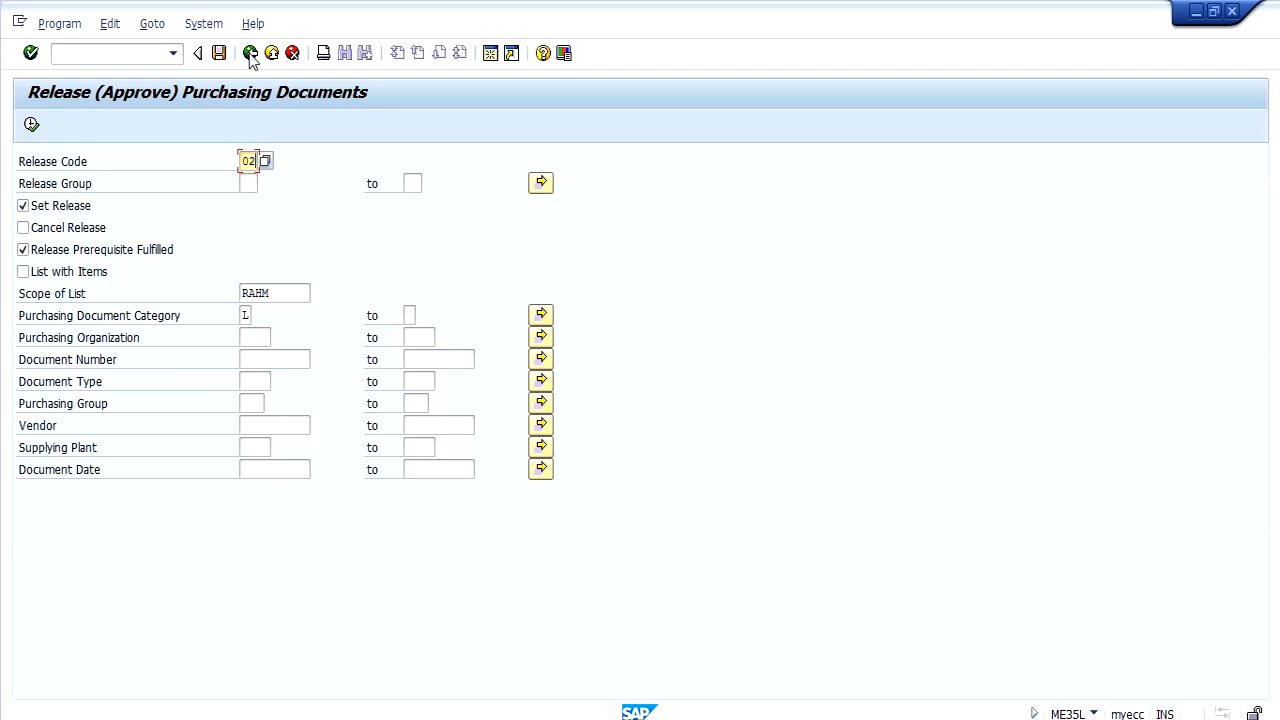
pyautogui.press('Tab')
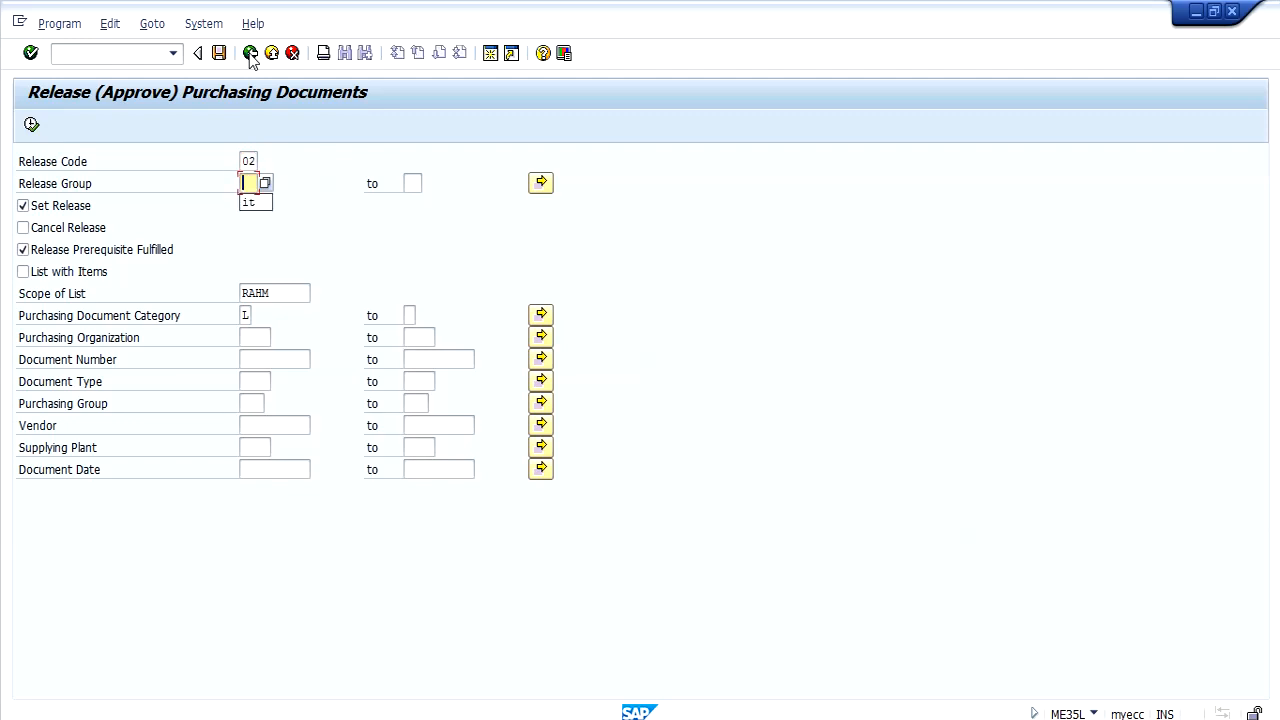
pyautogui.write('II')
pyautogui.click(286, 359)
pyautogui.hotkey('ctrl', 'v')
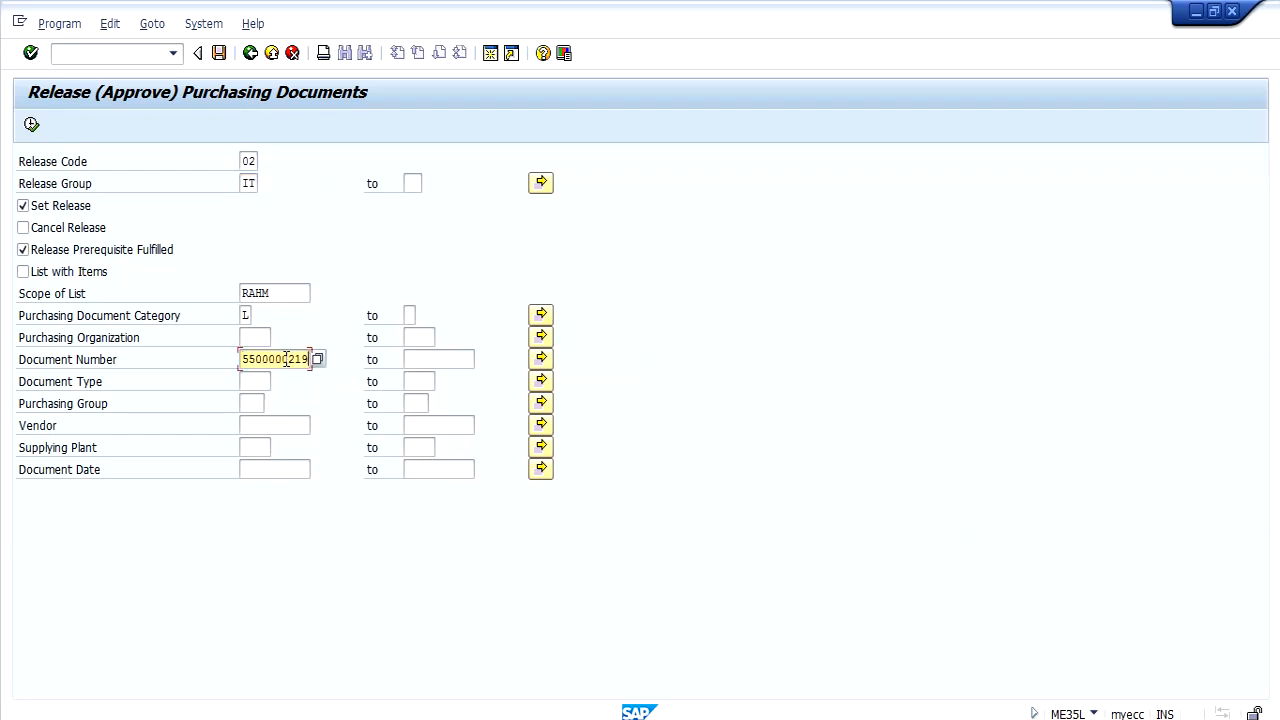
# - List the agreement with Cancel Release enabled, release item 10 with release code 02, and leave the list
pyautogui.click(23, 228)
pyautogui.click(31, 126)
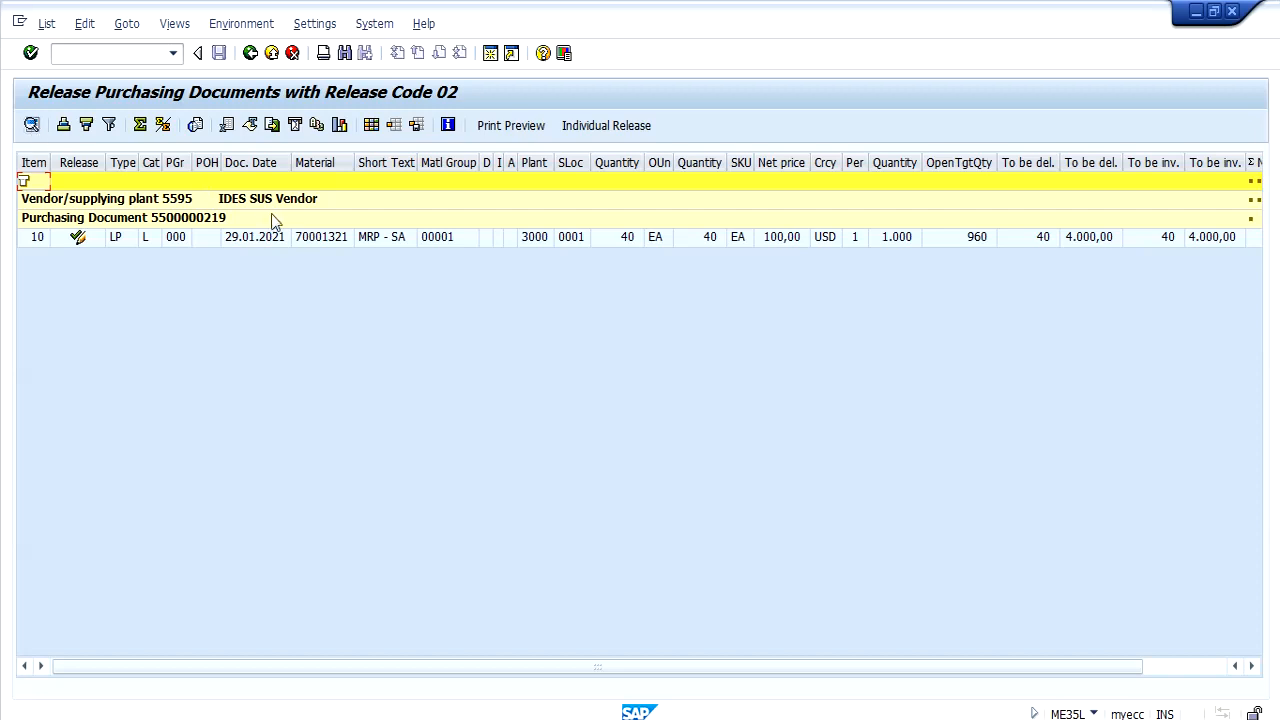
pyautogui.click(78, 242)
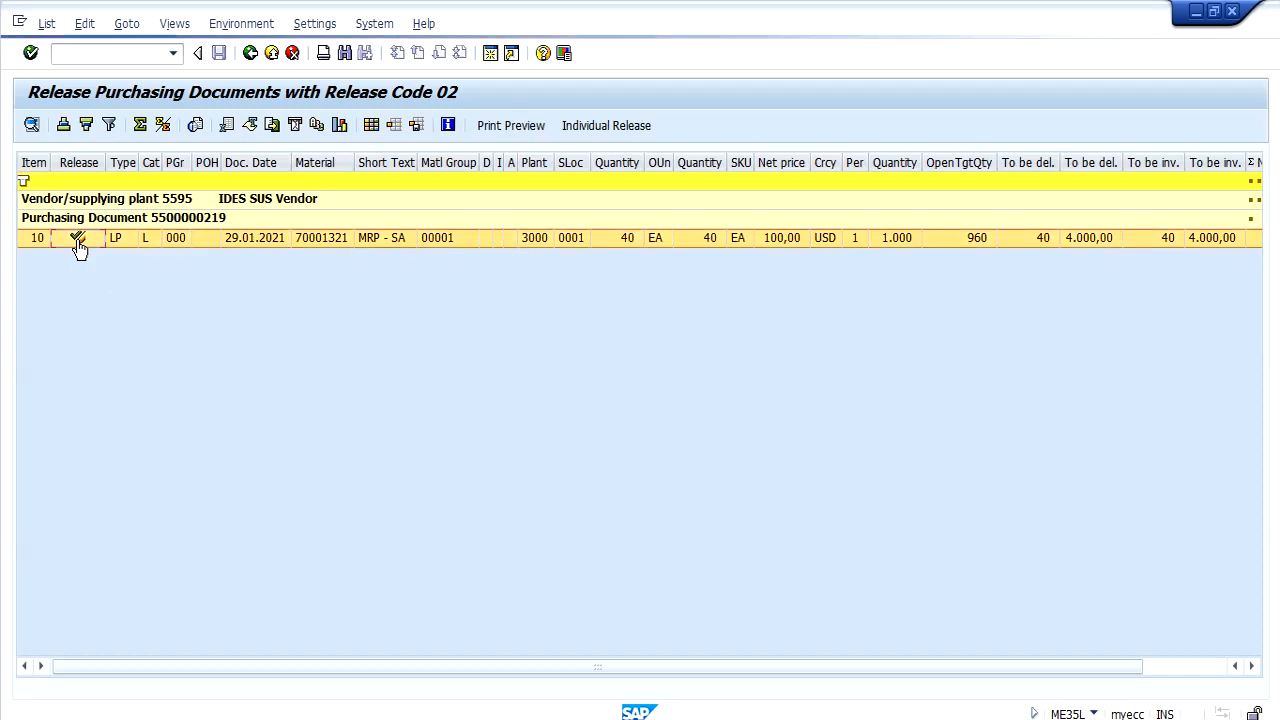
pyautogui.click(249, 53)
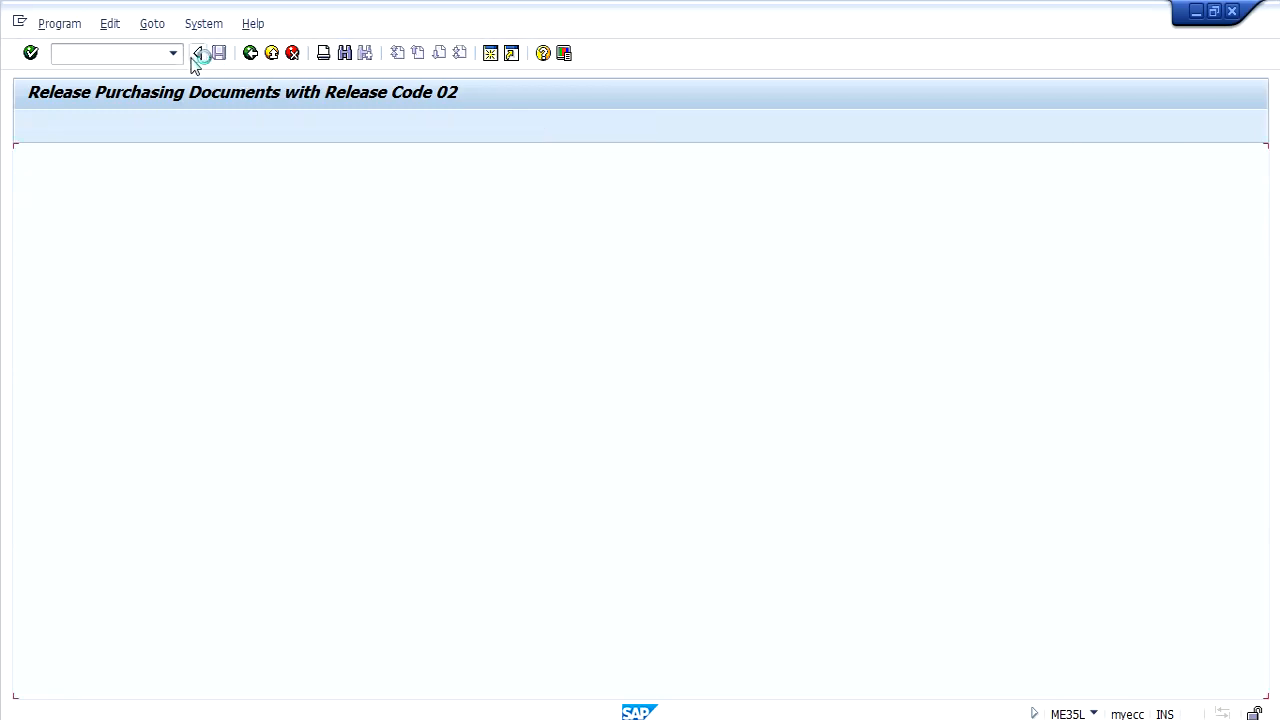
# - Open transaction SE16N again for table EKKO and enter the scheduling agreement's number as the purchasing document
pyautogui.click(155, 55)
pyautogui.write('/N')
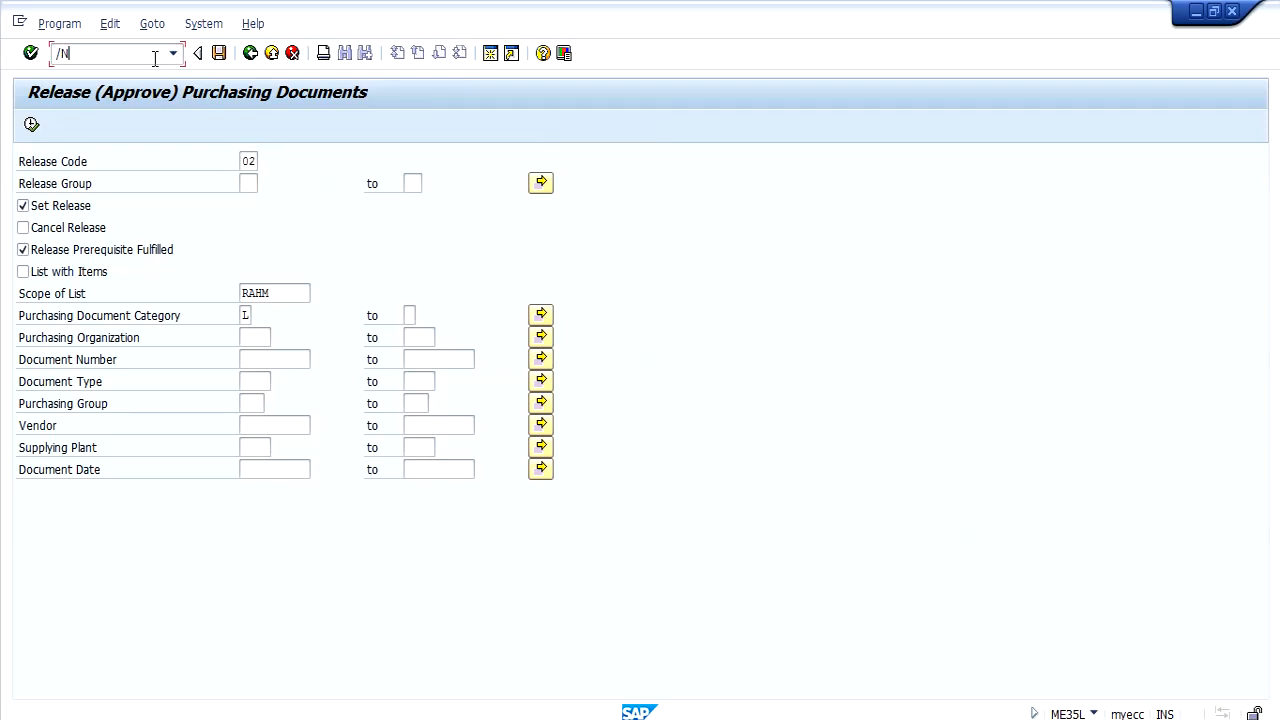
pyautogui.write('SE16N')
pyautogui.press('Return')
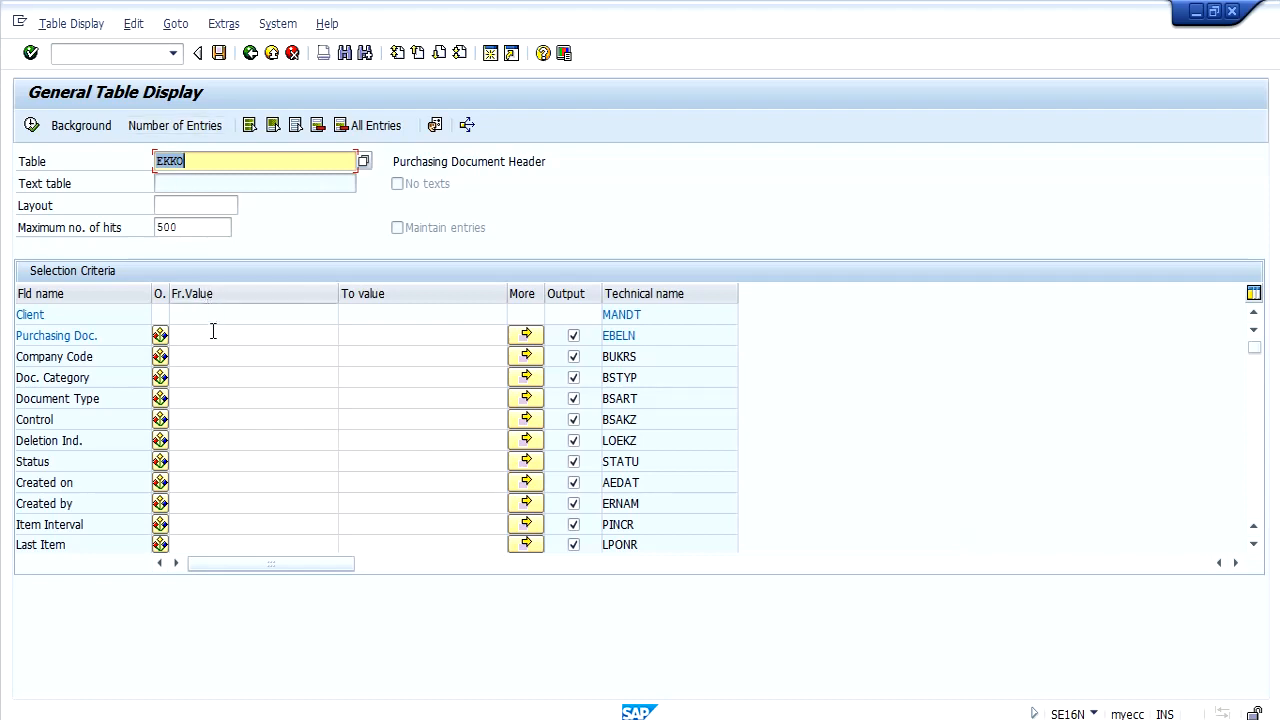
pyautogui.click(213, 334)
pyautogui.click(213, 334)
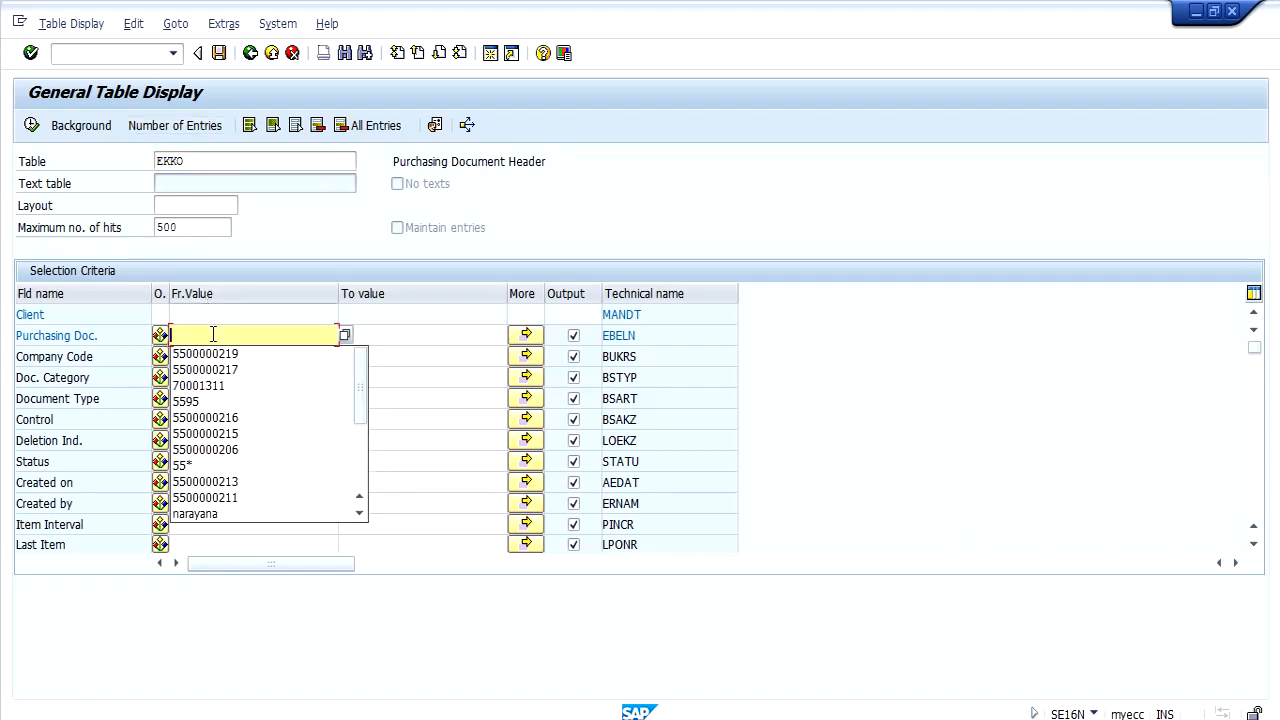
pyautogui.press('Down')
pyautogui.press('Return')
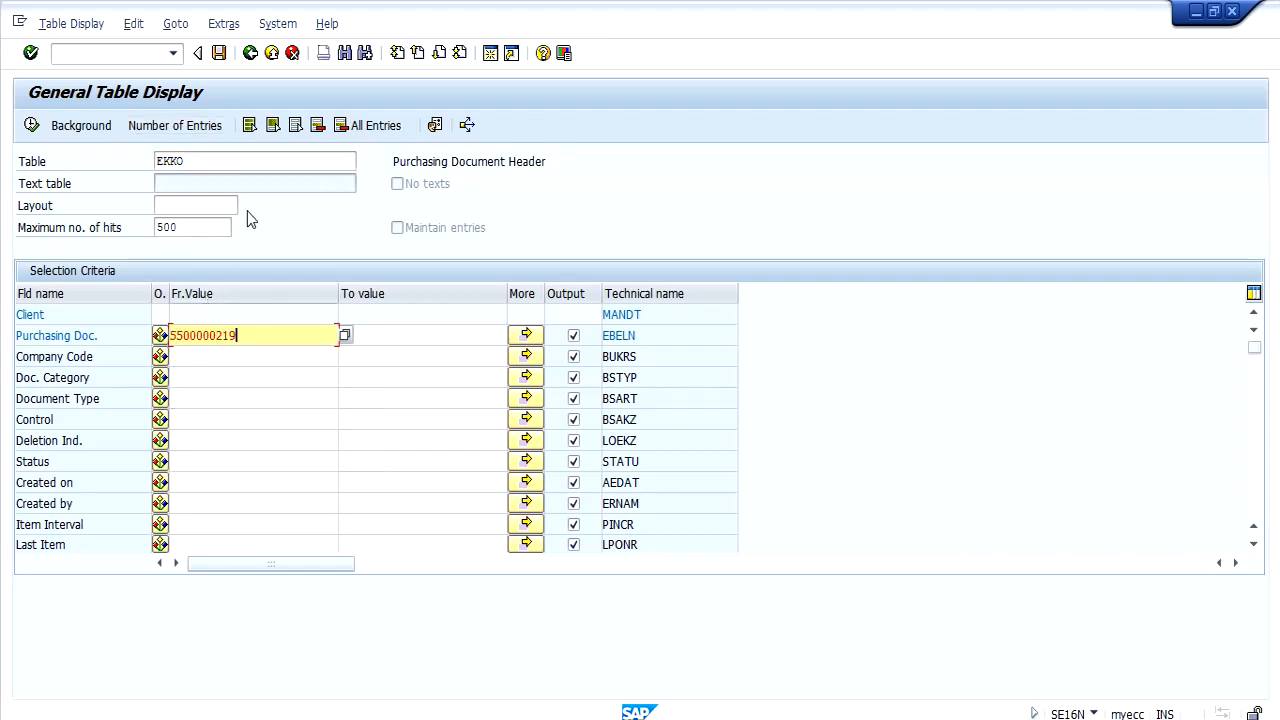
# - Limit the EKKO output to the release group, strategy, indicator, status and subject-to-release fields, and display the entries
pyautogui.click(295, 127)
pyautogui.click(573, 336)
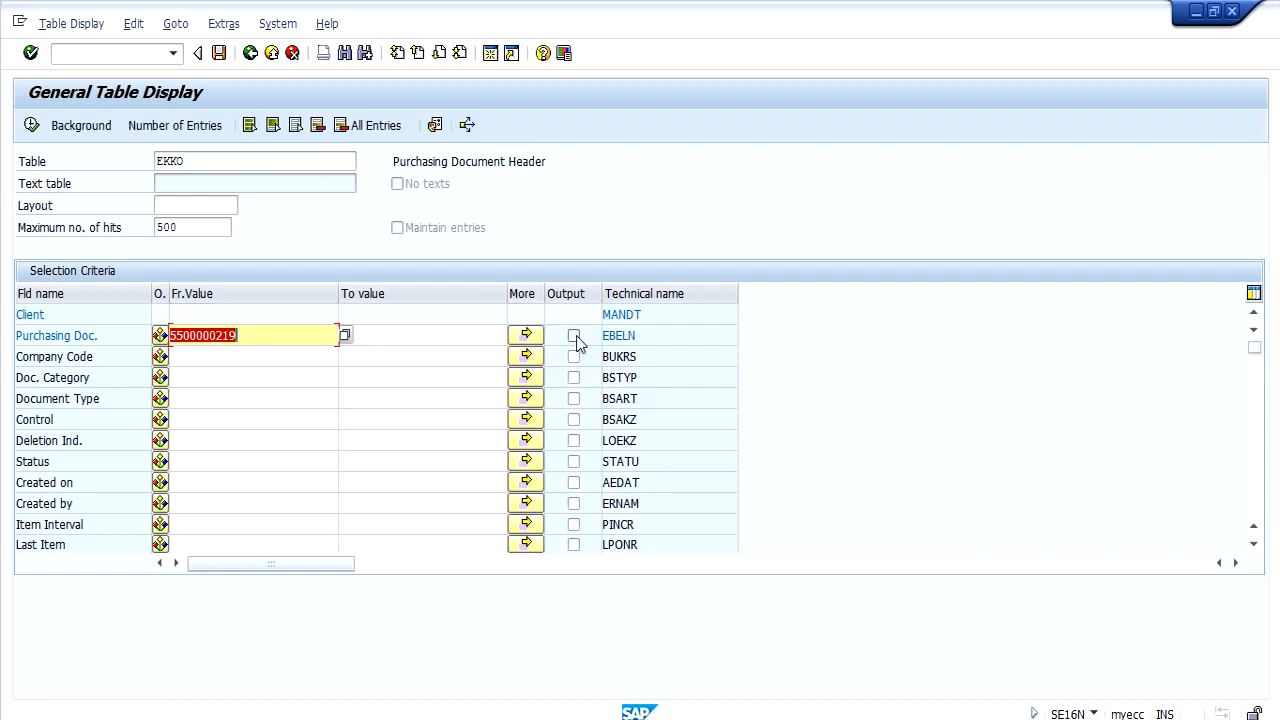
pyautogui.hotkey('ctrl', 'f')
pyautogui.write('REL')
pyautogui.press('Return')
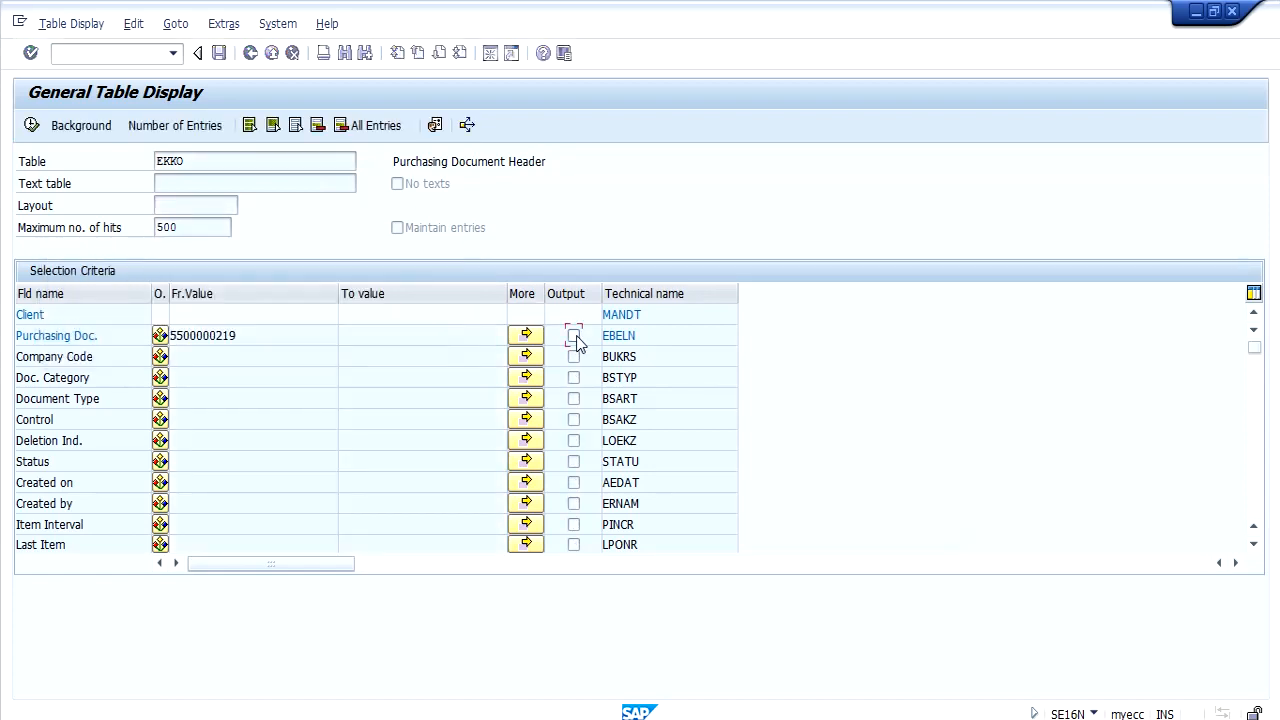
pyautogui.click(573, 315)
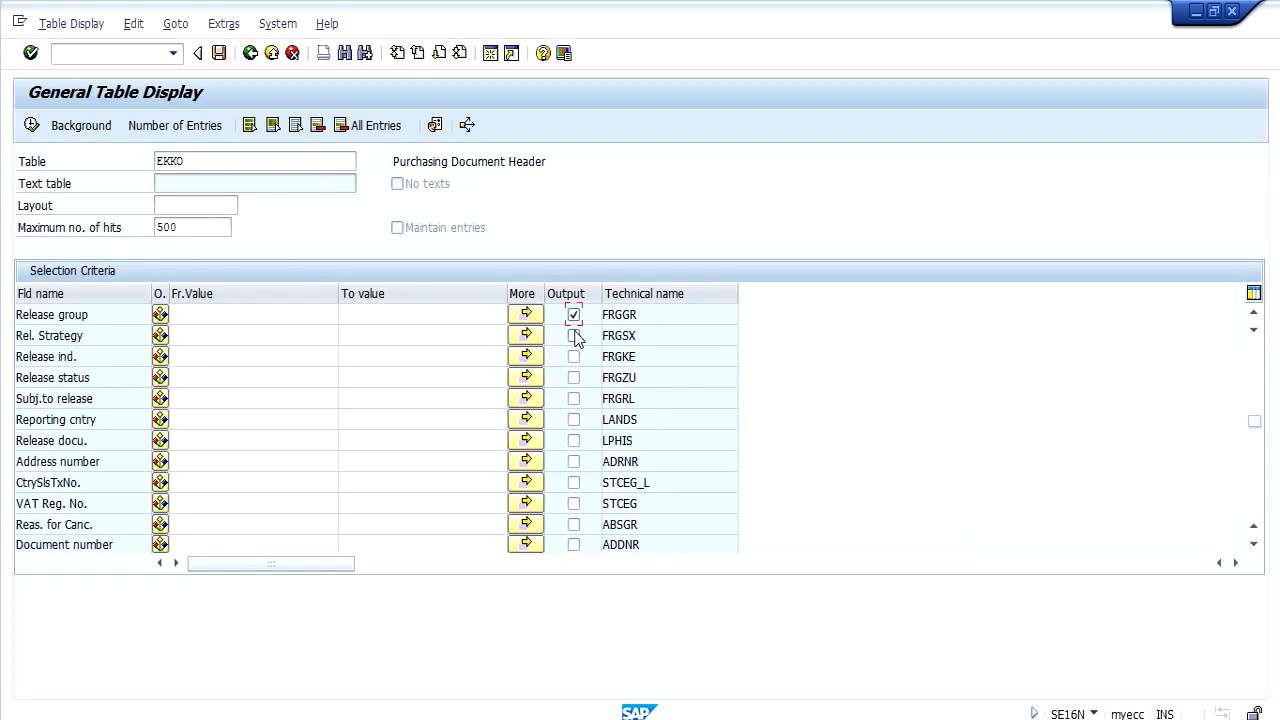
pyautogui.click(573, 336)
pyautogui.click(573, 357)
pyautogui.click(573, 378)
pyautogui.click(573, 399)
pyautogui.click(31, 125)
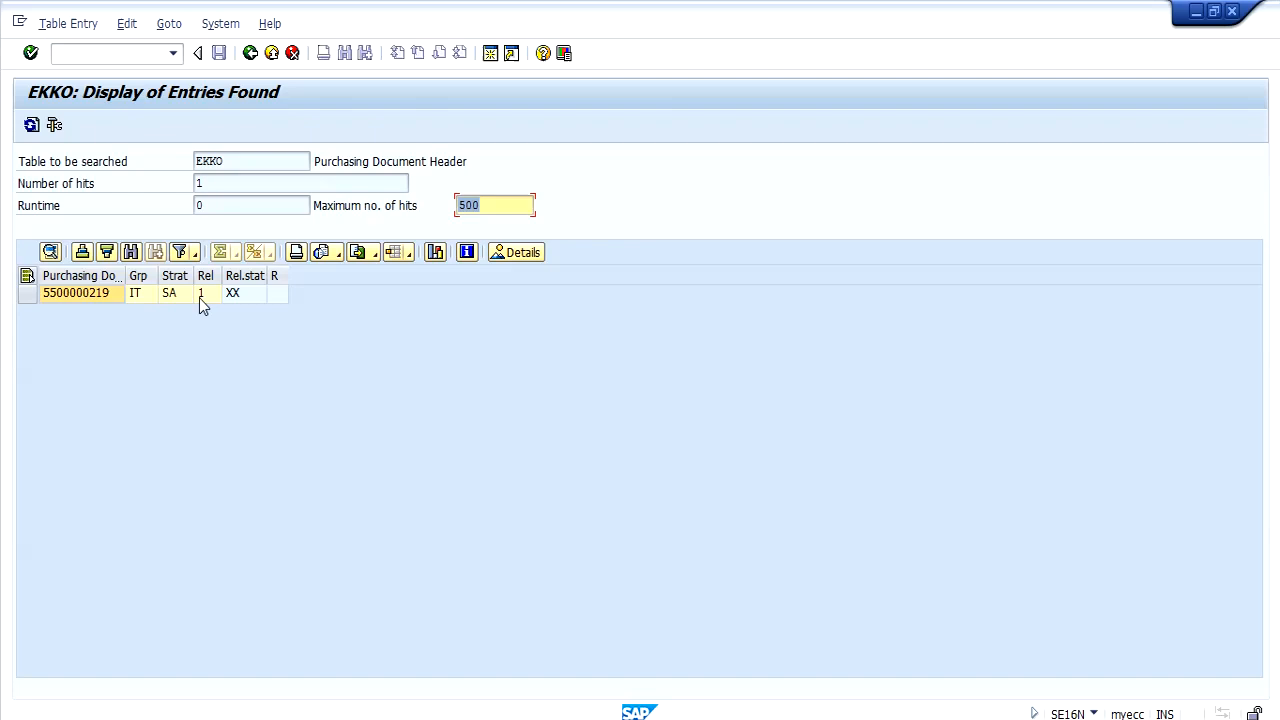
# - Look up the possible values of the entry's release indicator and close the value list
pyautogui.click(199, 298)
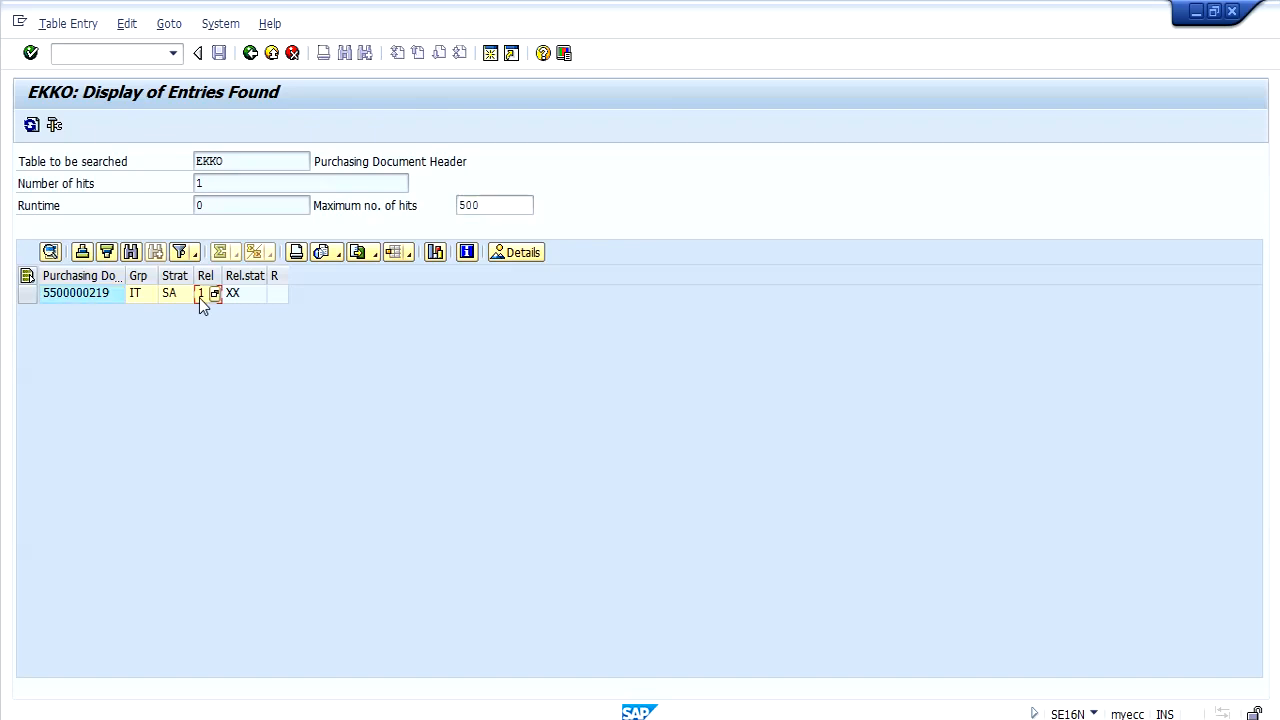
pyautogui.click(213, 304)
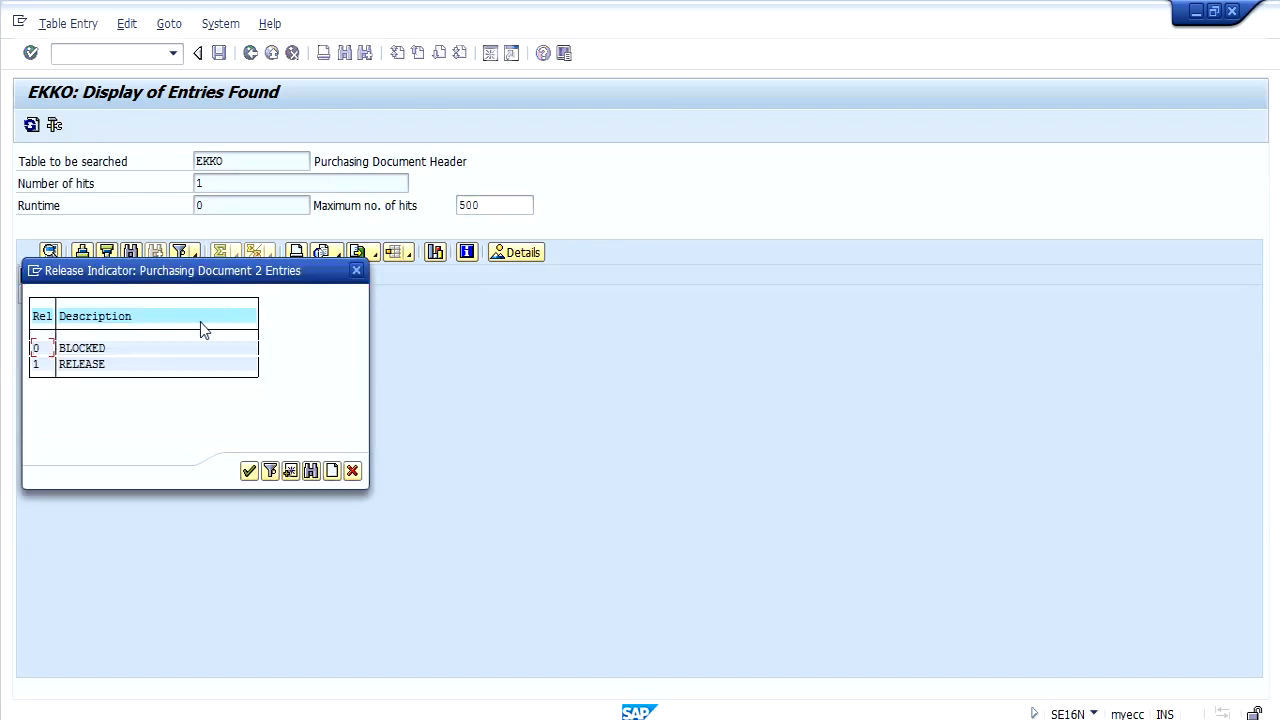
pyautogui.click(102, 368)
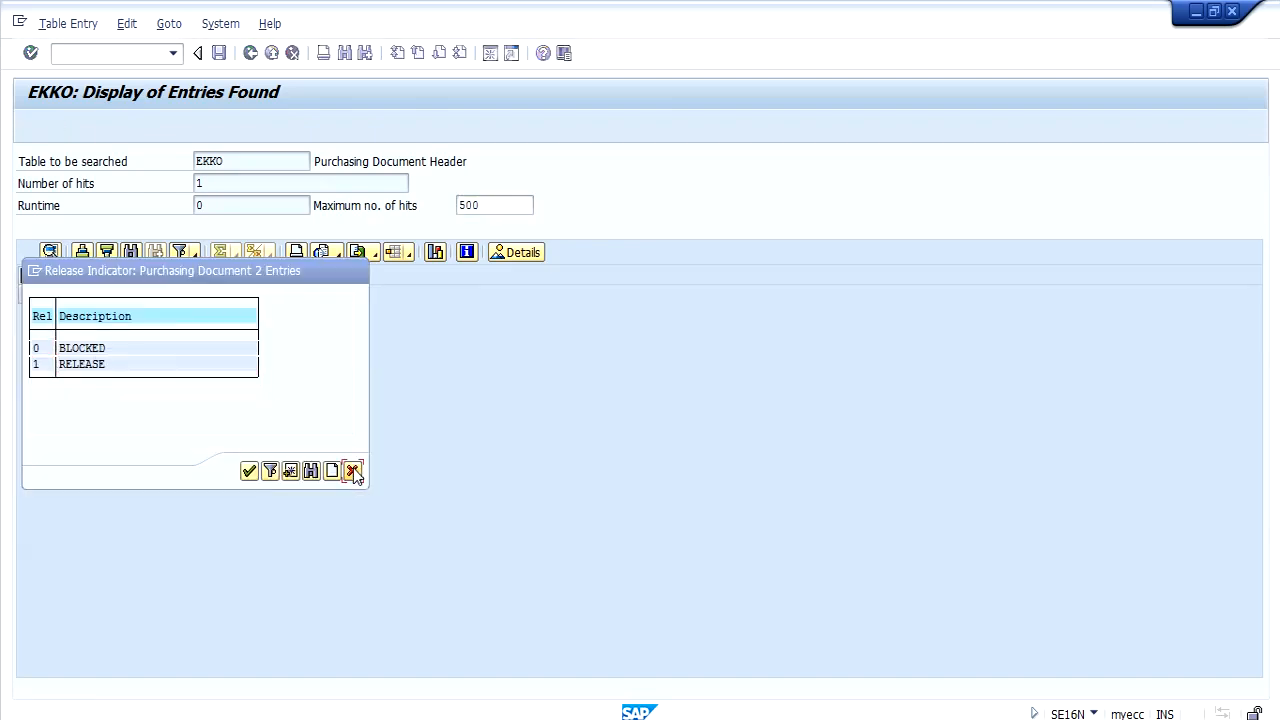
pyautogui.click(353, 471)
pyautogui.click(95, 296)
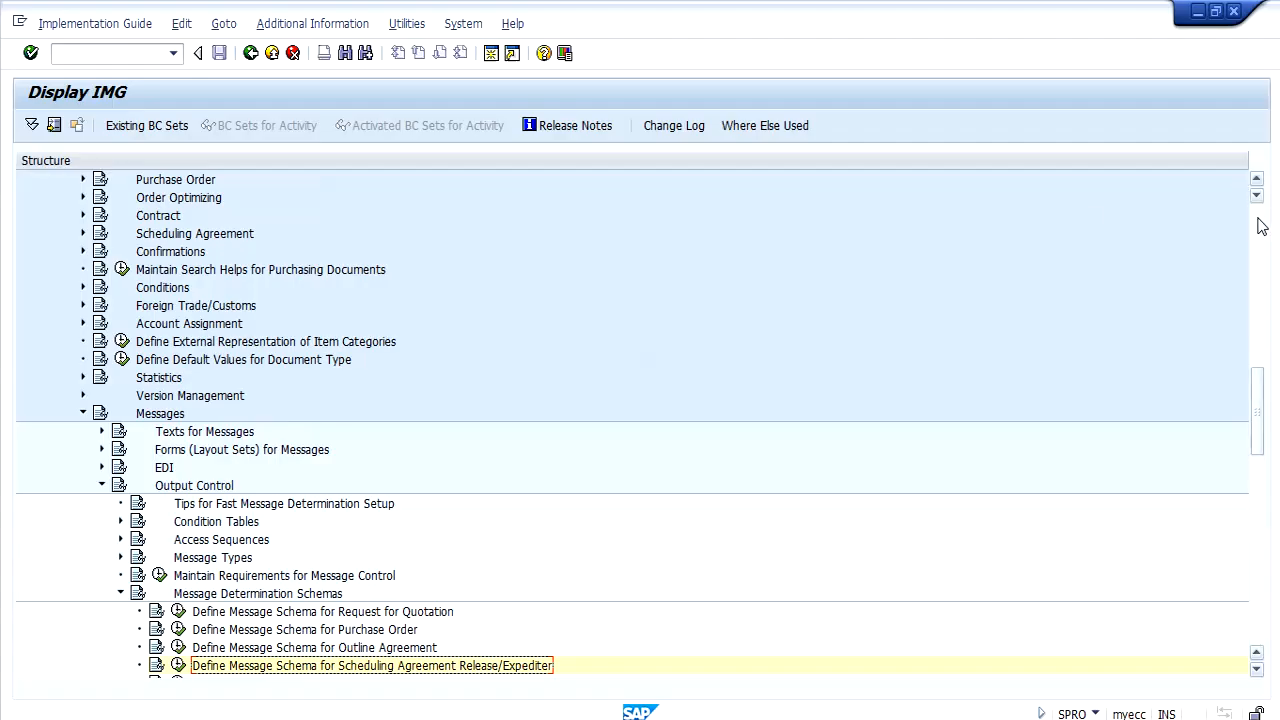
# - In the IMG, open Define Message Determ. Schema: Forecast Delivery Schedule/Expediter under the scheduling agreement release message schemas
pyautogui.scroll(9, 1260, 220)
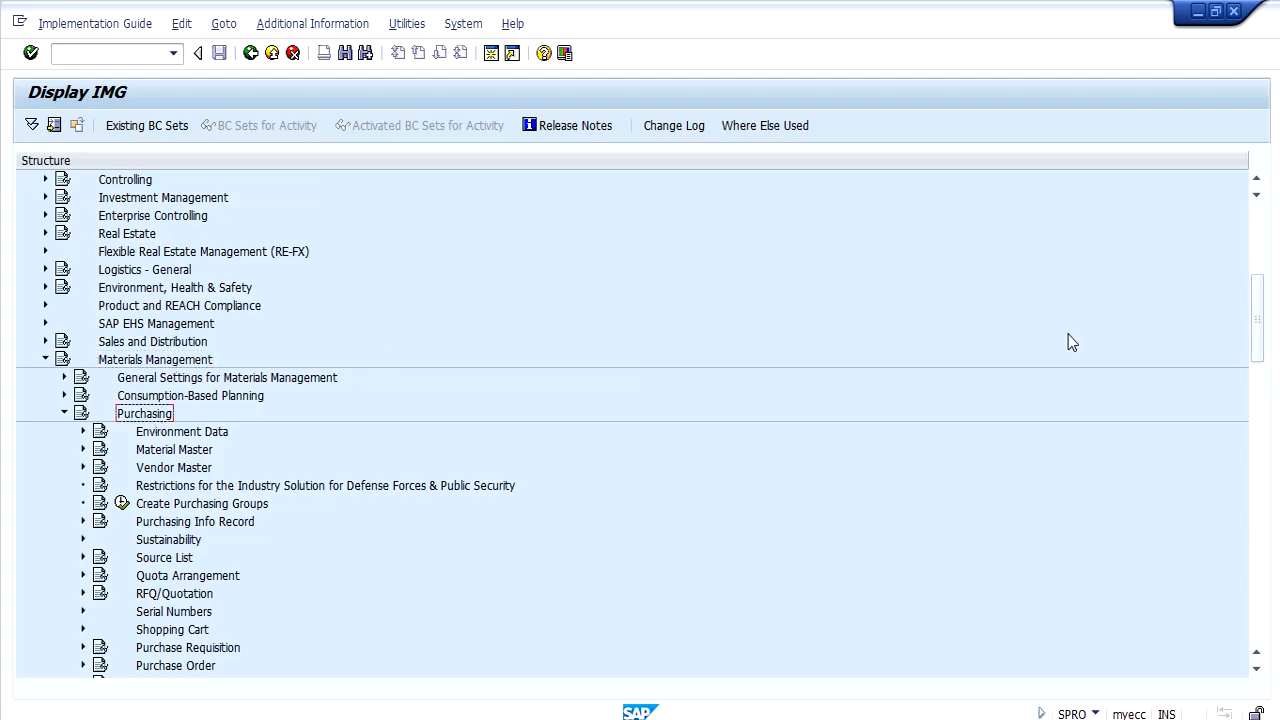
pyautogui.moveTo(1260, 354); pyautogui.dragTo(1262, 450)
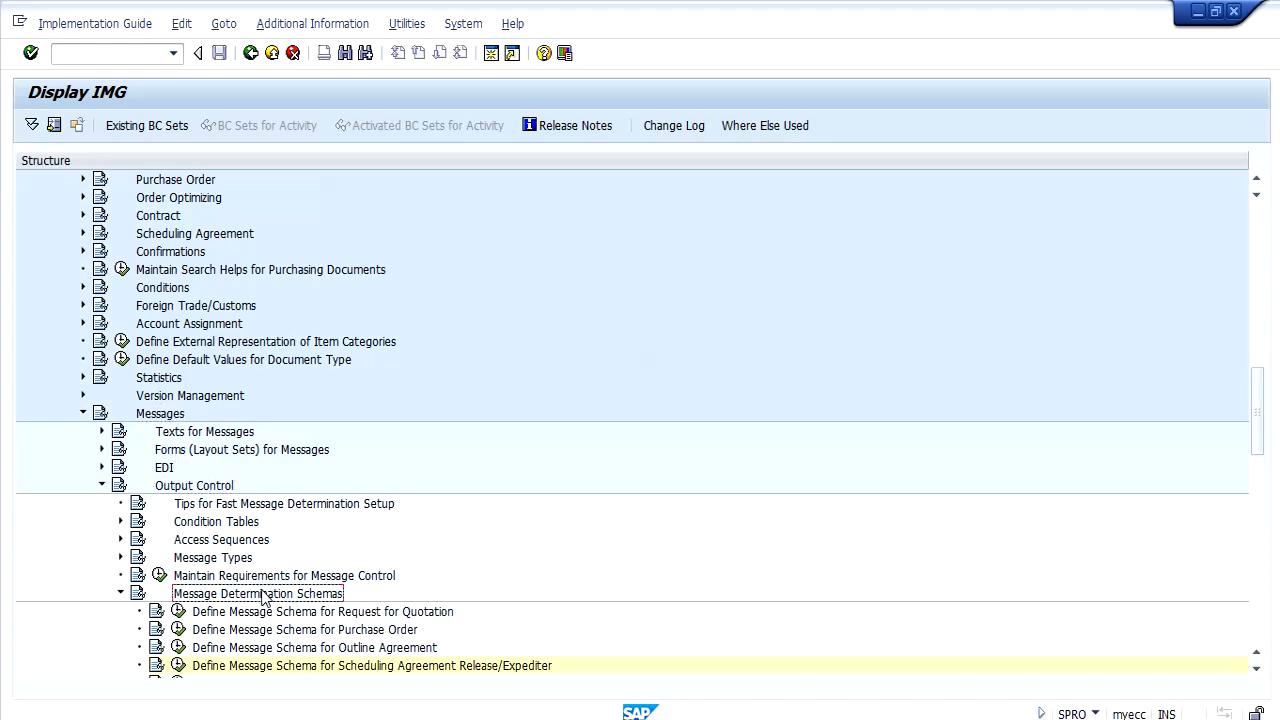
pyautogui.click(177, 666)
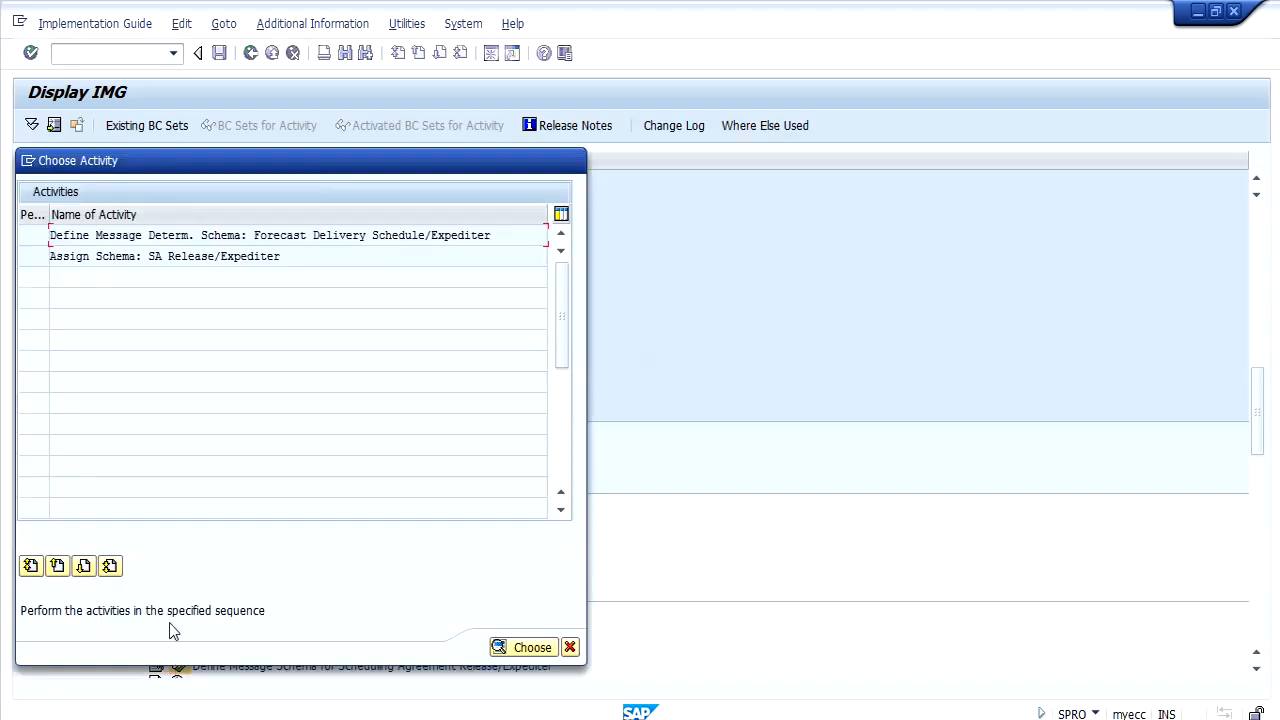
pyautogui.doubleClick(249, 237)
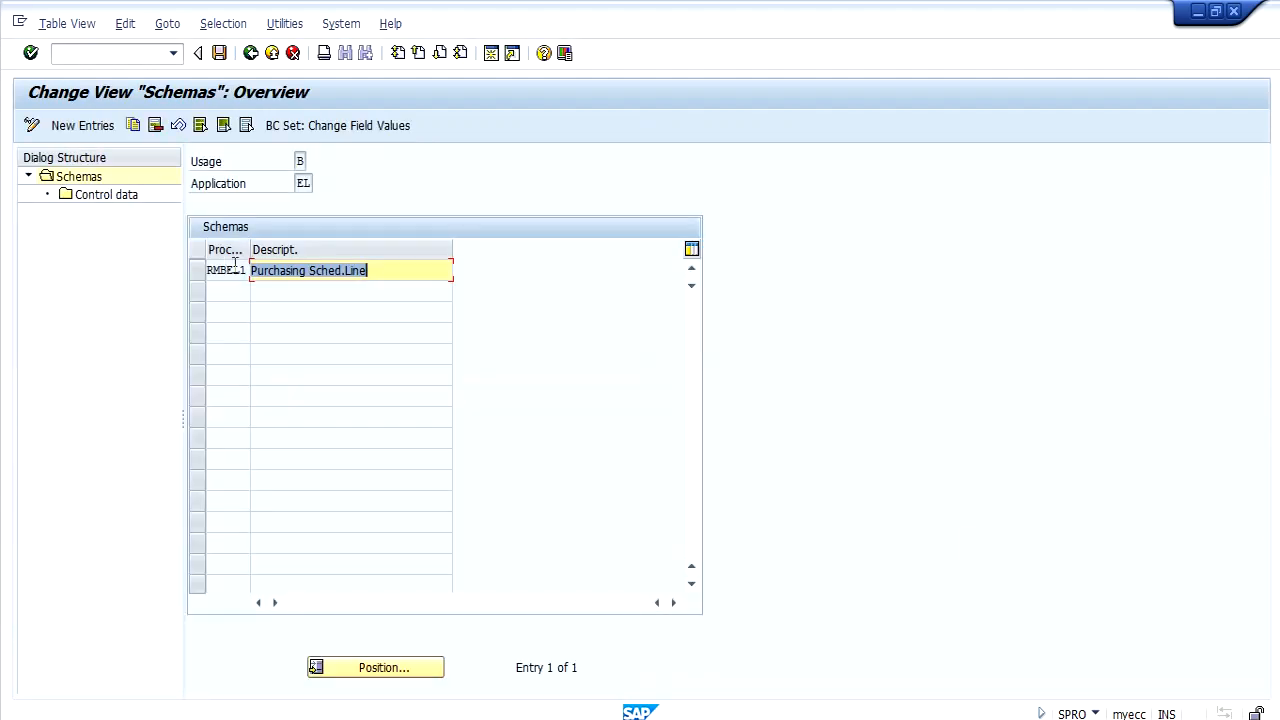
# - Open the control data of schema RMBEL1 and select step 10 with condition type LPET
pyautogui.click(204, 271)
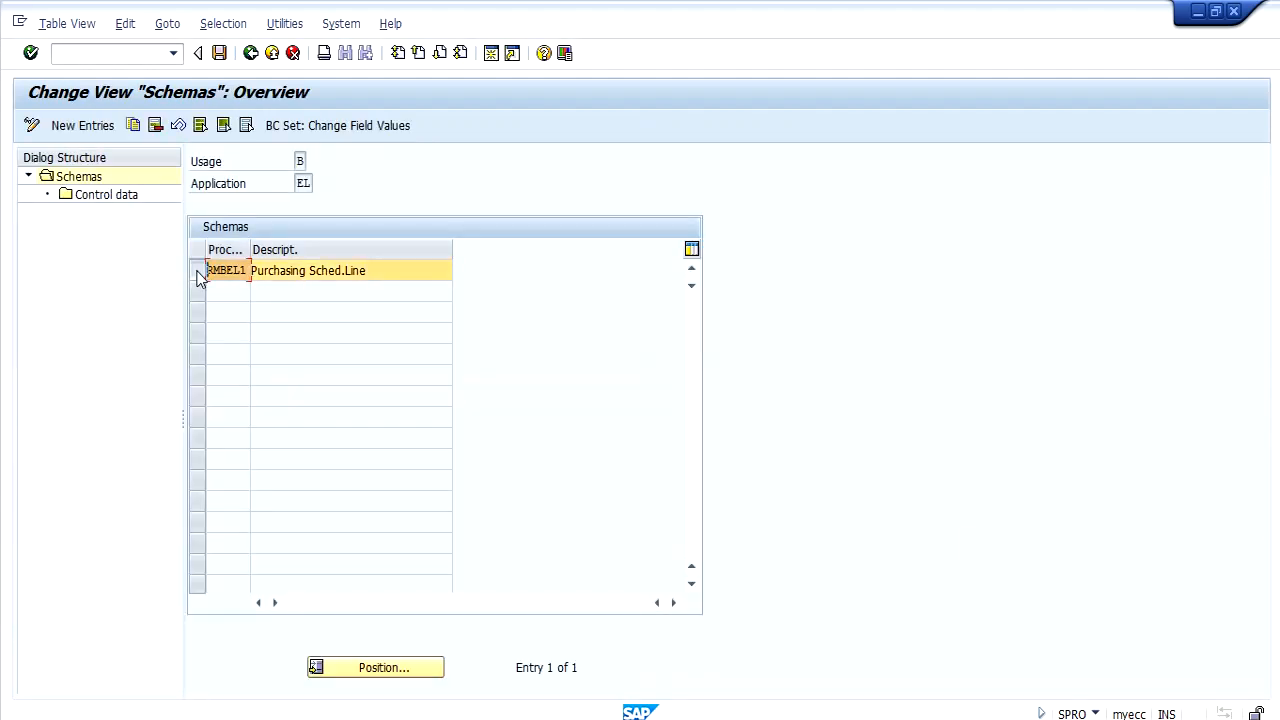
pyautogui.doubleClick(107, 196)
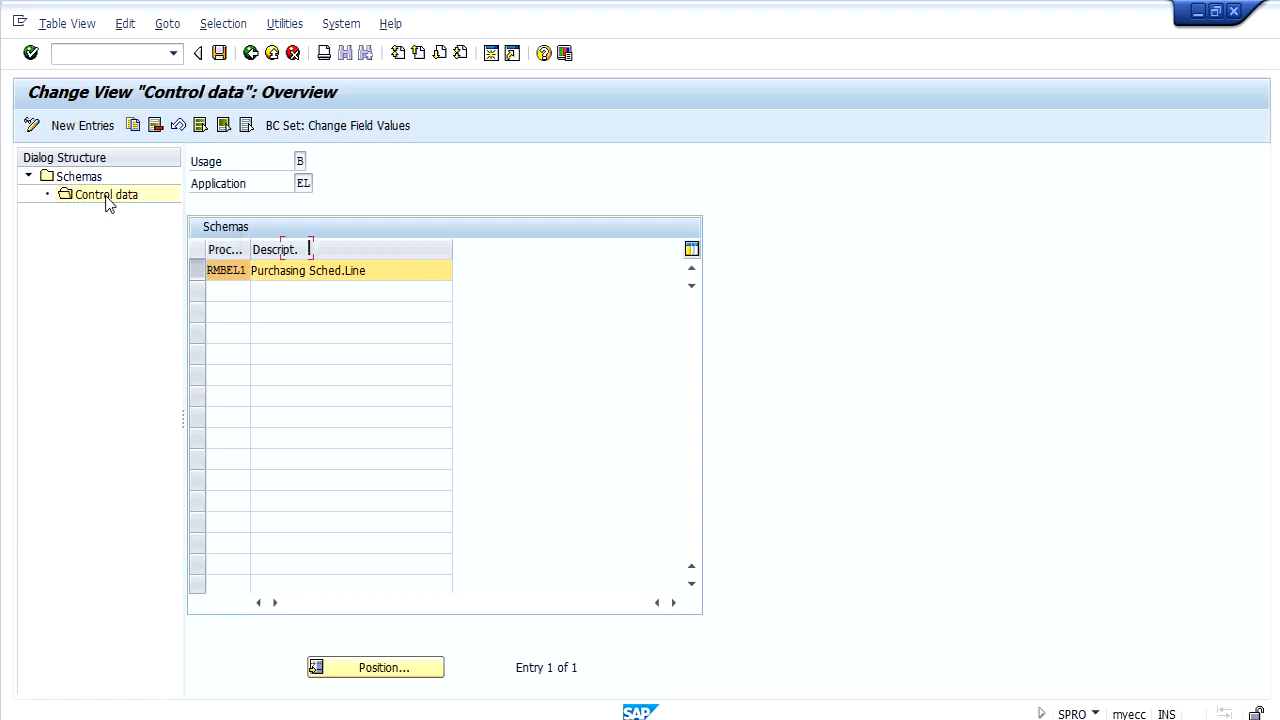
pyautogui.click(370, 248)
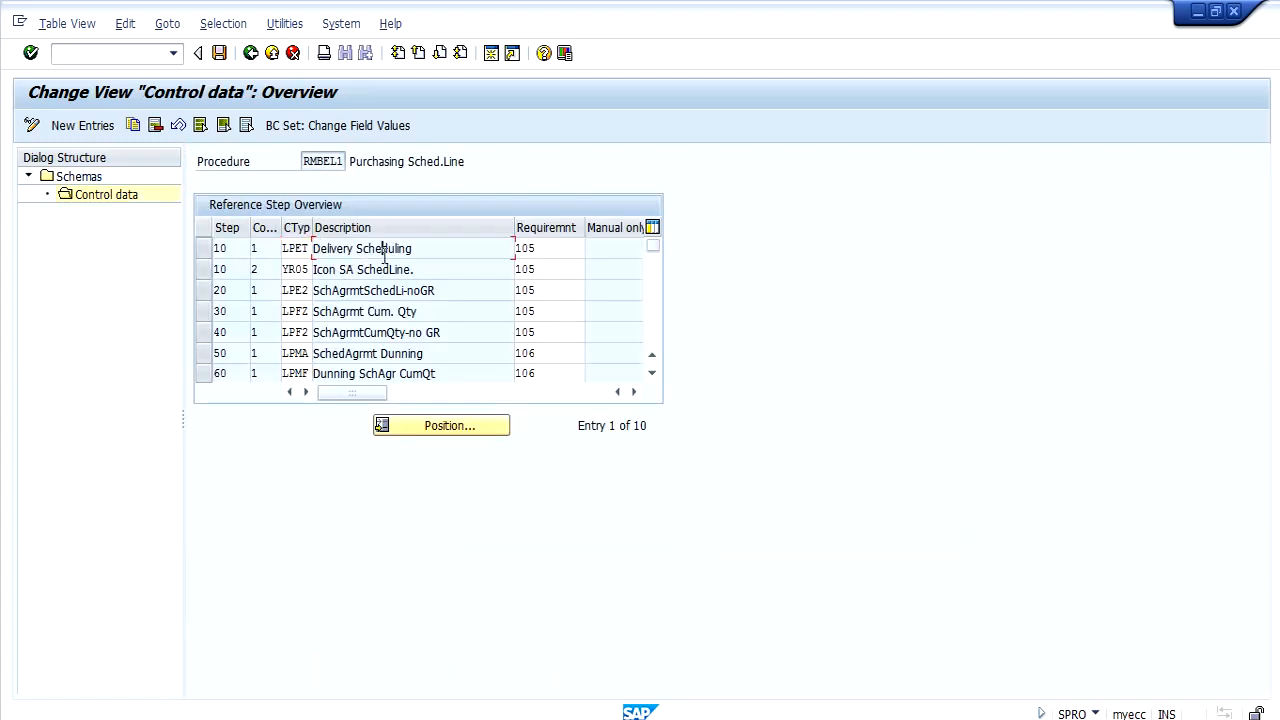
pyautogui.click(203, 252)
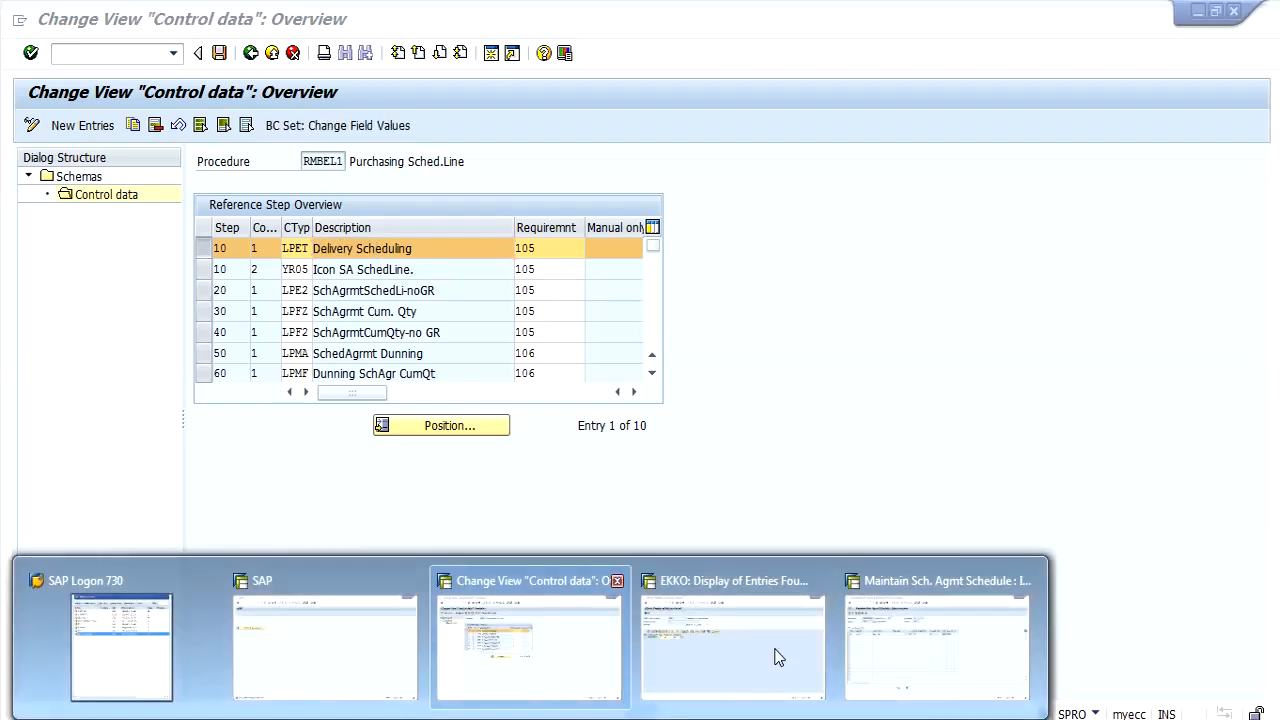
# - Restart transaction ME38 for the same scheduling agreement and display its header messages
pyautogui.click(861, 643)
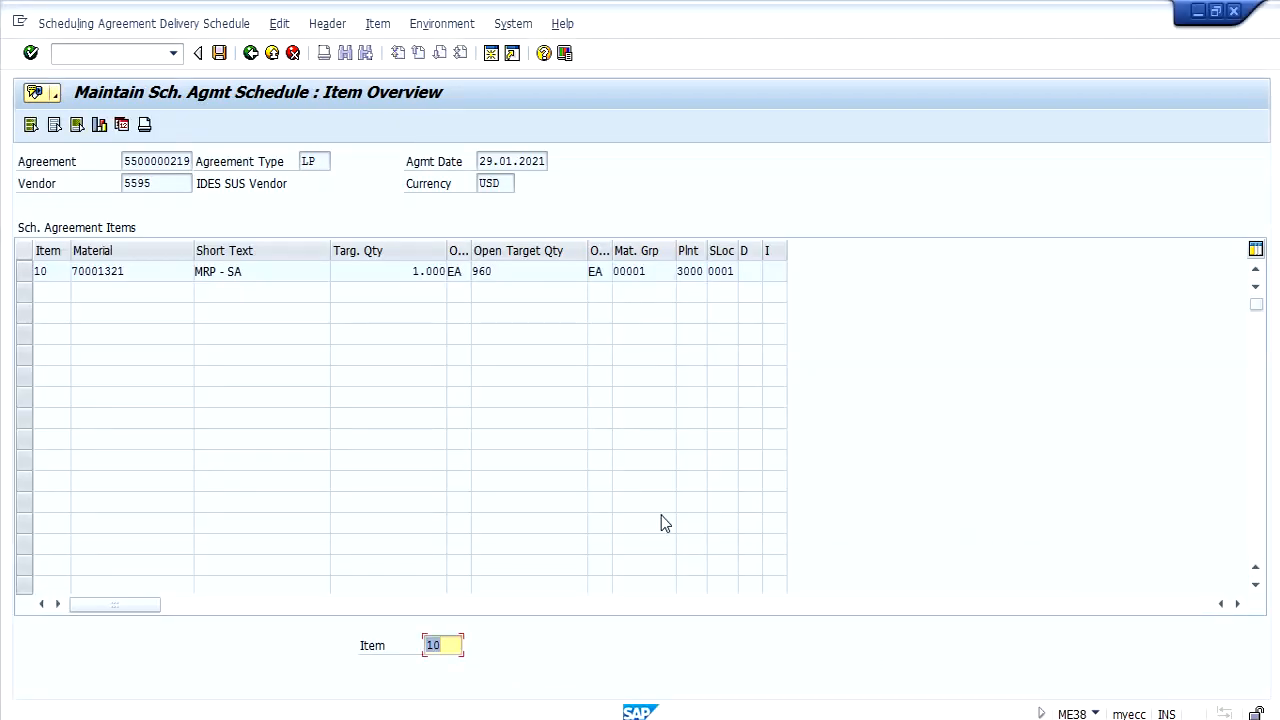
pyautogui.click(142, 49)
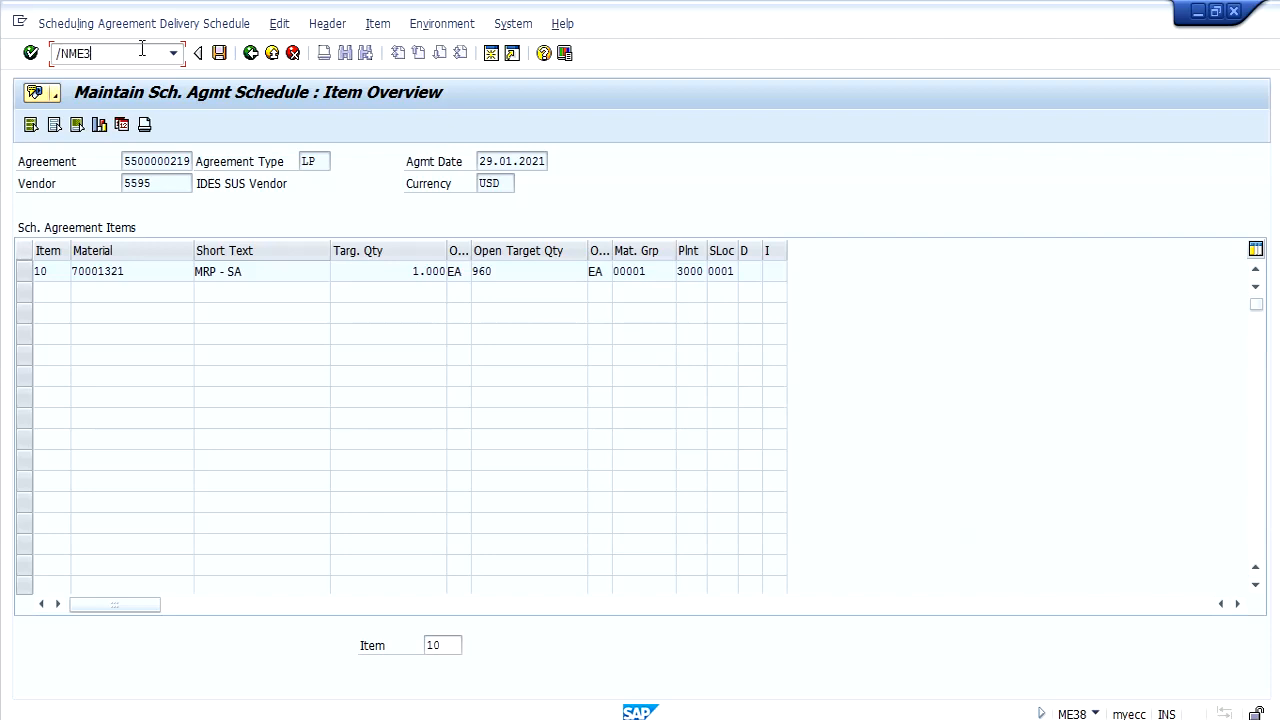
pyautogui.write('/NME38')
pyautogui.press('Return')
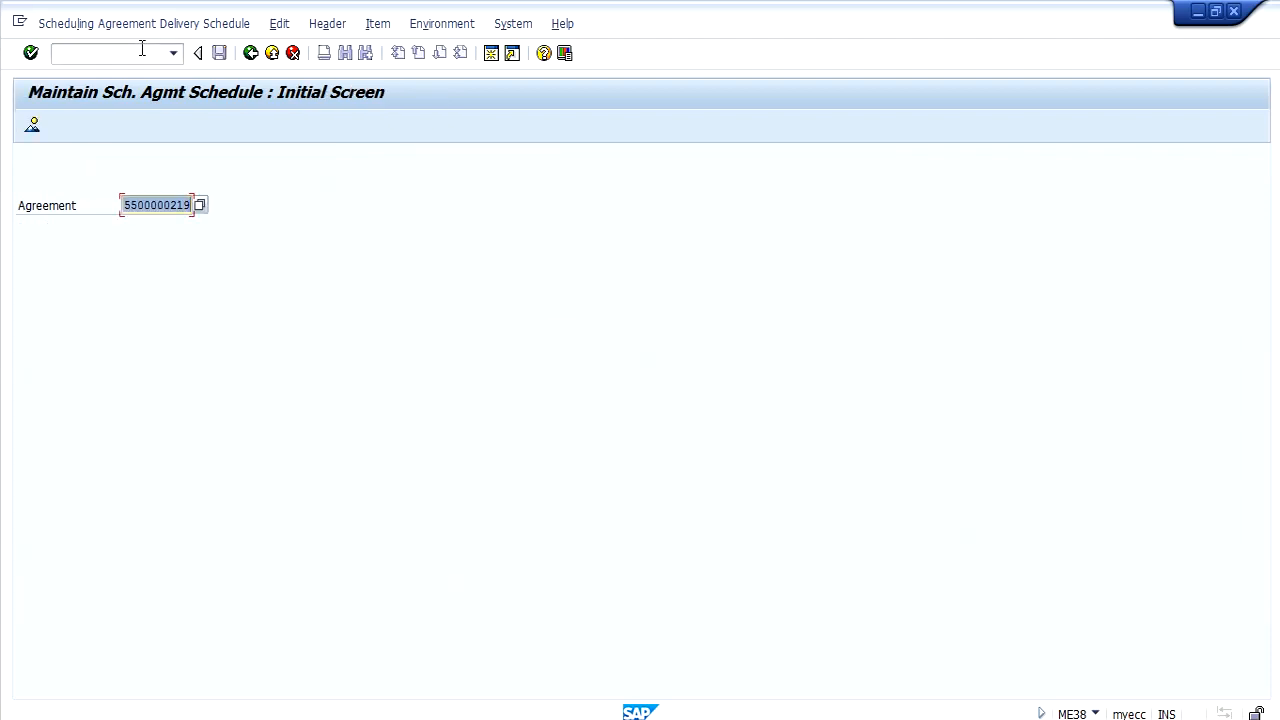
pyautogui.press('Return')
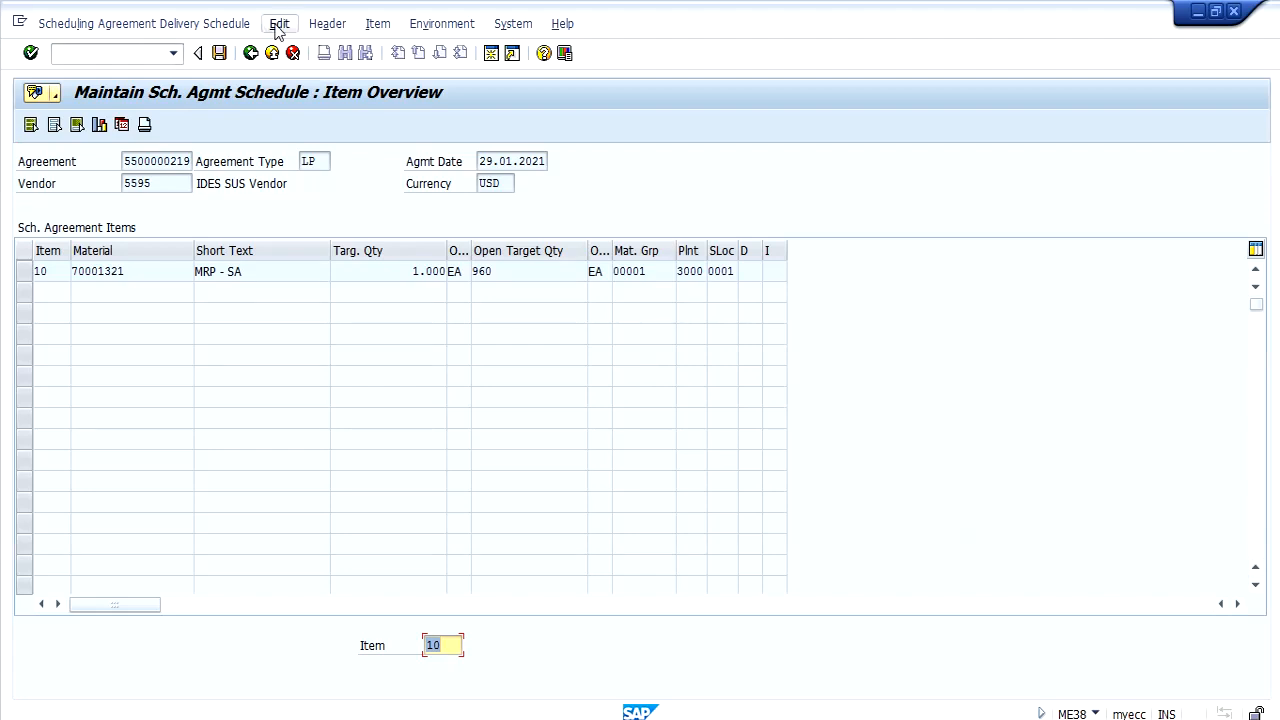
pyautogui.click(325, 26)
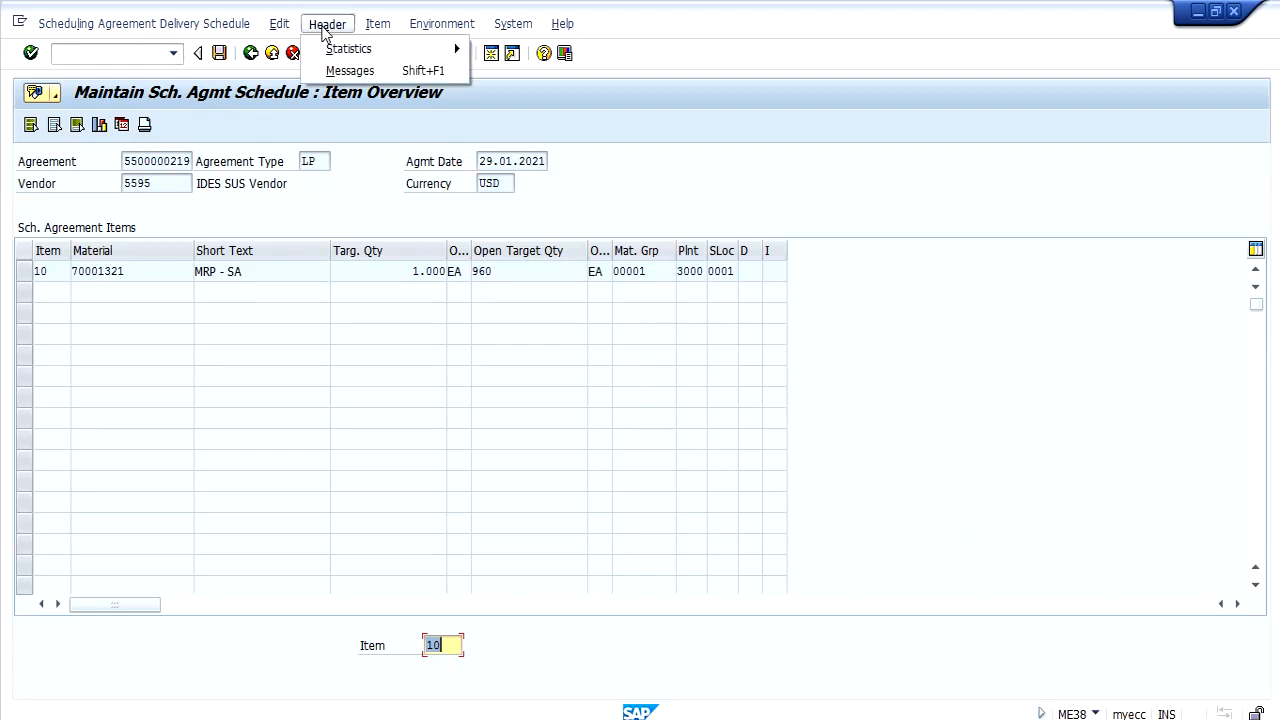
pyautogui.click(336, 72)
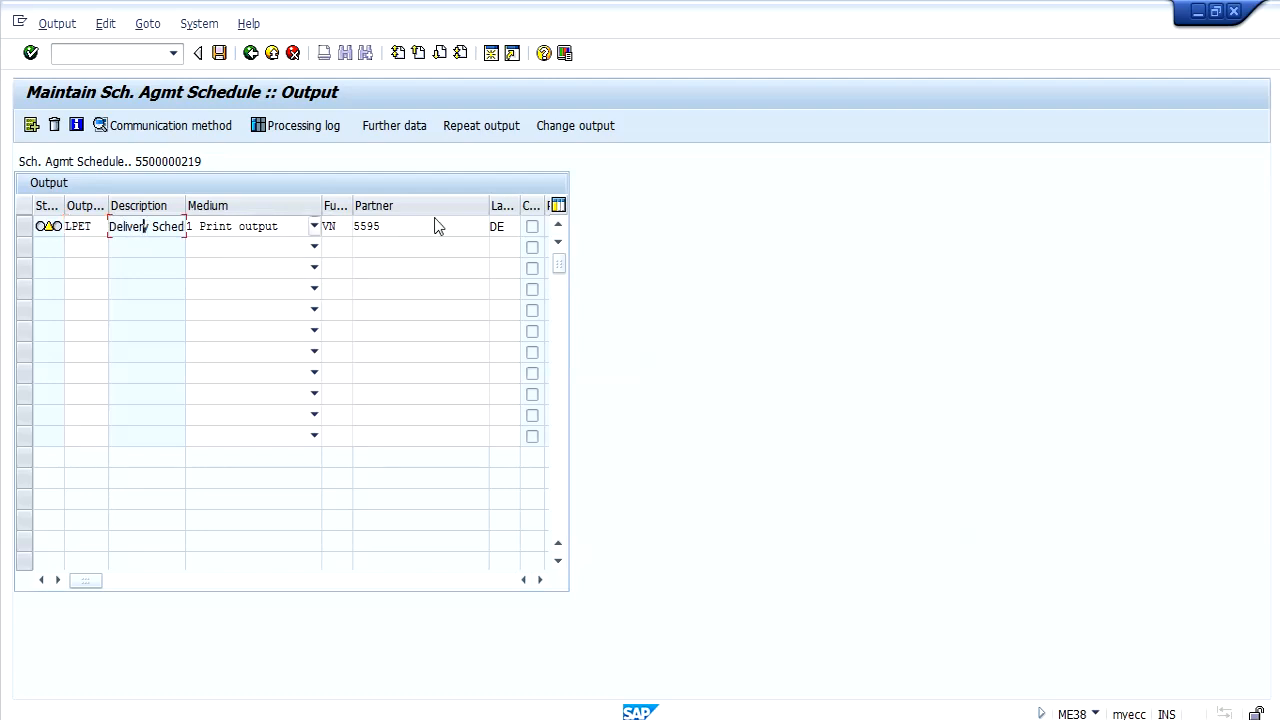
pyautogui.click(331, 127)
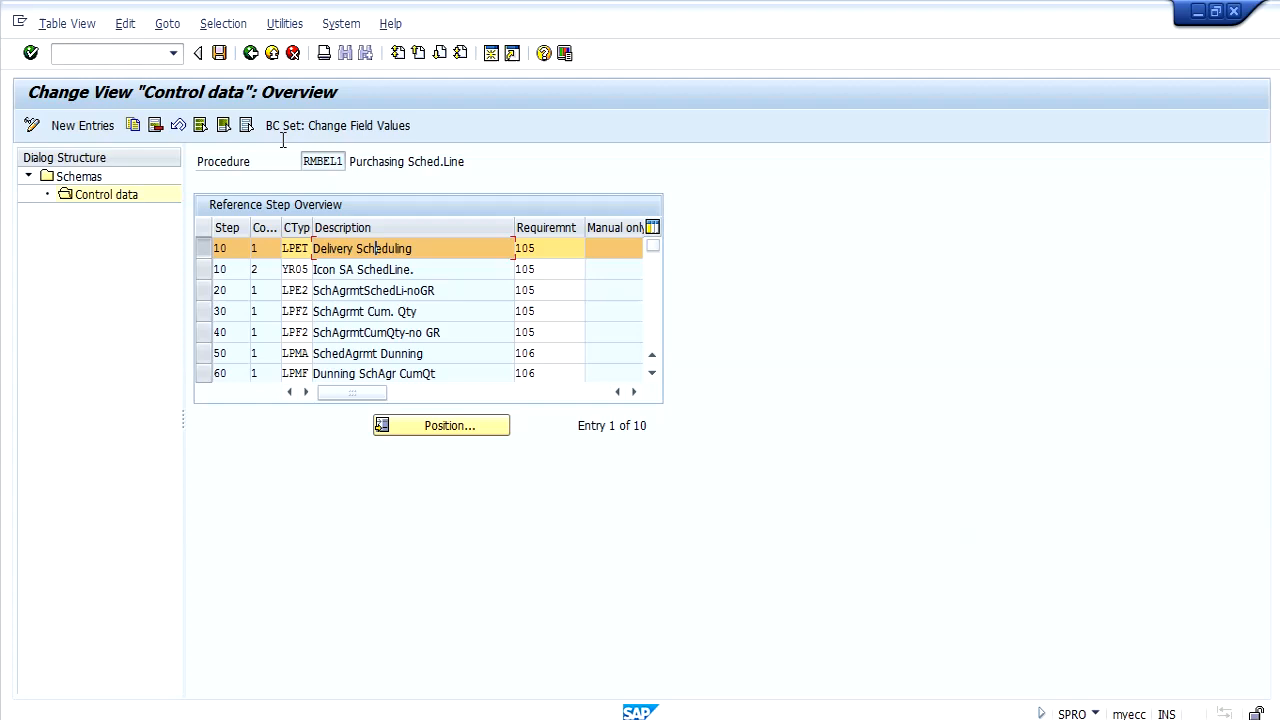
# - Leave the schema's control data, open transaction NACE and select application EL, Purch. SchAgrRelease
pyautogui.click(250, 55)
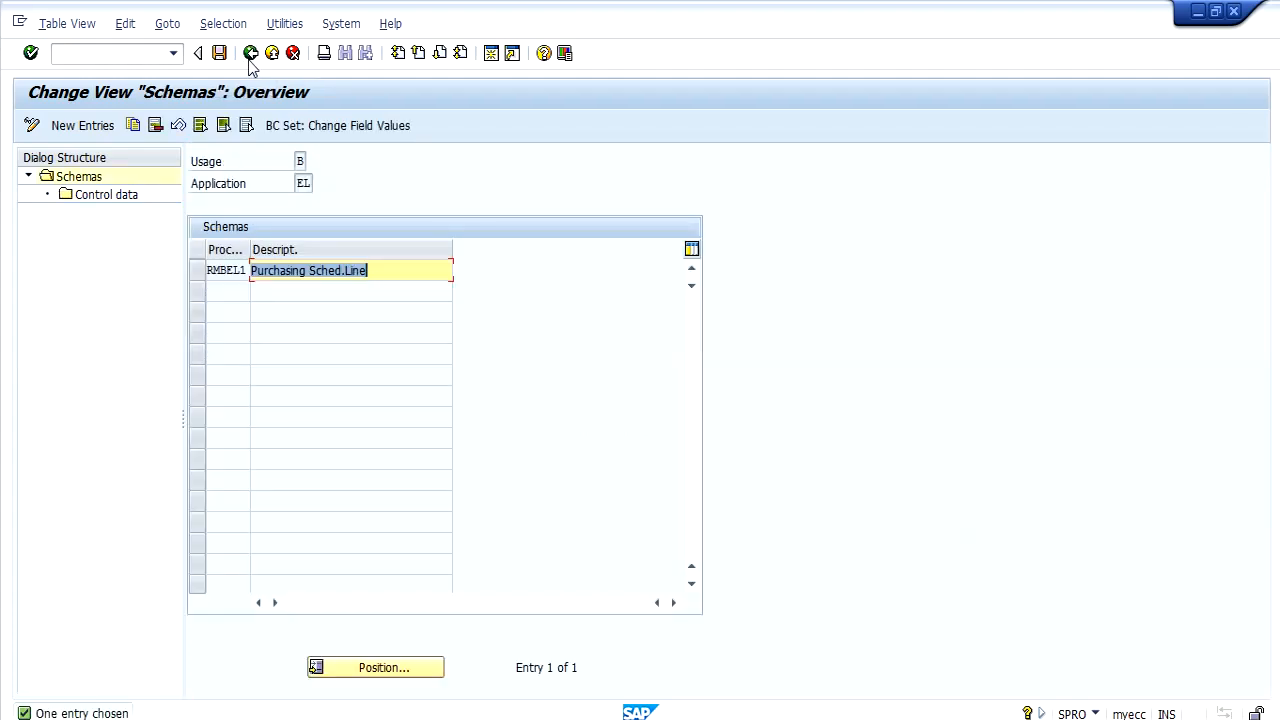
pyautogui.click(149, 58)
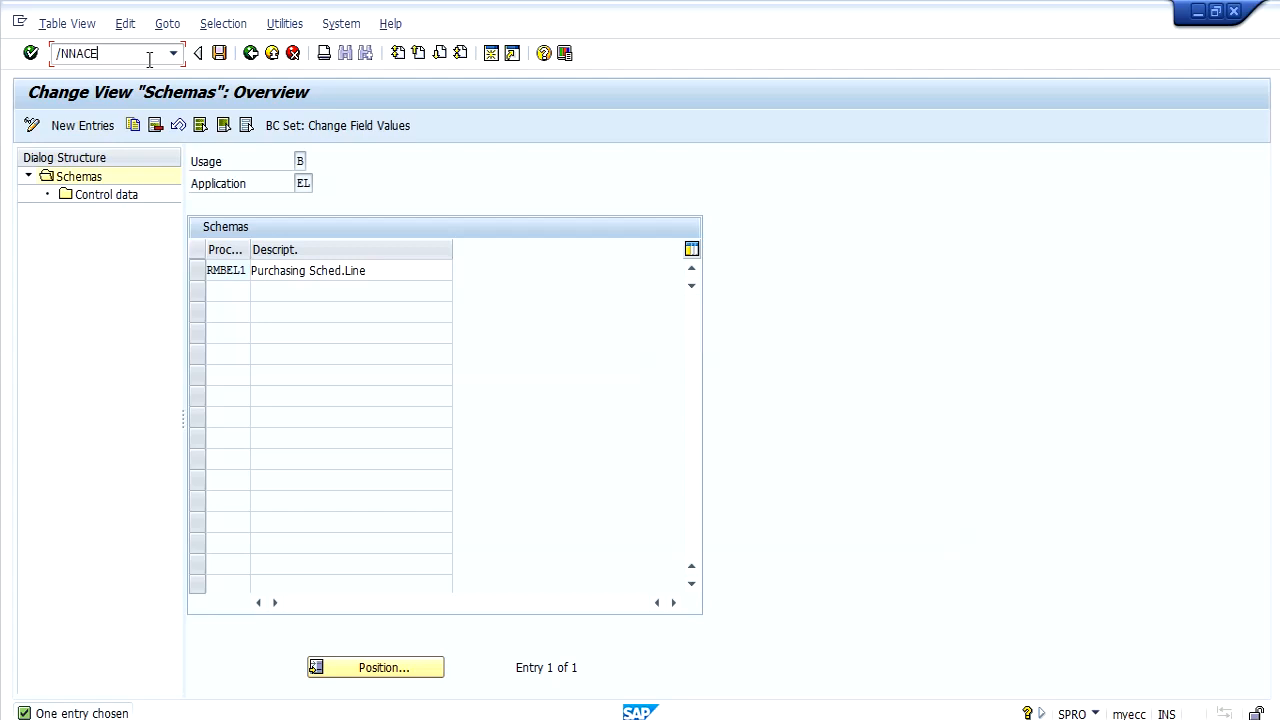
pyautogui.write('/NNACE')
pyautogui.press('Return')
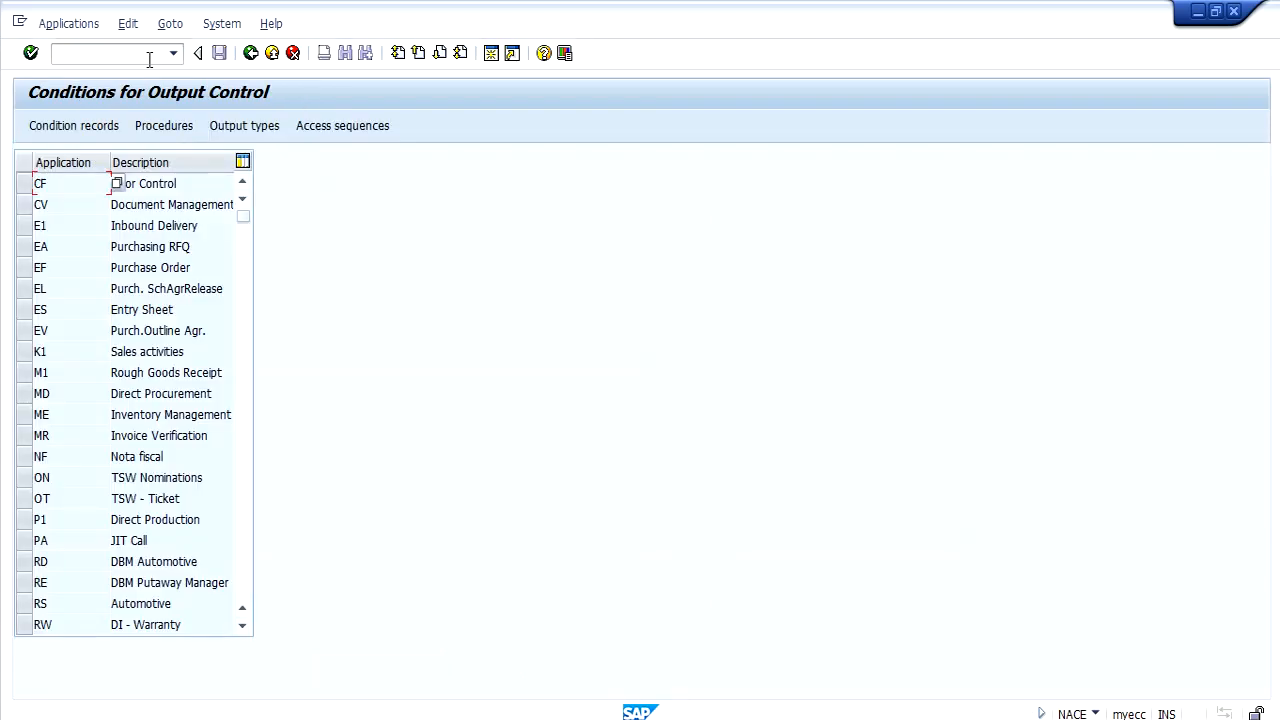
pyautogui.click(156, 288)
pyautogui.click(24, 289)
pyautogui.click(158, 290)
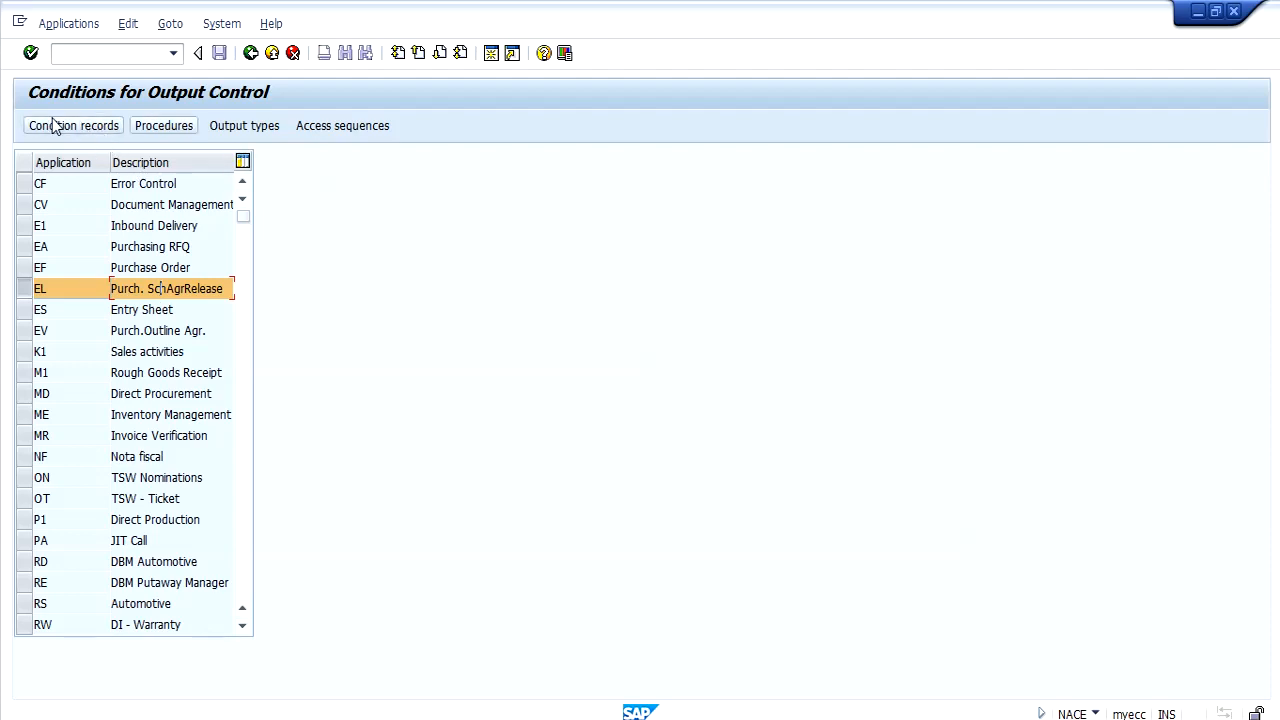
# - Display the output types of application EL, select LPET, and return to the application list
pyautogui.click(237, 133)
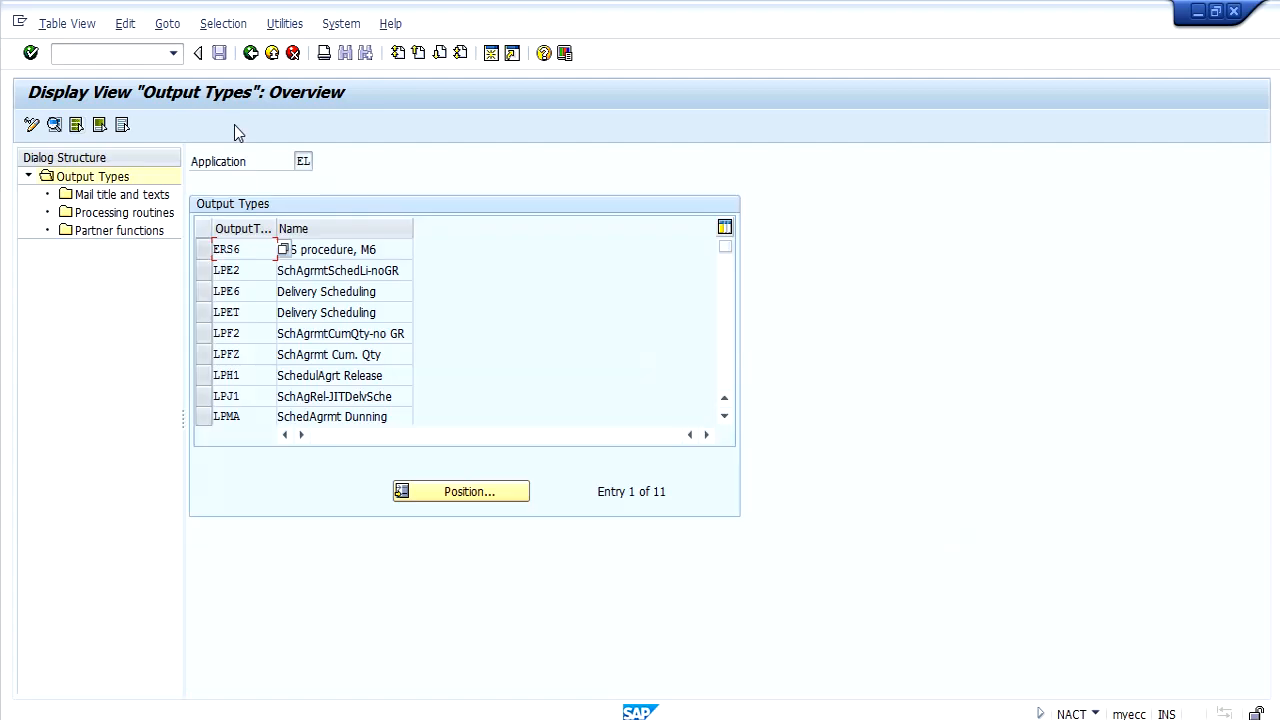
pyautogui.click(214, 315)
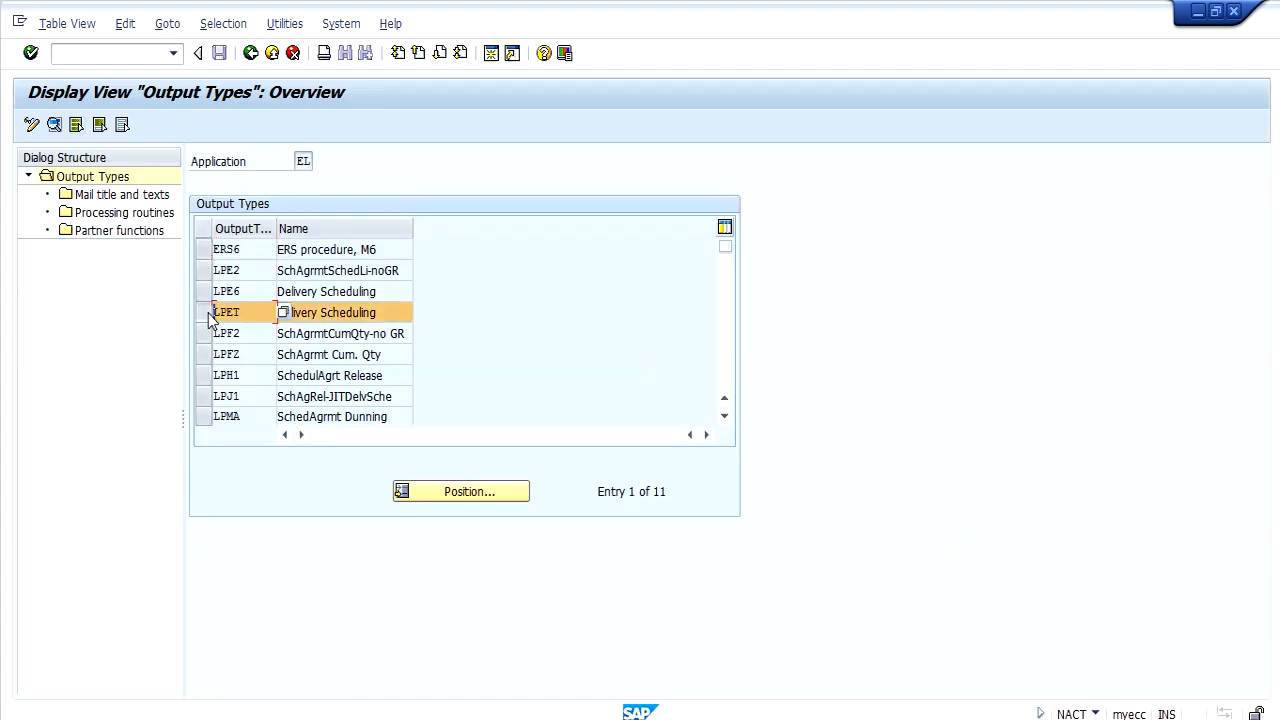
pyautogui.click(251, 53)
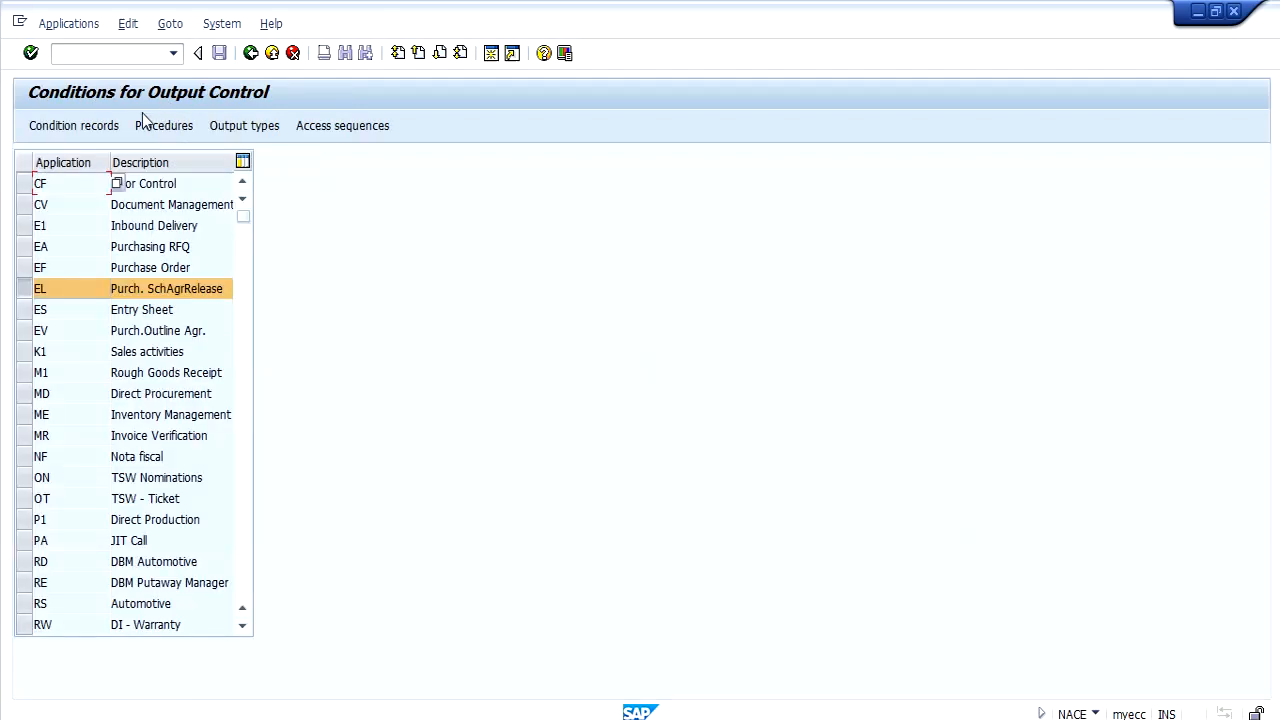
# - Open the condition records of output type LPET by document type and list those for purchasing document type LP
pyautogui.click(86, 128)
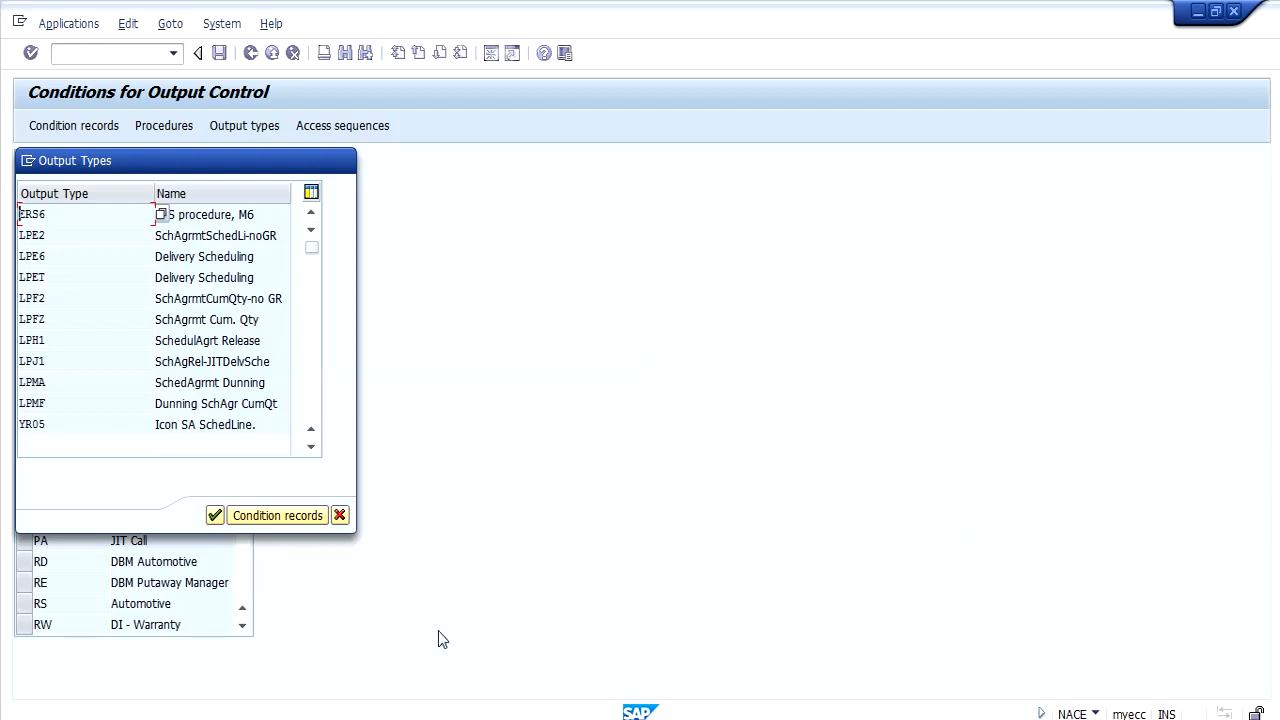
pyautogui.moveTo(425, 718)
pyautogui.doubleClick(56, 278)
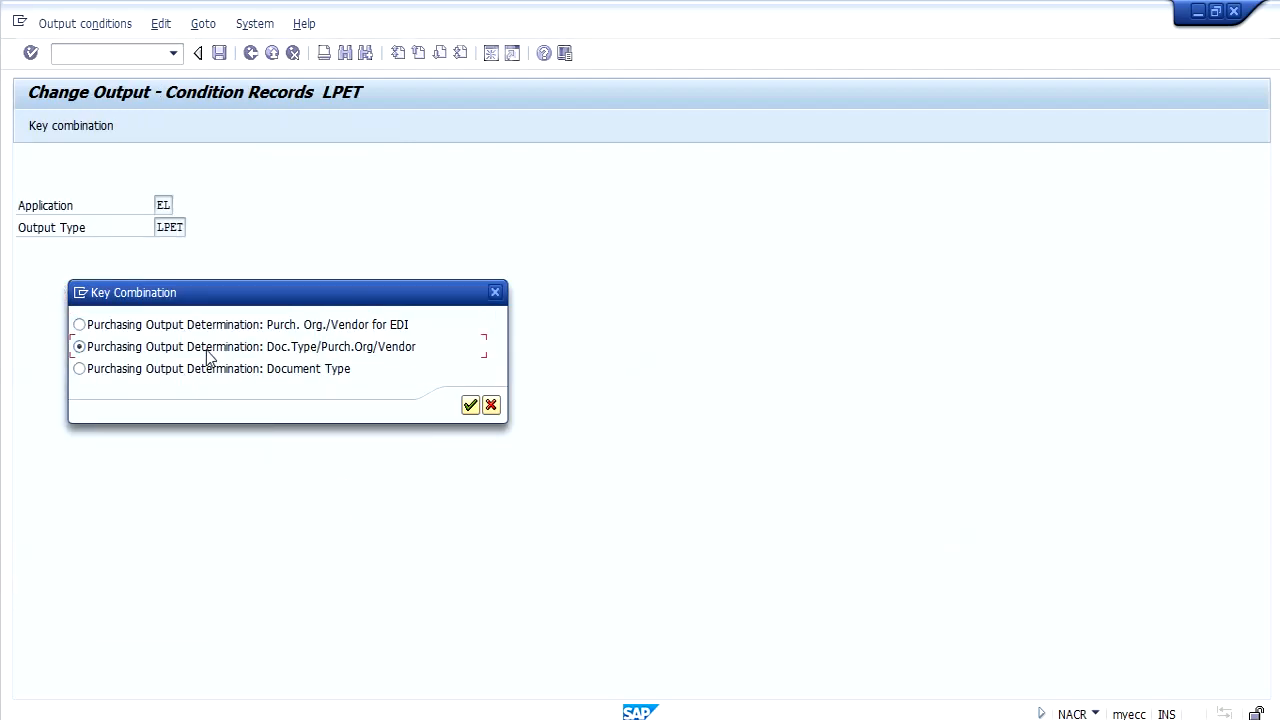
pyautogui.click(318, 371)
pyautogui.click(470, 405)
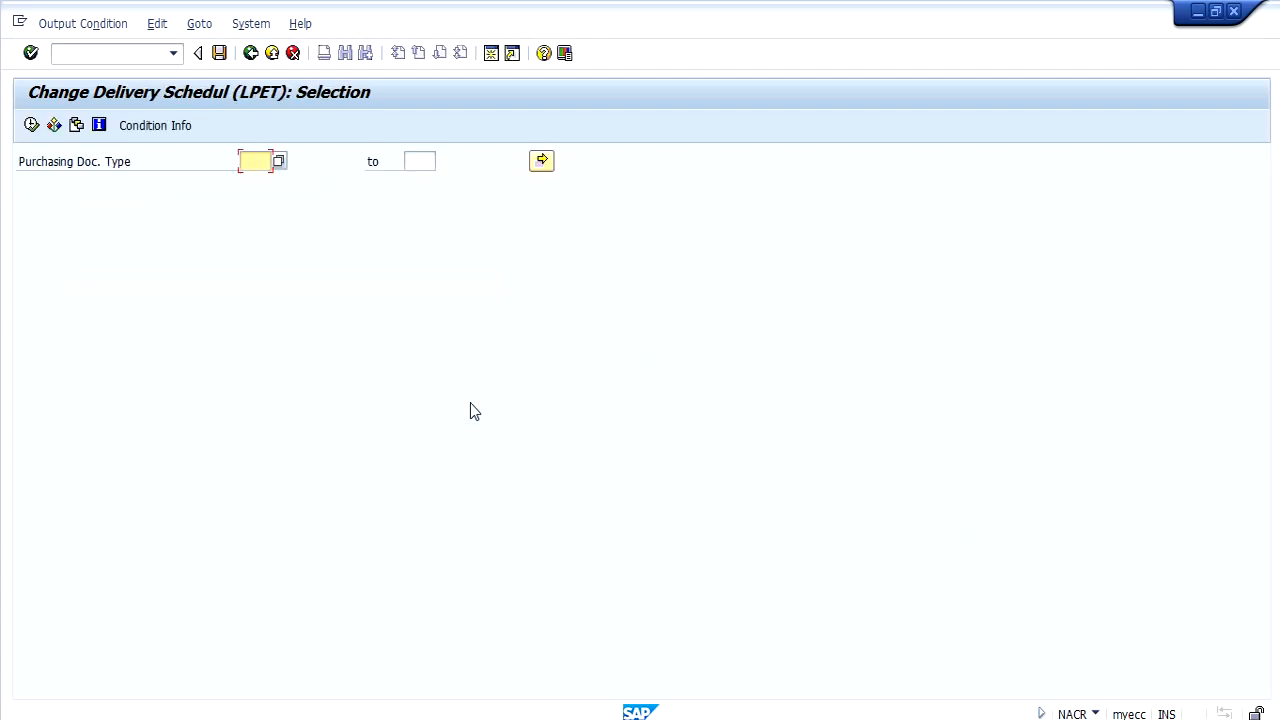
pyautogui.write('LP')
pyautogui.click(31, 125)
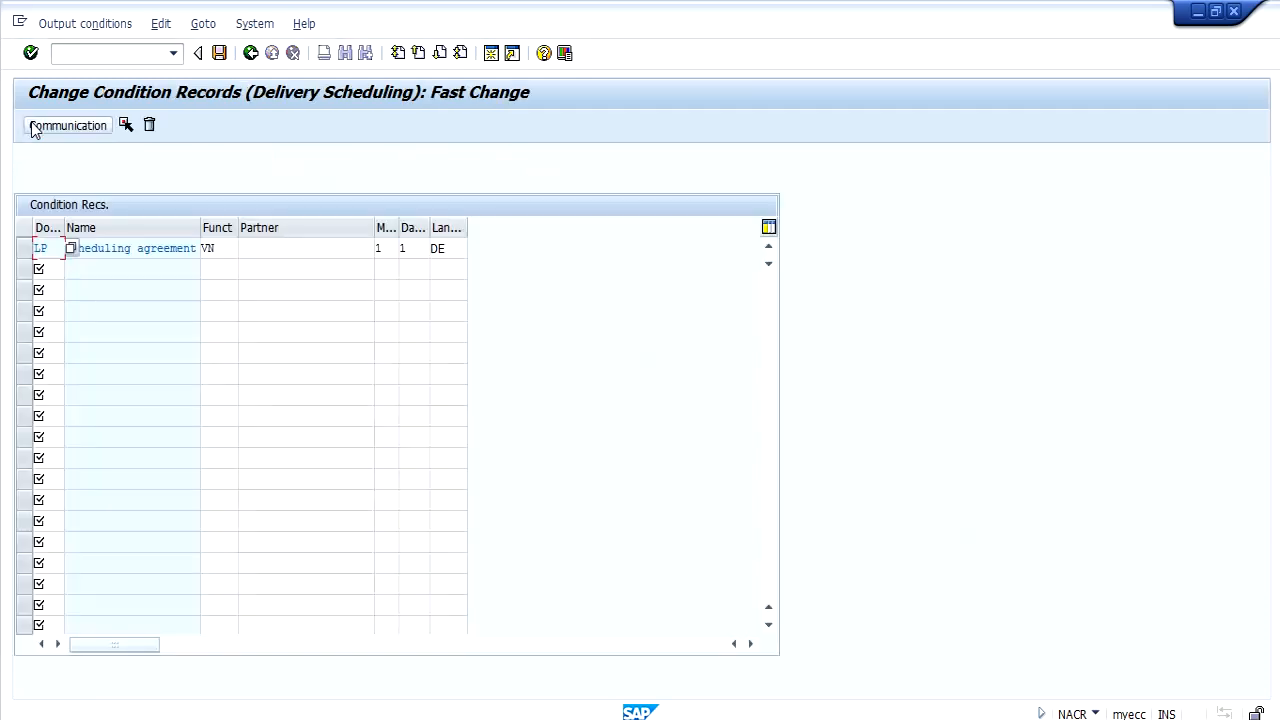
pyautogui.click(132, 250)
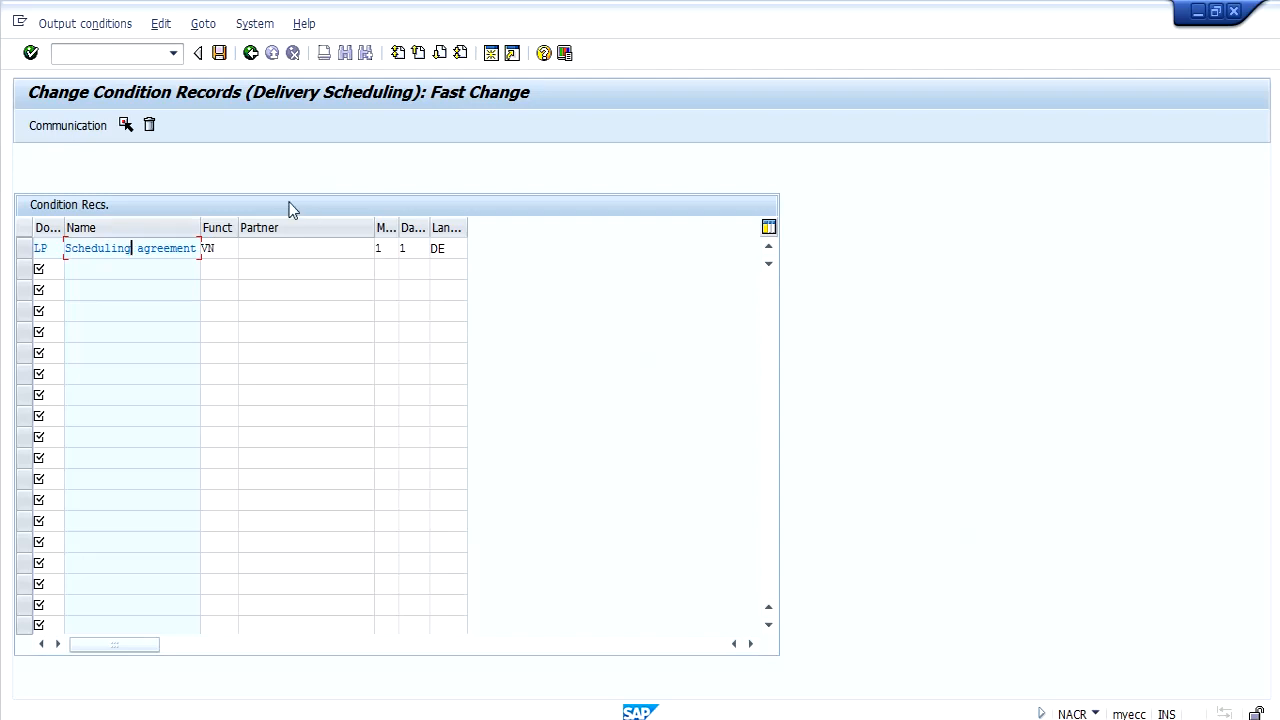
# - Switch to the scheduling agreement's output screen in ME38 and compare its LPET entry with the output customizing in the condition records session
pyautogui.moveTo(531, 718)
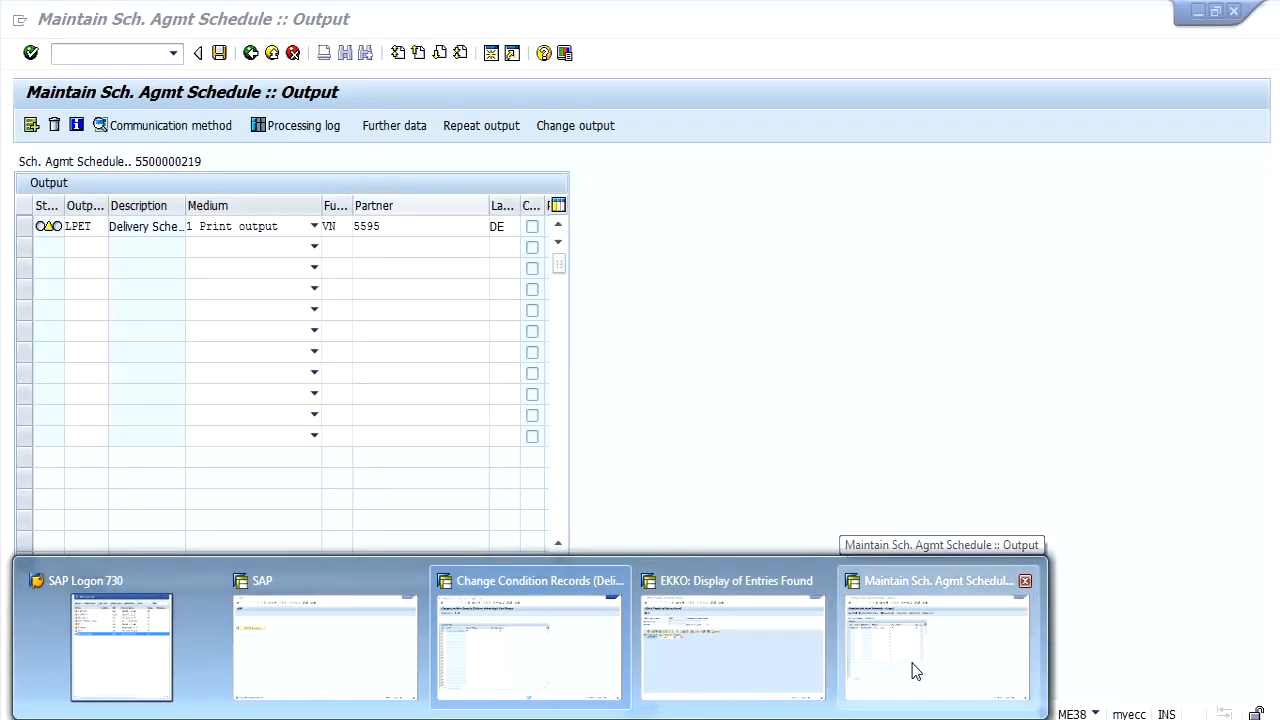
pyautogui.click(914, 670)
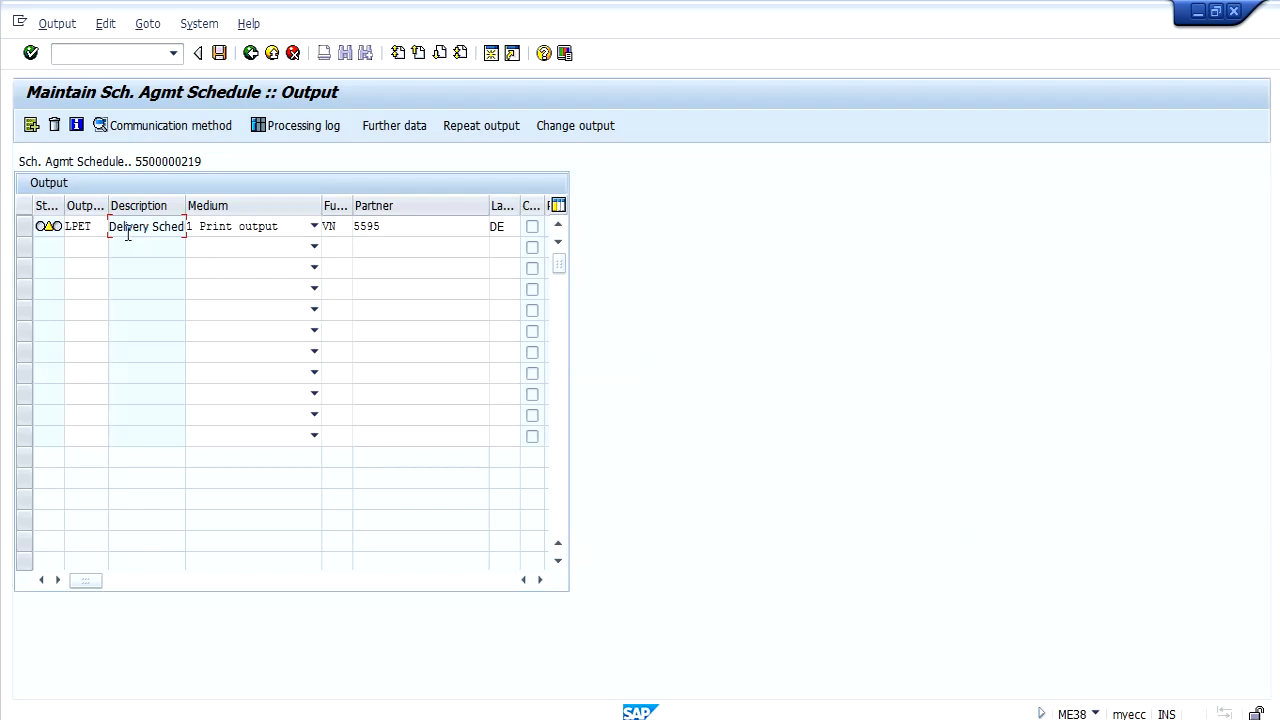
pyautogui.hotkey('alt', 'Tab')
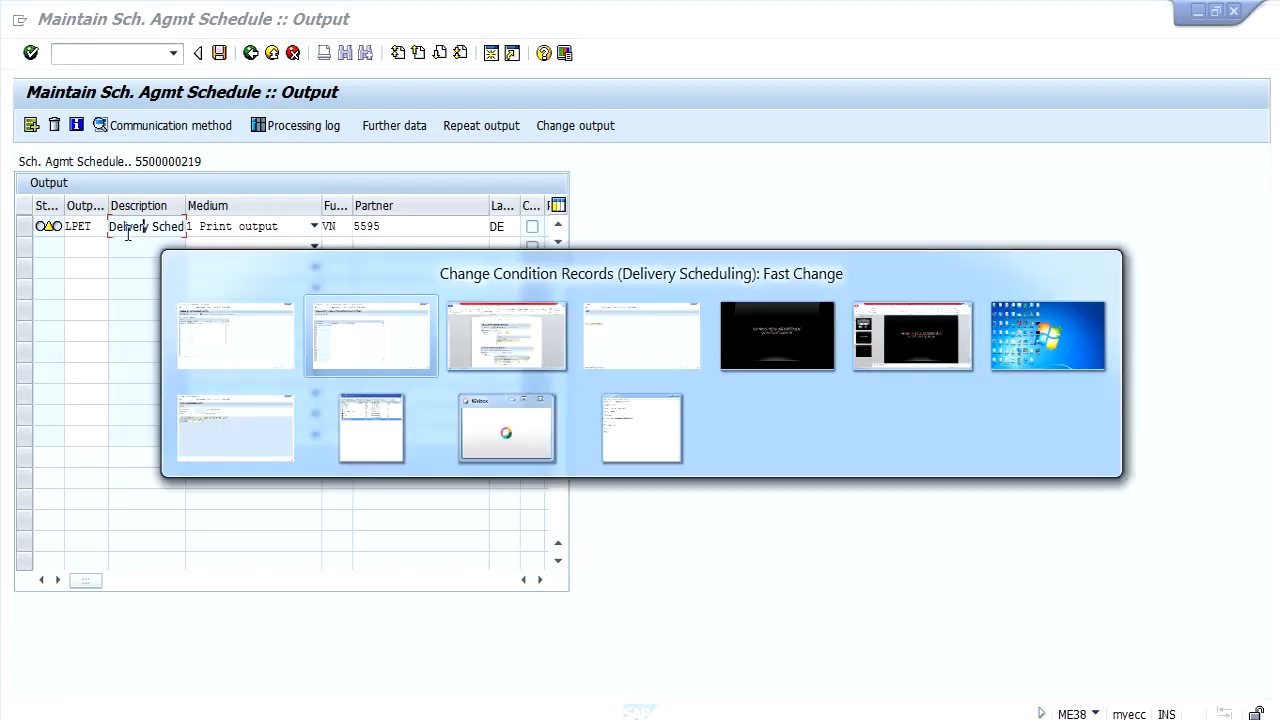
pyautogui.click(249, 57)
pyautogui.hotkey('alt', 'Tab')
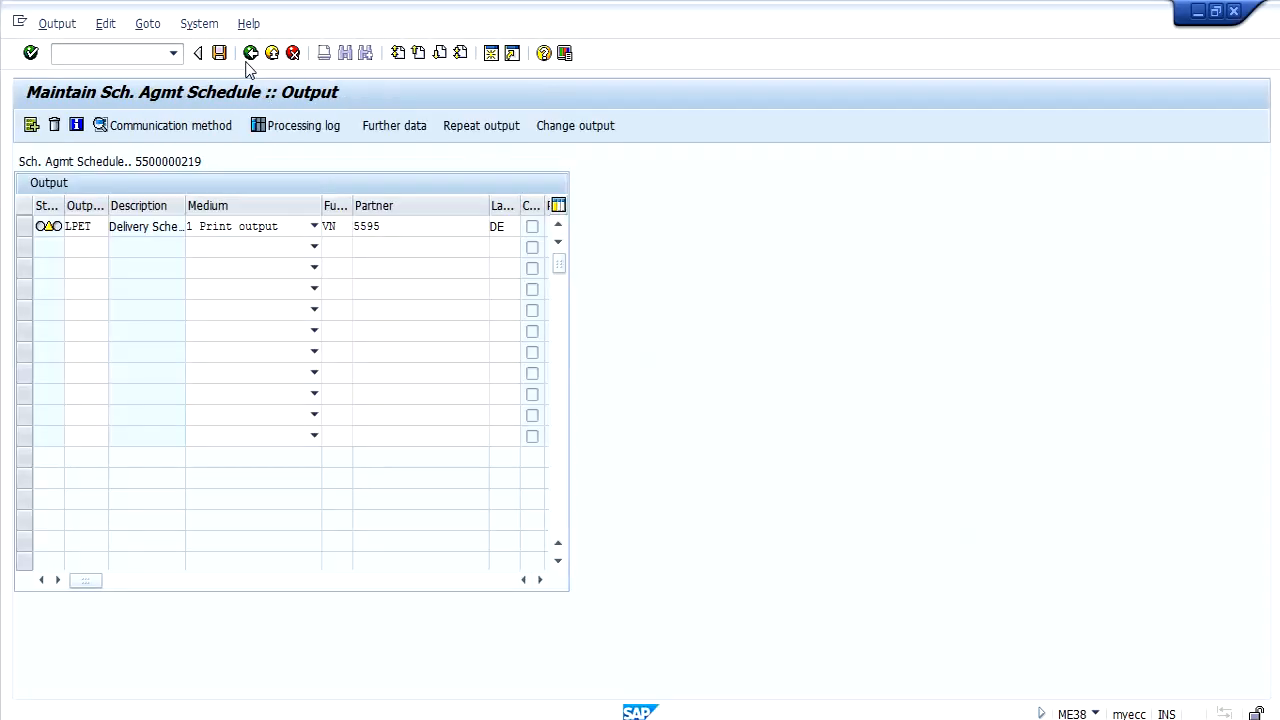
# - Check the LPET output's partner function against the other session and view the available transmission media, keeping Print output
pyautogui.click(344, 226)
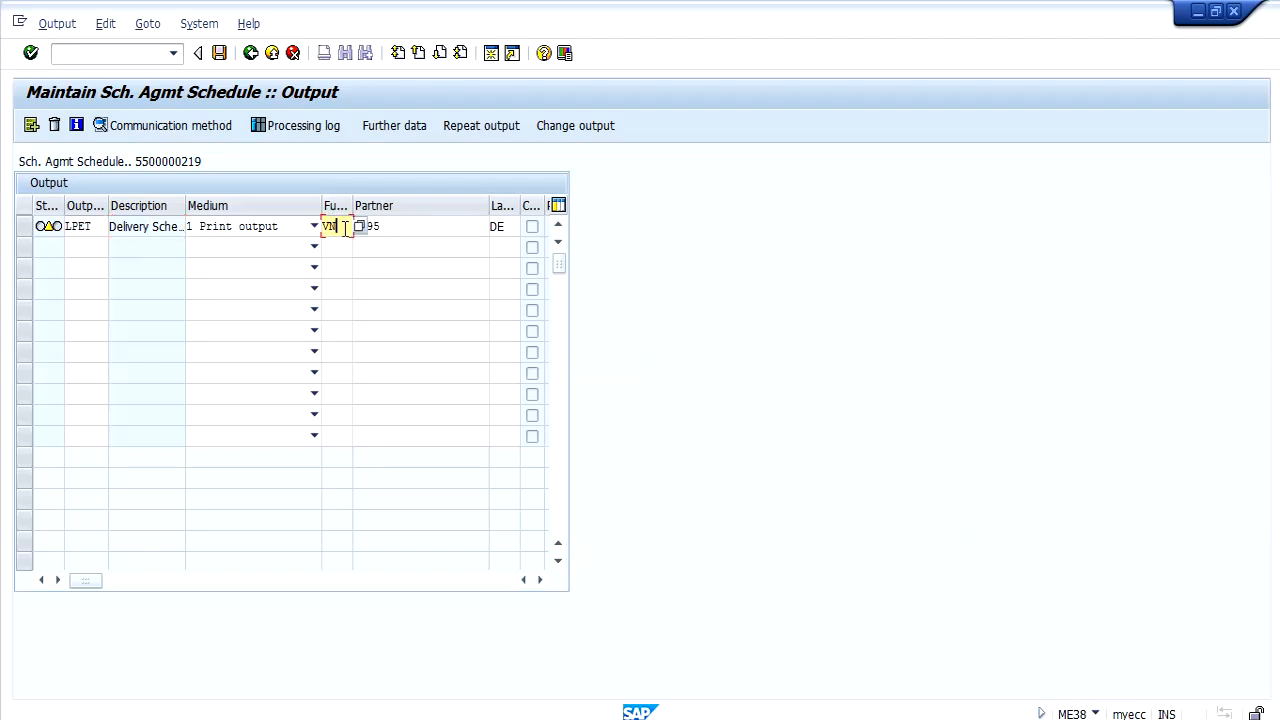
pyautogui.hotkey('alt', 'Tab')
pyautogui.hotkey('alt', 'Tab')
pyautogui.click(294, 230)
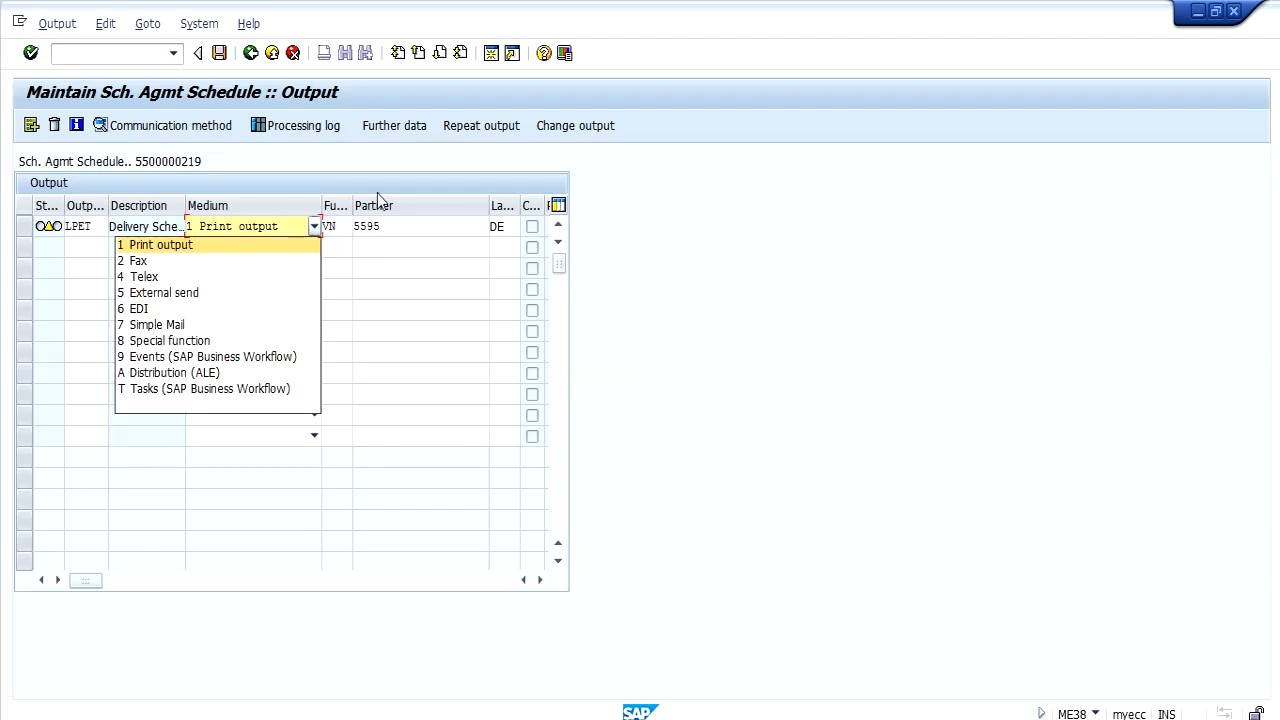
pyautogui.click(390, 165)
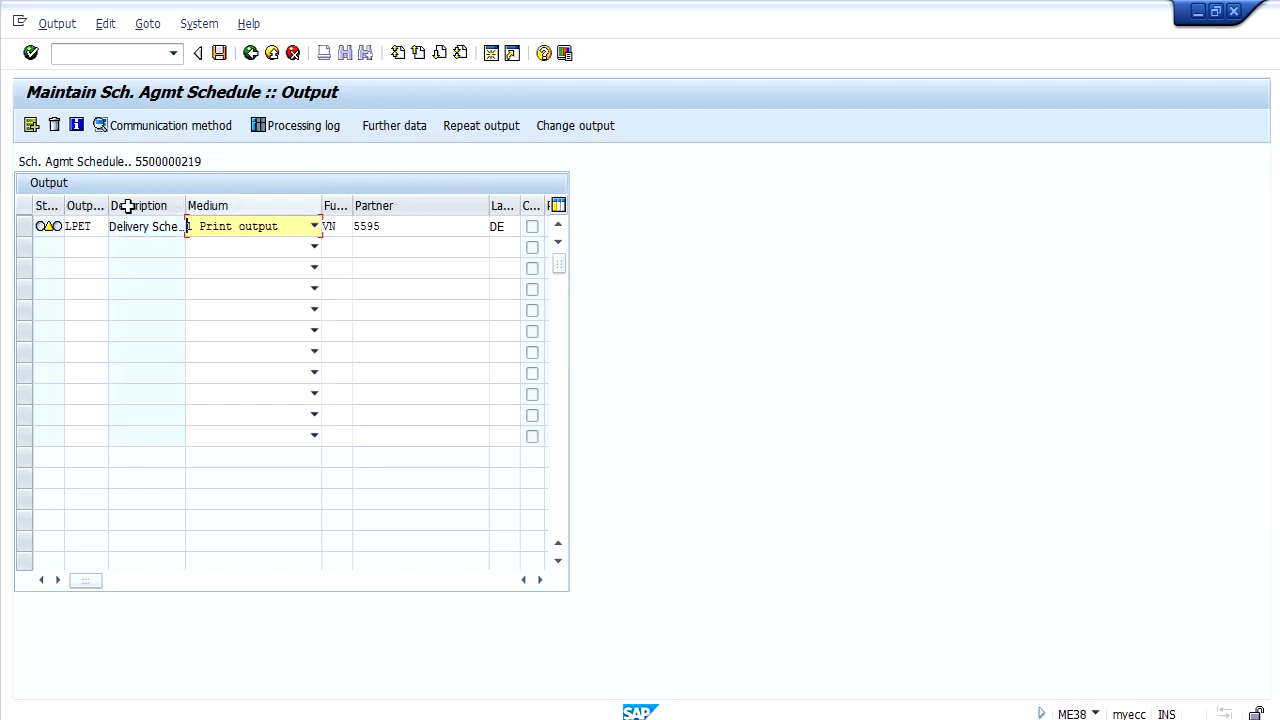